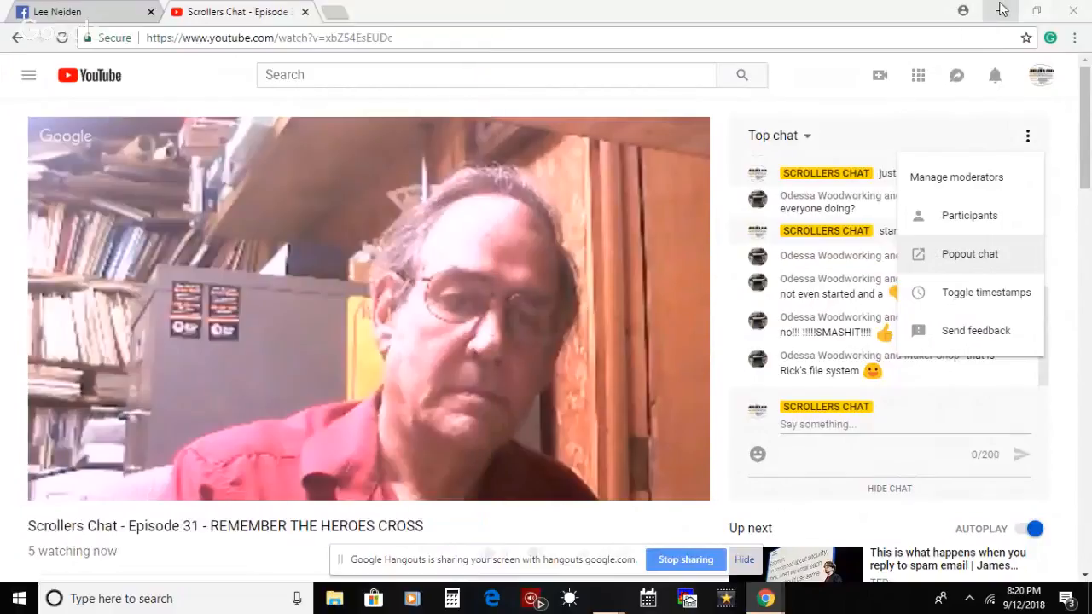
Step: Minimize the browser and live chat windows, switch to the salutecross image in GIMP, and move the Toolbox clear of the Tool Options
click(1003, 8)
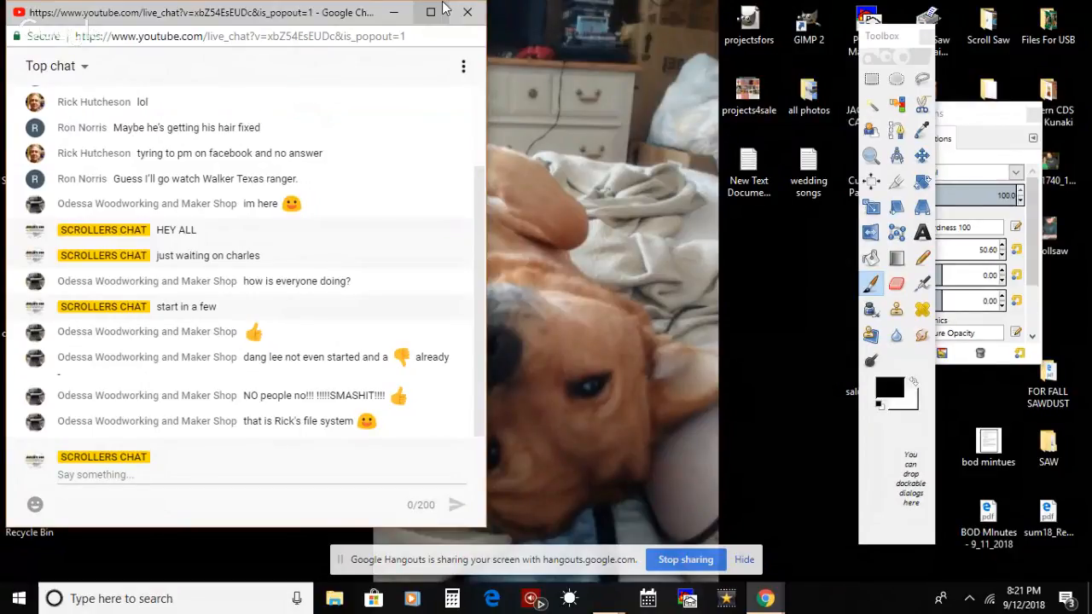
click(394, 16)
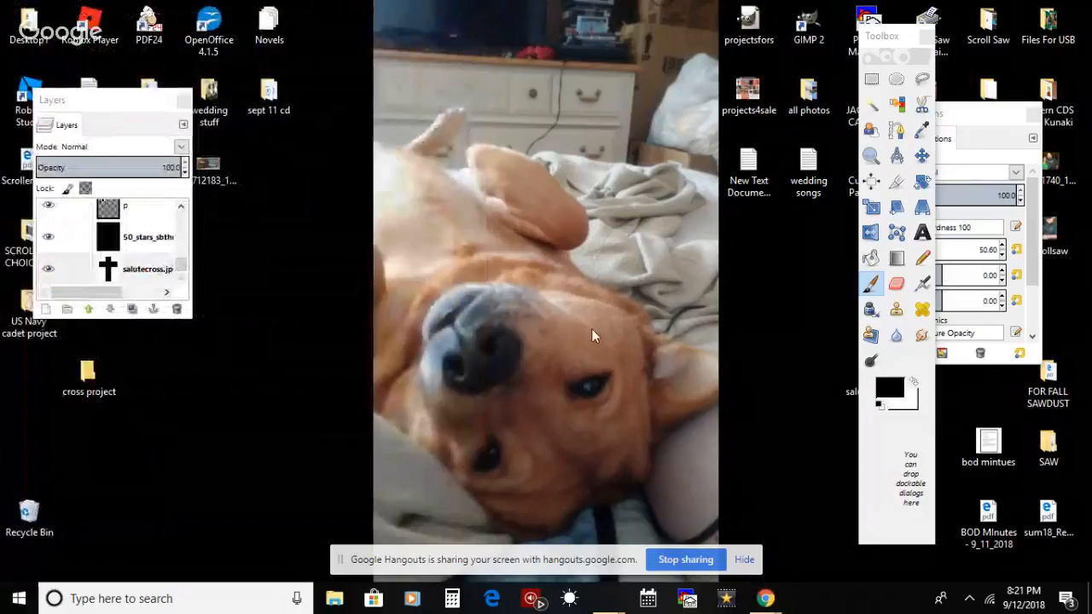
mouse_move(620, 601)
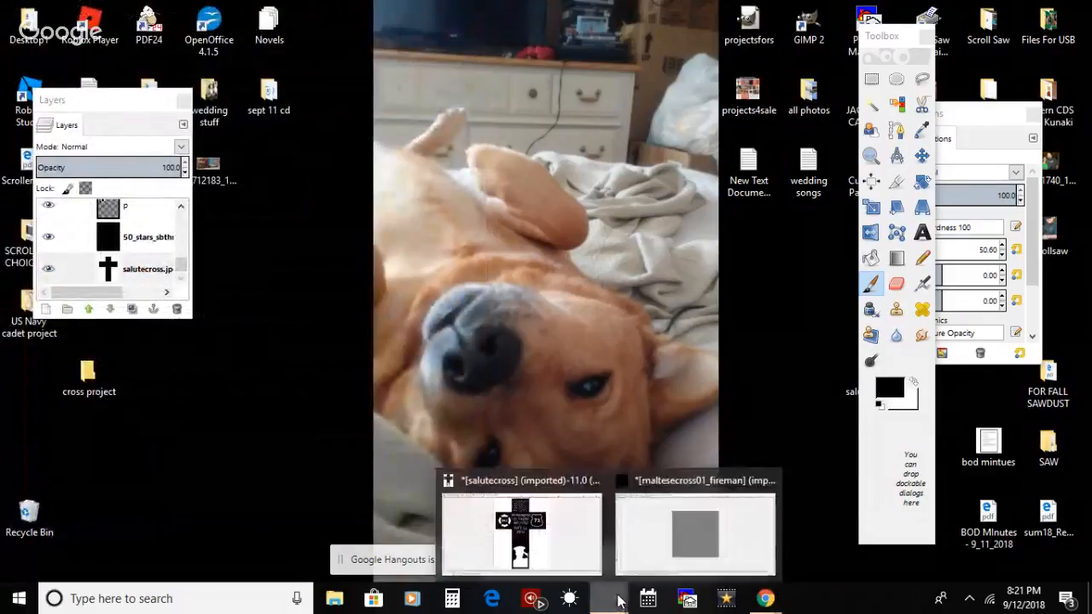
click(577, 568)
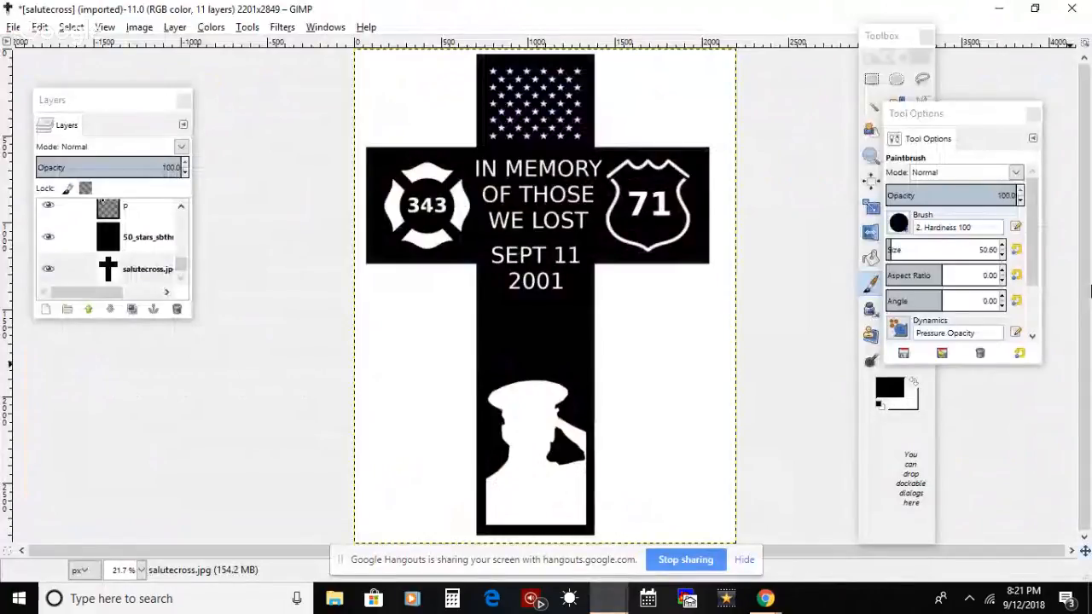
drag(892, 32, 839, 40)
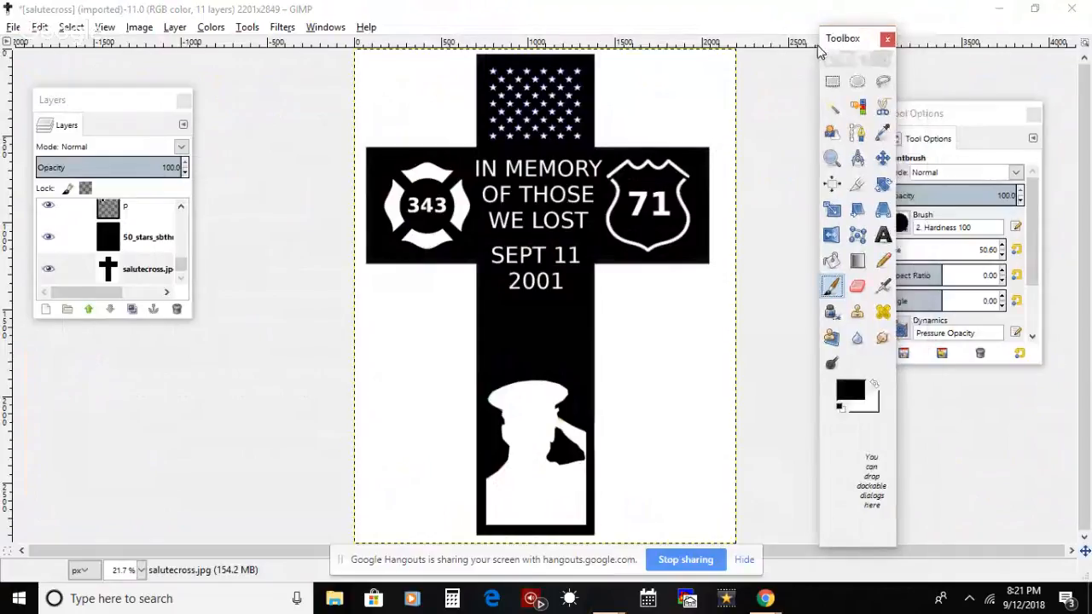
Step: Set the Bucket Fill tool to pattern fill with the Wood #1 pattern
click(831, 156)
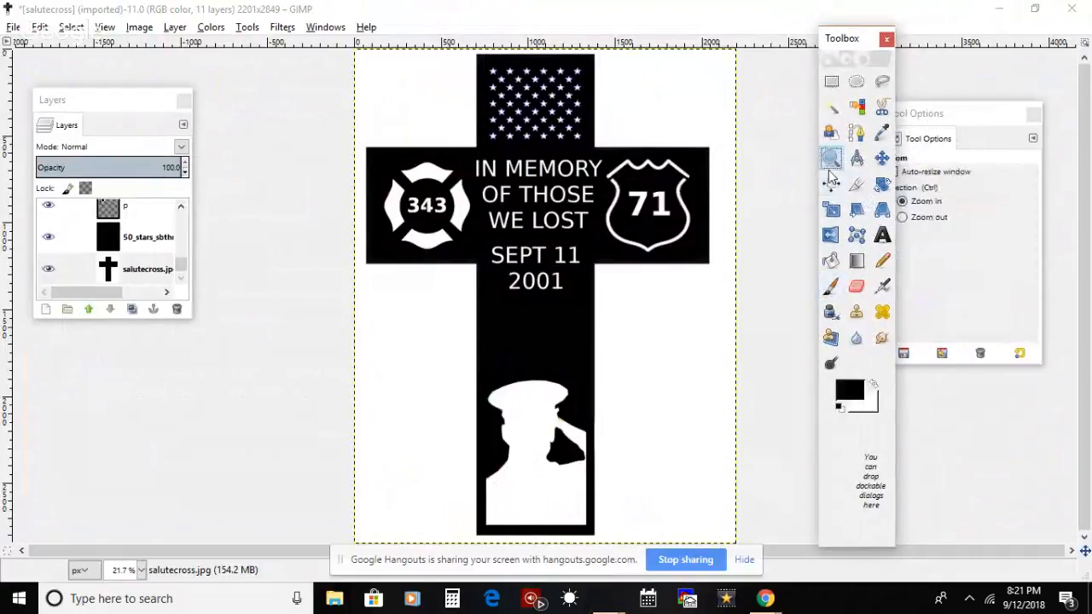
click(558, 366)
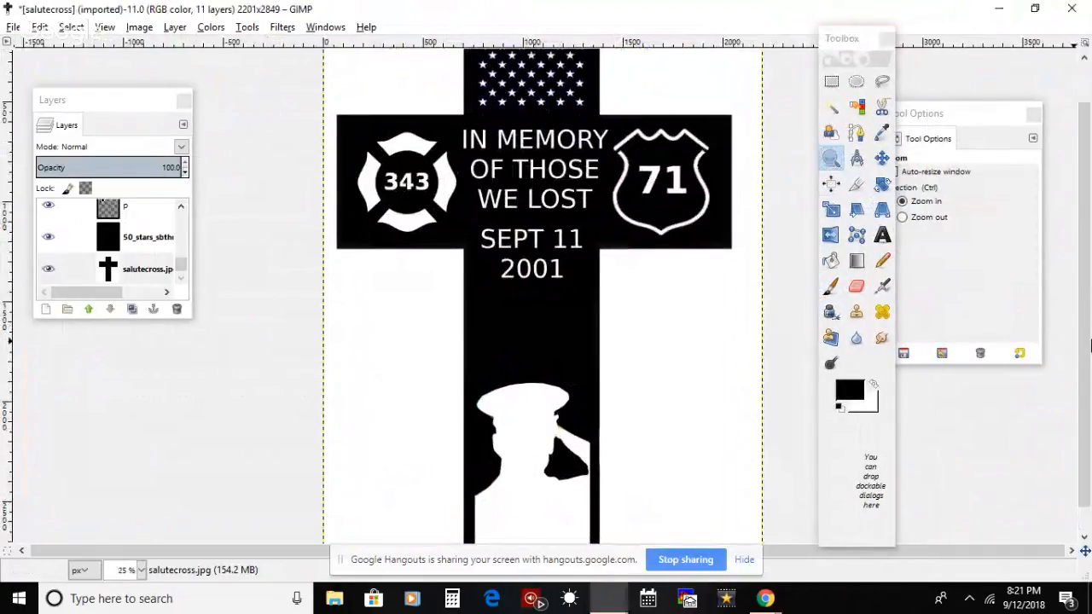
click(619, 294)
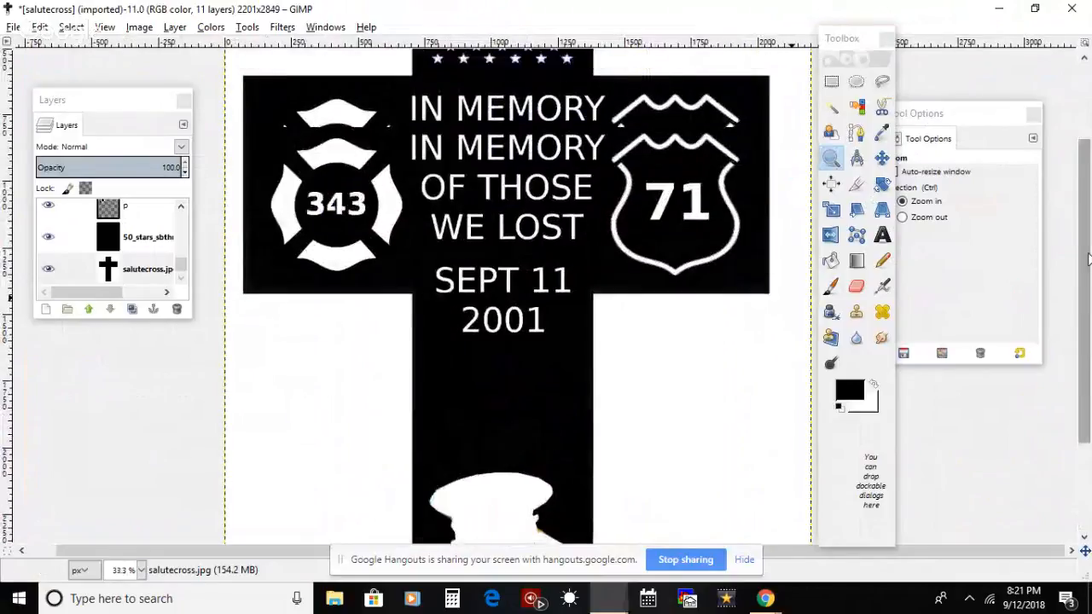
scroll(1086, 205, down, 3)
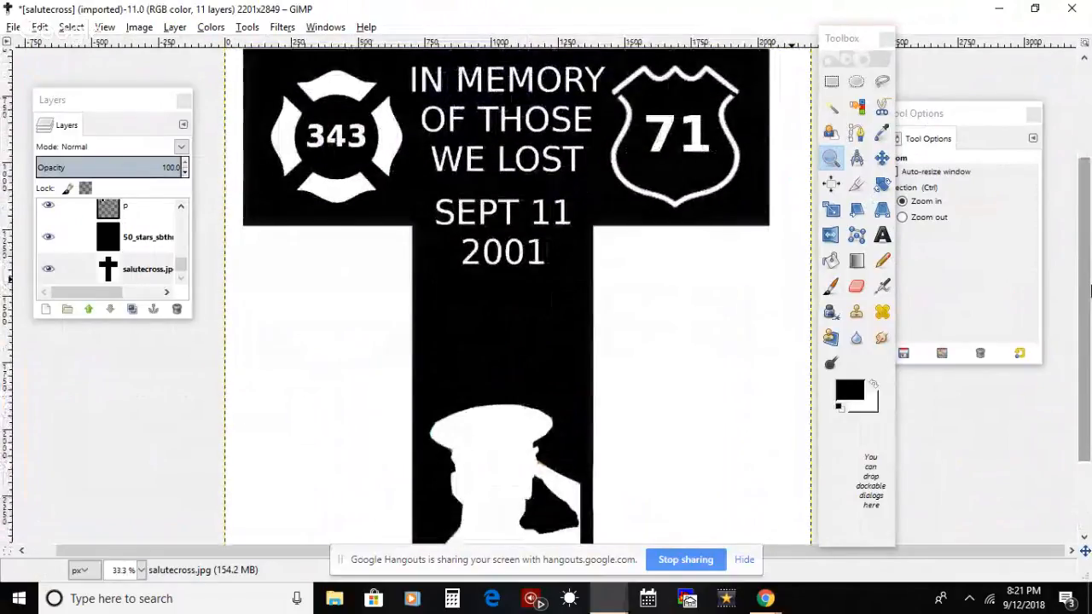
click(830, 261)
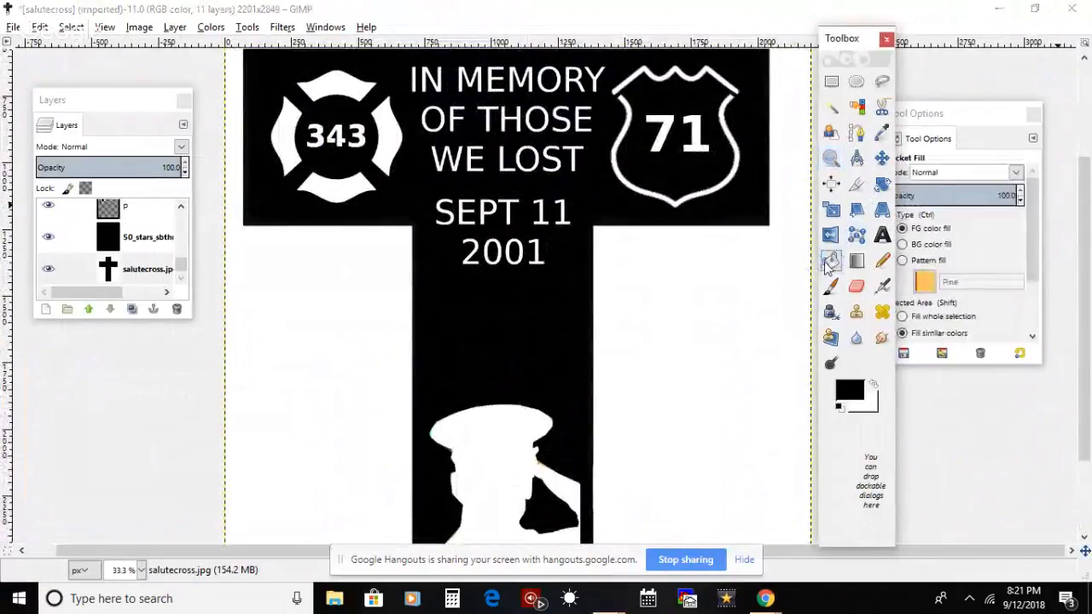
click(928, 286)
click(928, 287)
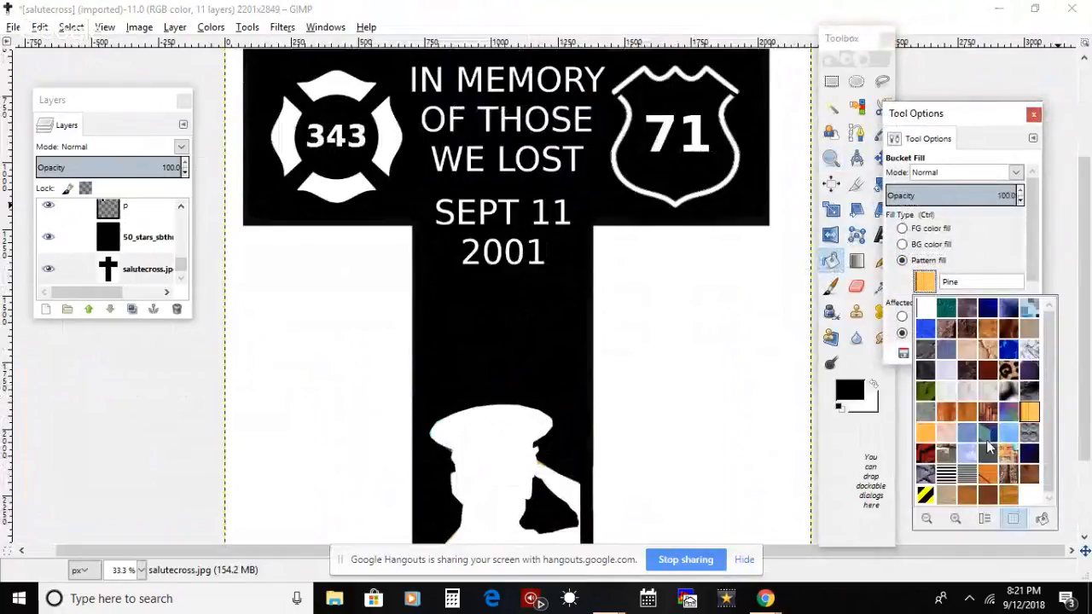
click(979, 498)
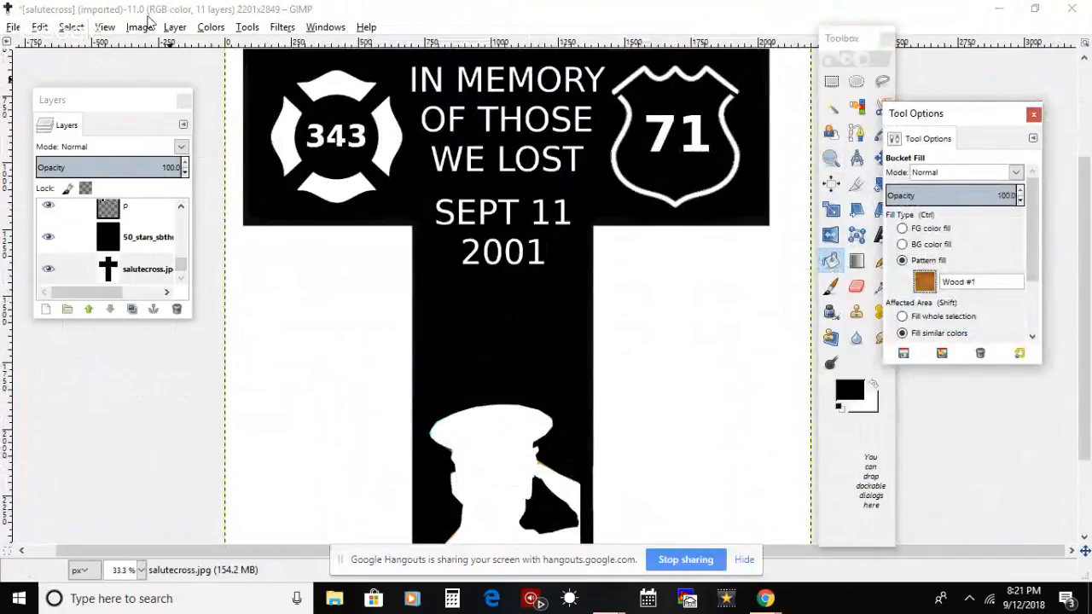
Step: Merge all visible layers, expanded as necessary, and fill the black cross with the Wood #1 pattern
click(146, 27)
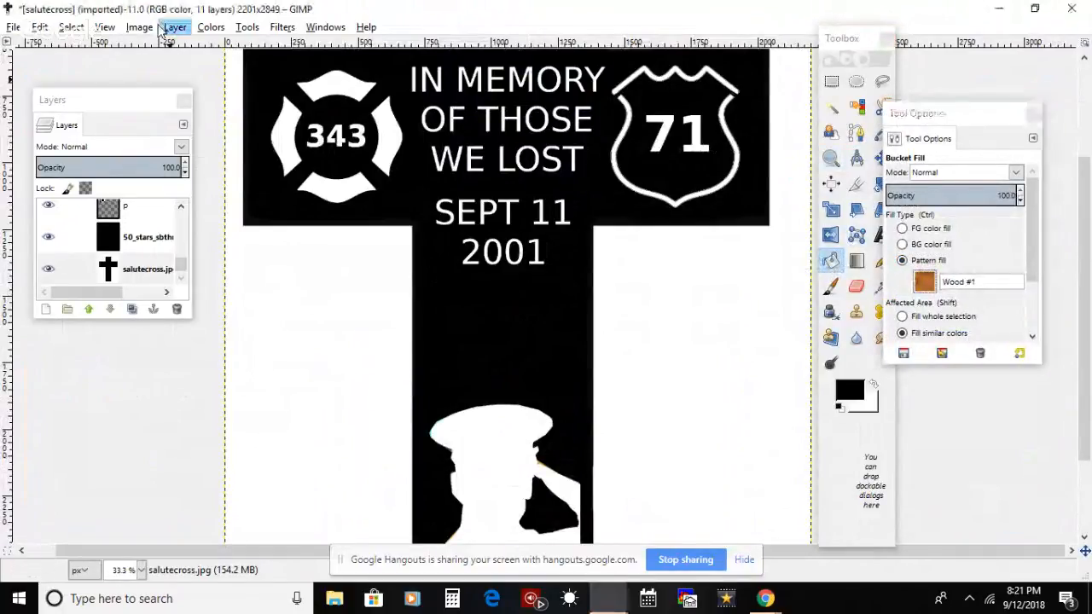
click(70, 87)
click(175, 28)
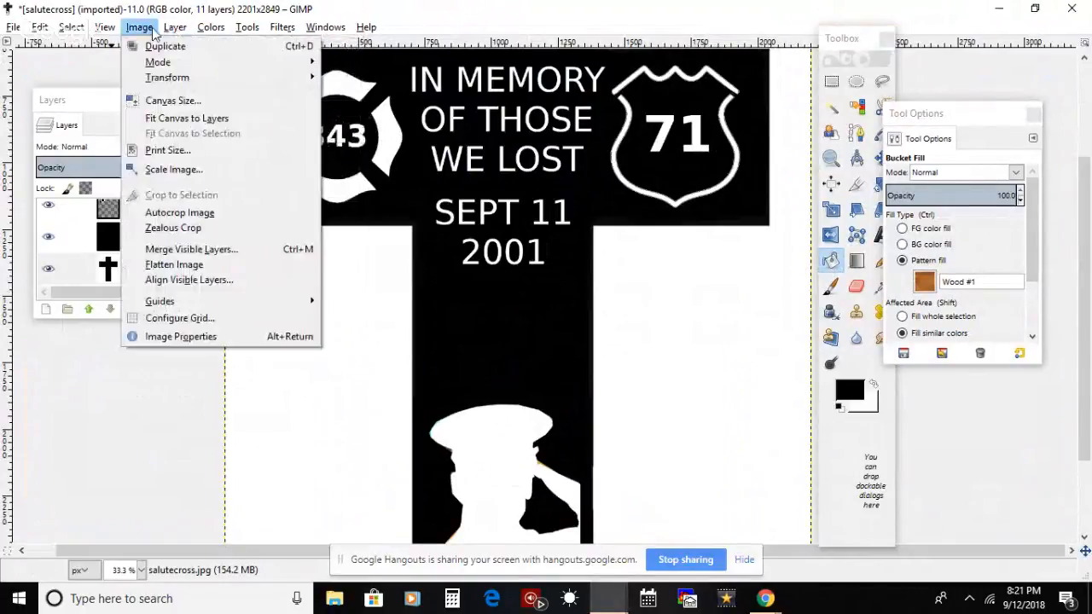
click(212, 250)
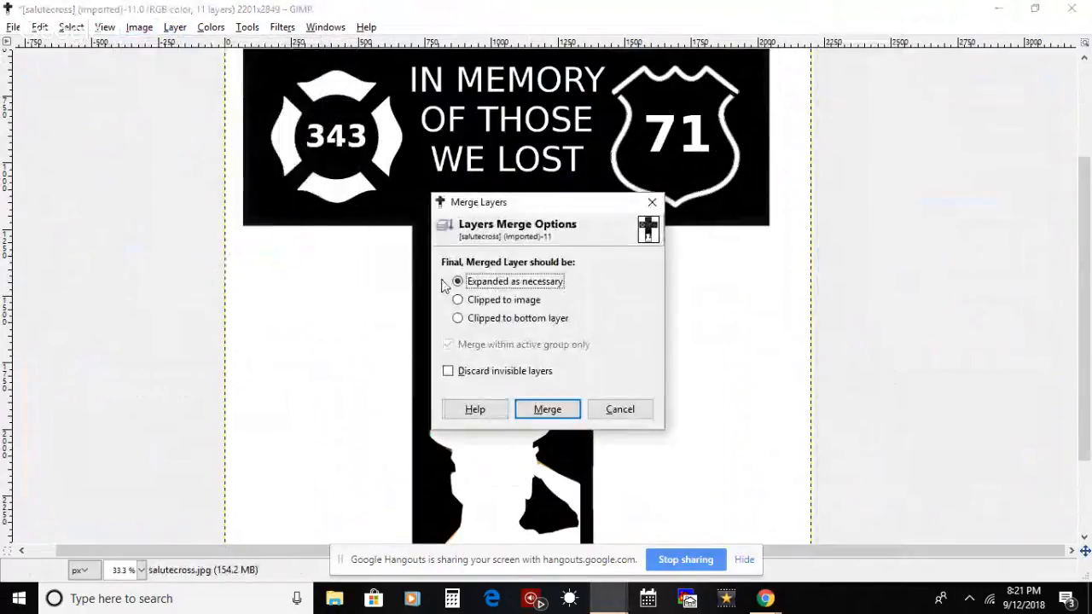
click(546, 407)
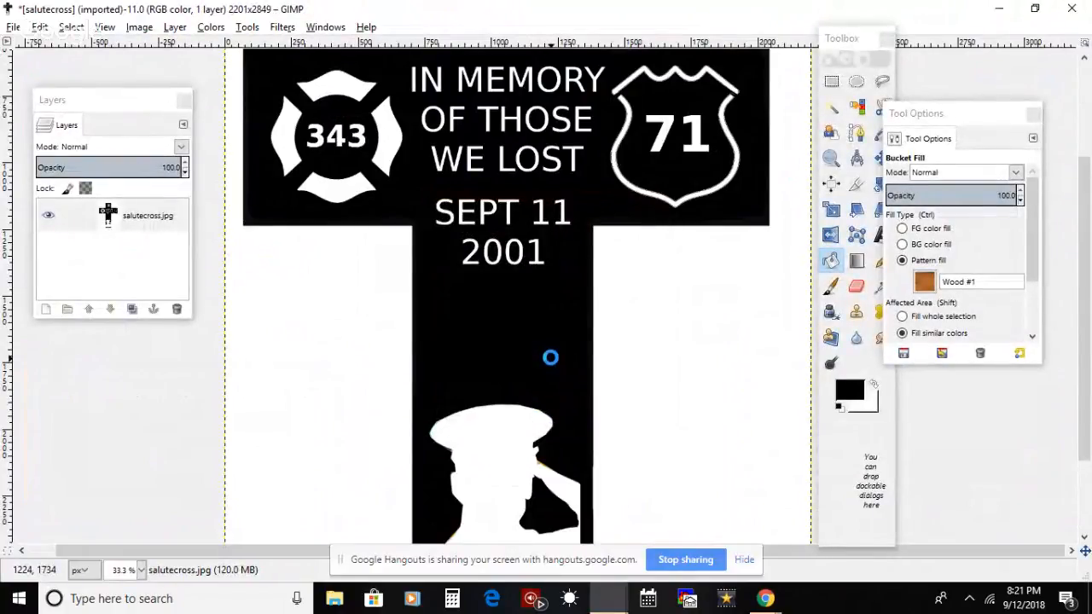
click(550, 357)
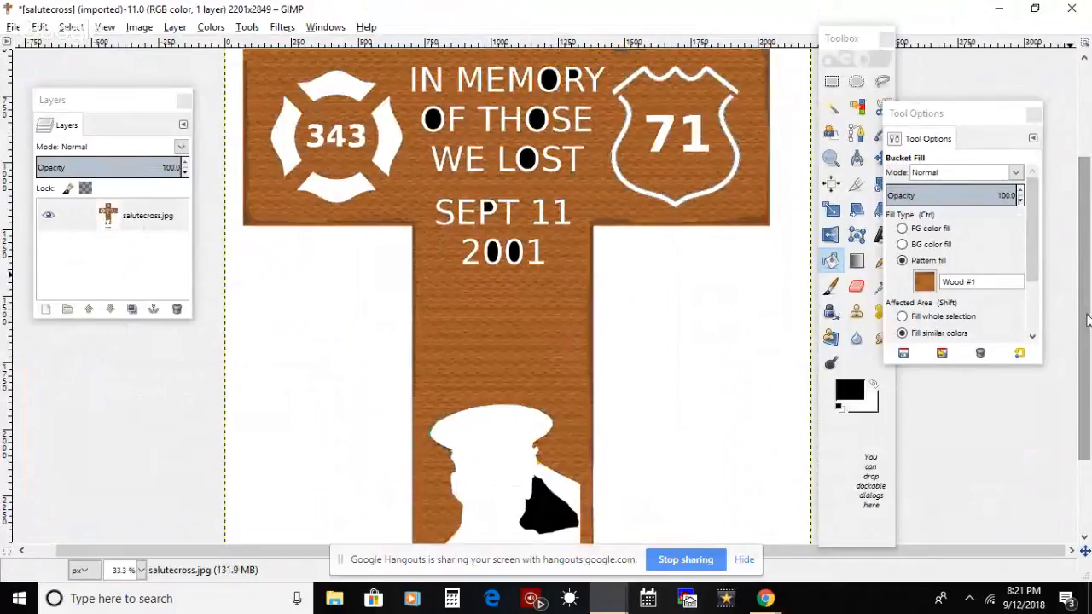
Step: Examine the wood-filled cross up close, covering the lettering, the saluting silhouette and the star field
drag(1087, 309, 1089, 265)
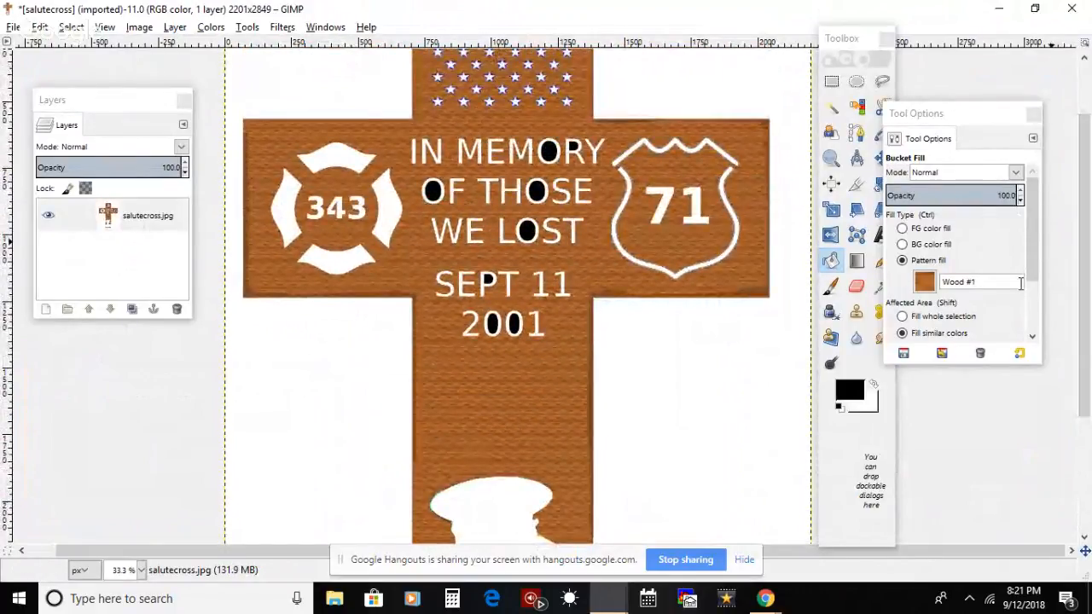
click(831, 157)
click(507, 195)
click(507, 195)
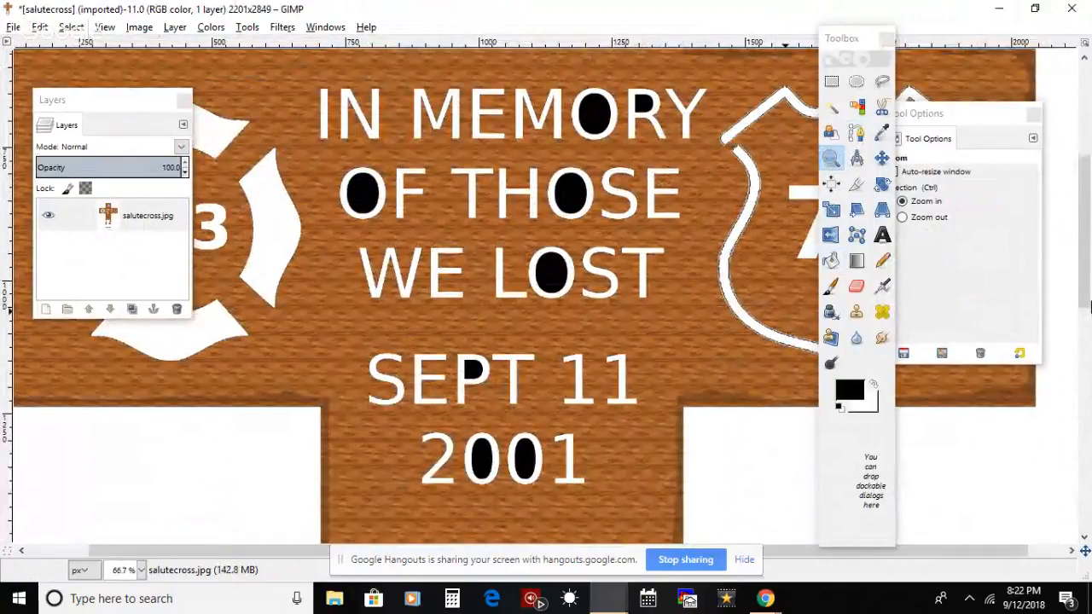
drag(1088, 305, 1088, 472)
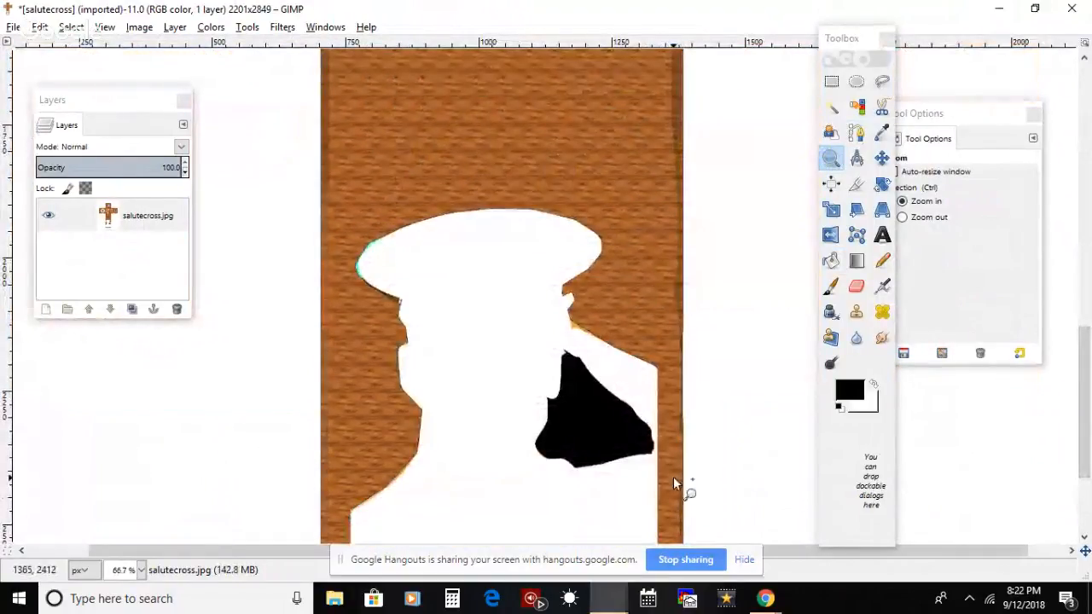
drag(1088, 405, 1080, 179)
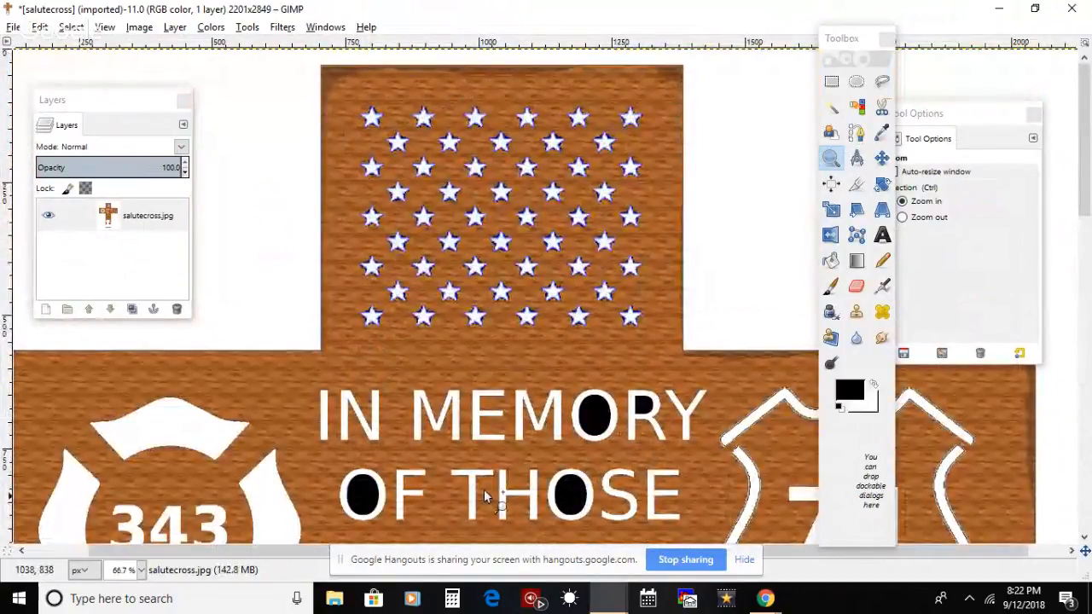
click(104, 27)
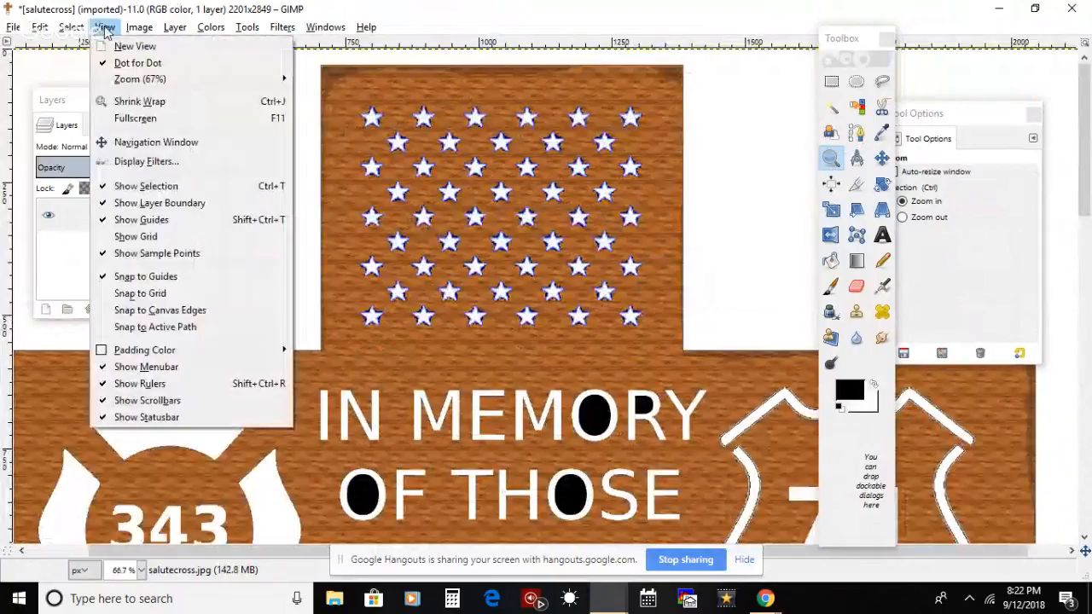
mouse_move(273, 83)
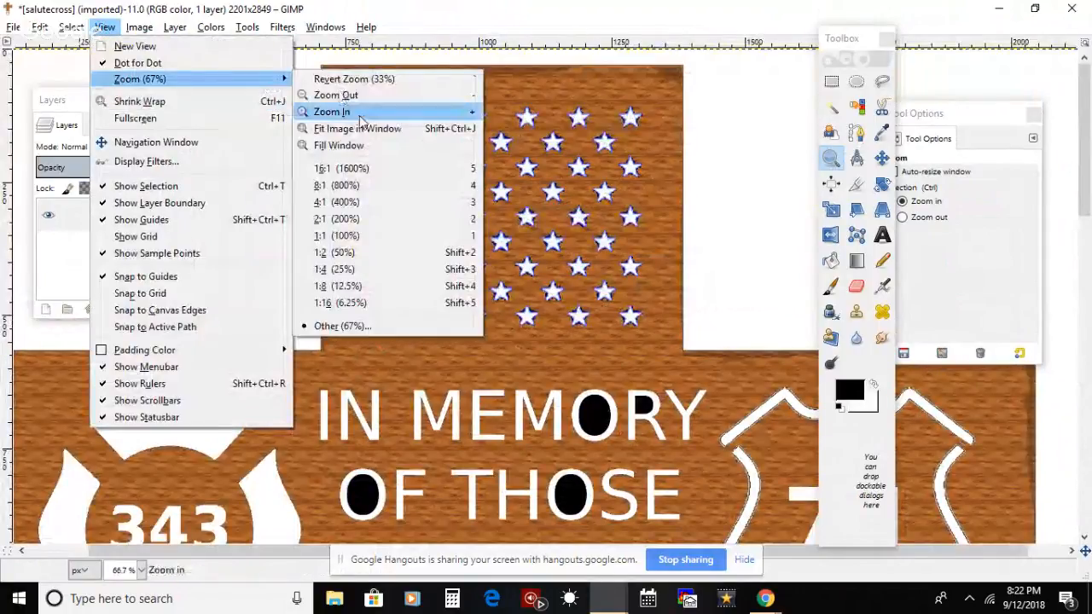
click(333, 112)
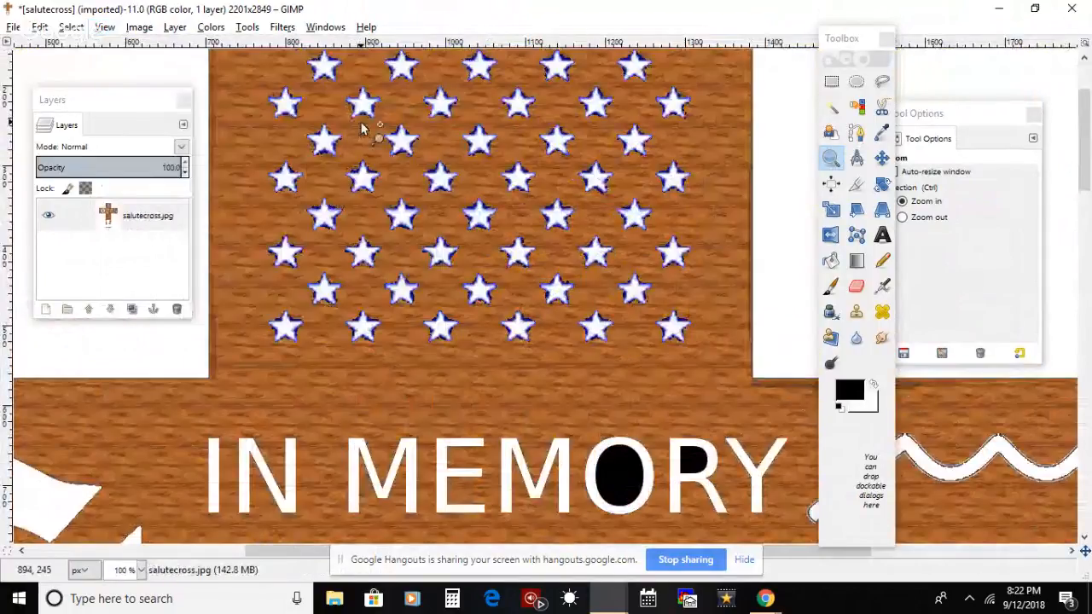
Step: Undo the wood pattern fill and the layer merge
click(104, 26)
mouse_move(128, 76)
click(360, 130)
key(ctrl)
key(ctrl+z)
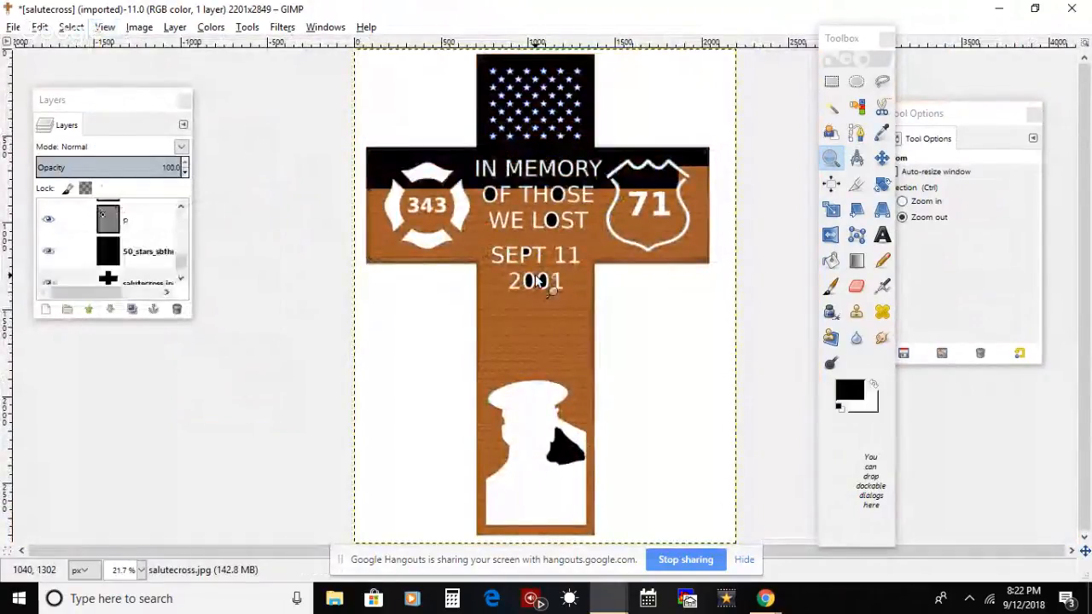
click(14, 27)
click(67, 227)
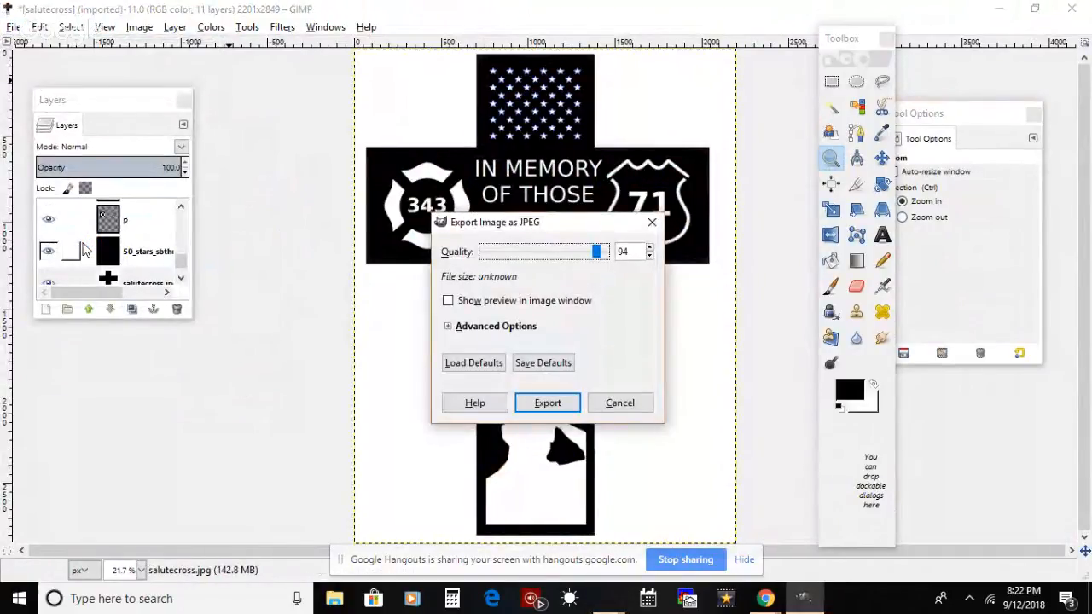
click(600, 402)
Step: Save the layered image to the Desktop folder as 911cross.xcf
click(14, 27)
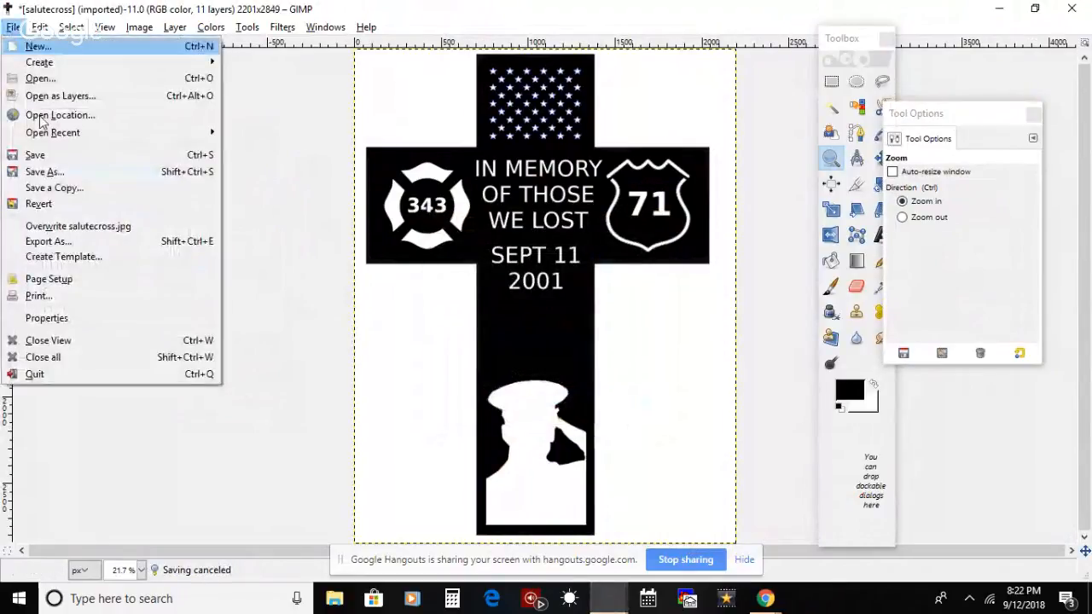
click(53, 172)
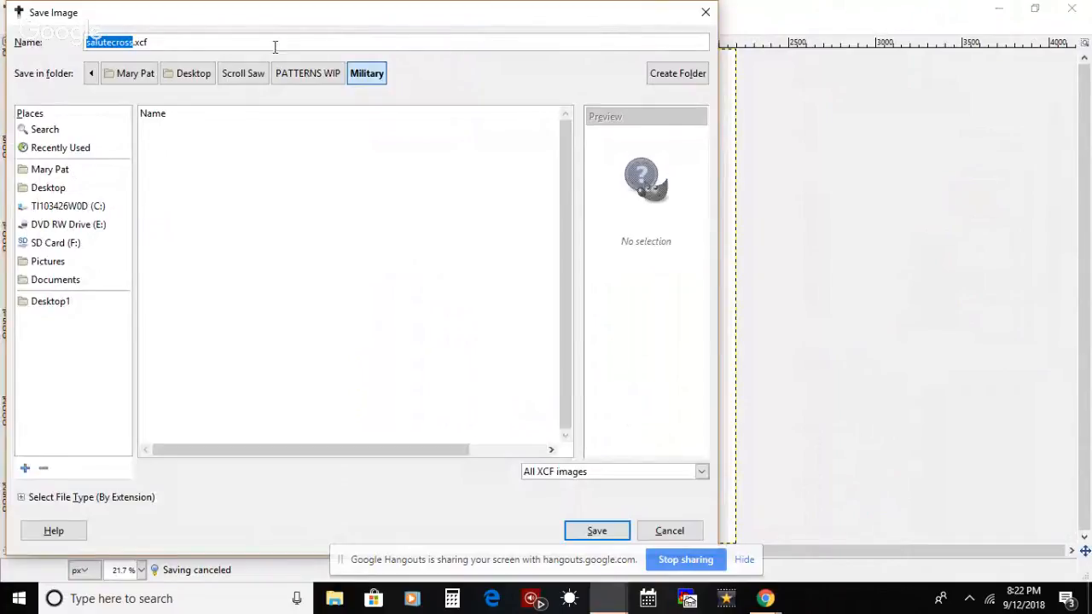
click(68, 188)
click(229, 42)
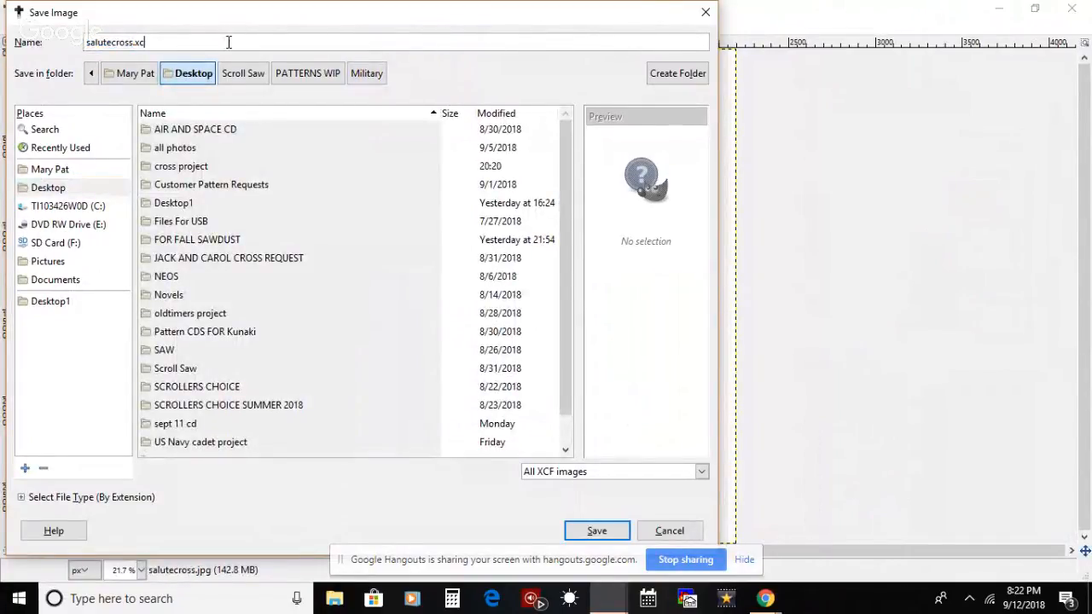
key(BackSpace)
key(BackSpace)
key(BackSpace)
key(BackSpace)
key(BackSpace)
key(BackSpace)
key(BackSpace)
key(BackSpace)
key(BackSpace)
key(BackSpace)
text(911cross.xcf)
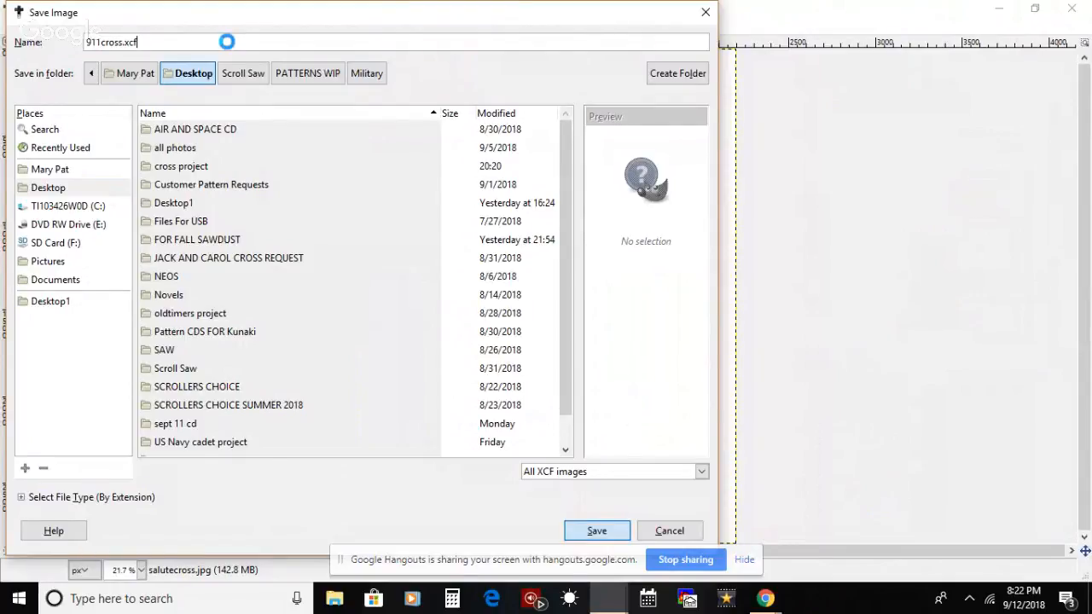
key(Return)
Step: Enlarge the Layers dialog to look through the cross image's layers, and close the dialog
mouse_move(181, 266)
mouse_down()
mouse_move(181, 248)
mouse_move(181, 281)
mouse_up()
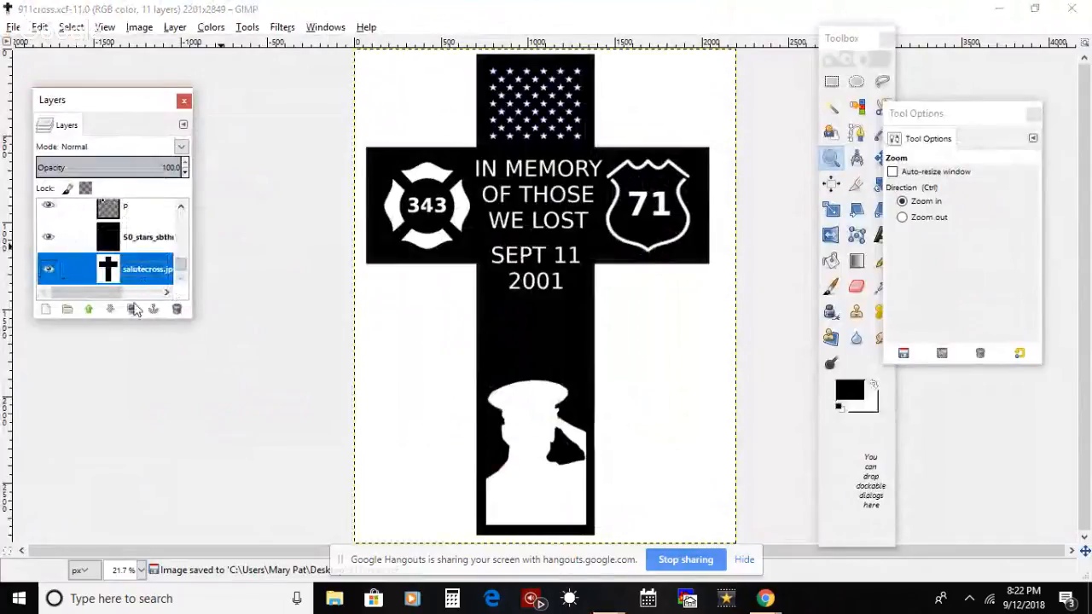
drag(141, 319, 139, 504)
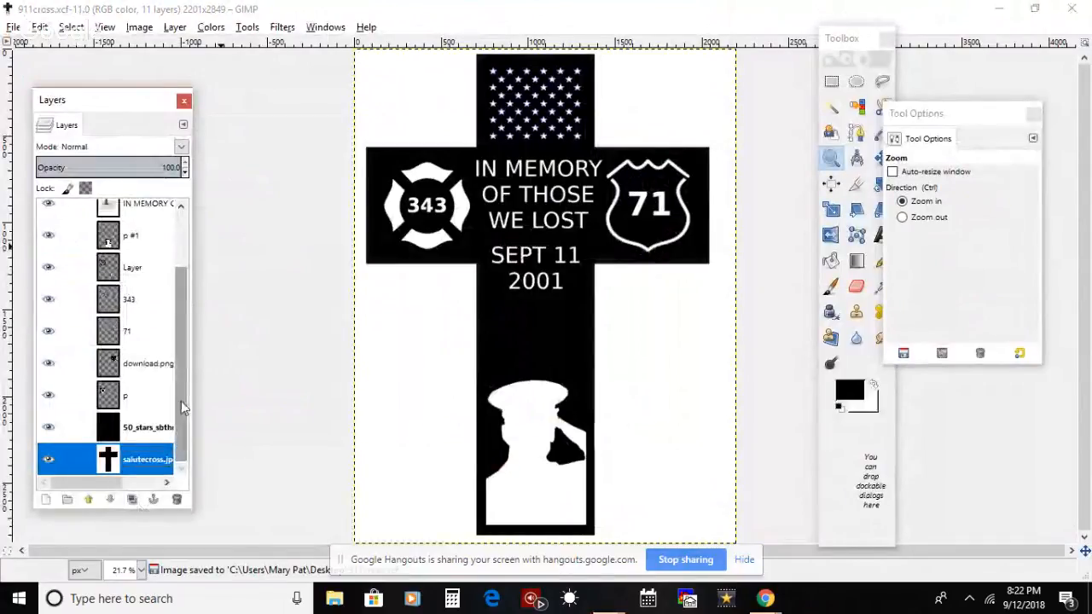
drag(181, 401, 180, 370)
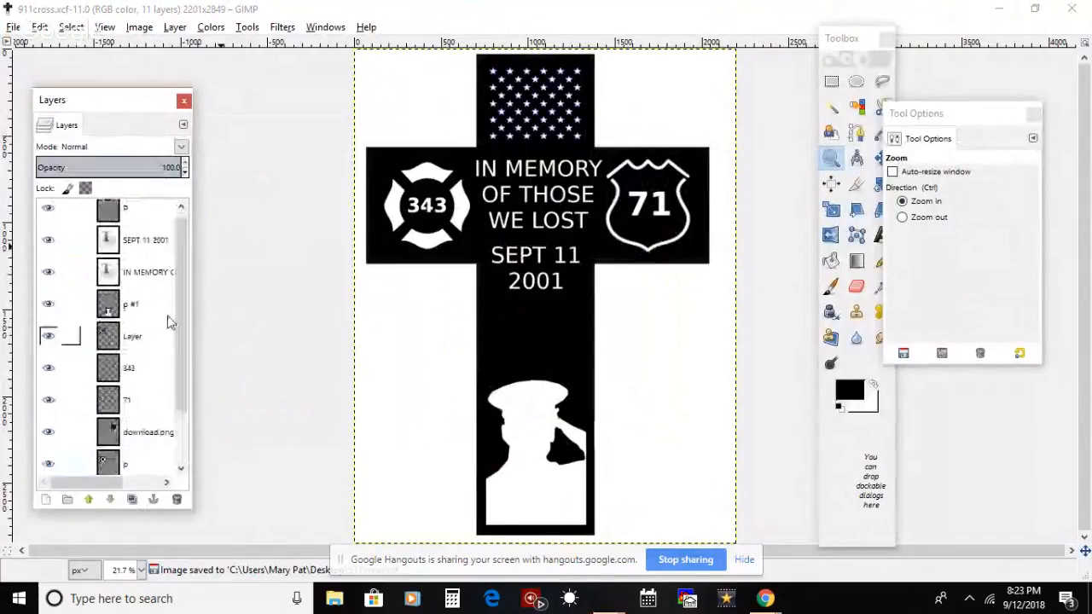
click(183, 101)
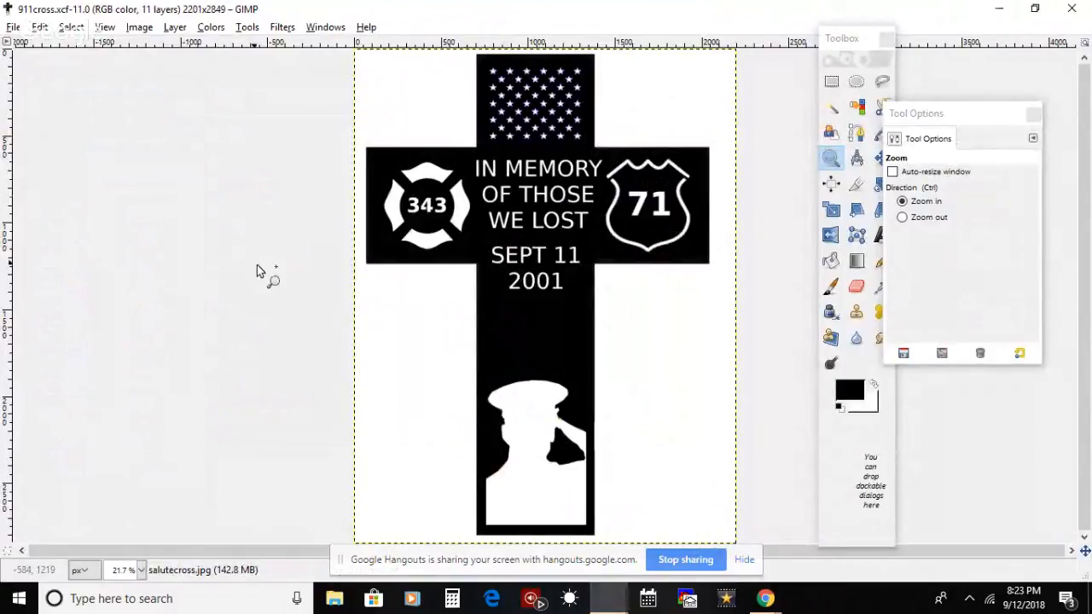
Step: Hide the screen-sharing notice and close the 911cross.xcf image
click(831, 158)
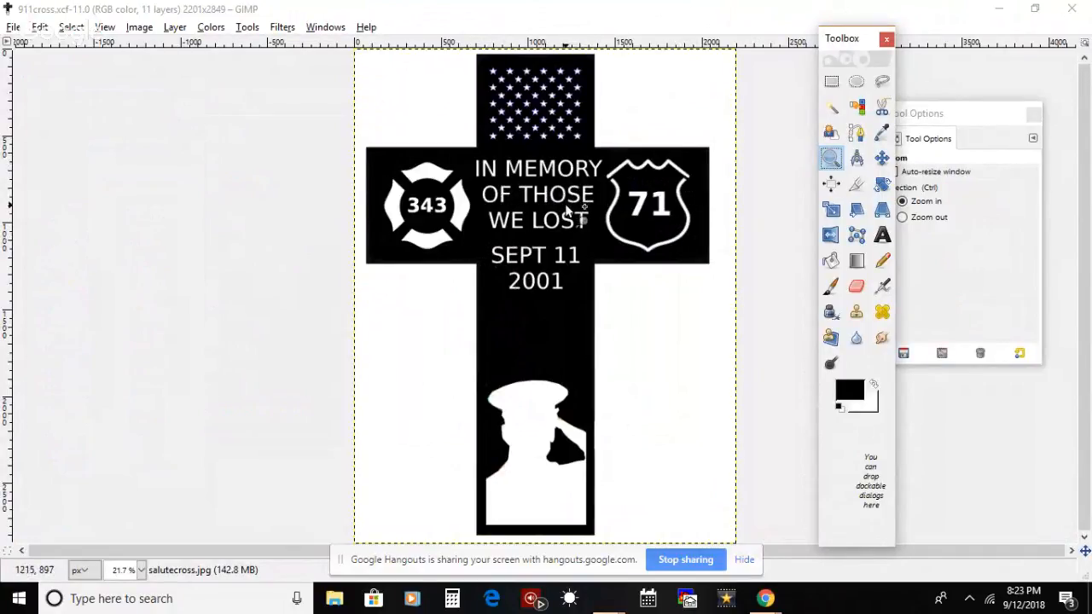
click(742, 560)
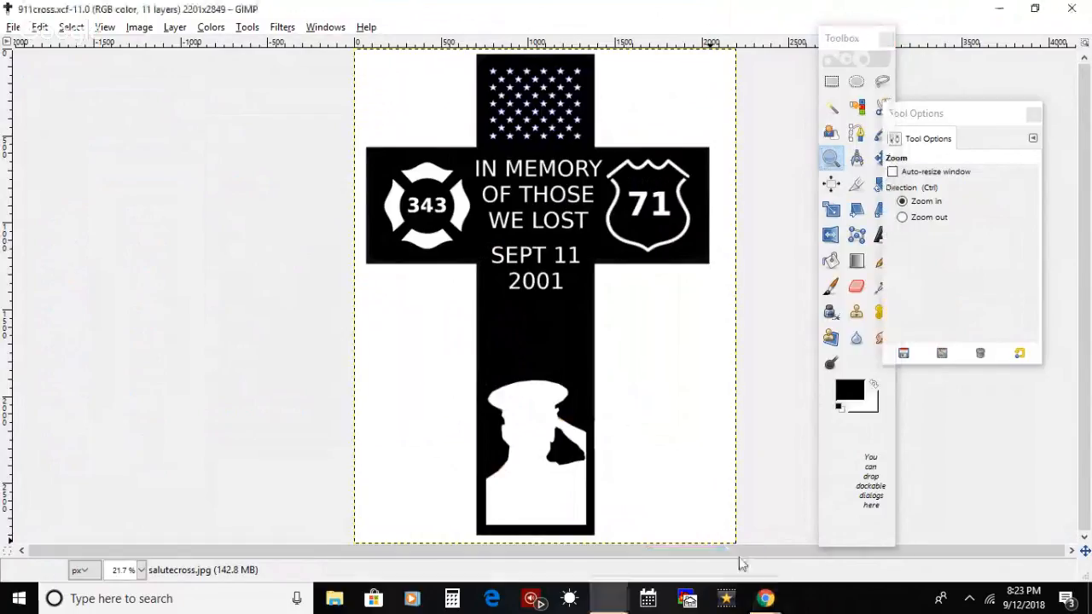
click(1072, 9)
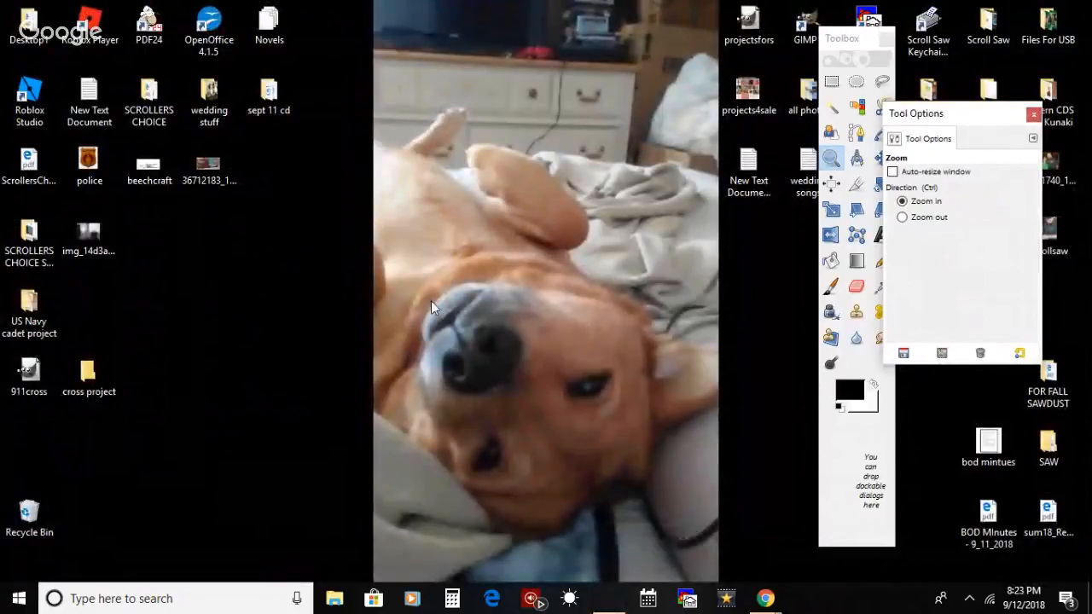
Step: Move the Toolbox and Tool Options windows aside to uncover the salutecross file on the desktop
click(851, 37)
drag(851, 38, 738, 49)
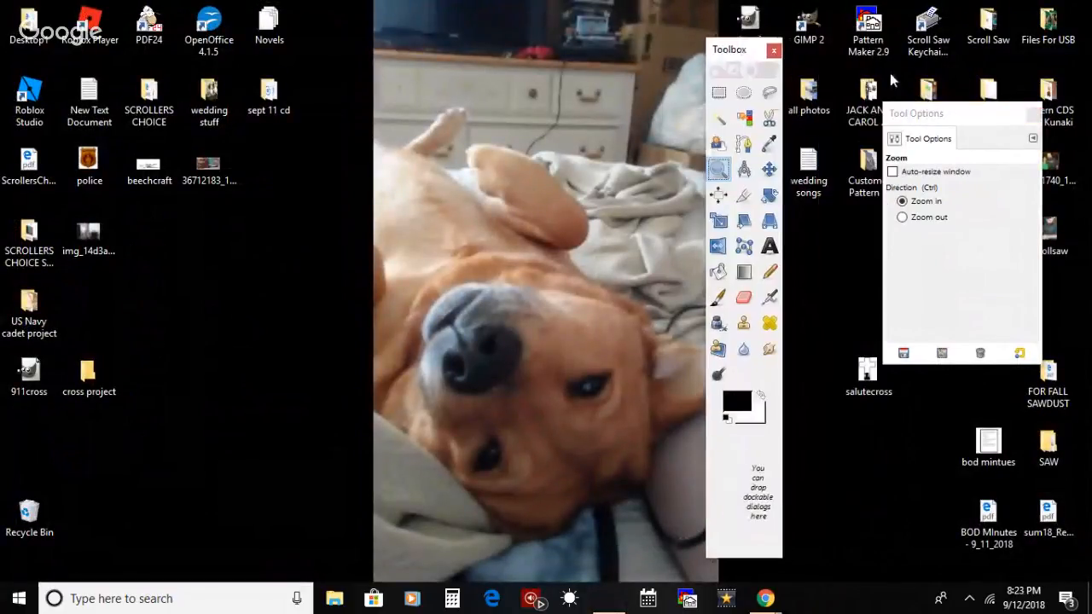
click(943, 115)
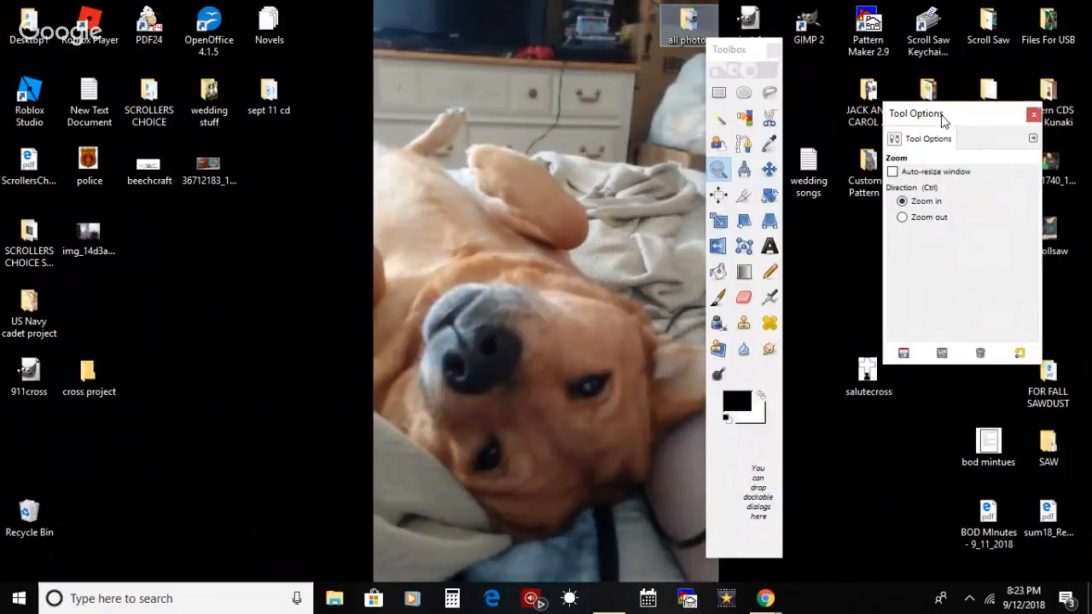
drag(953, 111, 1007, 5)
click(1007, 10)
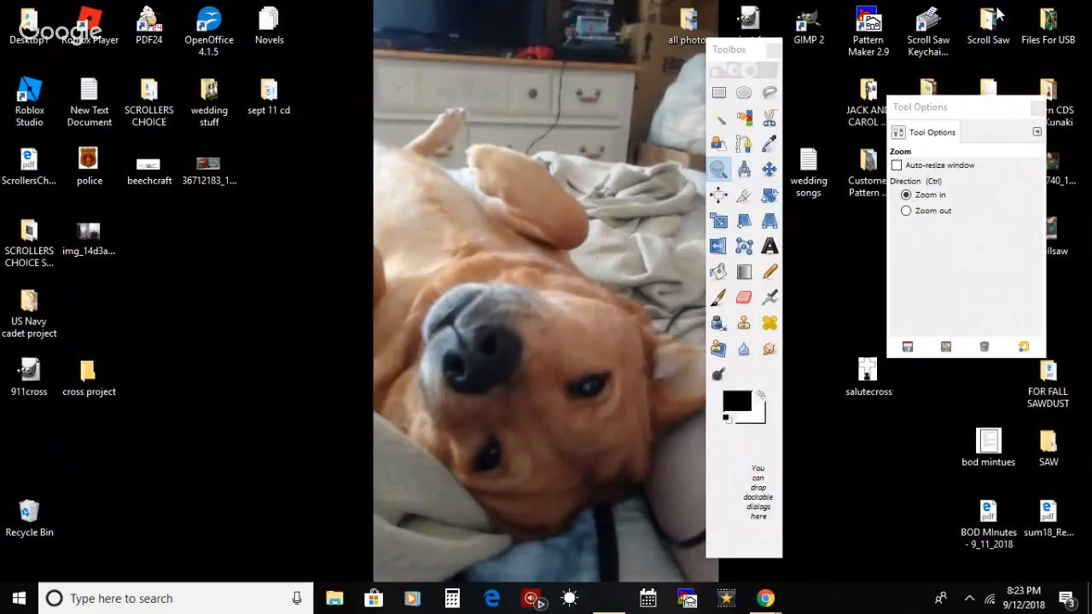
click(718, 388)
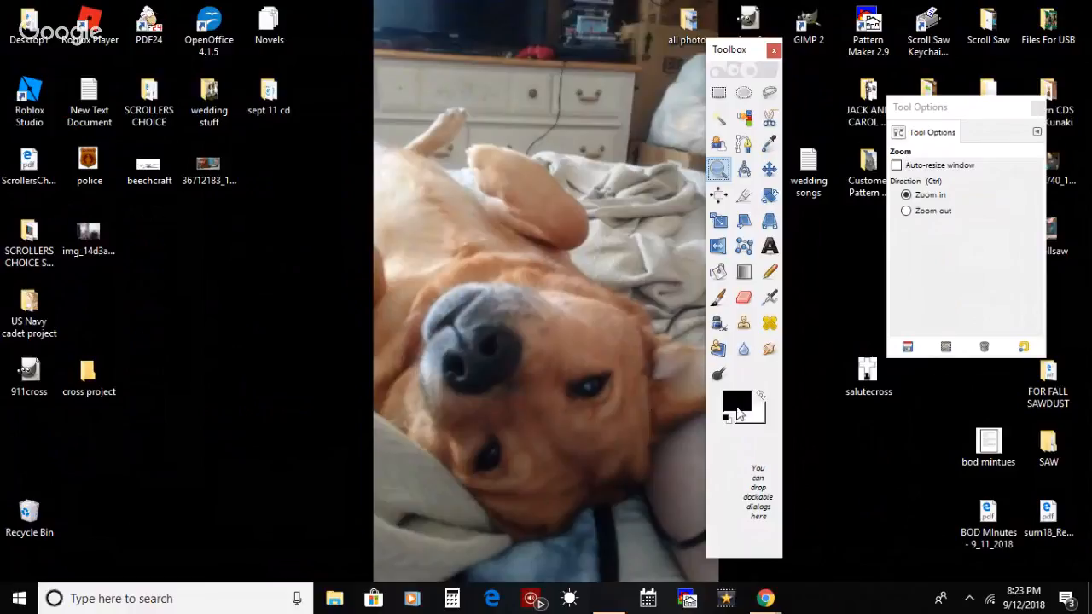
Step: Place the salutecross file beside the cross project folder on the desktop, and view the picture in Photos
click(869, 375)
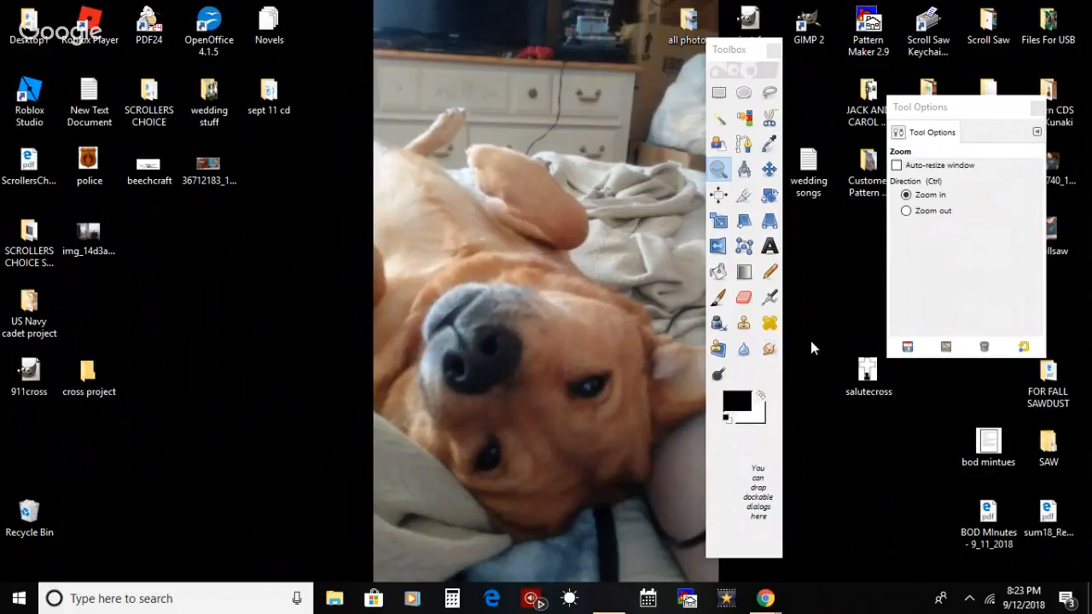
click(872, 378)
drag(872, 378, 161, 389)
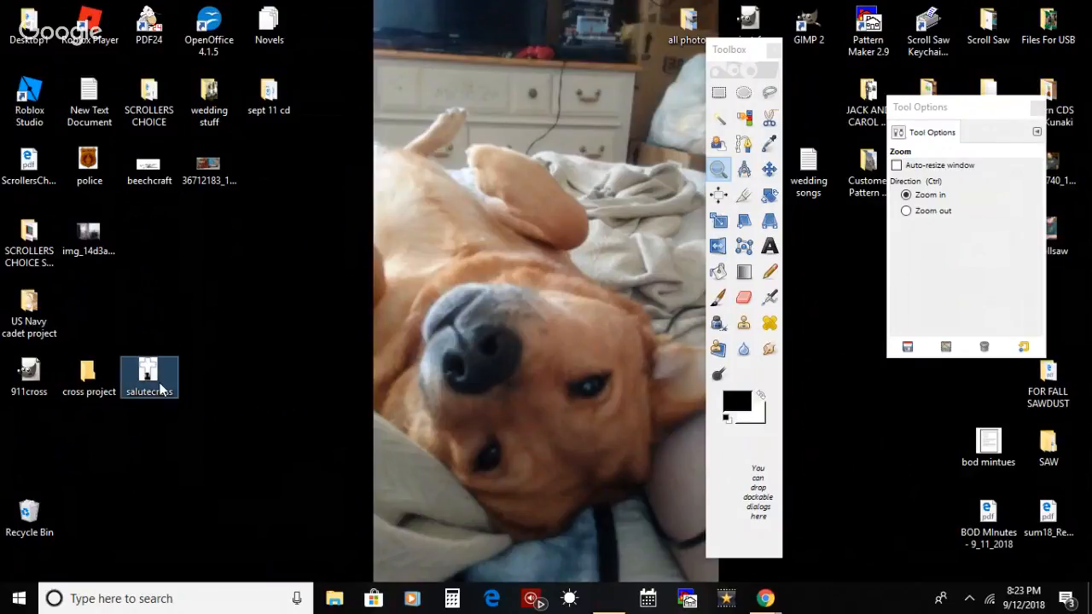
right_click(160, 388)
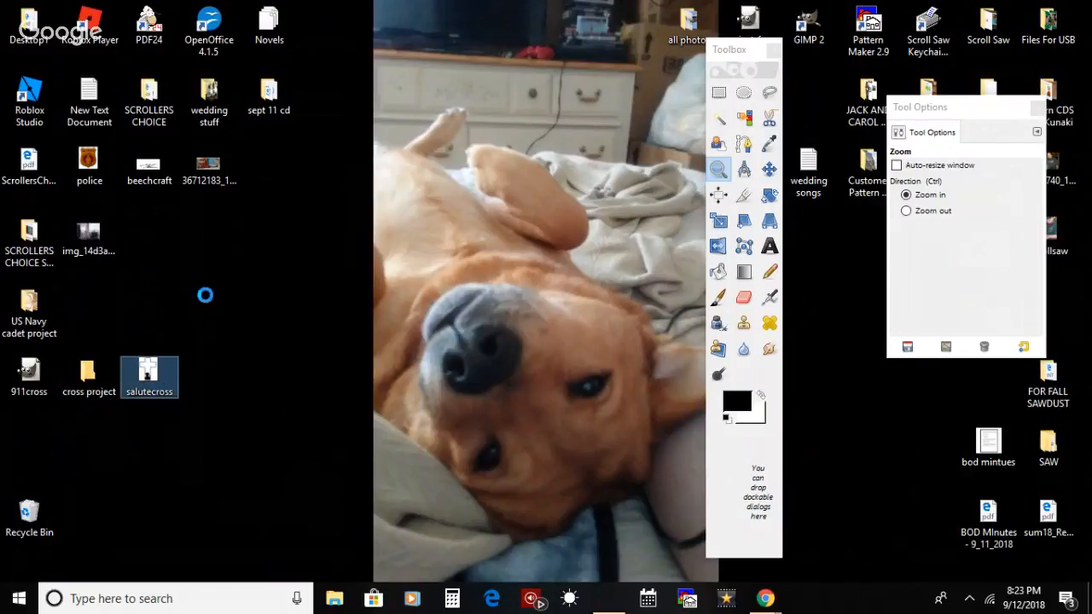
click(268, 162)
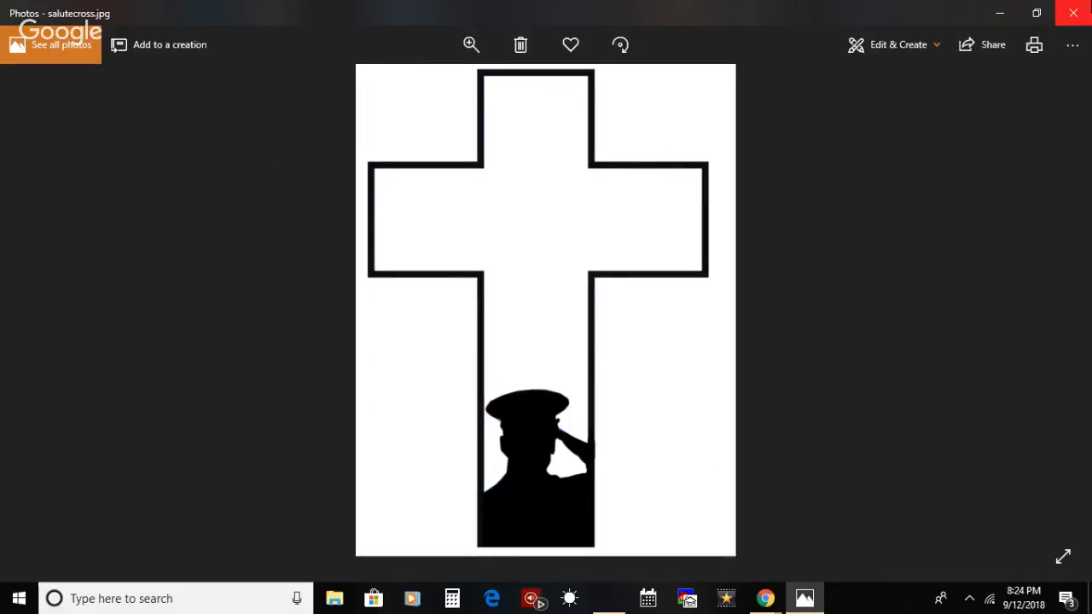
click(1073, 13)
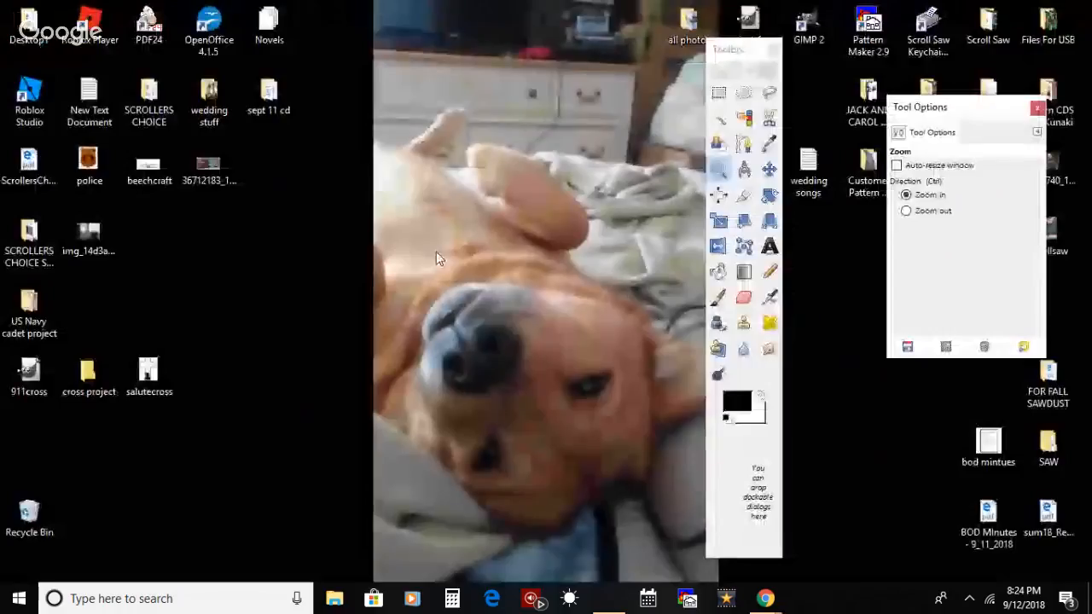
Step: Rearrange the desktop so salutecross sits between 911cross and the cross project folder, and open the picture again
drag(148, 375, 164, 436)
drag(89, 444, 171, 375)
click(111, 374)
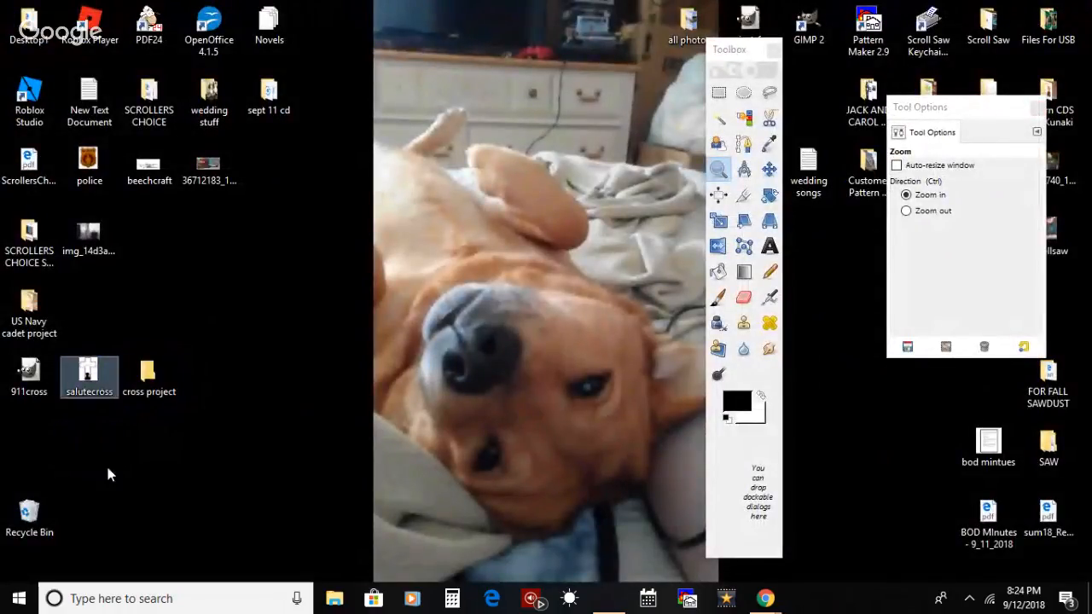
double_click(103, 391)
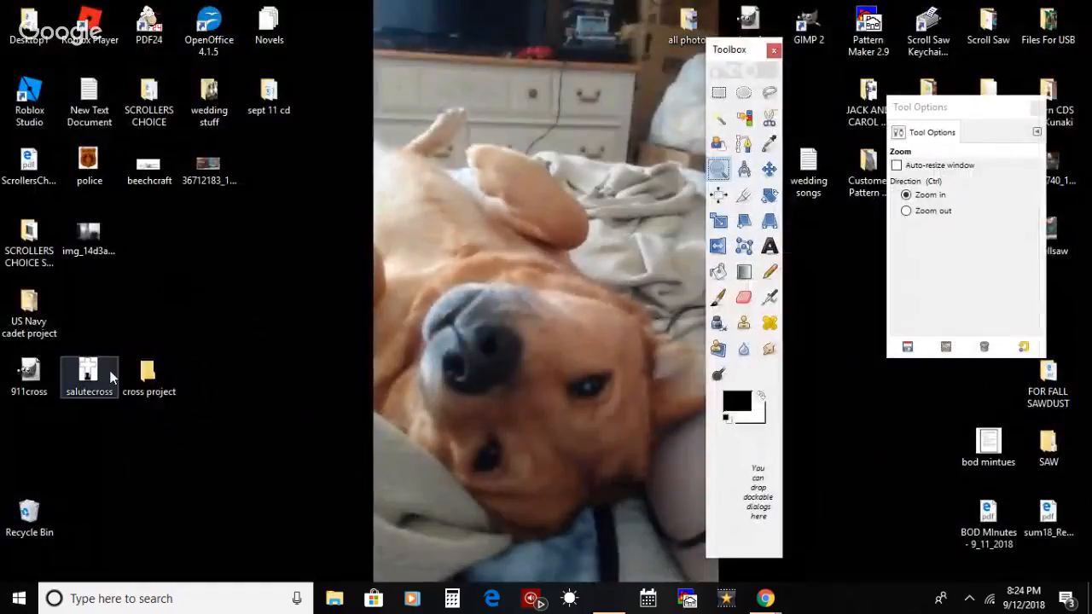
Step: Close the maltesecross01_fireman image without saving its changes, and restart GIMP
drag(91, 370, 430, 344)
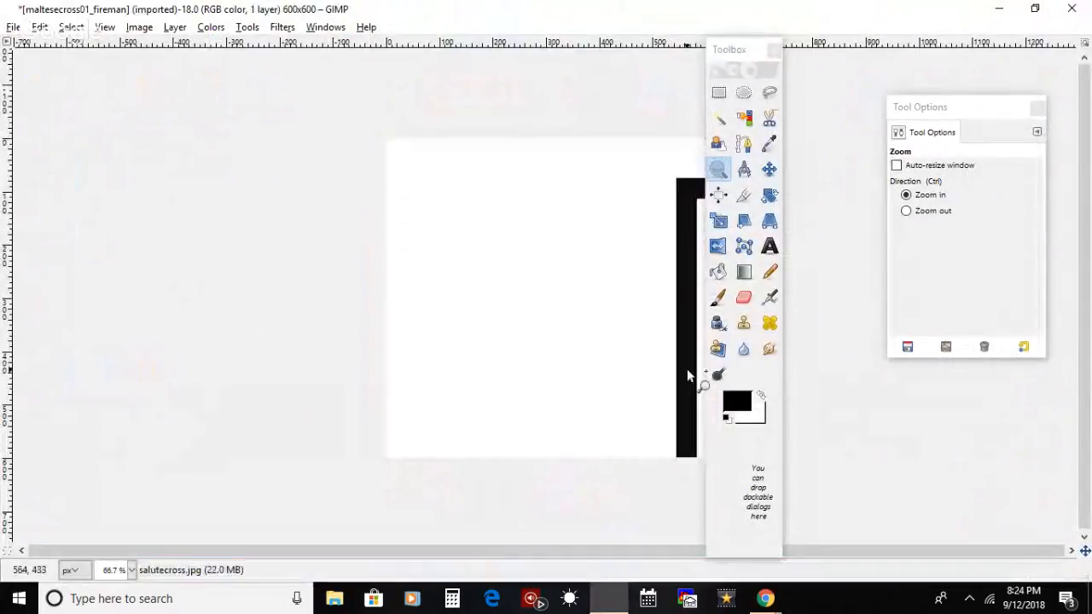
click(1071, 8)
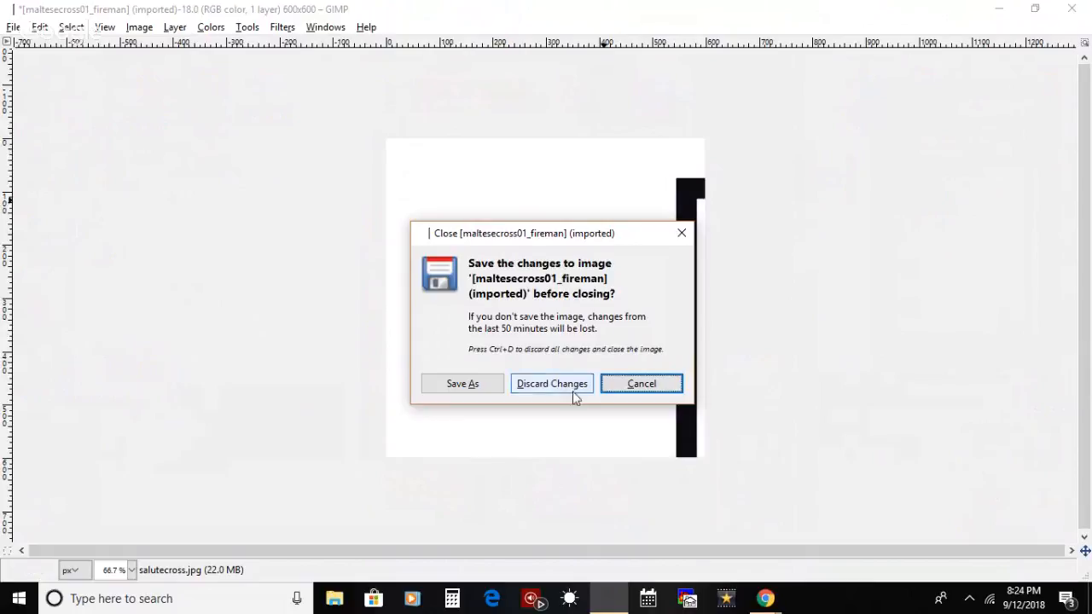
click(563, 388)
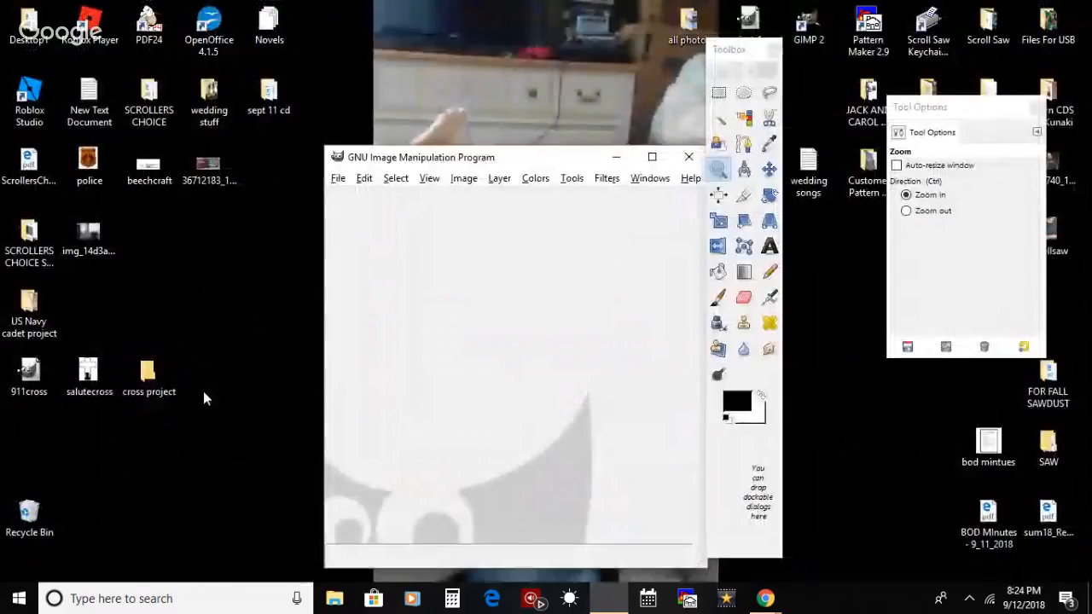
click(687, 158)
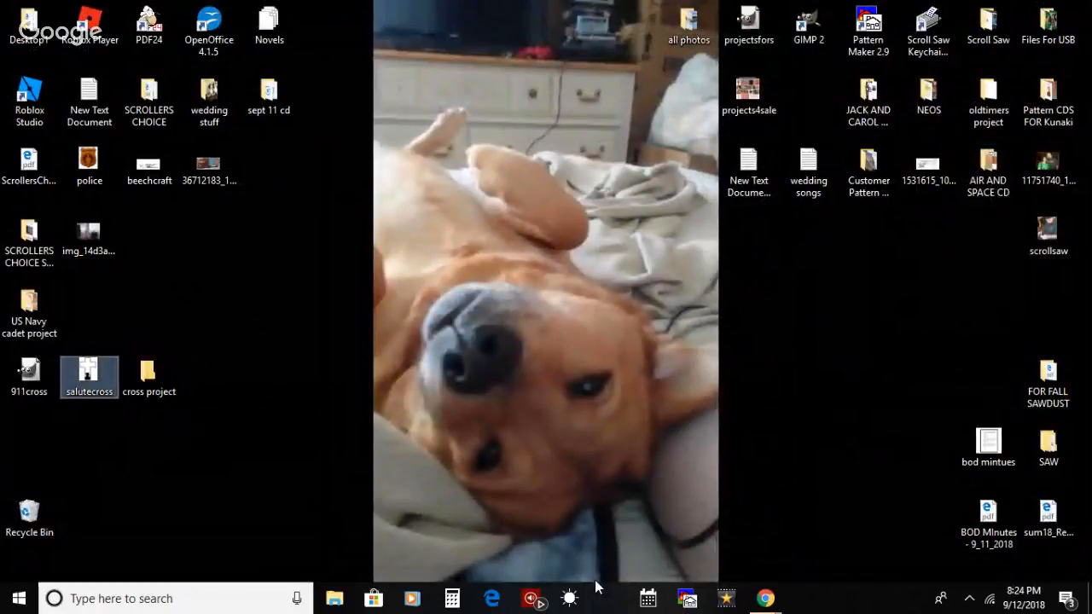
click(489, 374)
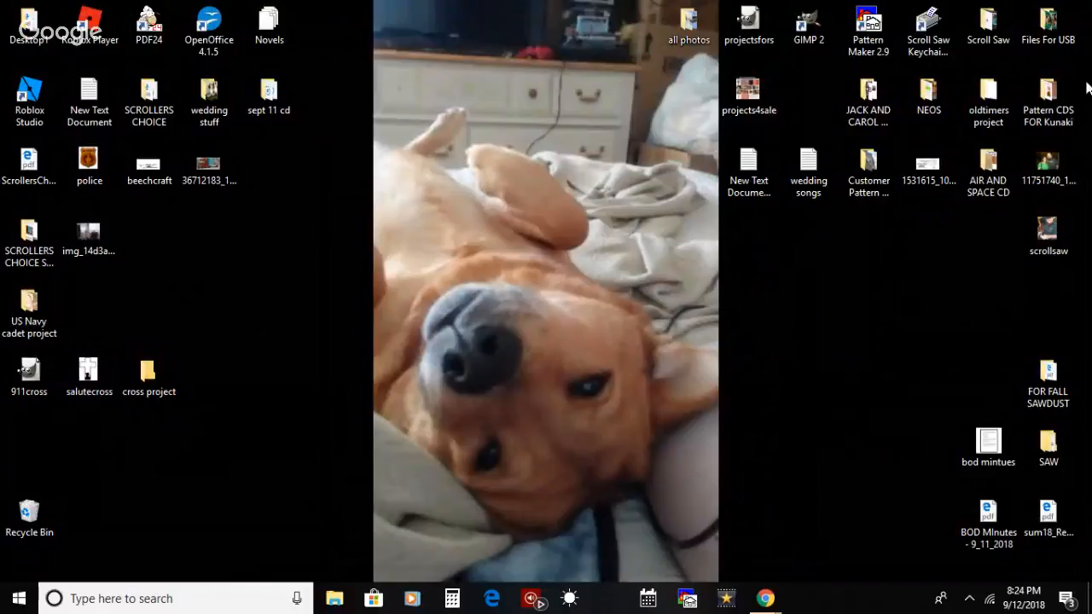
click(813, 40)
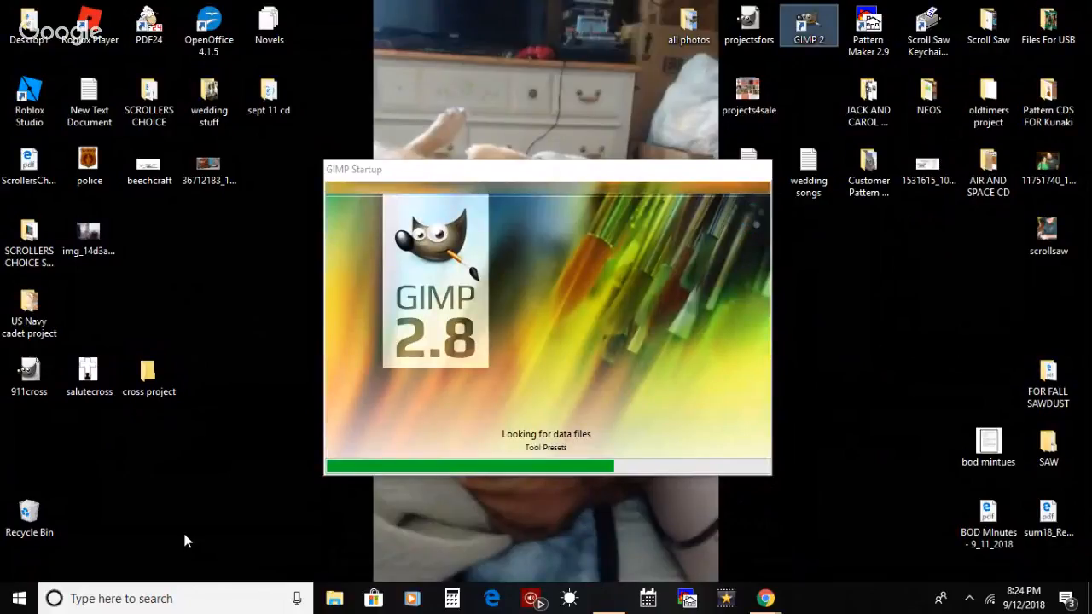
Step: Switch to the YouTube live chat window in Chrome to read the viewers' messages, and minimize it
mouse_move(764, 595)
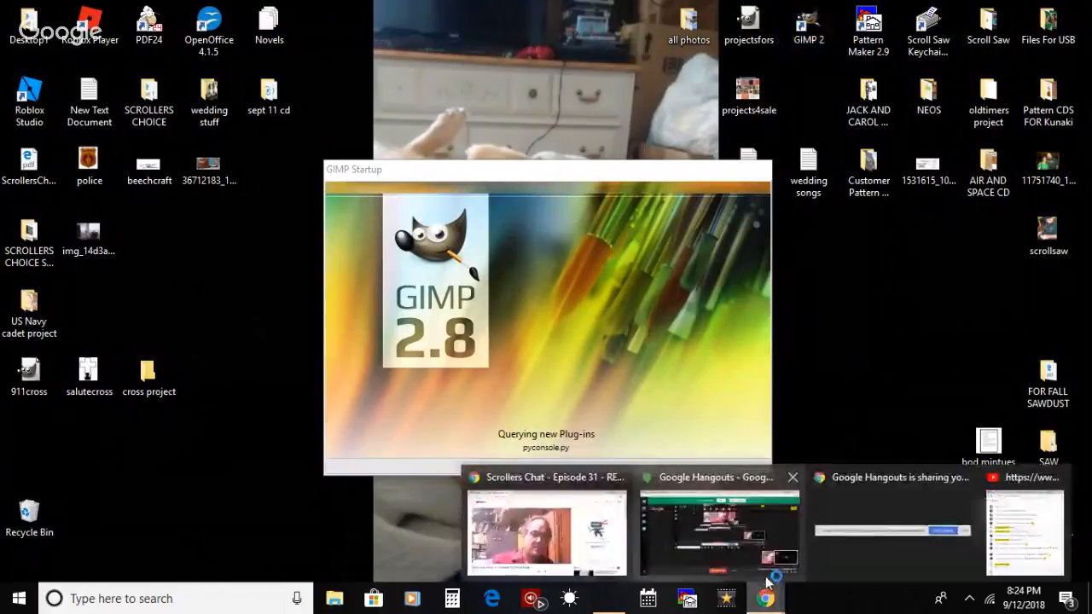
click(993, 529)
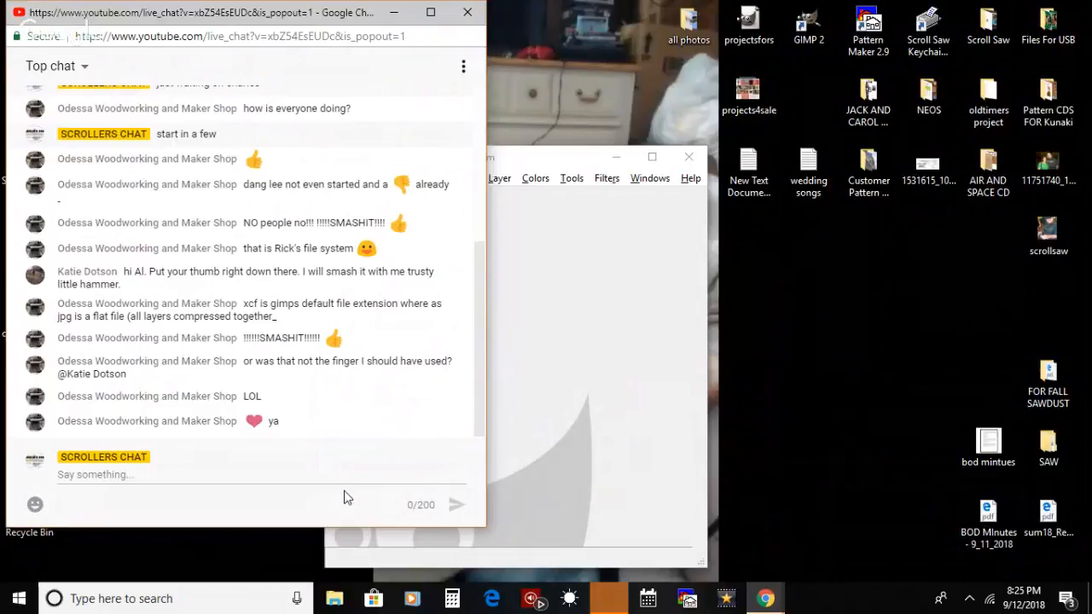
click(394, 13)
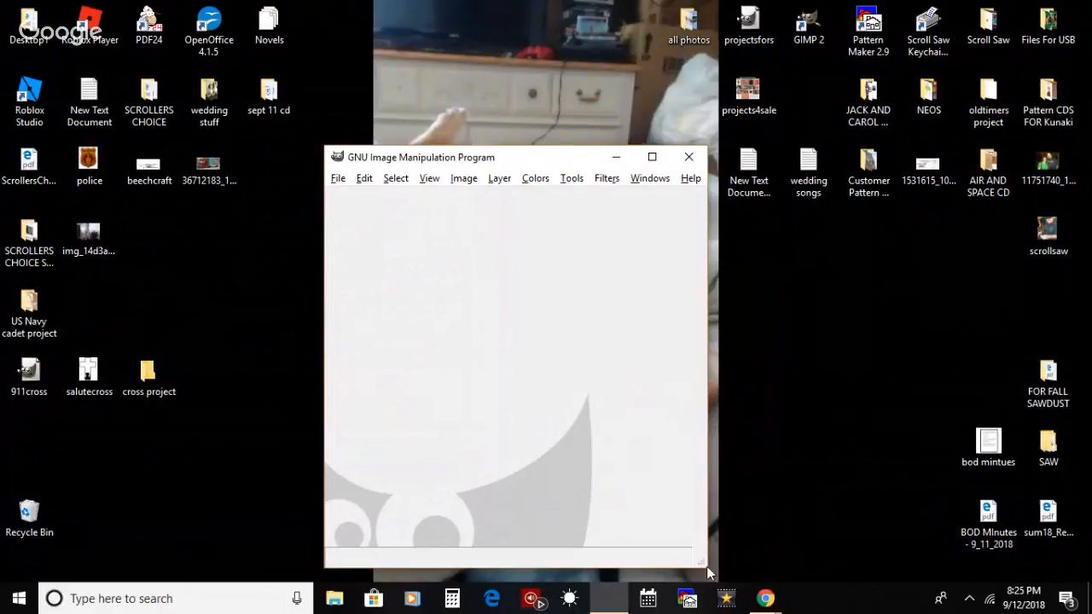
Step: Open salutecross.jpg from the desktop in GIMP and maximize the image window
click(748, 431)
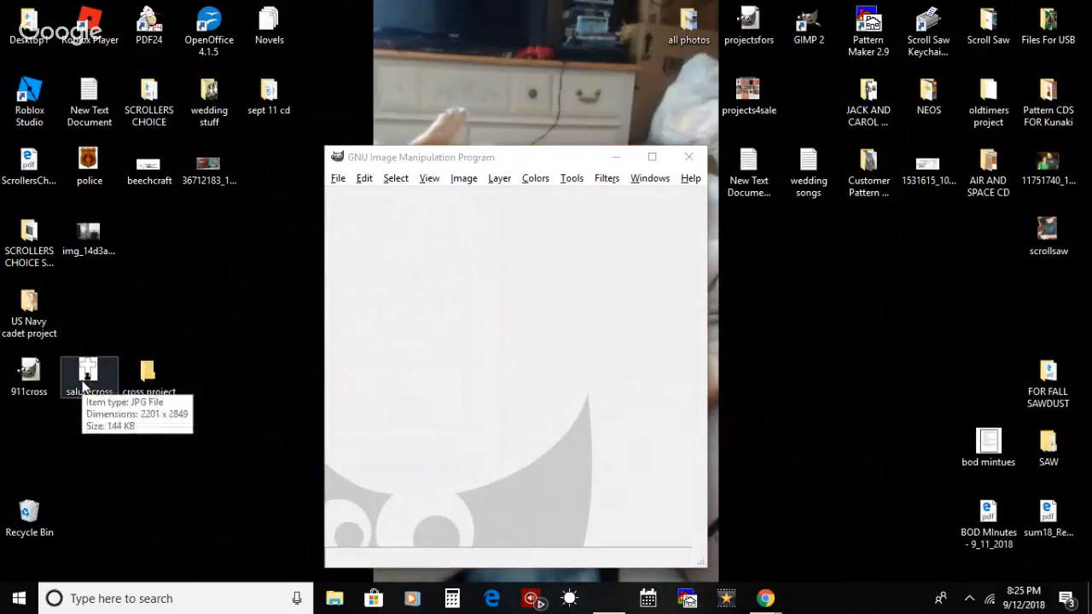
drag(88, 375, 405, 395)
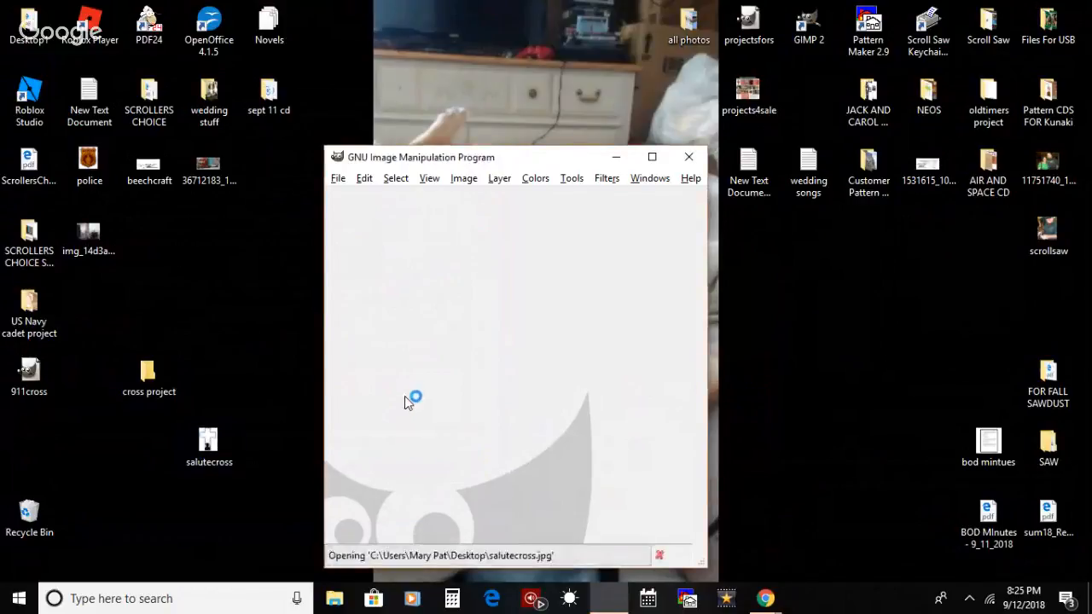
click(654, 157)
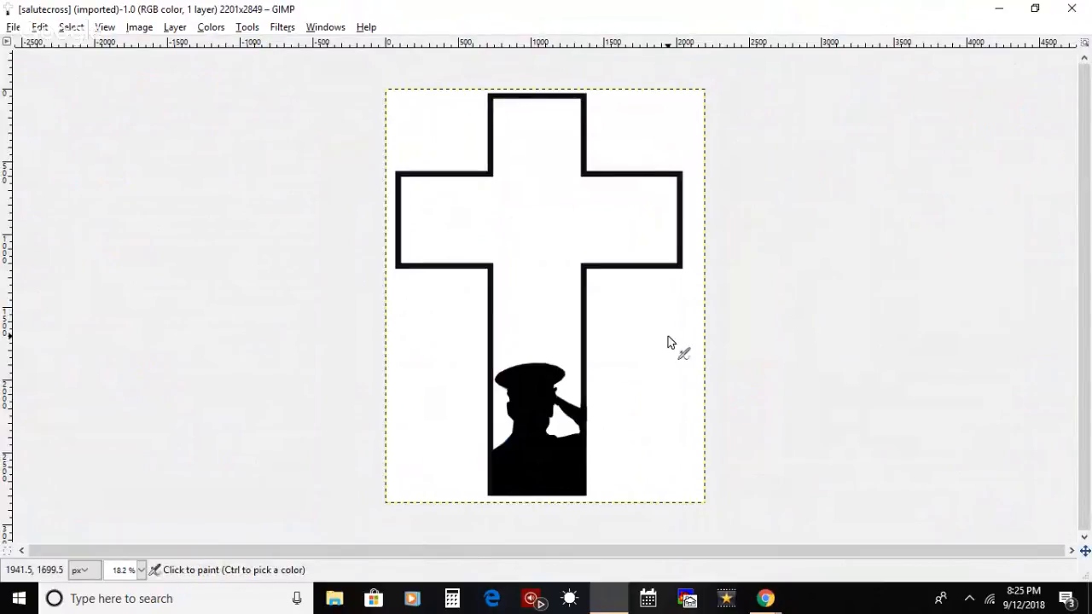
Step: Add maltesecross01_fireman.jpg from the cross project folder to the salutecross image as a new layer
click(999, 8)
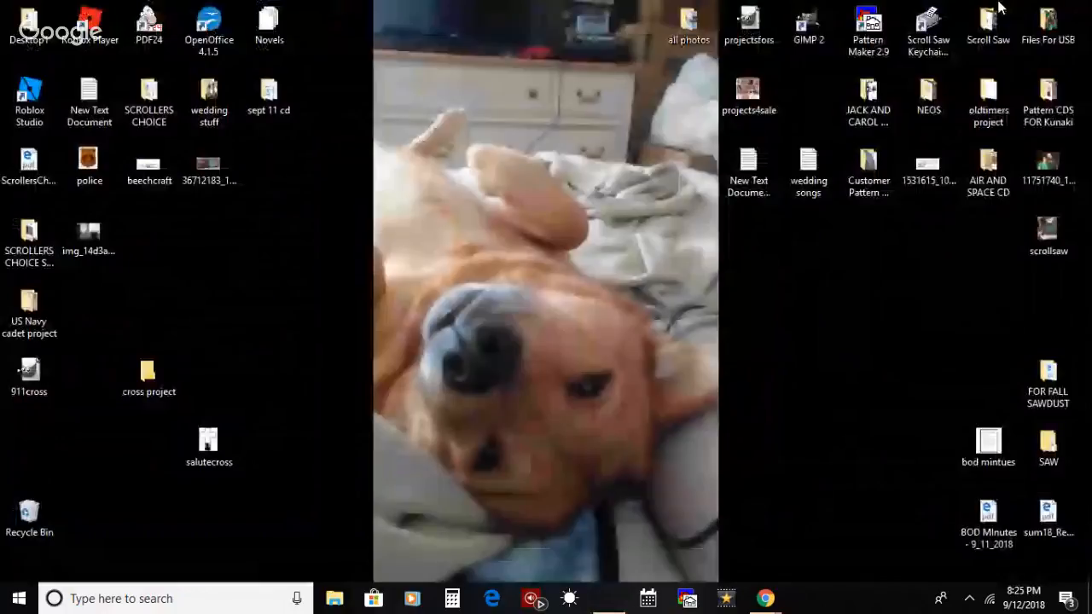
double_click(168, 383)
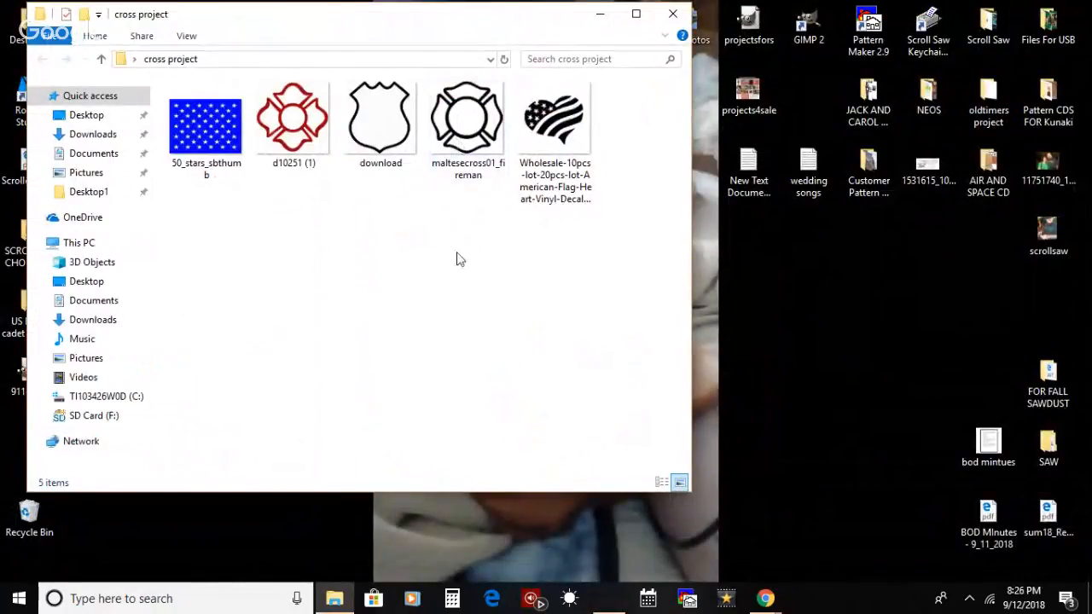
click(463, 125)
drag(445, 248, 433, 317)
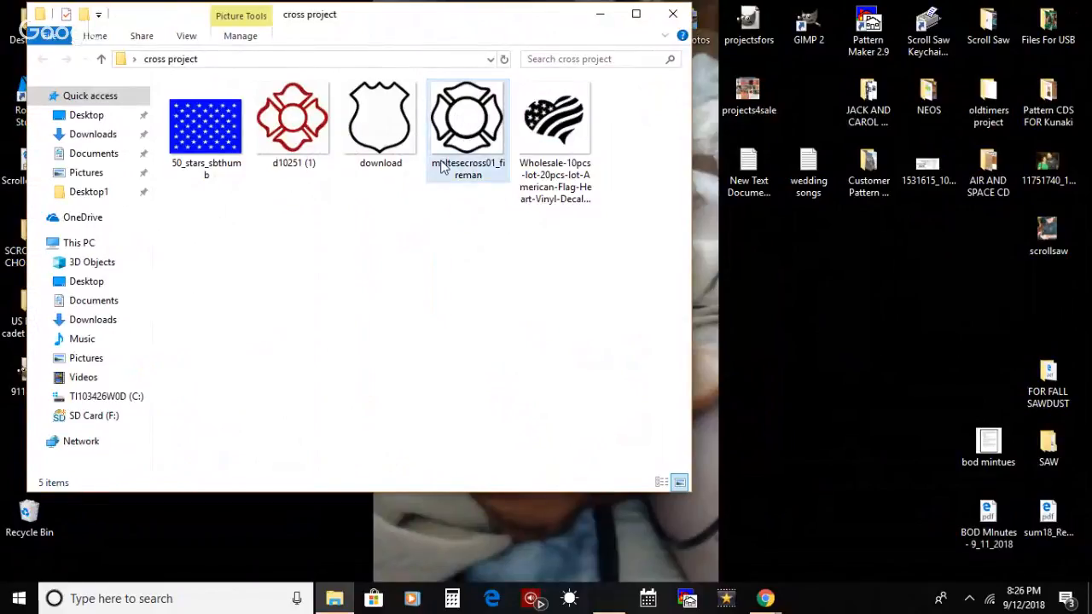
drag(460, 122, 561, 251)
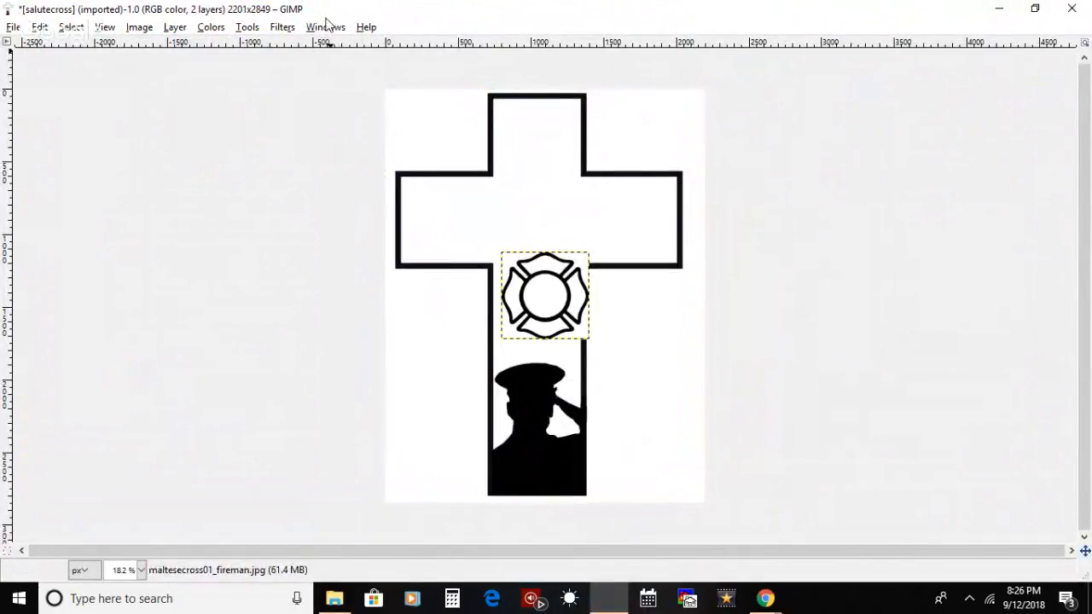
Step: Show the Toolbox and Tool Options windows over the salutecross image
click(328, 29)
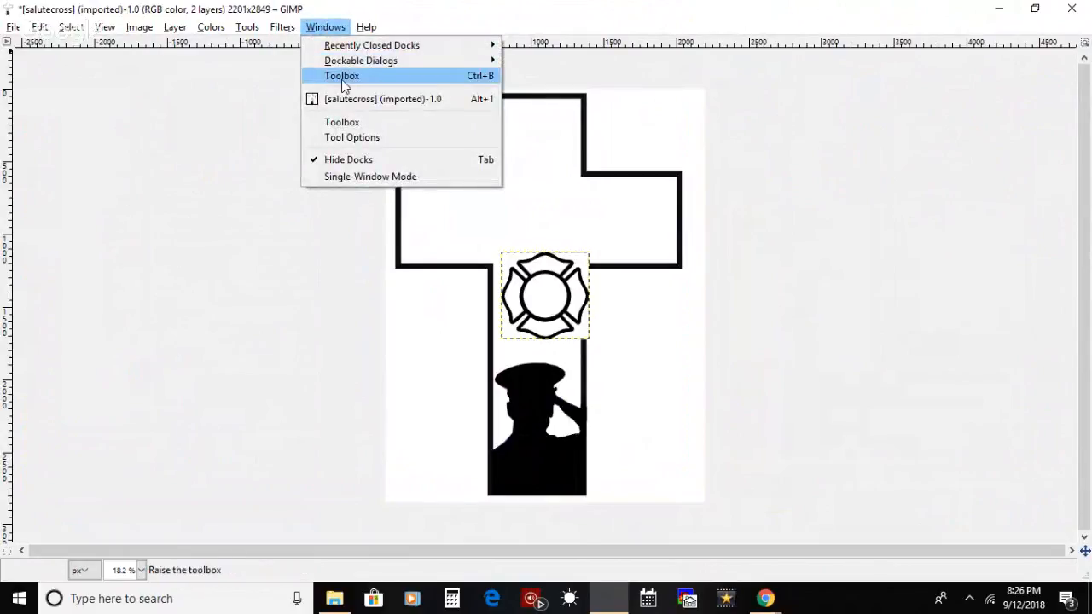
click(342, 78)
click(325, 27)
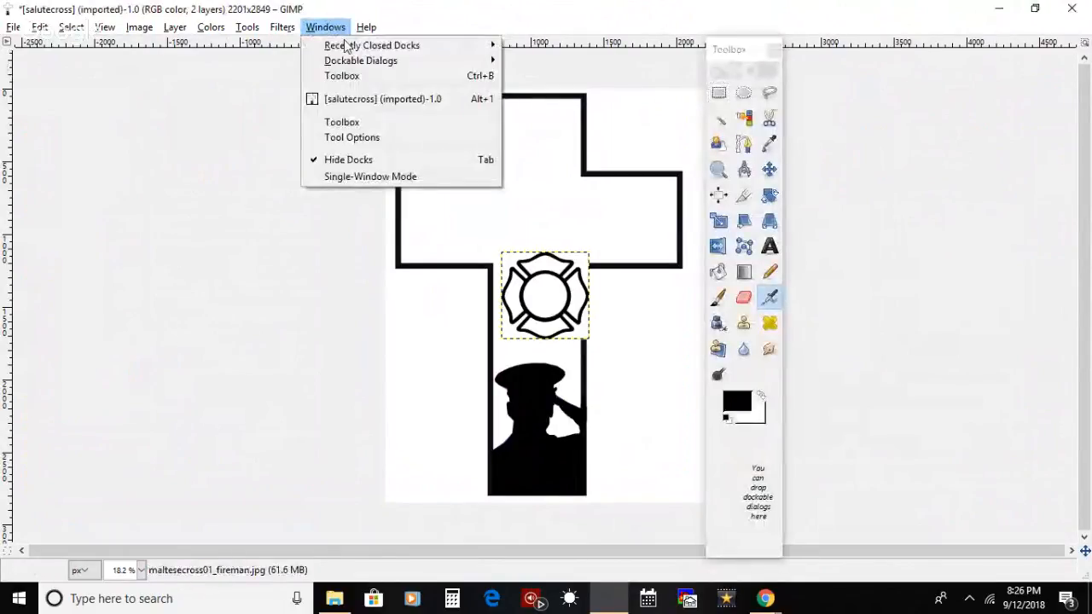
mouse_move(432, 64)
click(552, 63)
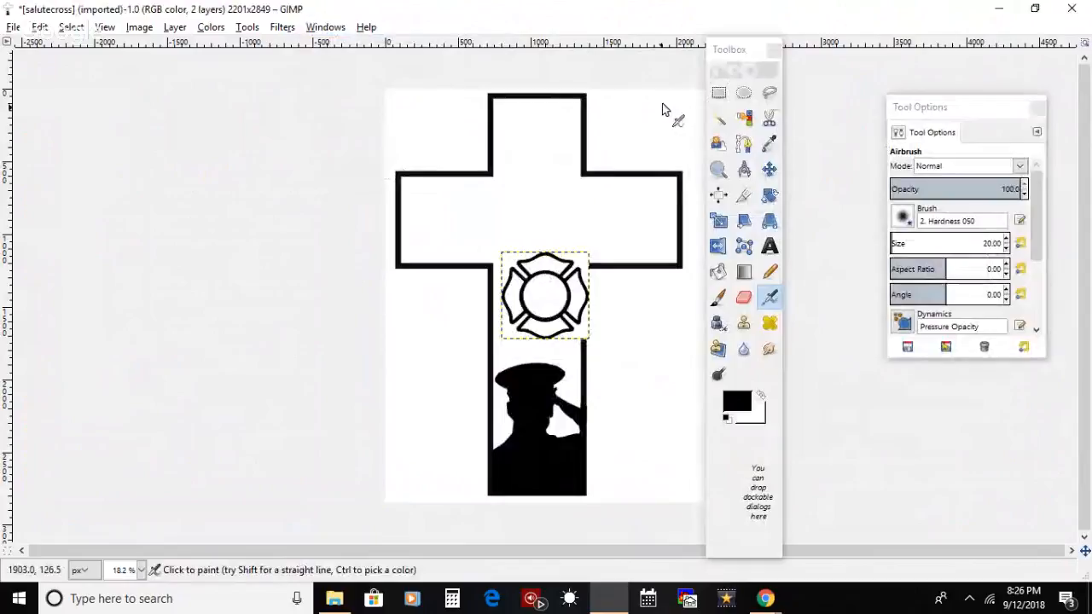
Step: Reopen the Tool Options window beside the Toolbox, and restore the image window to its smaller size
click(325, 26)
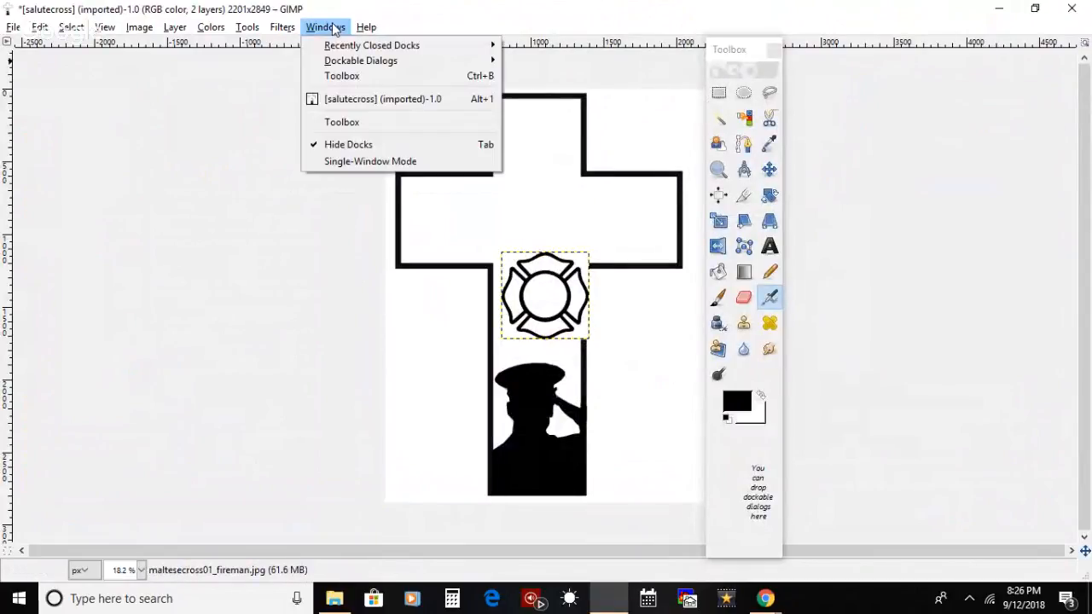
mouse_move(482, 61)
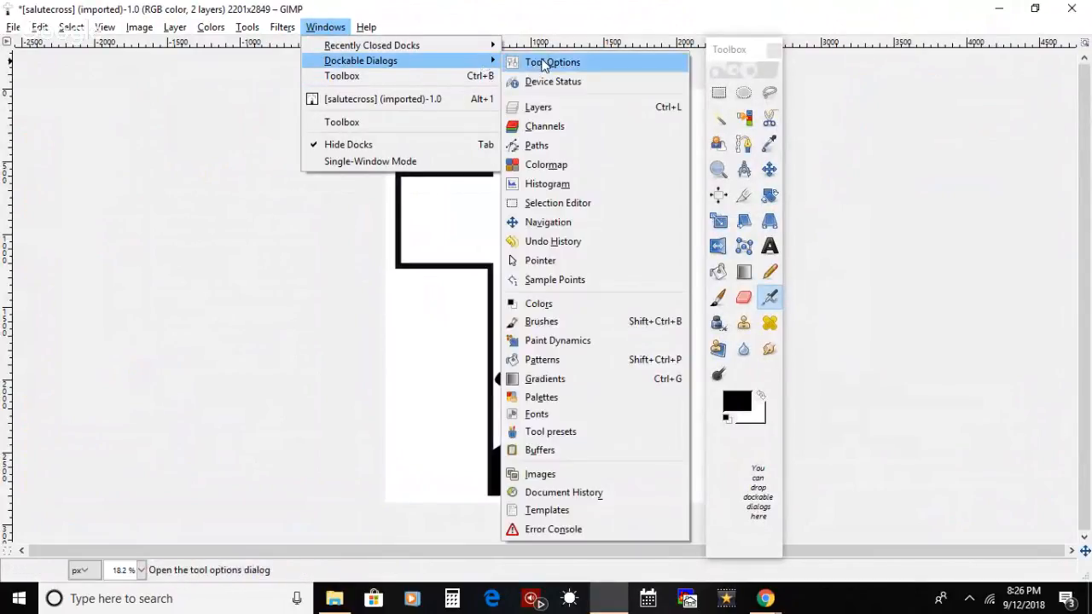
click(551, 59)
drag(609, 34, 938, 50)
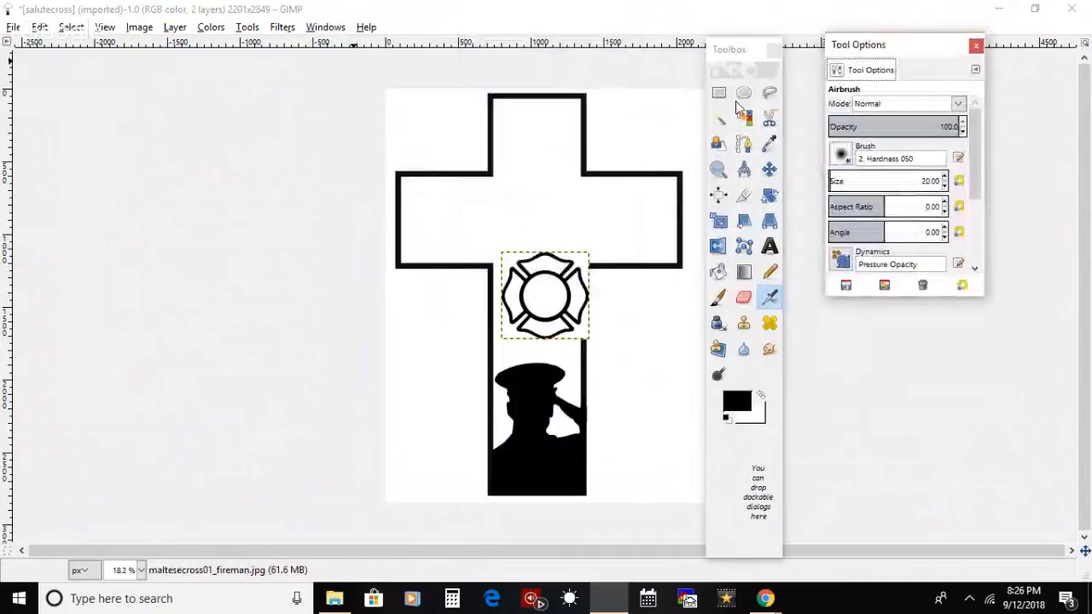
double_click(313, 13)
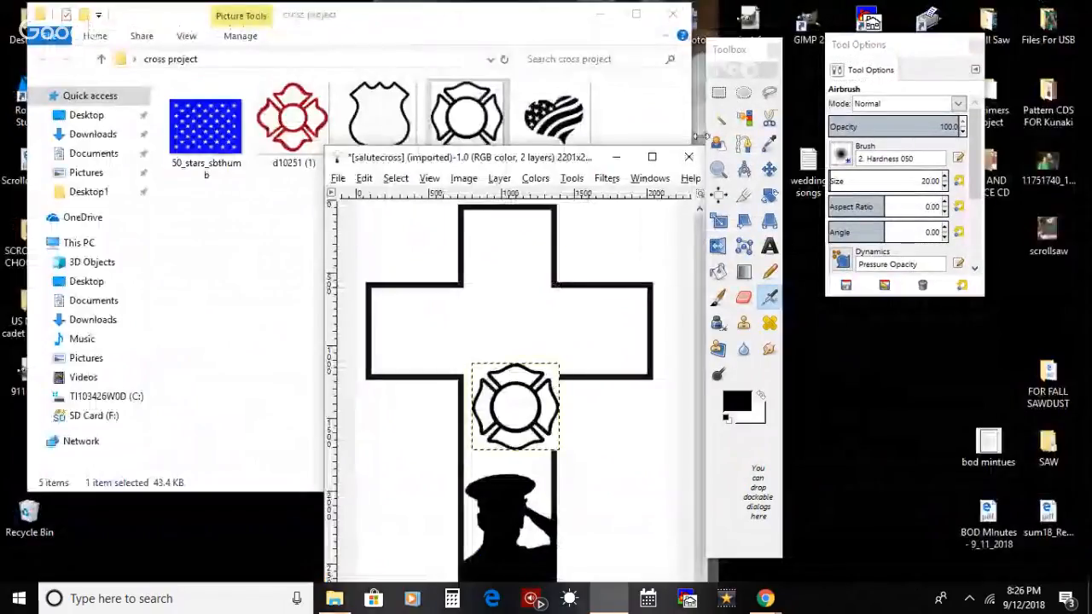
Step: Maximize the image window, open the Layers dialog, and place it enlarged beside the cross
click(652, 157)
click(317, 27)
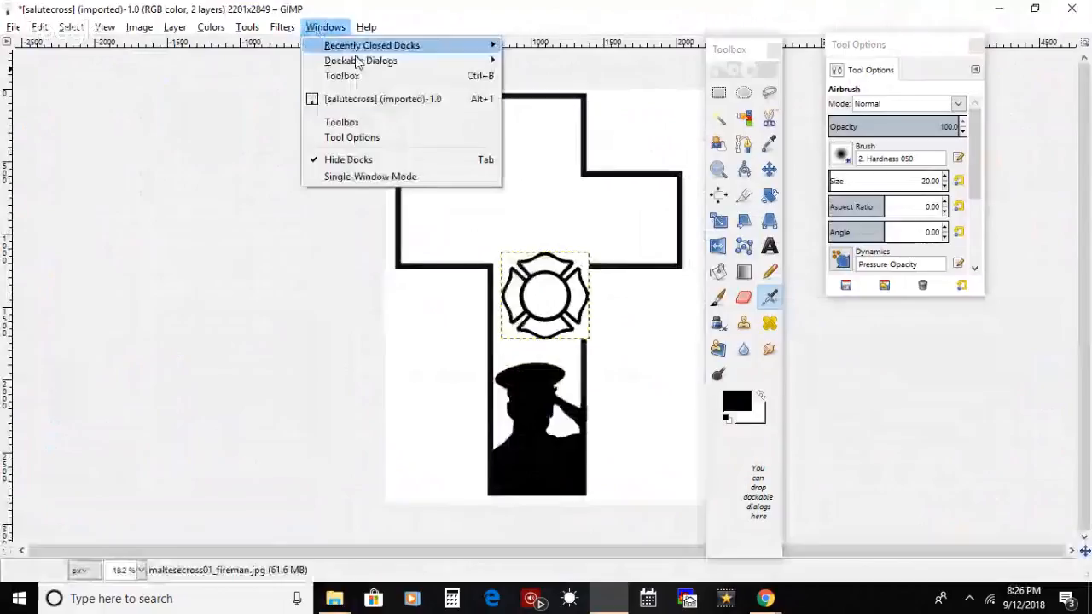
mouse_move(488, 61)
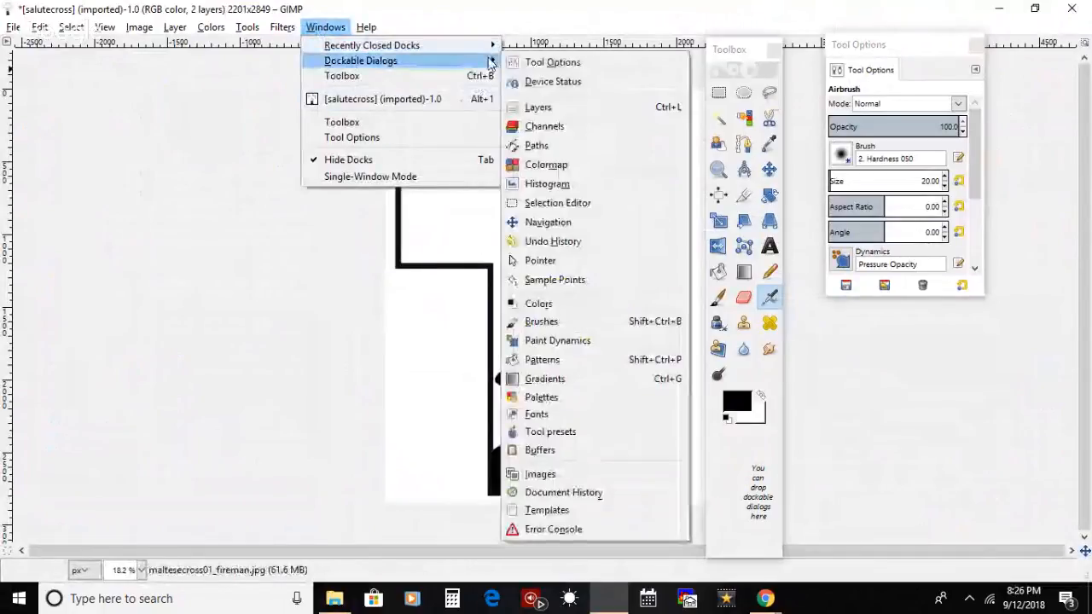
click(568, 109)
drag(549, 5, 178, 70)
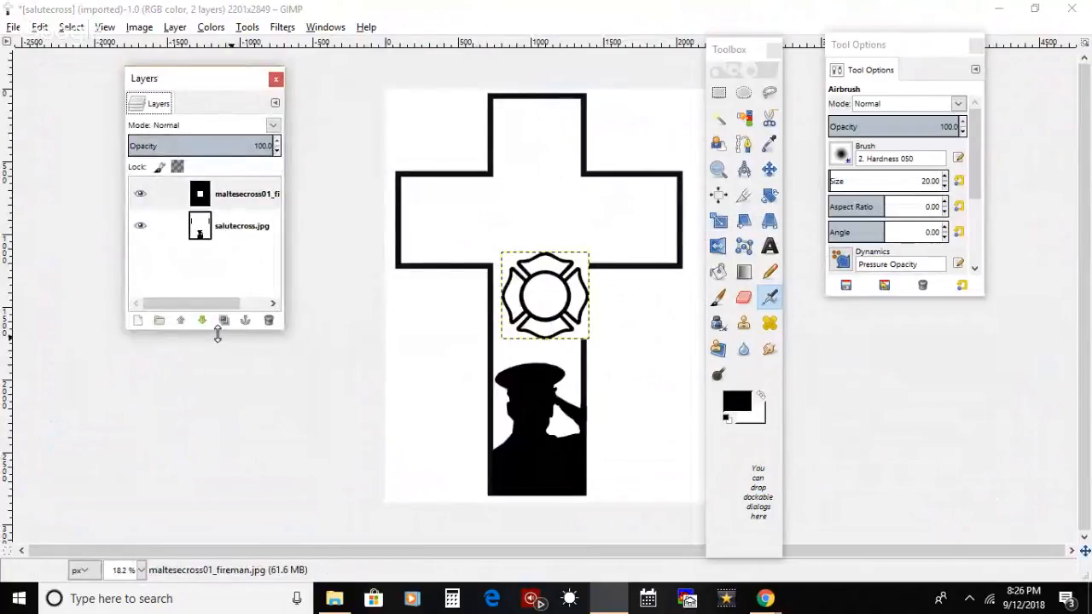
drag(220, 331, 246, 466)
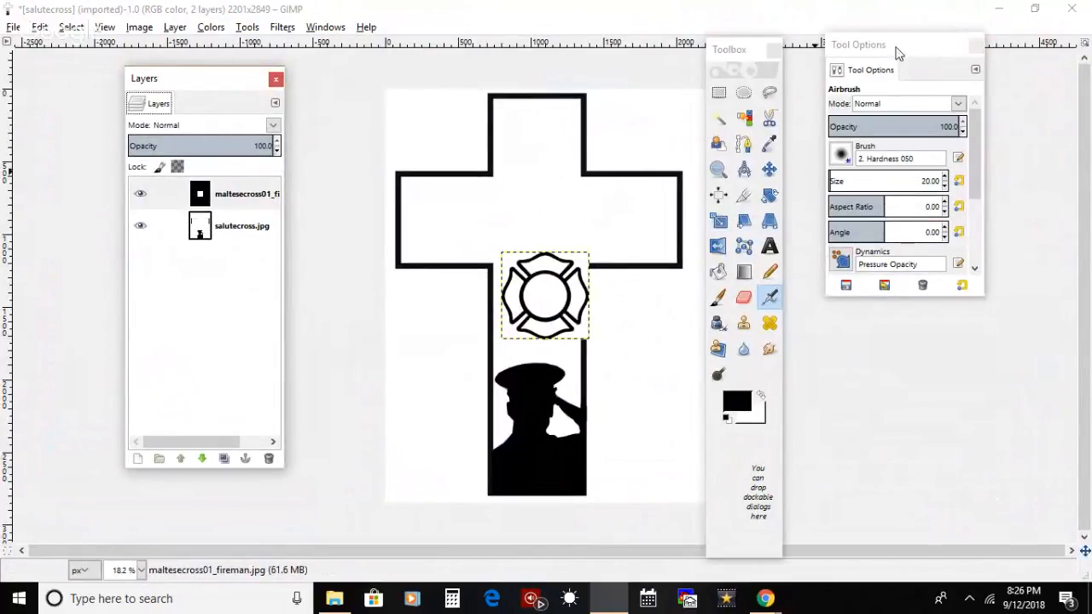
Step: Reposition the Tool Options and Toolbox windows side by side, clear of the cross image
click(979, 91)
drag(902, 62, 990, 87)
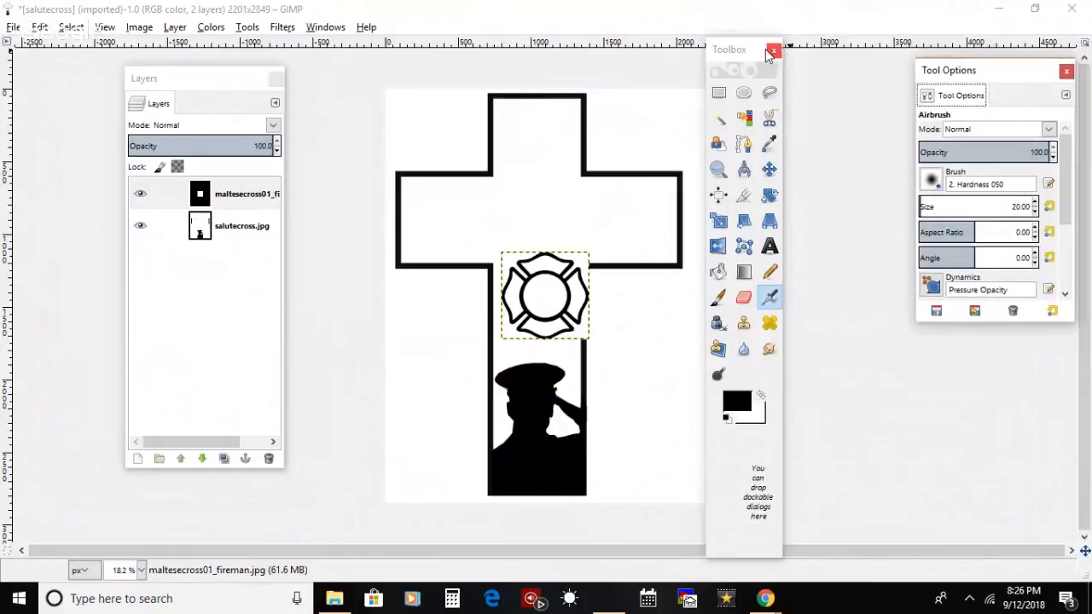
drag(742, 49, 863, 26)
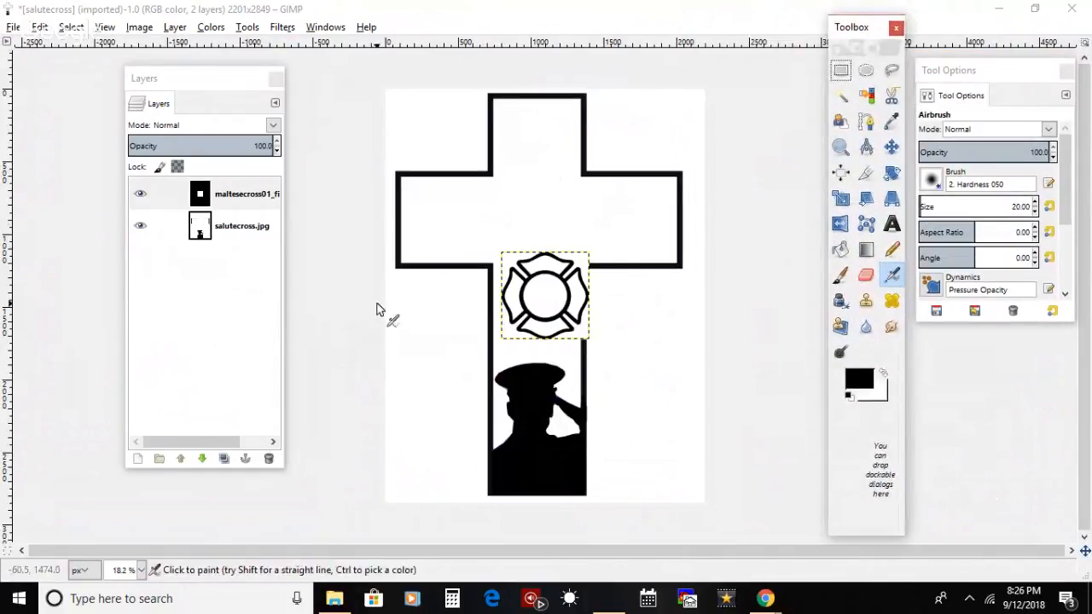
Step: Move the fireman Maltese cross layer from the image centre onto the left arm of the cross
click(891, 147)
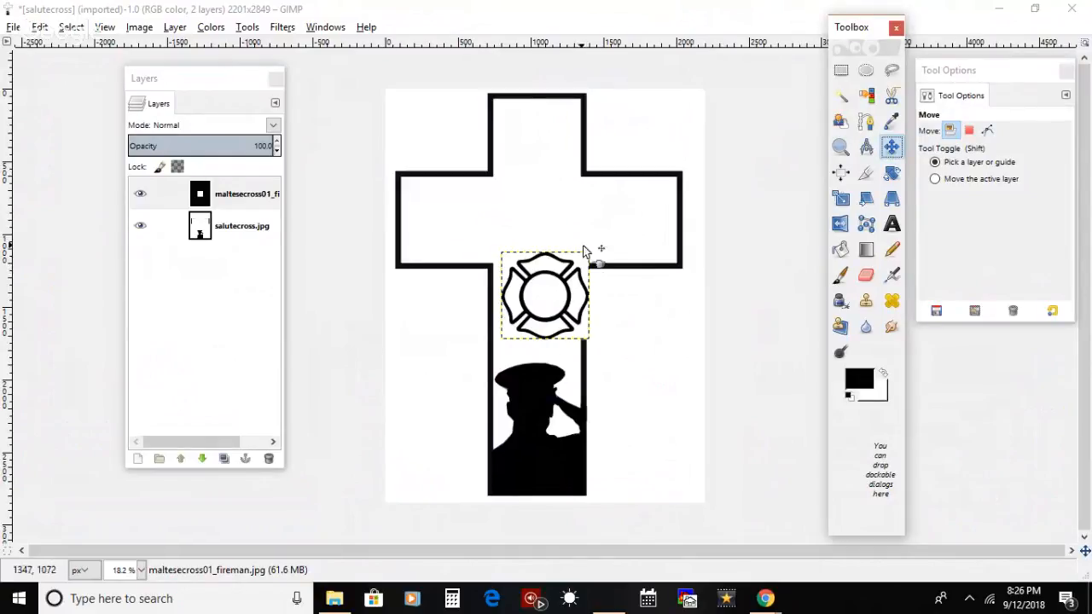
click(578, 332)
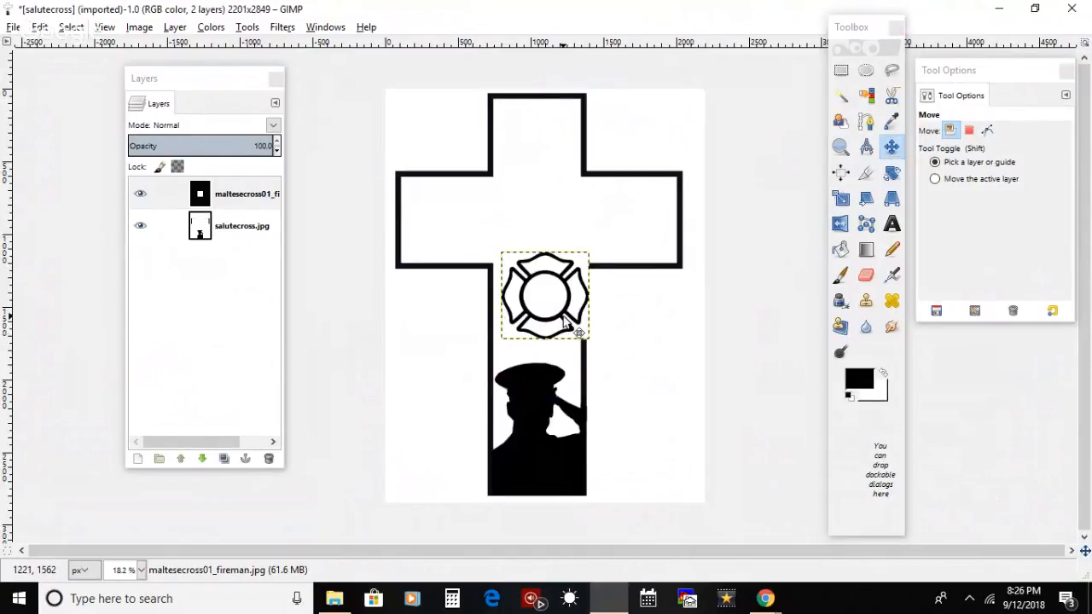
click(578, 333)
drag(564, 317, 480, 243)
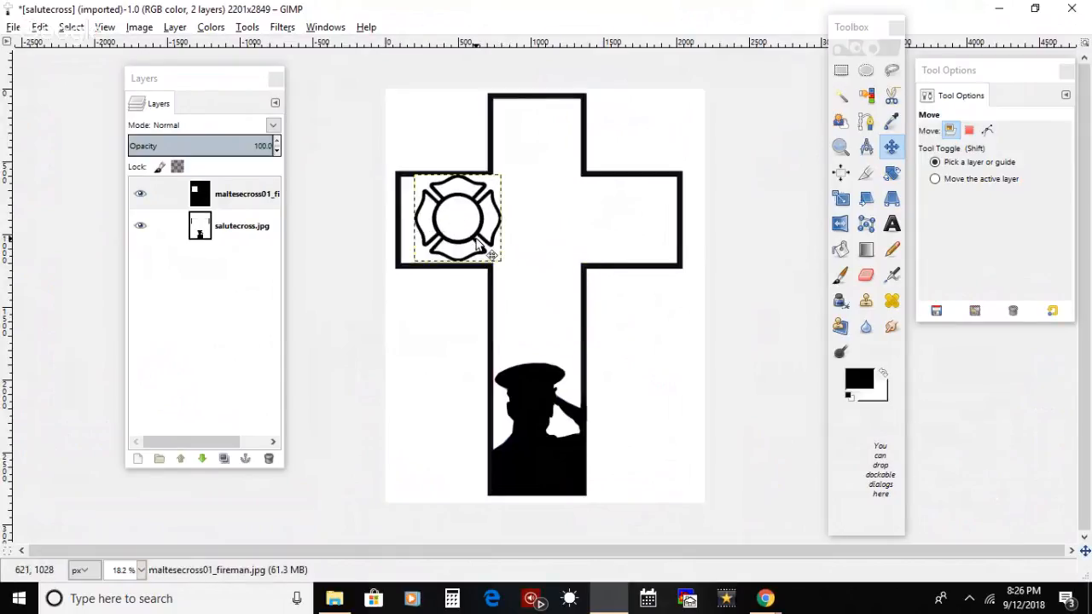
Step: Scale the fireman Maltese cross layer down slightly so it fits inside the left arm of the cross
click(841, 148)
click(841, 148)
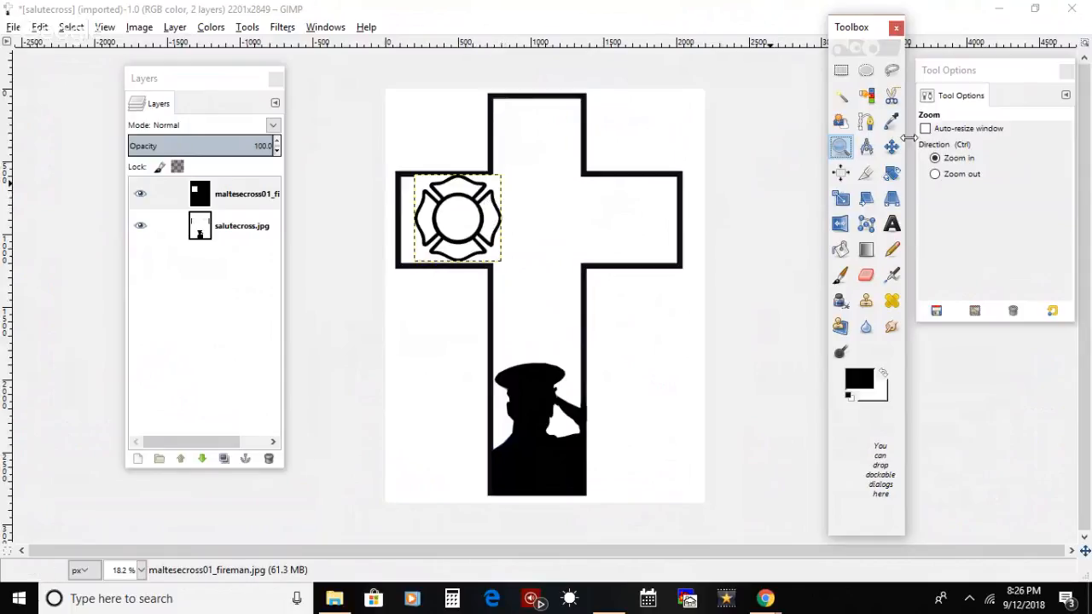
click(842, 197)
click(480, 232)
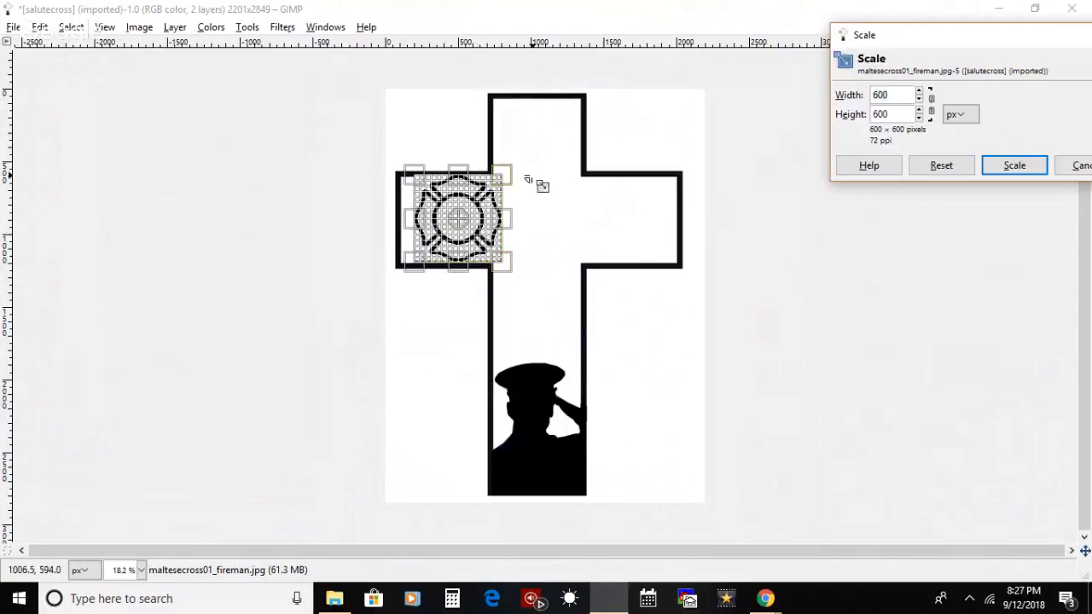
drag(530, 176, 525, 184)
key(Return)
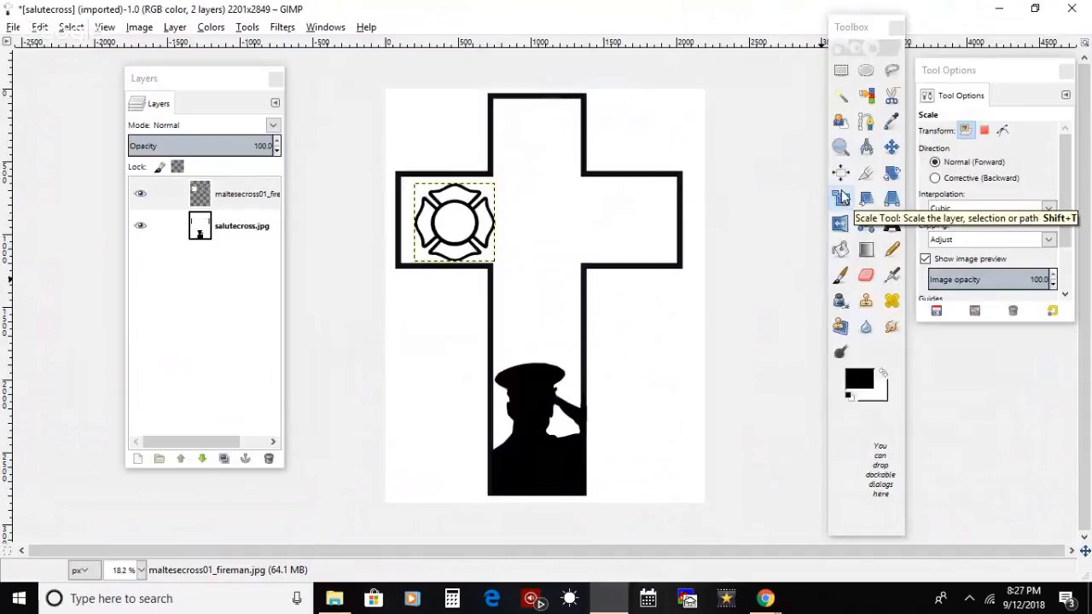
Step: Move the scaled Maltese cross up and left to centre it within the left arm of the cross
click(840, 147)
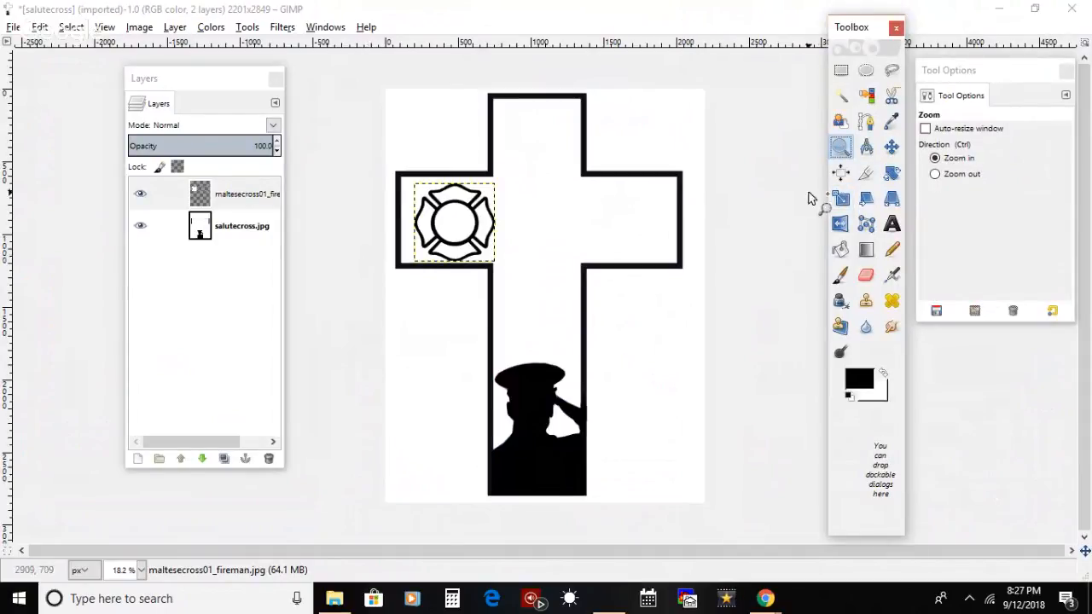
click(450, 229)
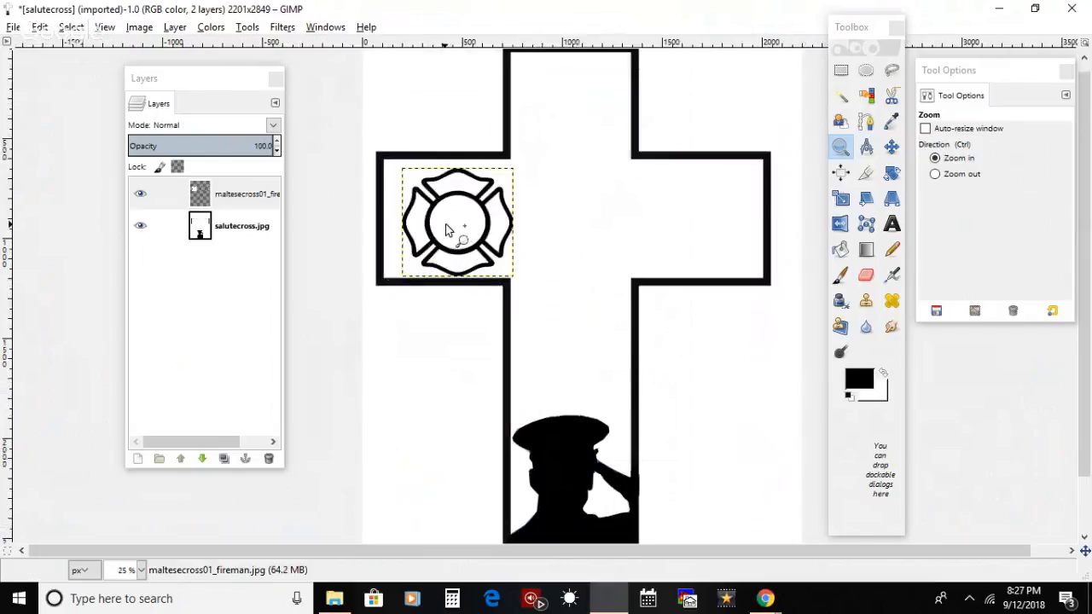
click(451, 229)
click(450, 231)
click(891, 147)
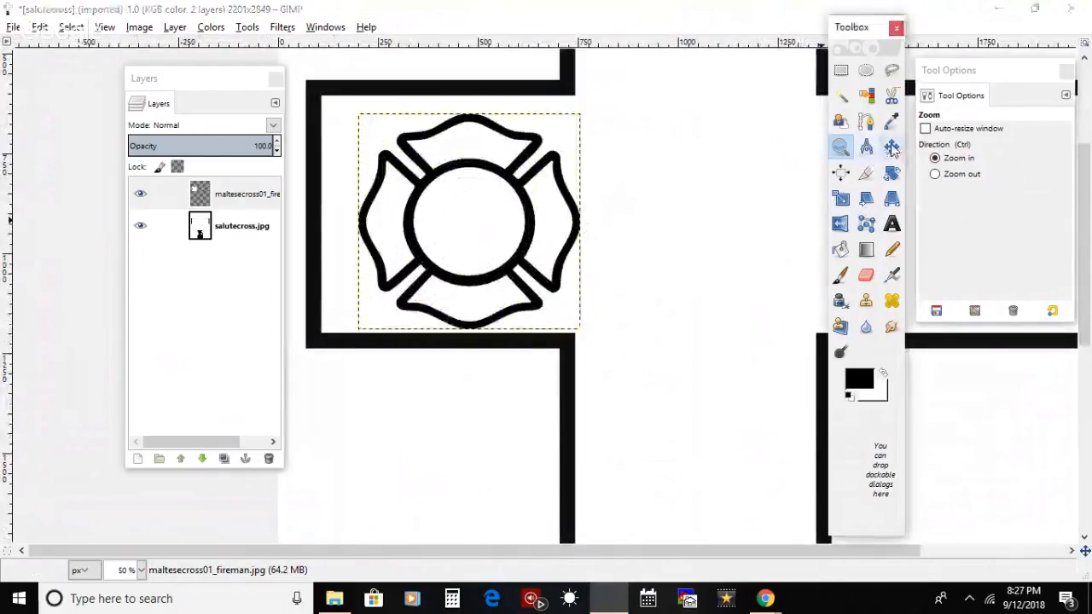
drag(515, 273, 492, 259)
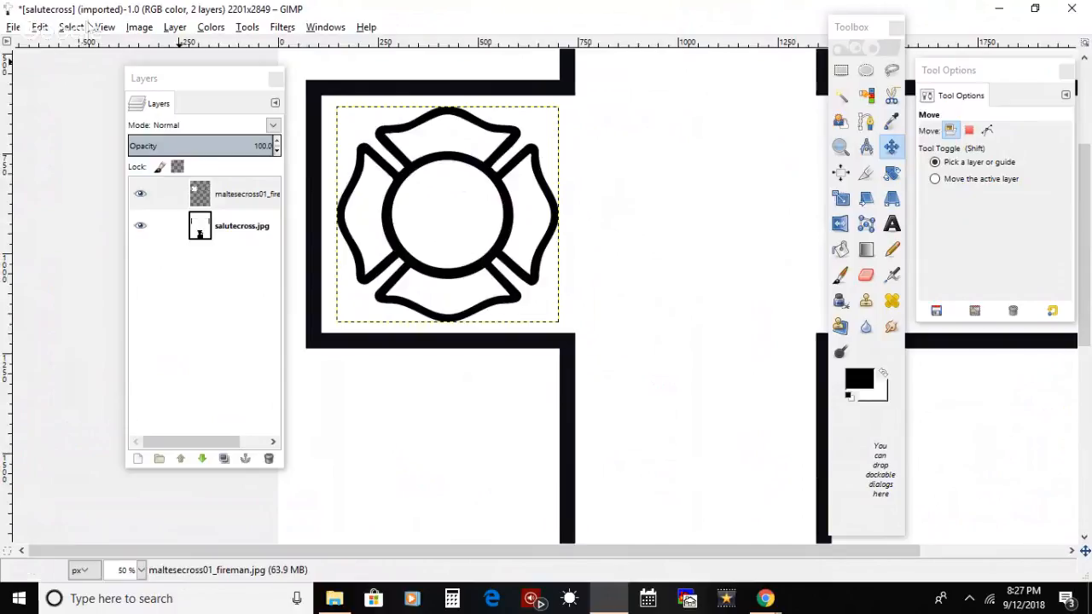
Step: Make salutecross.jpg the active layer
click(211, 213)
drag(212, 213, 221, 223)
click(222, 223)
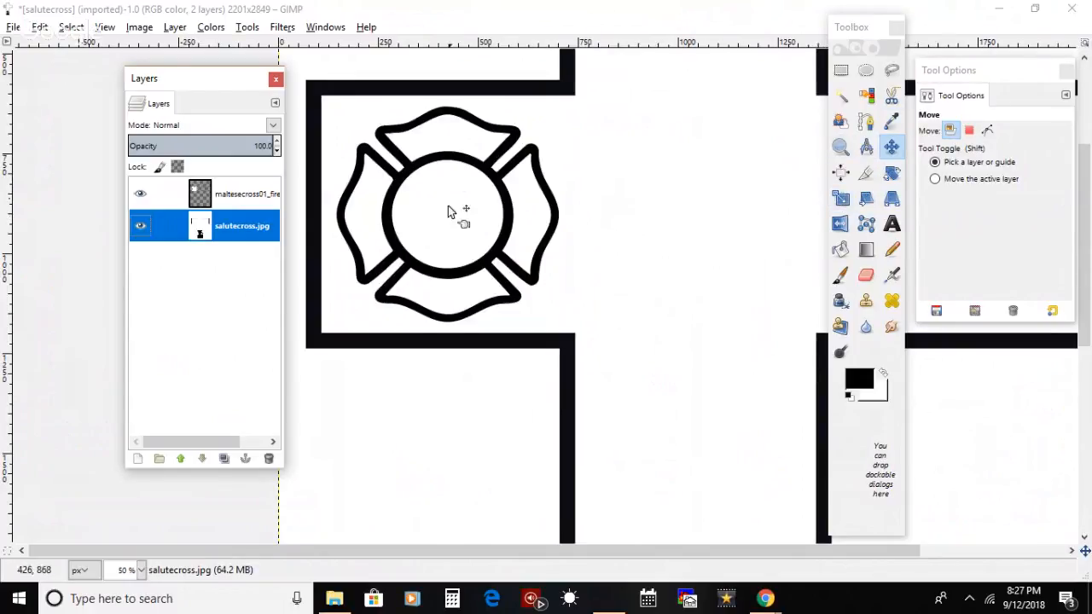
click(413, 220)
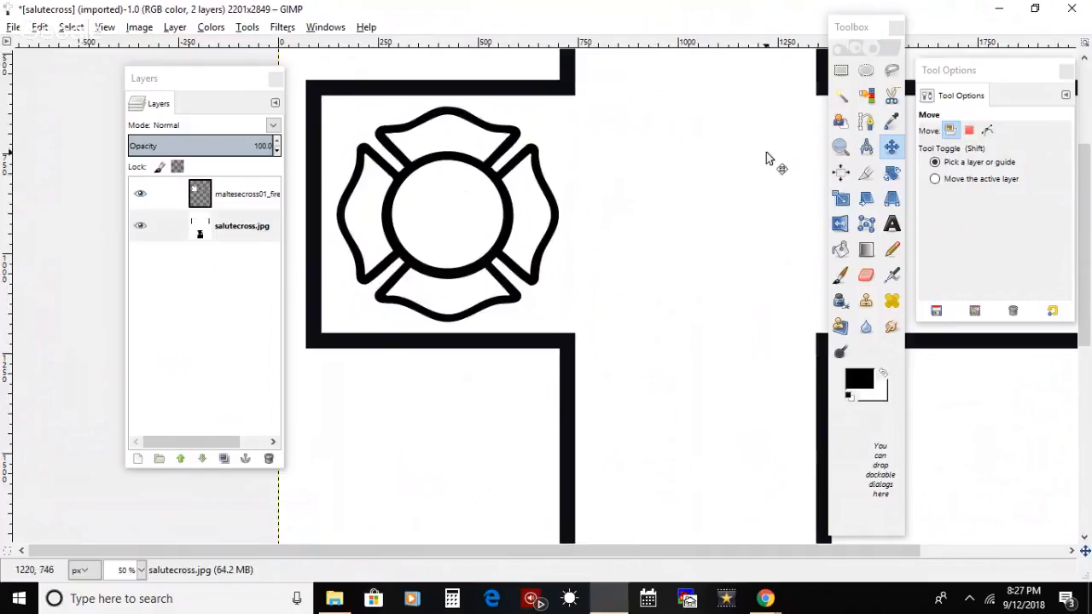
Step: Outline a narrow free selection across the emblem's centre ring, in line with its upper-right gap
click(840, 146)
click(330, 254)
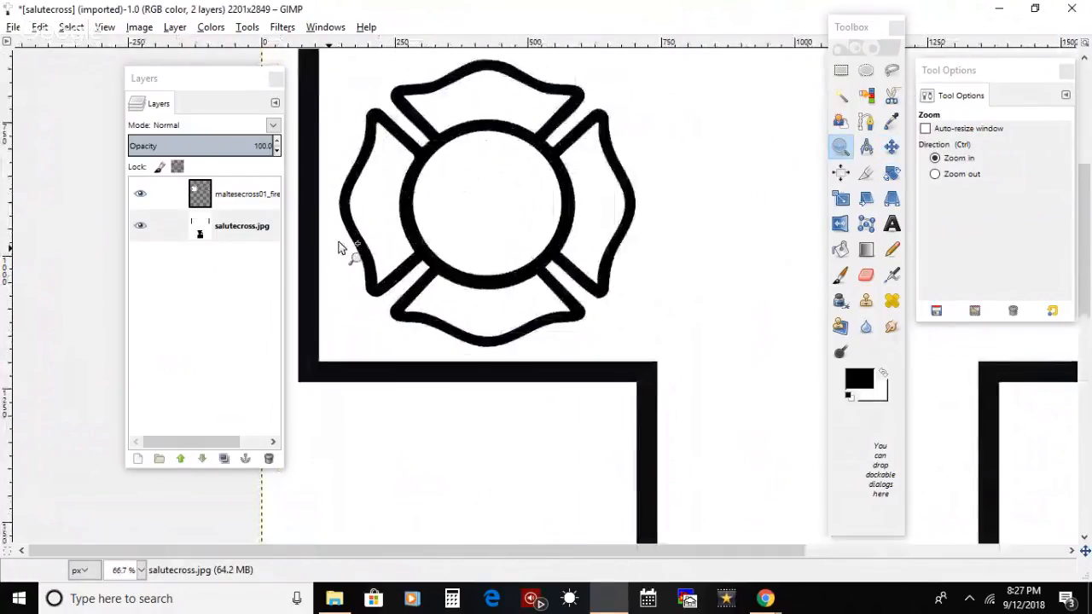
click(423, 197)
scroll(1077, 241, up, 3)
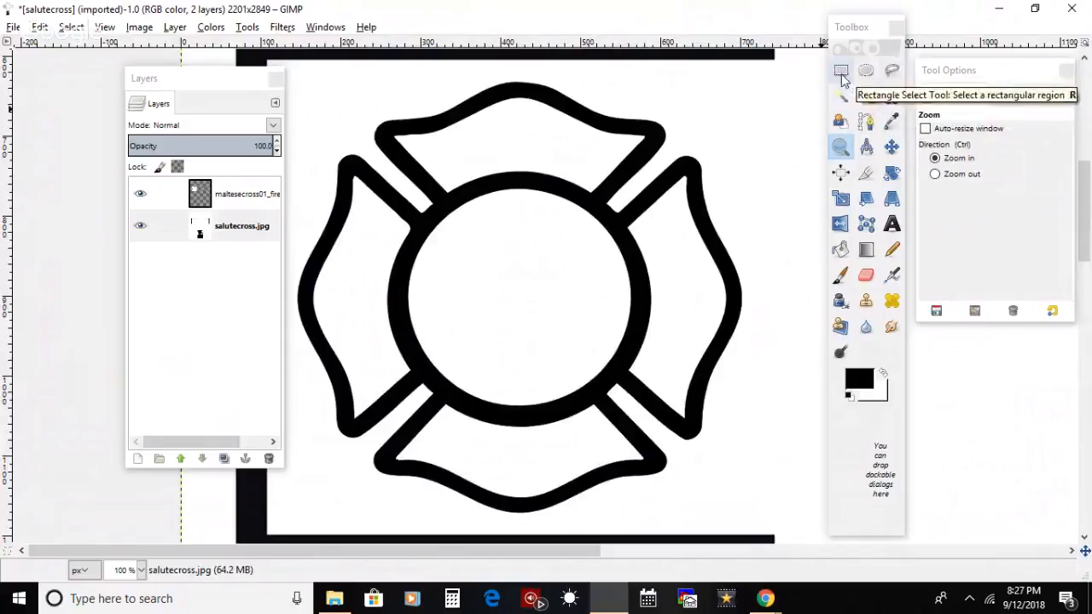
click(890, 75)
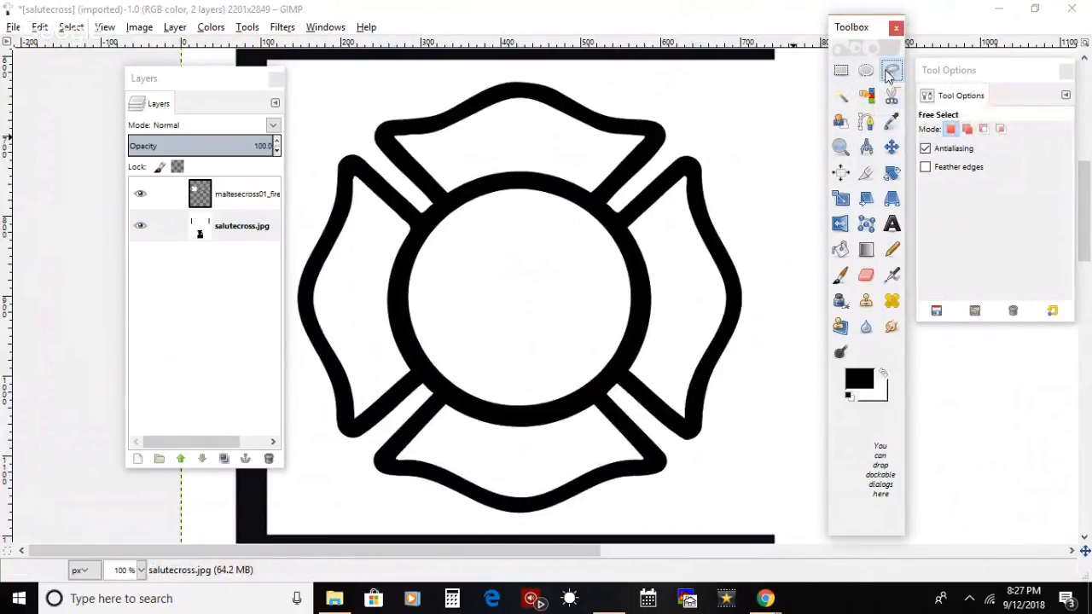
double_click(887, 75)
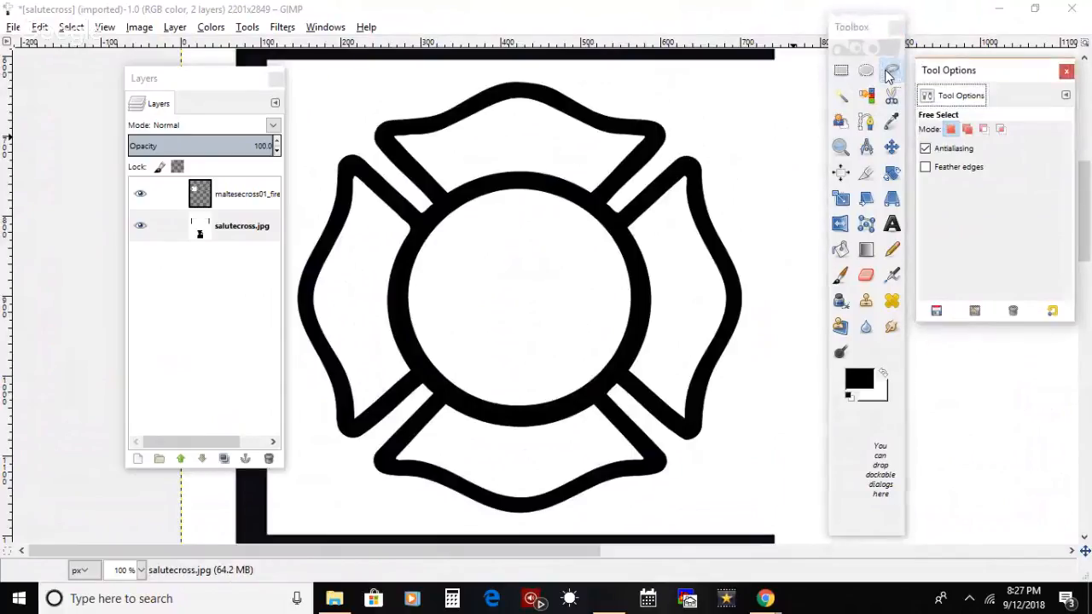
click(620, 188)
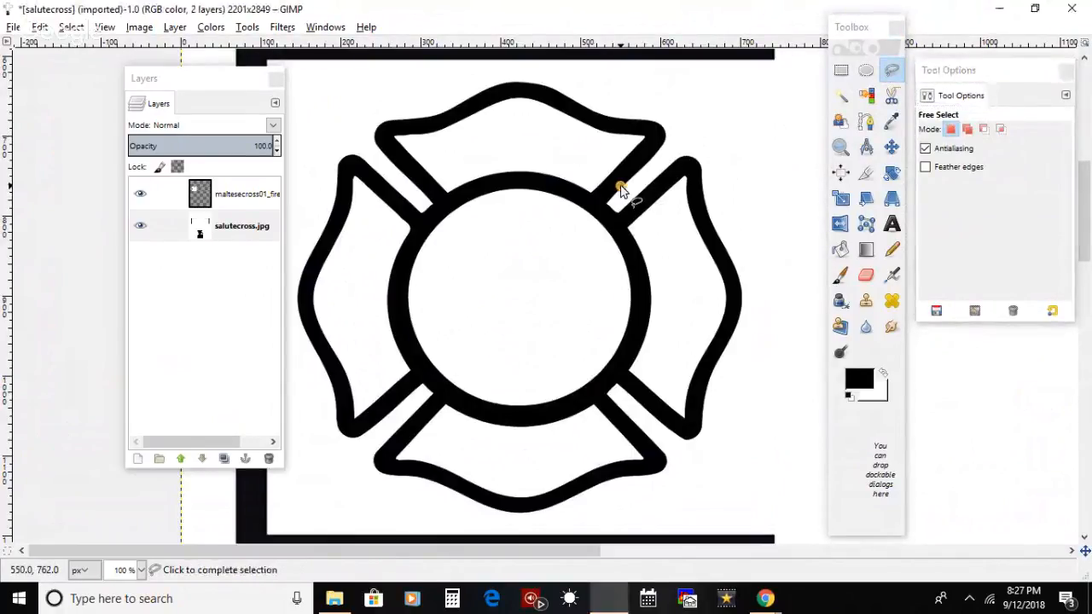
click(572, 241)
click(580, 253)
click(620, 186)
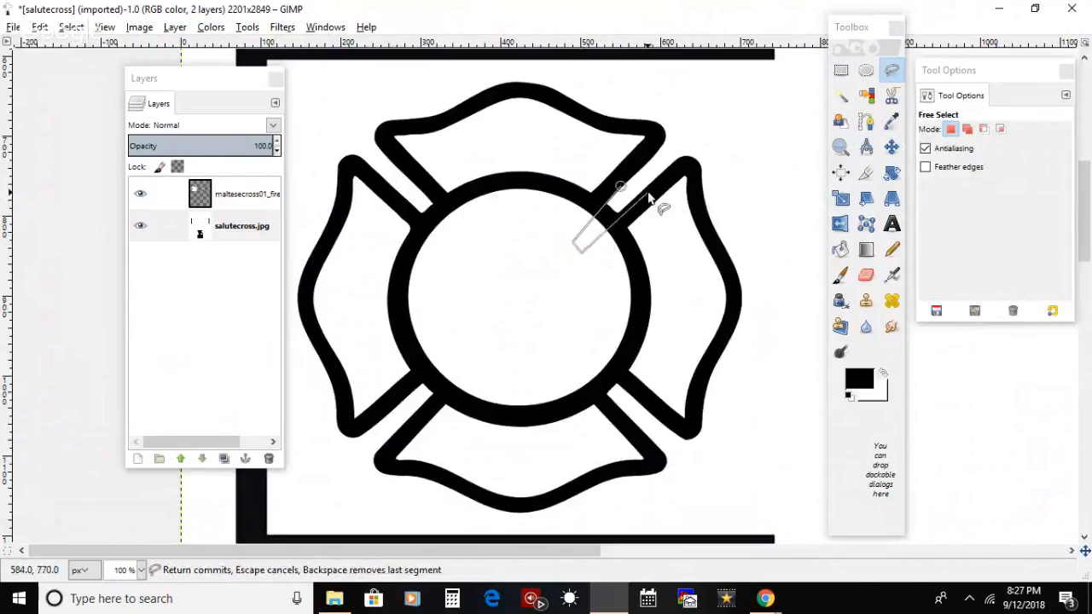
drag(644, 193, 689, 153)
click(687, 149)
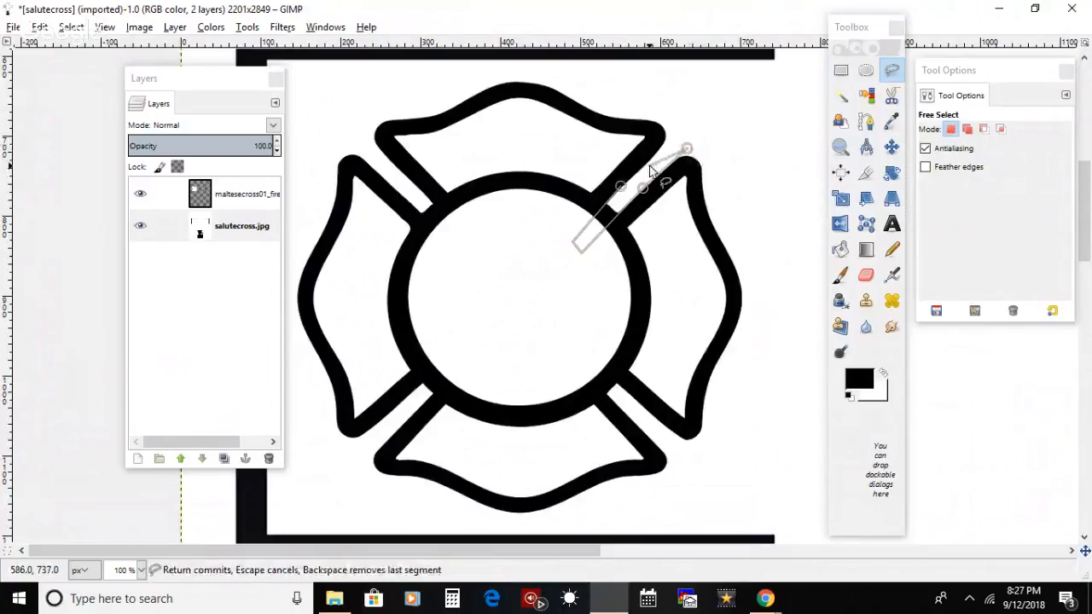
key(Return)
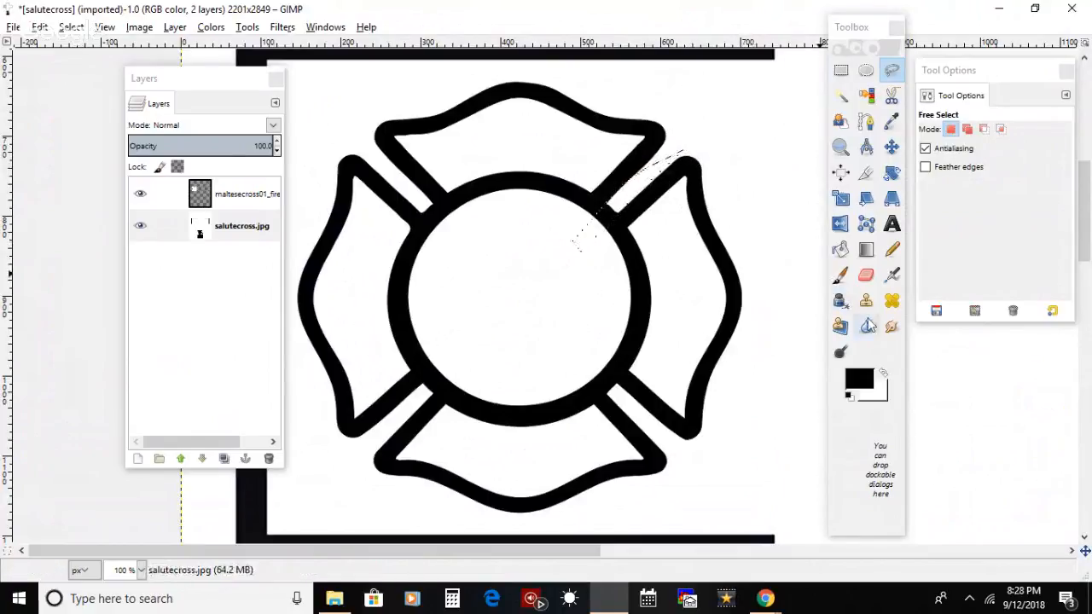
Step: Paint the selected ring section white on the maltesecross01_fireman.jpg layer to open the upper-right gap, and select everything again
click(883, 372)
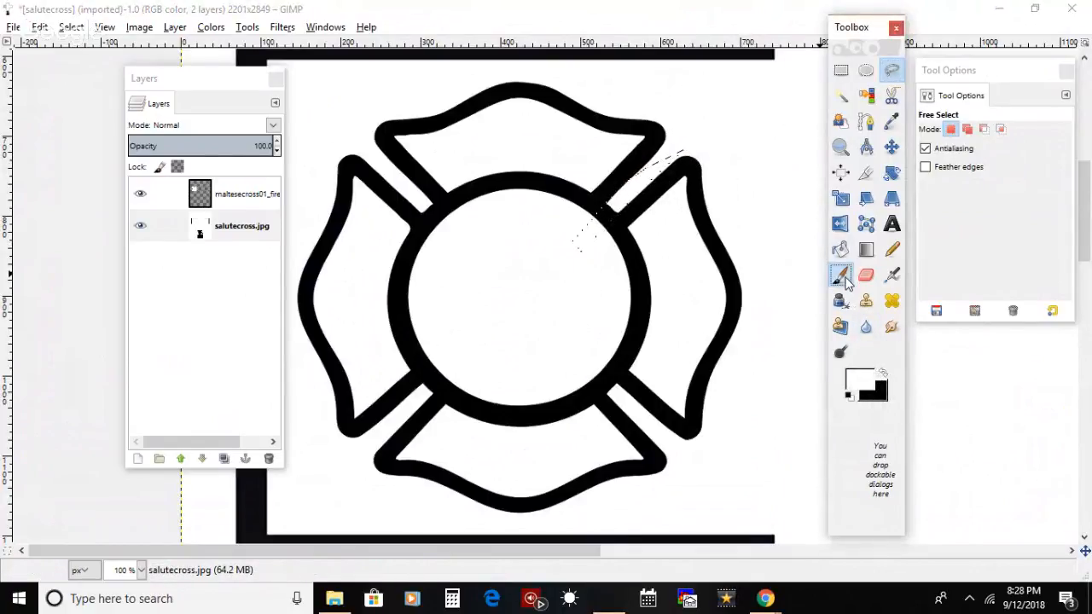
click(840, 273)
mouse_move(622, 195)
mouse_down()
mouse_move(580, 245)
mouse_move(641, 197)
mouse_move(650, 208)
mouse_up()
click(254, 202)
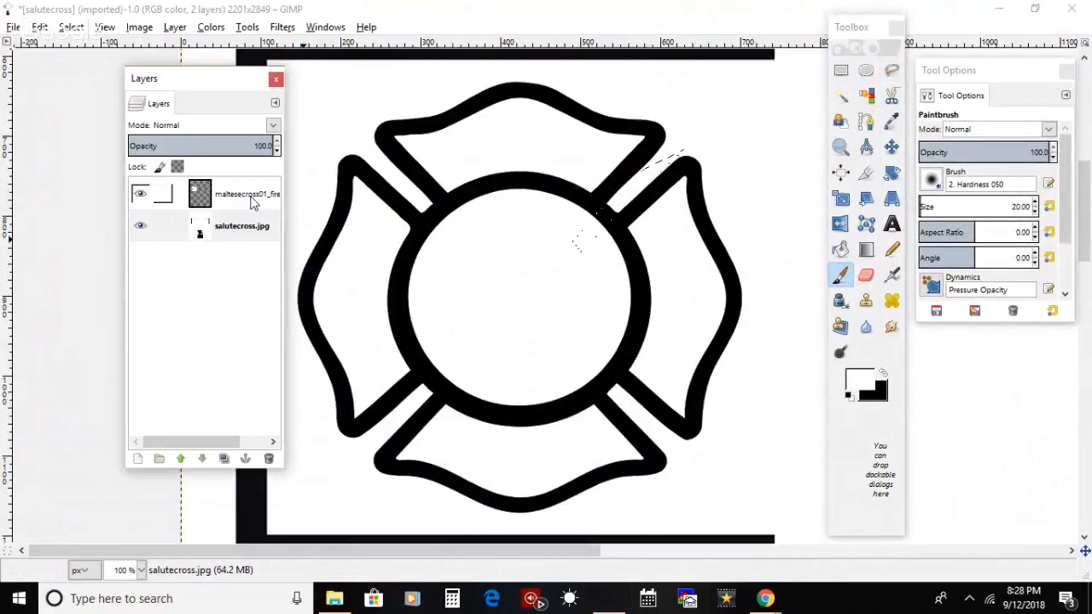
mouse_move(637, 185)
mouse_down()
mouse_move(598, 229)
mouse_move(614, 203)
mouse_move(581, 233)
mouse_move(610, 193)
mouse_move(733, 104)
mouse_move(616, 221)
mouse_move(712, 107)
mouse_move(587, 208)
mouse_move(664, 175)
mouse_move(624, 176)
mouse_move(630, 238)
mouse_move(630, 221)
mouse_move(596, 238)
mouse_move(625, 217)
mouse_move(592, 239)
mouse_move(620, 218)
mouse_move(601, 230)
mouse_move(616, 209)
mouse_move(595, 230)
mouse_move(615, 208)
mouse_move(594, 227)
mouse_up()
key(ctrl+z)
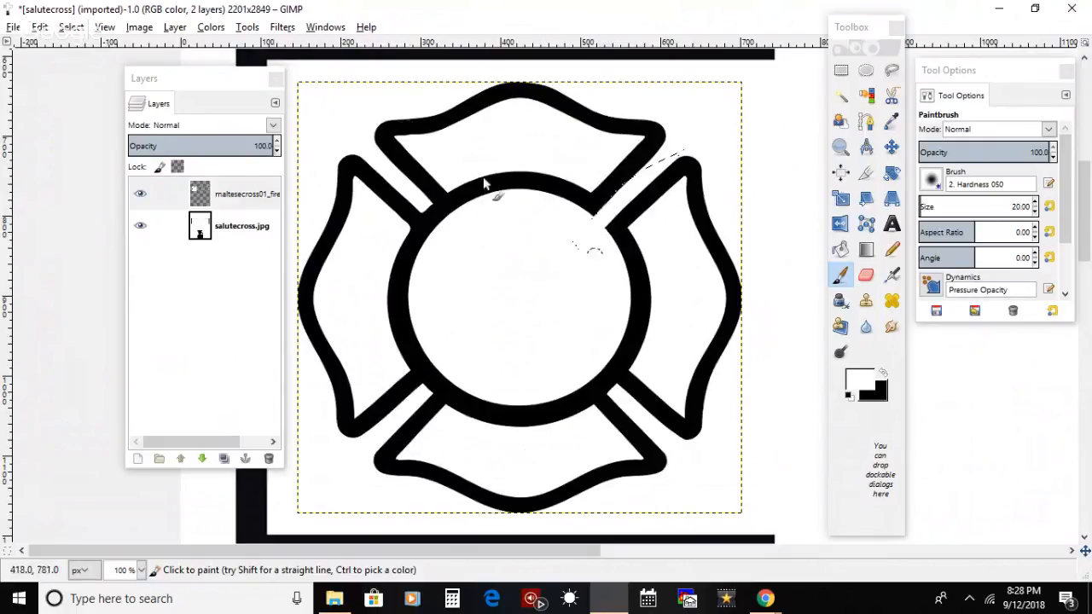
click(70, 26)
click(85, 46)
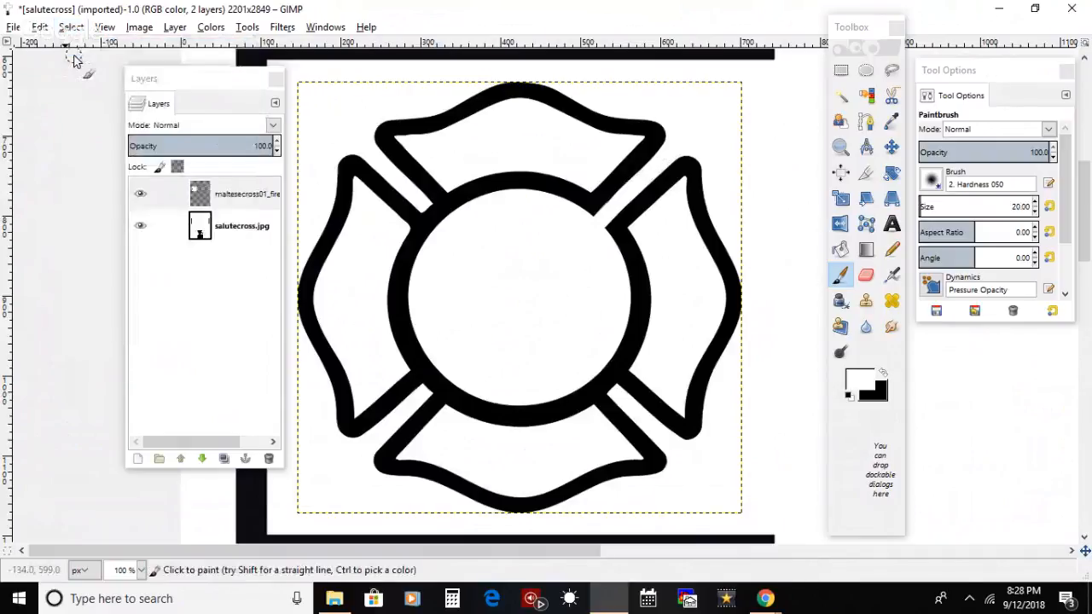
Step: Outline a narrow free selection across the emblem's centre ring, in line with its upper-left gap
click(891, 70)
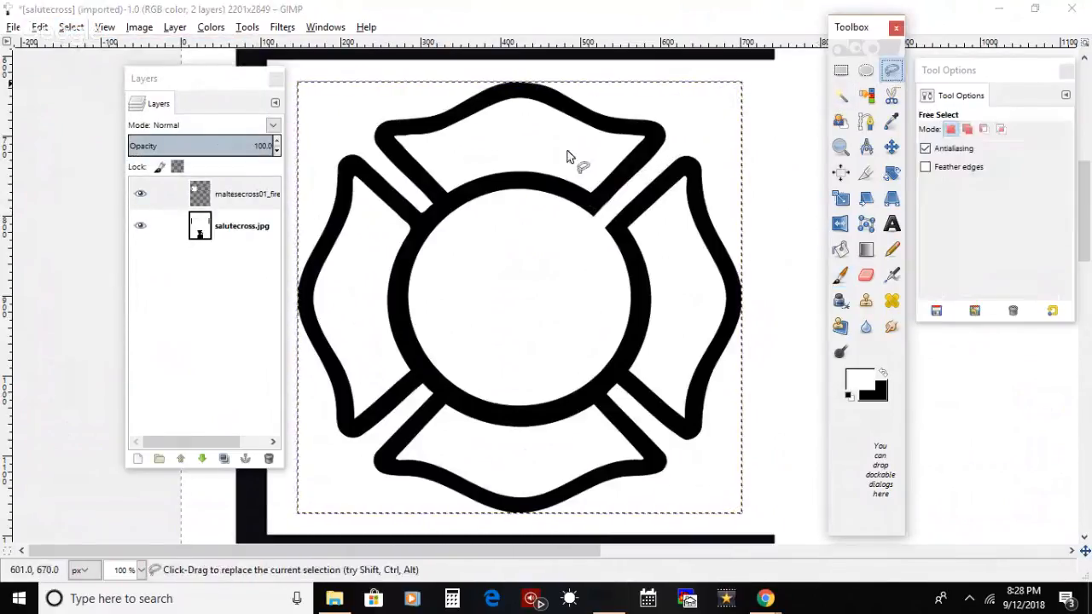
click(431, 201)
click(465, 235)
click(451, 248)
click(392, 182)
key(Return)
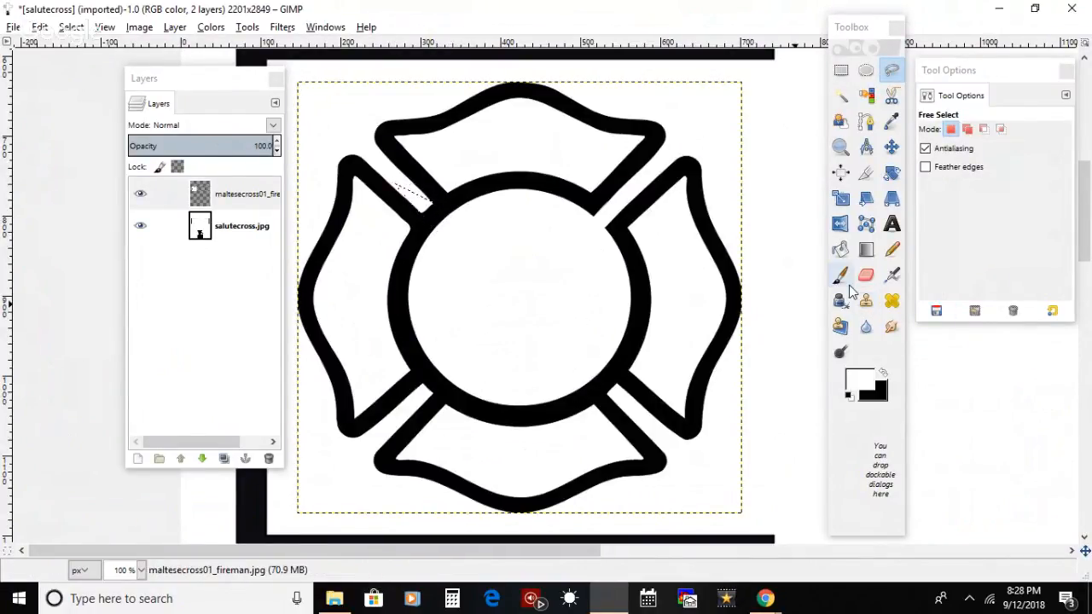
Step: Paint the selected ring section white to open the upper-left gap, and reset the selection to the whole image
click(840, 274)
mouse_move(407, 203)
mouse_down()
mouse_move(449, 229)
mouse_move(424, 205)
mouse_move(457, 247)
mouse_up()
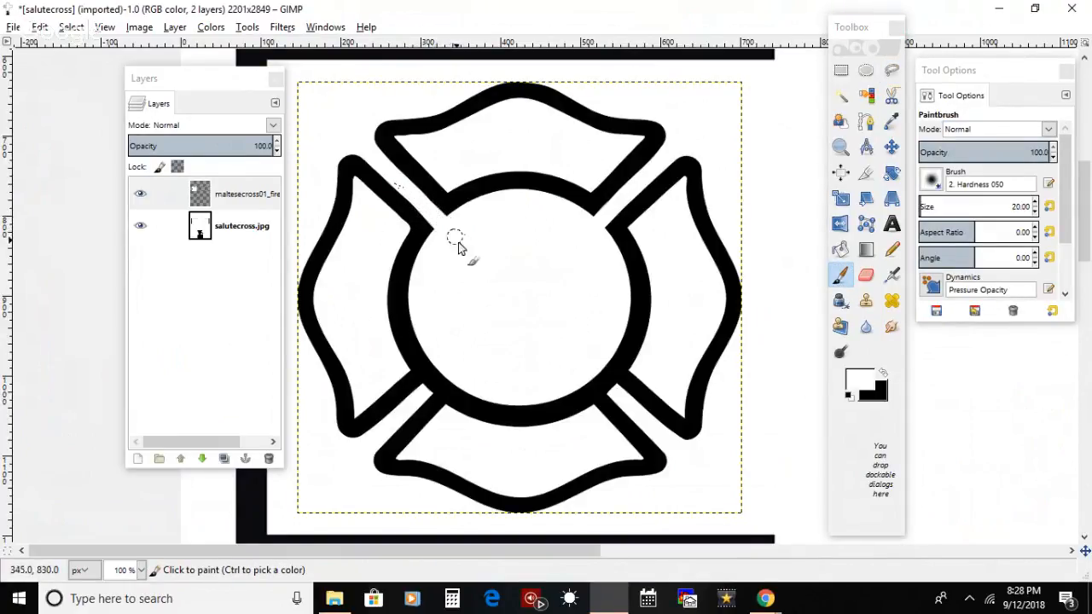
click(72, 27)
click(90, 65)
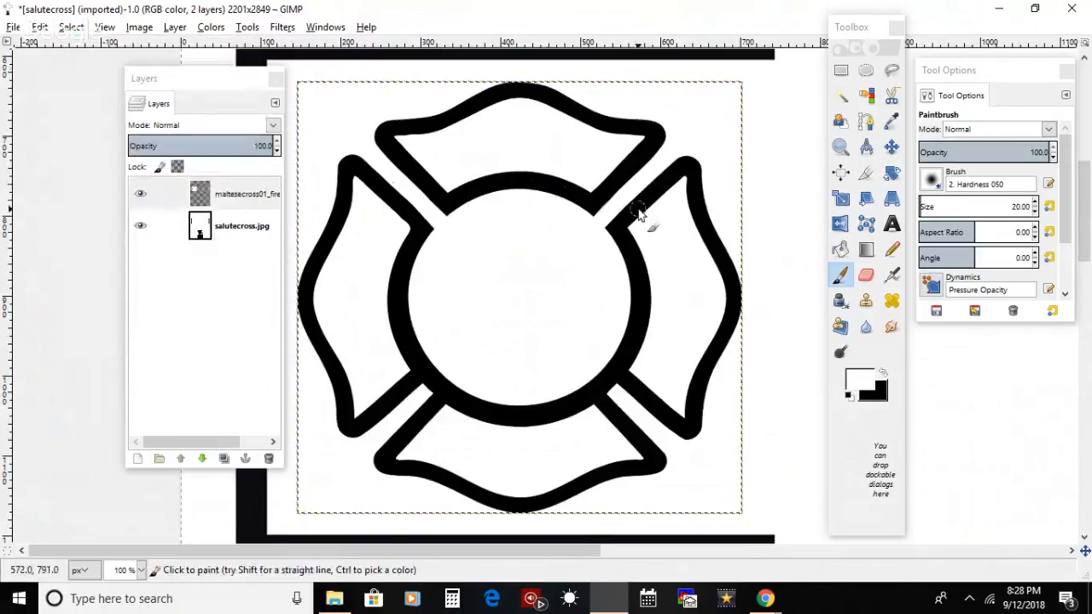
Step: Outline a narrow free selection across the emblem's centre ring, in line with its lower-left gap
click(887, 71)
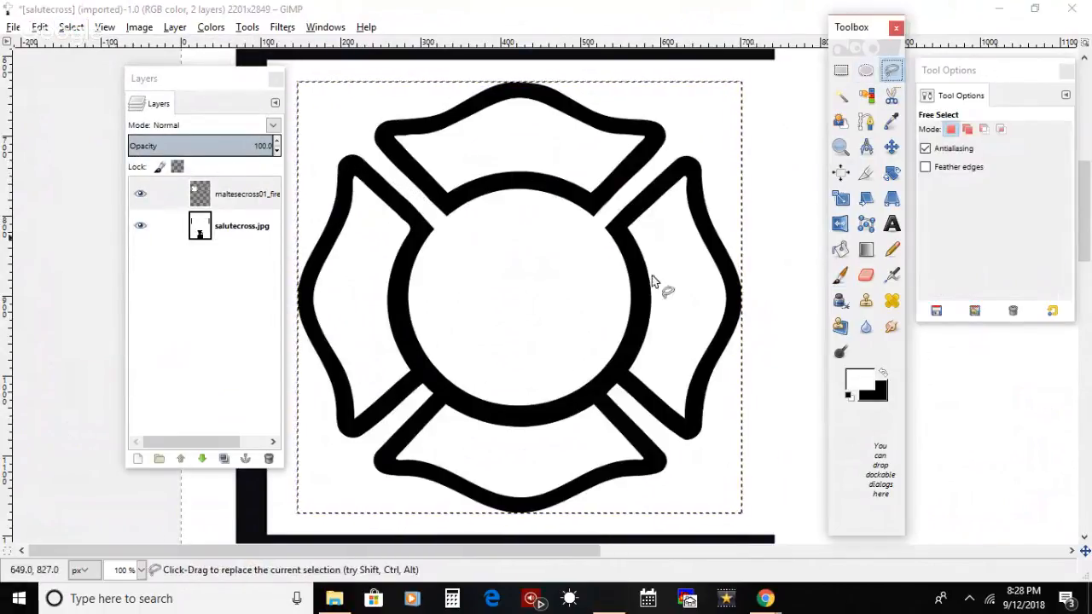
click(366, 431)
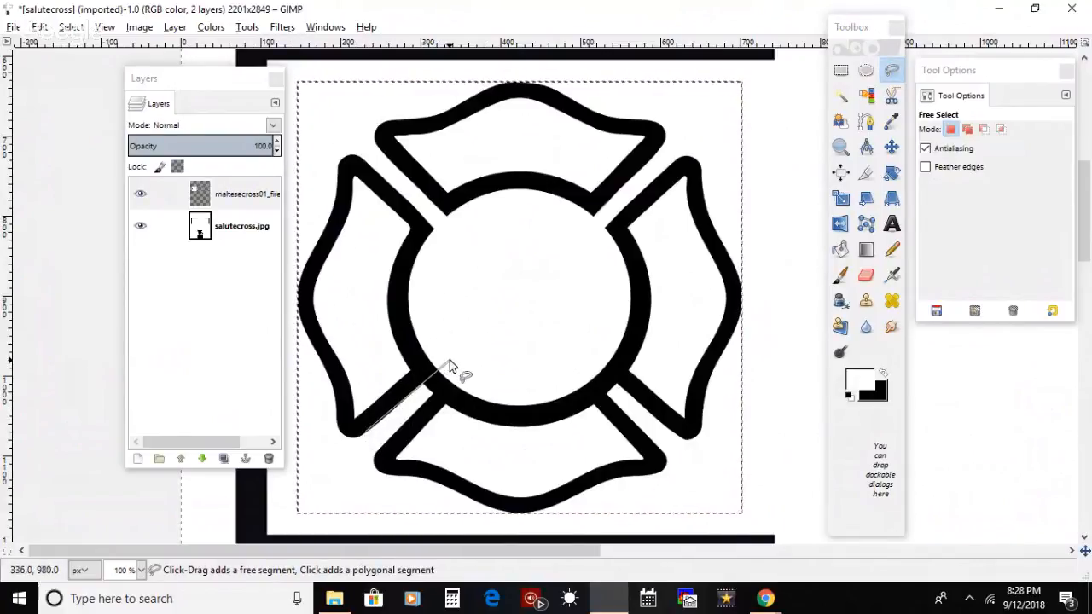
click(449, 360)
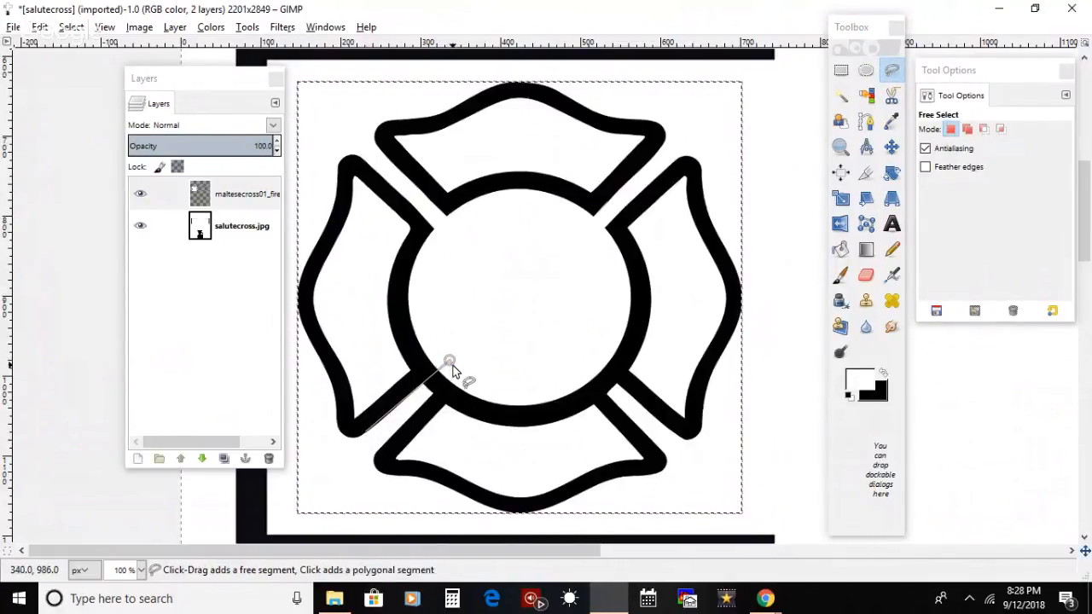
double_click(459, 372)
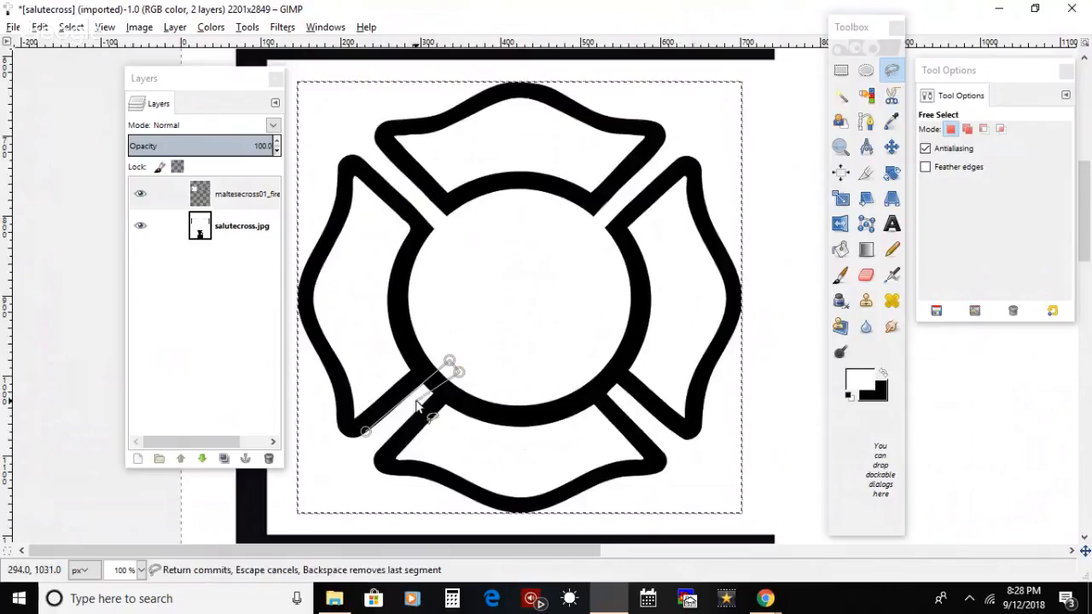
key(Return)
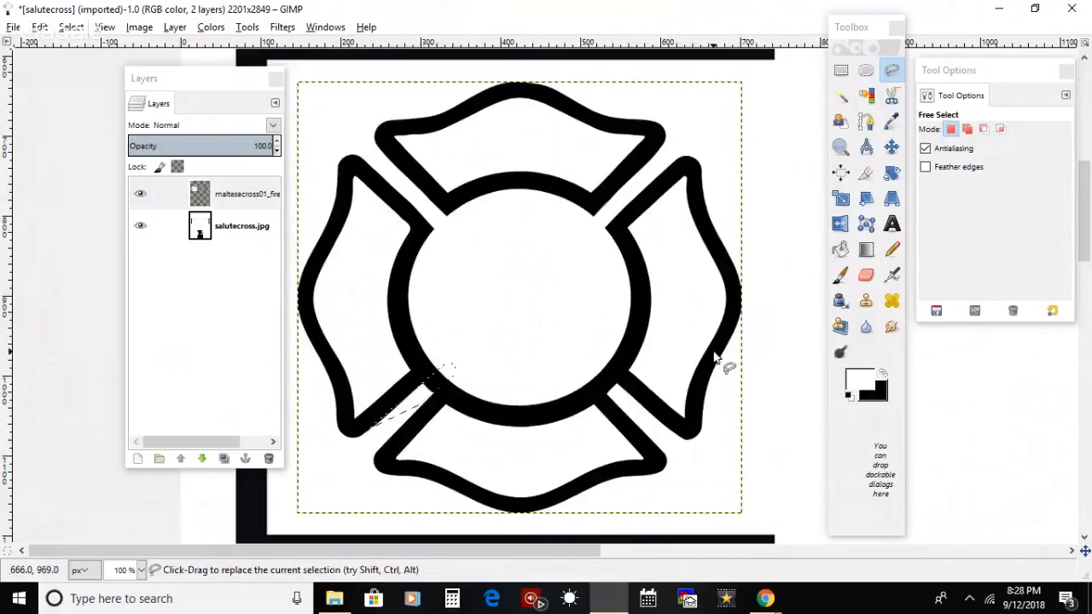
Step: Paint the selected ring section white to open the lower-left gap, and clear the selection
click(841, 277)
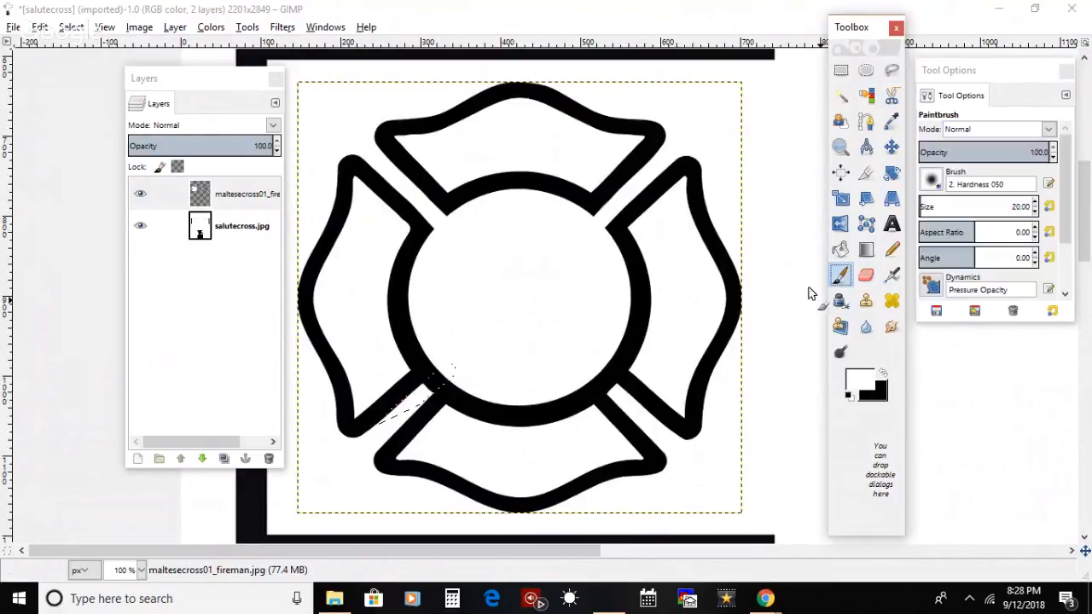
drag(438, 376, 447, 372)
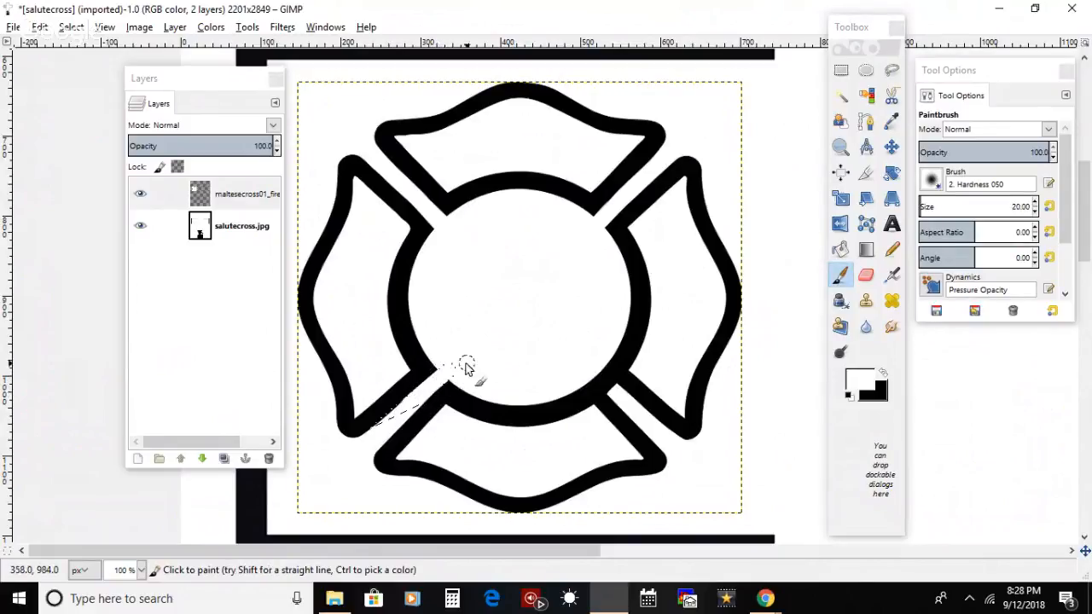
click(73, 26)
click(90, 65)
Step: Outline a narrow free selection across the emblem's centre ring, in line with its lower-right gap
click(891, 70)
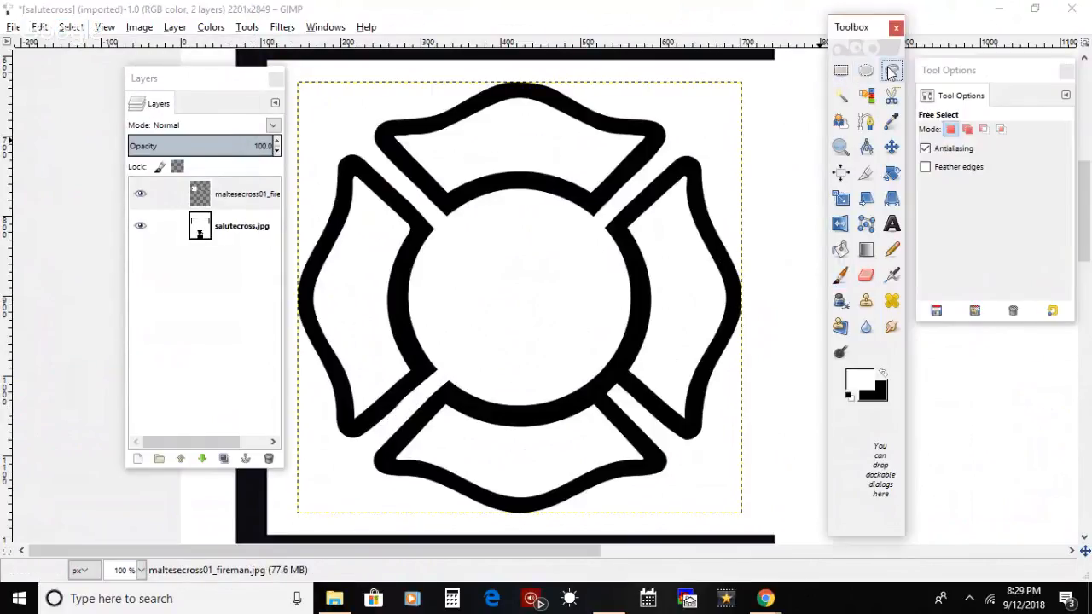
click(661, 444)
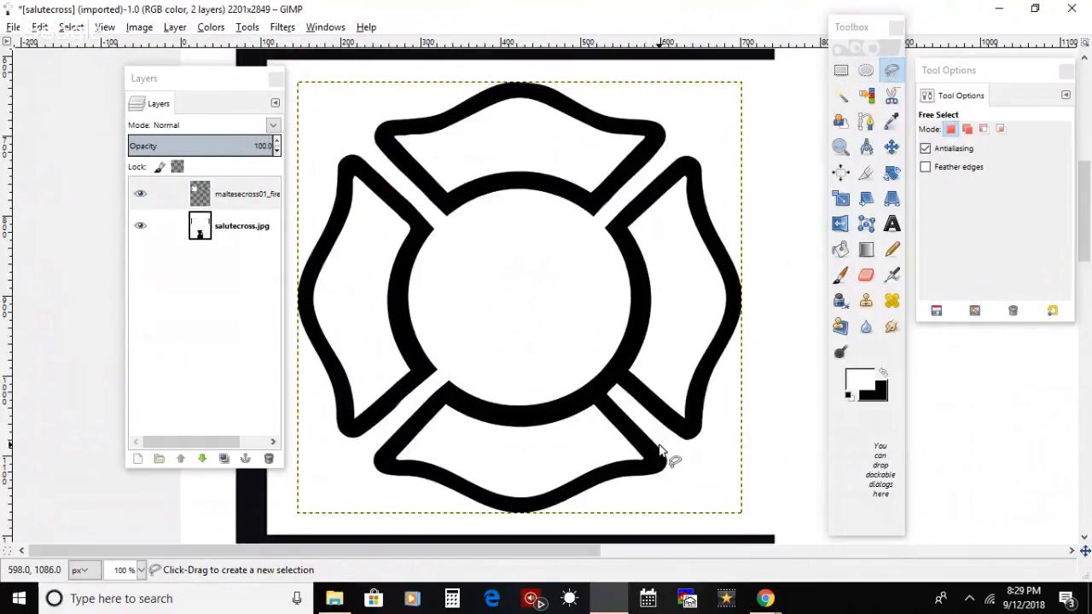
click(575, 342)
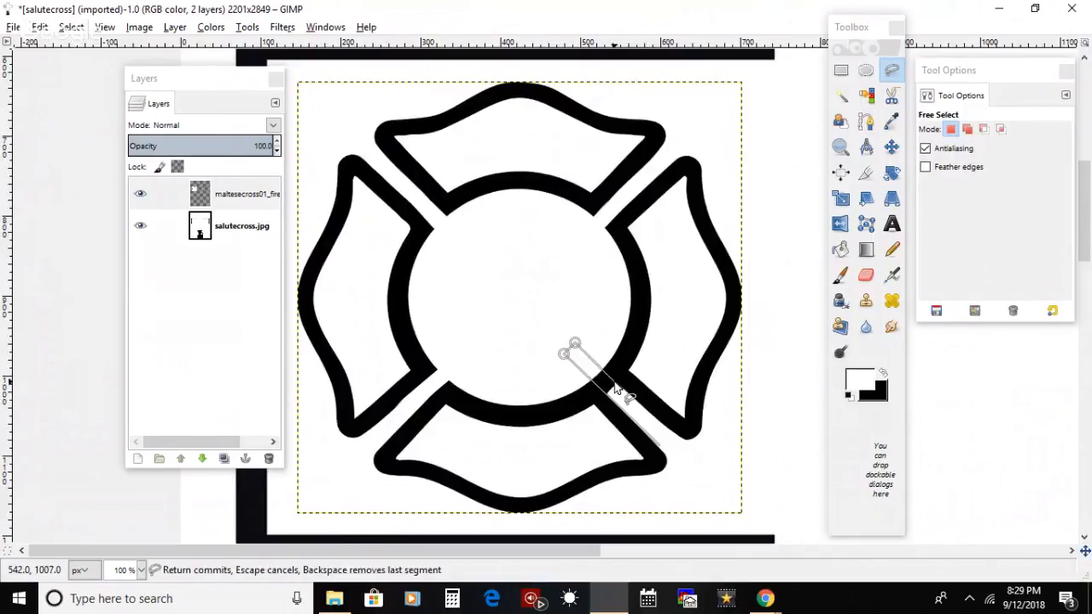
double_click(625, 392)
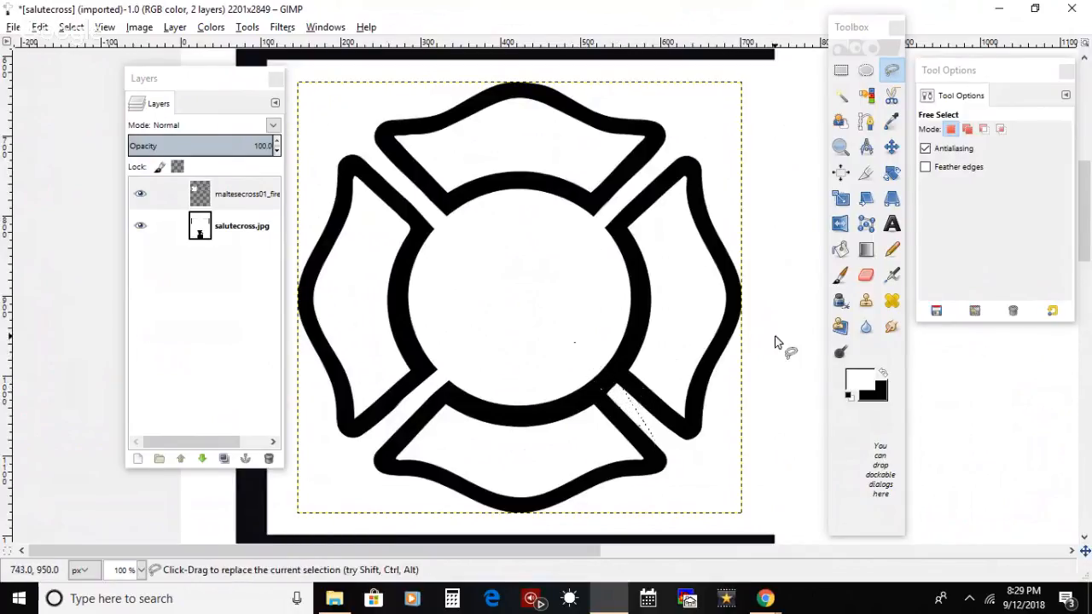
Step: Paint the selected ring section white to open the lower-right gap, and clear the selection
click(842, 276)
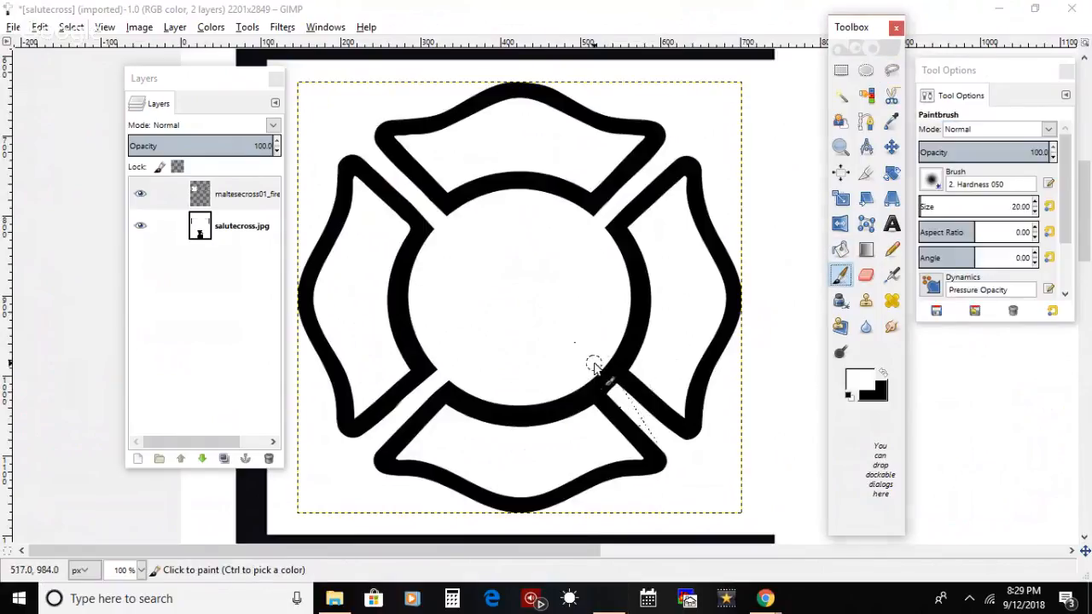
click(641, 412)
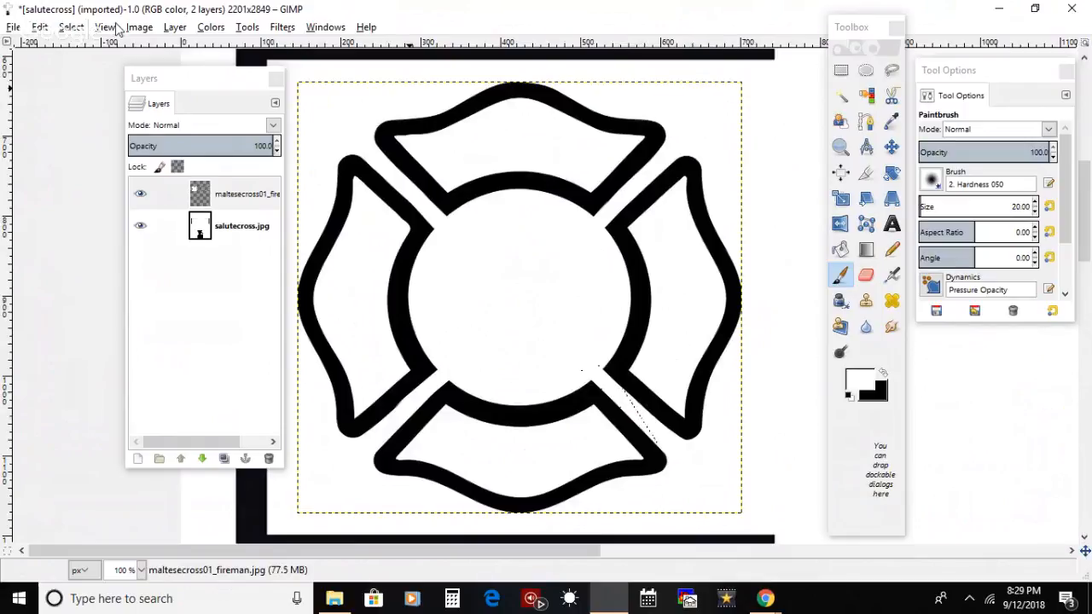
click(75, 30)
click(94, 64)
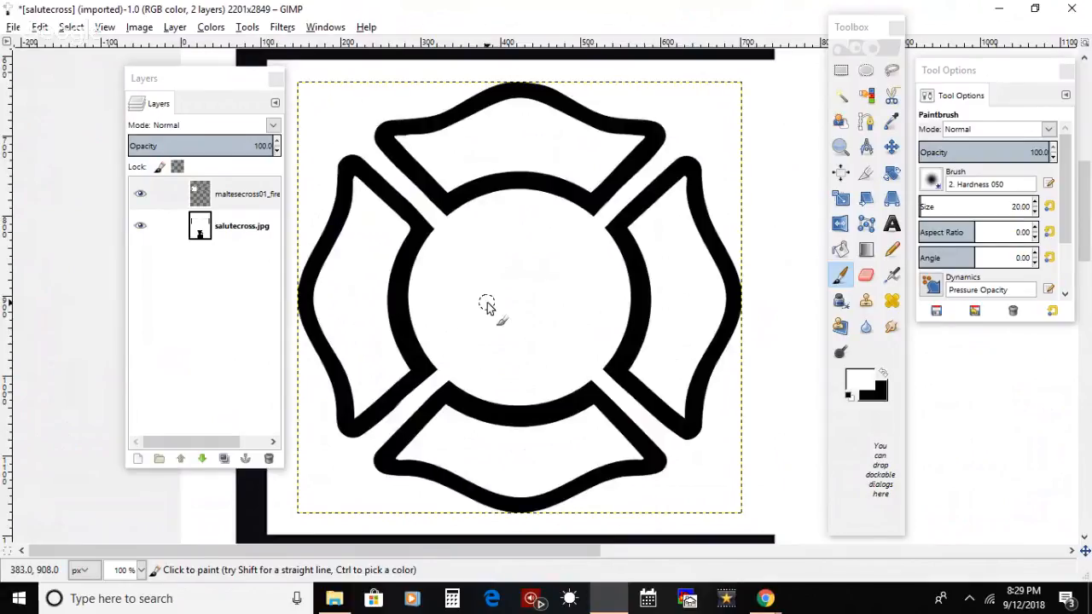
Step: Add the black text 343 in a text box about 376 × 279 px over the centre ring, and enlarge it to 102 px
click(892, 223)
click(883, 373)
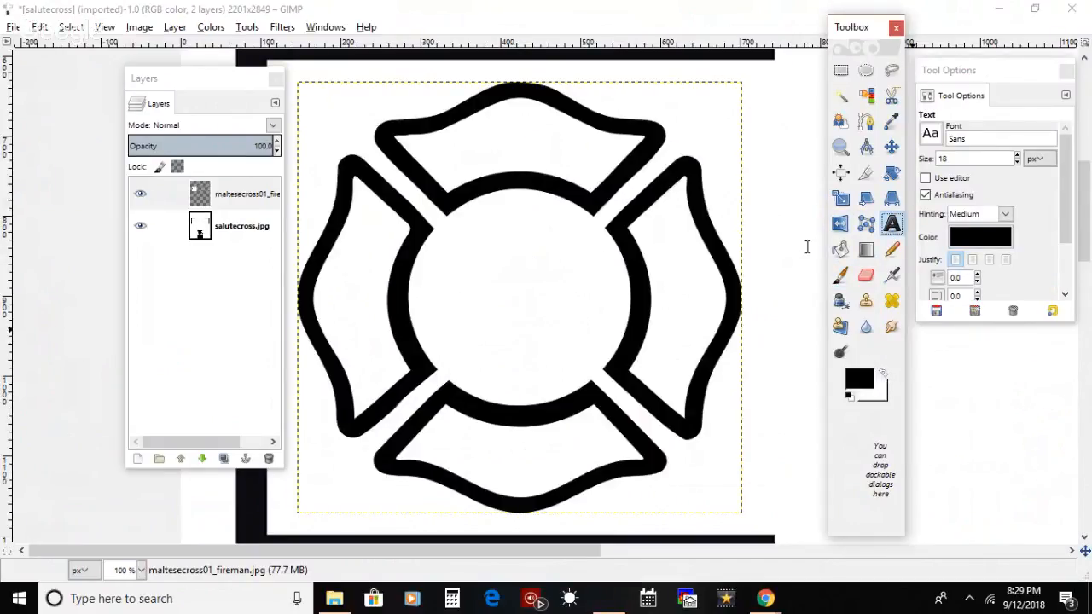
drag(425, 238, 723, 460)
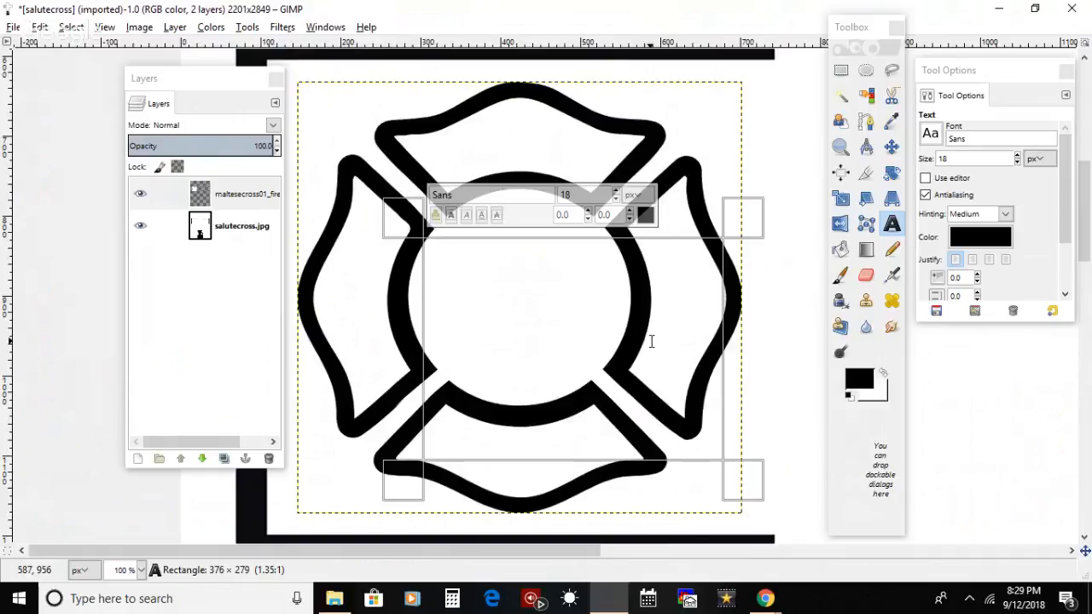
text(343)
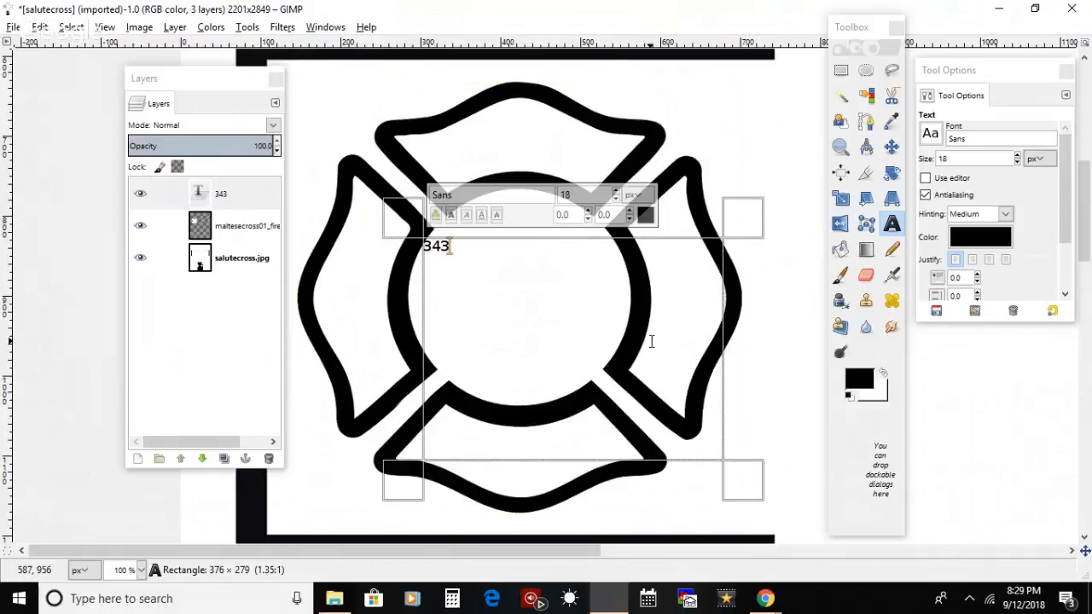
key(ctrl+a)
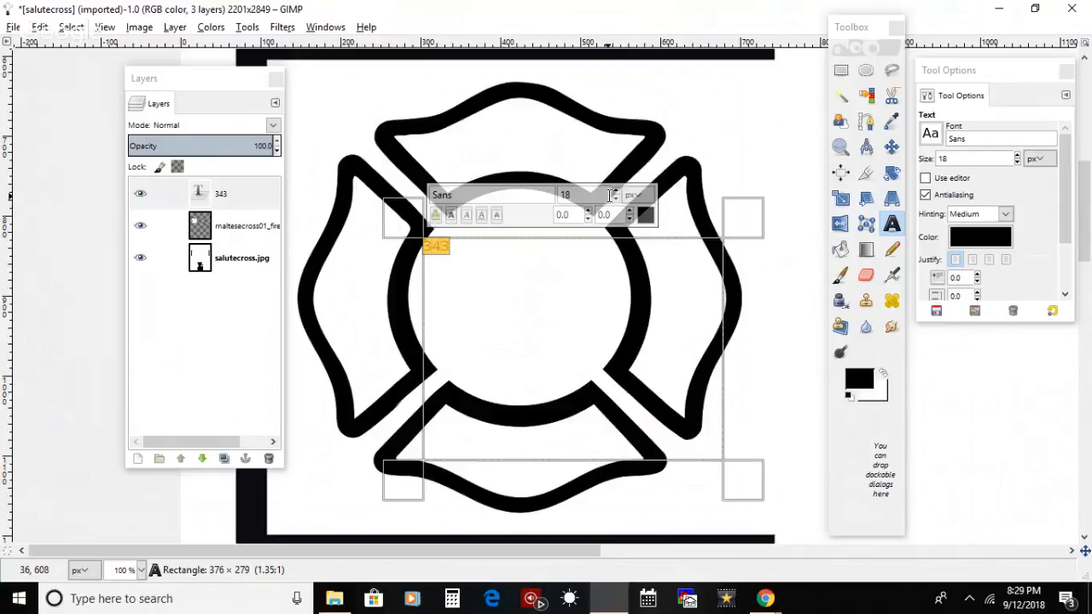
drag(616, 196, 615, 194)
Step: Try bold on the 343 text, compare it with the regular weight, and return the text to regular
click(451, 215)
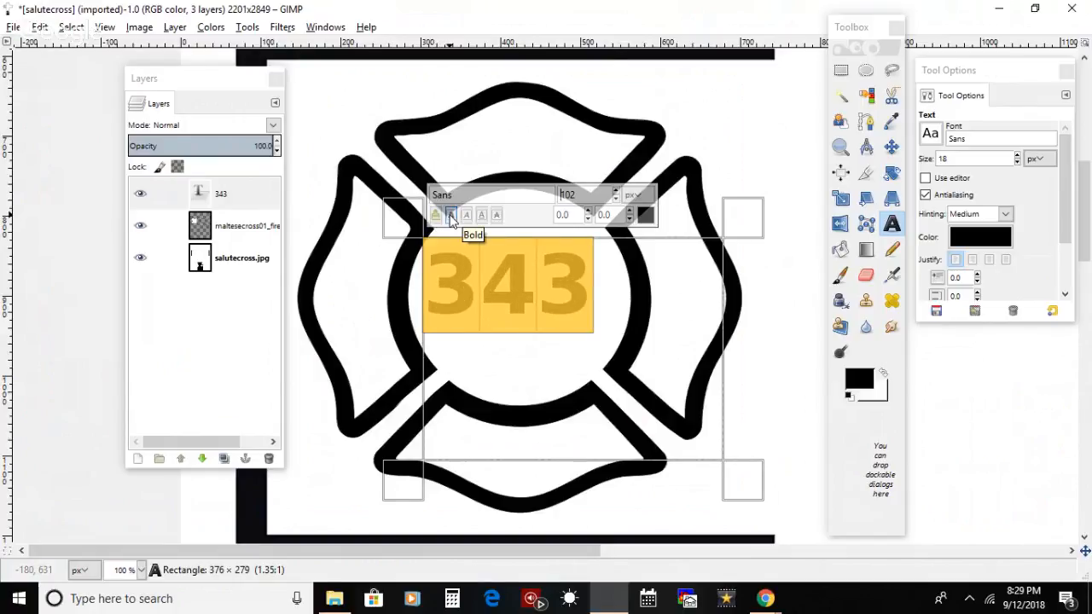
click(451, 215)
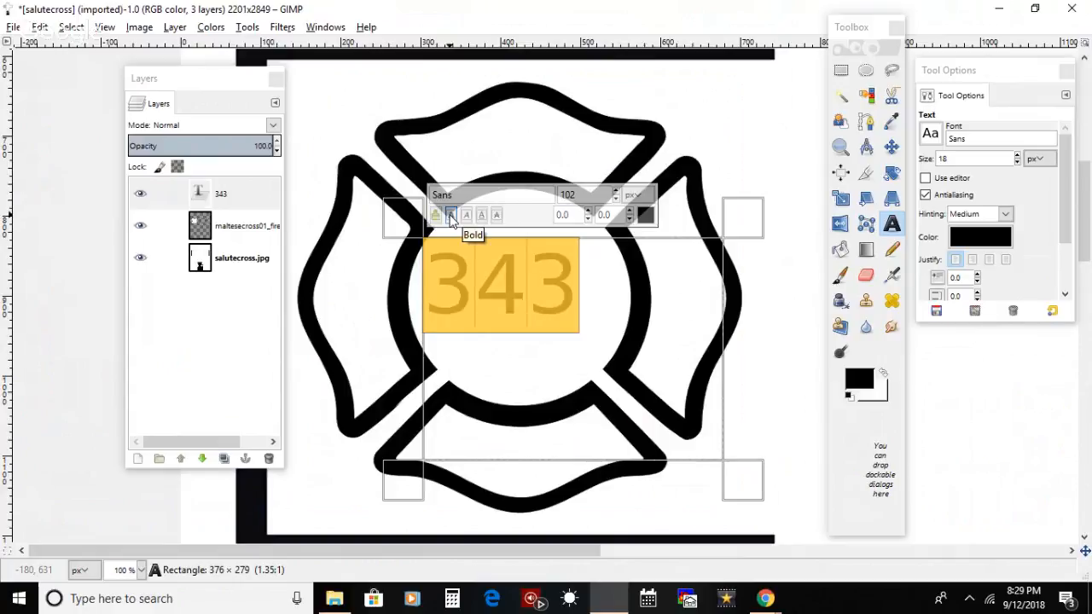
click(451, 215)
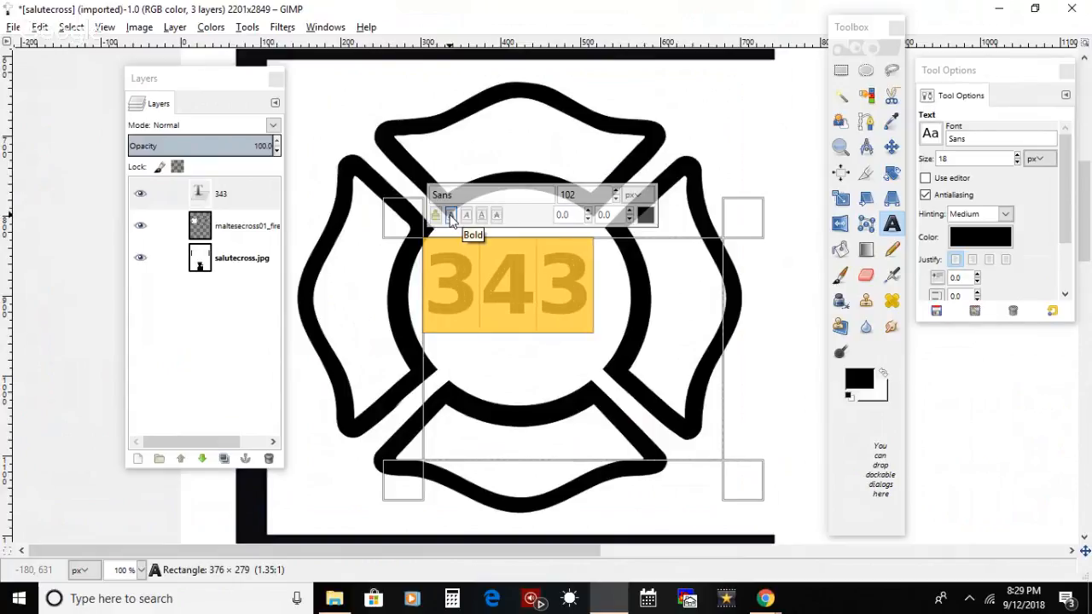
click(451, 215)
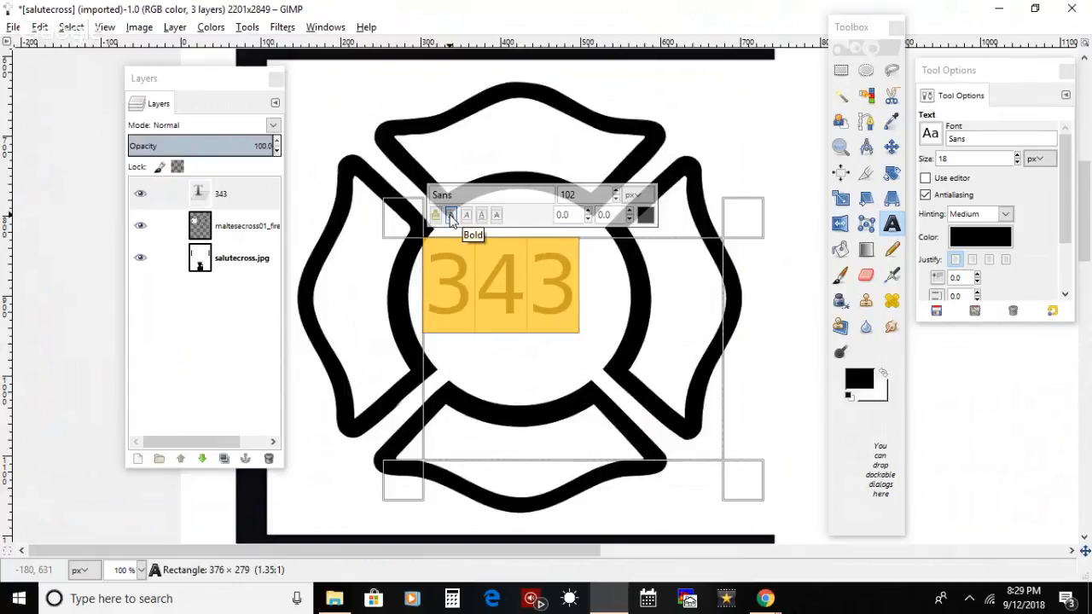
click(451, 214)
click(451, 215)
drag(594, 302, 423, 299)
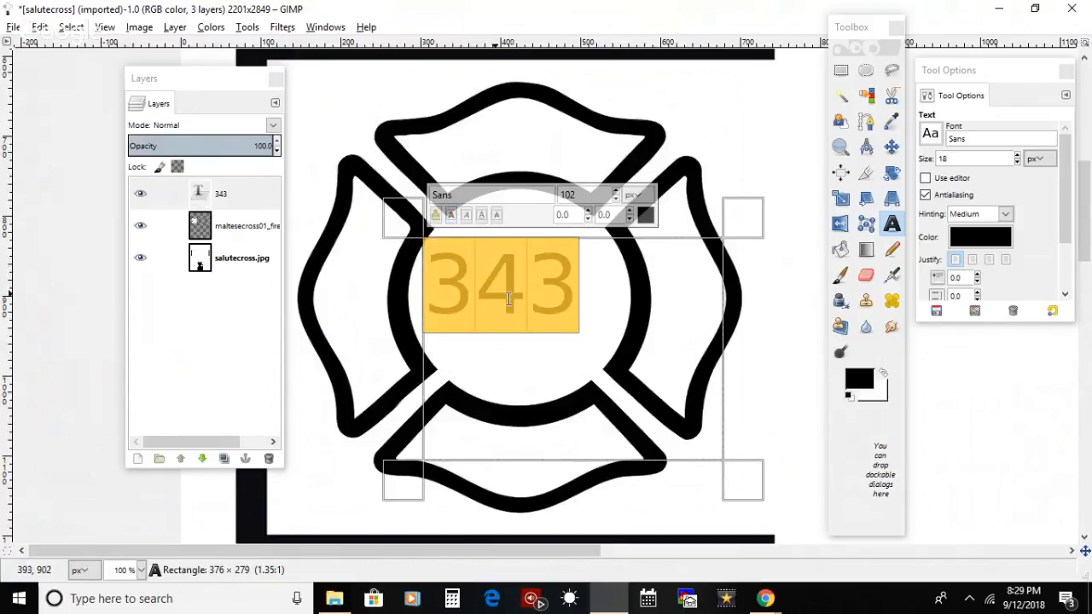
click(451, 215)
click(451, 215)
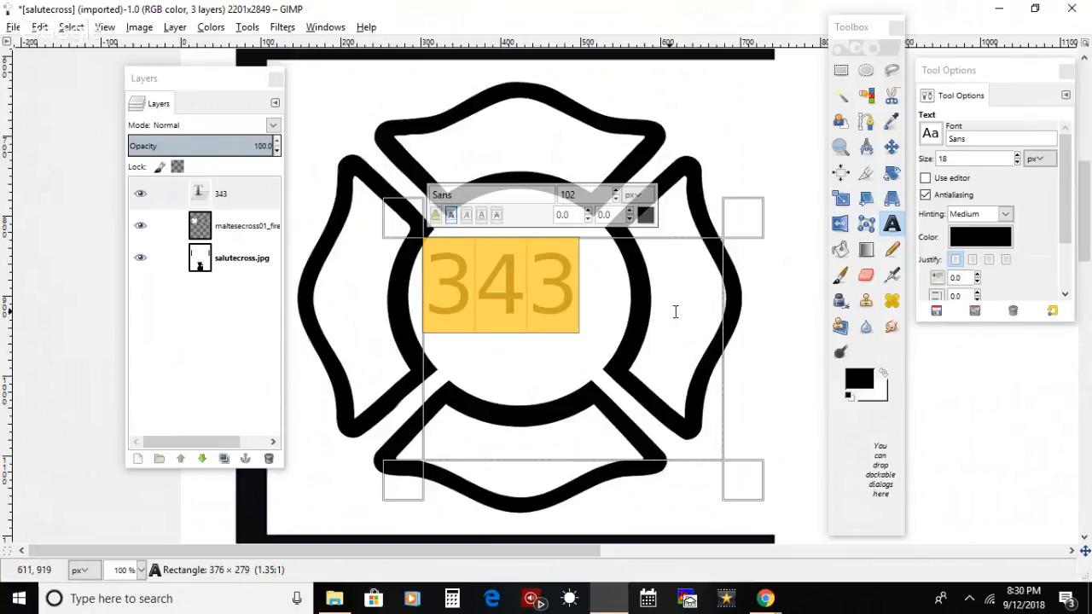
Step: Set the kerning of the 343 text to 10.0
click(630, 211)
click(631, 211)
click(630, 210)
click(630, 210)
click(630, 211)
click(630, 211)
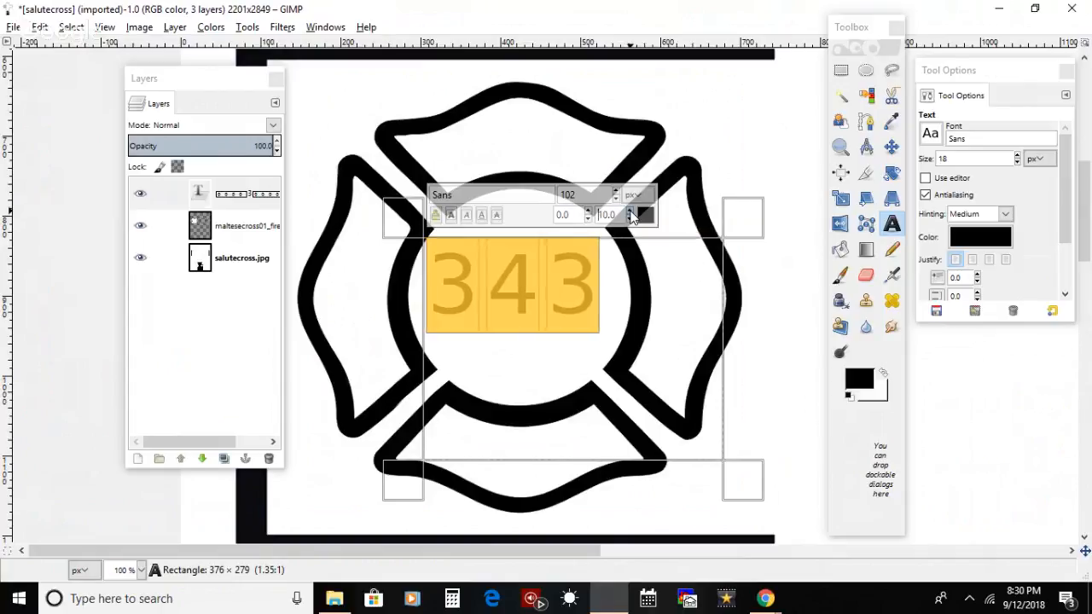
click(604, 280)
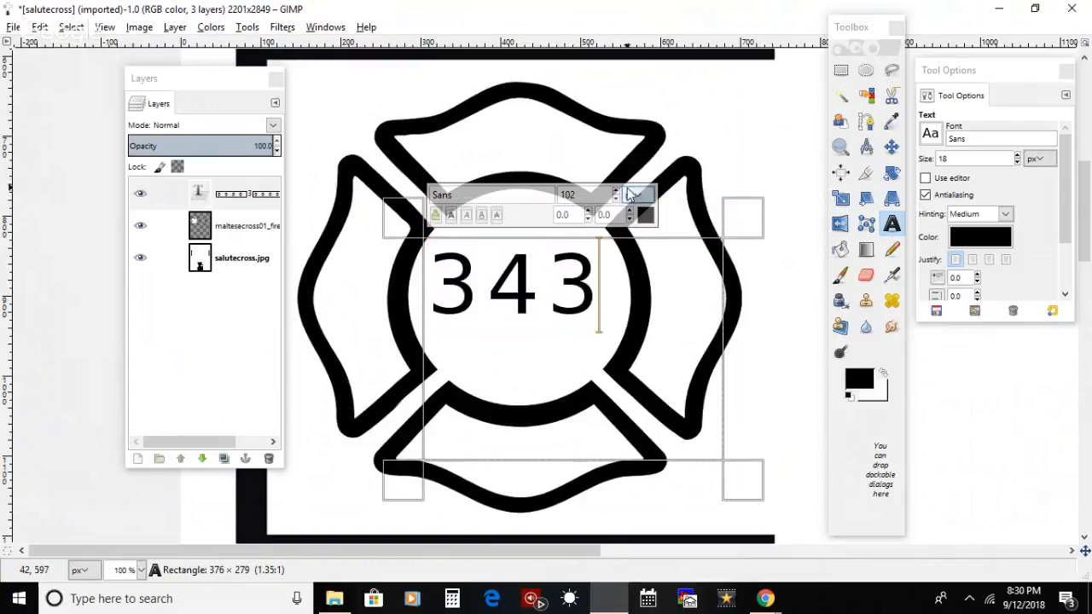
Step: Select all the digits of the 343 text and set their kerning to 7.0
drag(576, 281, 438, 278)
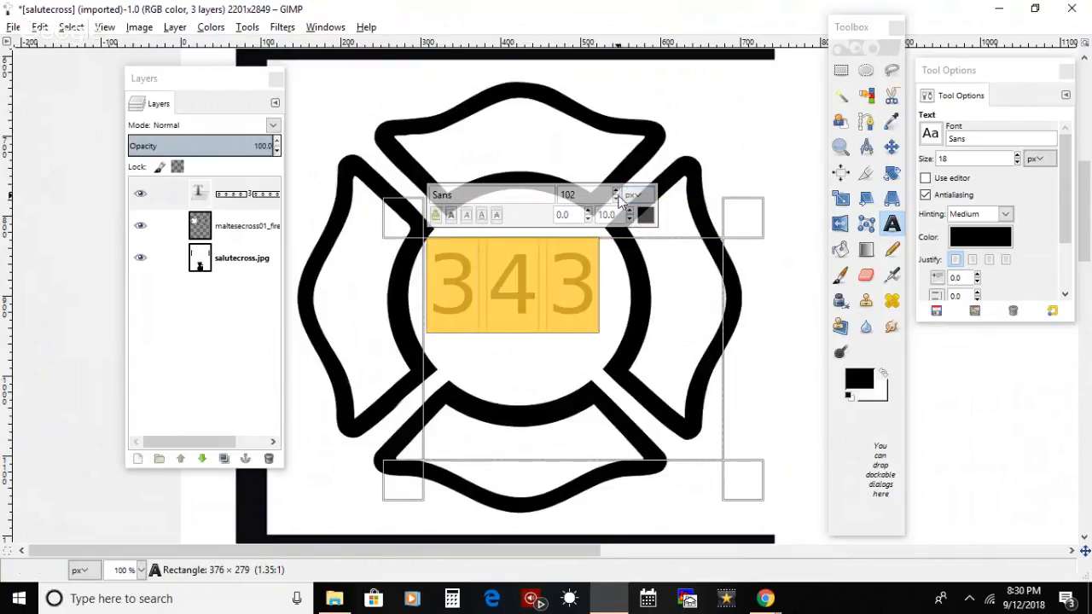
click(630, 218)
click(629, 218)
click(629, 217)
click(629, 218)
click(629, 211)
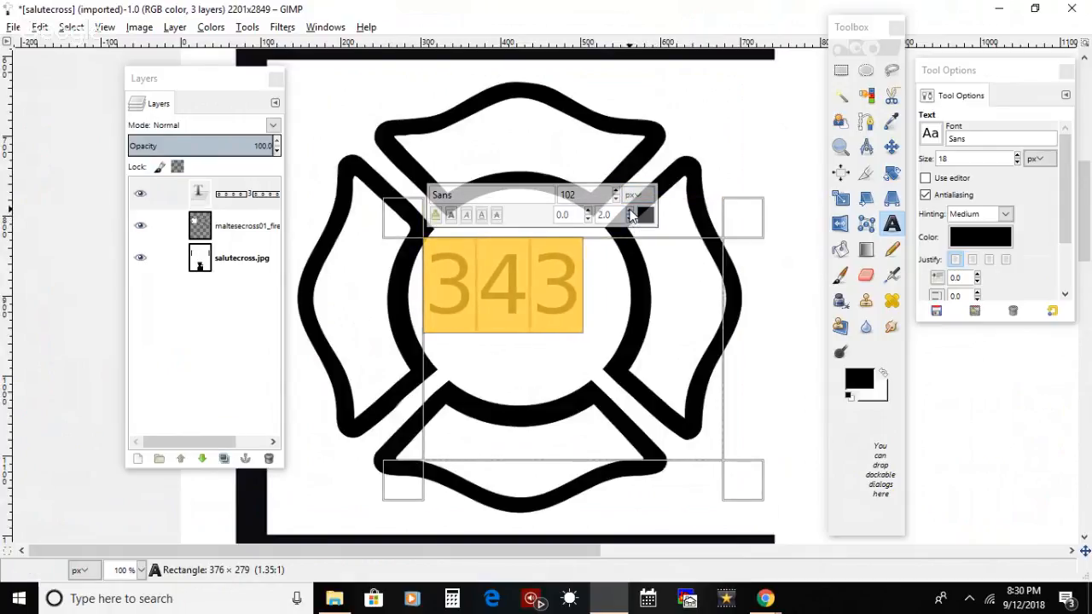
click(630, 220)
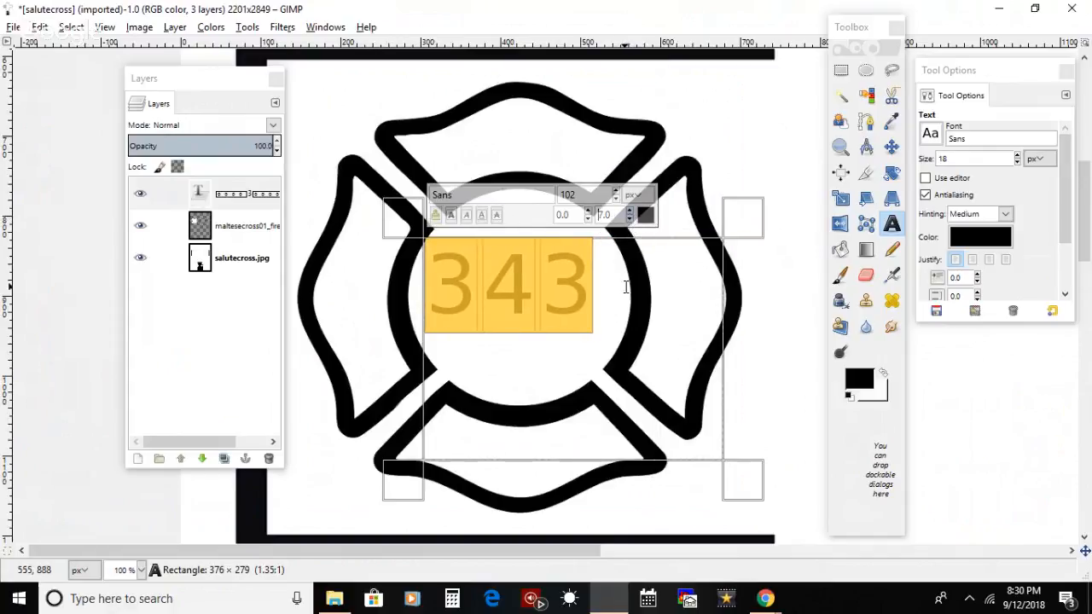
Step: Increase the 343 text's size to 112 px and deselect the digits
click(616, 191)
click(616, 192)
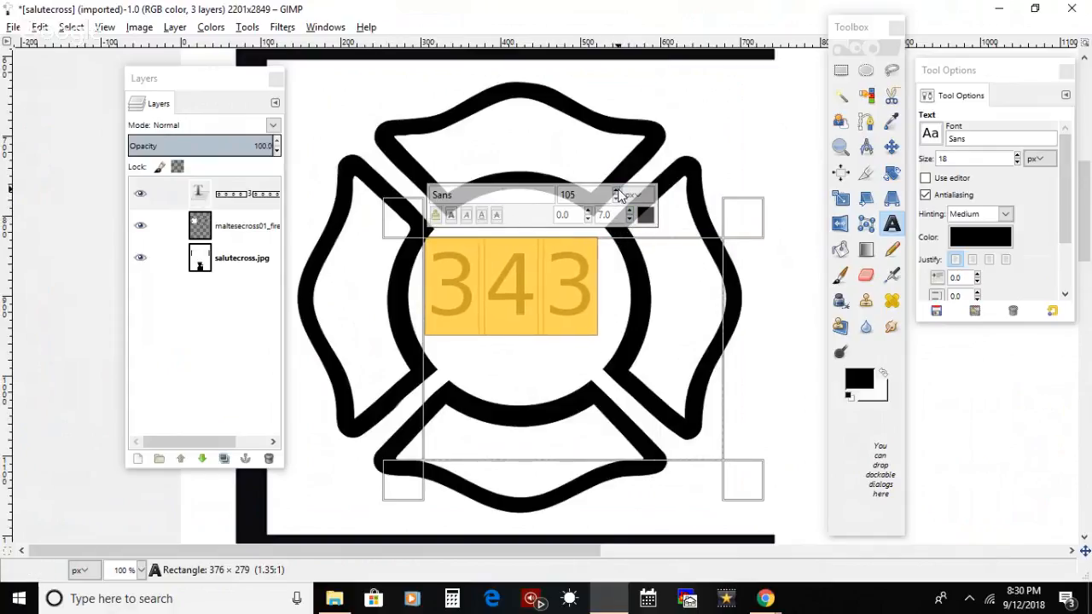
click(617, 192)
click(617, 192)
click(616, 191)
click(616, 192)
click(616, 191)
click(617, 192)
click(616, 192)
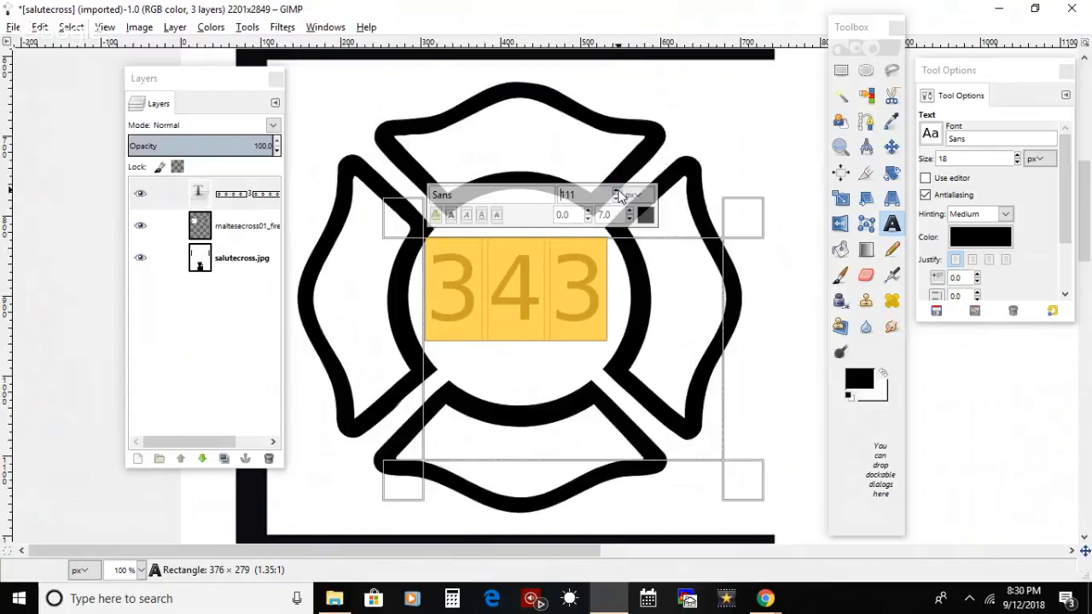
click(616, 192)
click(610, 325)
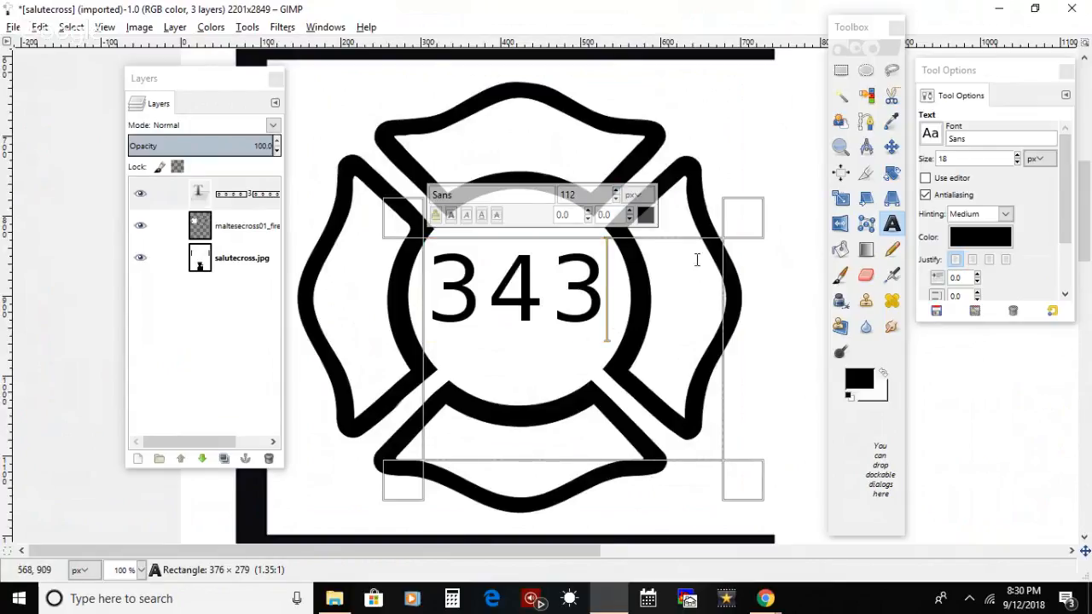
Step: Shift the 343 text slightly sideways to centre it horizontally within the fireman cross's inner circle
click(891, 147)
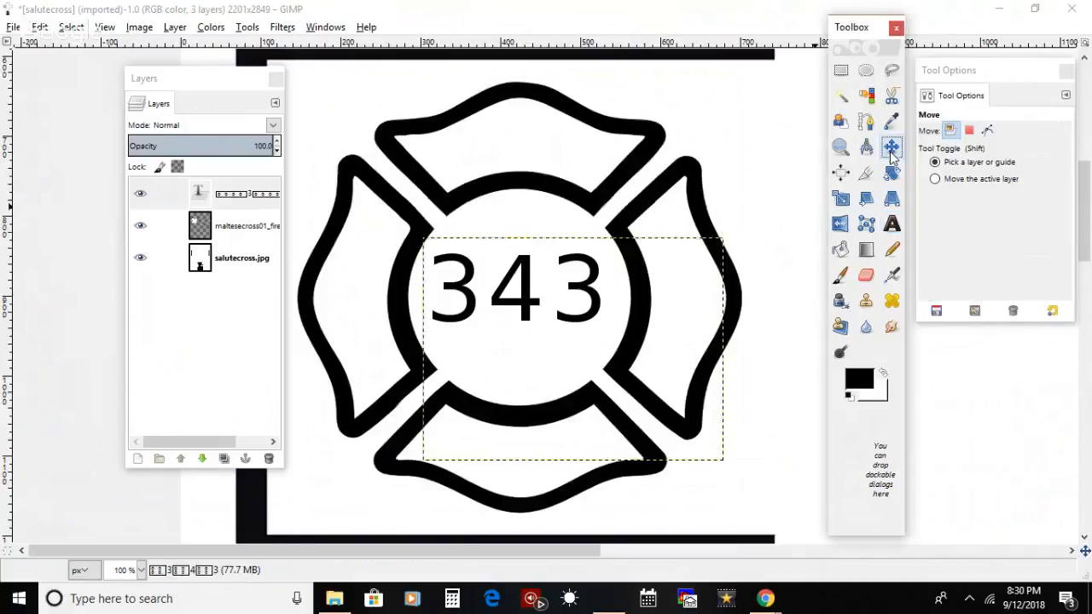
drag(602, 307, 609, 307)
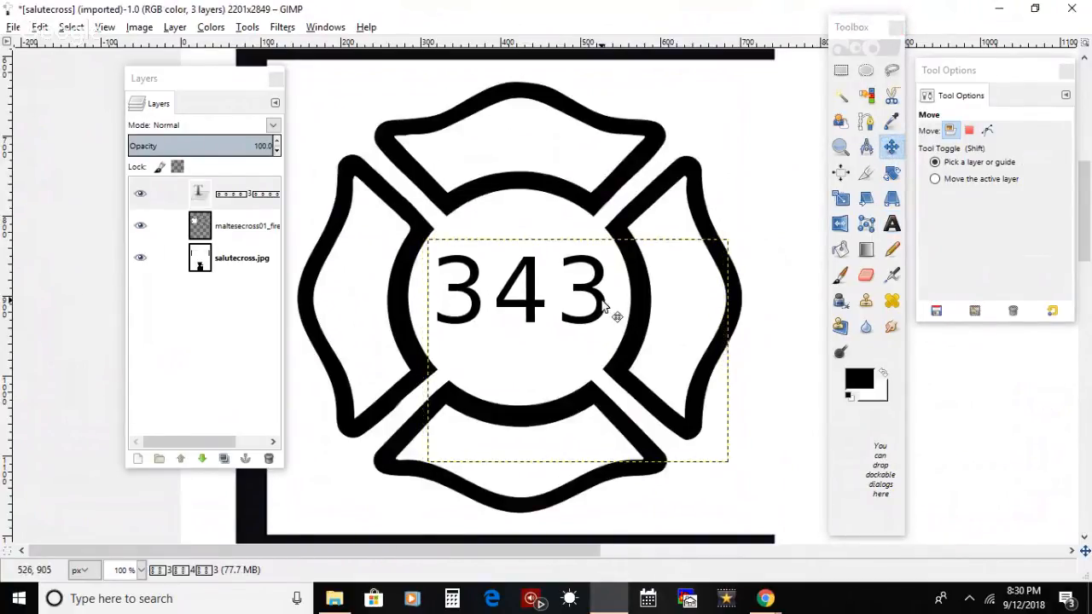
Step: Paint a narrow vertical strip white along the left edge of the 4's stem using a rectangular selection, and clear the selection
click(840, 146)
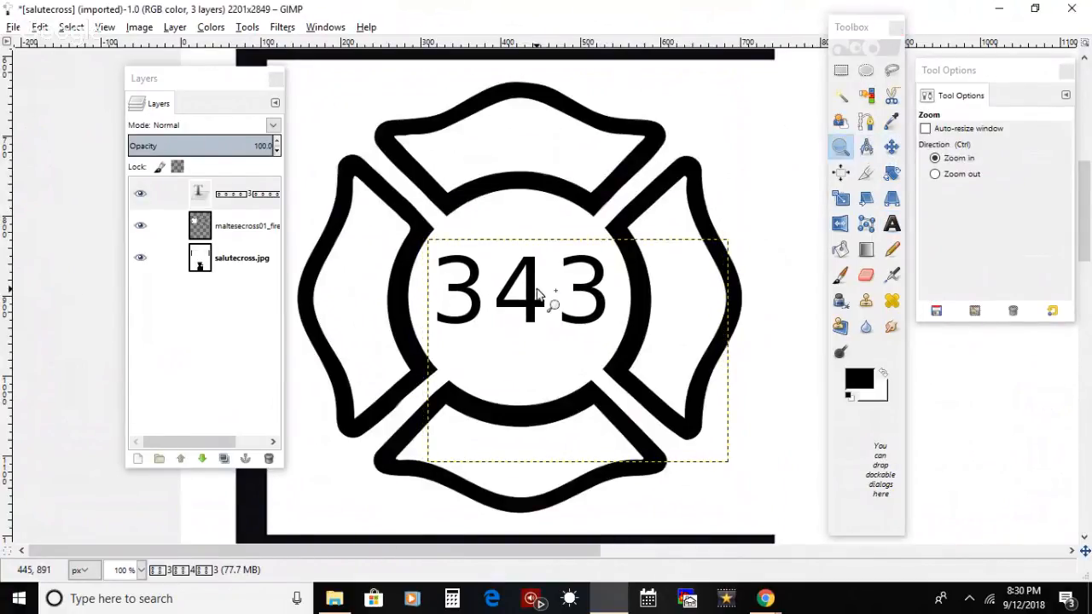
click(553, 300)
click(524, 318)
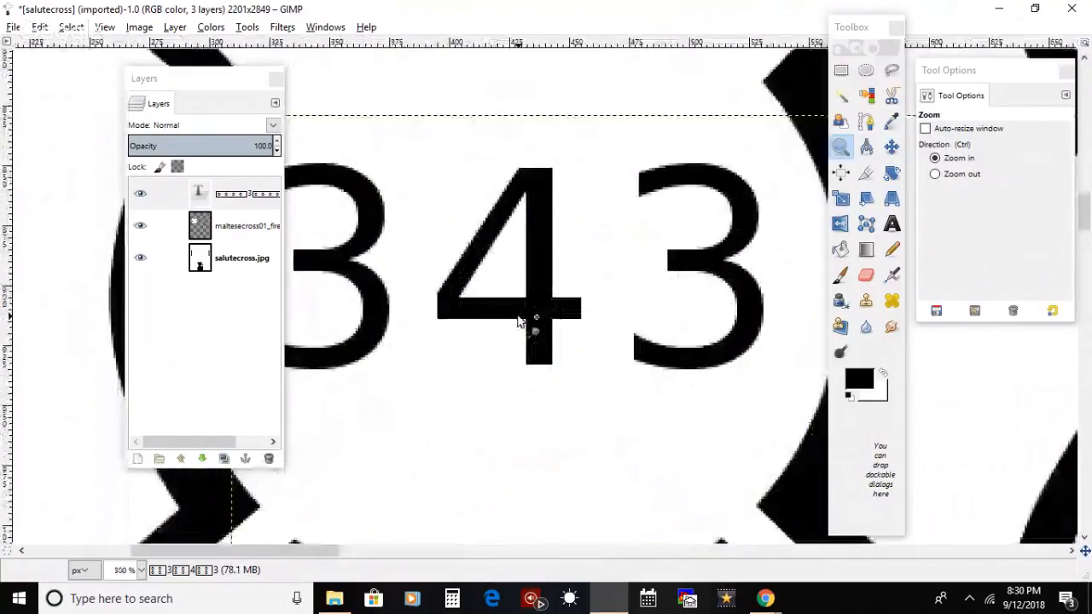
click(524, 318)
click(523, 318)
click(841, 70)
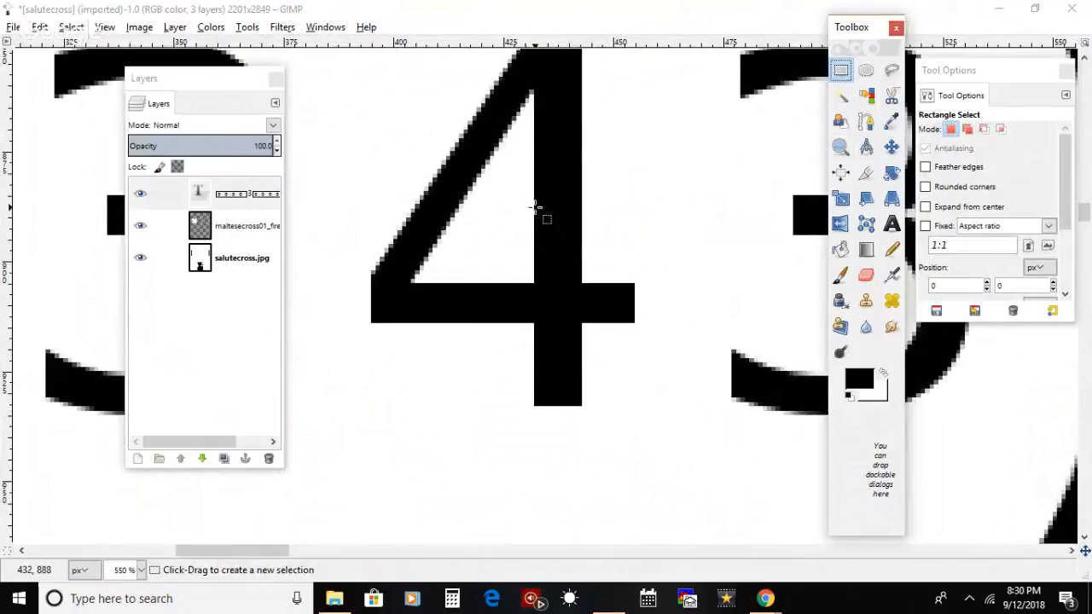
drag(532, 209, 522, 436)
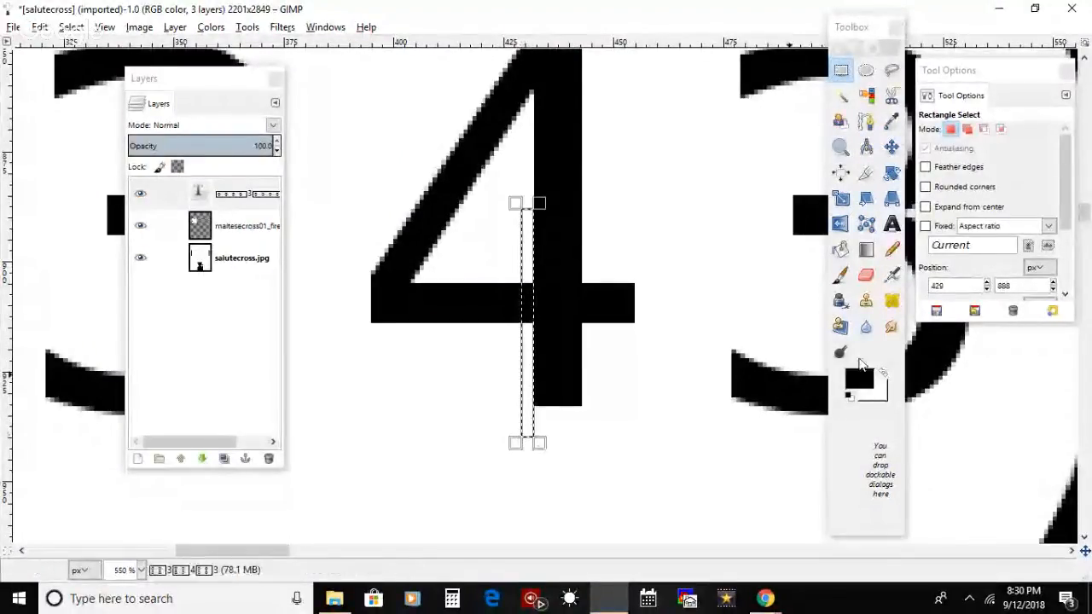
click(884, 374)
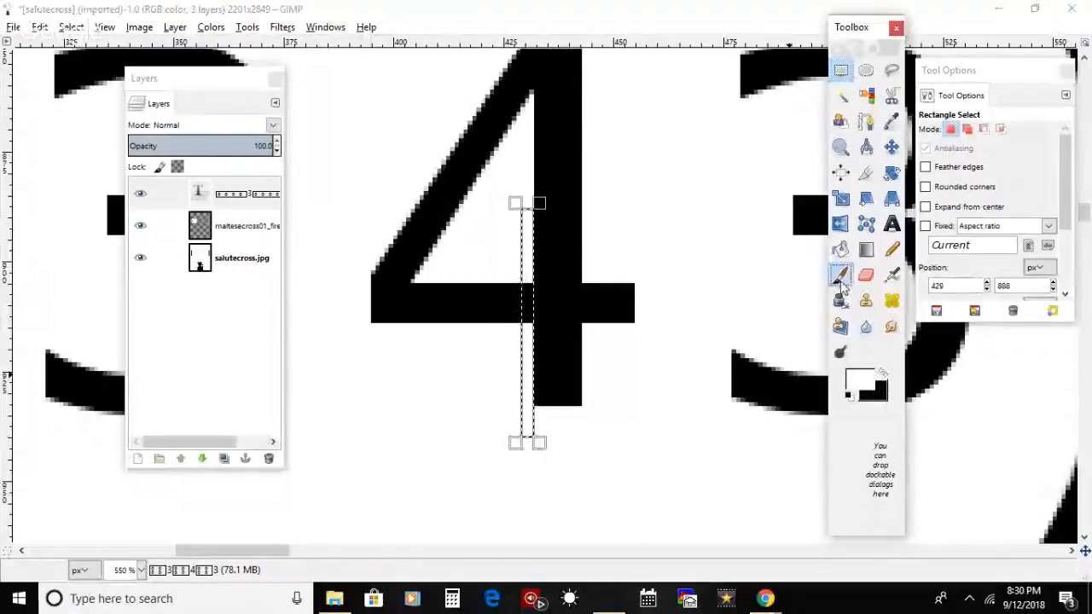
click(840, 274)
drag(529, 221, 533, 410)
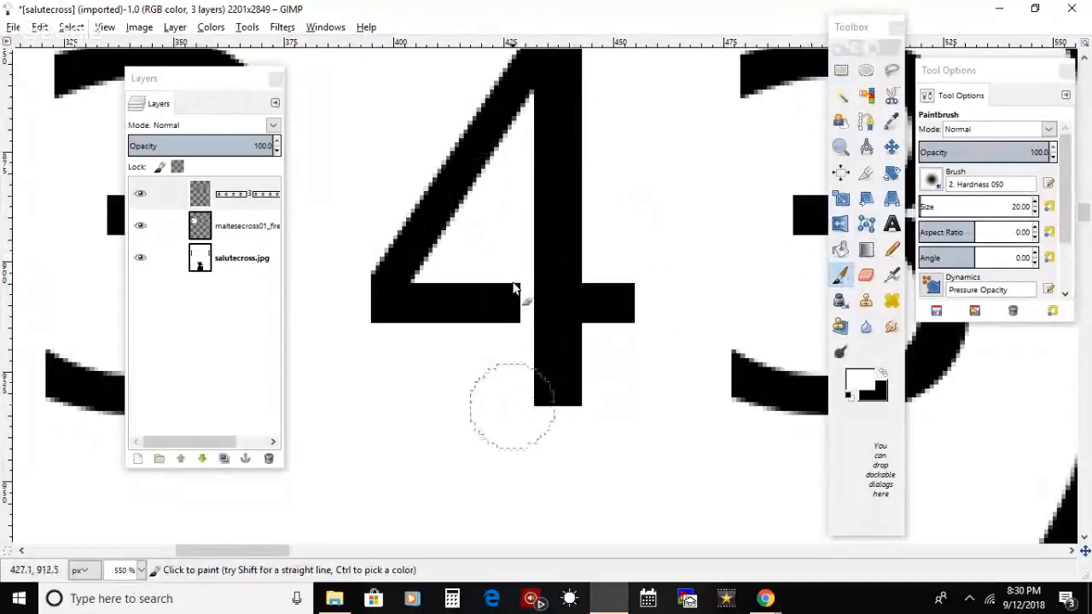
click(71, 28)
click(85, 63)
Step: Clear the floating dialogs off the cross's right arm and make salutecross.jpg the active layer
click(104, 28)
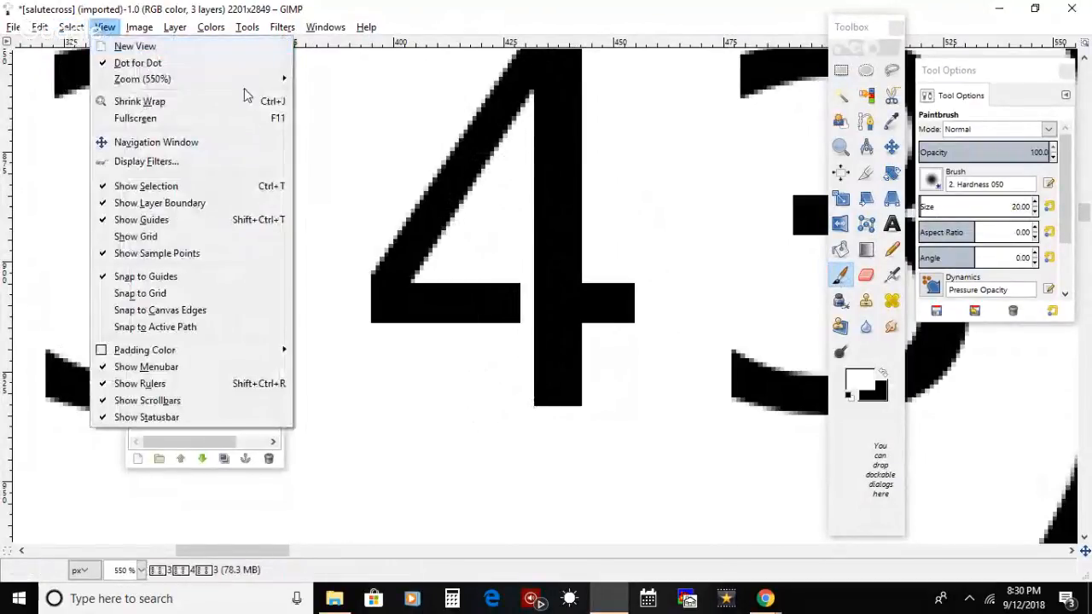
mouse_move(247, 79)
click(367, 126)
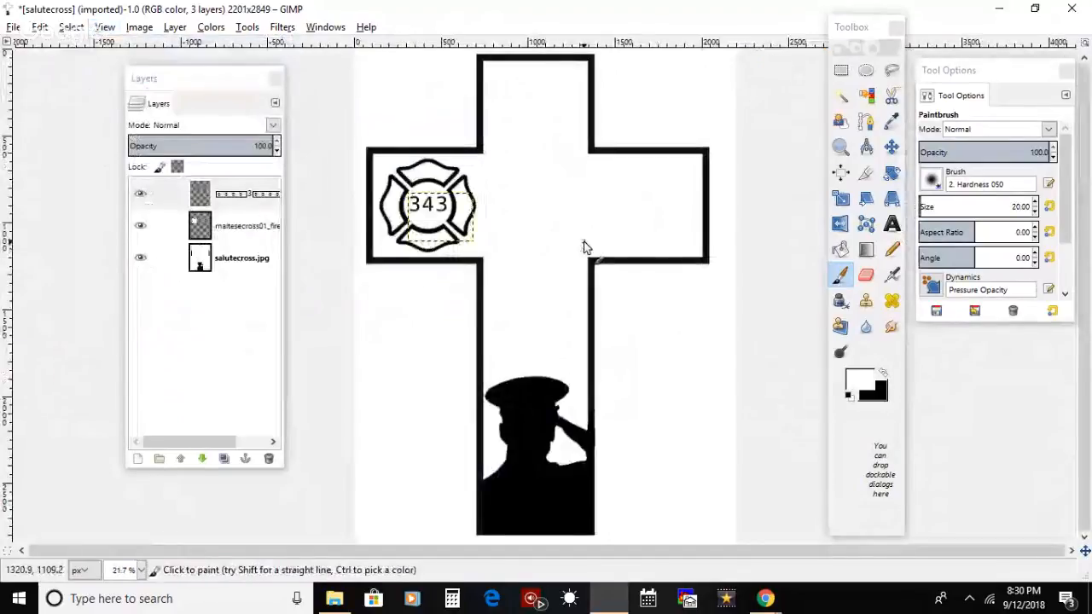
click(841, 147)
click(500, 205)
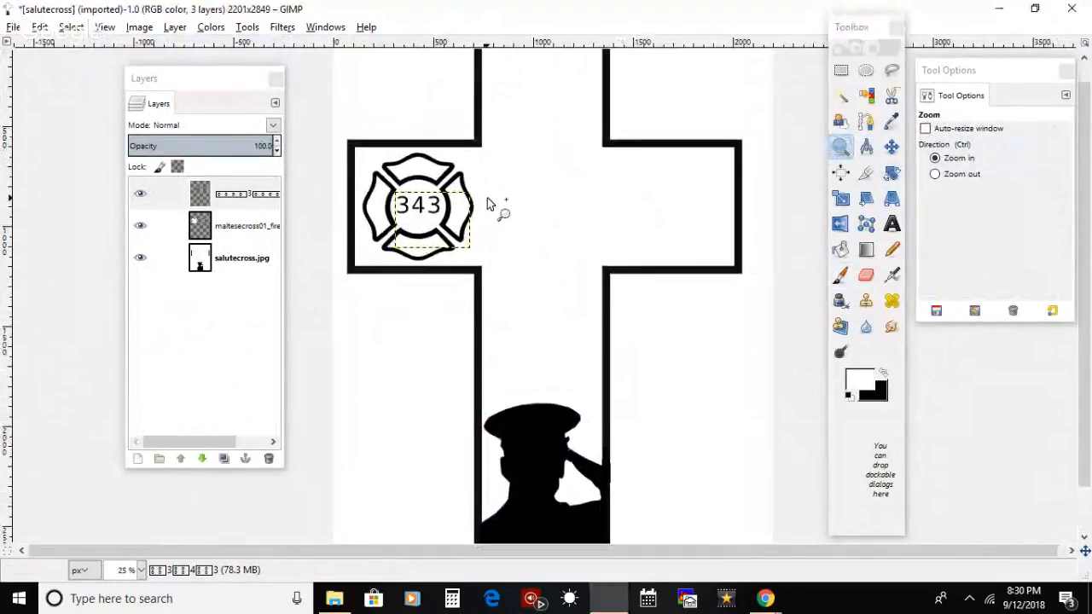
click(391, 203)
click(380, 191)
mouse_move(589, 549)
mouse_down()
mouse_move(660, 530)
mouse_move(571, 554)
mouse_up()
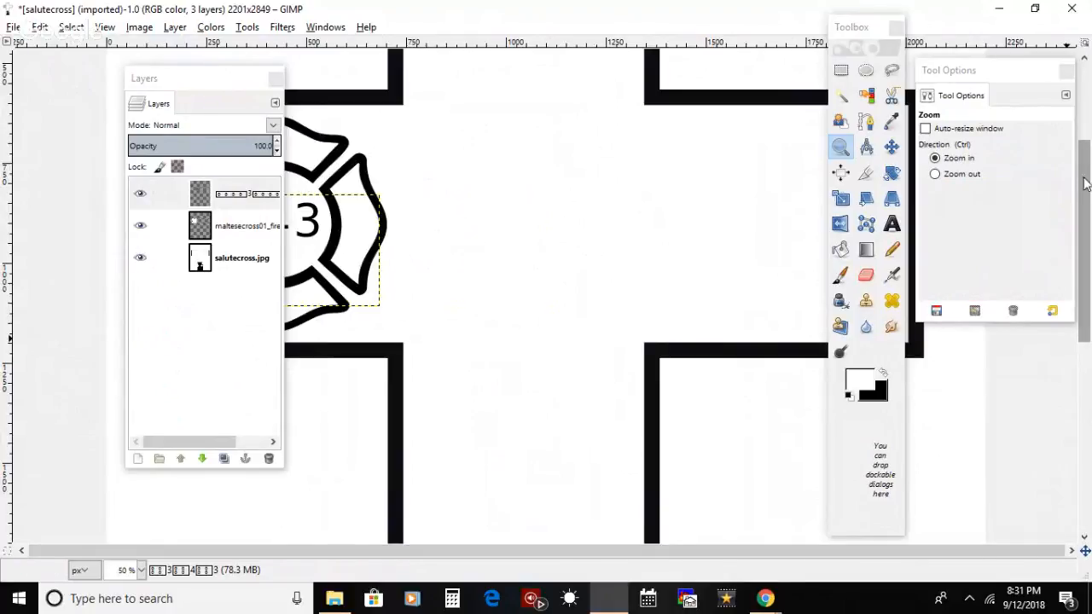
drag(1001, 73, 63, 267)
click(258, 268)
click(258, 226)
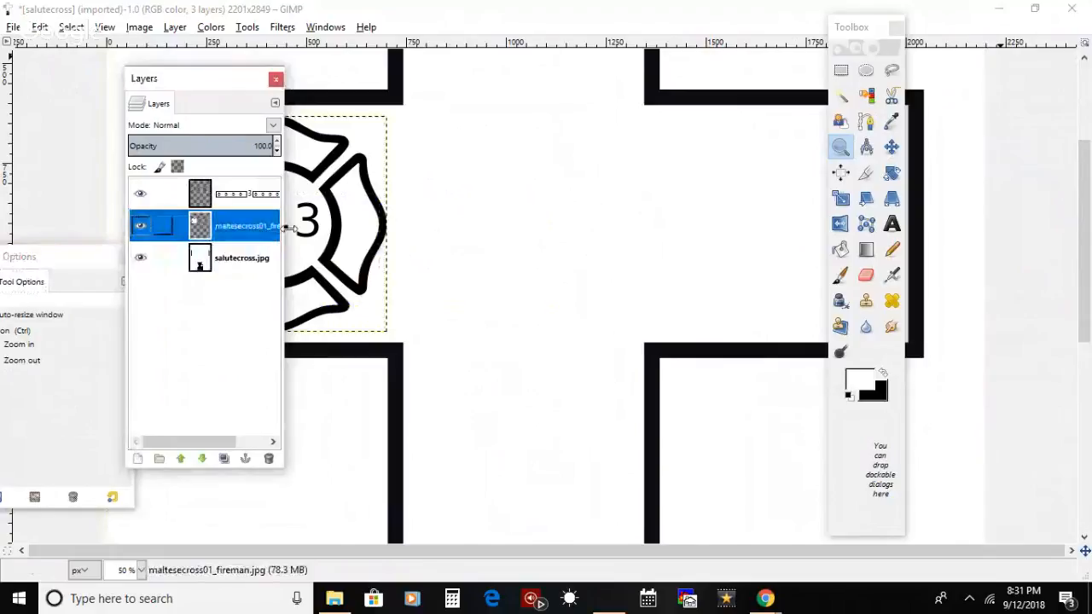
drag(838, 34, 966, 89)
click(260, 261)
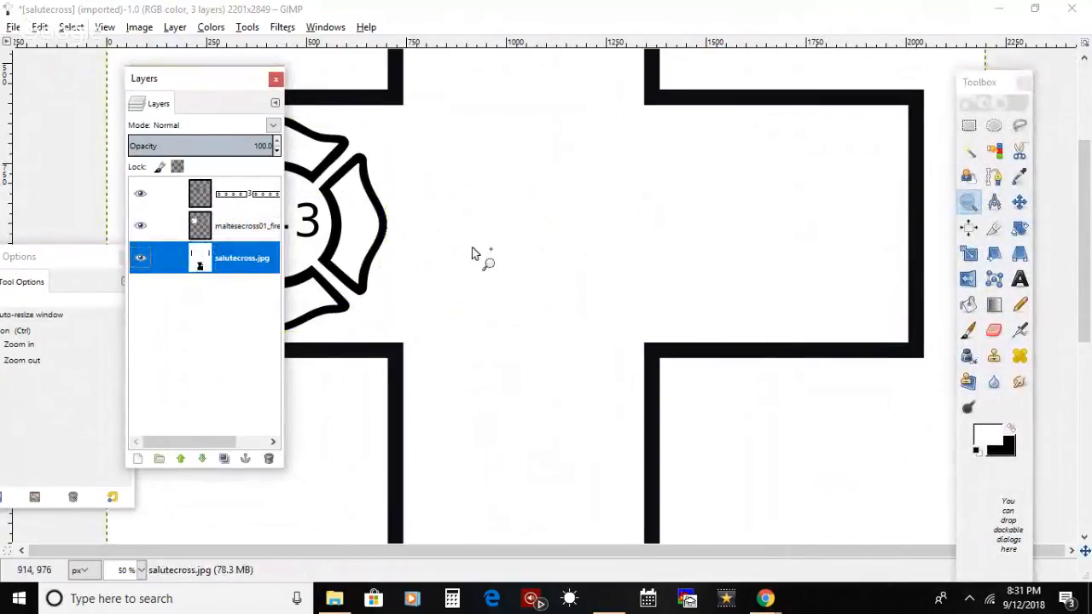
Step: Bring the download shield image from the cross project folder into the picture as a new layer
click(765, 598)
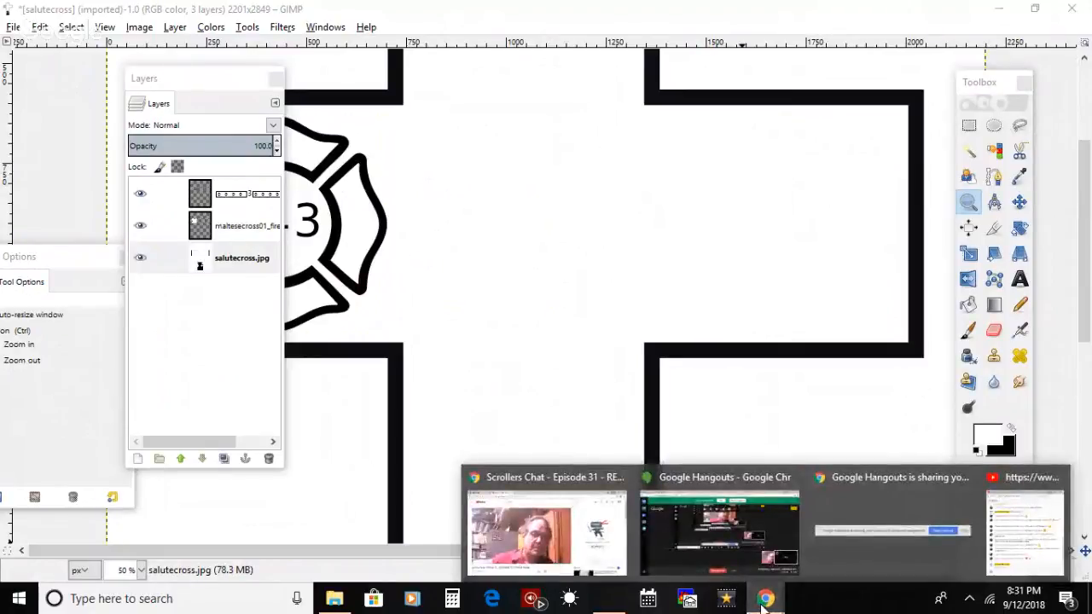
click(1002, 10)
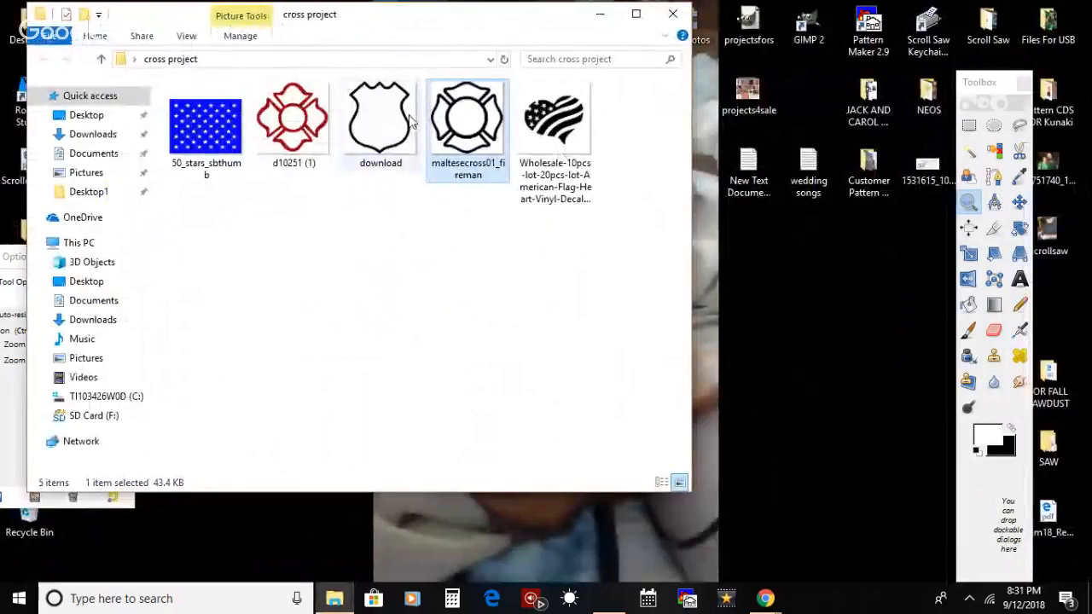
drag(373, 132, 780, 246)
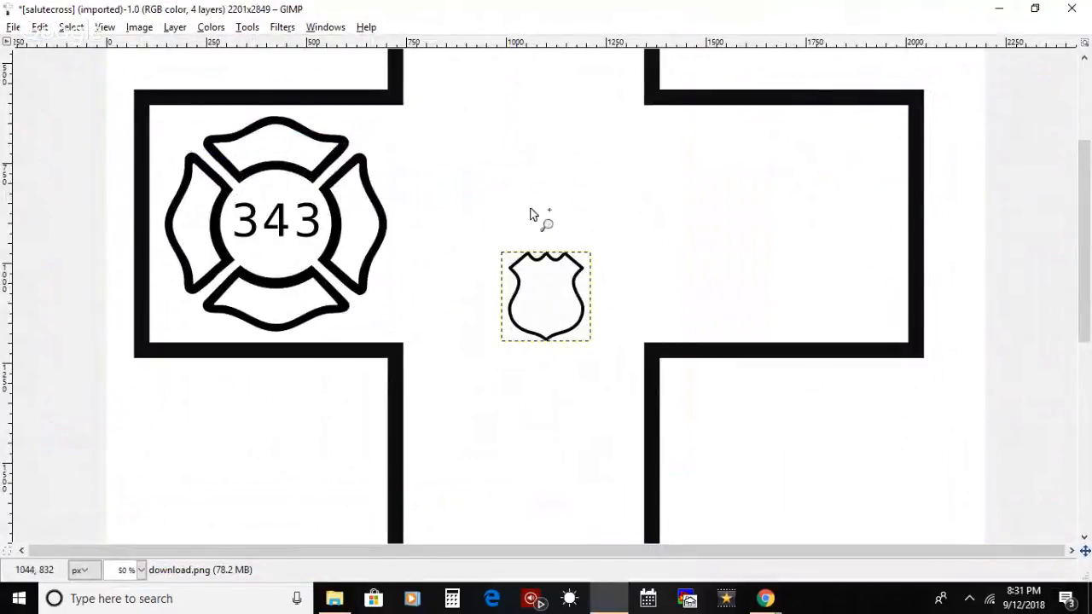
scroll(570, 300, up, 1)
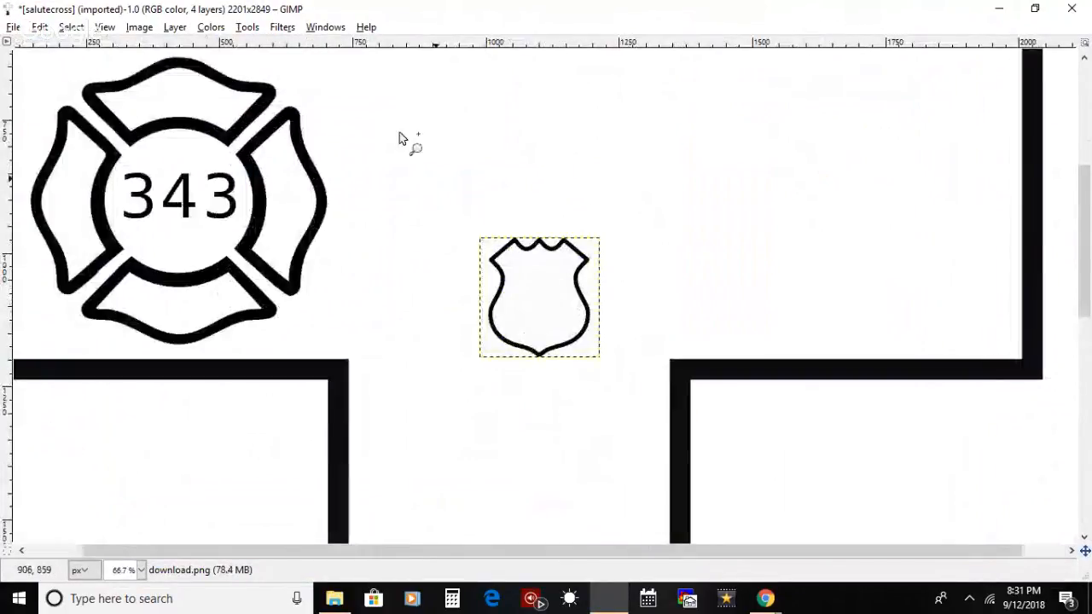
Step: Move the shield layer from the middle of the cross across to its right arm
click(130, 26)
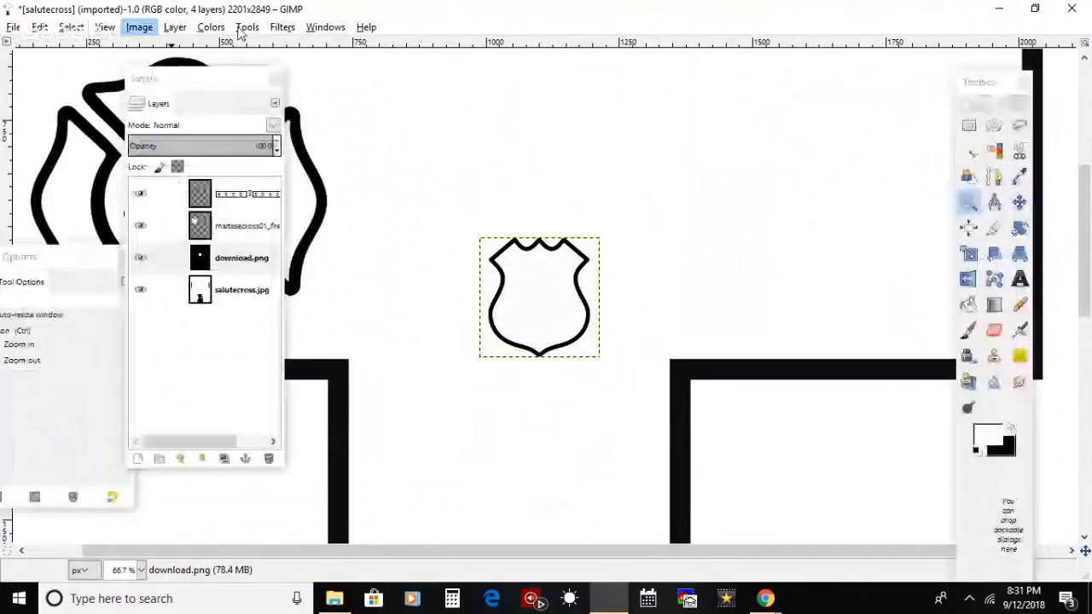
click(1021, 181)
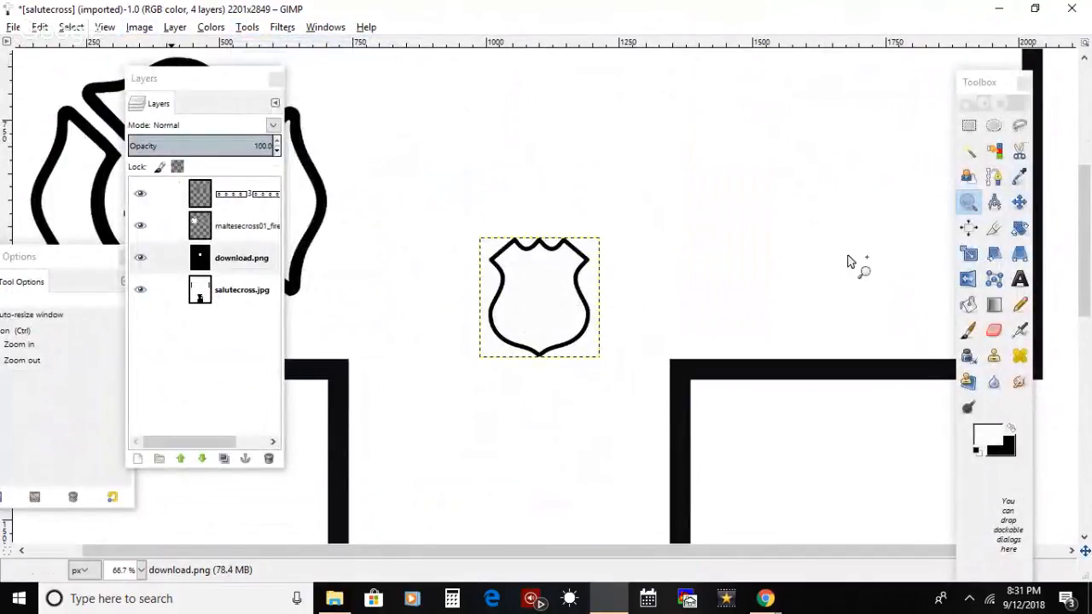
click(536, 307)
click(1020, 202)
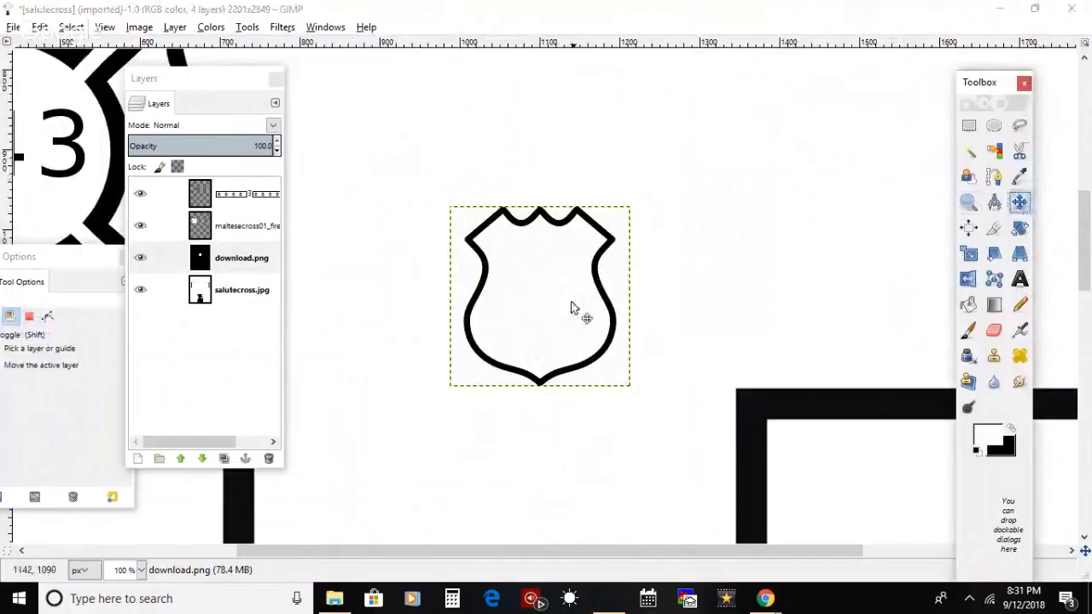
drag(560, 309, 869, 223)
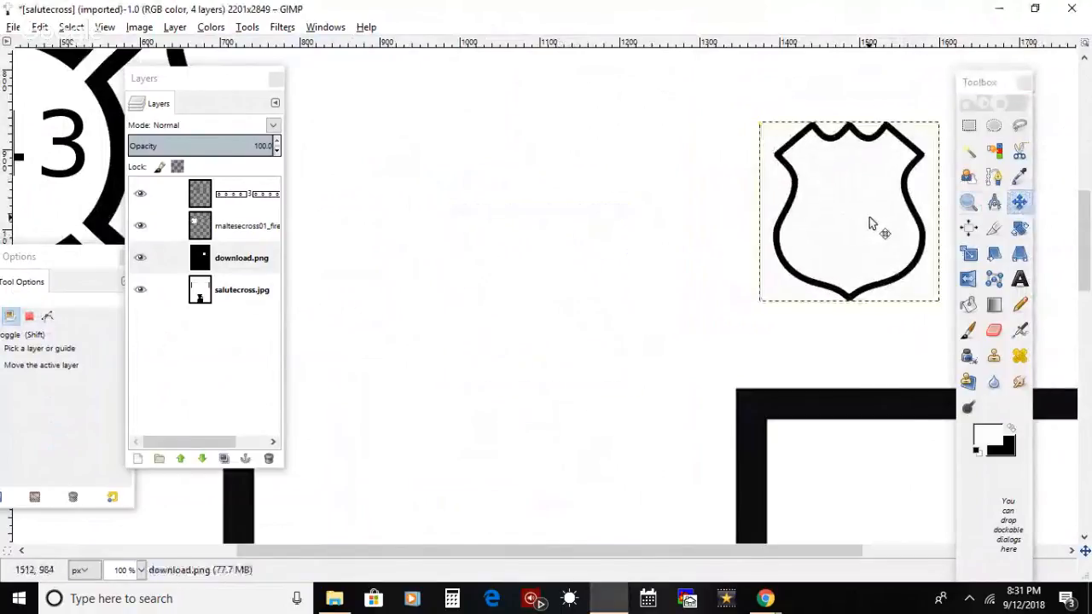
Step: Uncover the cross's right arm by relocating the Toolbox, and shift the shield further into that arm
click(105, 28)
mouse_move(270, 82)
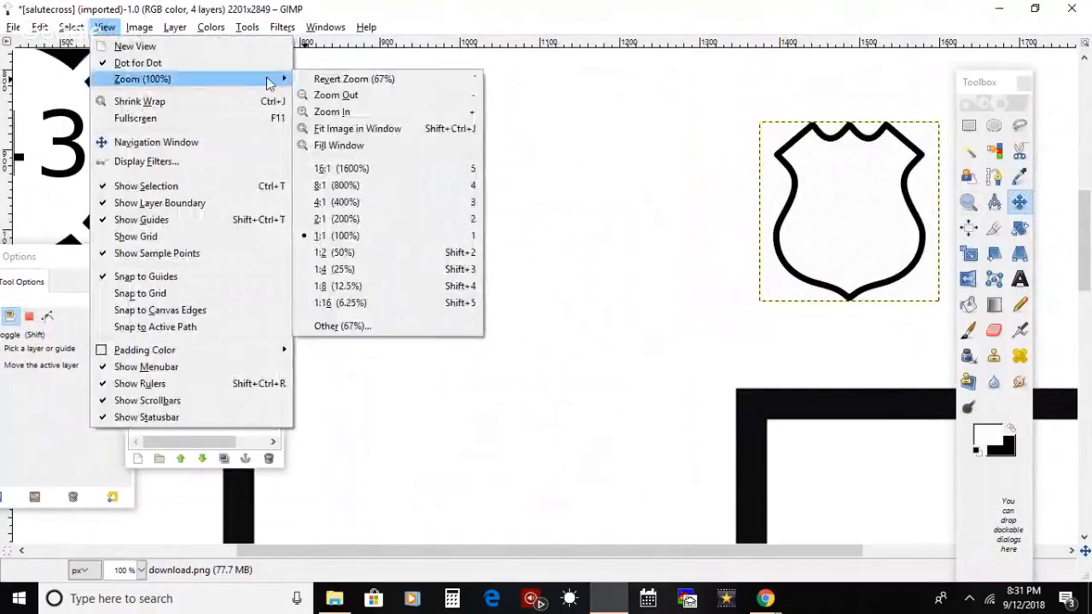
click(358, 95)
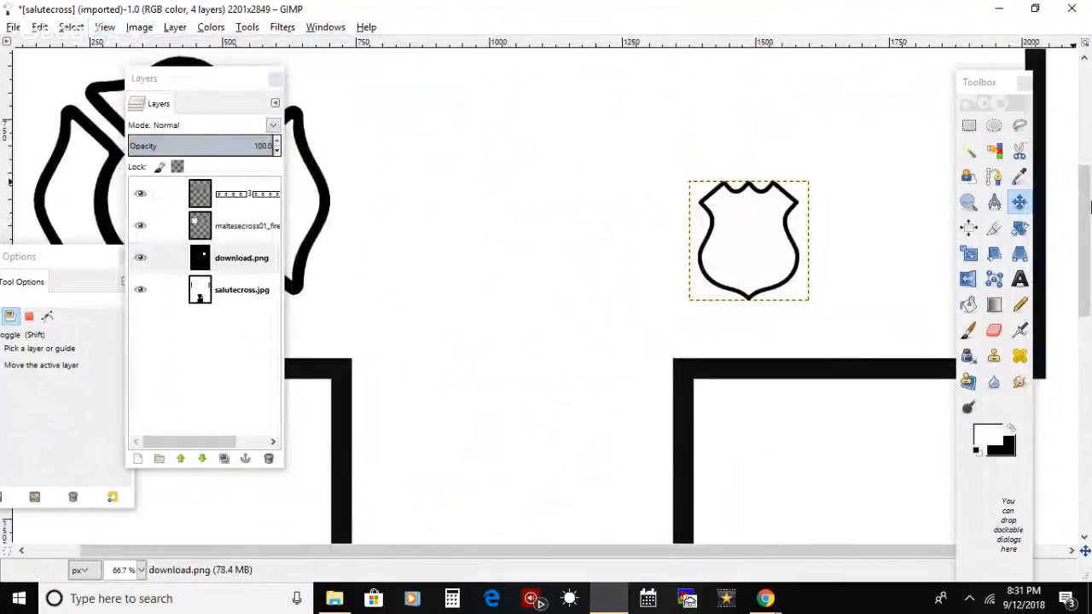
drag(1085, 196, 1085, 157)
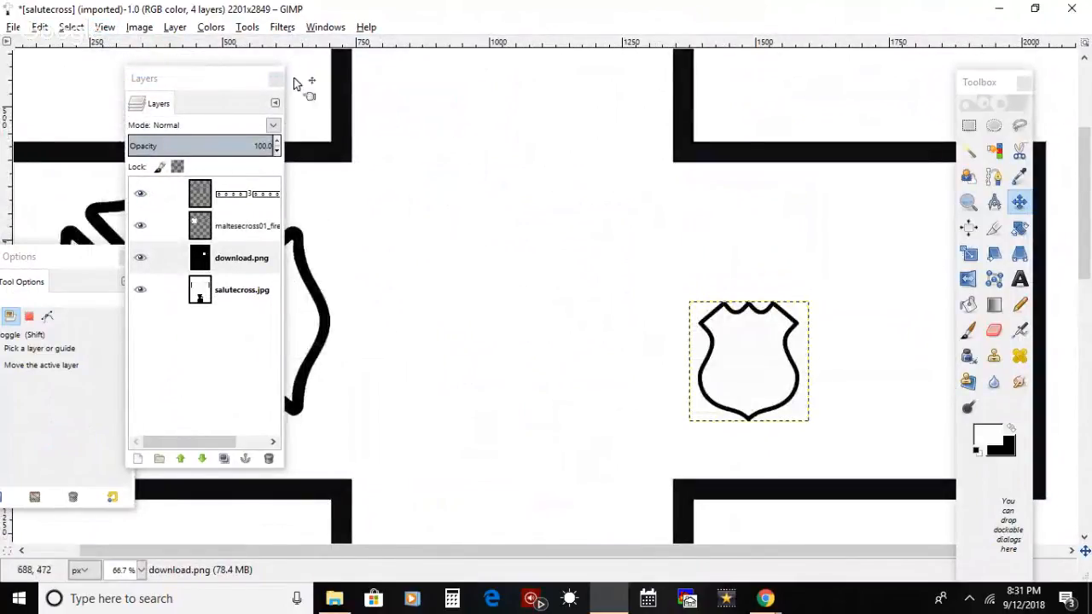
click(136, 27)
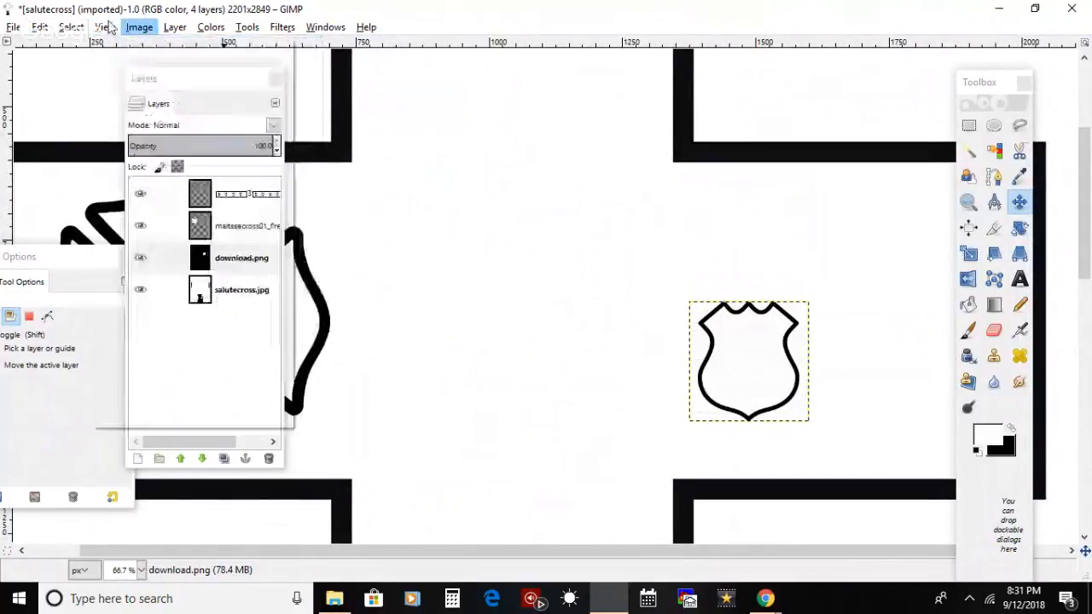
click(628, 231)
drag(966, 83, 513, 75)
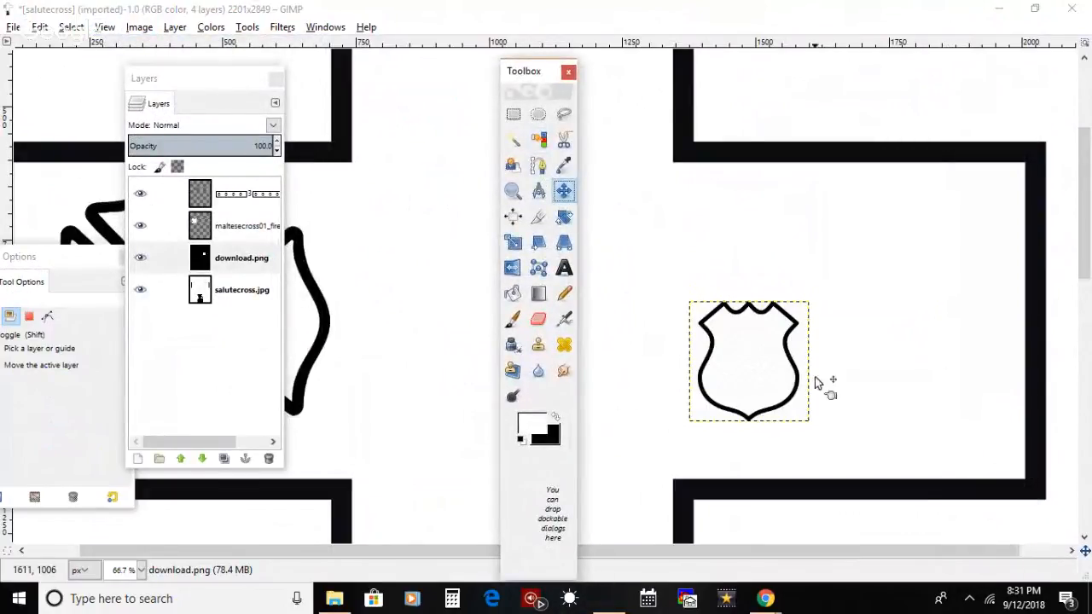
drag(802, 384, 904, 326)
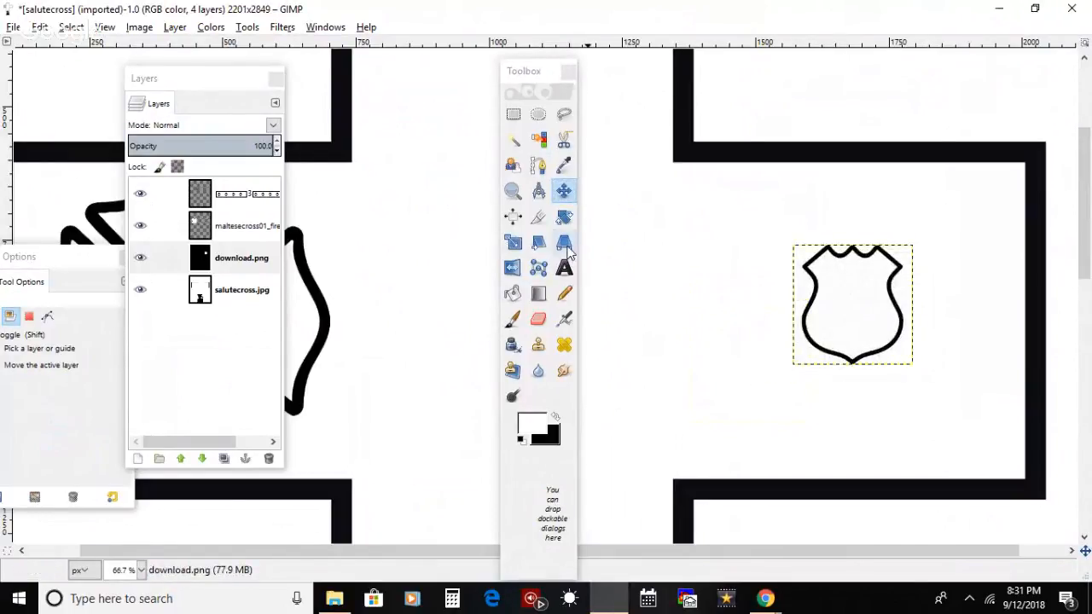
Step: Scale the shield layer up to about 539 px tall and centre it within the cross's right arm
click(513, 245)
click(838, 314)
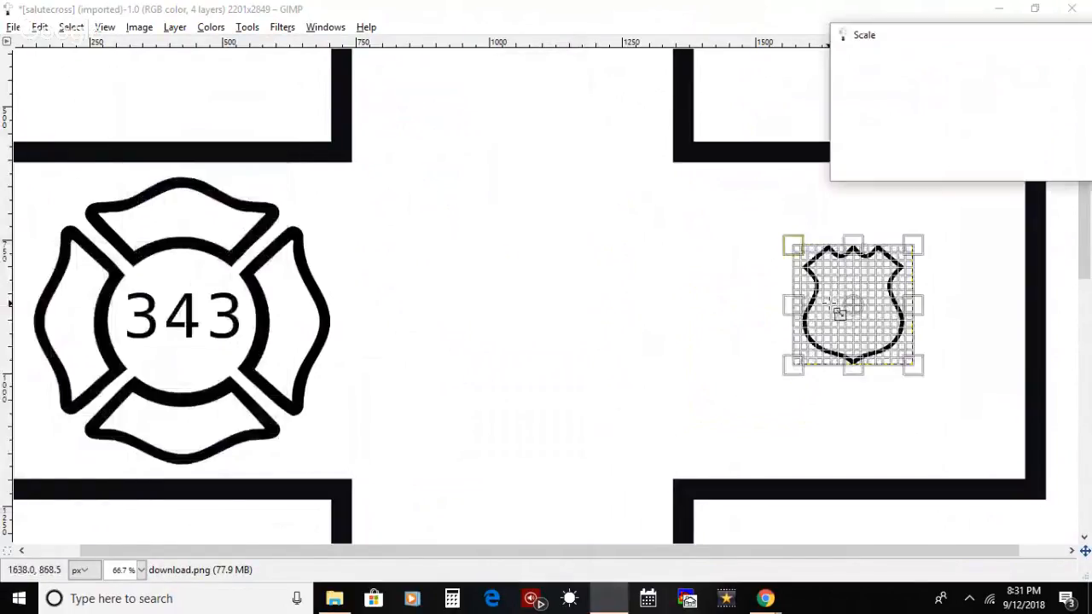
drag(839, 314, 753, 245)
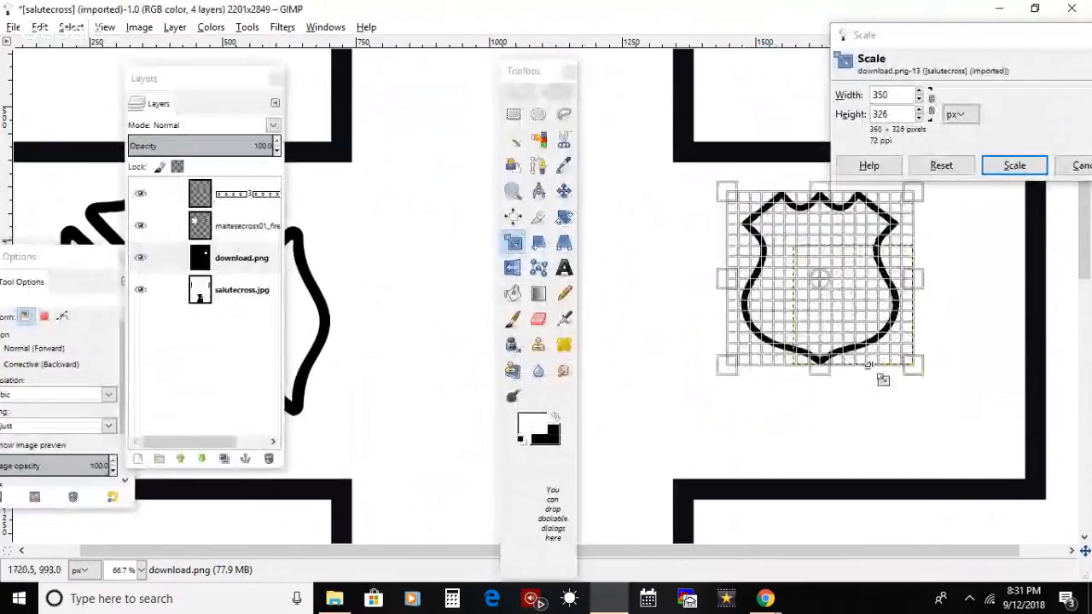
drag(868, 365, 965, 478)
mouse_move(753, 243)
mouse_down()
mouse_move(728, 229)
mouse_move(738, 228)
mouse_up()
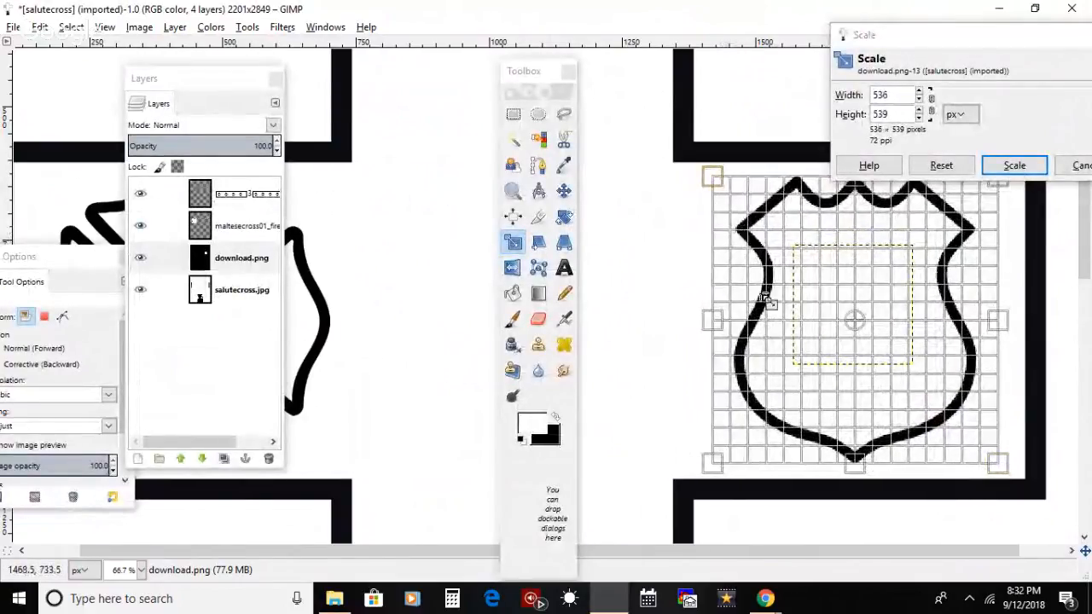
drag(929, 369, 924, 370)
key(Return)
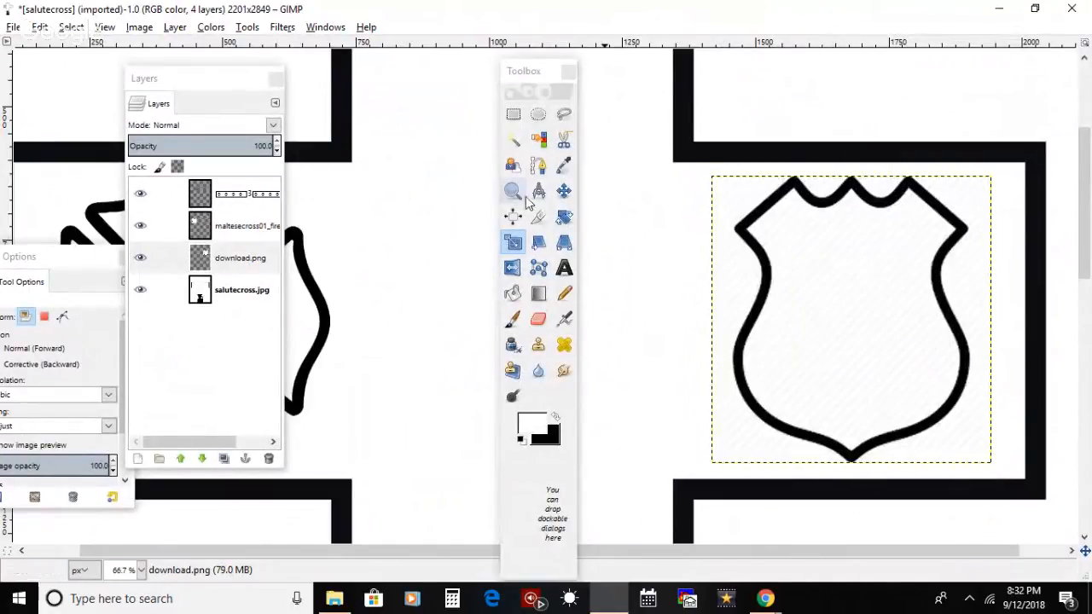
click(568, 194)
drag(898, 358, 910, 361)
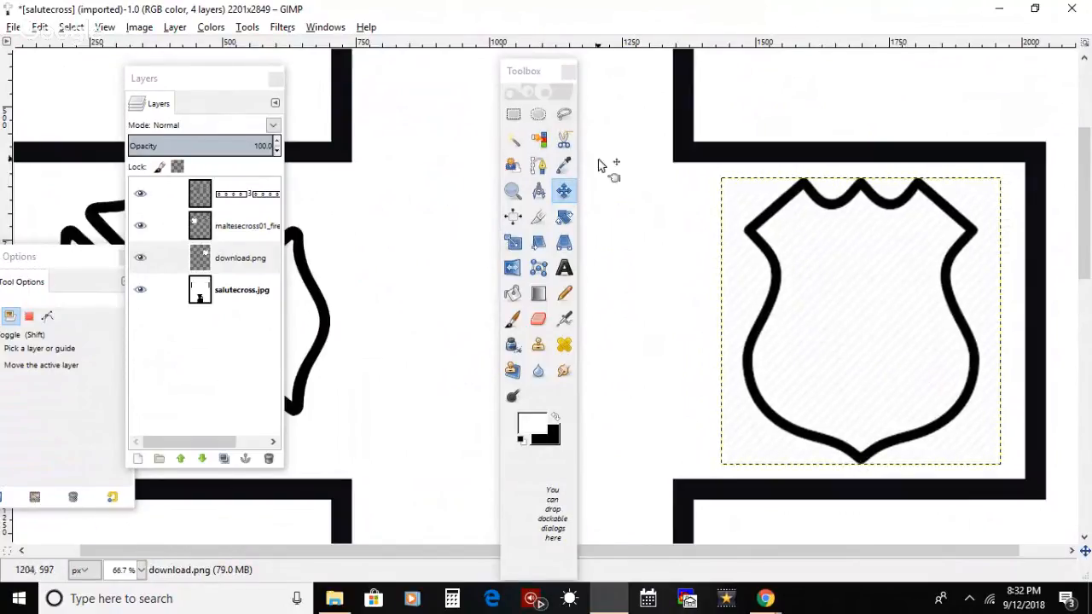
Step: Select the hatched background outside and inside the shield outline with Fuzzy Select
click(515, 141)
click(978, 318)
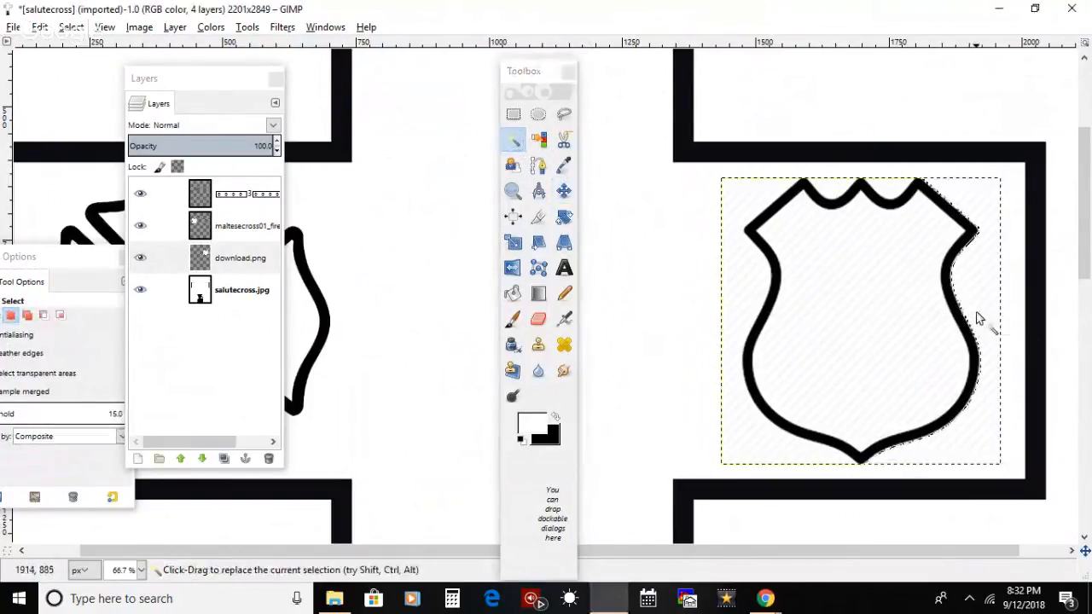
shift+click(761, 278)
drag(853, 192, 893, 200)
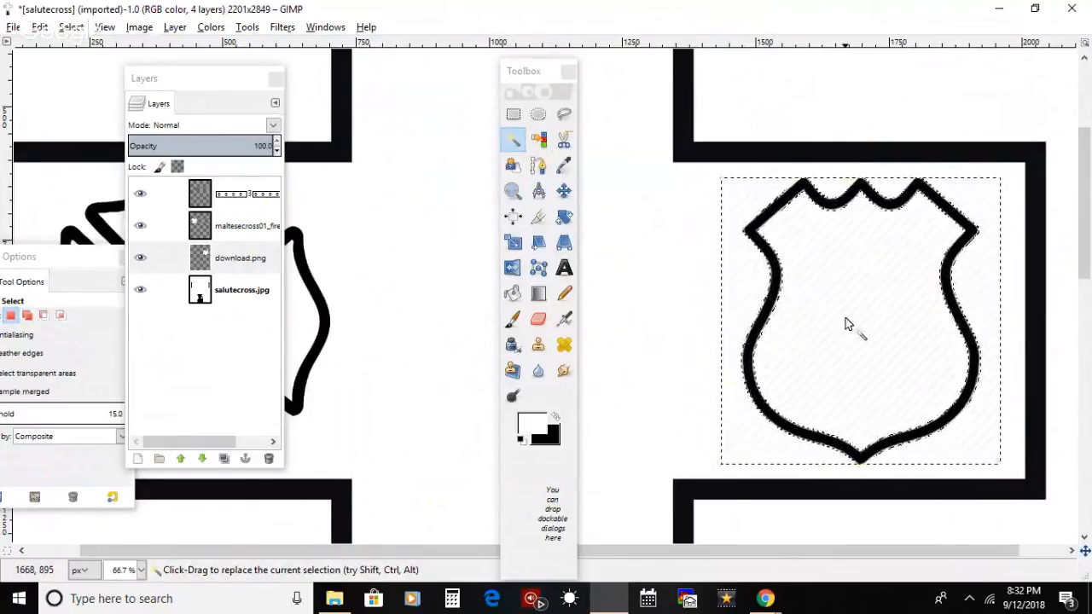
Step: Paint out the shield's selected hatched background in white with a 2. Hardness 100 brush sized 220.64, and clear the selection
click(513, 320)
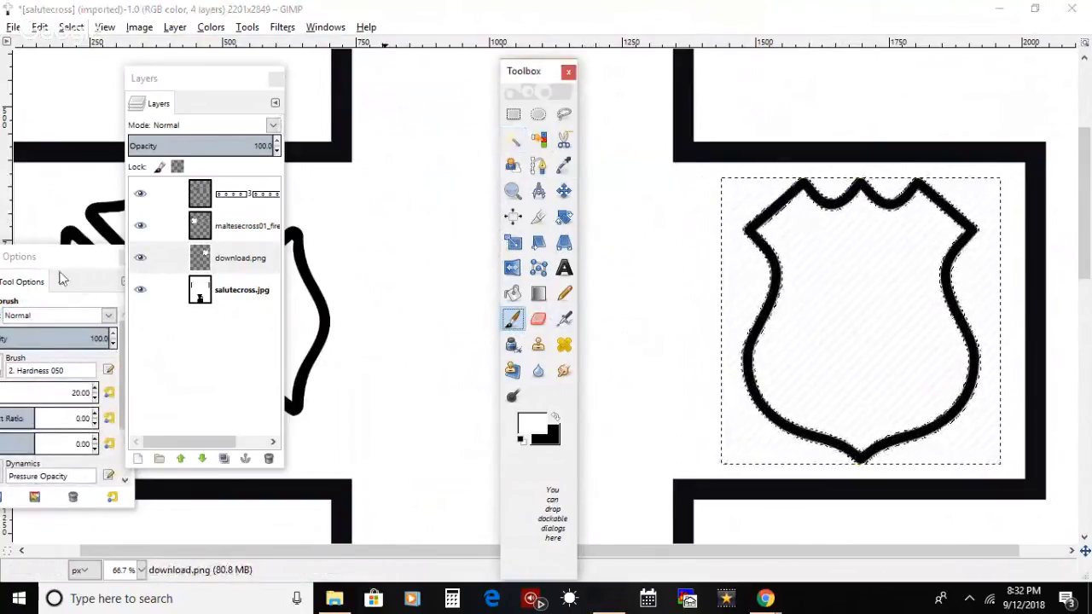
drag(34, 256, 132, 203)
click(91, 340)
drag(92, 341, 100, 340)
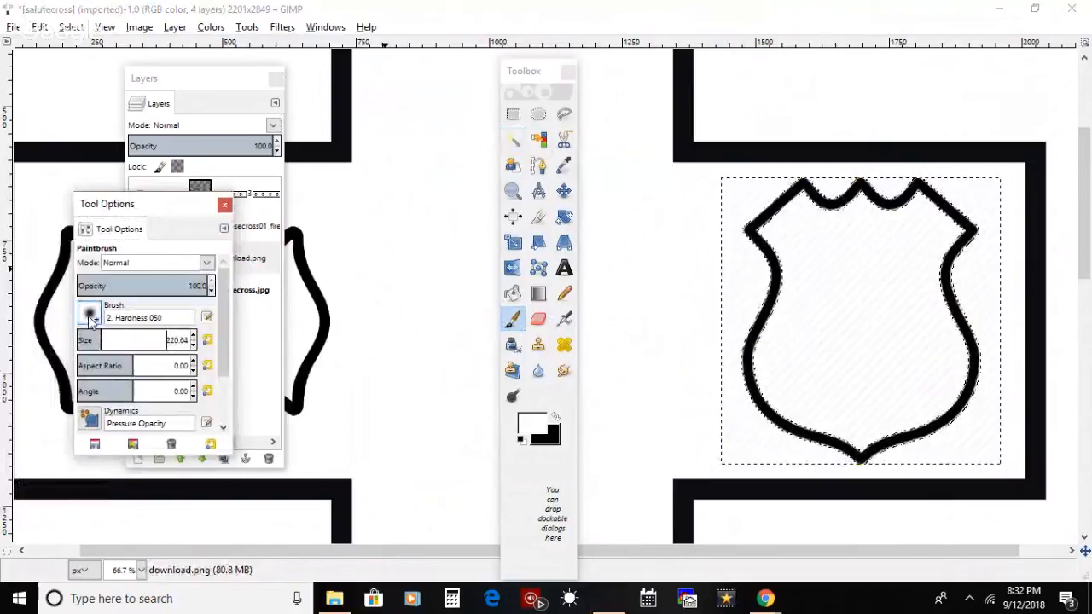
click(90, 315)
click(132, 359)
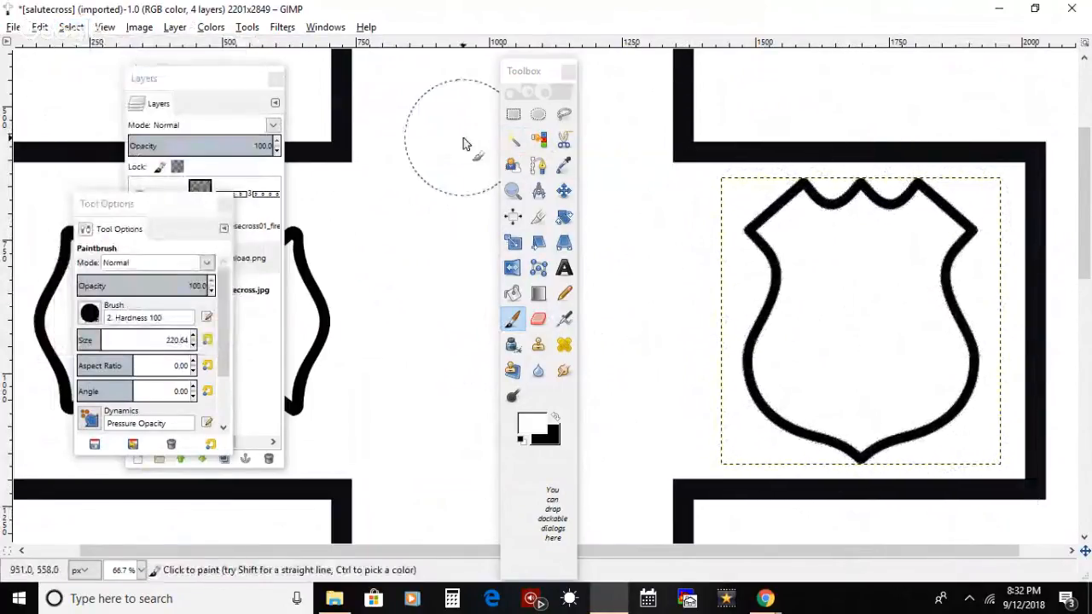
click(72, 26)
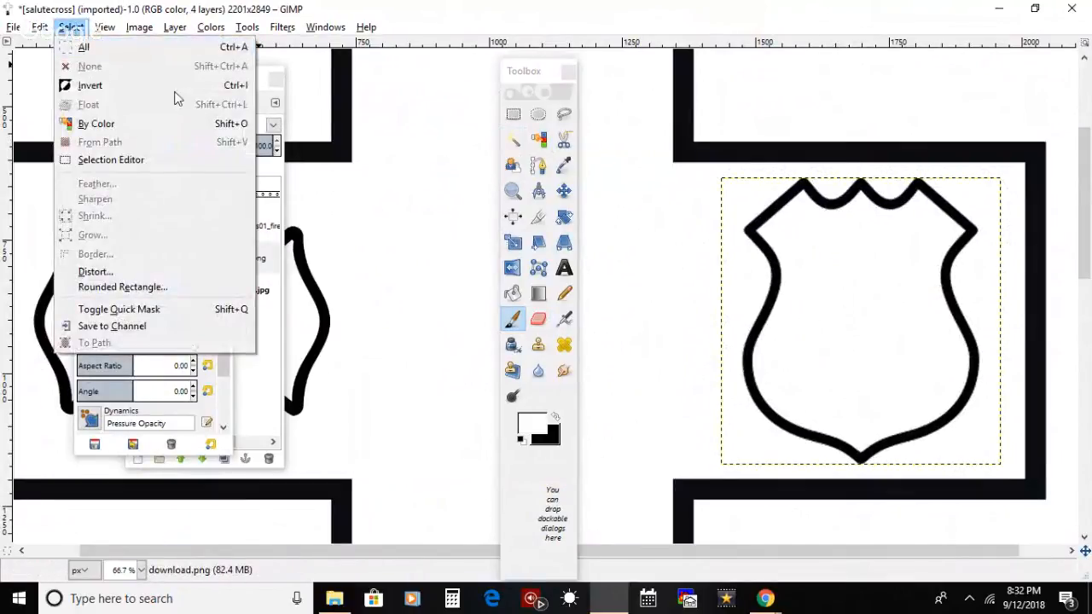
click(350, 170)
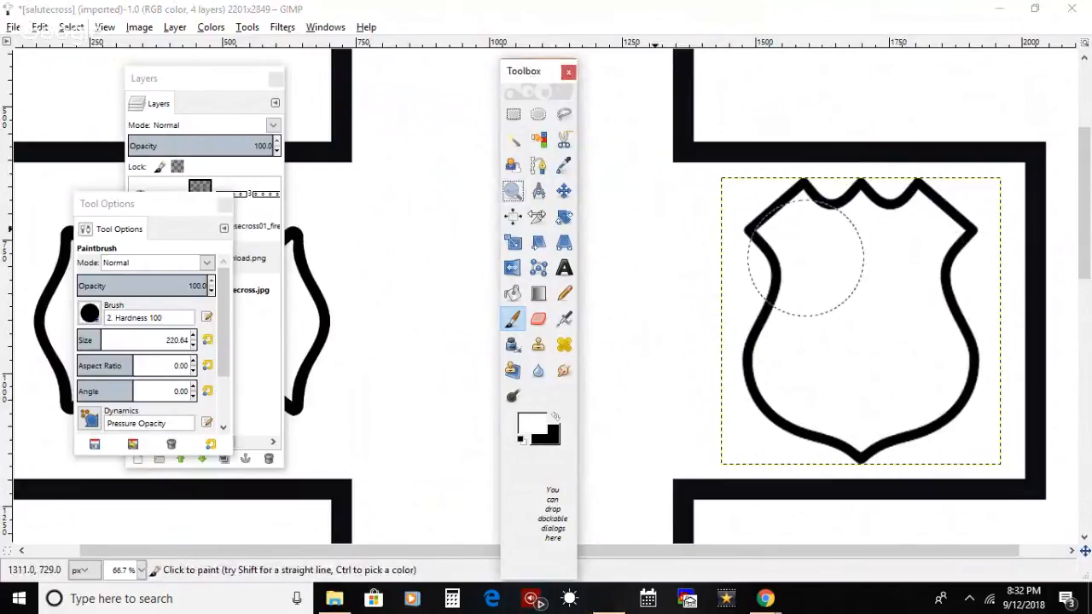
Step: Outline a thin diagonal strip across the shield's border just below its upper left corner with Free Select
click(512, 191)
click(893, 216)
click(901, 218)
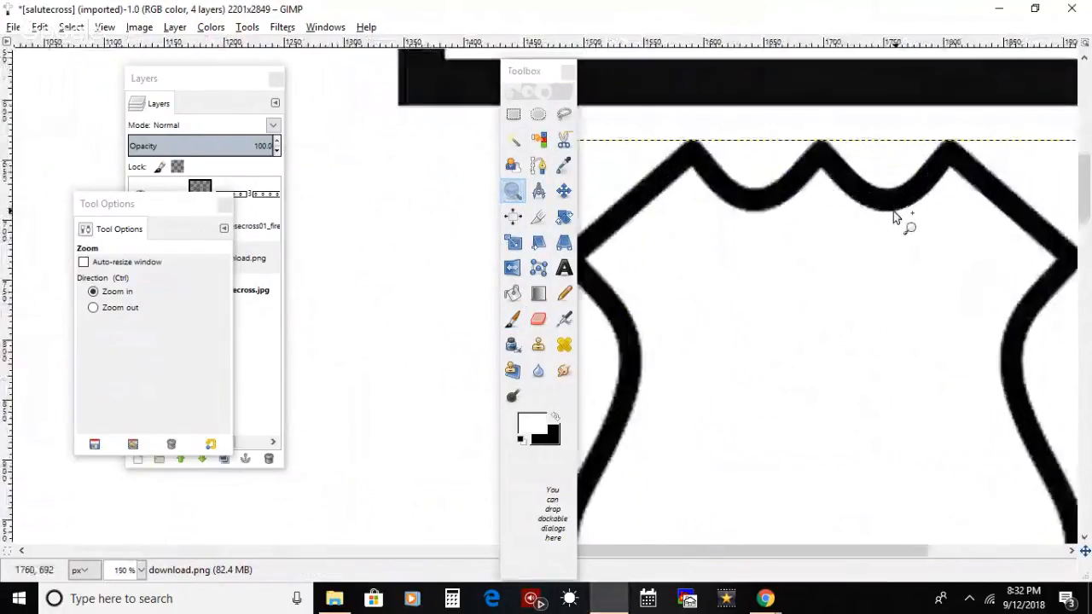
drag(544, 71, 413, 94)
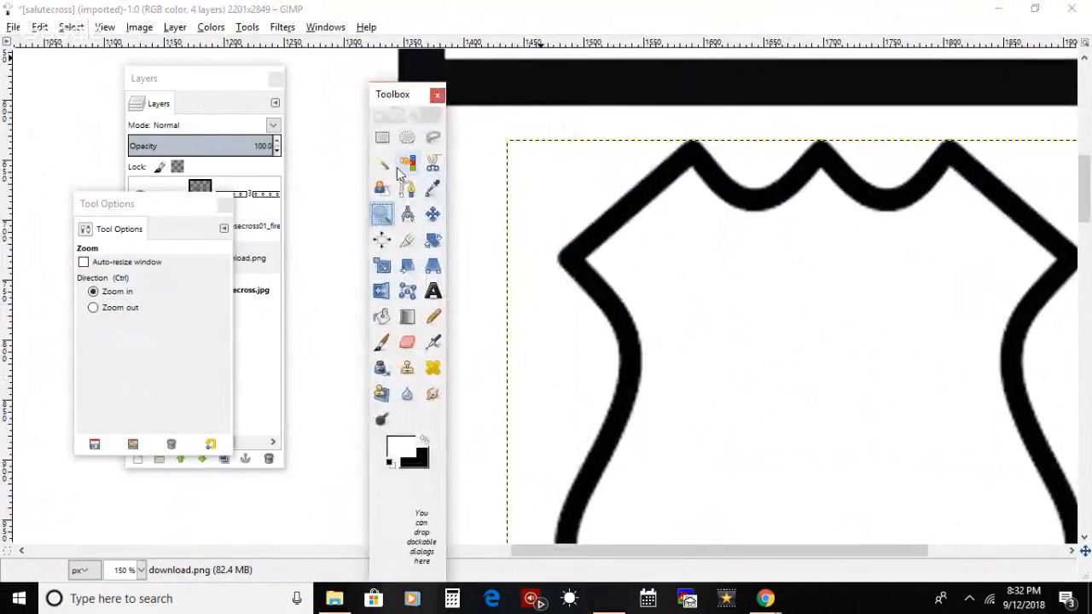
click(433, 138)
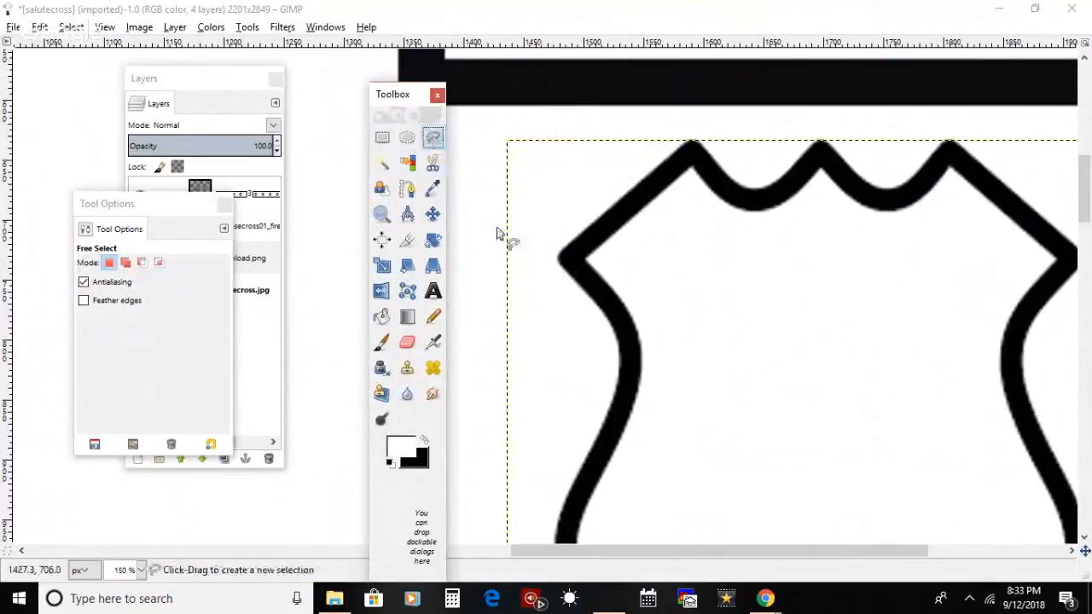
click(596, 249)
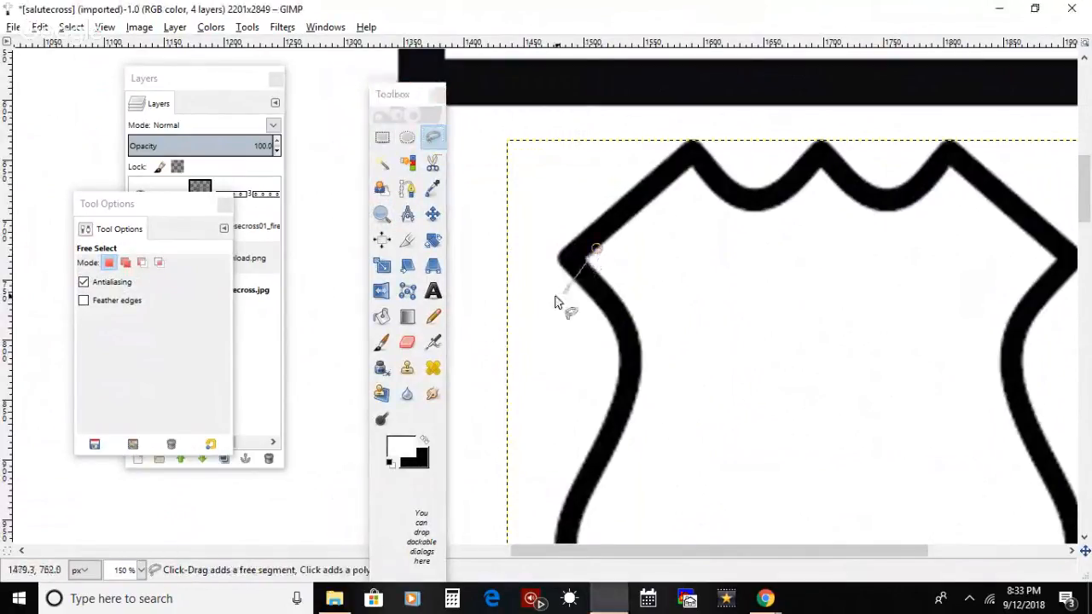
click(539, 301)
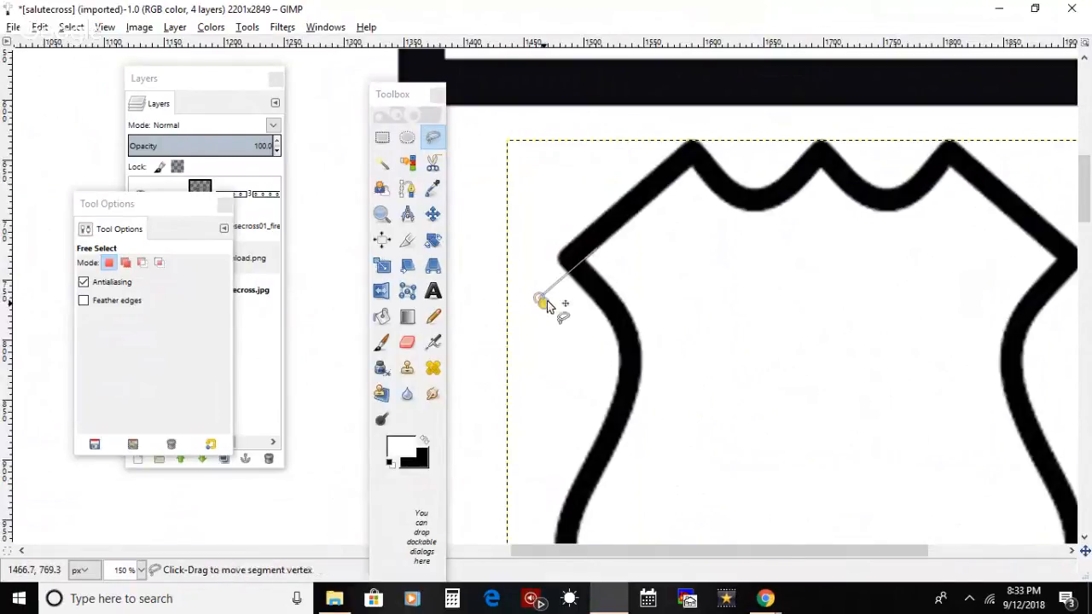
click(612, 249)
click(597, 249)
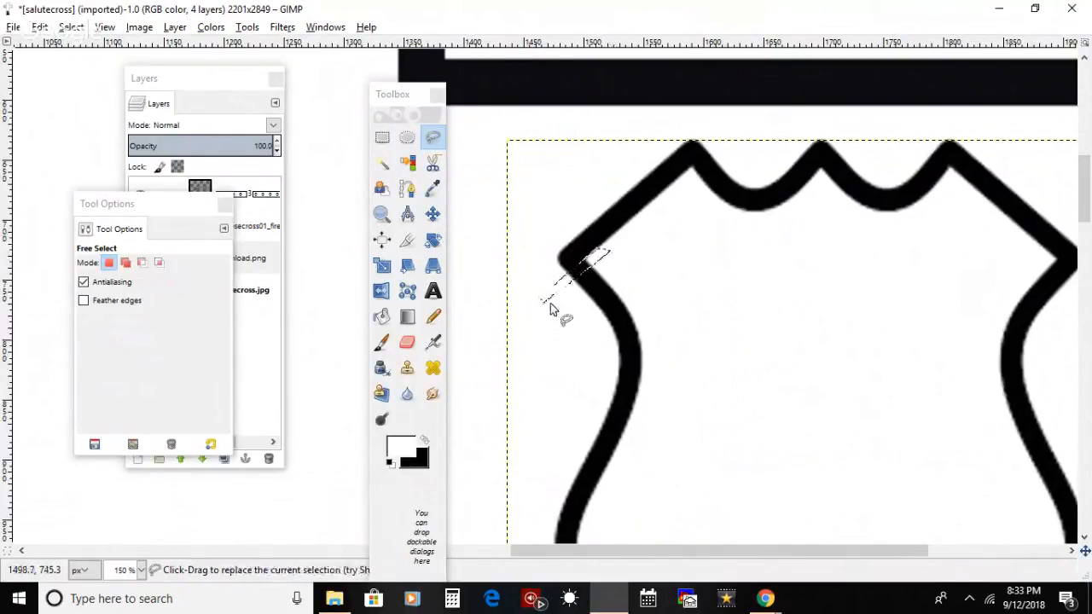
Step: Paint the selected strip white to cut a gap in the shield's left border, and clear the selection
click(390, 344)
mouse_move(616, 215)
mouse_down()
mouse_move(555, 240)
mouse_move(577, 231)
mouse_up()
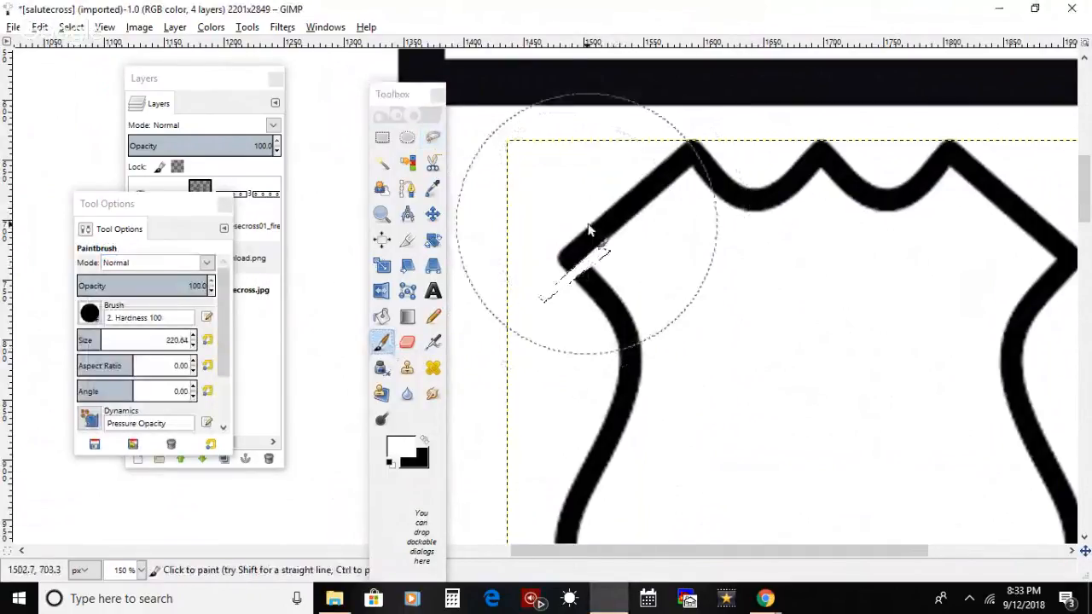
key(shift+ctrl+a)
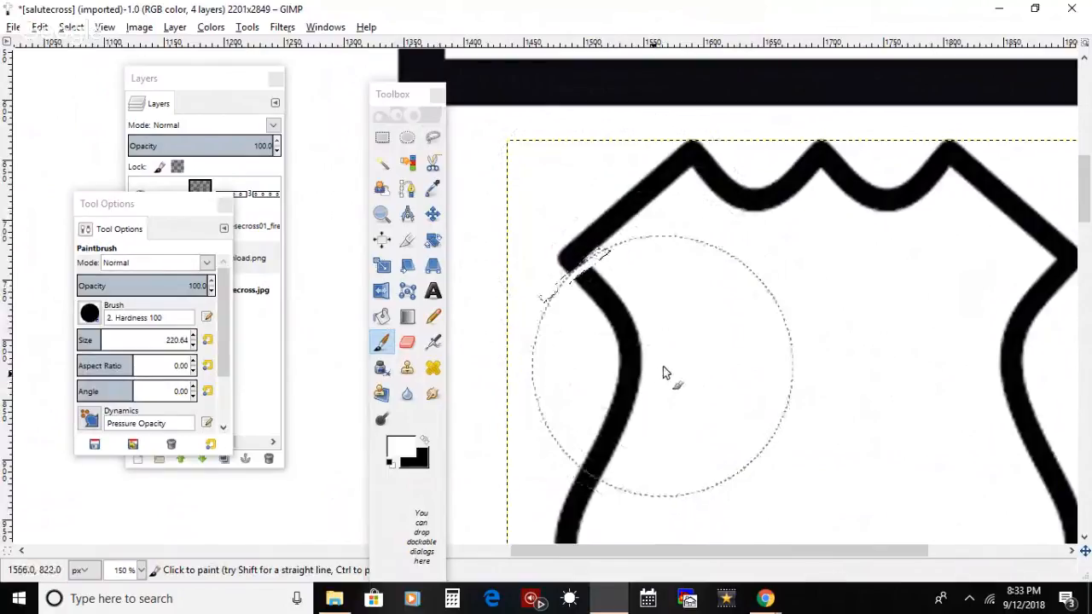
key(ctrl+z)
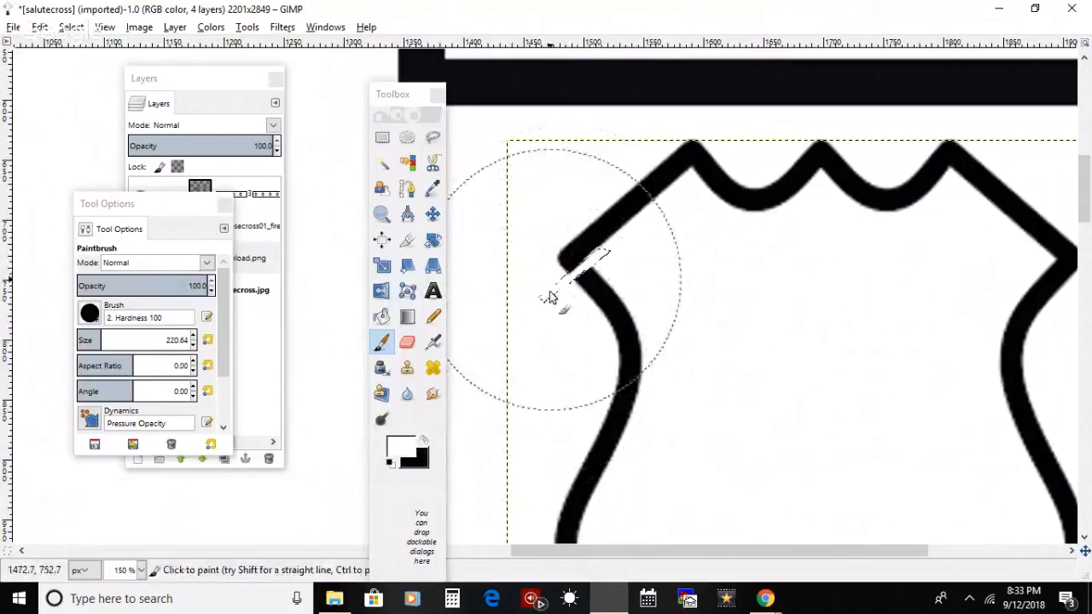
click(71, 28)
click(86, 66)
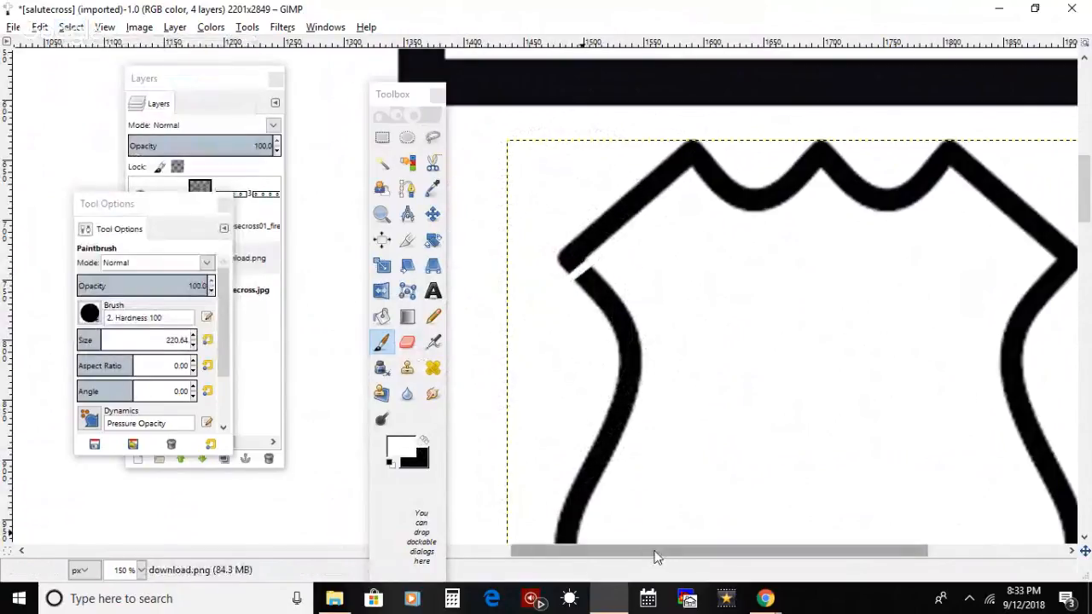
Step: Outline a matching thin diagonal strip across the shield's border just below its upper right corner with Free Select
drag(650, 552, 776, 556)
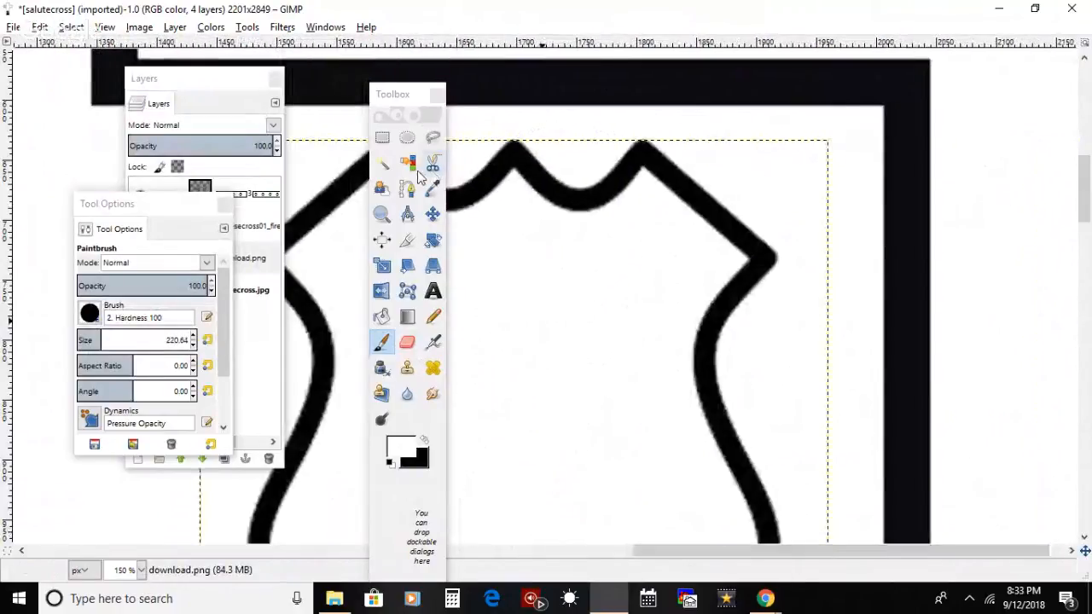
click(433, 137)
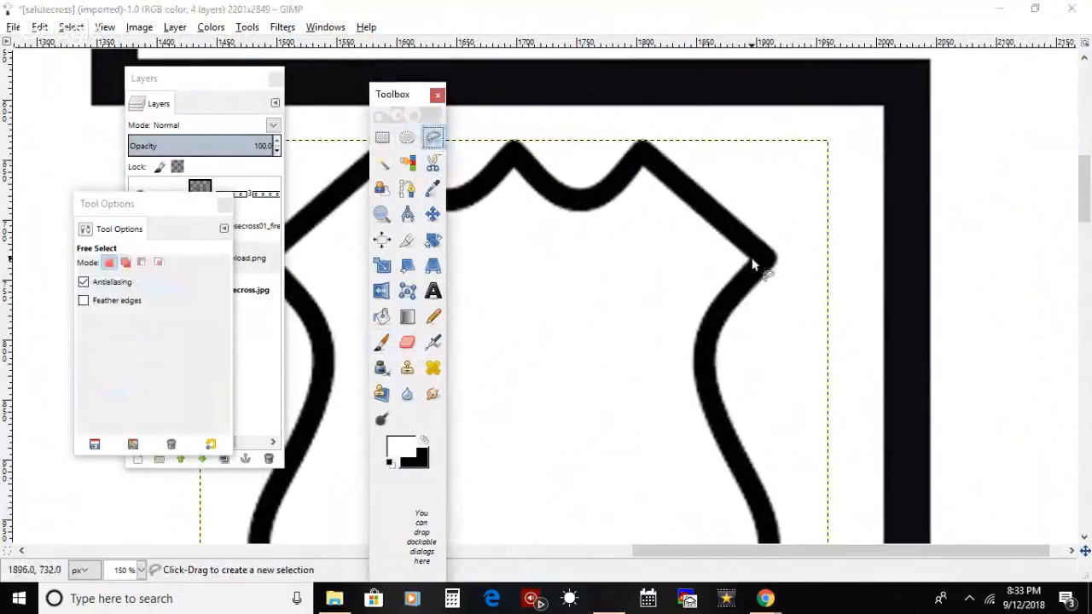
click(747, 255)
click(787, 288)
click(784, 295)
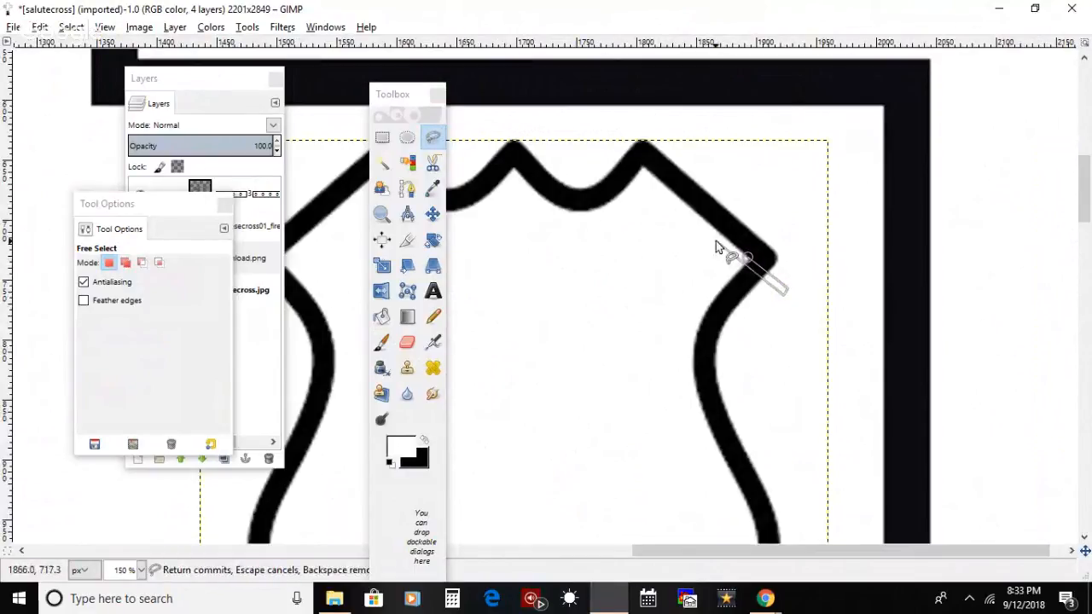
key(Return)
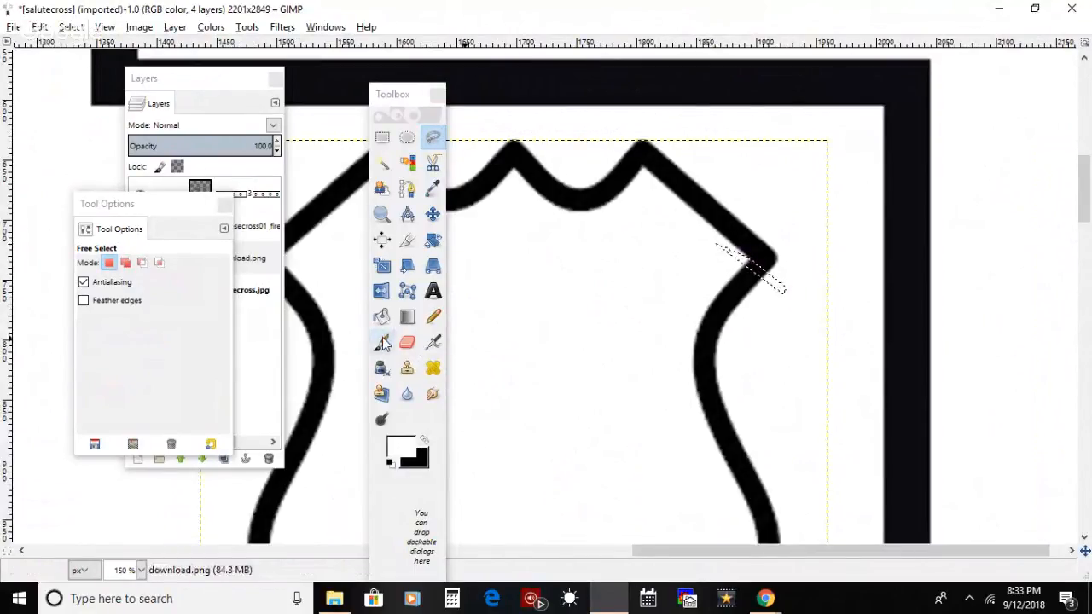
Step: Paint the selected strip white to cut a gap in the shield's right border, and clear the selection
key(p)
click(759, 288)
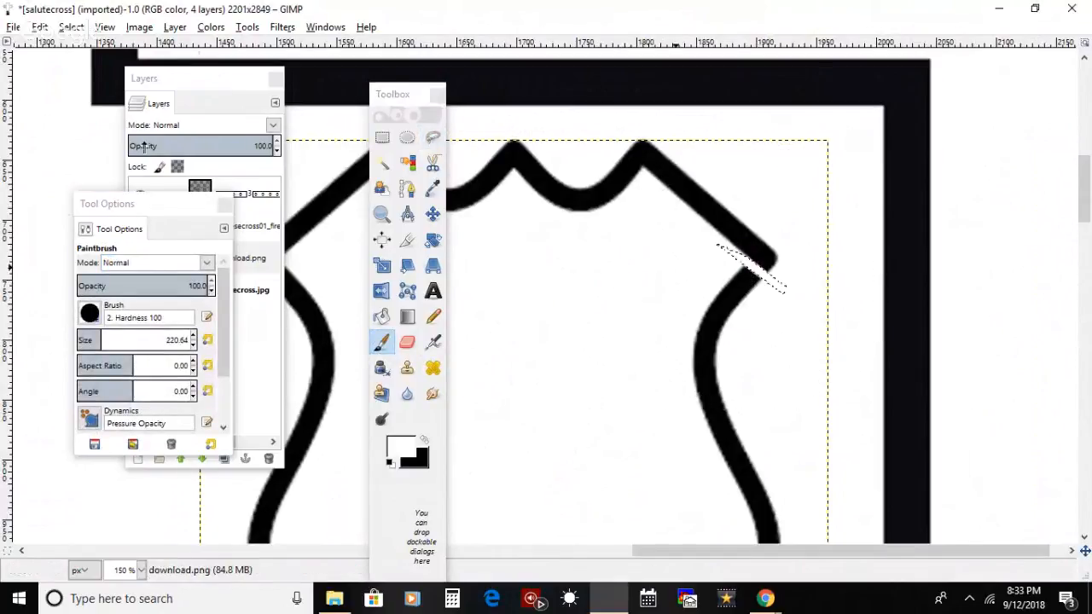
click(73, 29)
click(90, 65)
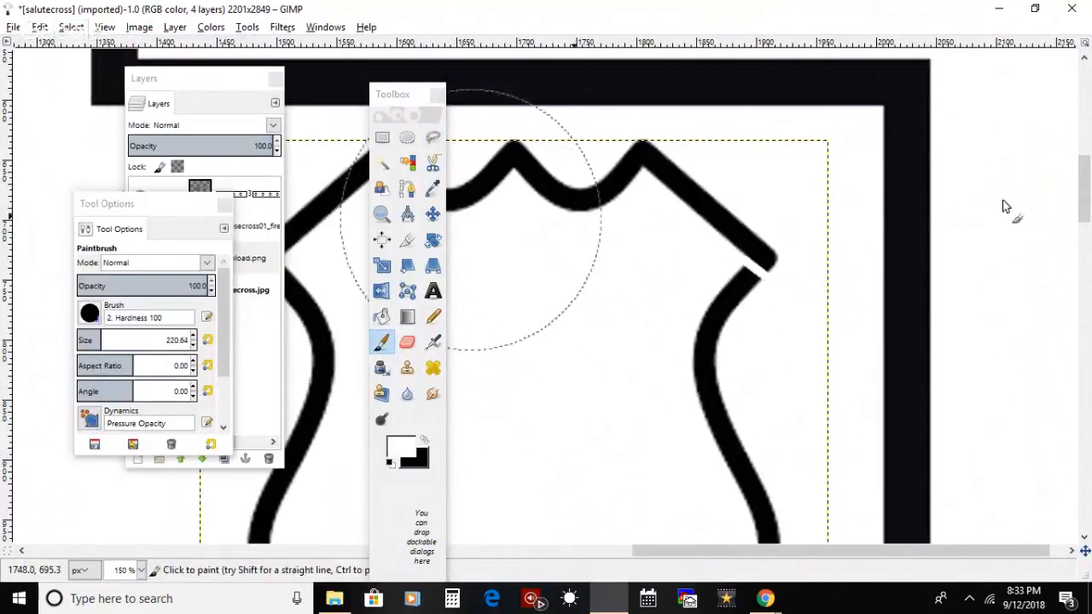
Step: Create a text box about 261 × 277 px inside the shield and enter 71 in black
drag(1080, 203, 1085, 205)
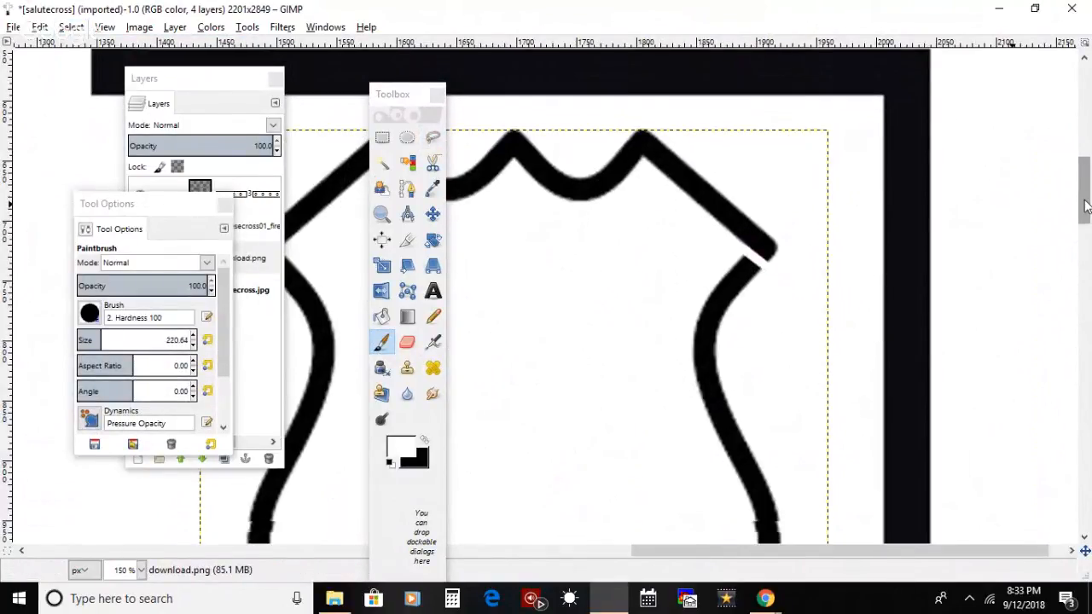
scroll(1085, 204, down, 2)
drag(416, 95, 73, 42)
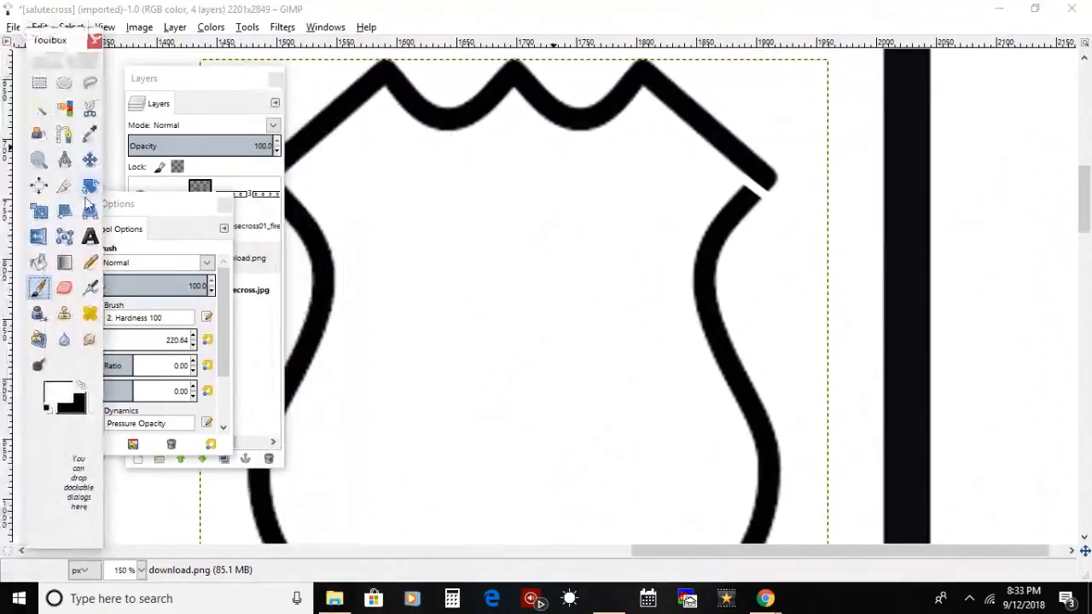
click(91, 238)
click(78, 388)
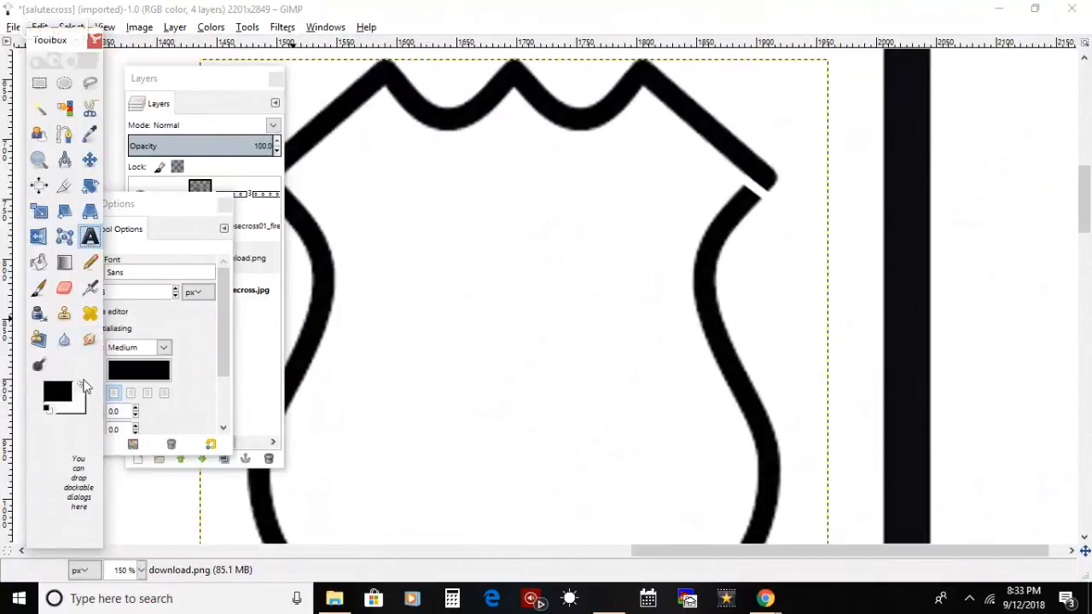
click(82, 388)
click(81, 389)
drag(352, 228, 665, 565)
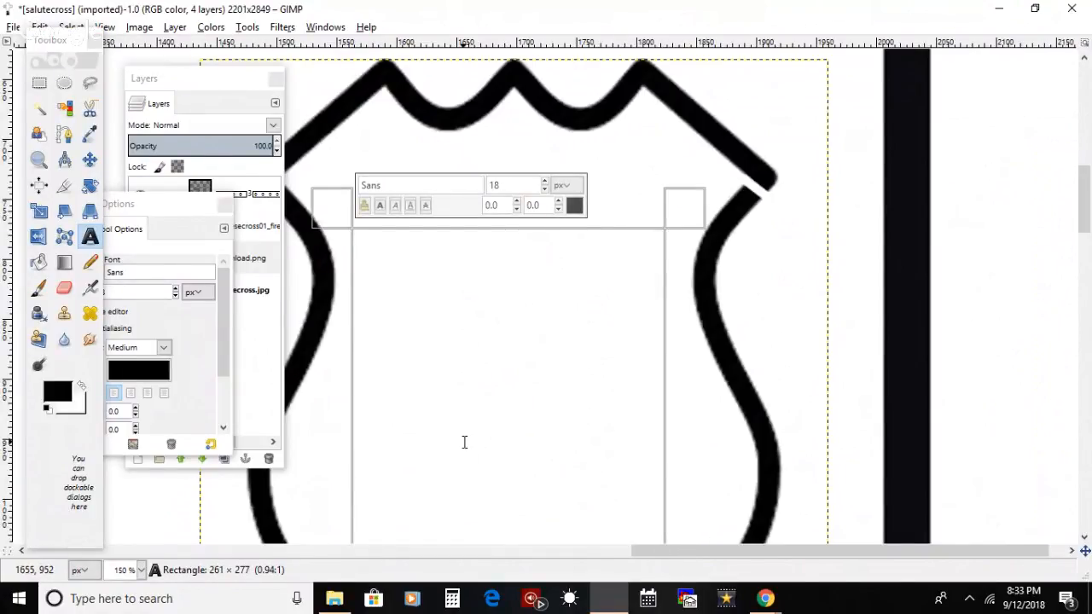
text(71)
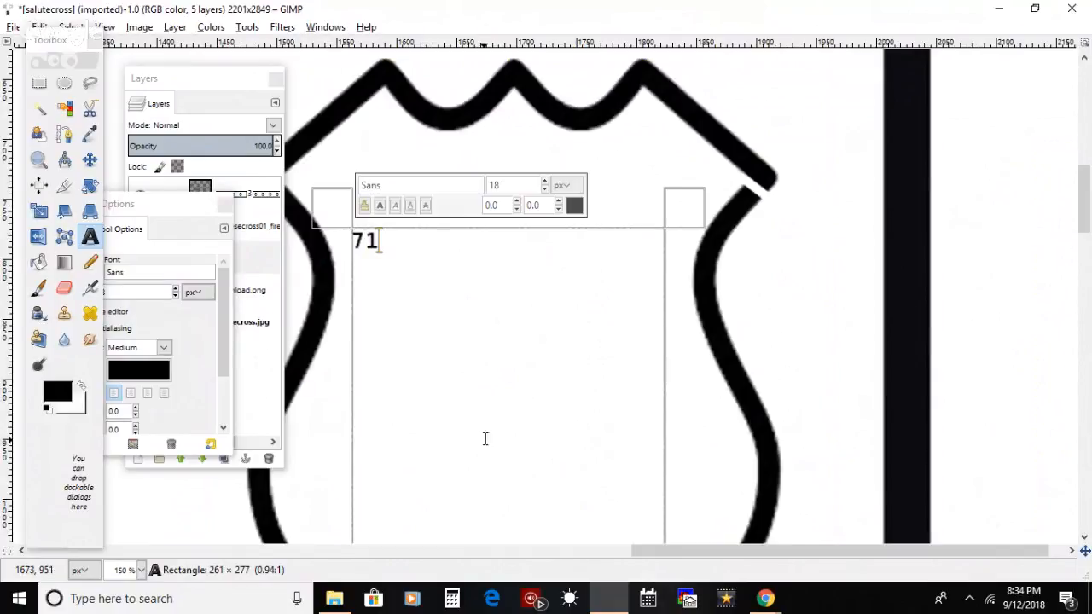
Step: Set the font size of the whole number 71 to 176 px
key(ctrl+a)
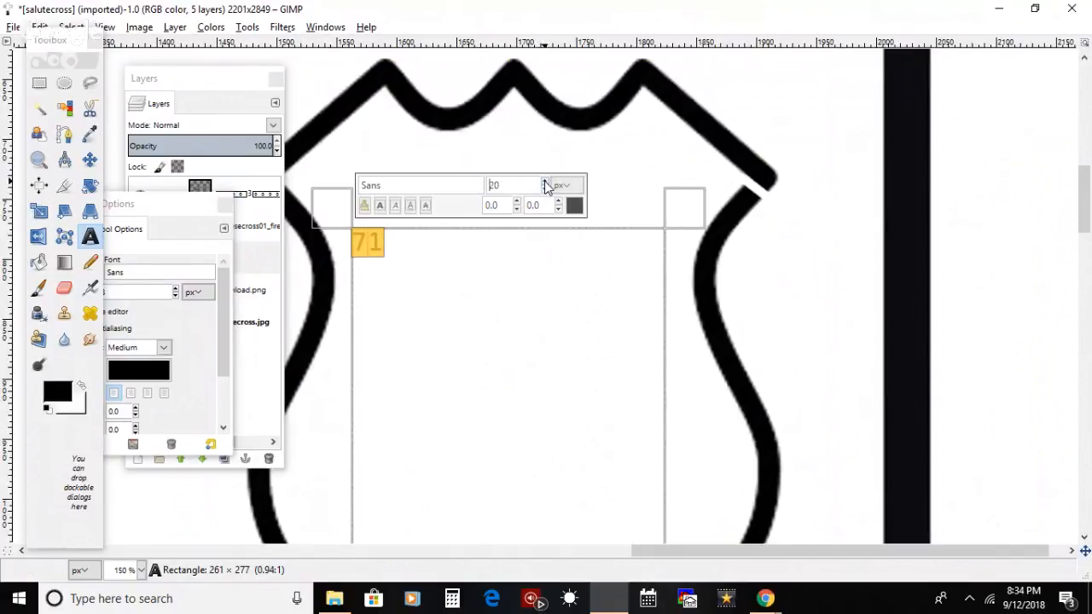
click(545, 182)
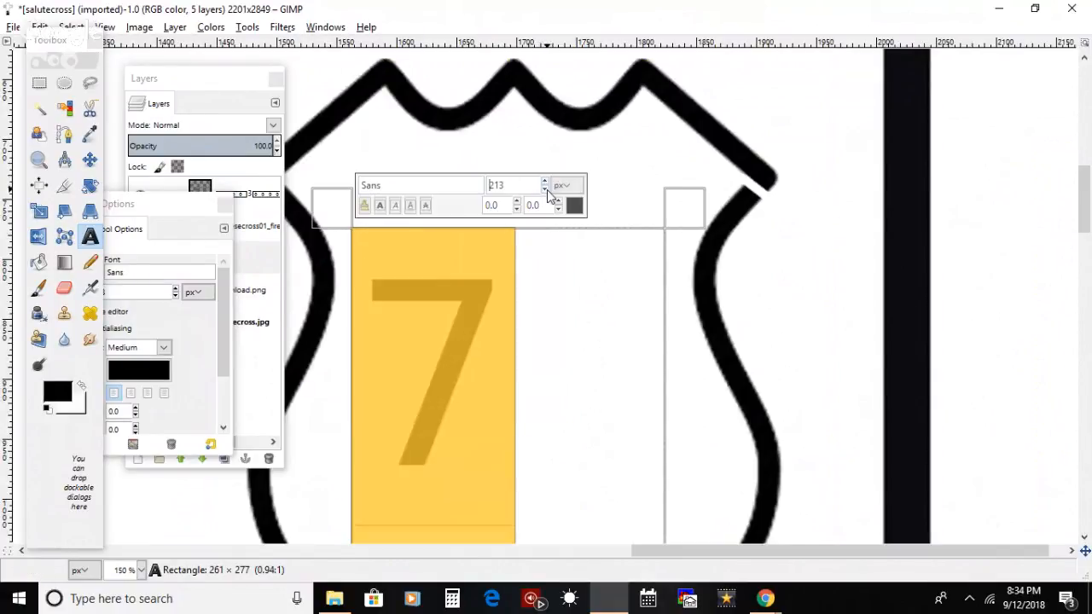
click(545, 189)
click(545, 189)
click(545, 189)
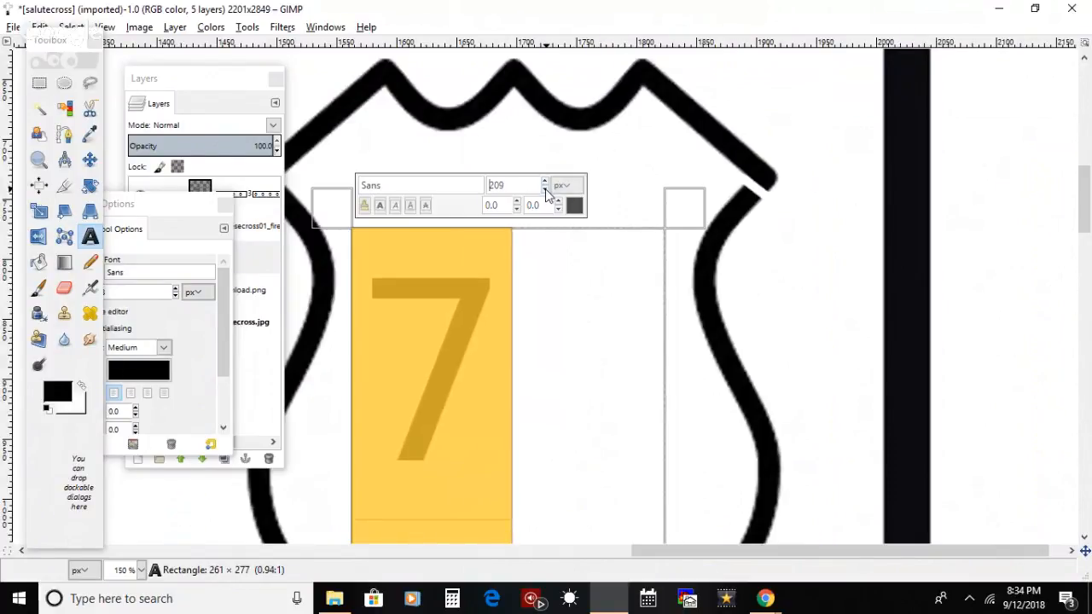
click(545, 189)
click(545, 189)
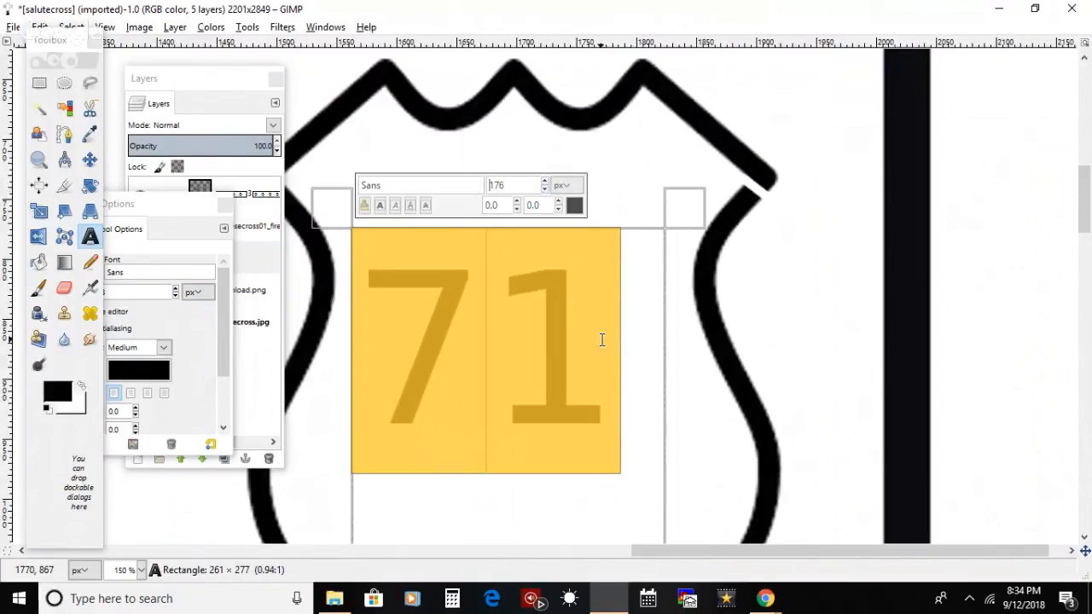
Step: Try bold formatting on the whole number 71
double_click(608, 375)
click(380, 206)
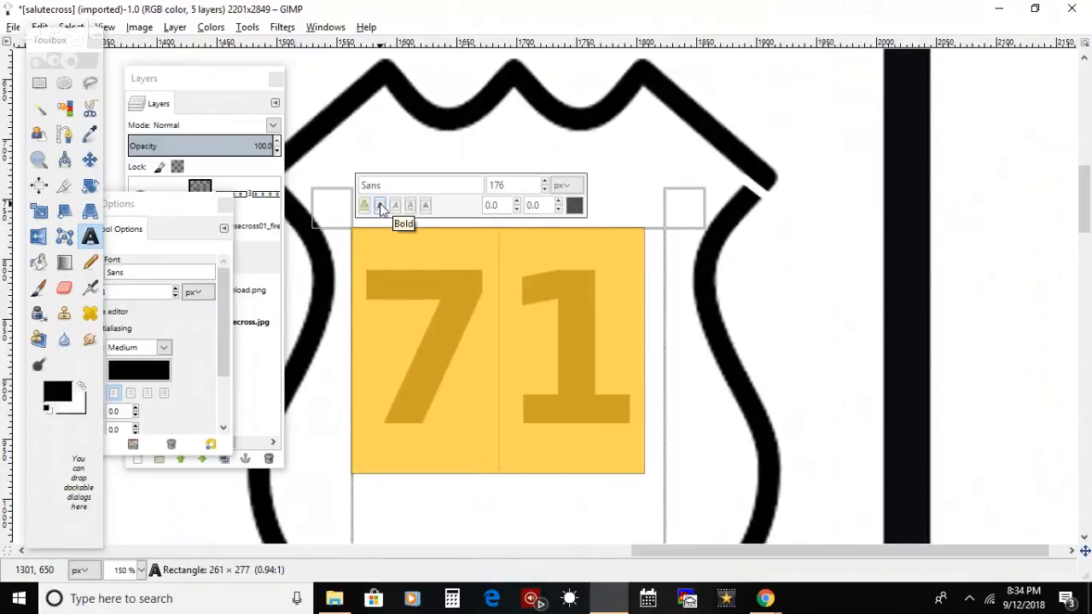
click(381, 208)
click(609, 394)
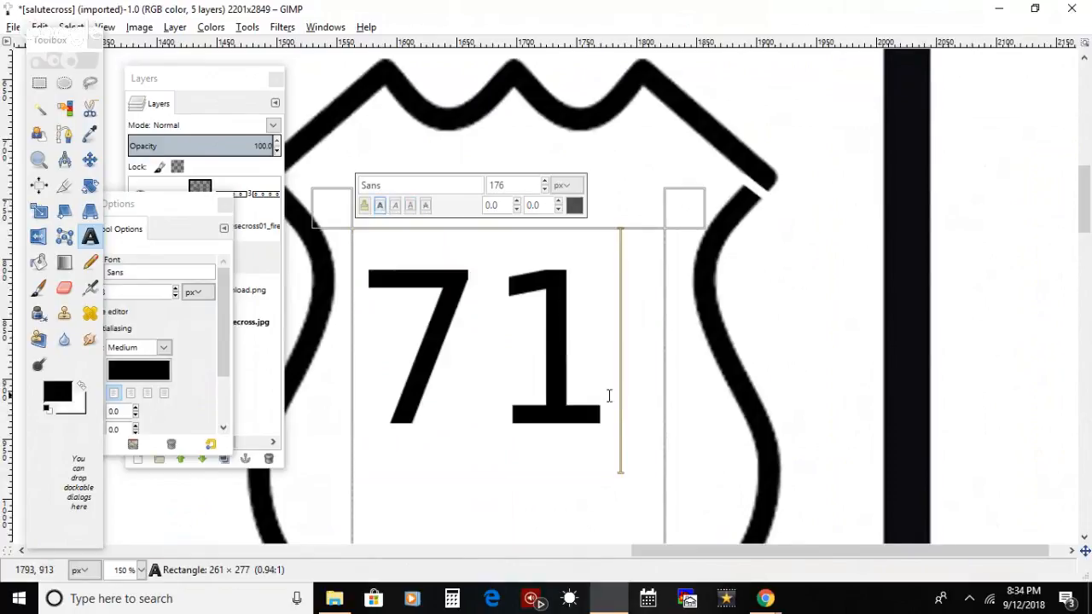
double_click(456, 380)
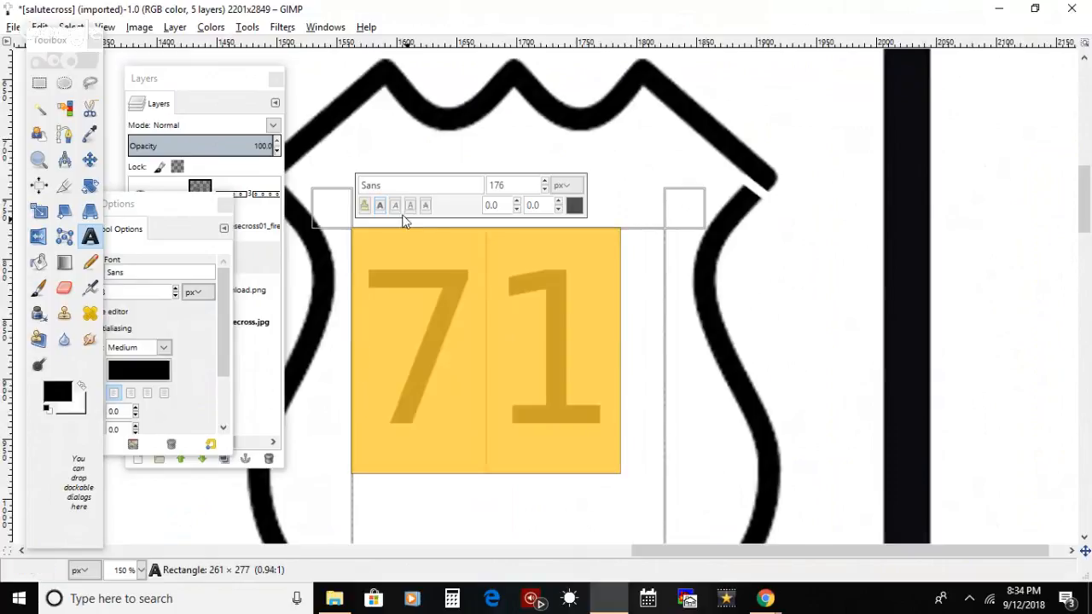
Step: Insert a space in front of 71 and move the text layer slightly to the right and up inside the shield
click(405, 416)
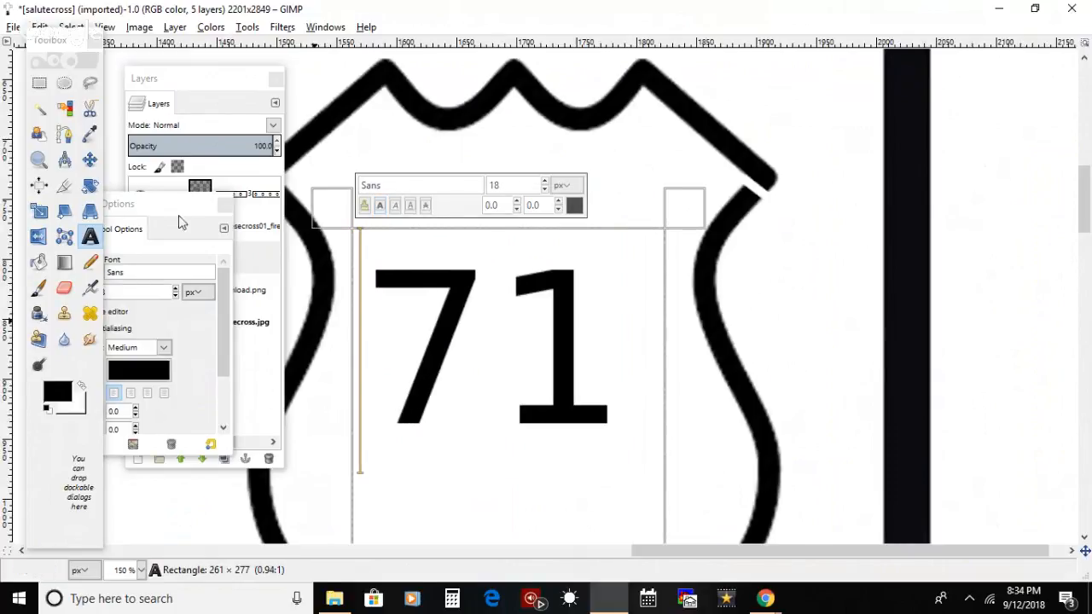
click(90, 158)
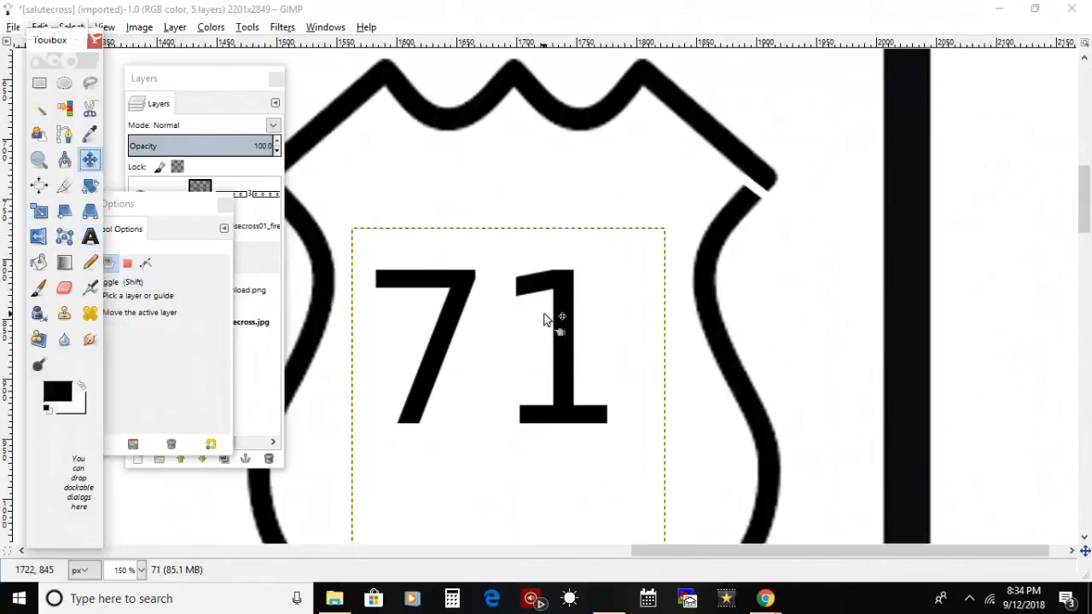
drag(566, 391, 577, 387)
drag(576, 384, 591, 380)
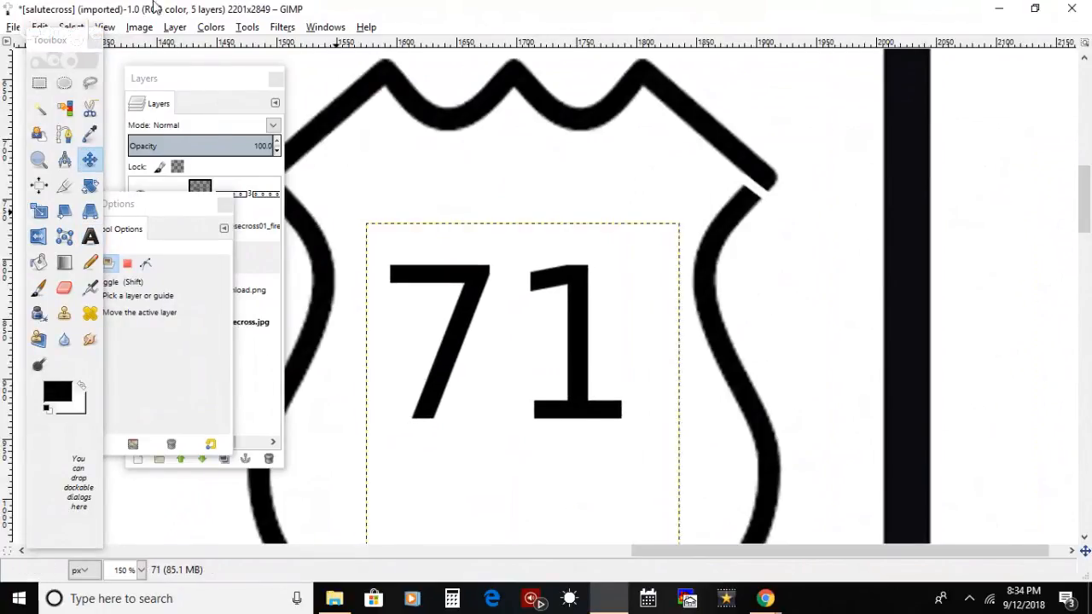
Step: Nudge the 71 text layer until it sits centred between the sides of the shield
click(105, 27)
mouse_move(256, 78)
click(388, 134)
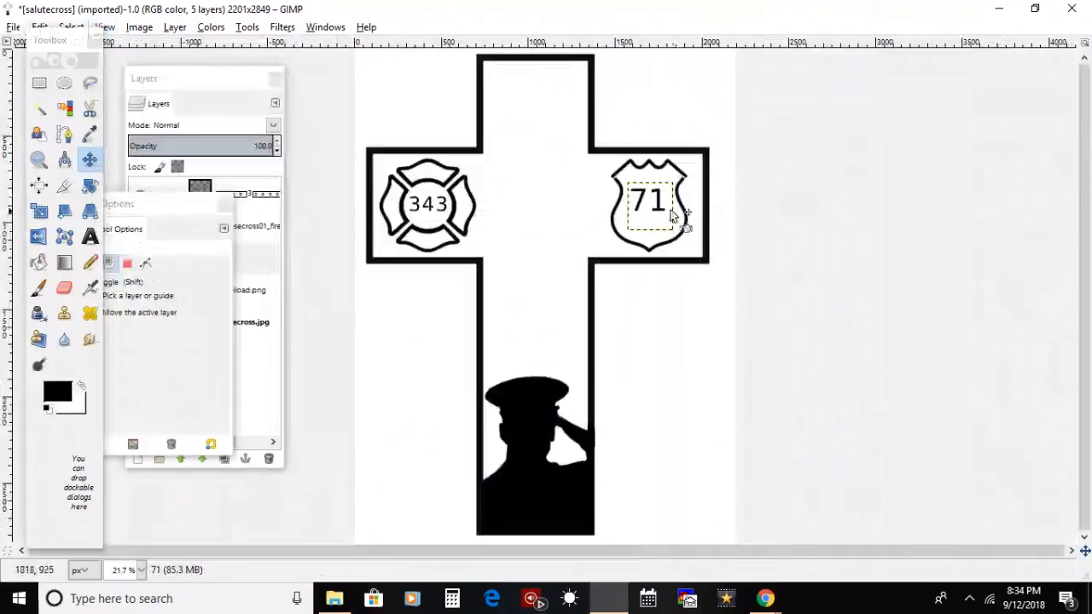
click(662, 214)
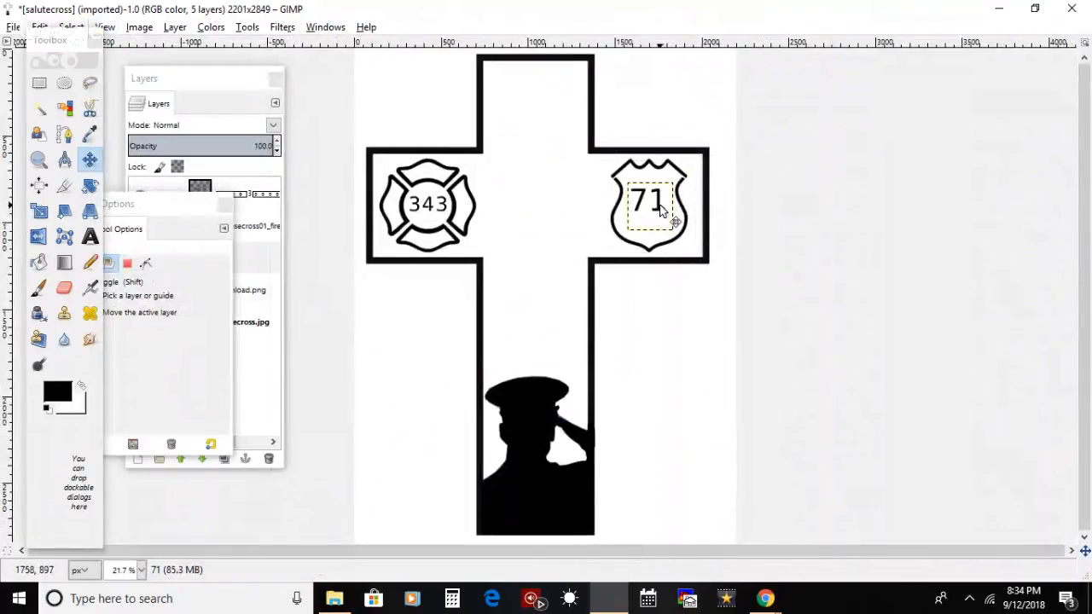
drag(661, 211, 662, 209)
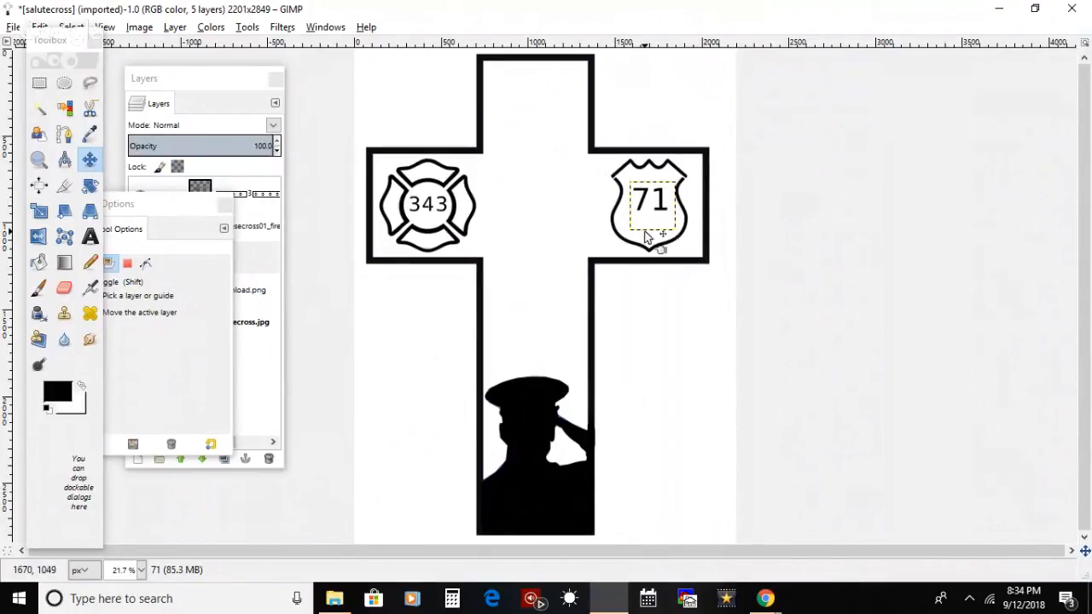
drag(663, 214, 664, 215)
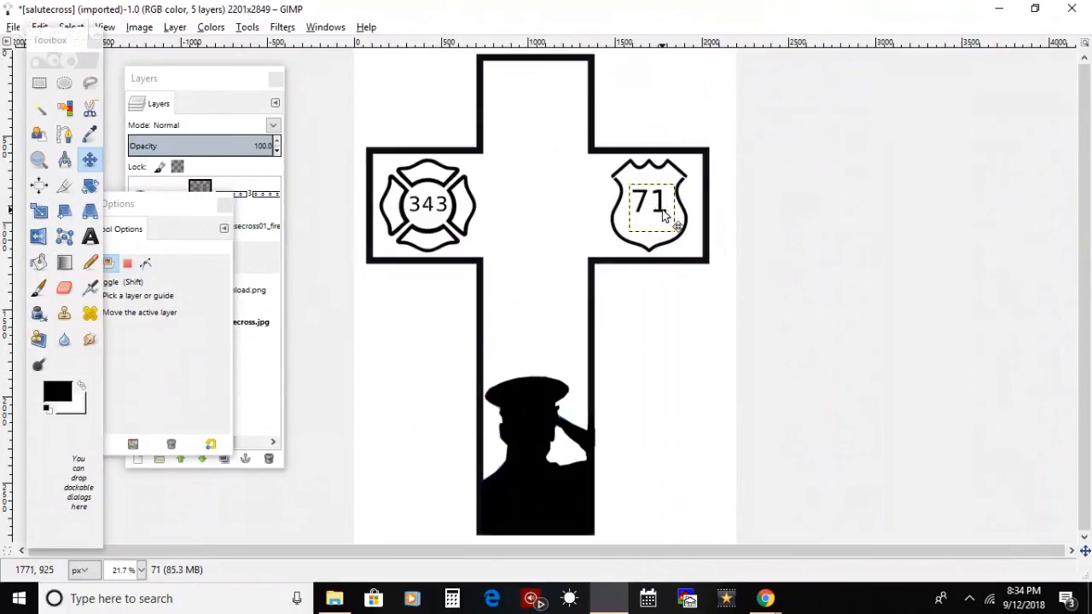
Step: On the salutecross.jpg layer, select a rectangle of about 600 × 884 px around the saluting silhouette, between the inner edges of the cross's border
click(249, 322)
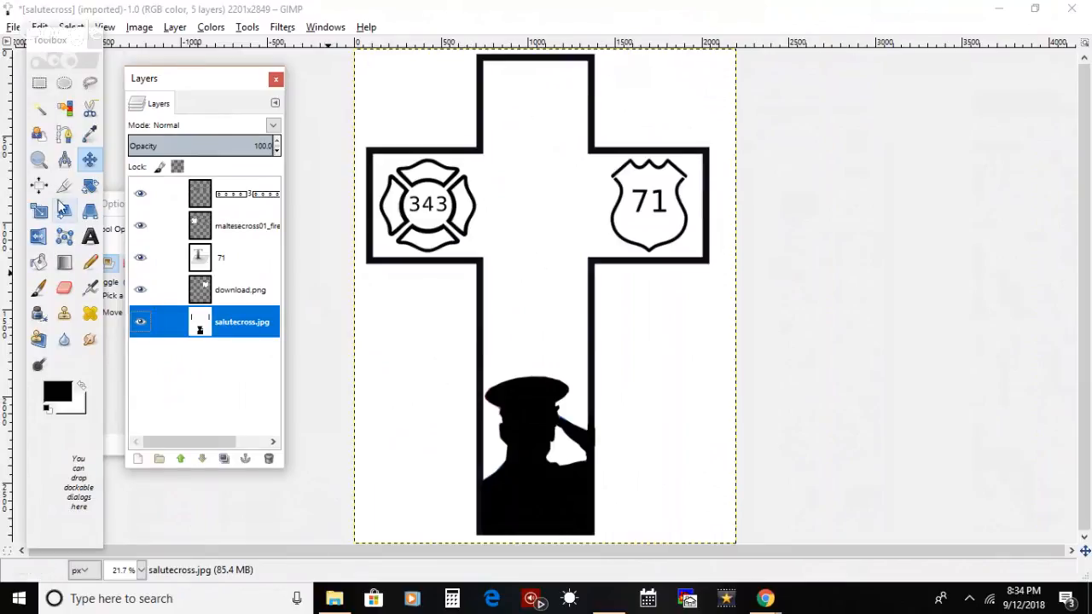
click(39, 159)
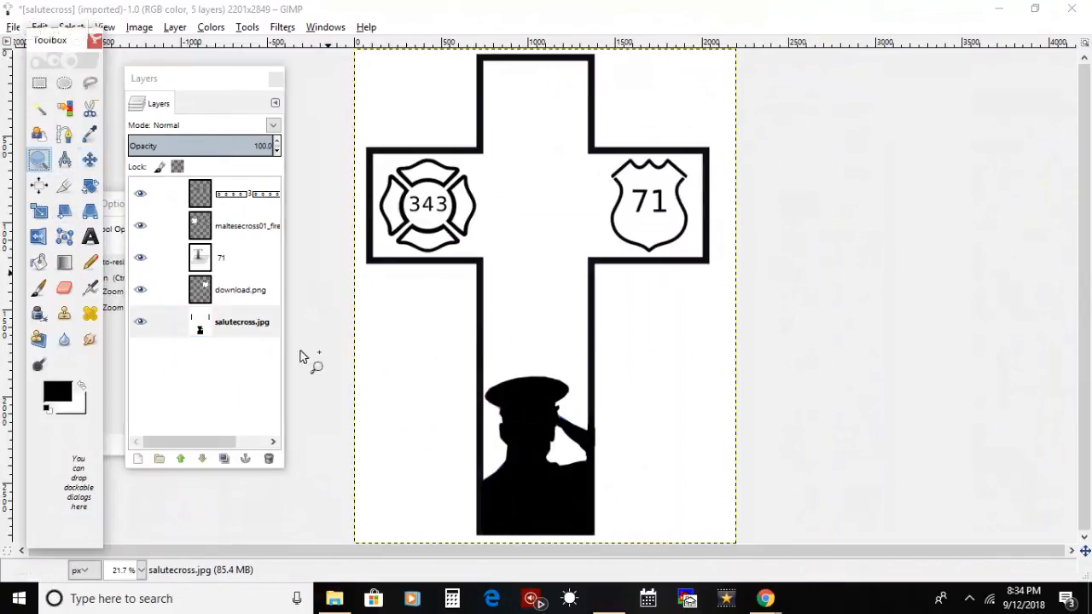
click(507, 473)
click(507, 474)
scroll(1089, 397, down, 1)
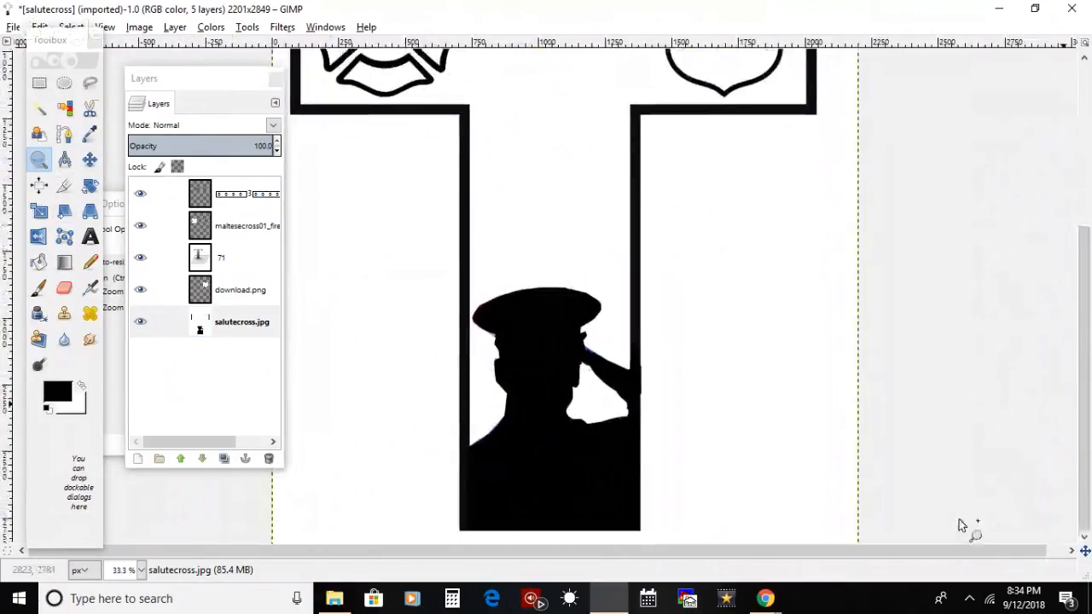
click(580, 493)
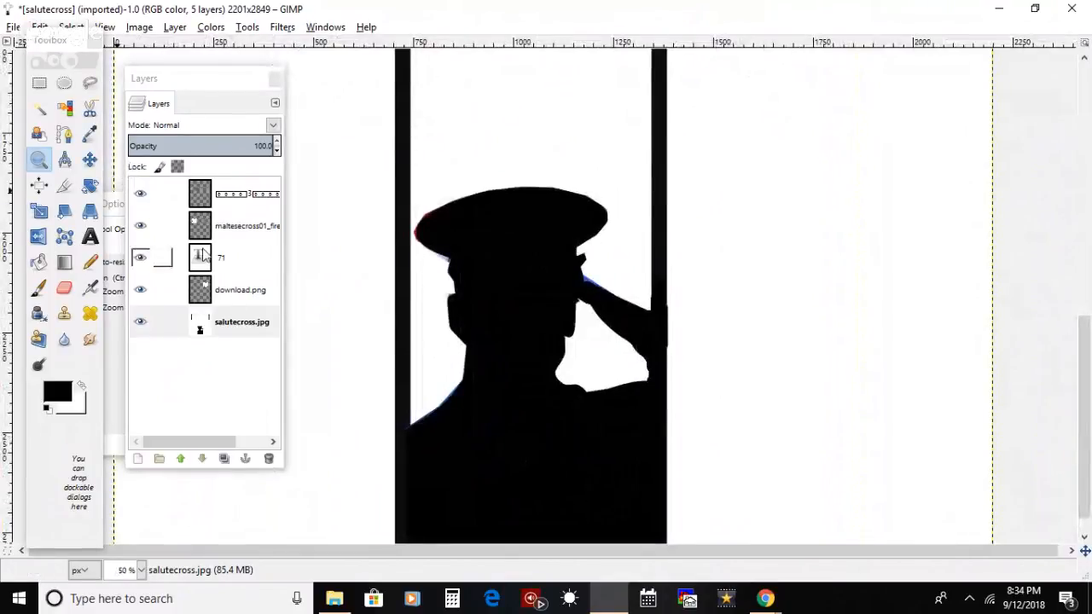
click(39, 86)
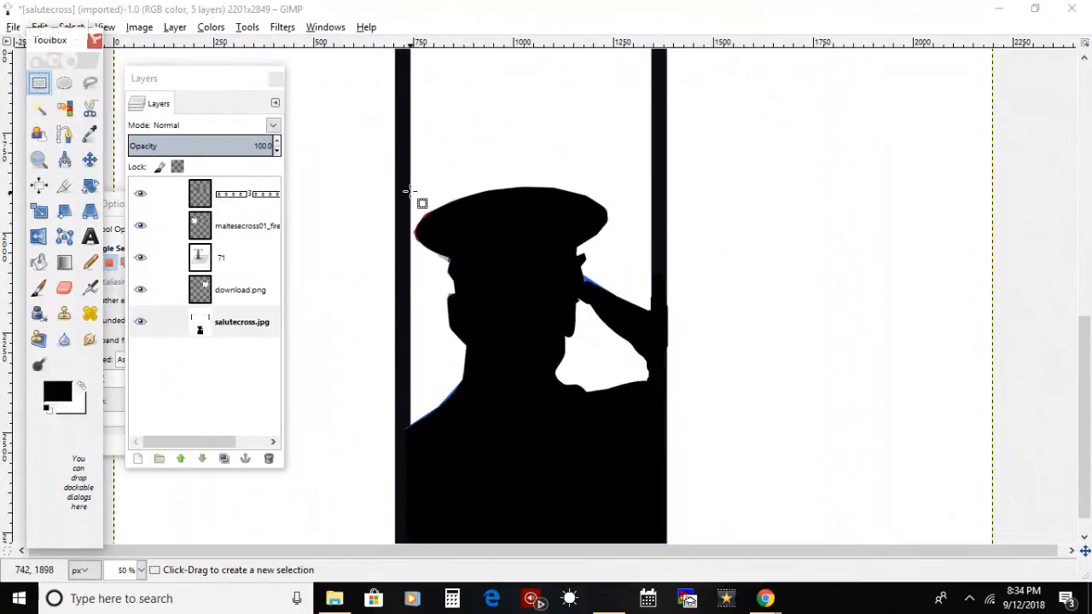
drag(408, 175, 650, 530)
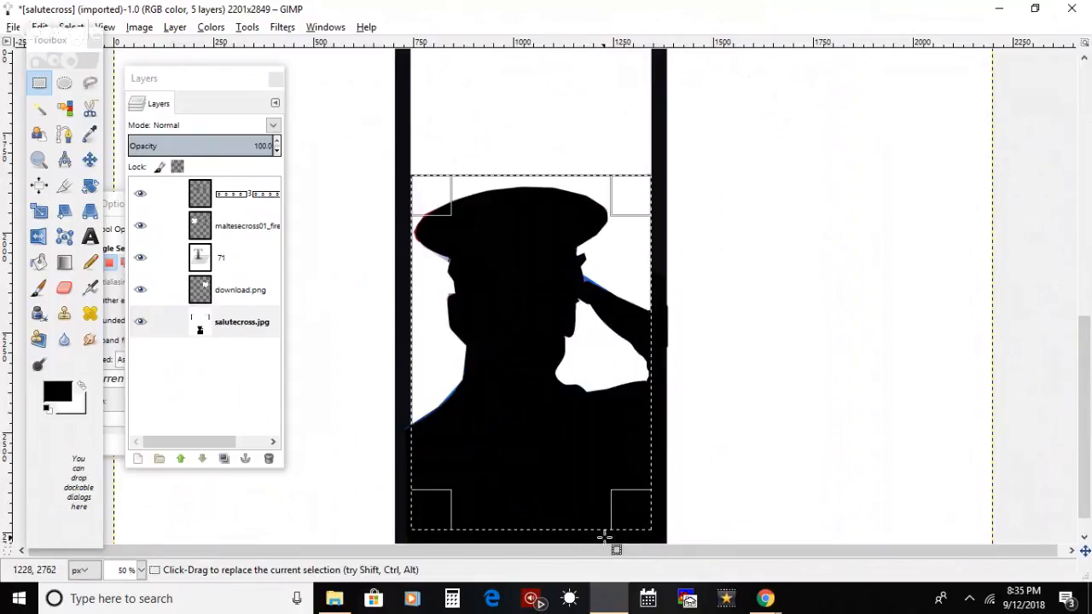
drag(438, 516, 439, 517)
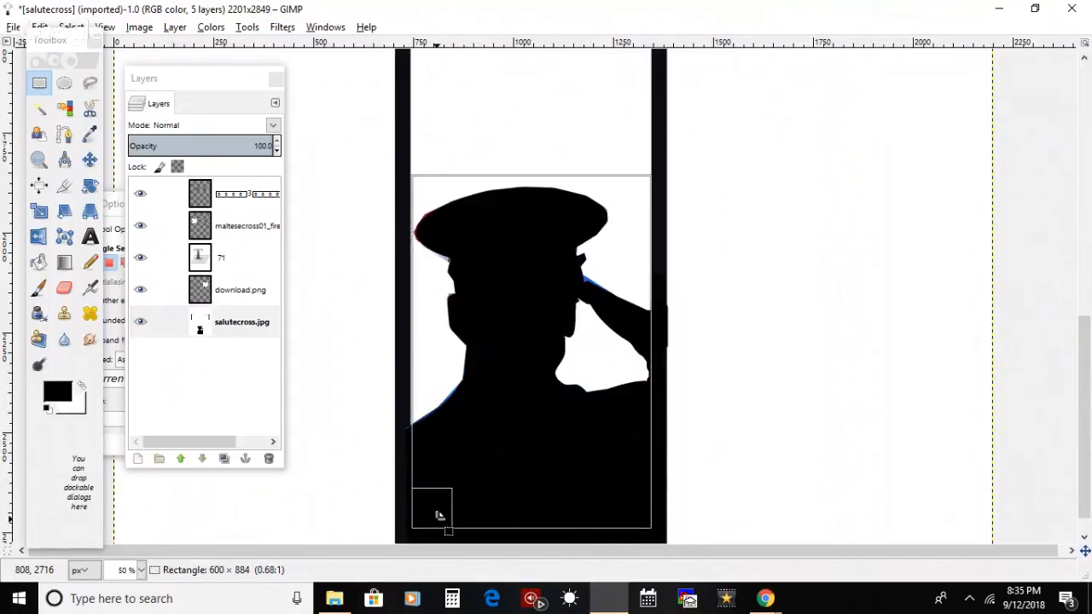
drag(440, 516, 439, 516)
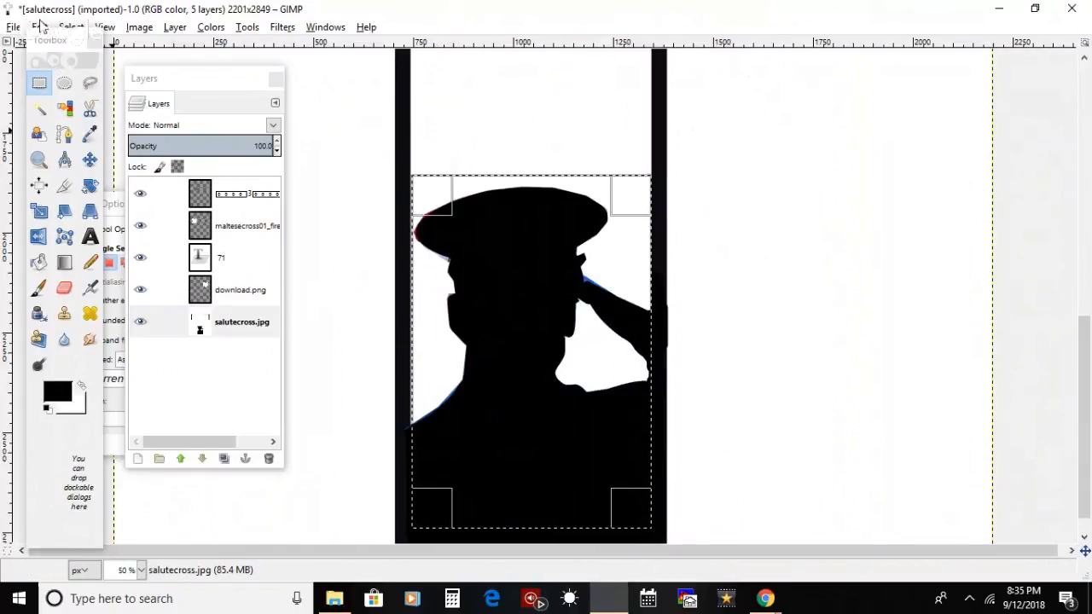
Step: Cut the selected silhouette, paste it back into the selection, and clear the pasted layer's name for renaming
click(40, 27)
click(58, 122)
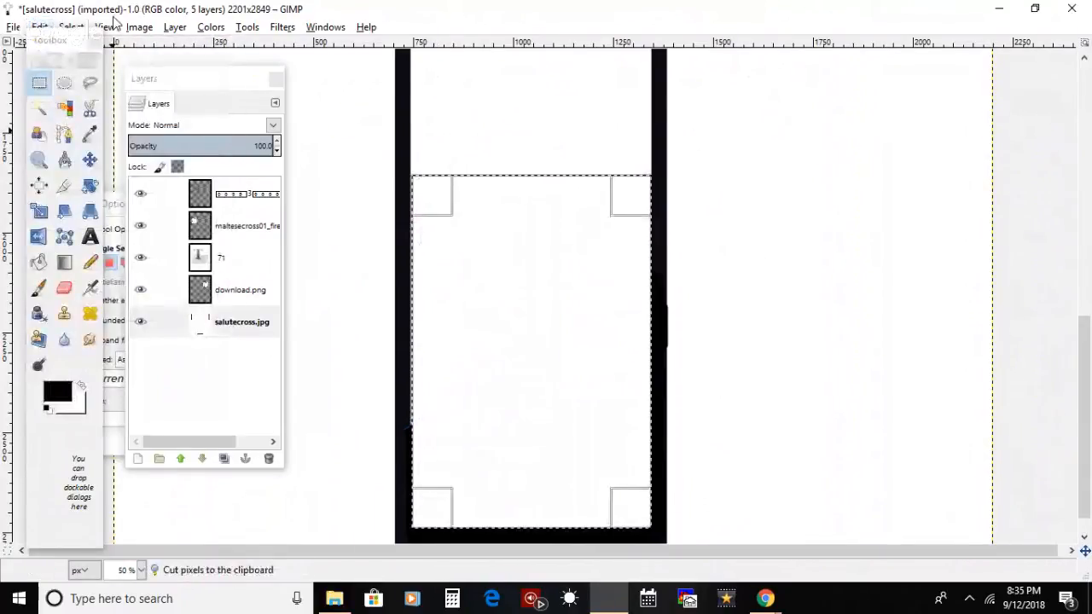
mouse_move(41, 19)
mouse_down()
mouse_move(60, 53)
mouse_move(43, 3)
mouse_up()
click(40, 26)
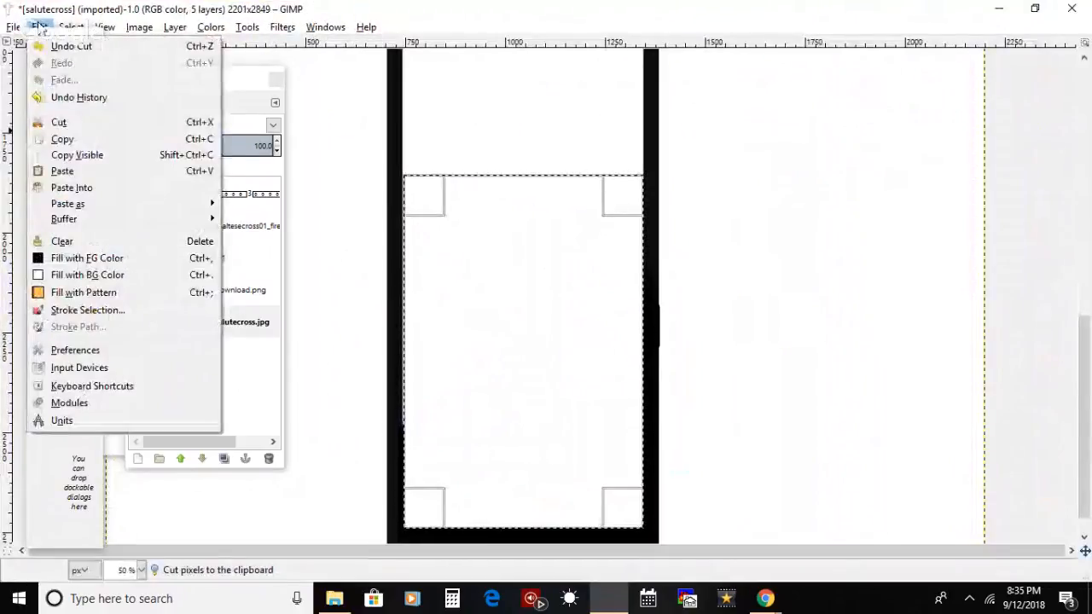
click(203, 187)
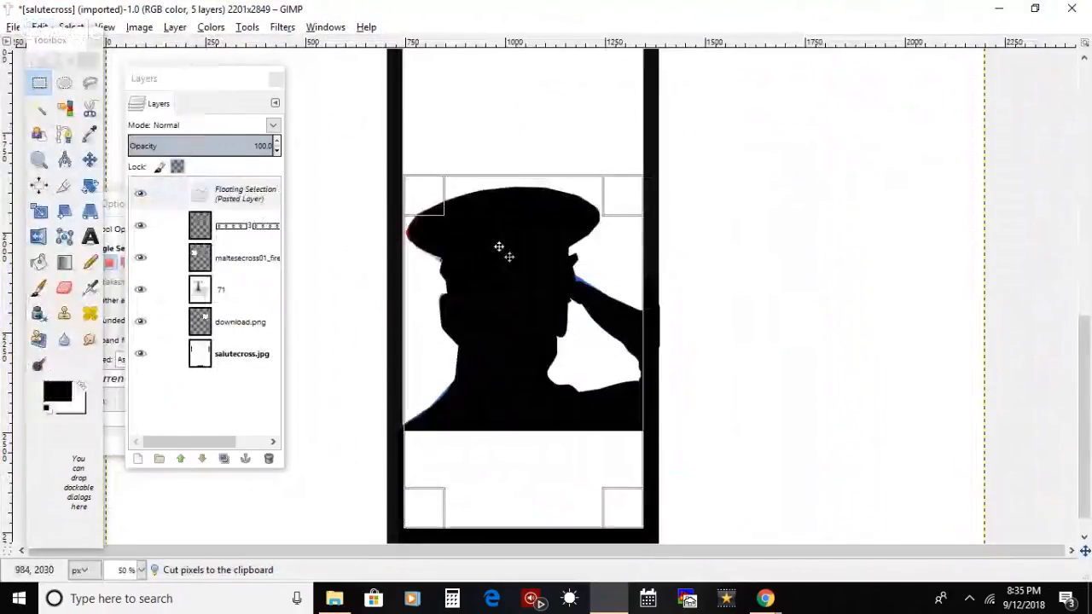
double_click(232, 192)
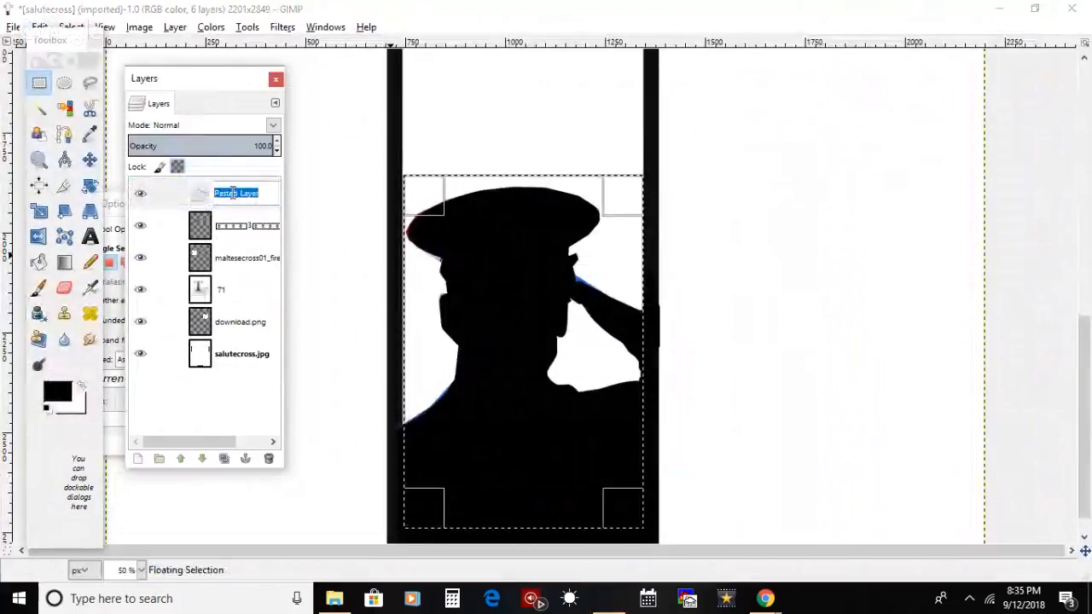
key(BackSpace)
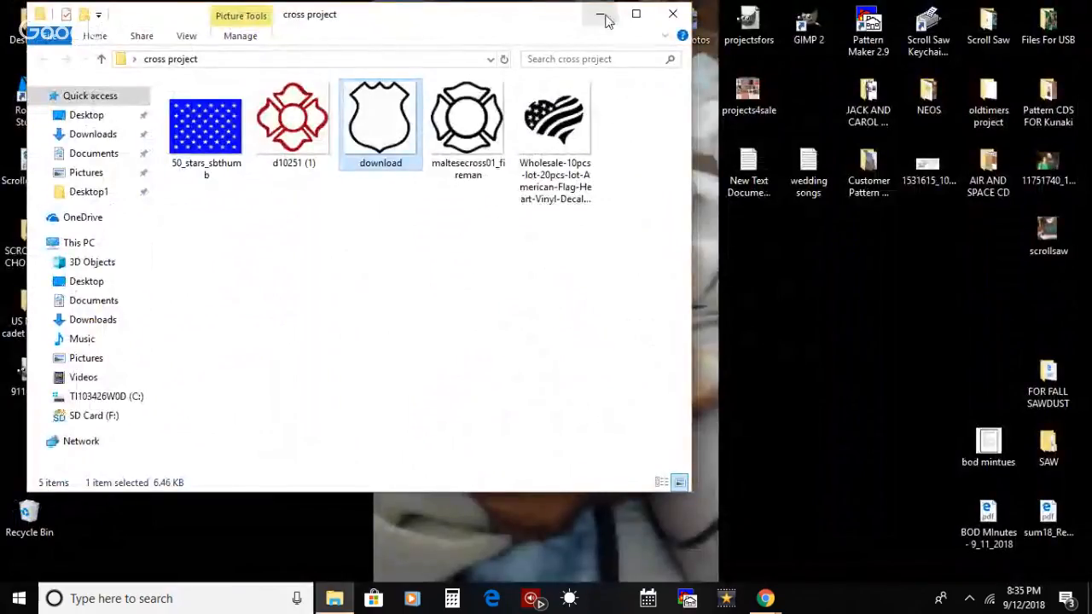
Step: Minimize the cross project folder window and start GIMP 2 again from the desktop
click(604, 18)
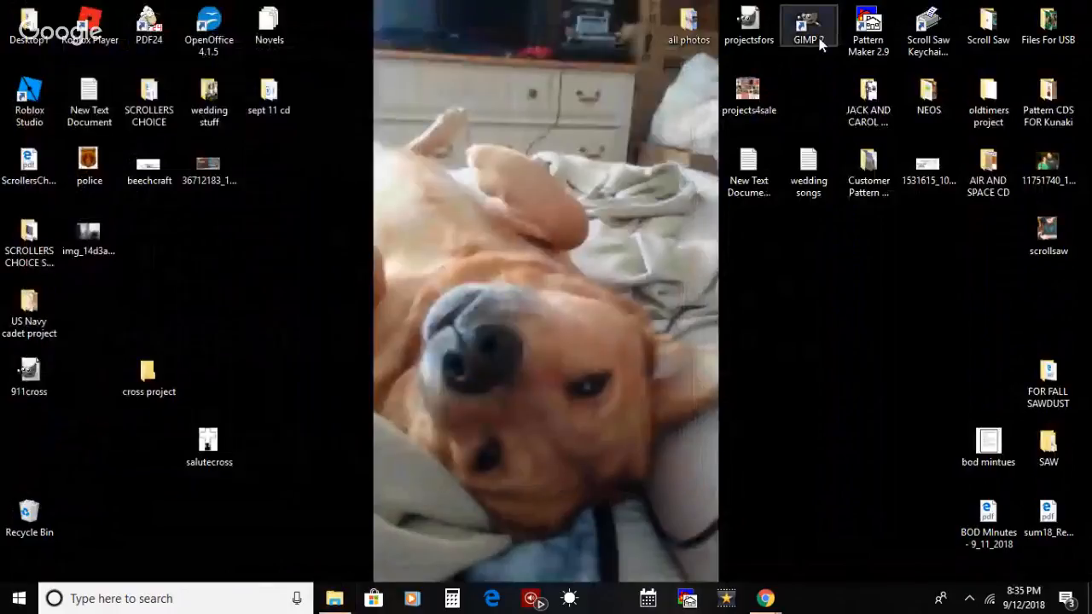
double_click(817, 41)
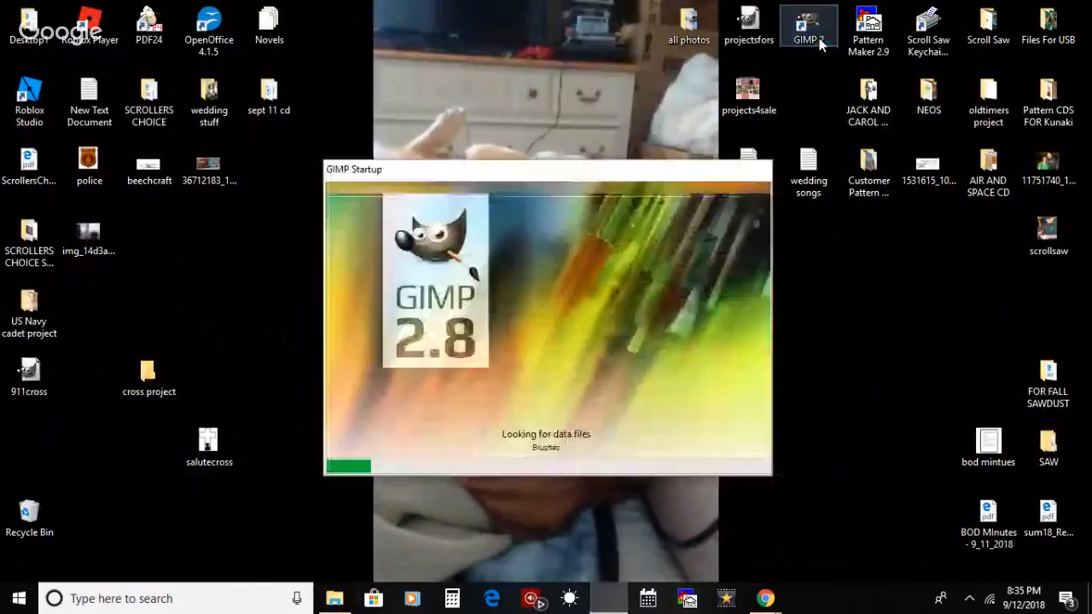
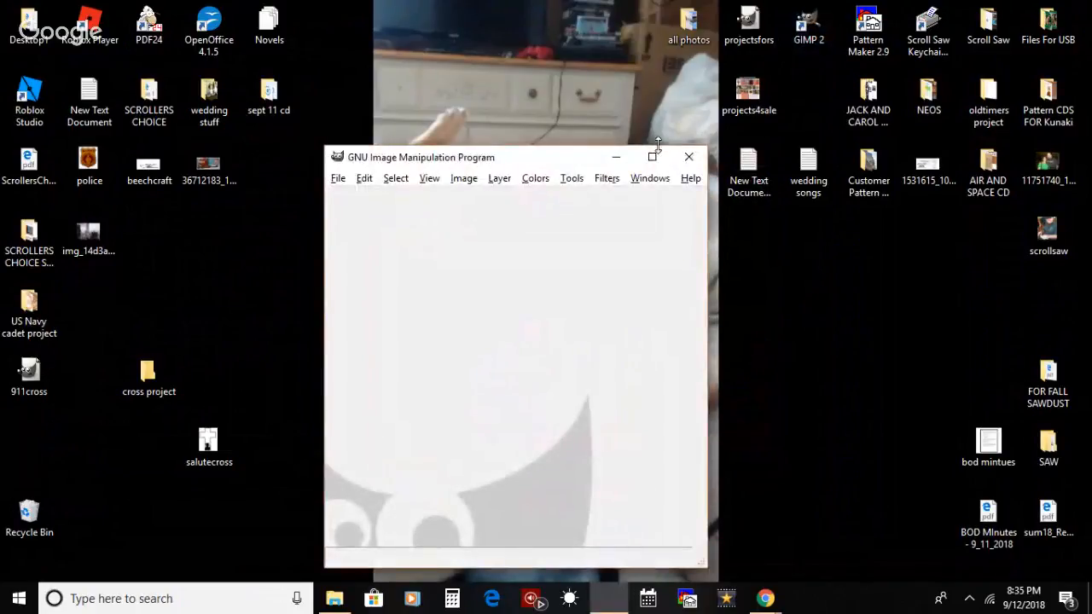
Step: Open salutecross.jpg from the desktop in GIMP and maximize its image window
click(652, 157)
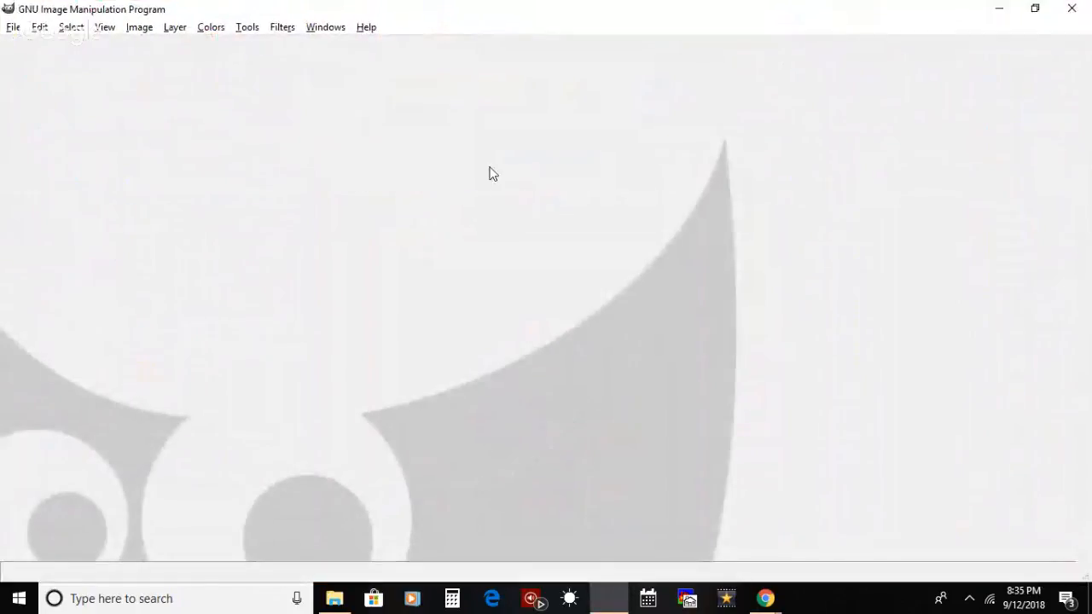
click(1034, 10)
drag(209, 445, 404, 421)
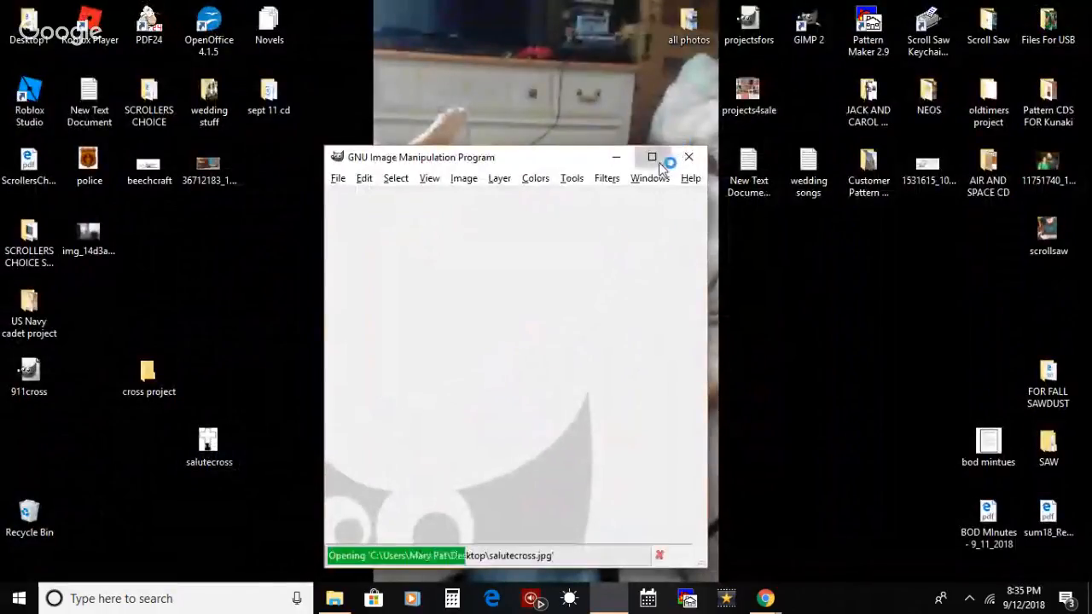
click(656, 158)
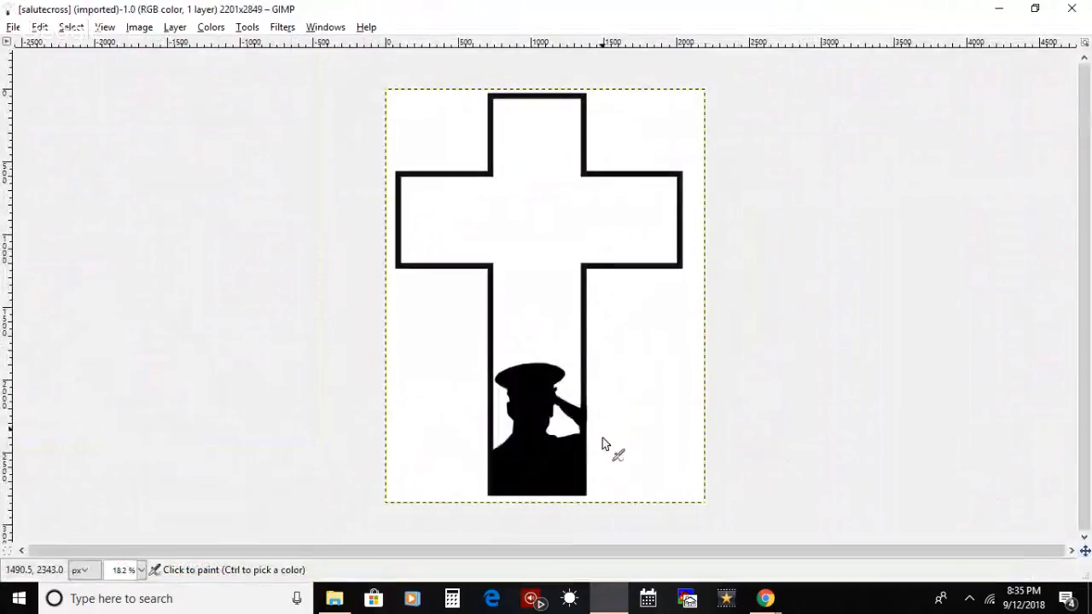
Step: Bring up the Google Hangouts window in Chrome, minimize it again and dismiss the Facebook notification
click(775, 602)
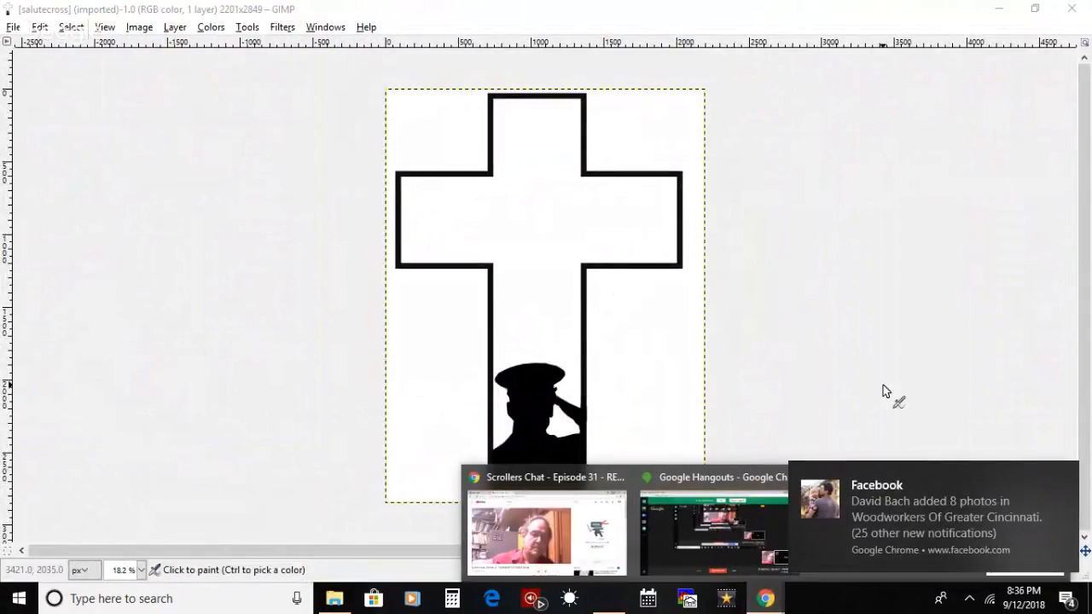
click(735, 537)
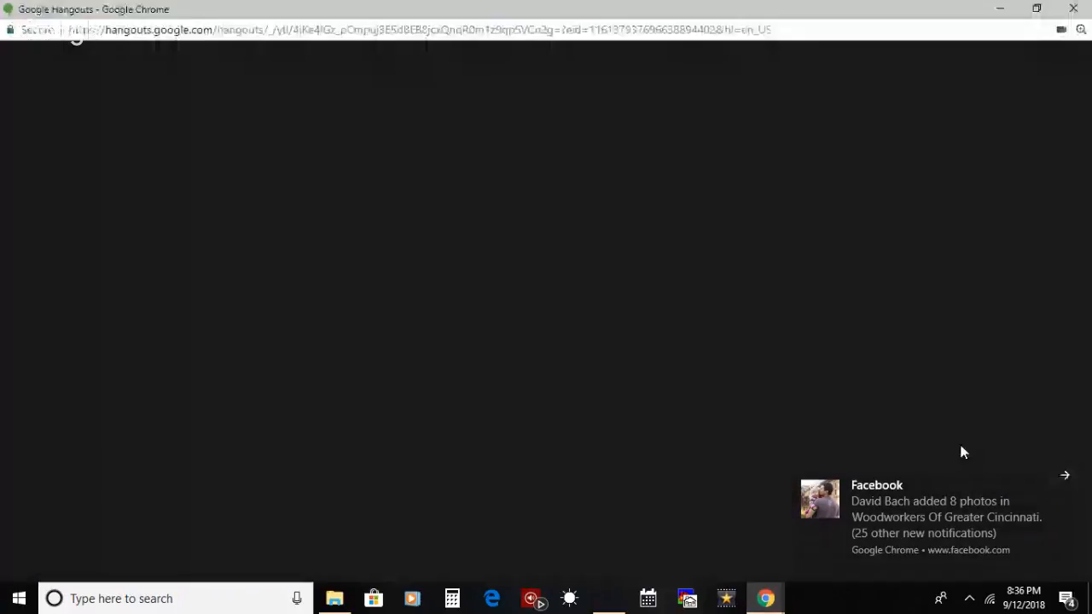
click(1000, 9)
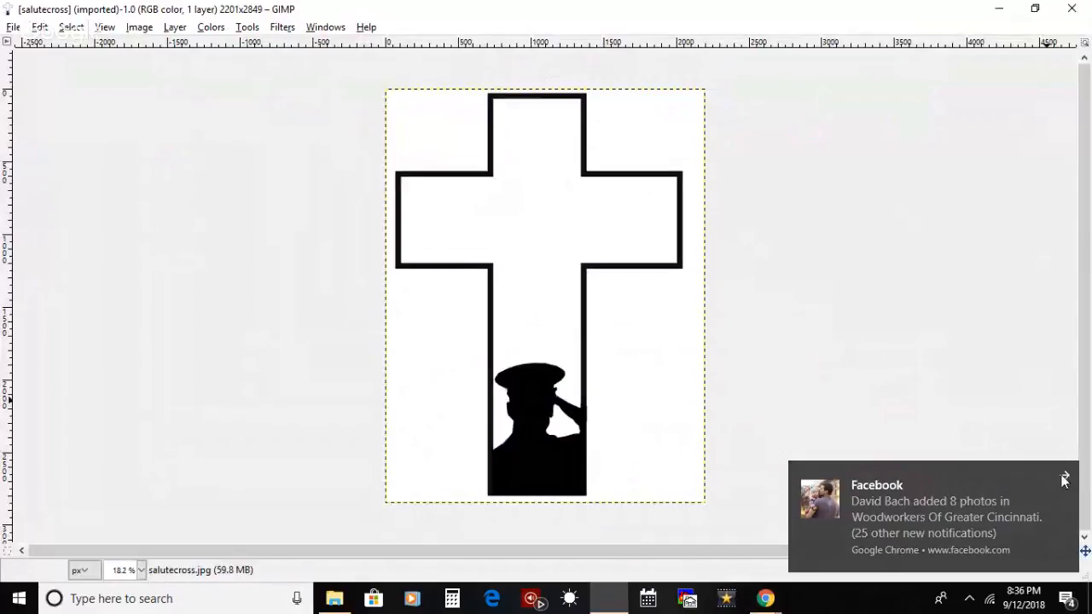
click(1063, 478)
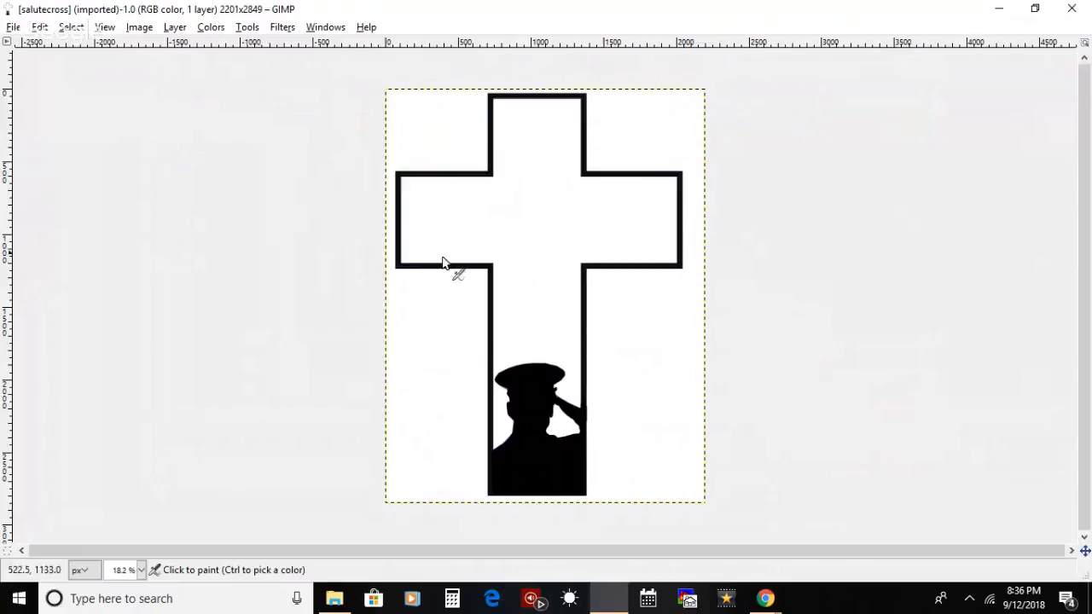
Step: Zoom the image to 50% and bring the saluting silhouette at the foot of the cross into view
click(328, 27)
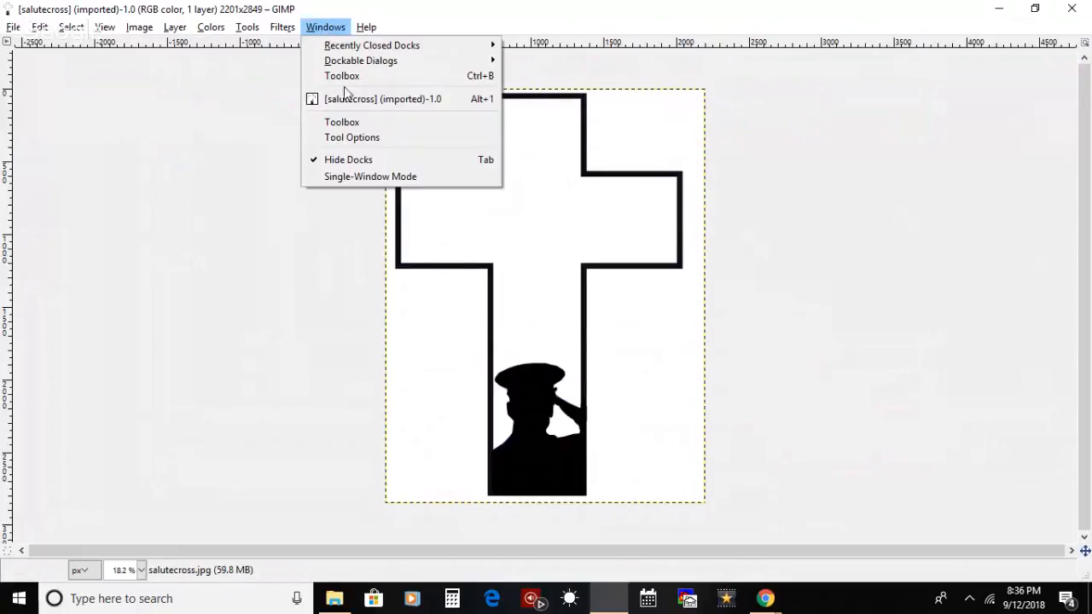
click(434, 235)
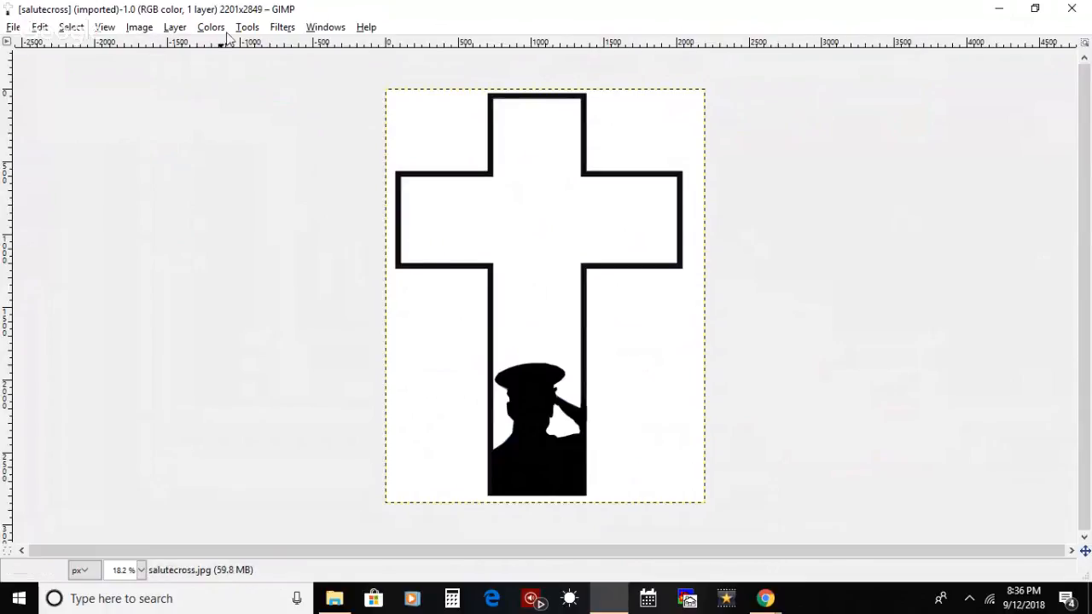
click(109, 28)
mouse_move(280, 77)
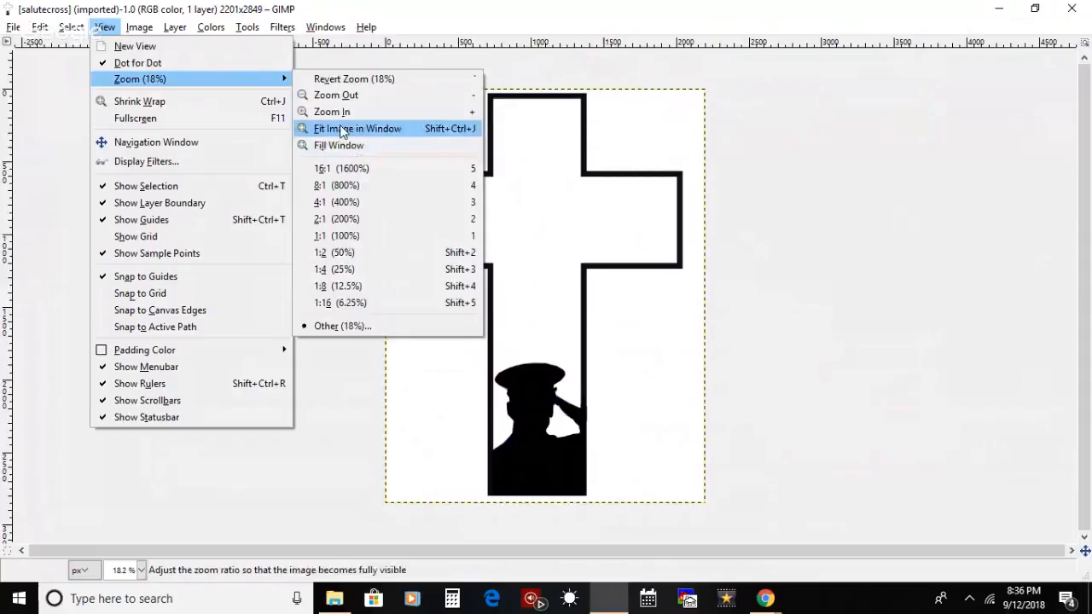
click(340, 130)
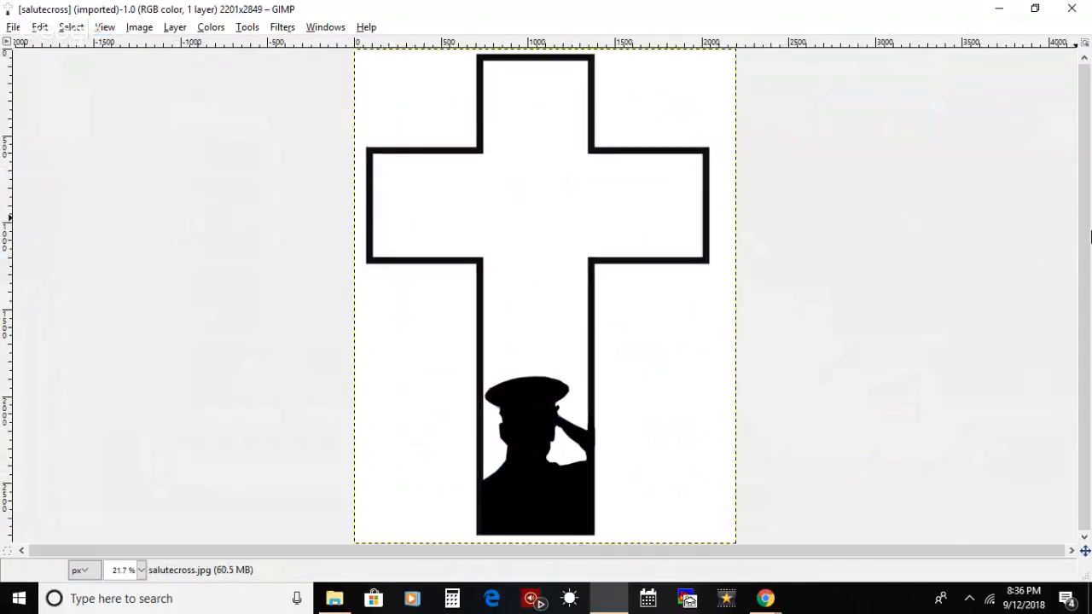
click(136, 28)
mouse_move(232, 79)
click(356, 133)
click(144, 29)
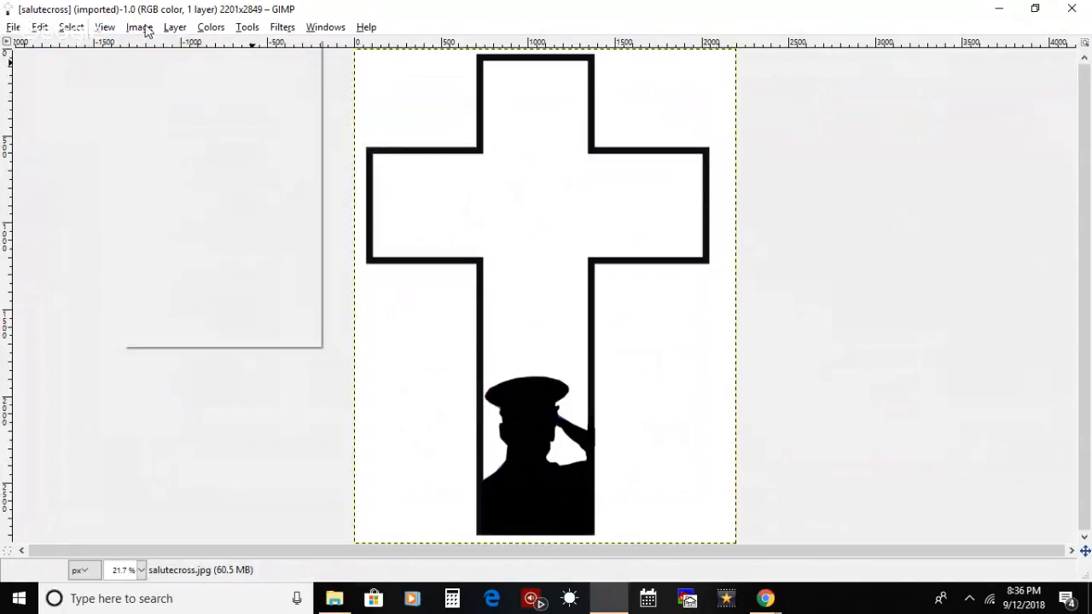
mouse_move(105, 27)
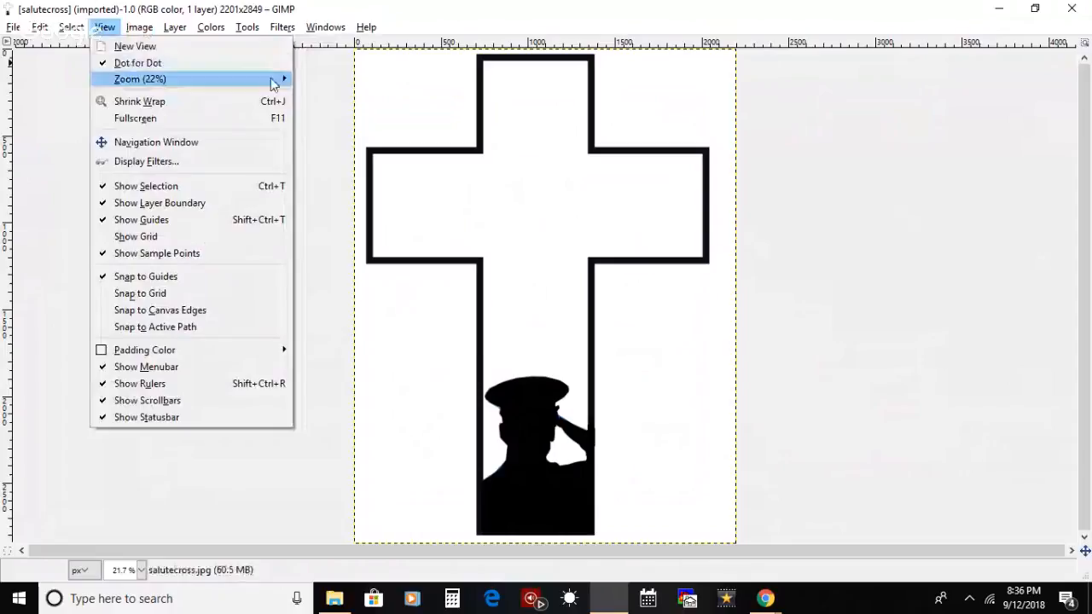
mouse_move(273, 79)
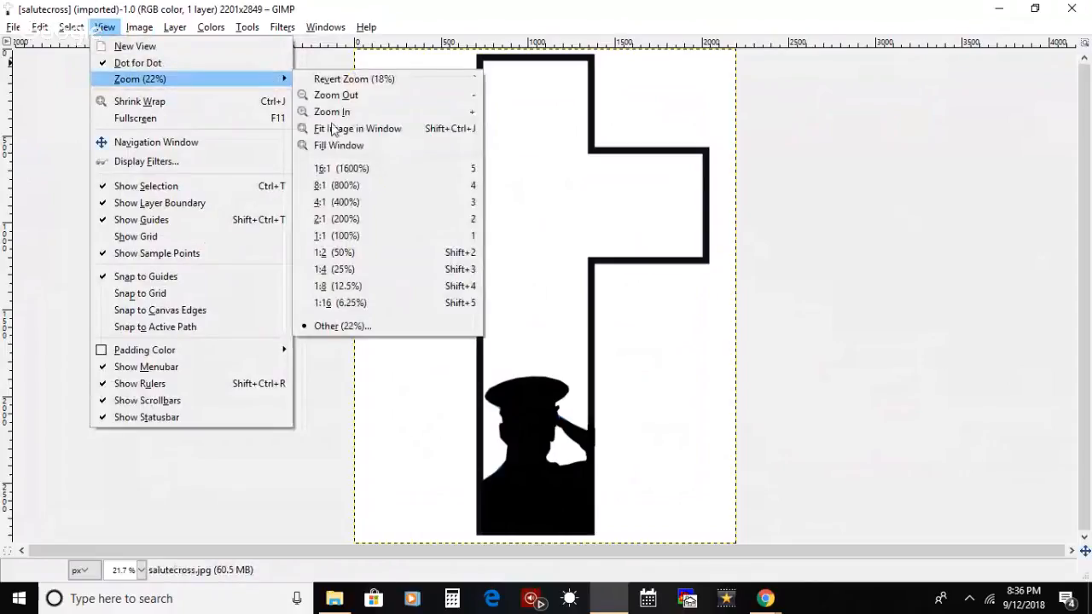
click(390, 251)
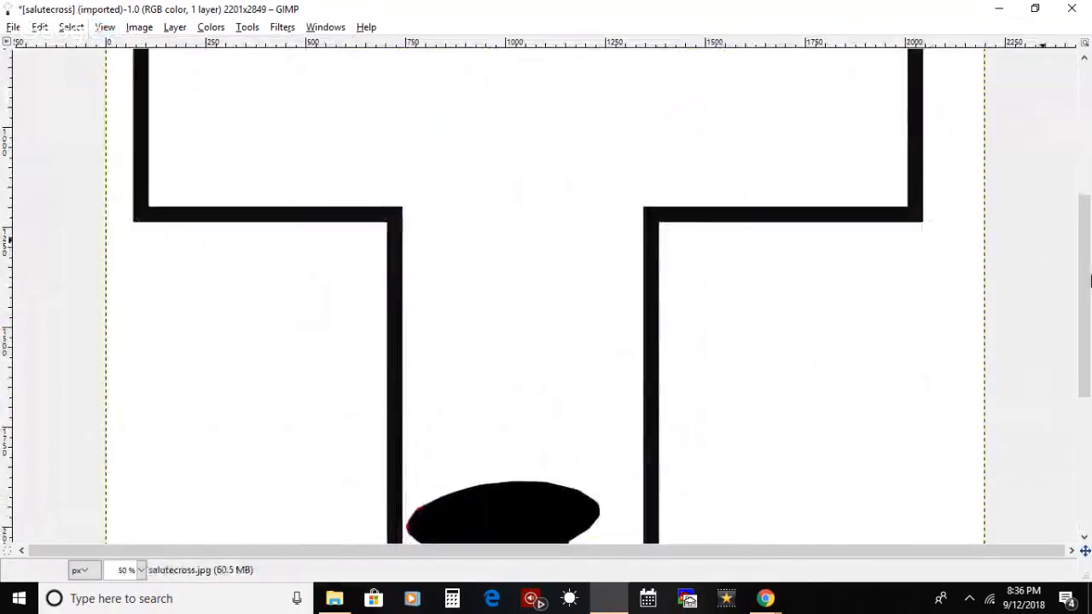
drag(1086, 145, 1089, 411)
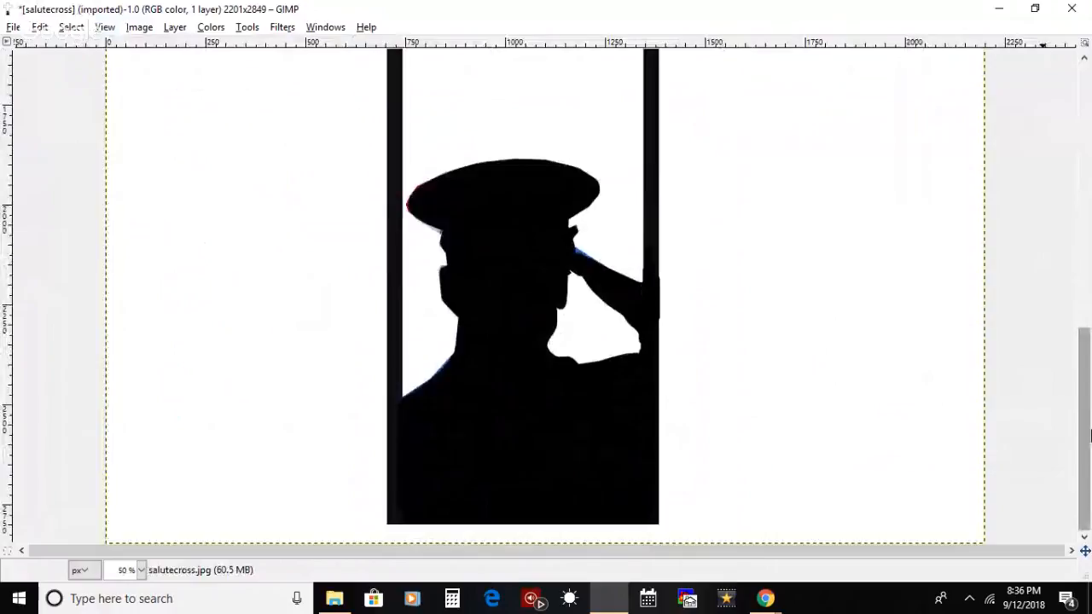
Step: Show the toolbox and select a rectangle about 600 px wide around the saluting silhouette, between the inner edges of the cross's border
click(314, 26)
click(345, 75)
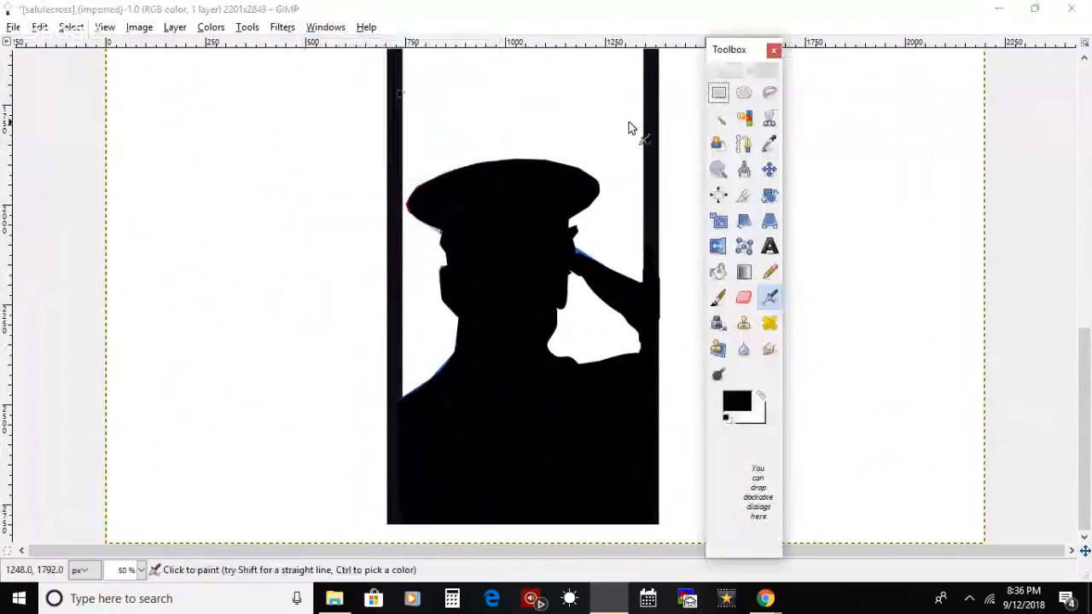
click(718, 92)
drag(739, 53, 889, 43)
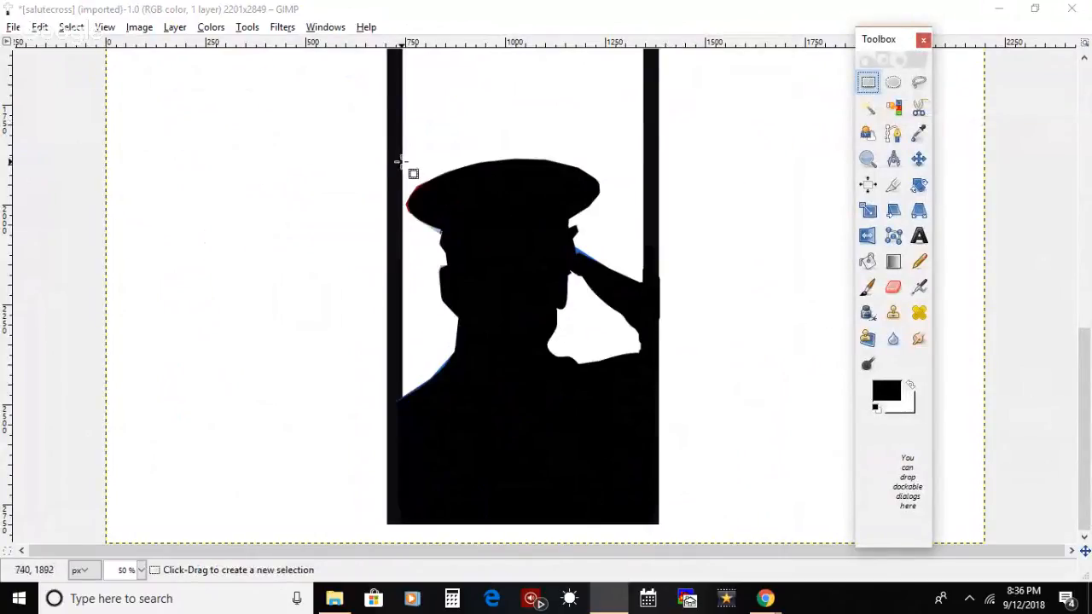
drag(402, 156, 645, 510)
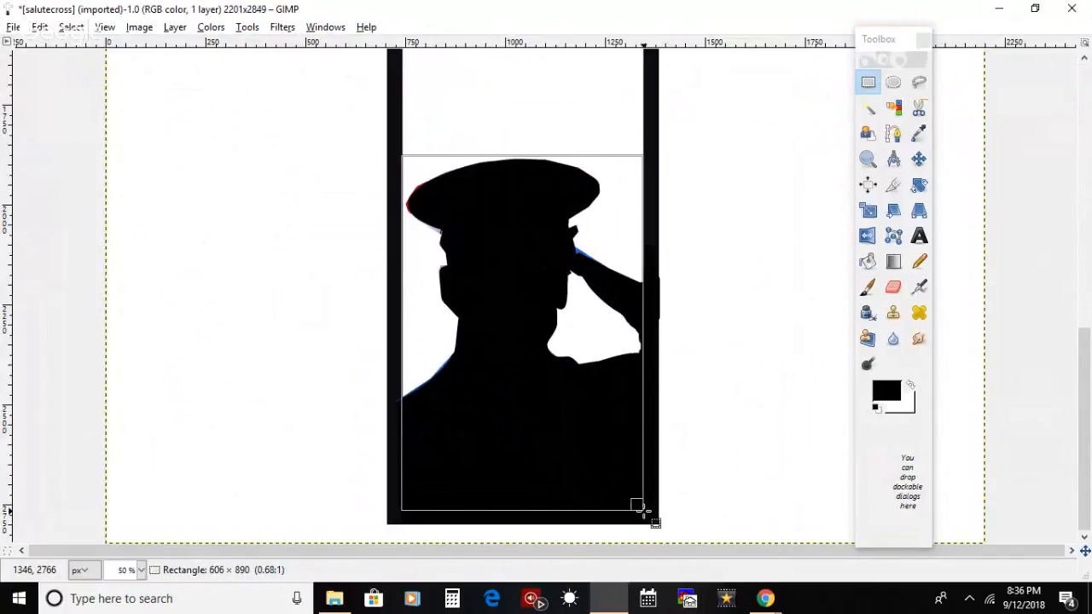
drag(646, 510, 644, 510)
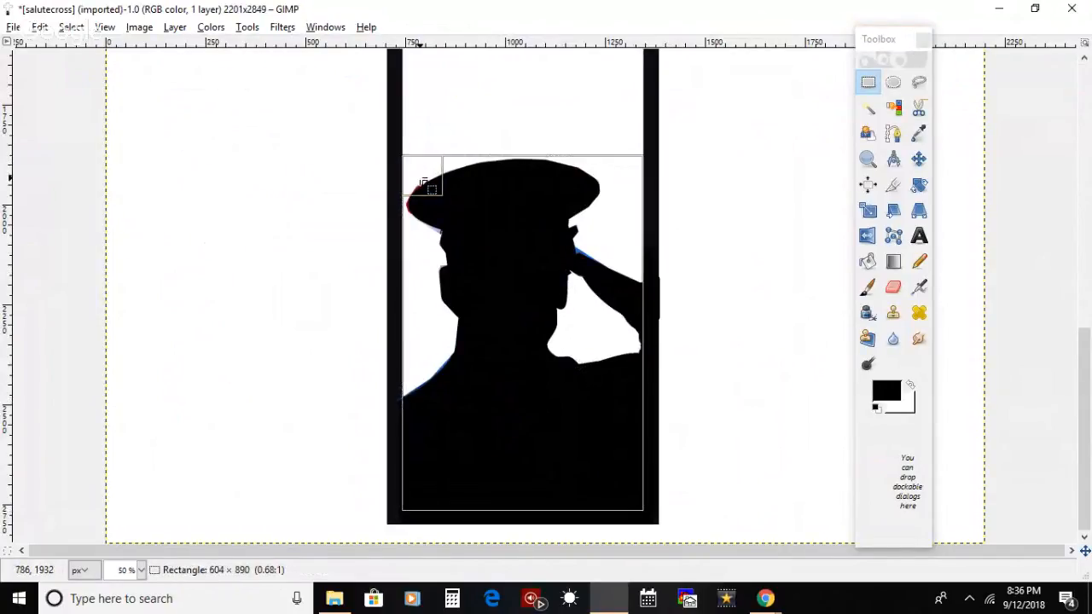
drag(426, 186, 427, 184)
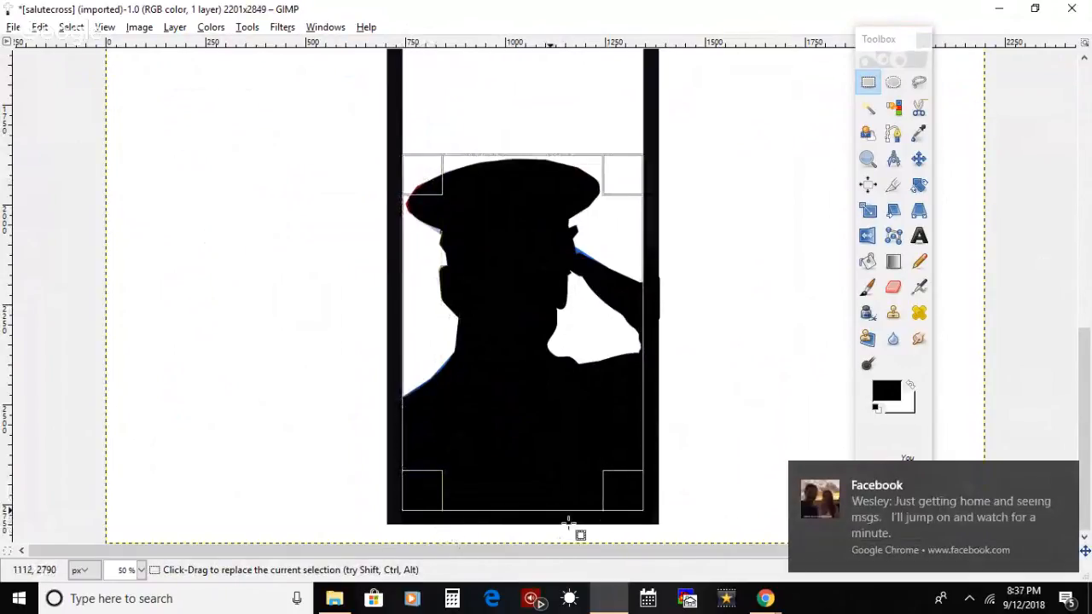
click(1064, 479)
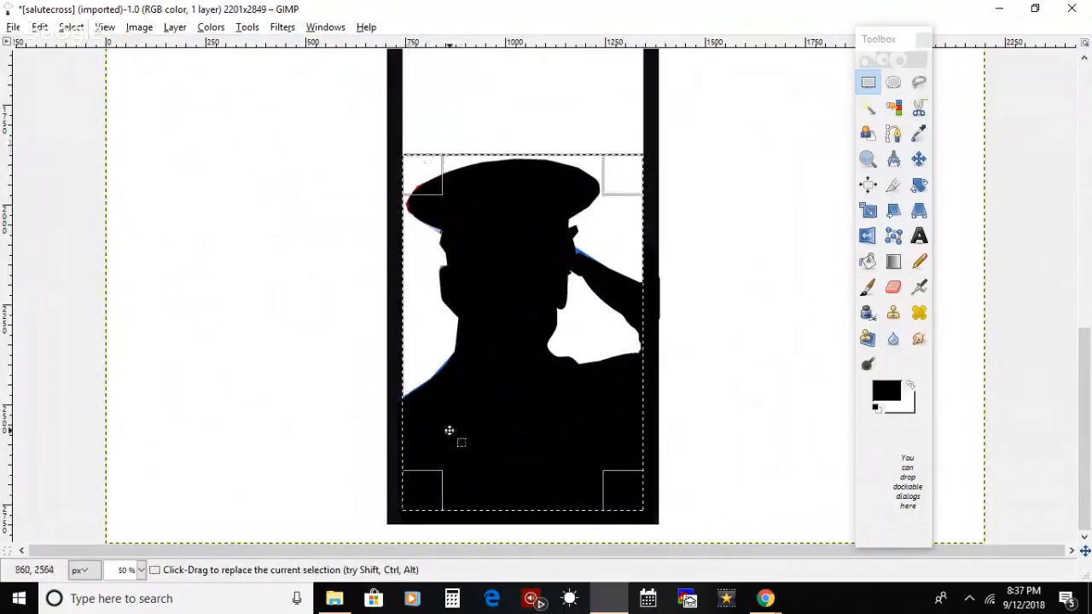
drag(431, 486, 429, 488)
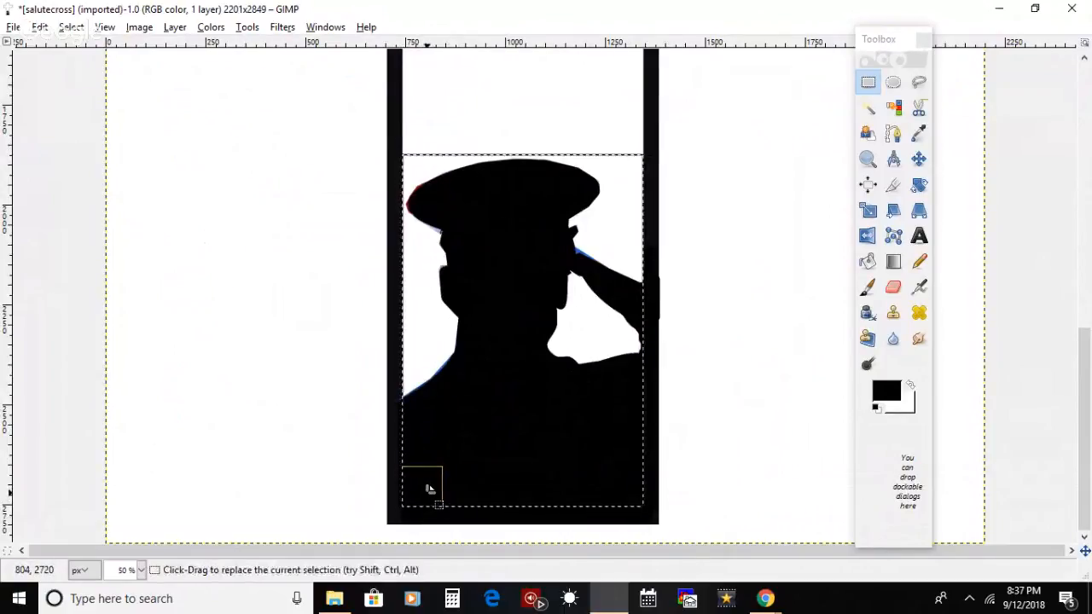
Step: Cut the selected silhouette out of the cross image and paste it back in place
click(39, 27)
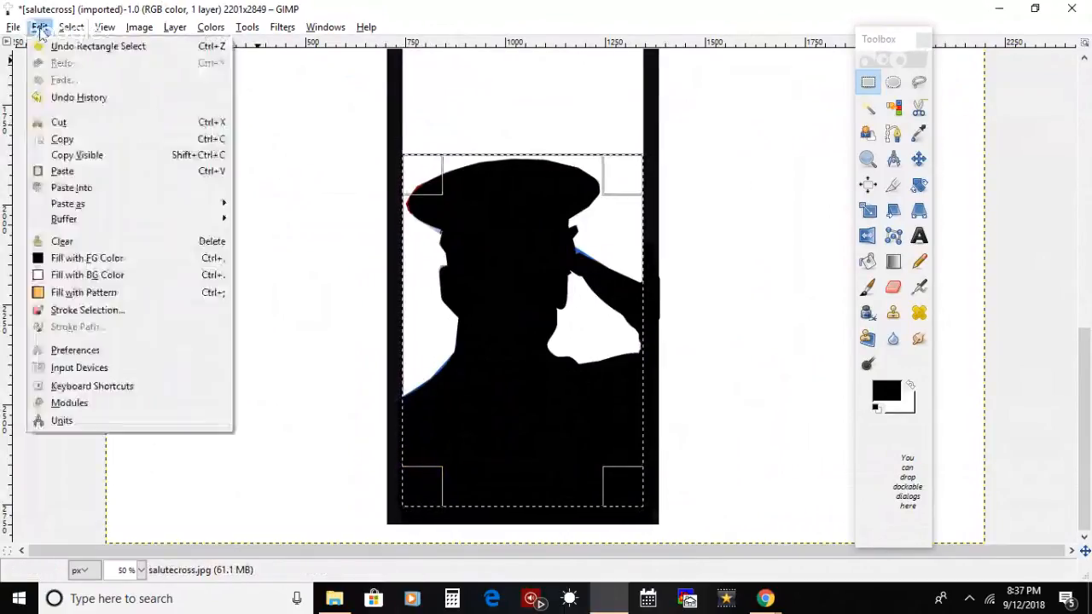
click(51, 122)
click(40, 26)
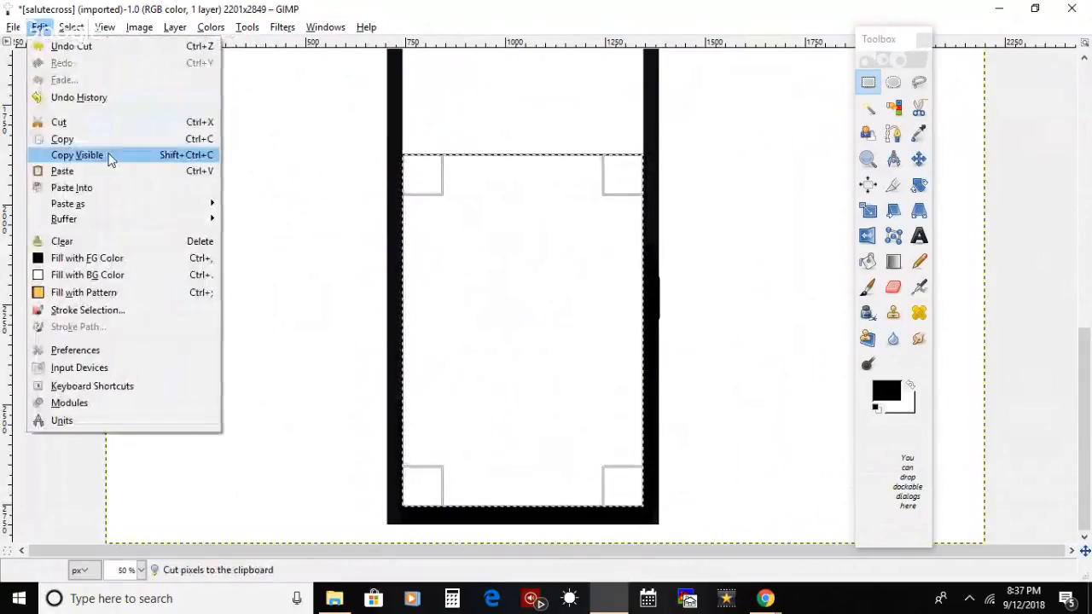
click(109, 171)
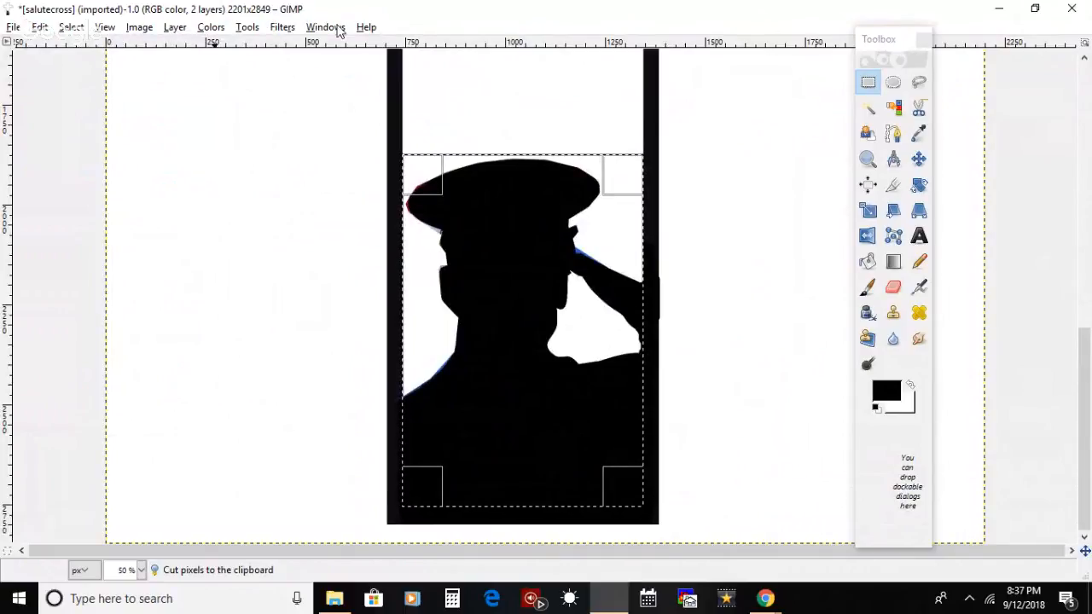
Step: Show the Layers dialog, name the pasted silhouette layer p, select the salutecross.jpg layer and move the dialog clear of the silhouette
click(338, 30)
mouse_move(369, 73)
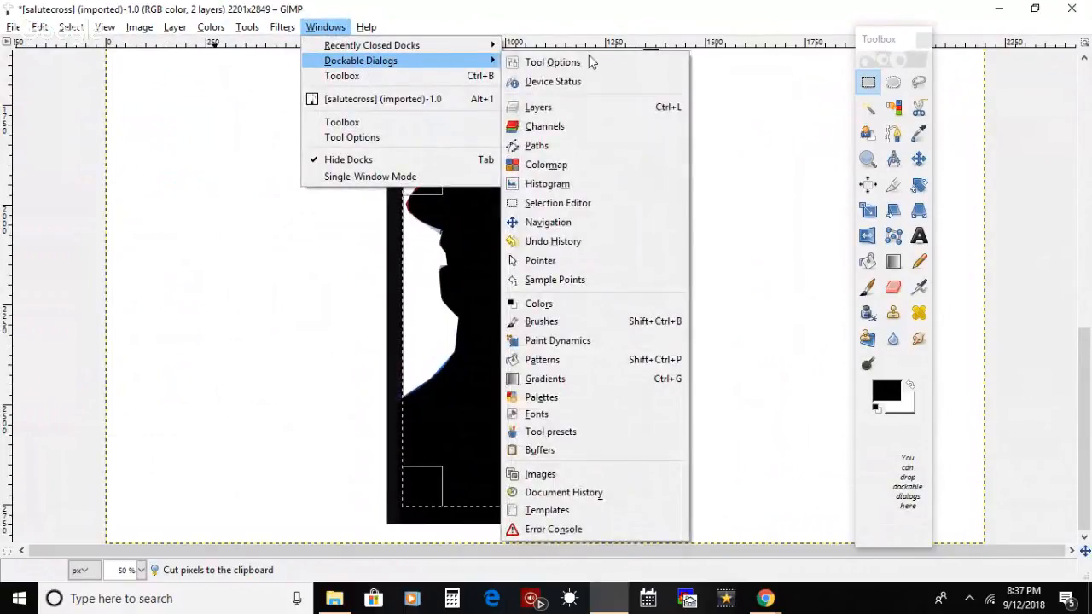
click(596, 107)
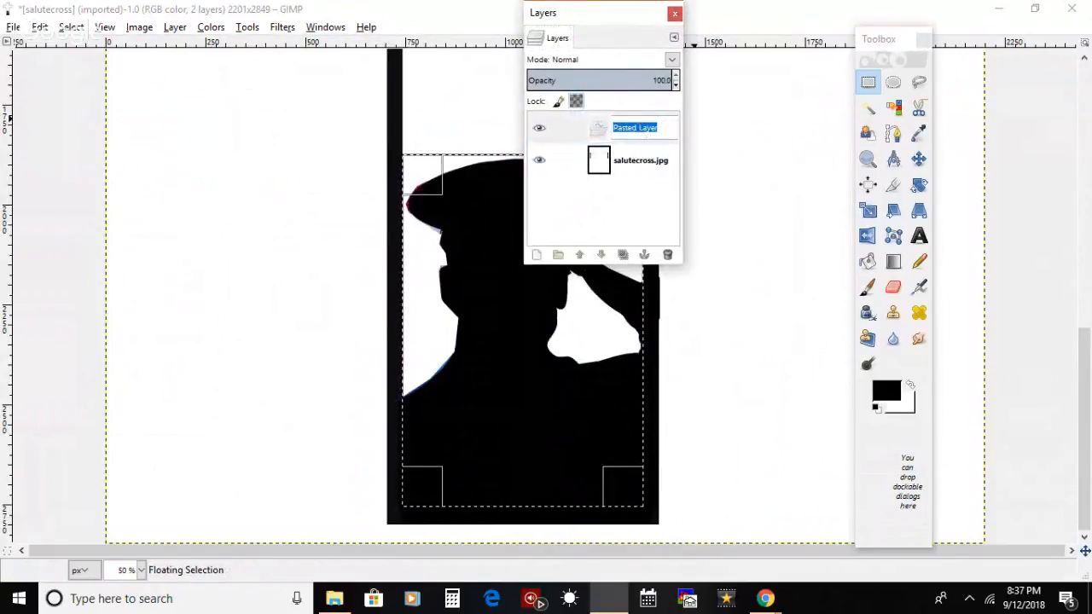
text(p)
key(Return)
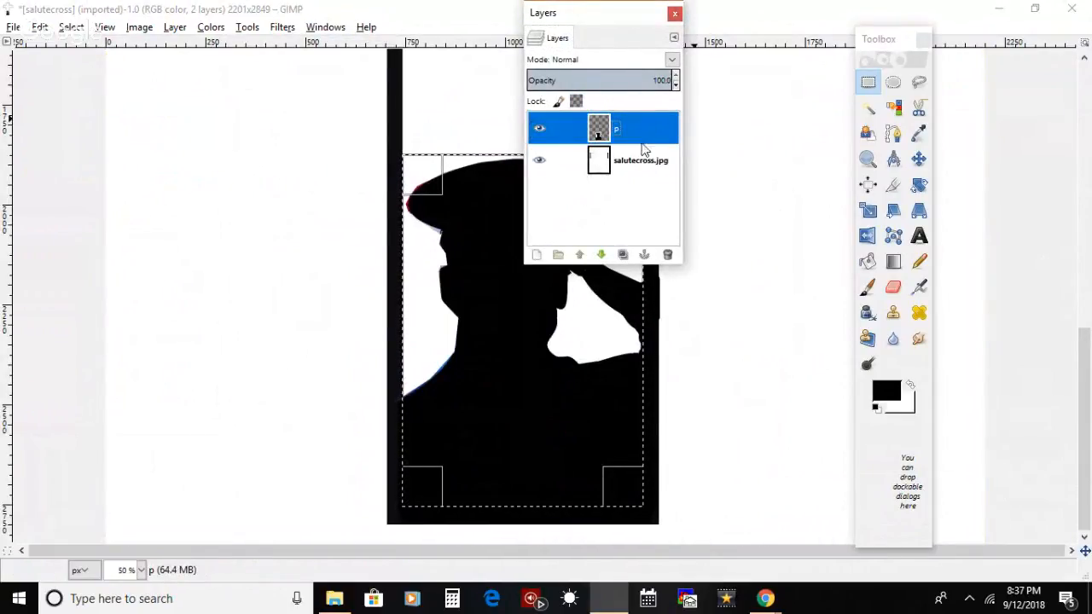
click(644, 163)
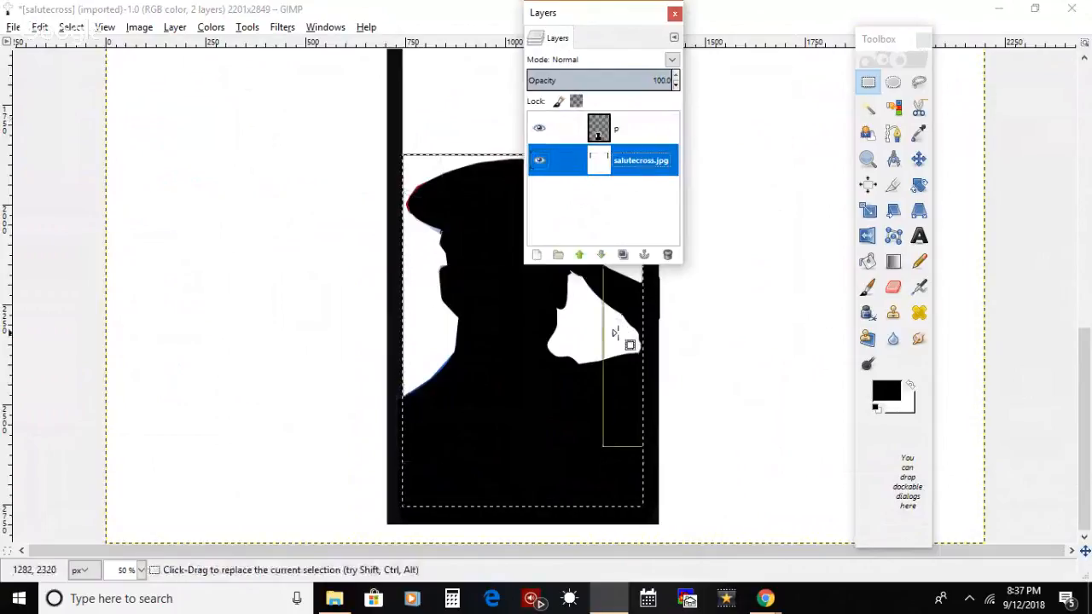
drag(608, 11, 172, 118)
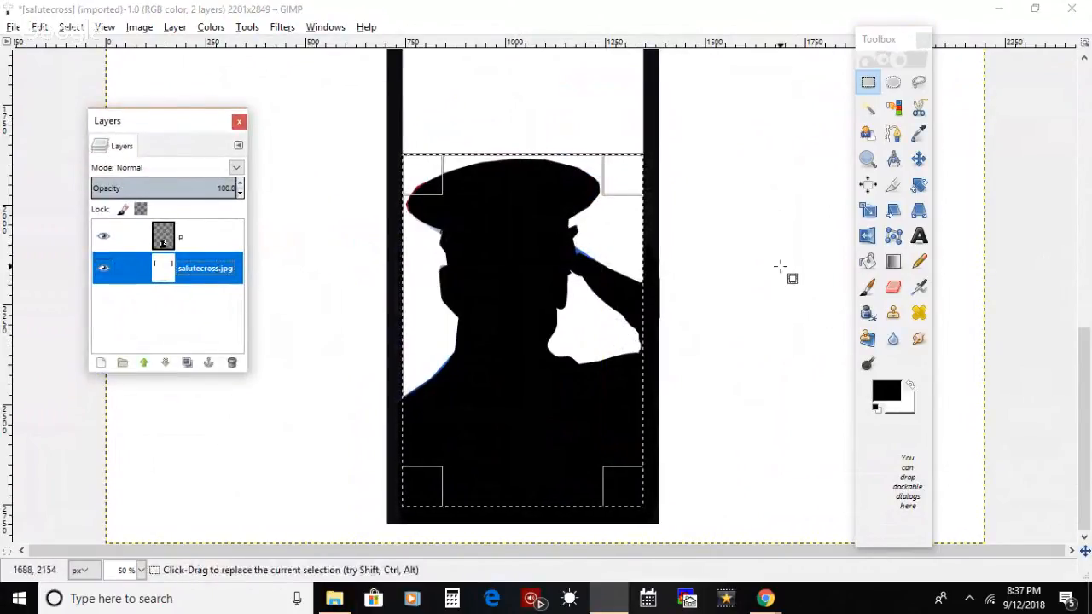
click(869, 214)
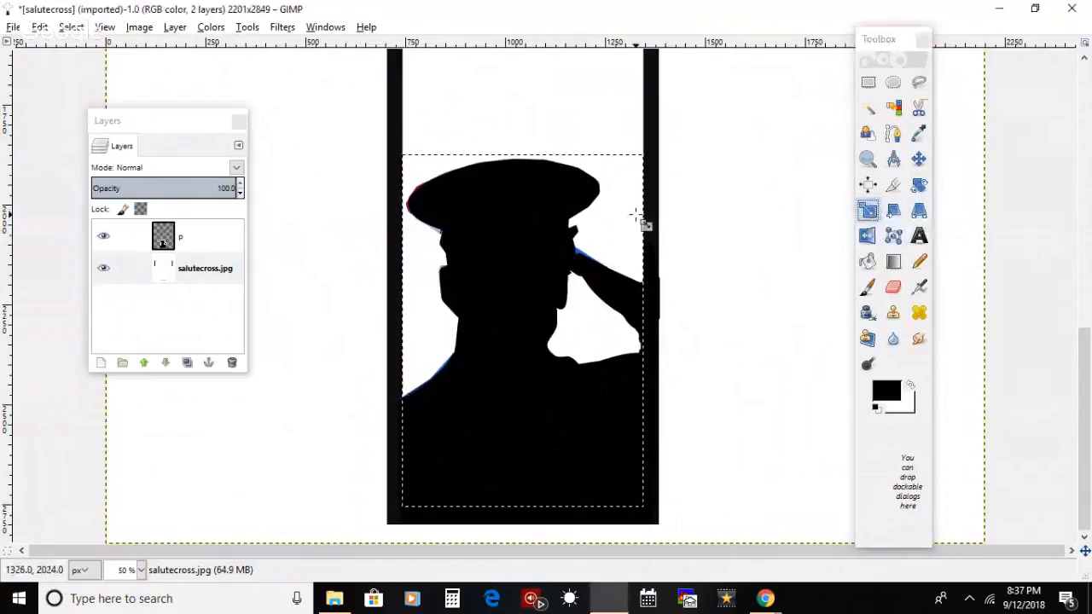
click(636, 215)
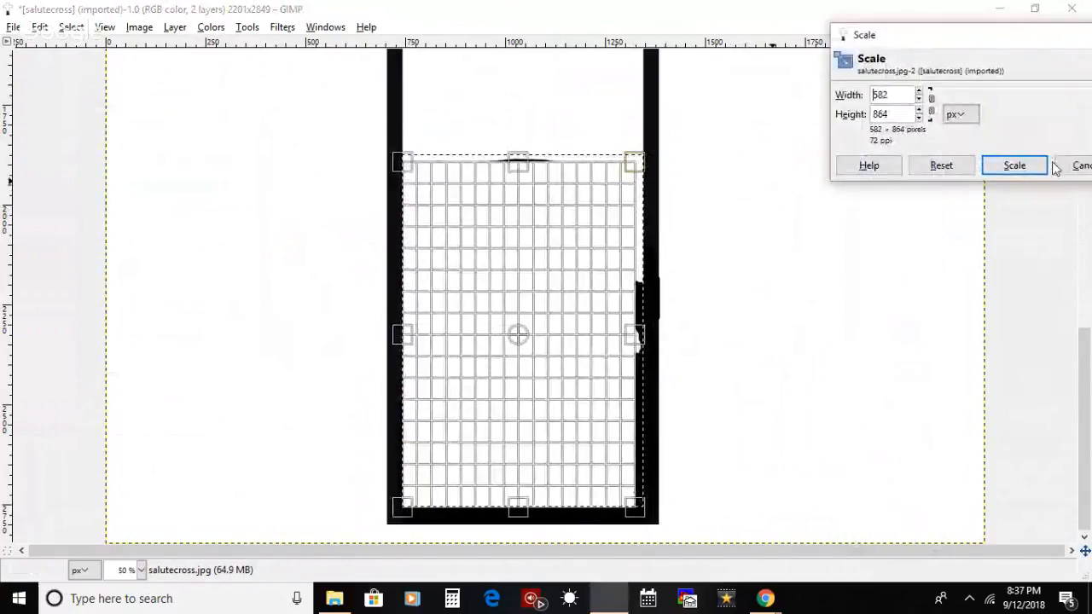
click(1080, 167)
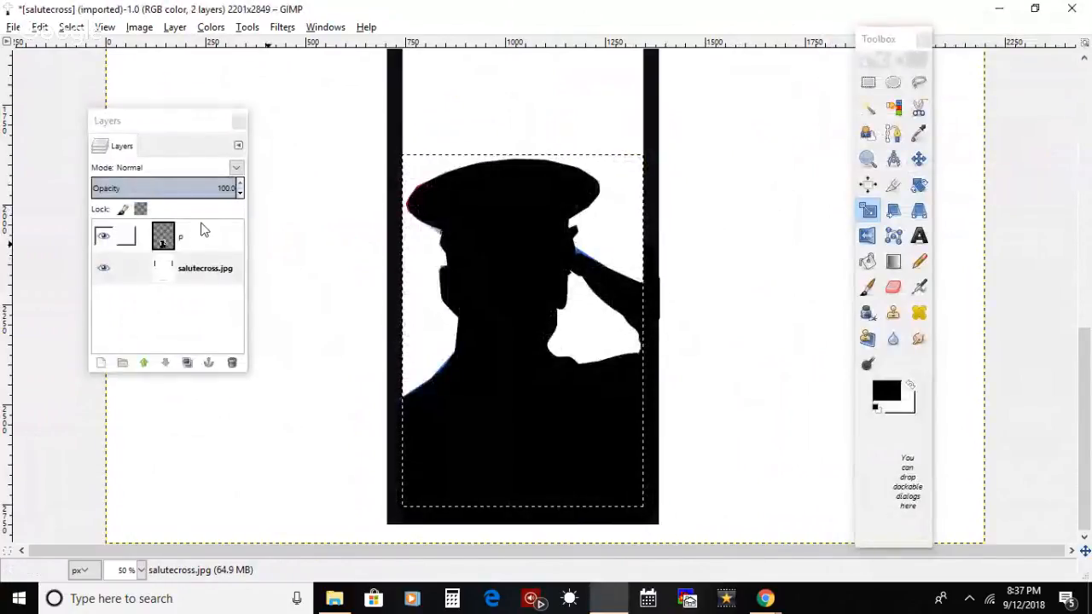
Step: Scale the saluting silhouette on layer p down and move it so white margins separate it from the cross's border
click(548, 195)
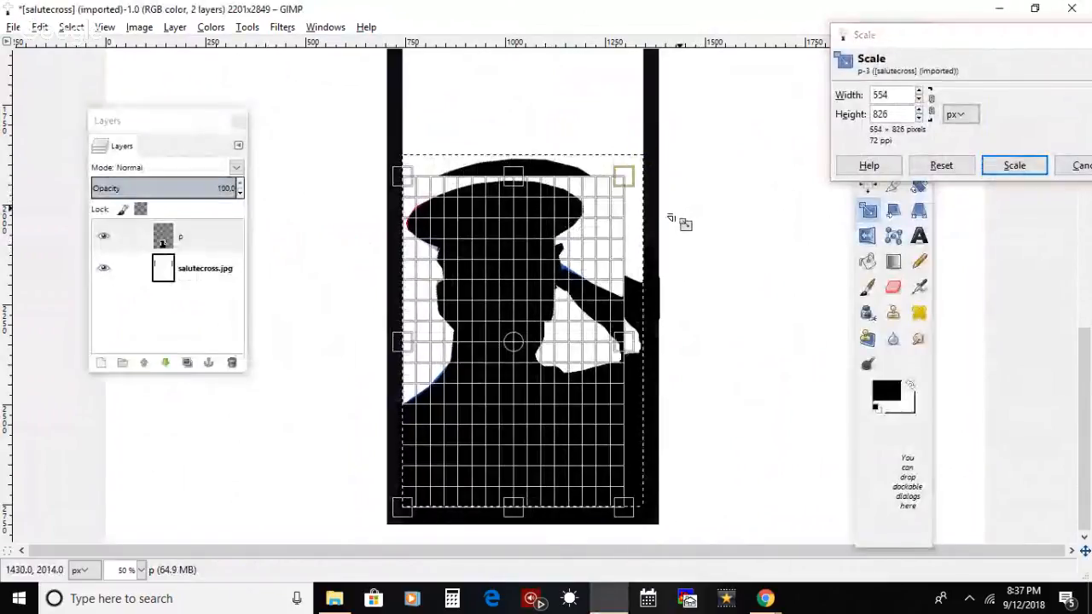
key(Return)
click(919, 159)
drag(567, 401, 581, 389)
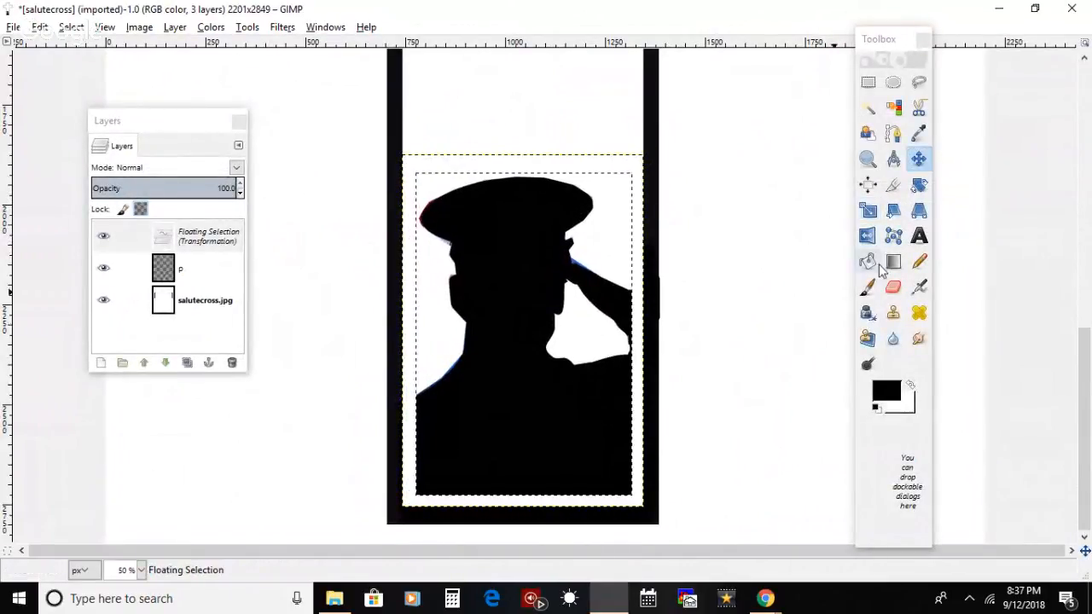
Step: Scale the floating silhouette up slightly to 576 × 828 px, keeping a narrow white margin inside the cross's border
click(868, 209)
click(468, 200)
drag(464, 195, 456, 189)
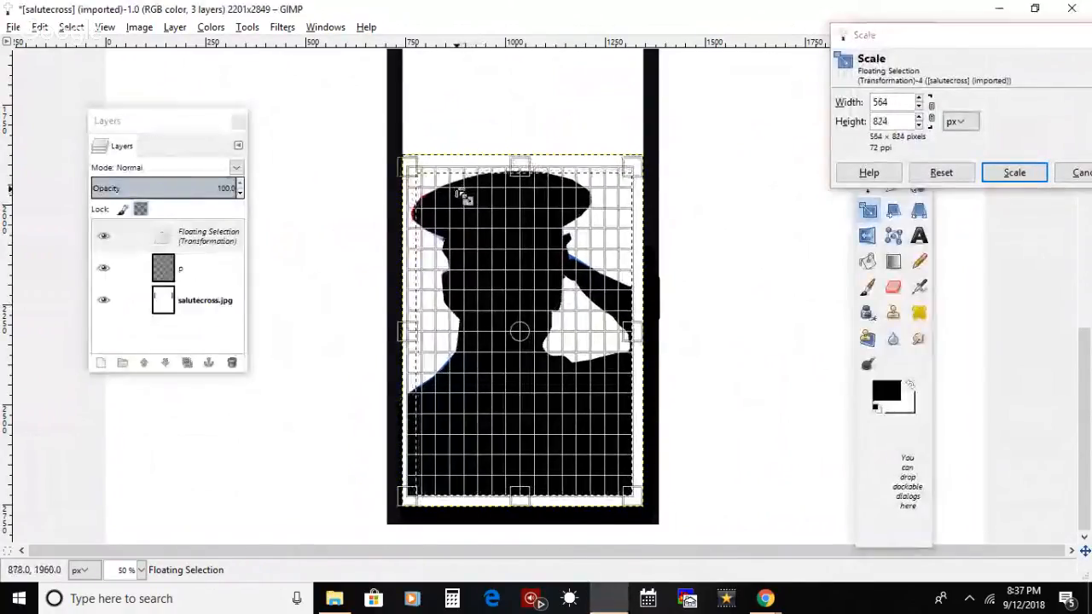
drag(591, 448, 598, 451)
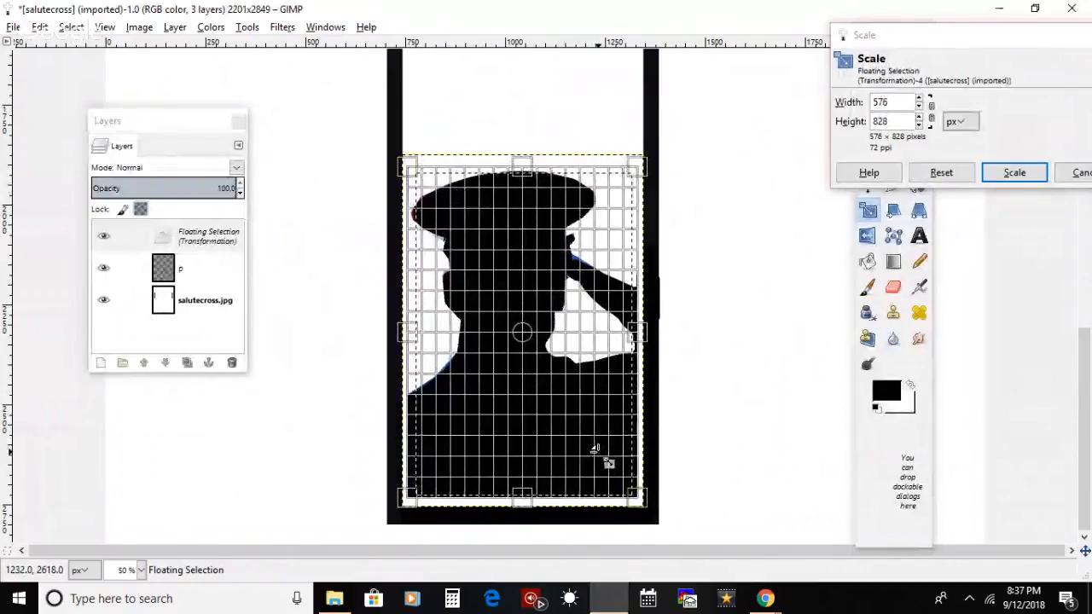
key(Return)
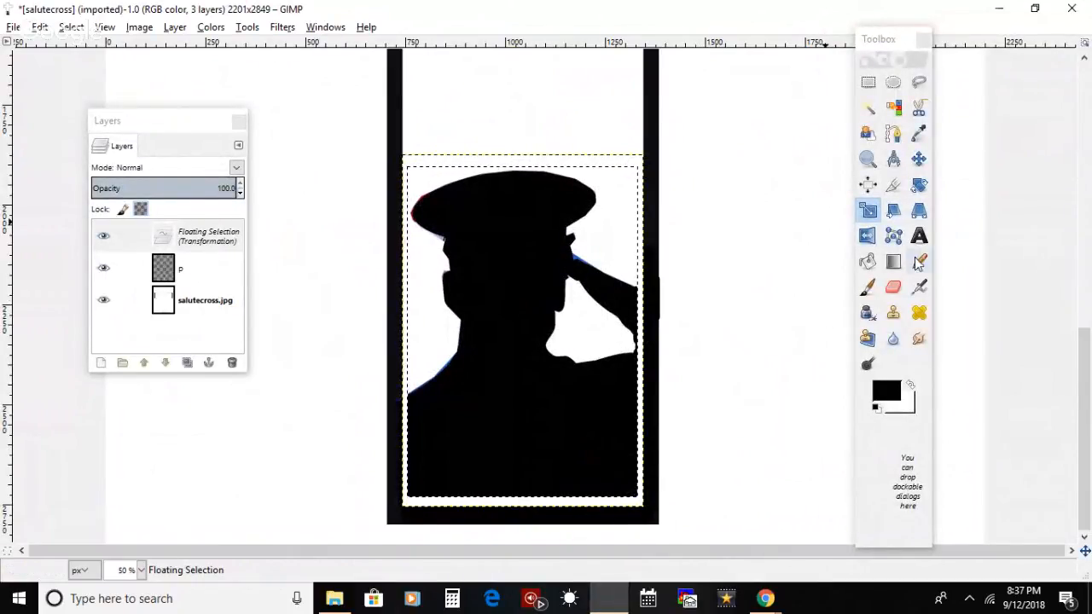
Step: Make white the foreground colour, choose the Paintbrush and turn the floating silhouette into a layer named p
click(910, 385)
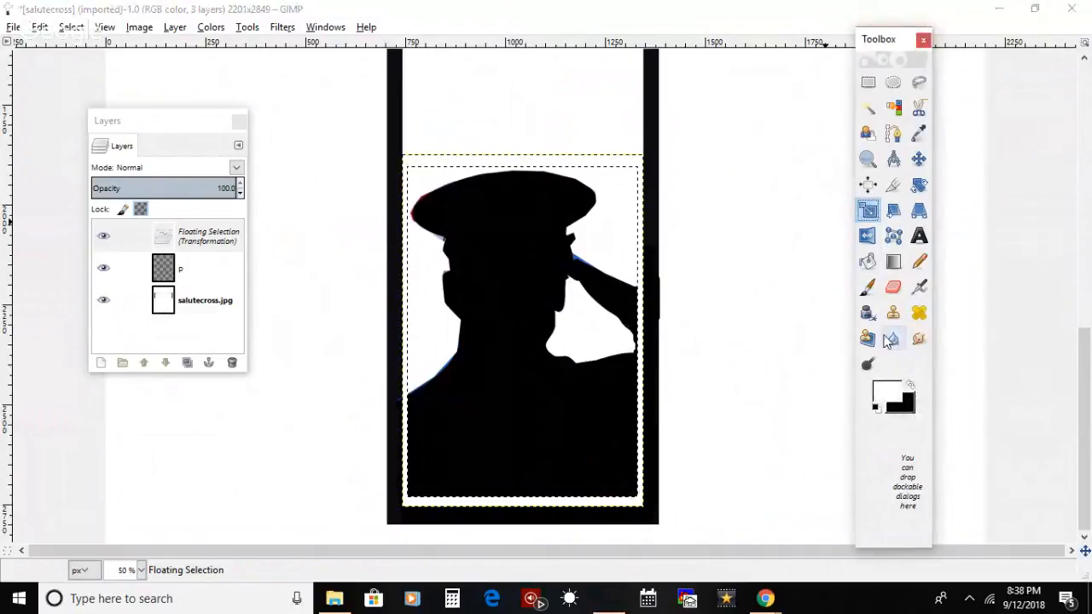
click(866, 287)
double_click(204, 235)
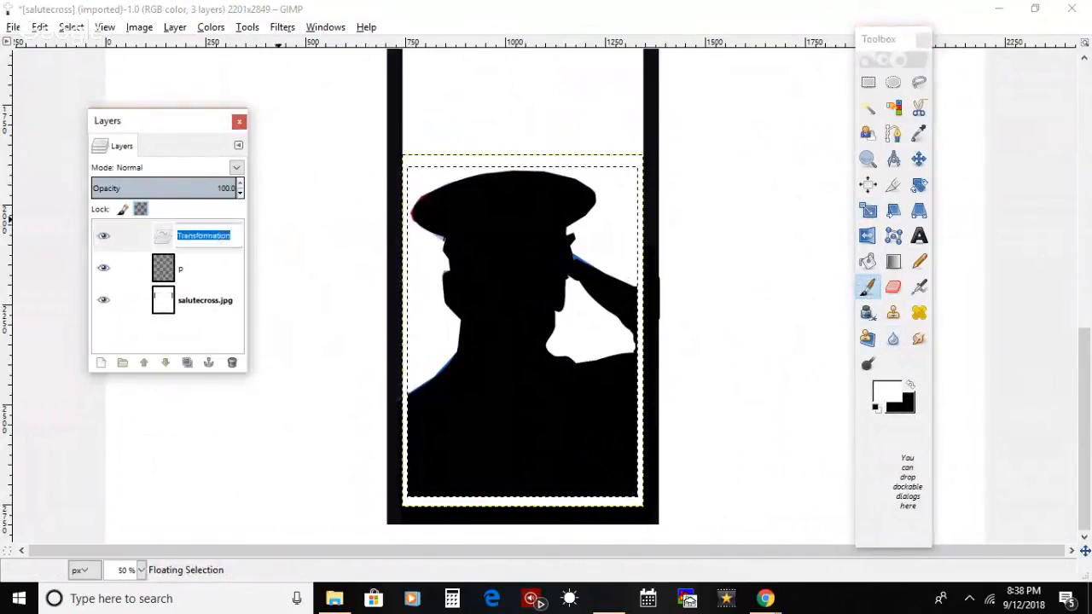
text(p)
key(Return)
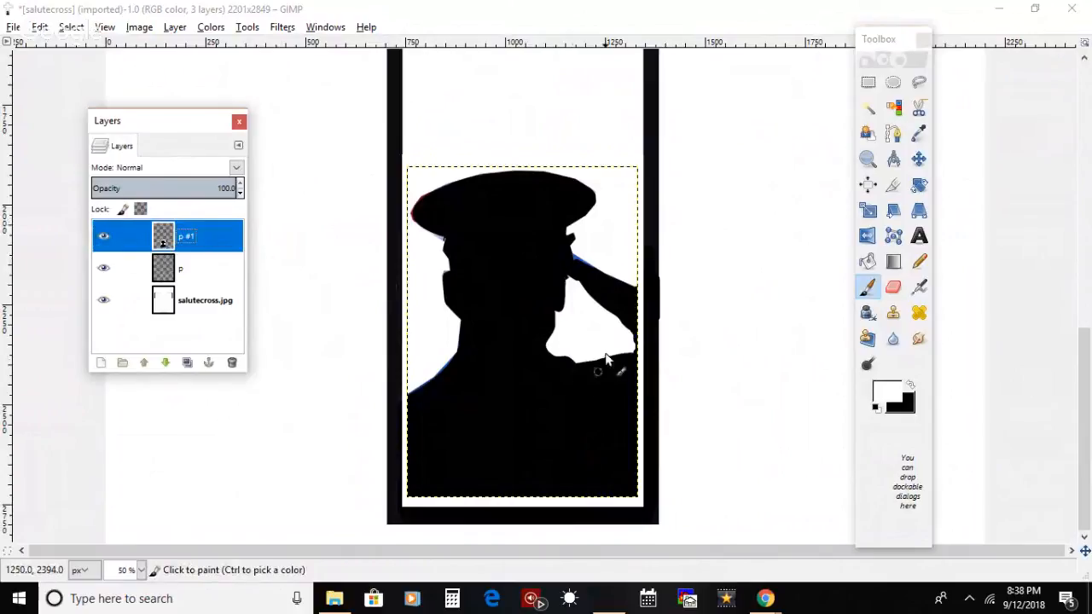
Step: Paint white at the gap between the saluting arm and shoulder, and try painting out the thin line above the arm on salutecross.jpg
click(635, 356)
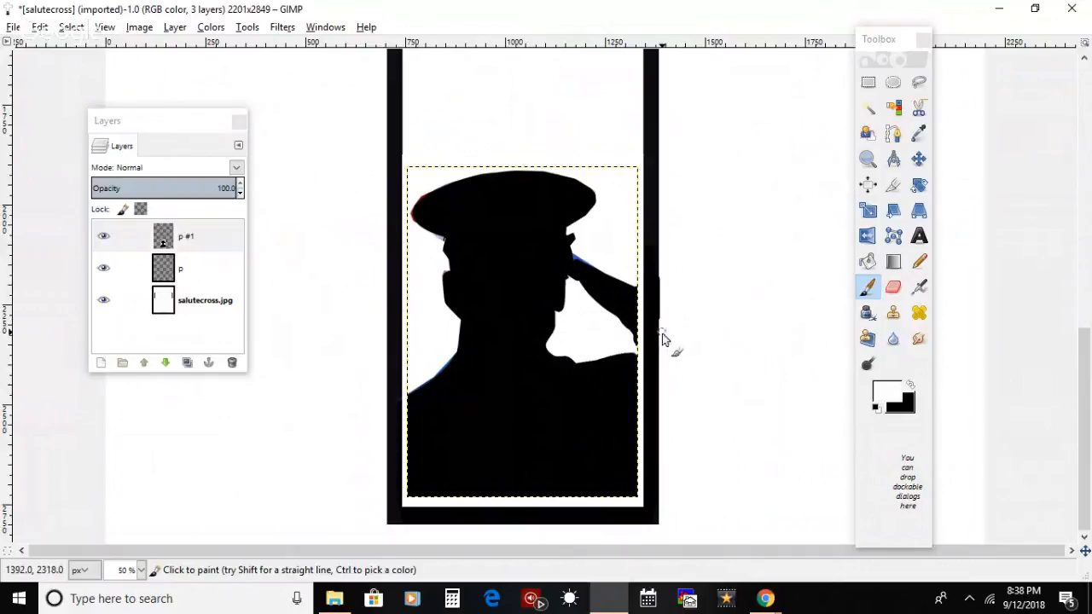
click(71, 28)
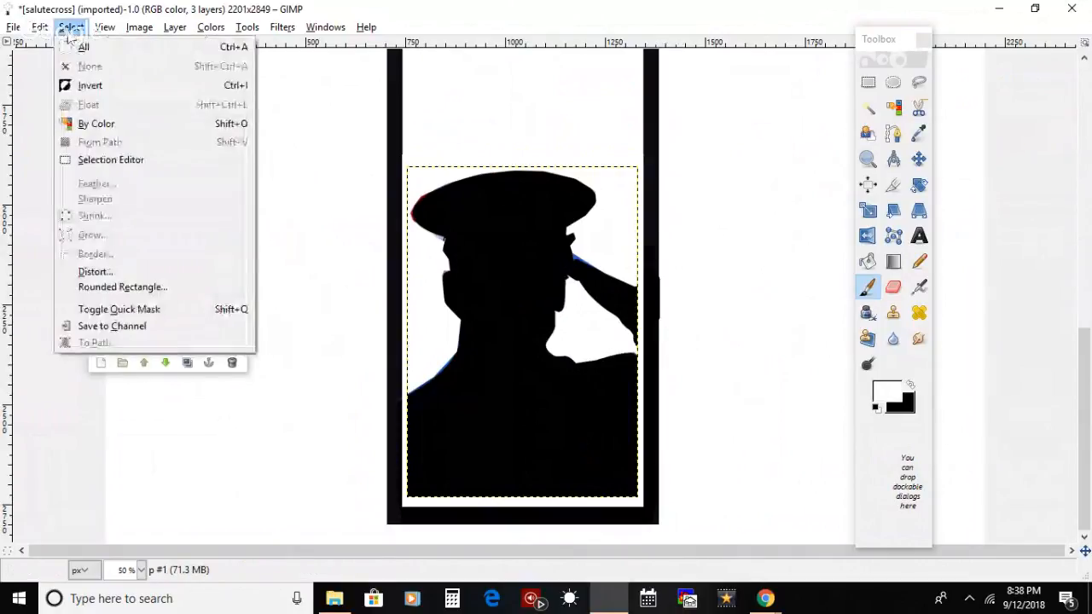
click(288, 412)
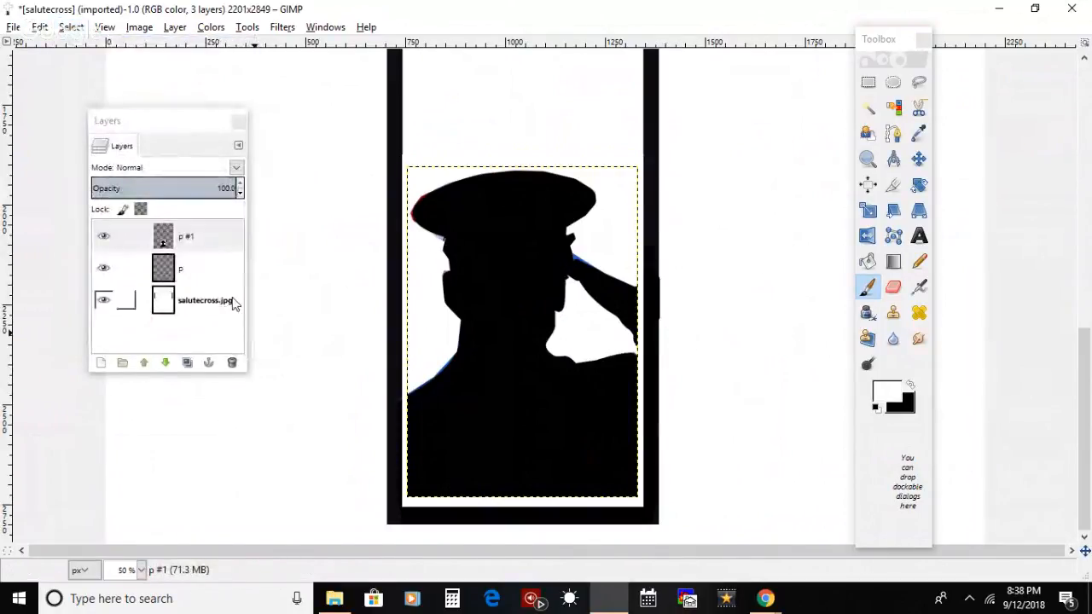
click(205, 301)
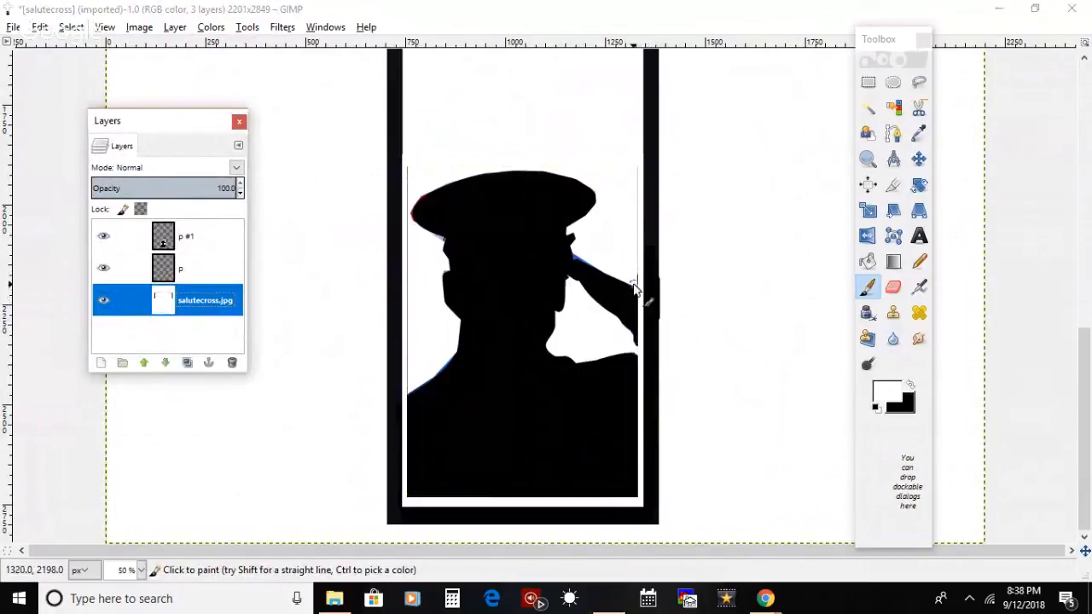
drag(636, 281, 638, 243)
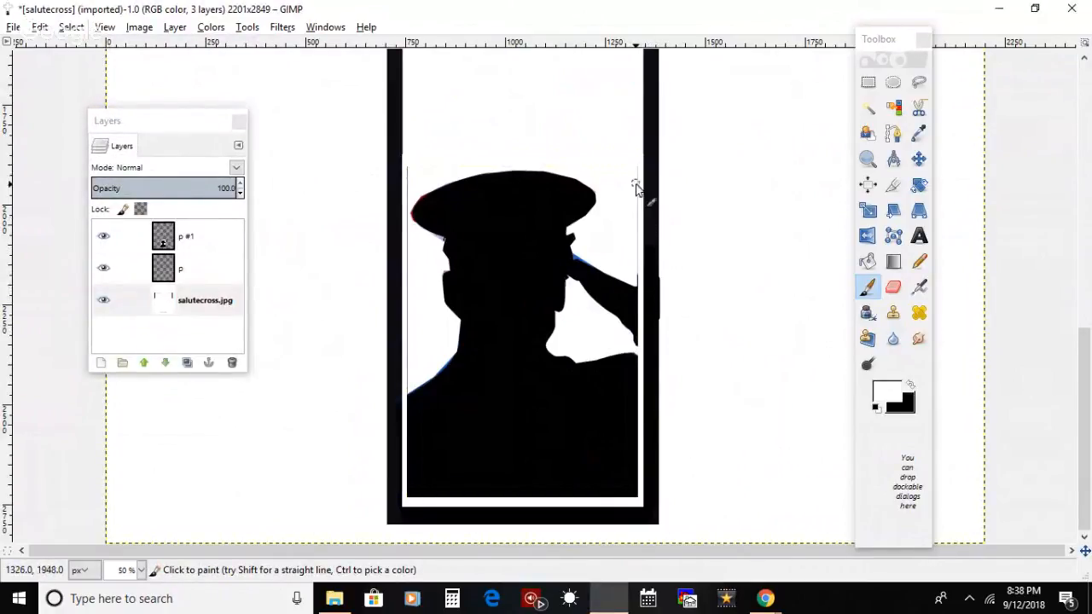
Step: On the p #1 layer, paint out the thin vertical lines along both sides of the silhouette in white
click(184, 243)
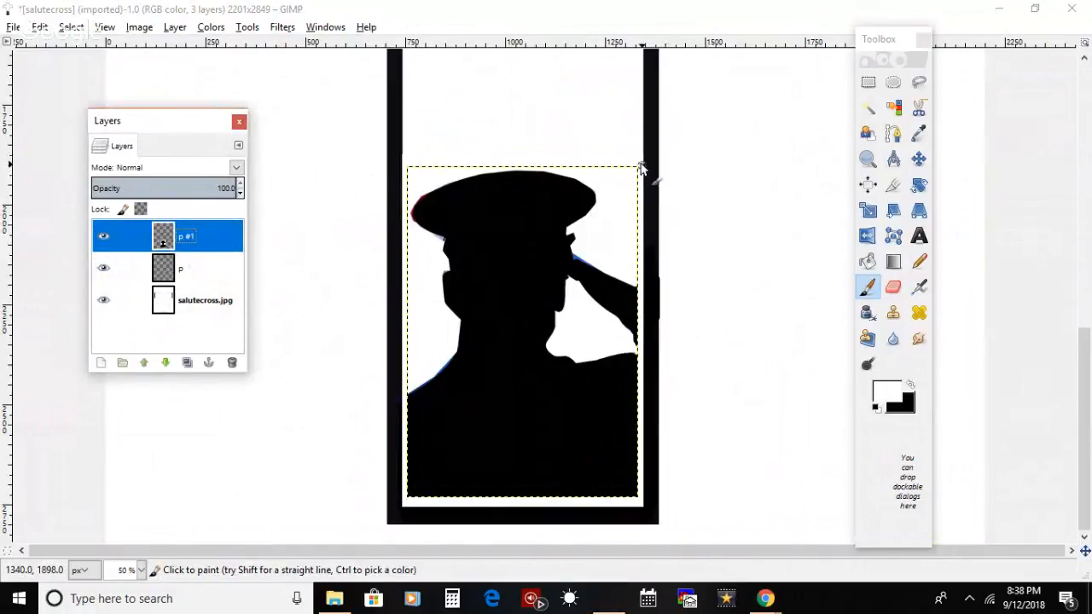
click(637, 216)
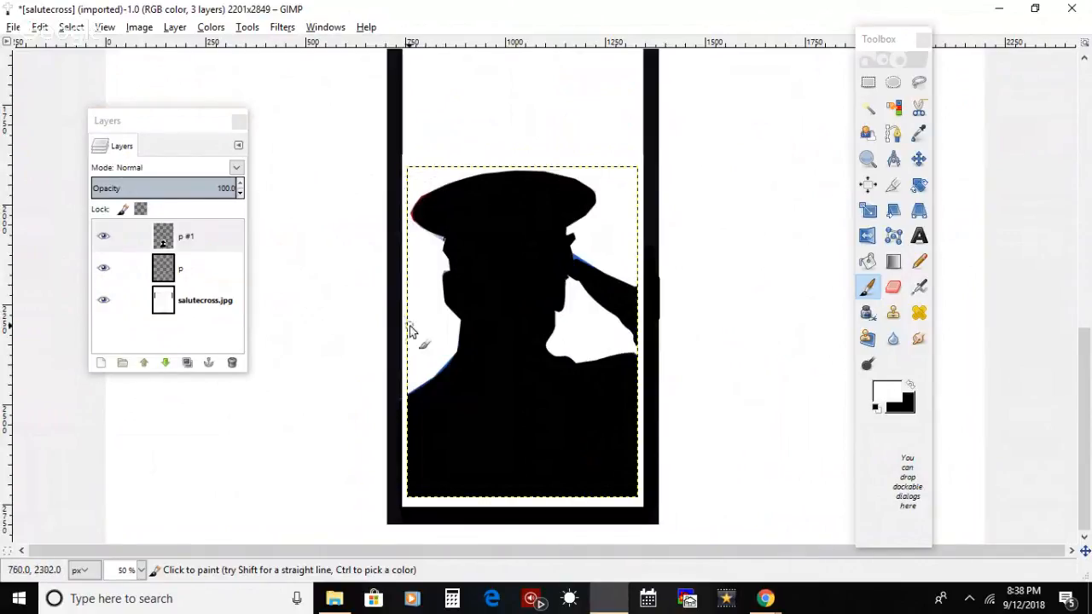
click(204, 269)
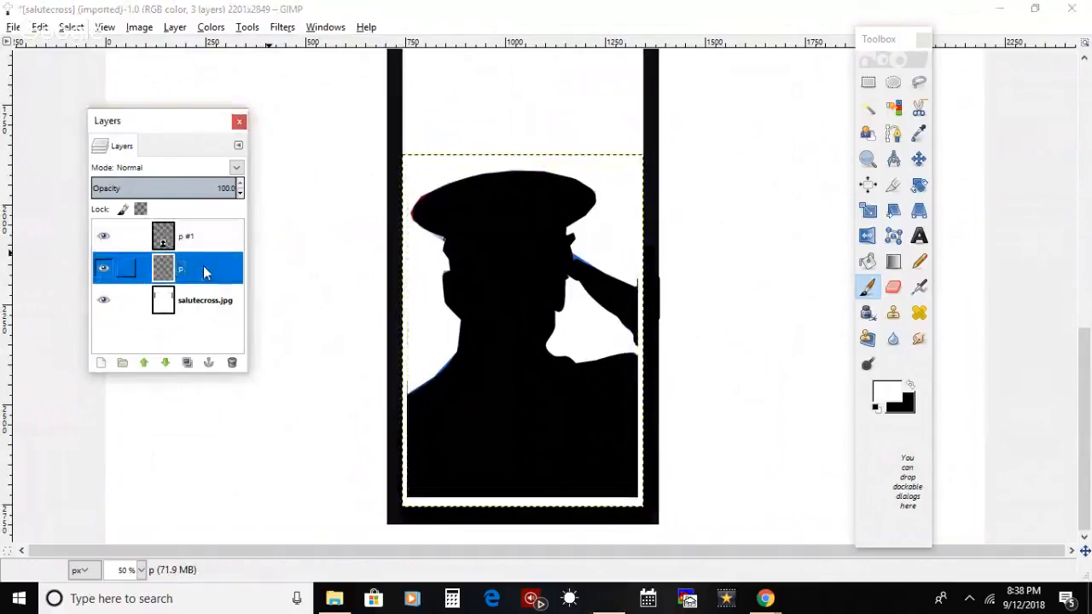
key(Page_Up)
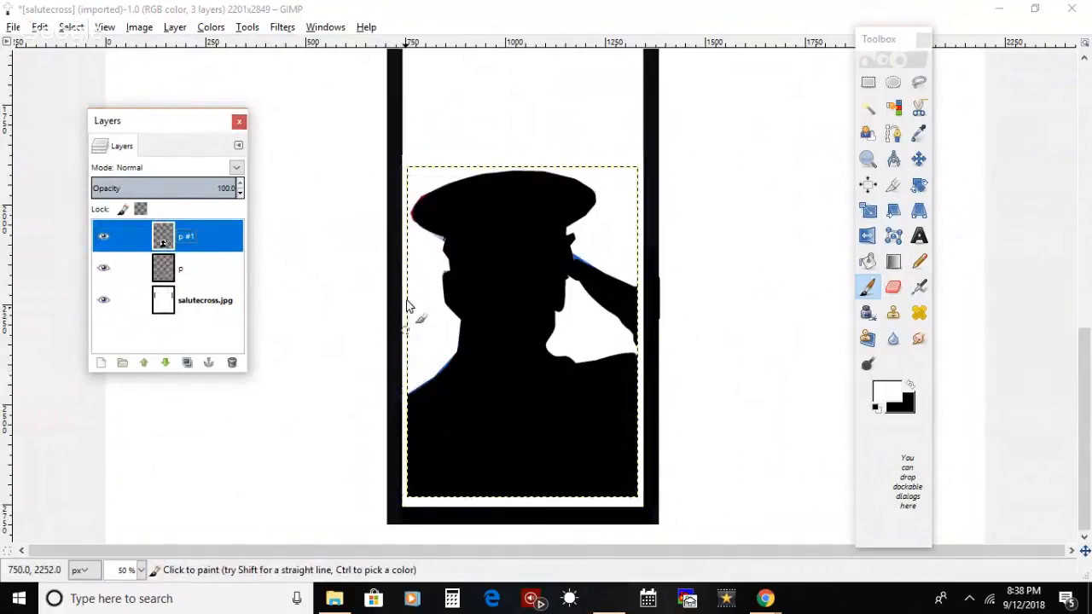
drag(409, 293, 407, 368)
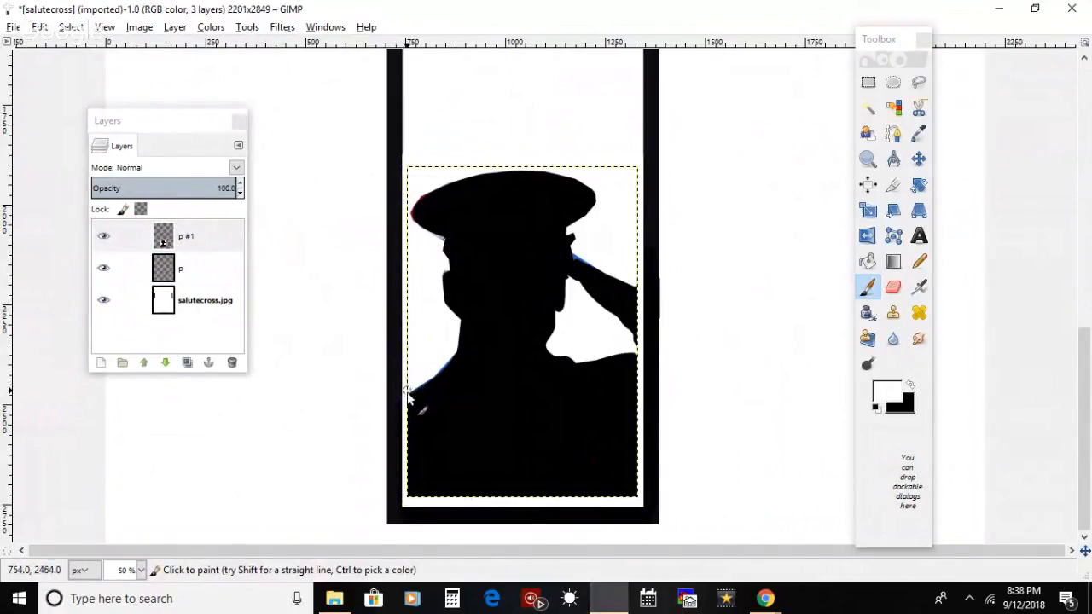
Step: Try to touch up the shoulder edge on salutecross.jpg, and paint over the blue fringe above the saluting arm on p #1
key(Page_Down)
key(Page_Down)
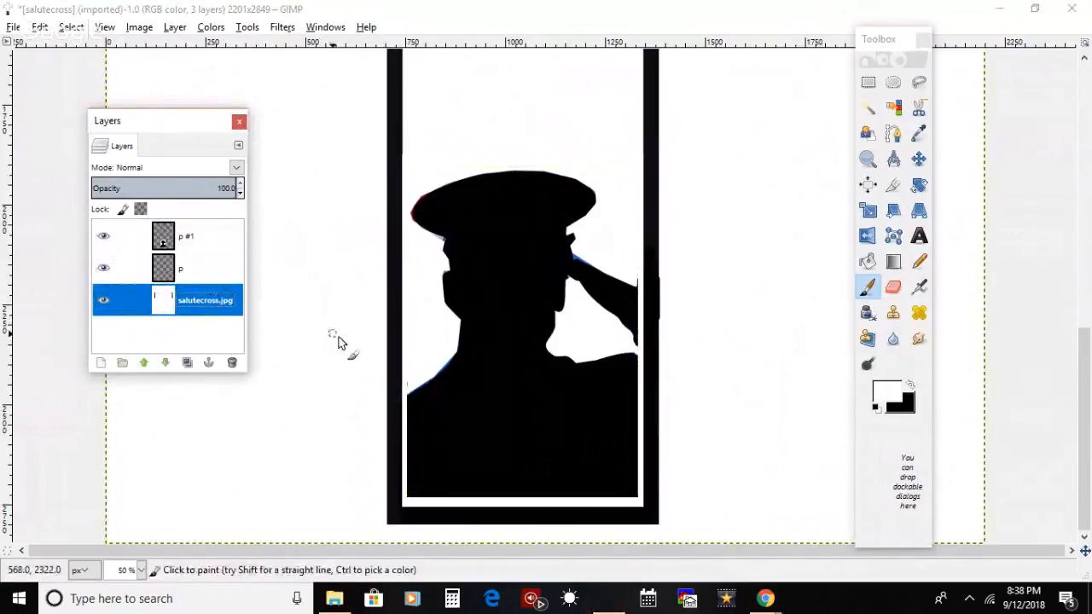
click(411, 392)
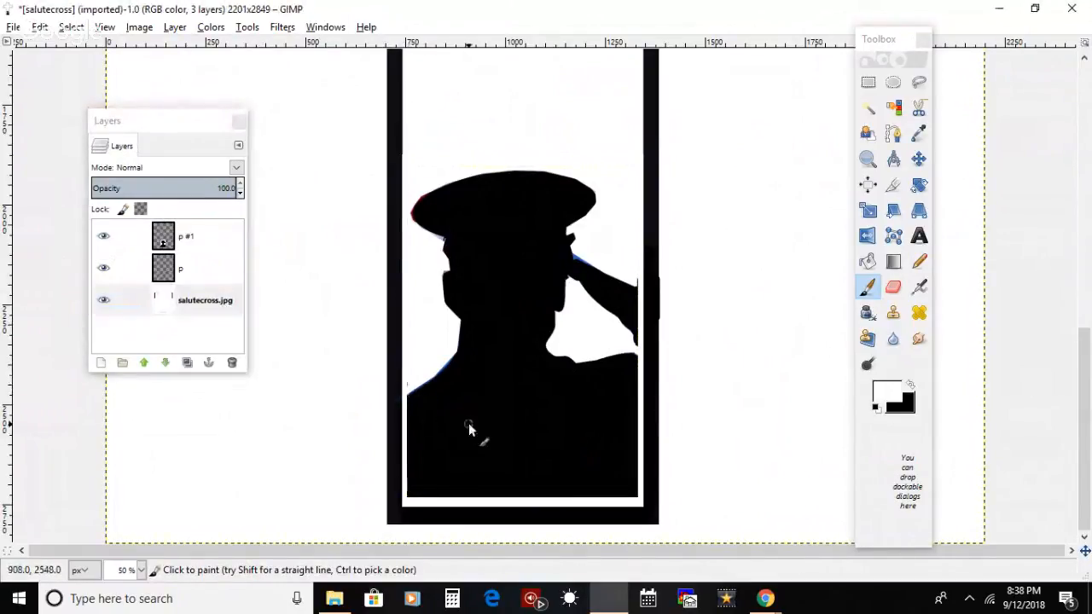
click(242, 229)
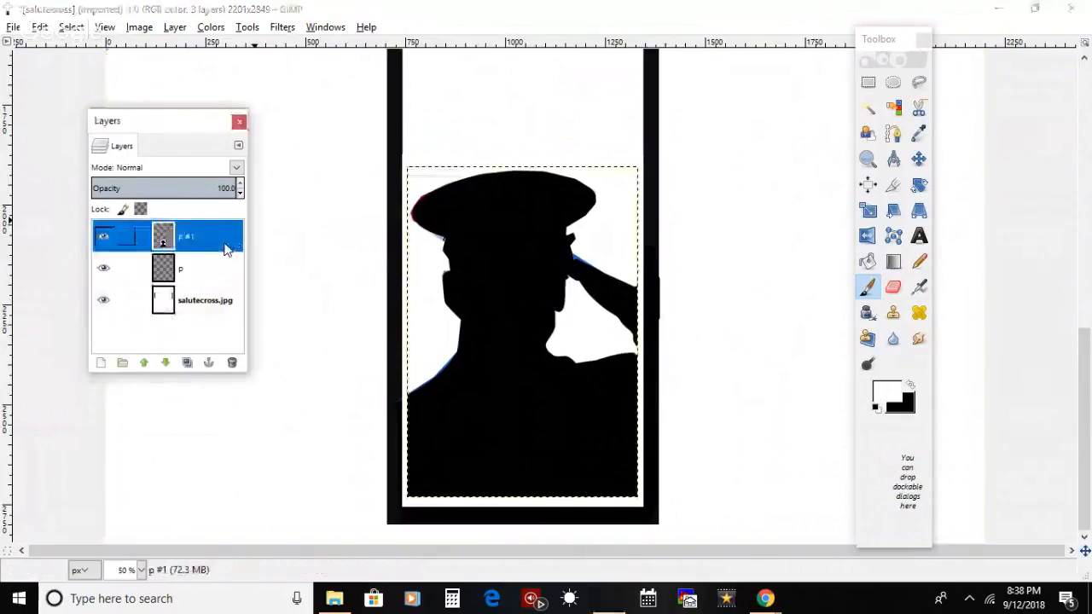
click(581, 255)
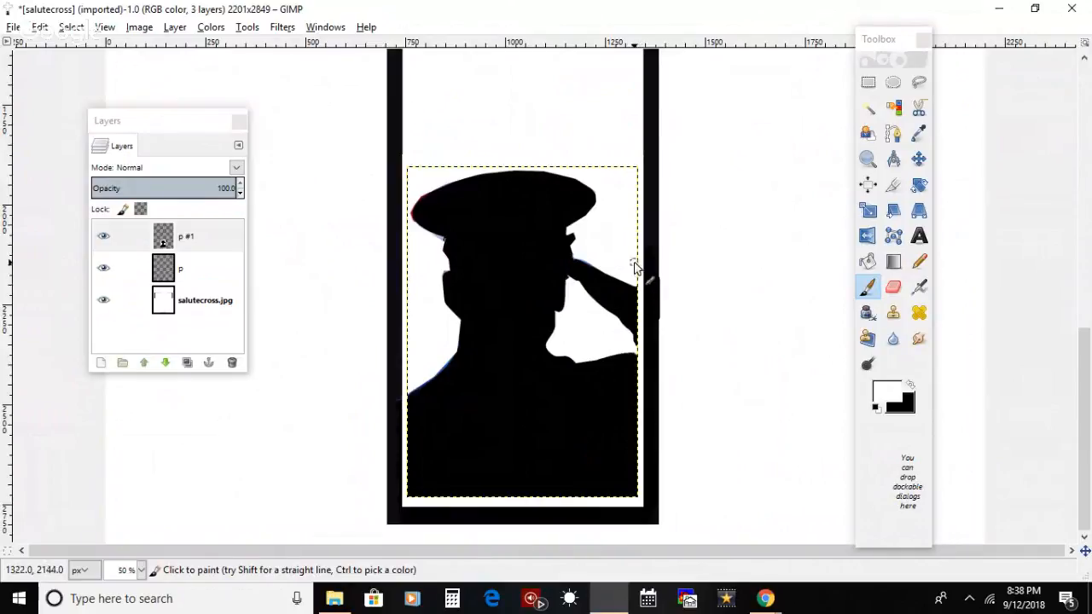
scroll(1089, 391, up, 10)
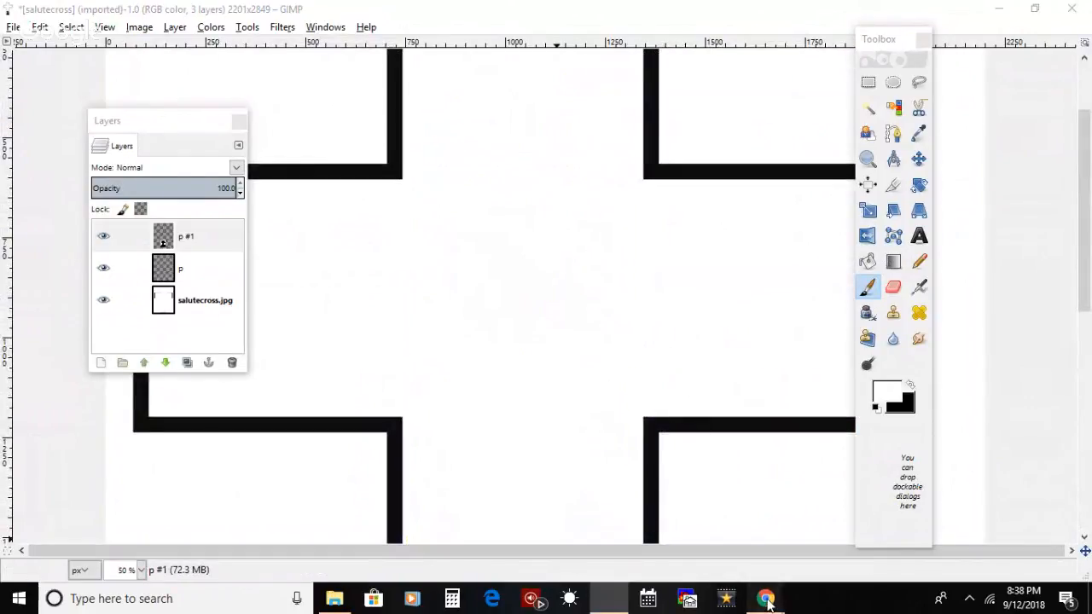
mouse_move(765, 598)
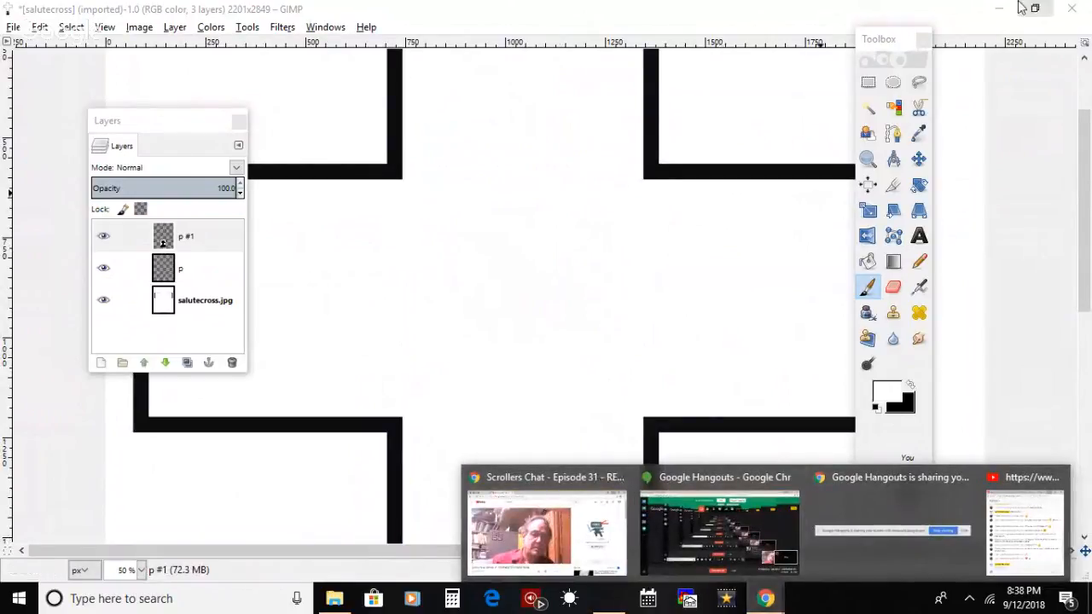
drag(1085, 243, 1085, 484)
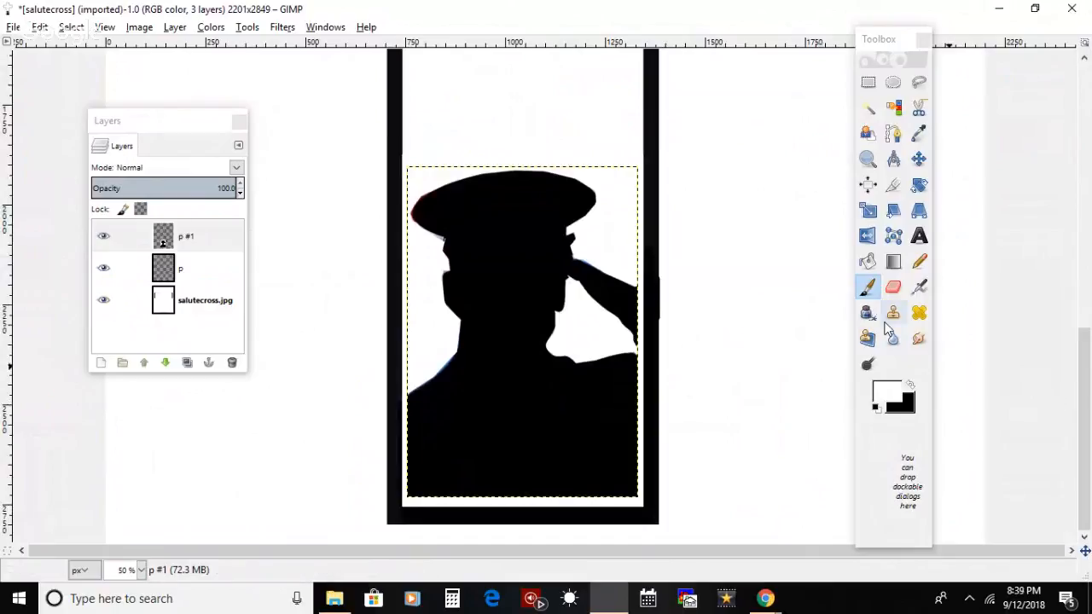
Step: Hide the p #1 silhouette layer and bucket-fill the inside of the cross on the salutecross.jpg layer with black
scroll(1086, 316, up, 5)
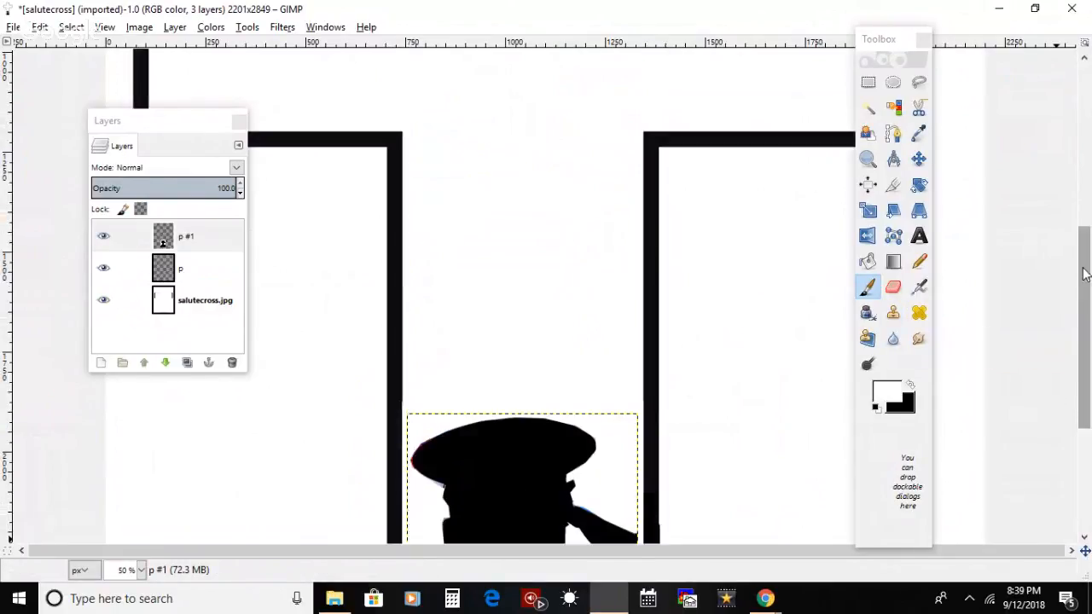
click(867, 261)
click(103, 236)
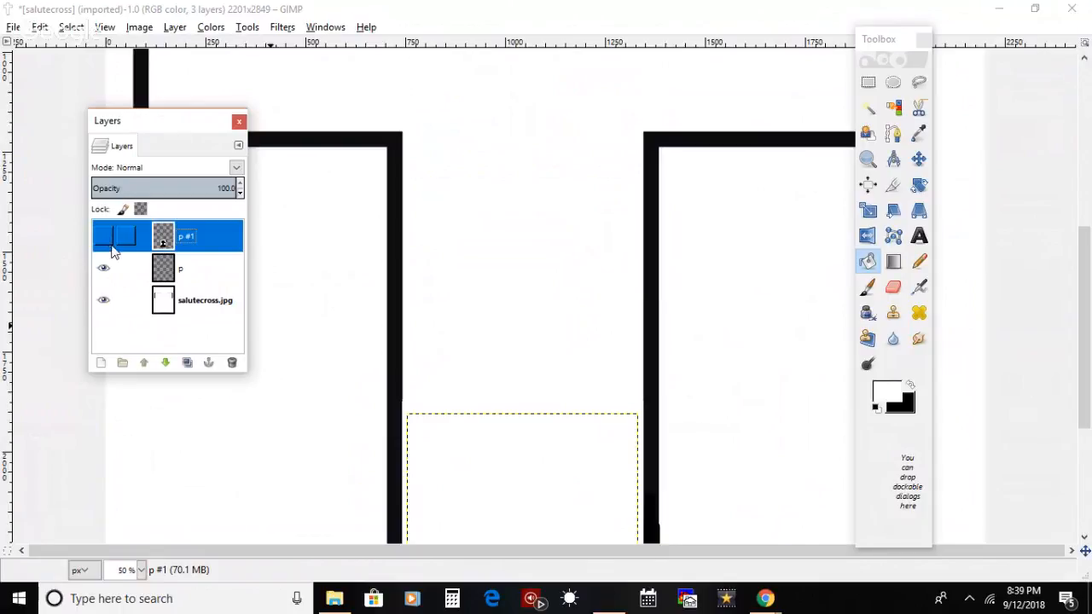
click(191, 313)
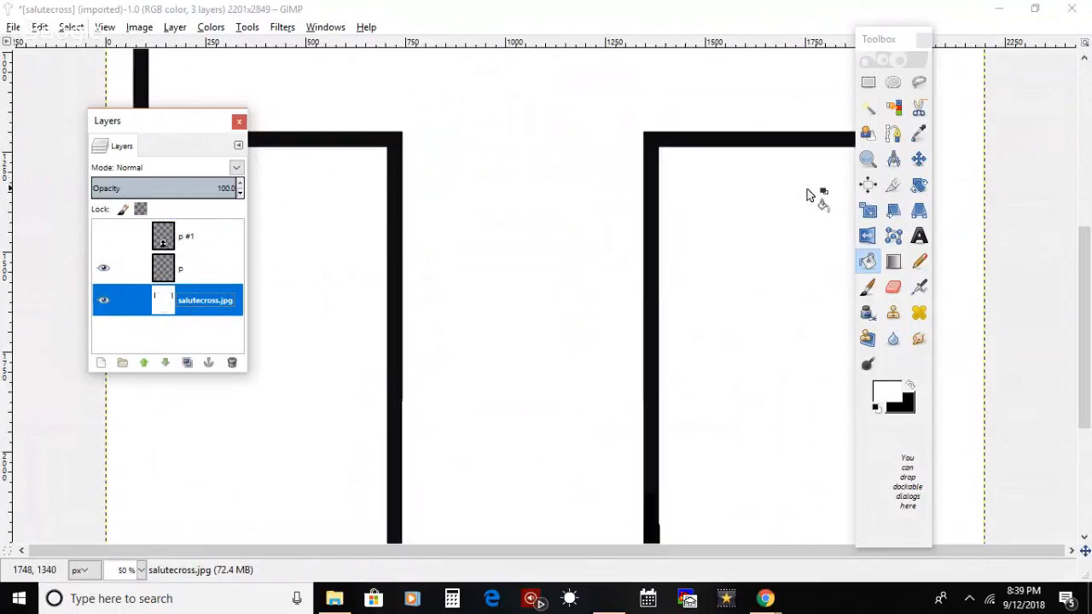
click(868, 264)
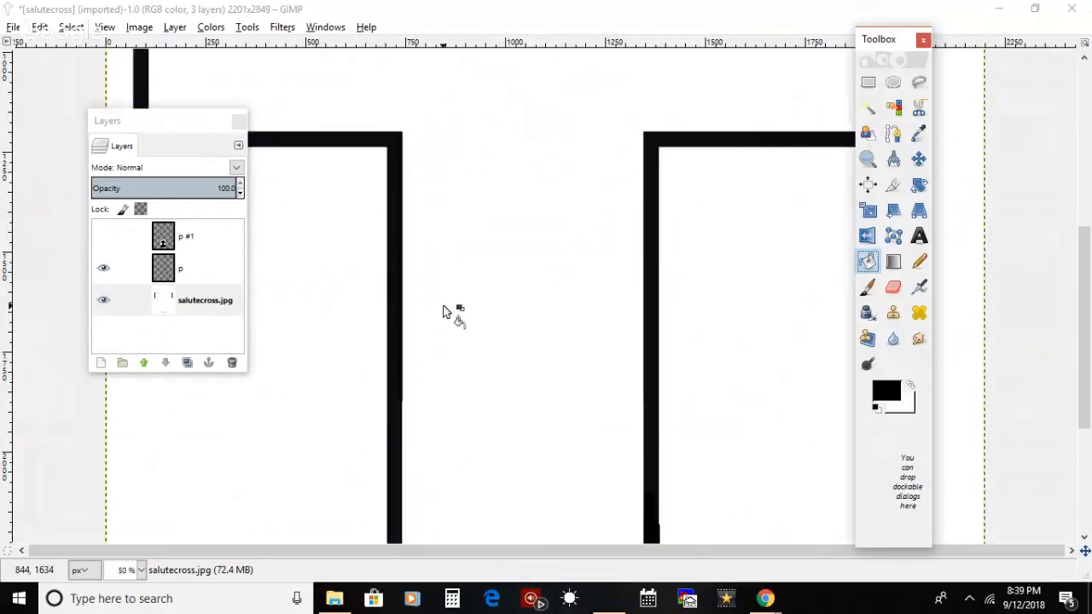
click(515, 277)
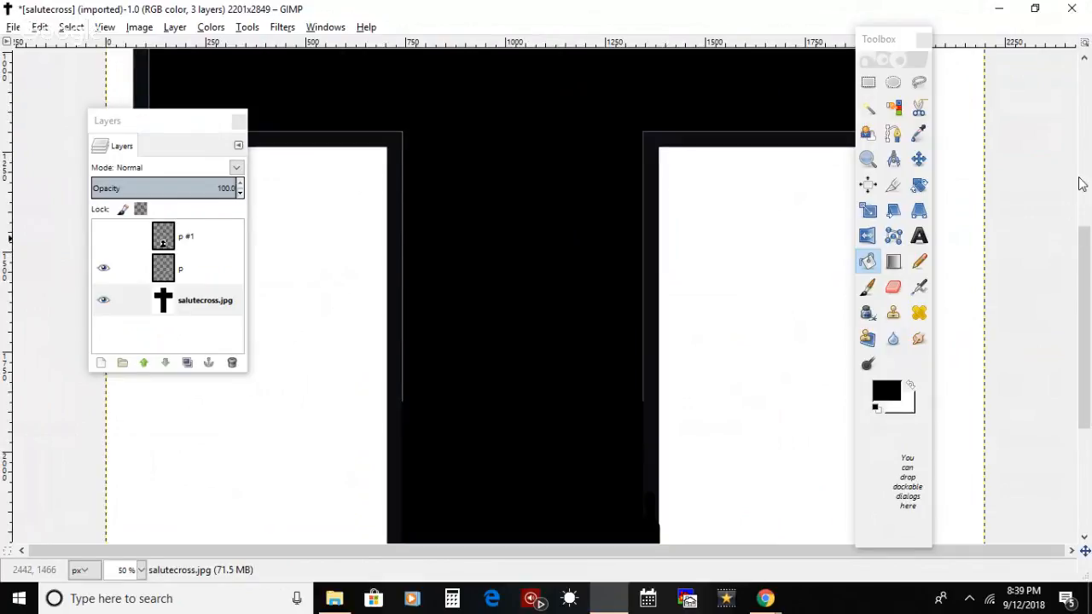
Step: Select the p #1 silhouette layer and make it visible again over the filled foot of the cross
scroll(1090, 312, up, 5)
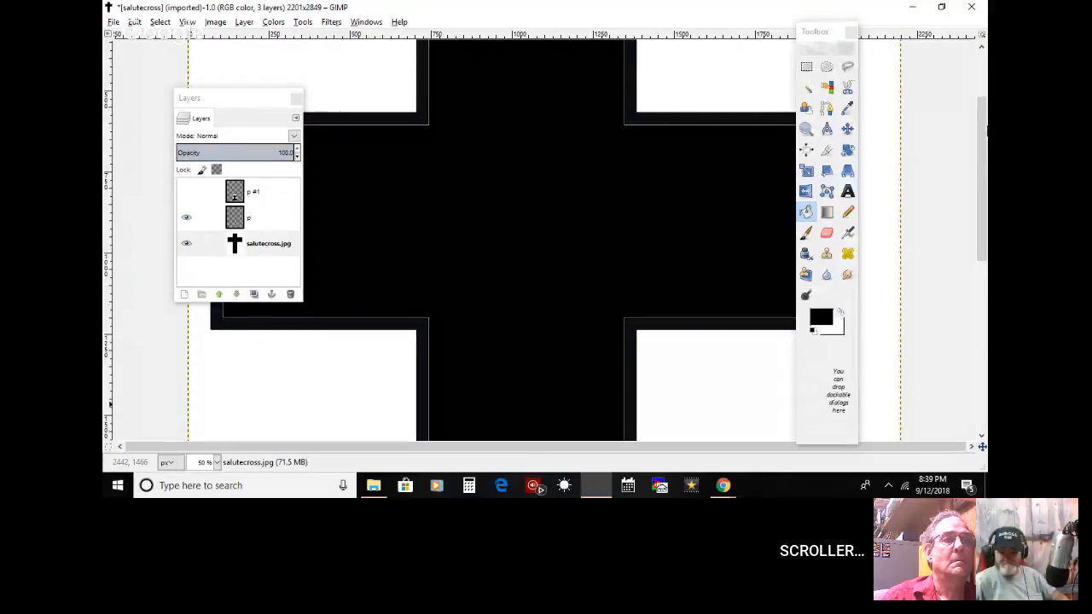
scroll(546, 238, down, 5)
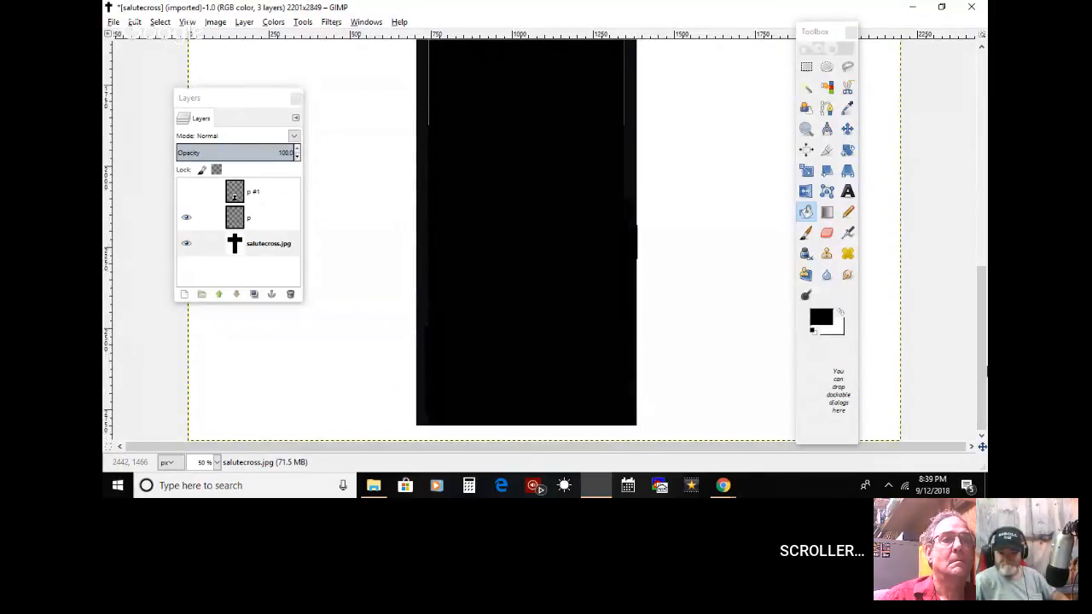
click(265, 199)
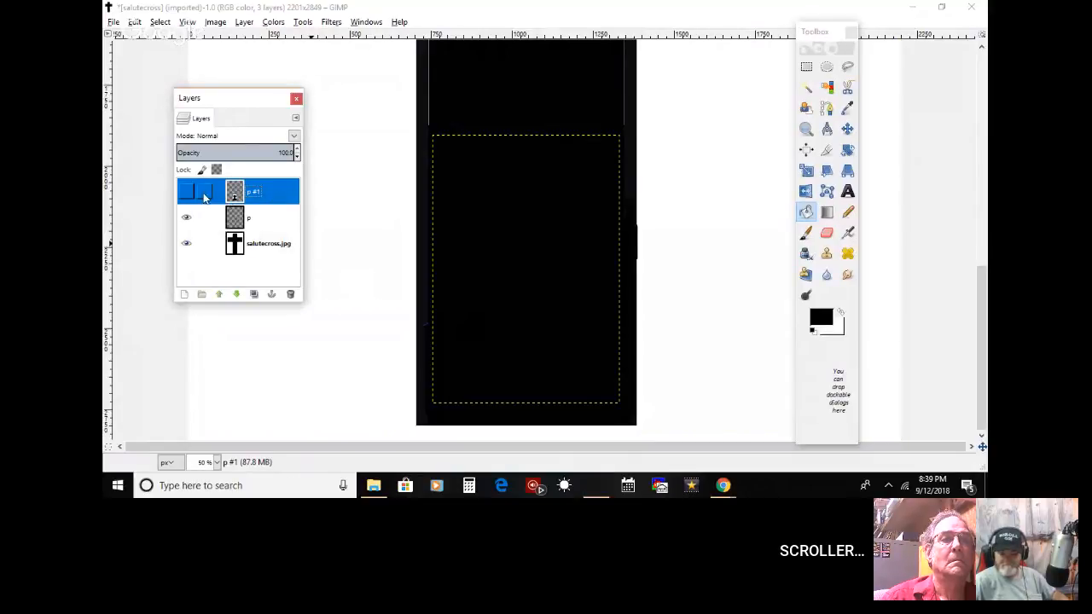
click(189, 193)
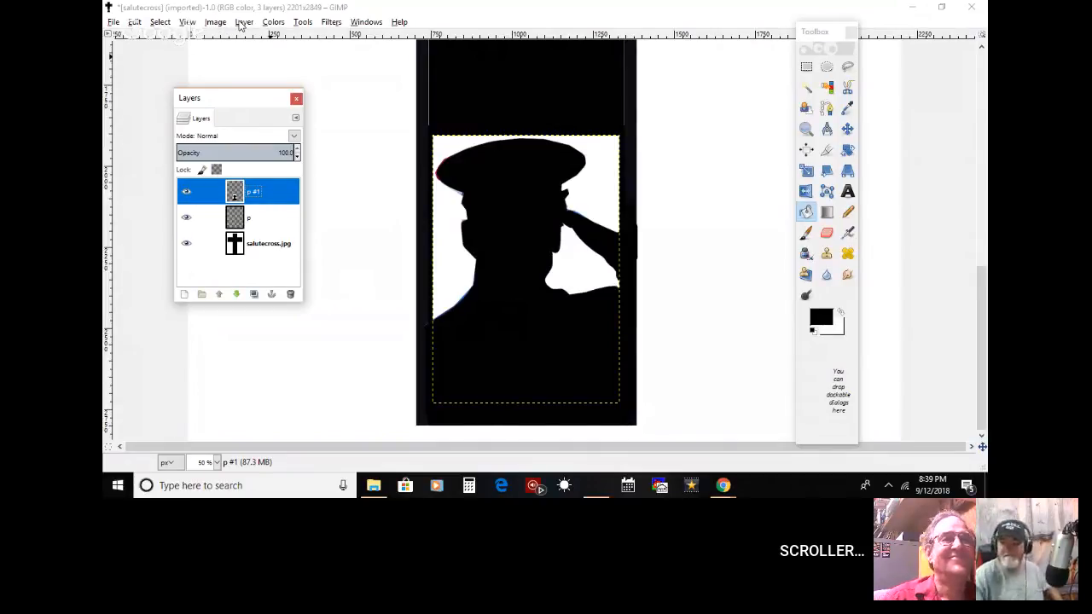
click(277, 13)
drag(273, 202, 274, 52)
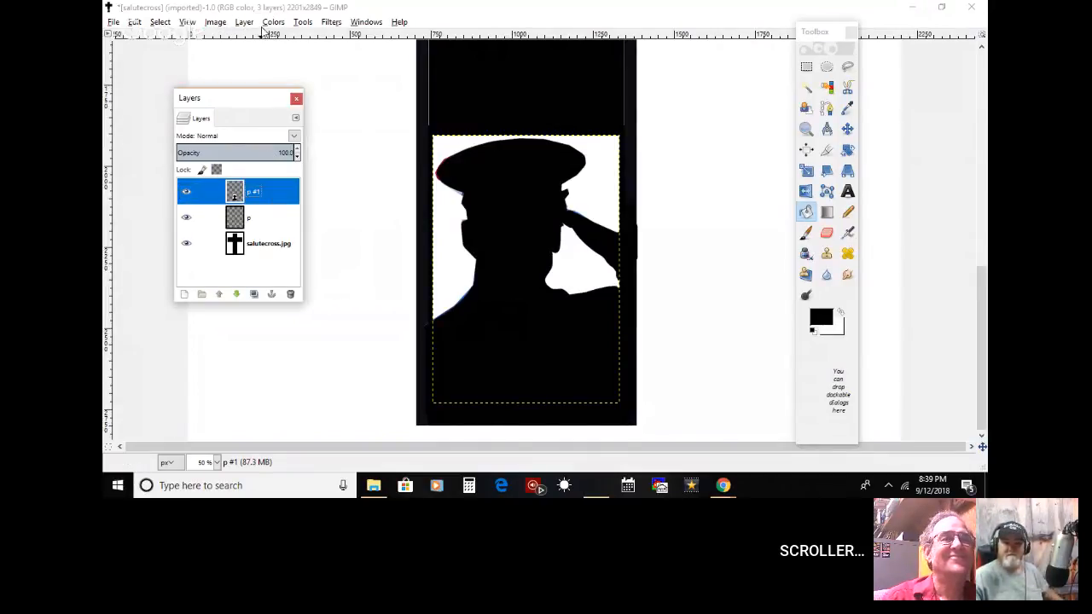
Step: Invert the colors of the p #1 silhouette layer and dab black paint between the saluting forearm and the shoulder
click(274, 22)
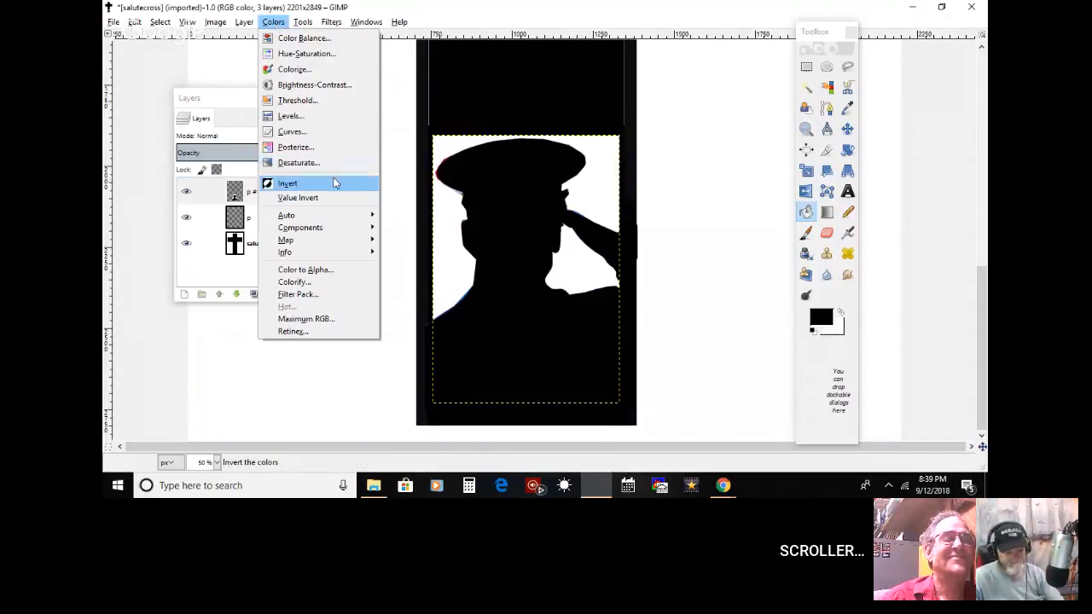
click(336, 181)
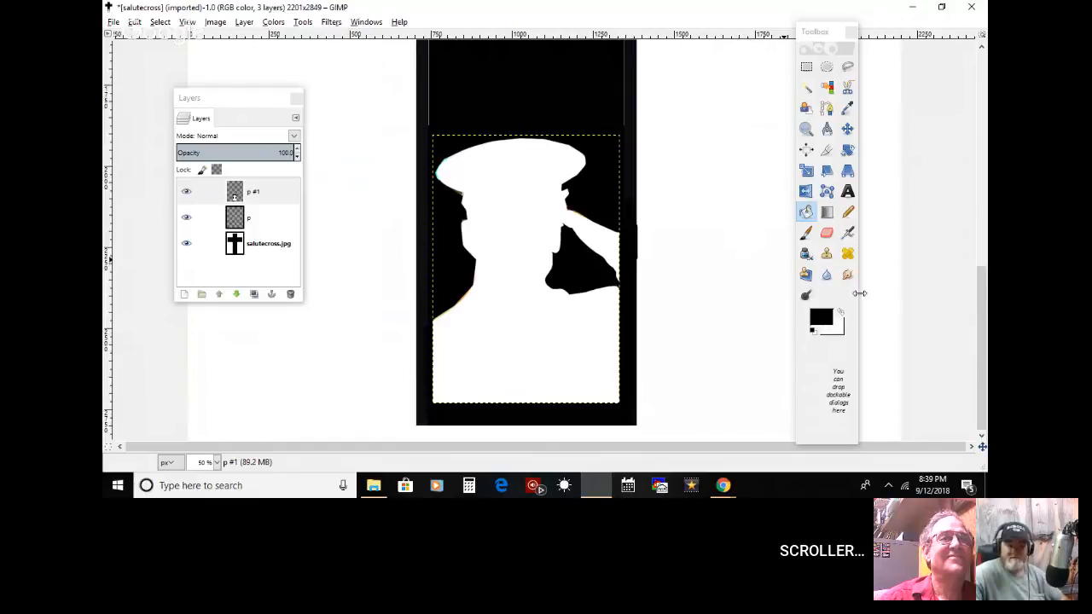
click(806, 232)
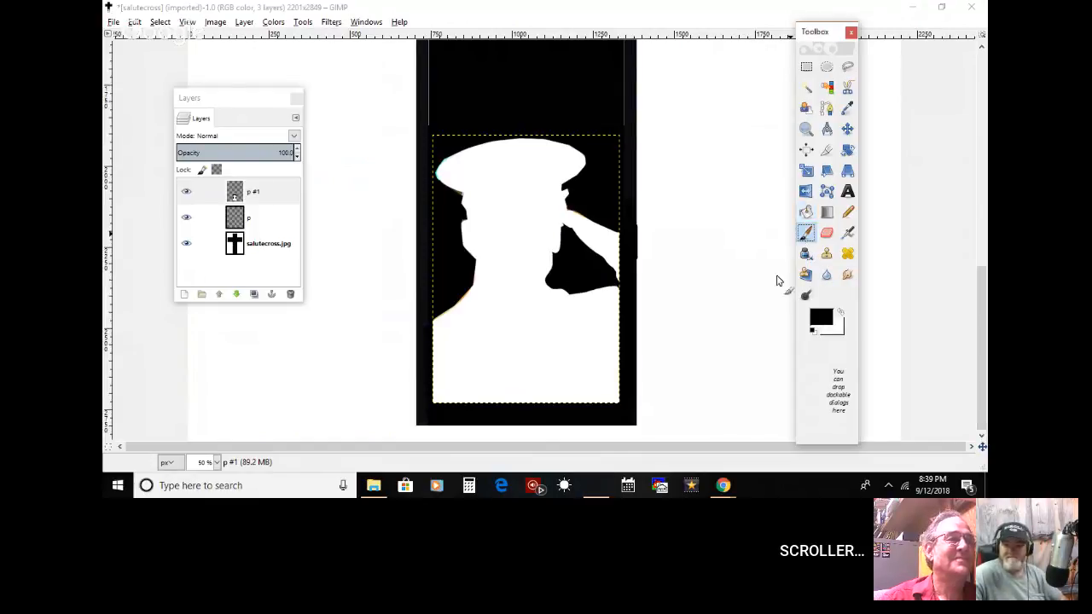
click(614, 284)
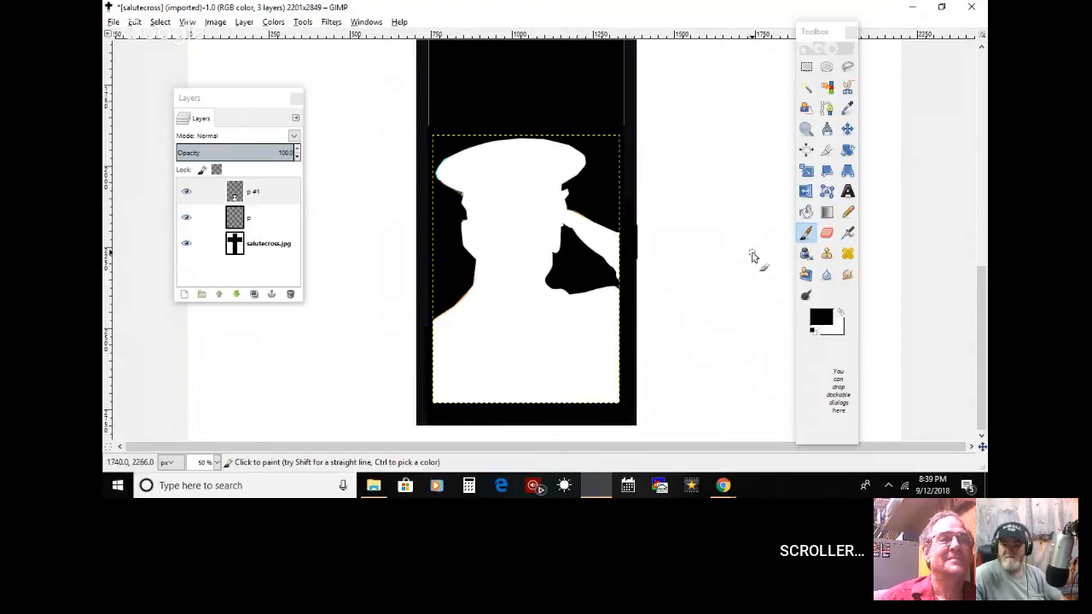
Step: Touch up the outer end of the saluting forearm in black on the salutecross.jpg and p #1 layers
click(302, 244)
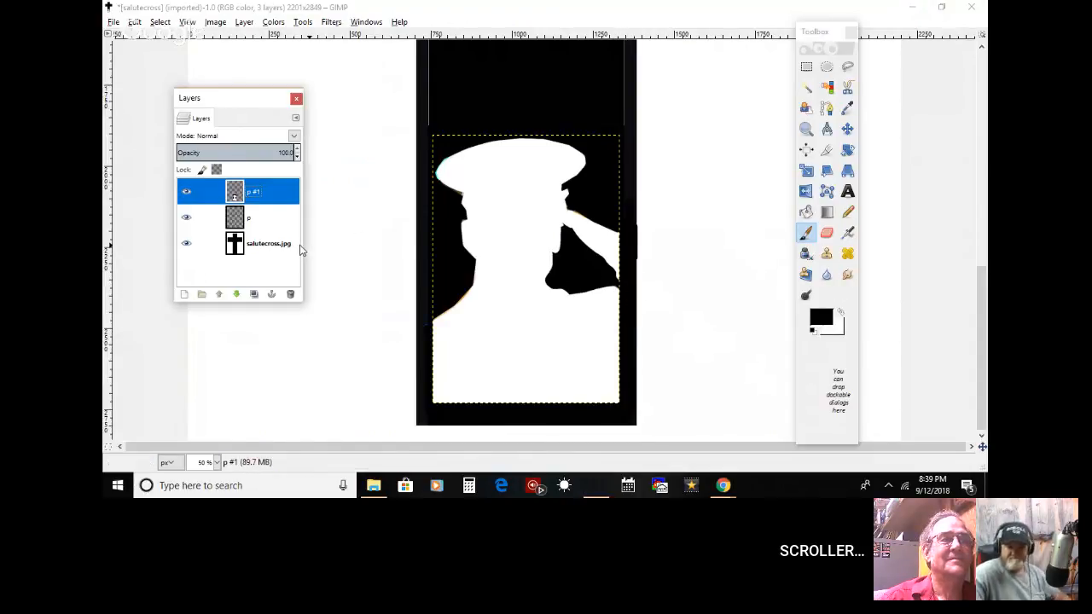
click(282, 245)
click(619, 229)
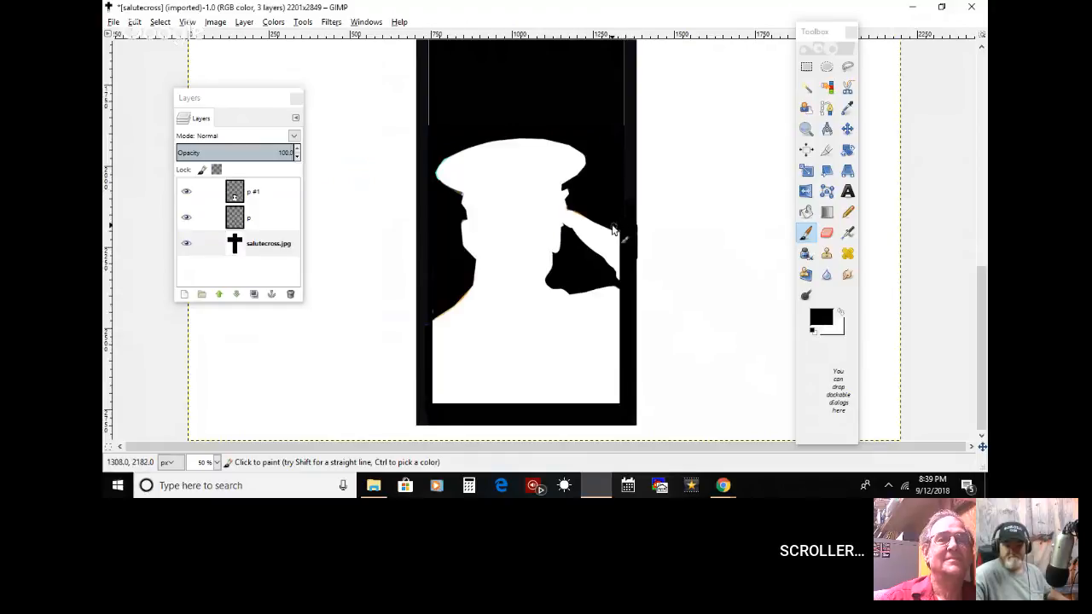
click(264, 191)
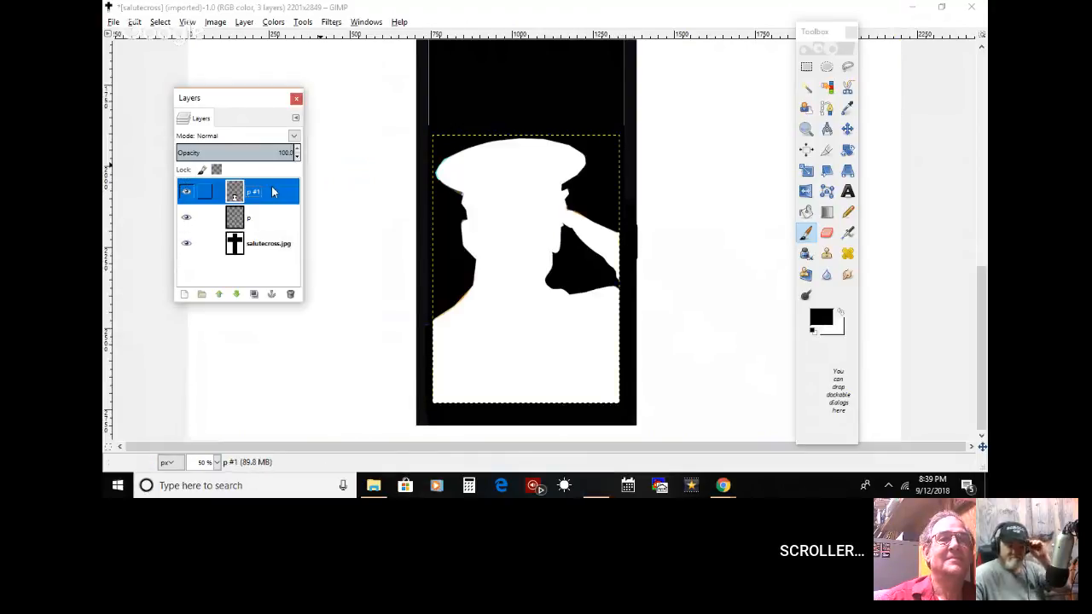
click(627, 239)
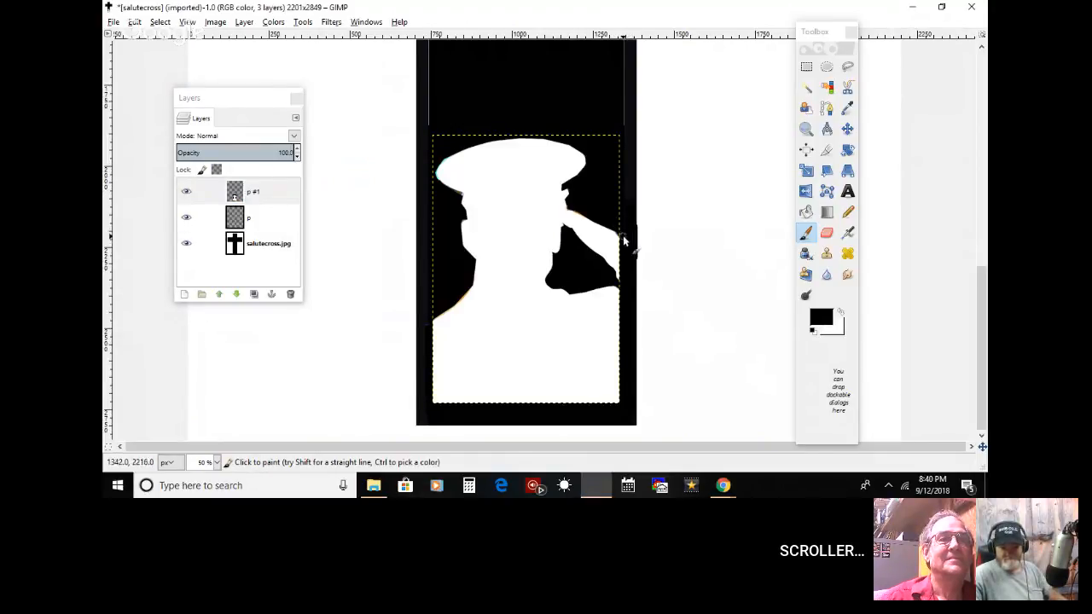
Step: Paint black touch-ups where the silhouette's left shoulder meets the cross border, using the salutecross.jpg and p layers
click(156, 23)
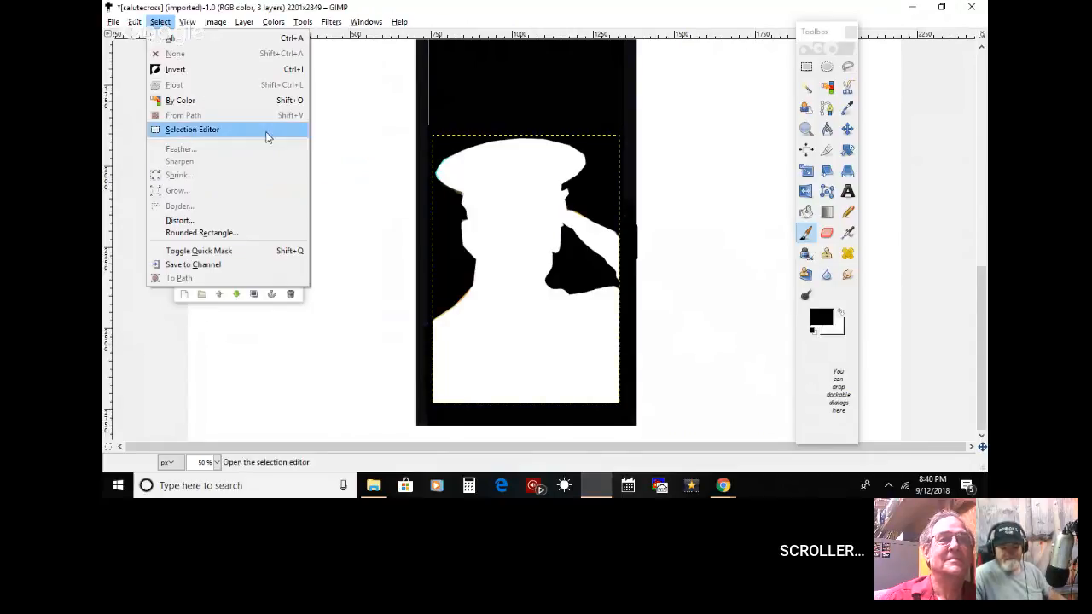
click(313, 321)
click(275, 200)
click(275, 216)
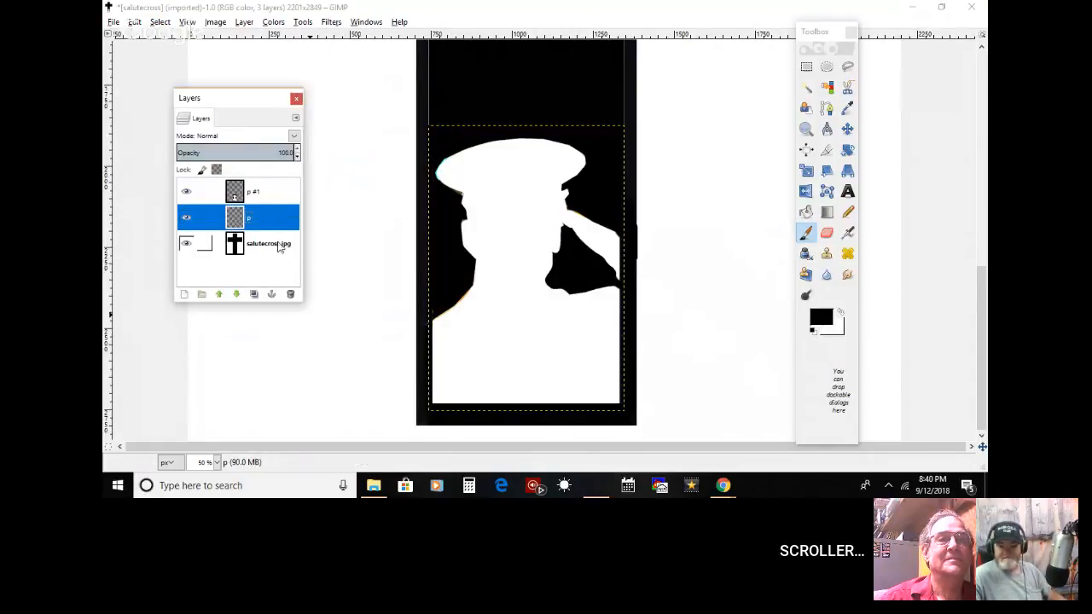
click(282, 245)
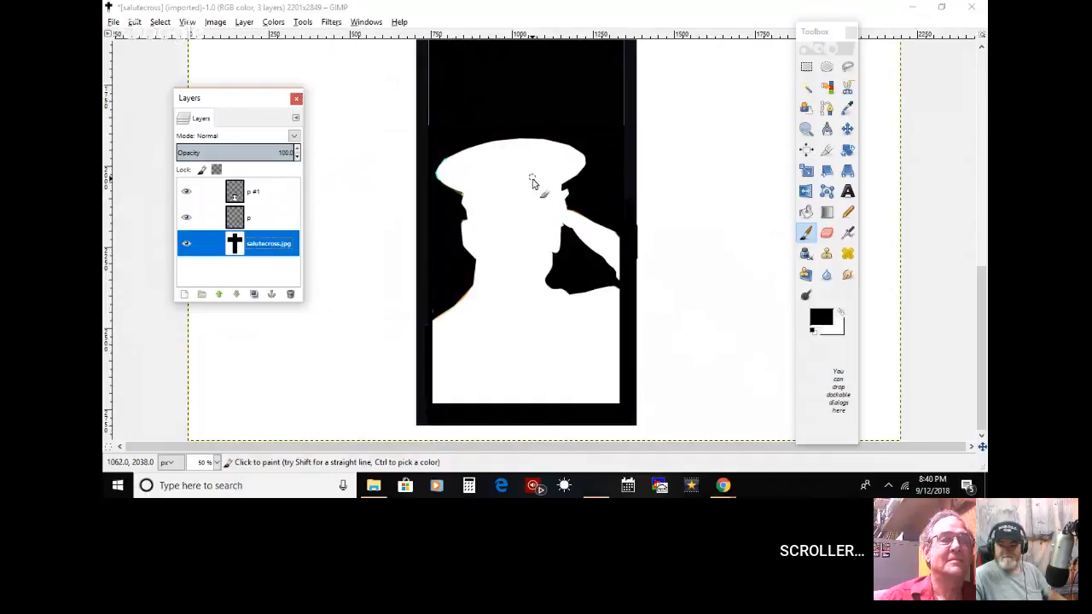
click(432, 308)
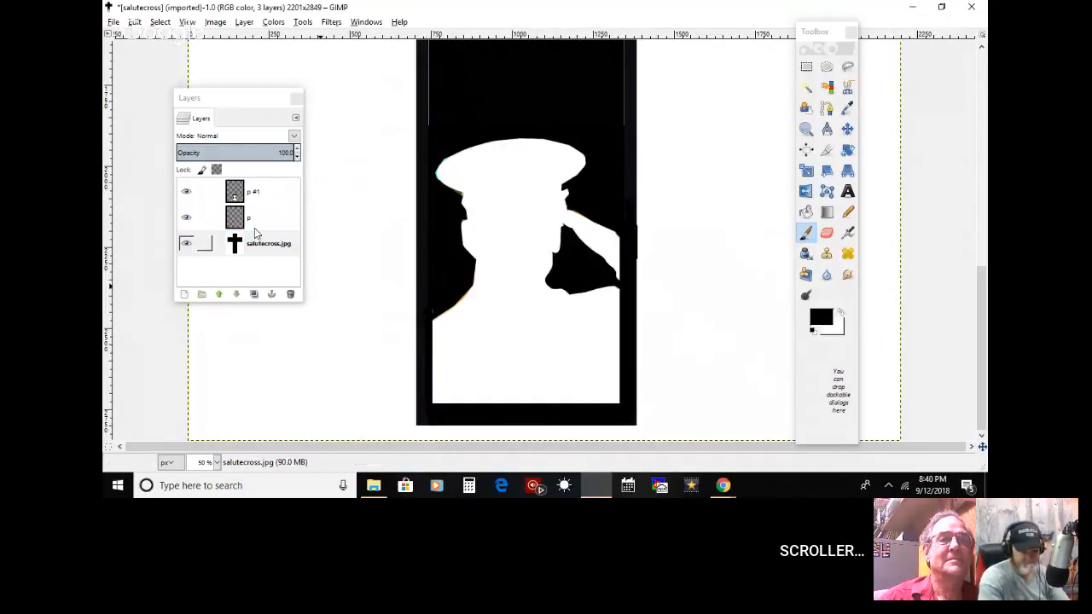
click(256, 225)
click(432, 316)
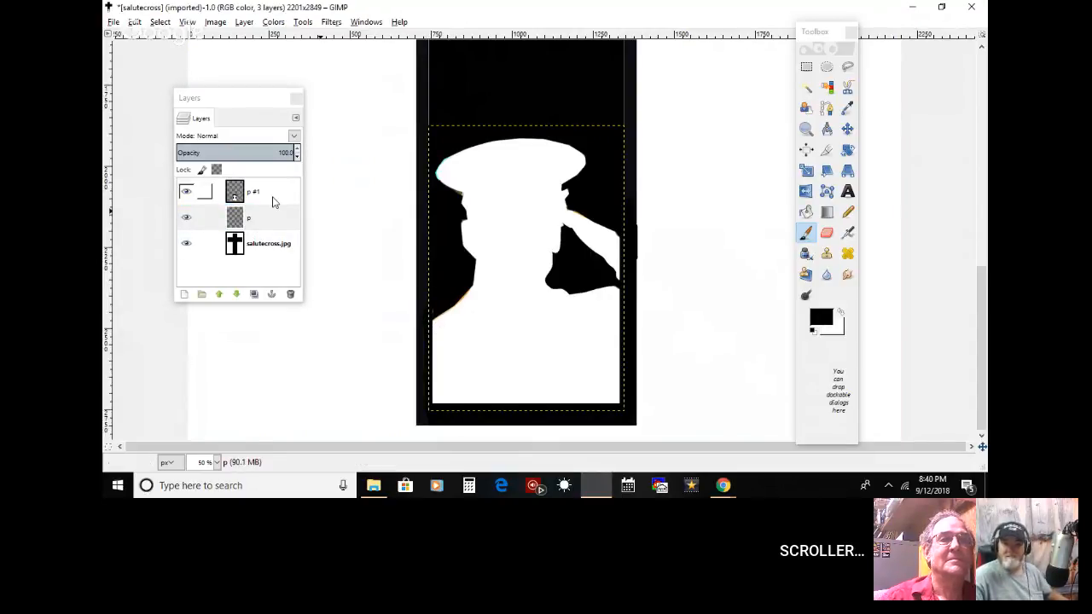
click(275, 202)
click(273, 245)
click(428, 319)
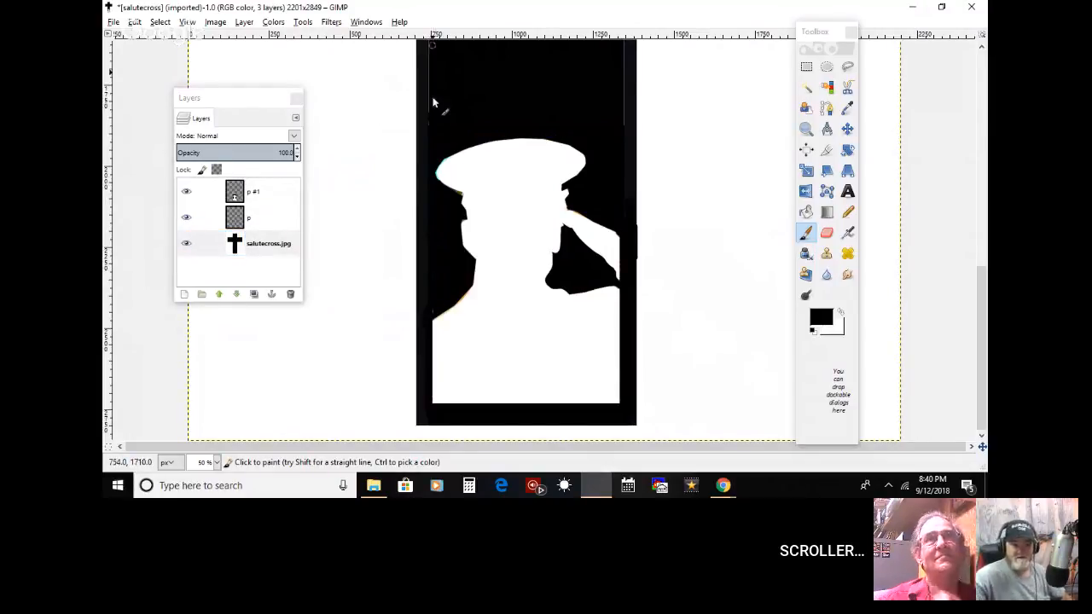
Step: Make a rectangular selection around the cross's upright, from its top end down to just below the silhouette's cap
drag(980, 311, 972, 96)
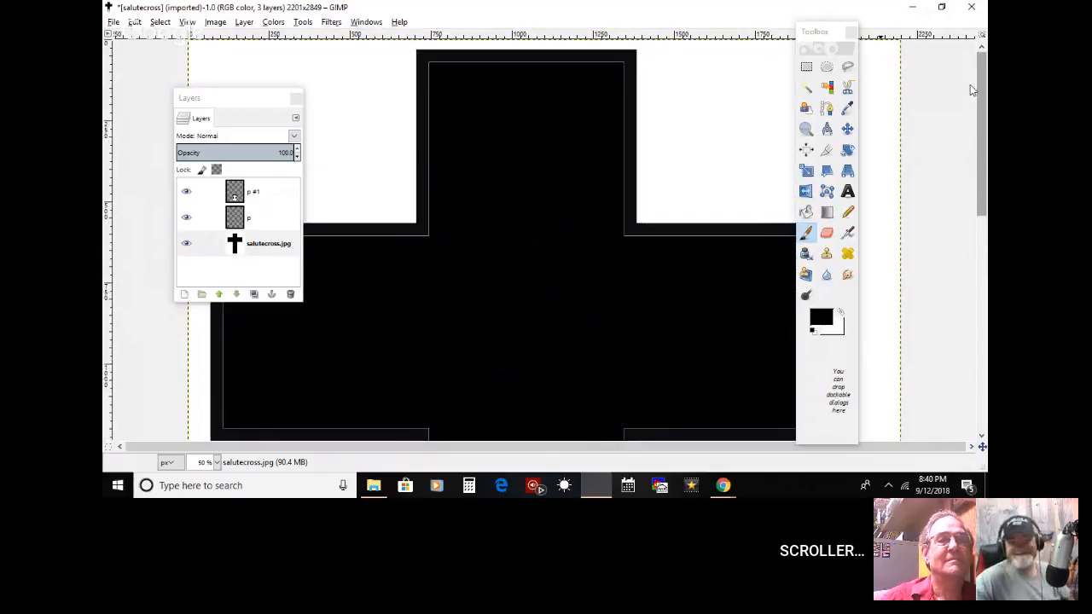
double_click(806, 66)
drag(421, 54, 559, 410)
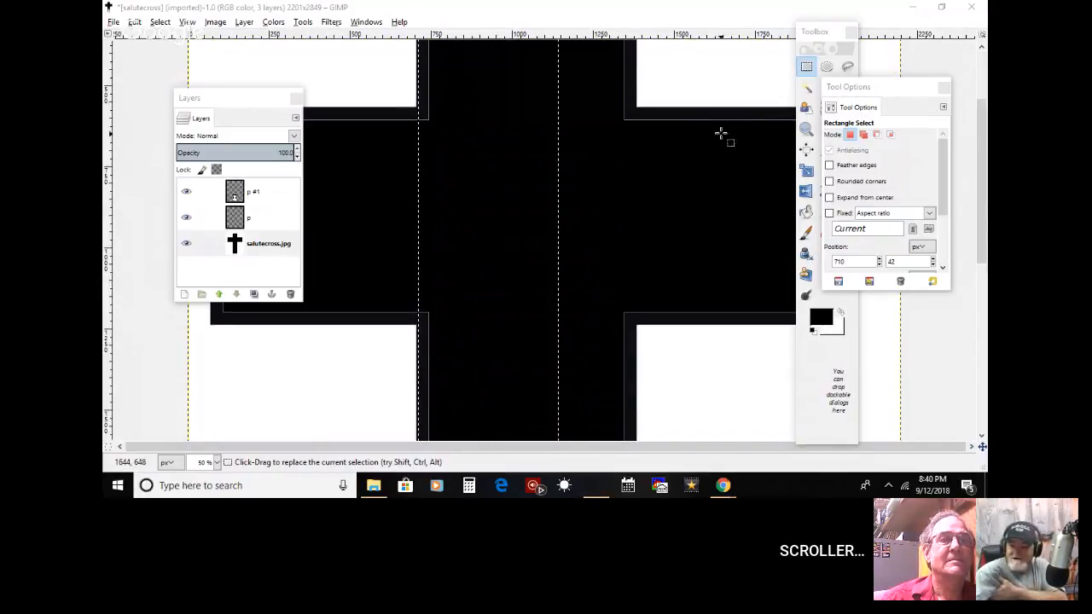
drag(984, 263, 984, 213)
drag(552, 79, 628, 80)
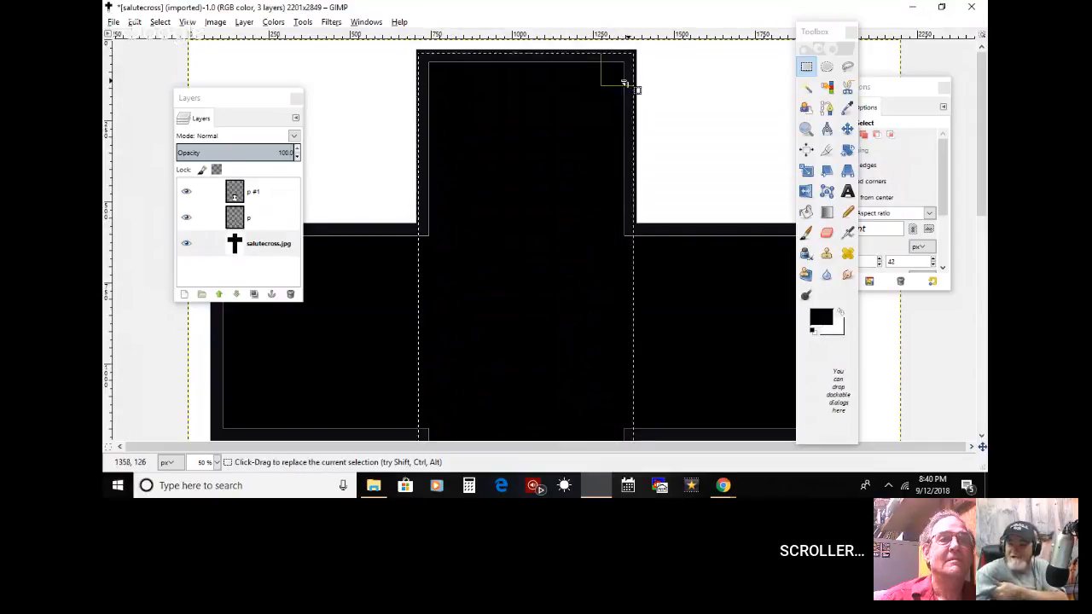
drag(984, 186, 984, 324)
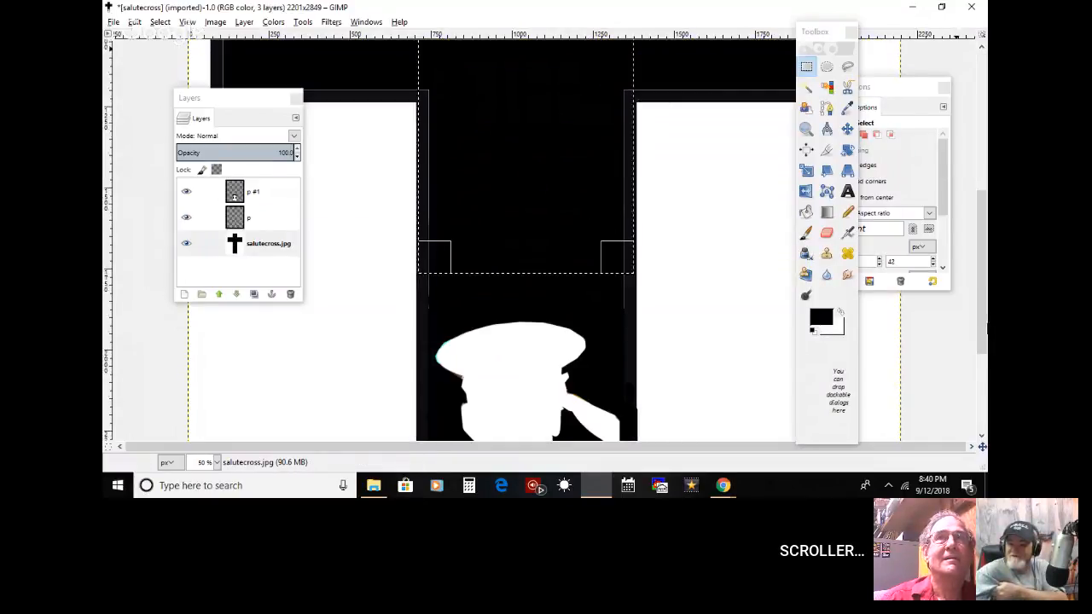
drag(627, 266, 634, 395)
Step: Paint black inside the selected upright with a 581.98 brush, and change the paintbrush to 2. Hardness 100 at size 86.02
click(805, 234)
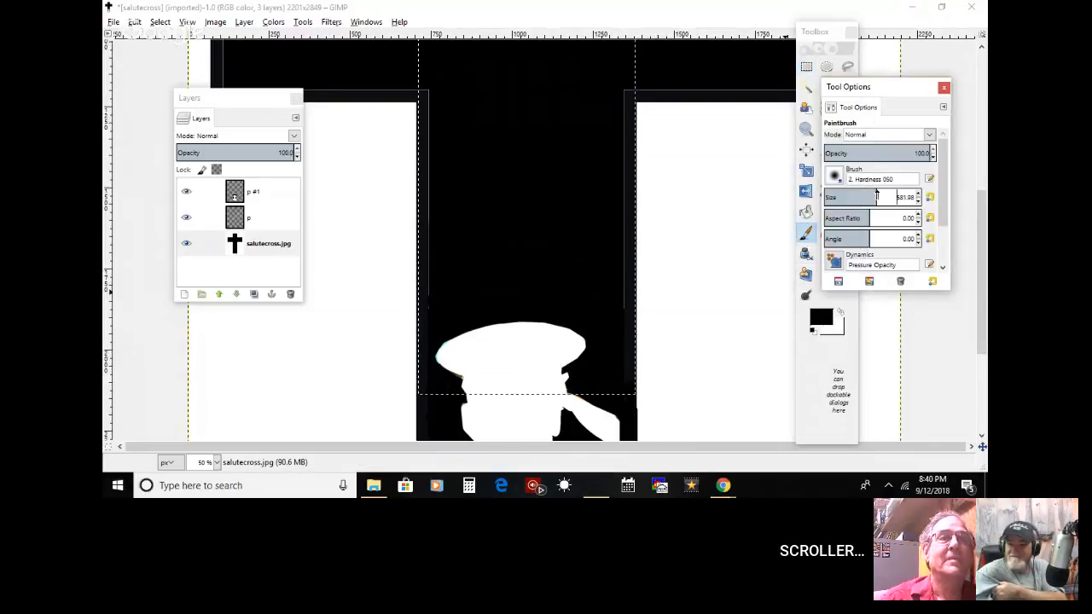
mouse_move(464, 180)
mouse_down()
mouse_move(479, 84)
mouse_move(626, 75)
mouse_move(649, 274)
mouse_up()
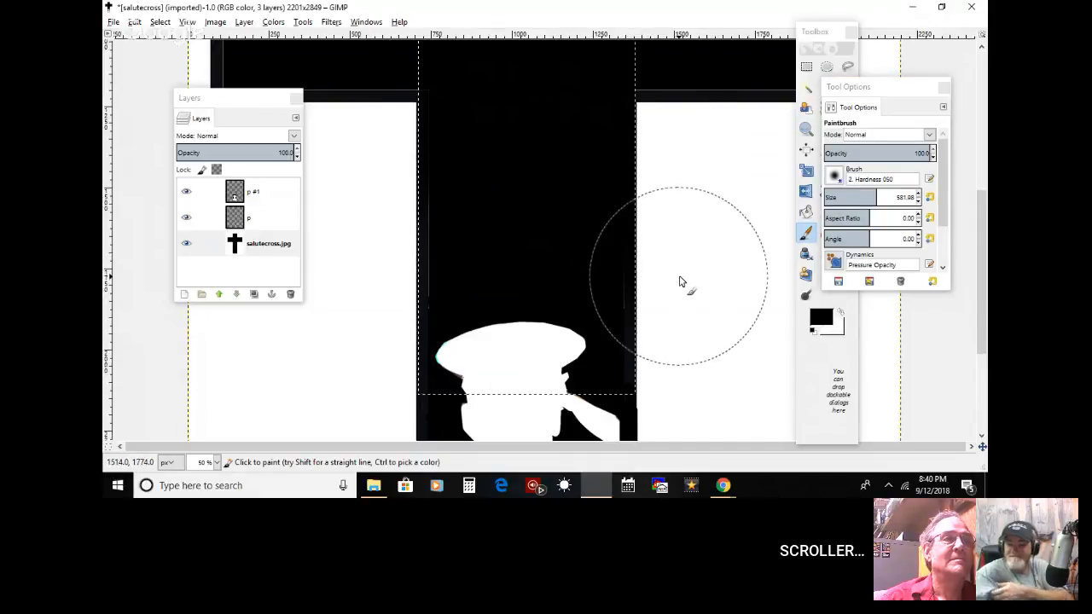
click(829, 197)
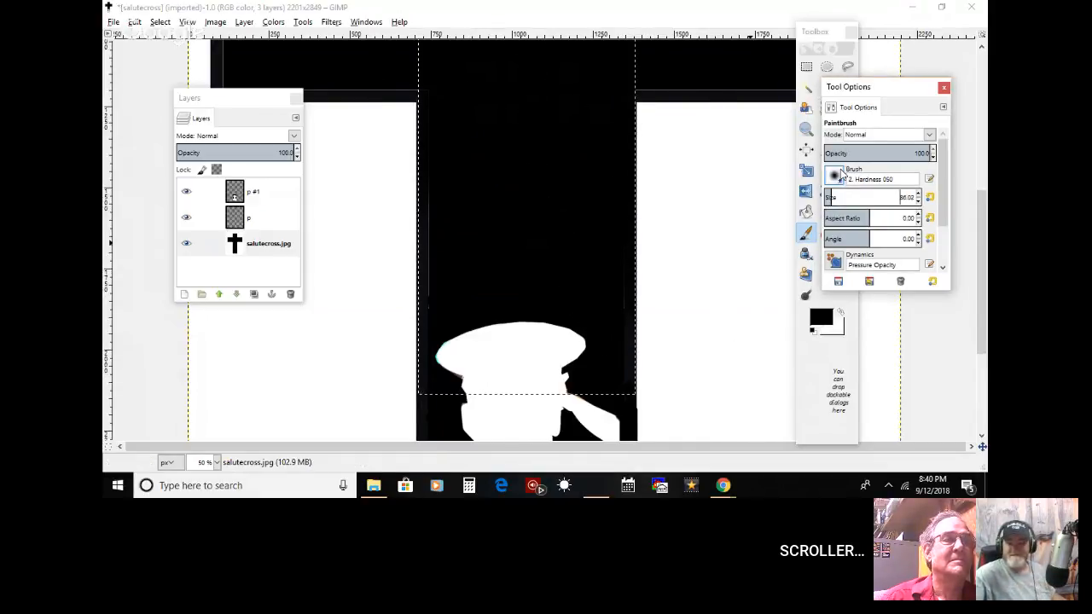
click(833, 175)
click(839, 199)
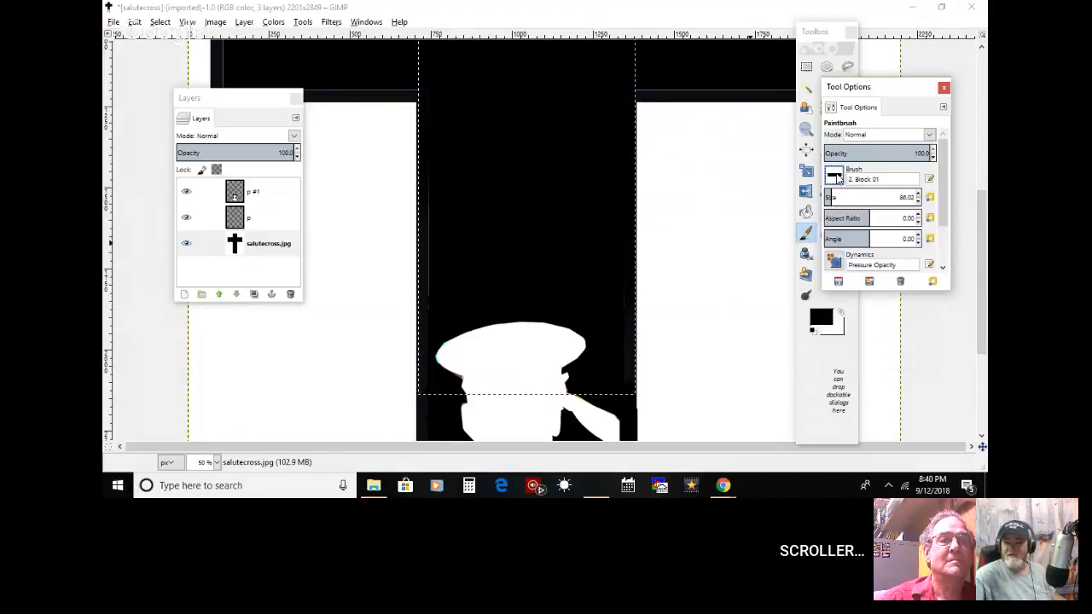
click(833, 175)
click(831, 195)
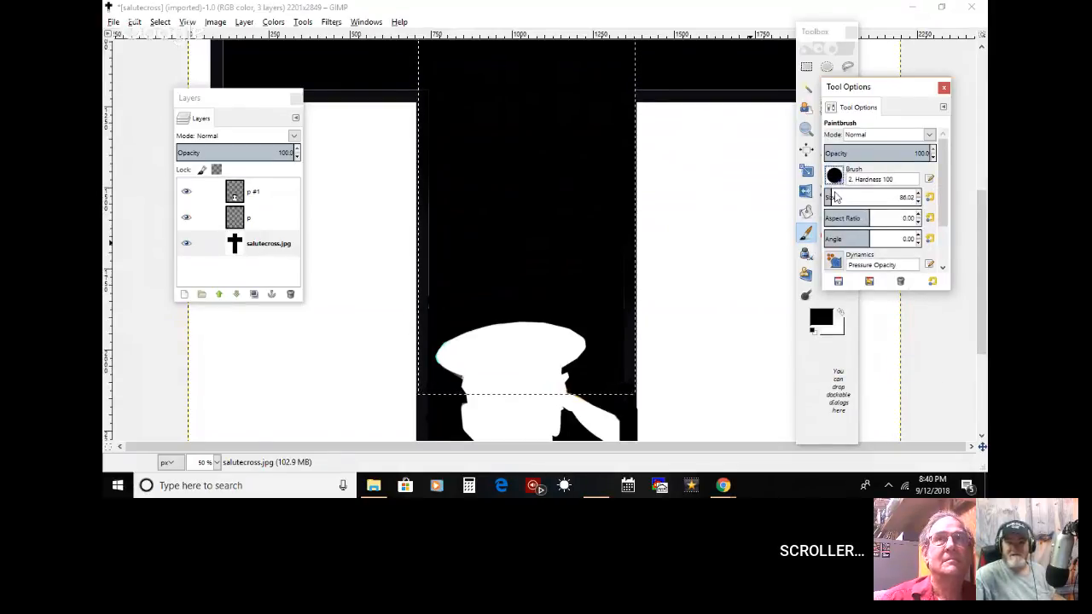
Step: Paint the thin inner outlines along both sides and the top of the selected upright black, and clear the selection
mouse_move(627, 244)
mouse_down()
mouse_move(626, 276)
mouse_move(642, 372)
mouse_up()
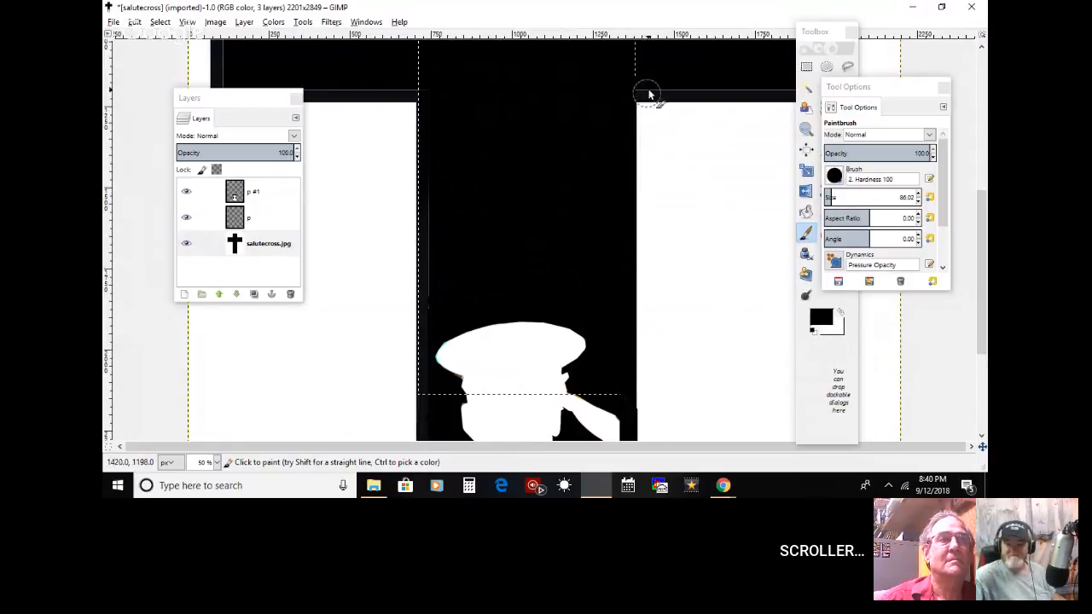
mouse_move(416, 156)
mouse_down()
mouse_move(447, 156)
mouse_move(412, 353)
mouse_move(419, 328)
mouse_move(419, 393)
mouse_up()
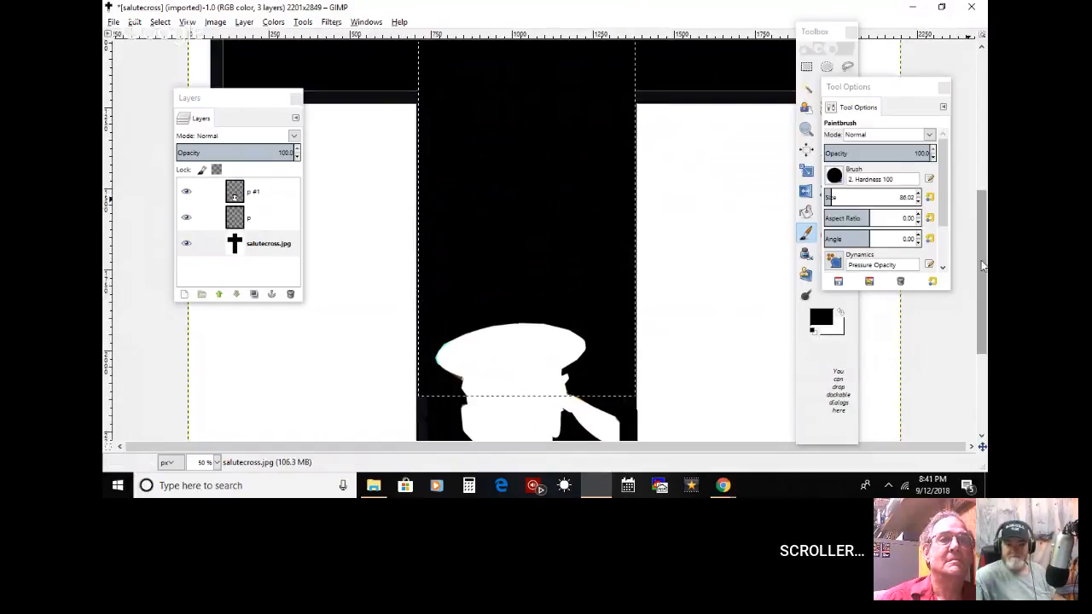
scroll(511, 256, up, 5)
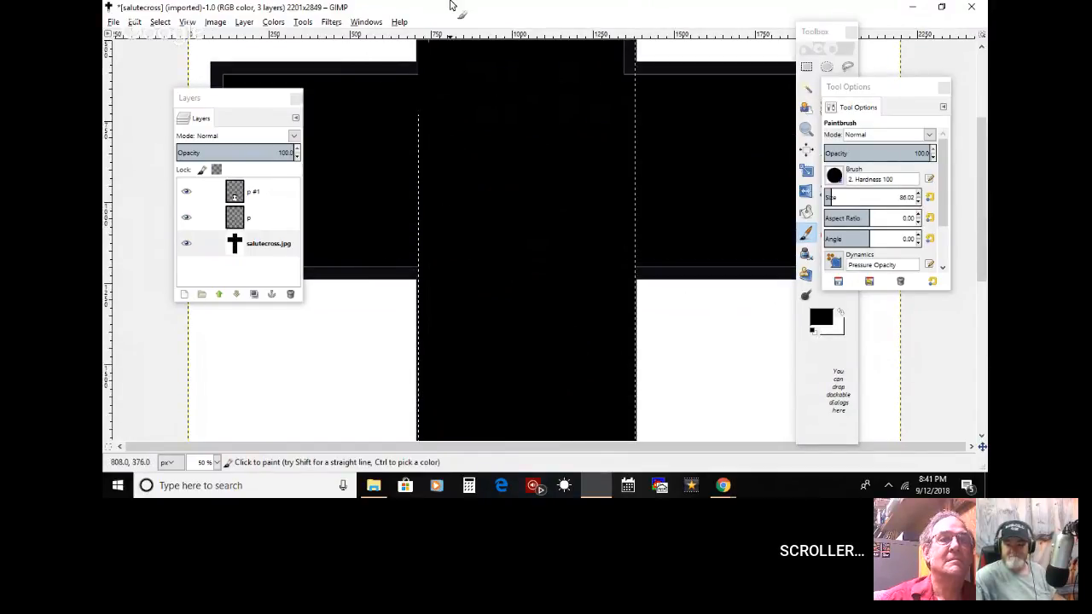
drag(421, 104, 419, 334)
mouse_move(628, 218)
mouse_down()
mouse_move(641, 284)
mouse_move(632, 43)
mouse_up()
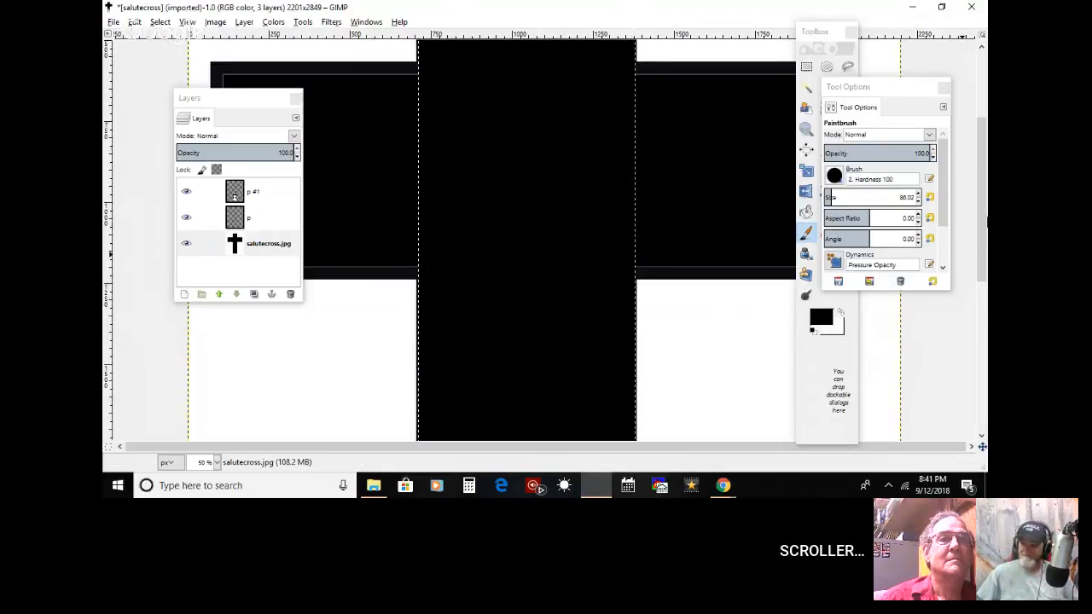
drag(982, 223, 982, 141)
mouse_move(425, 181)
mouse_down()
mouse_move(426, 88)
mouse_move(616, 64)
mouse_move(637, 119)
mouse_up()
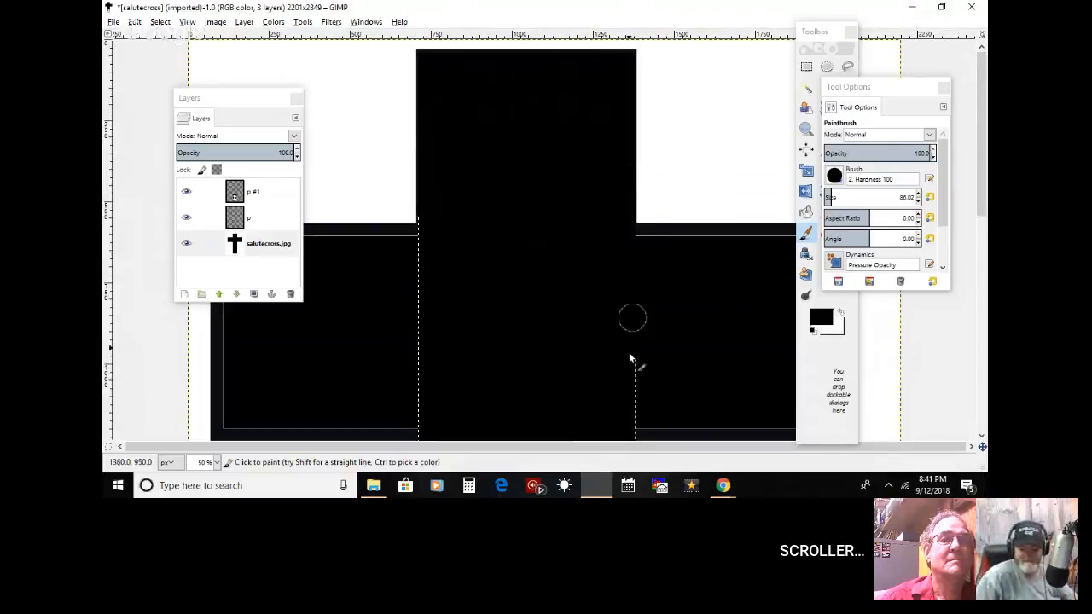
key(m)
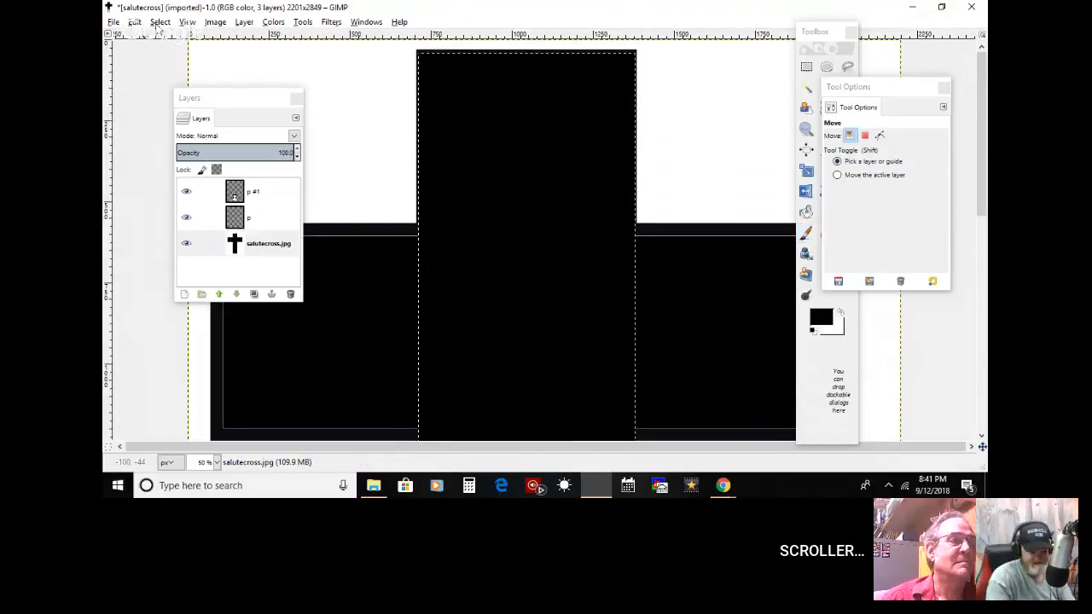
click(159, 21)
click(171, 53)
Step: Paint away the black bump outside the cross's right edge beside the forearm in white within a rectangular selection, and clear the selection
drag(981, 180, 987, 395)
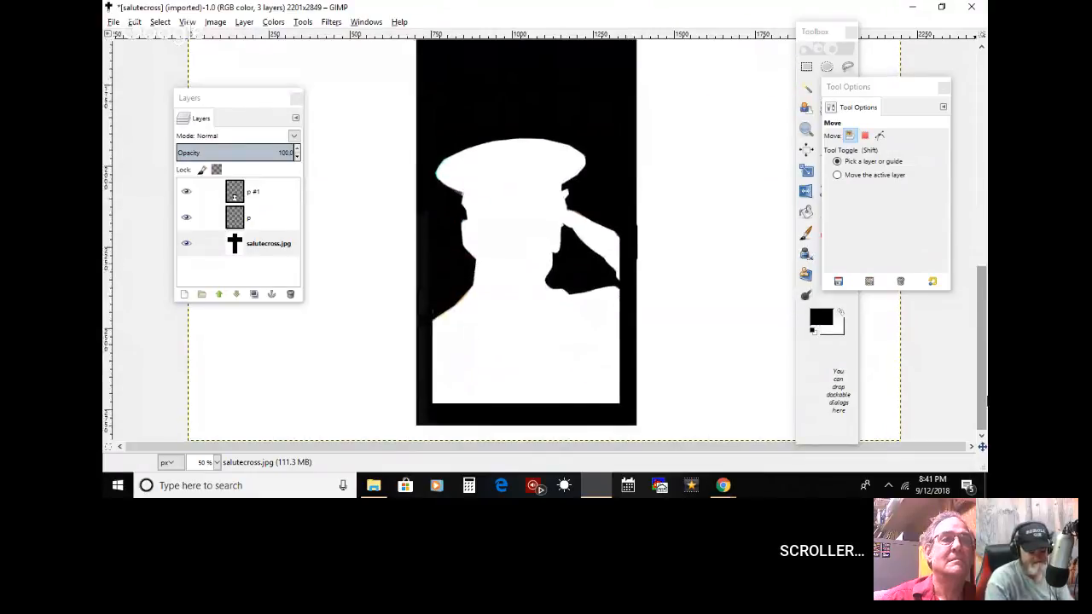
click(852, 324)
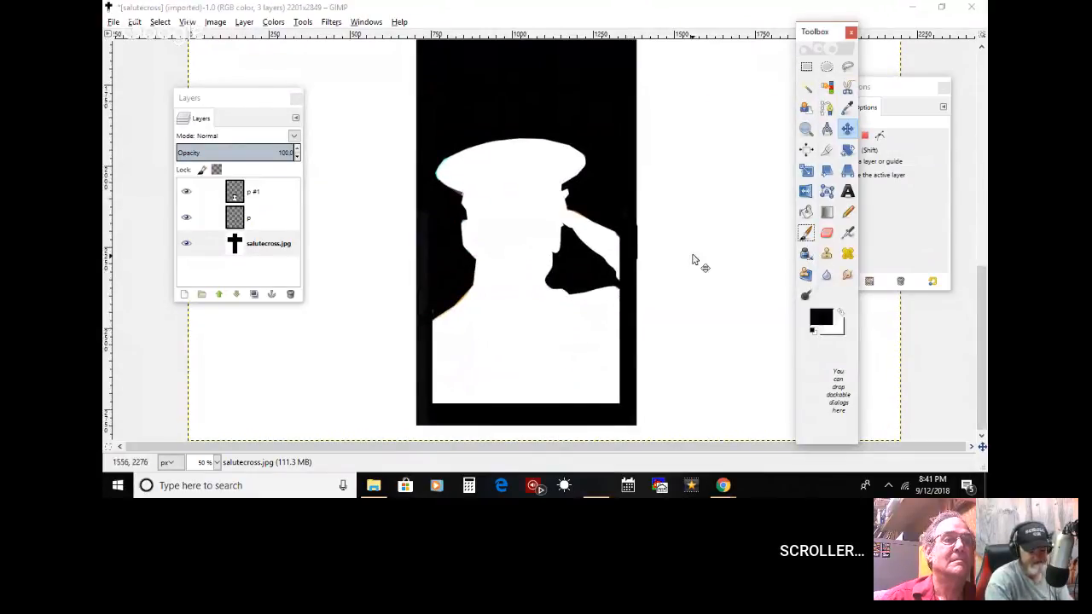
click(839, 312)
click(805, 68)
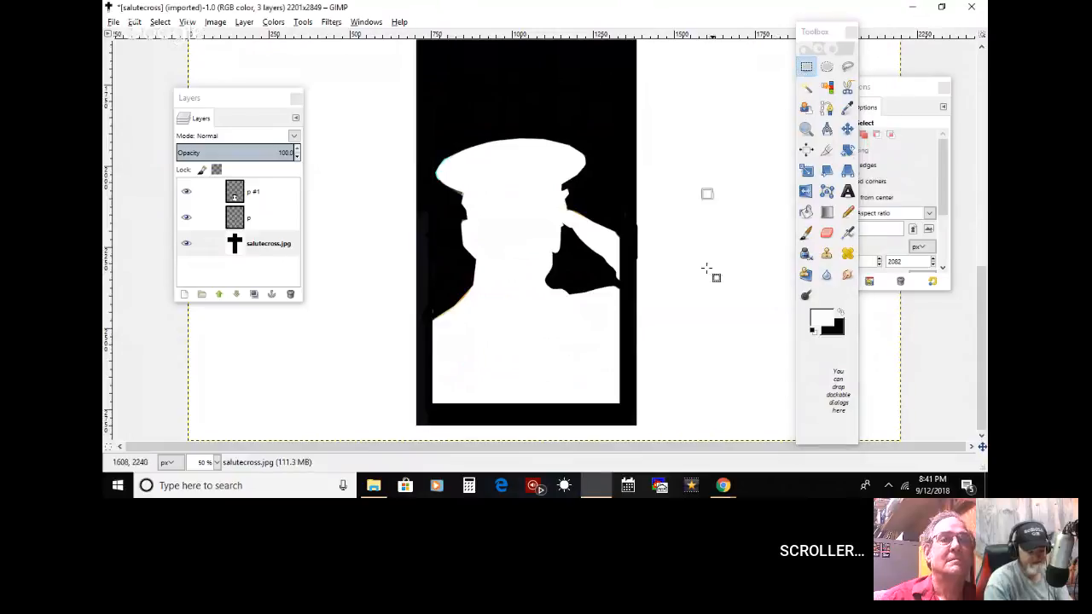
drag(712, 194, 634, 369)
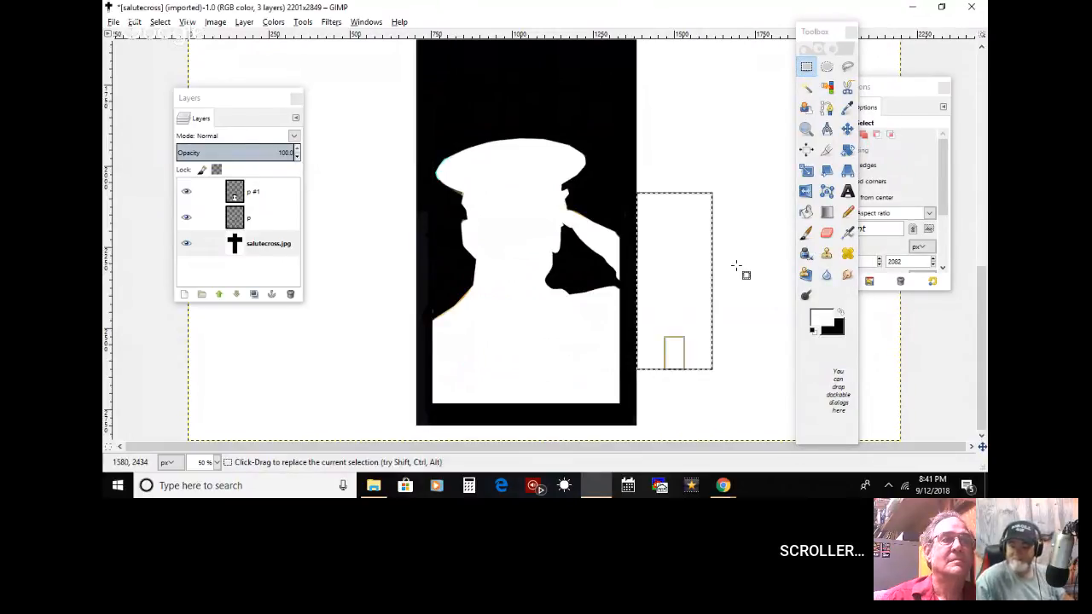
click(805, 236)
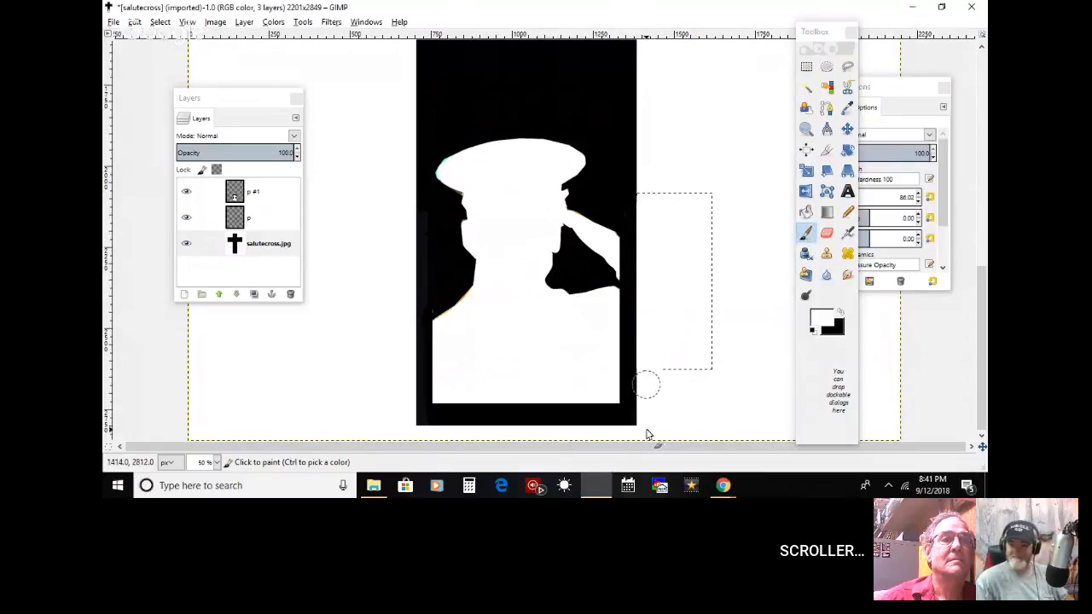
click(159, 21)
click(174, 53)
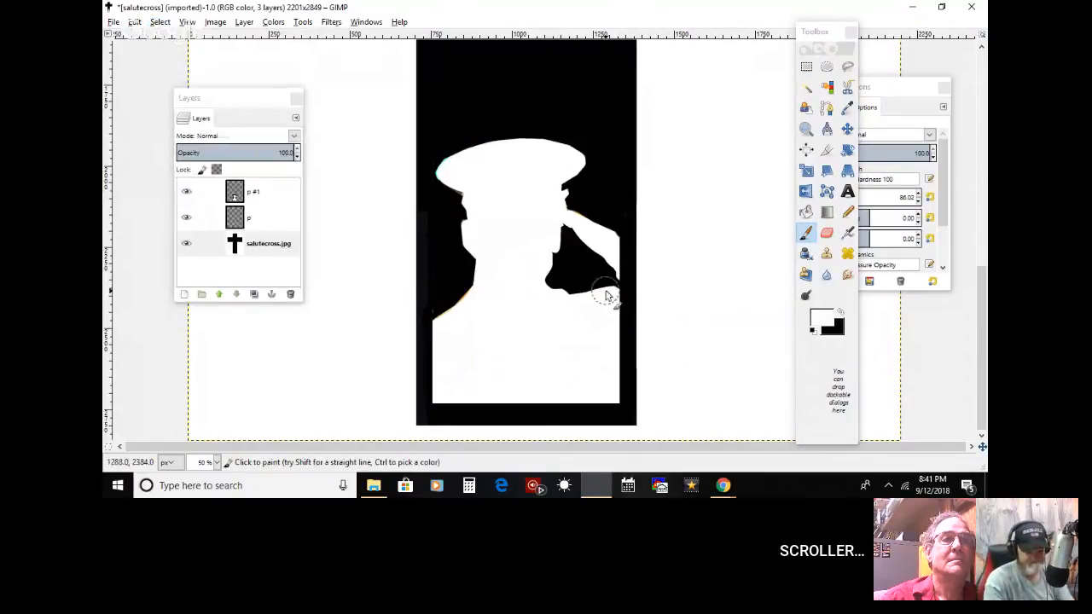
Step: Make the paint color black, reduce the paintbrush size to 29.34, and dab over the cross's dark area beside the silhouette's left shoulder tip
click(840, 314)
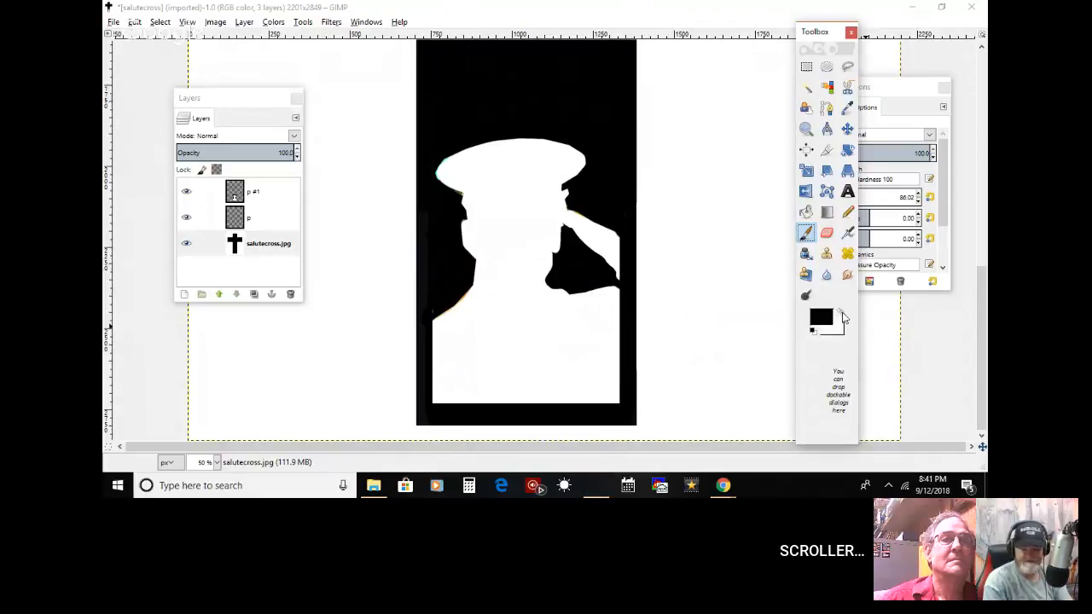
click(428, 303)
key(ctrl+z)
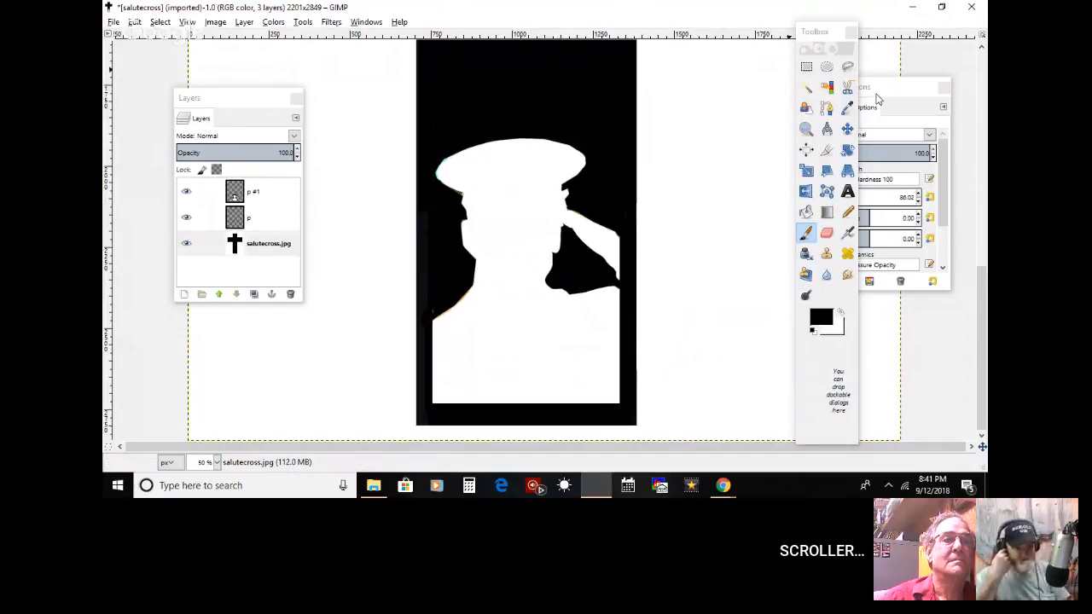
click(876, 101)
click(828, 197)
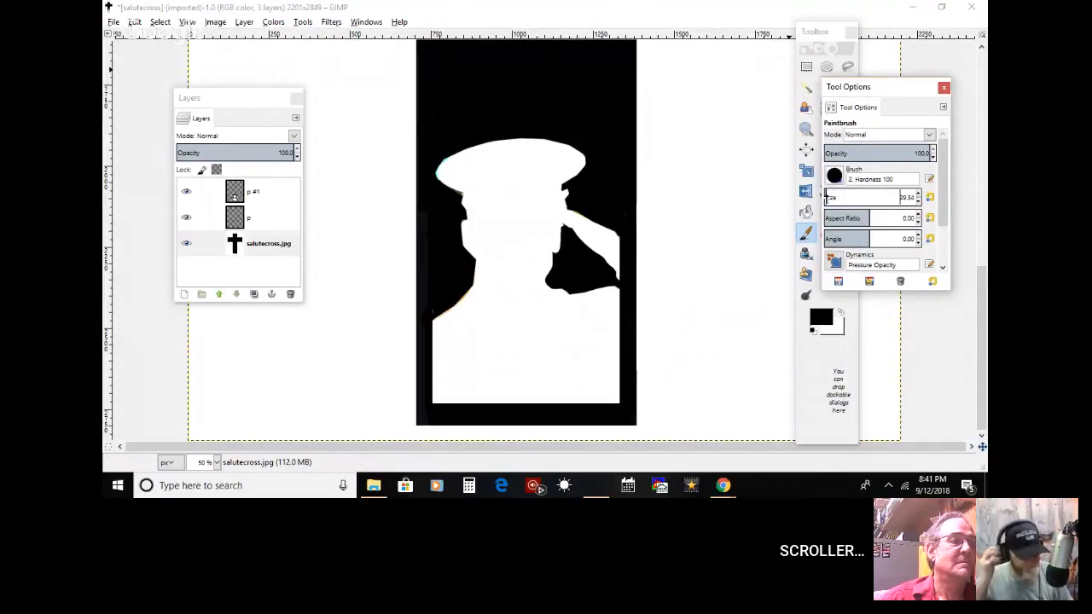
click(430, 315)
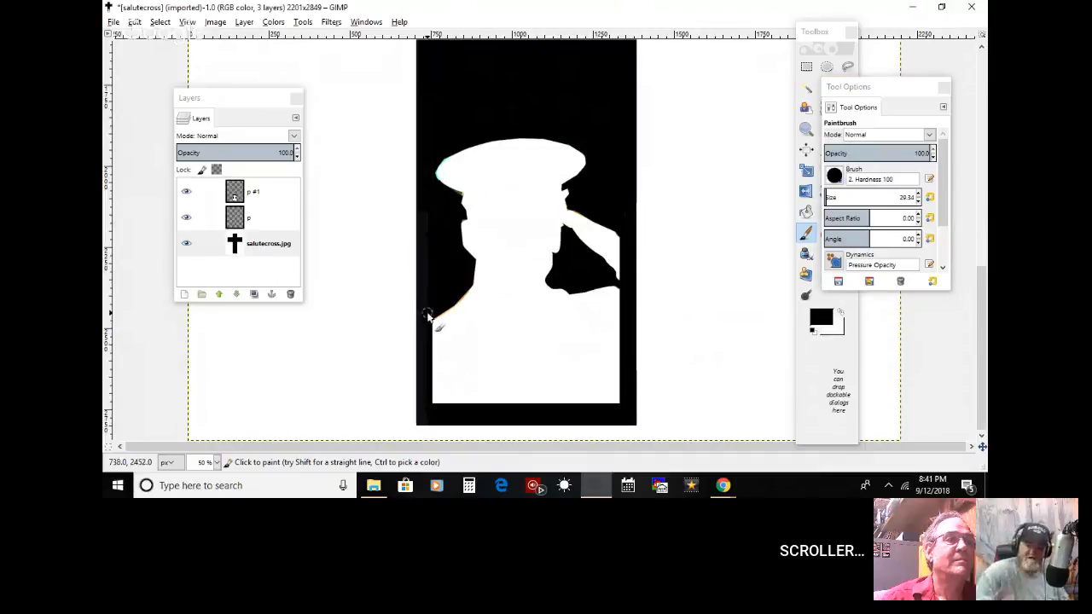
Step: Touch up the silhouette's left shoulder tip in black on the salutecross.jpg, p and p #1 layers, and reselect the salutecross.jpg layer
click(275, 204)
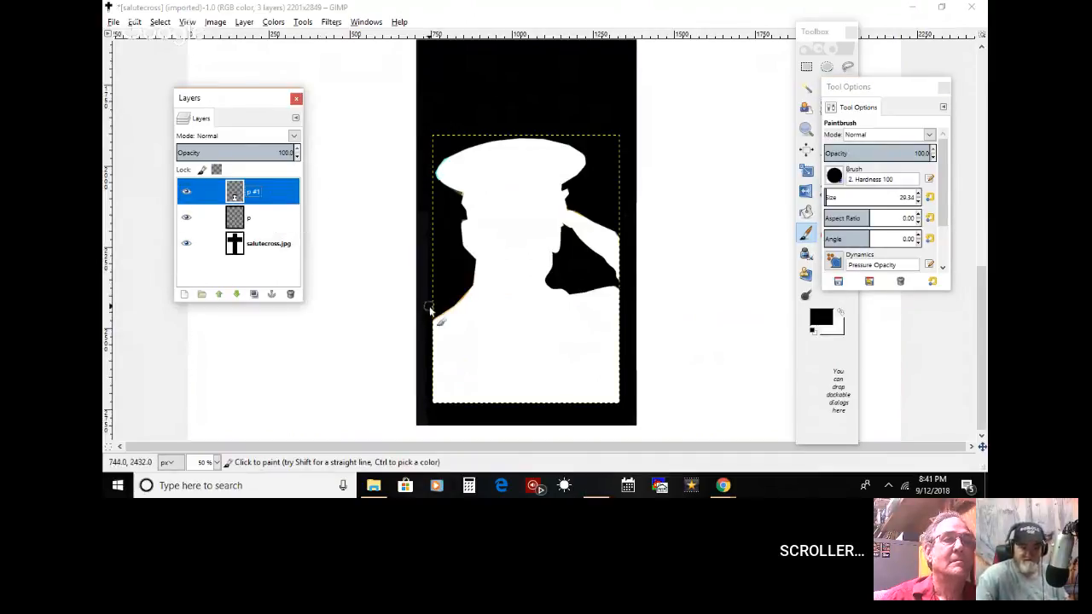
click(270, 244)
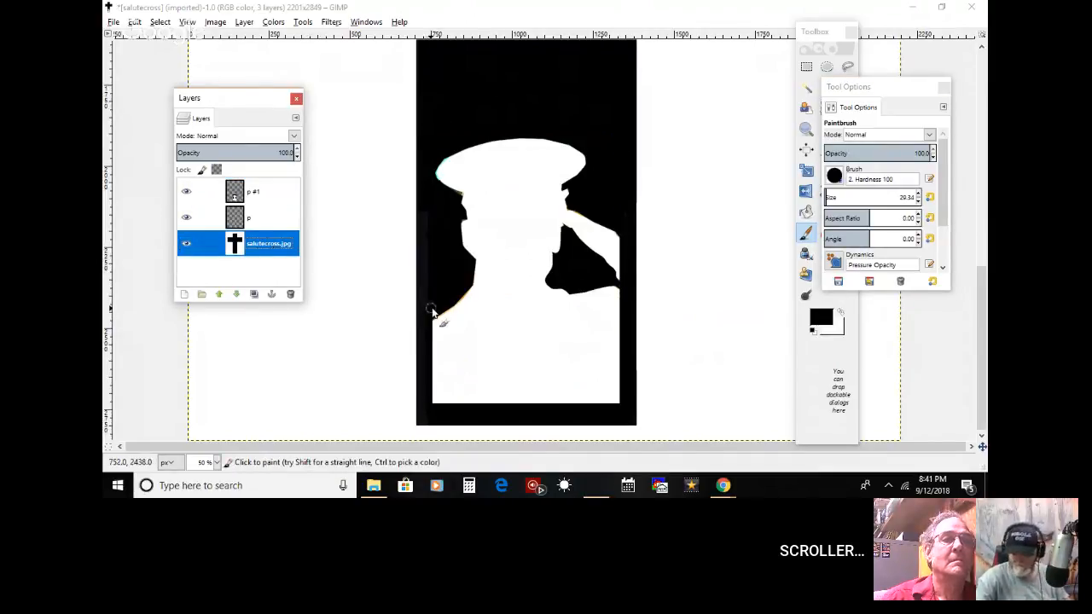
click(433, 311)
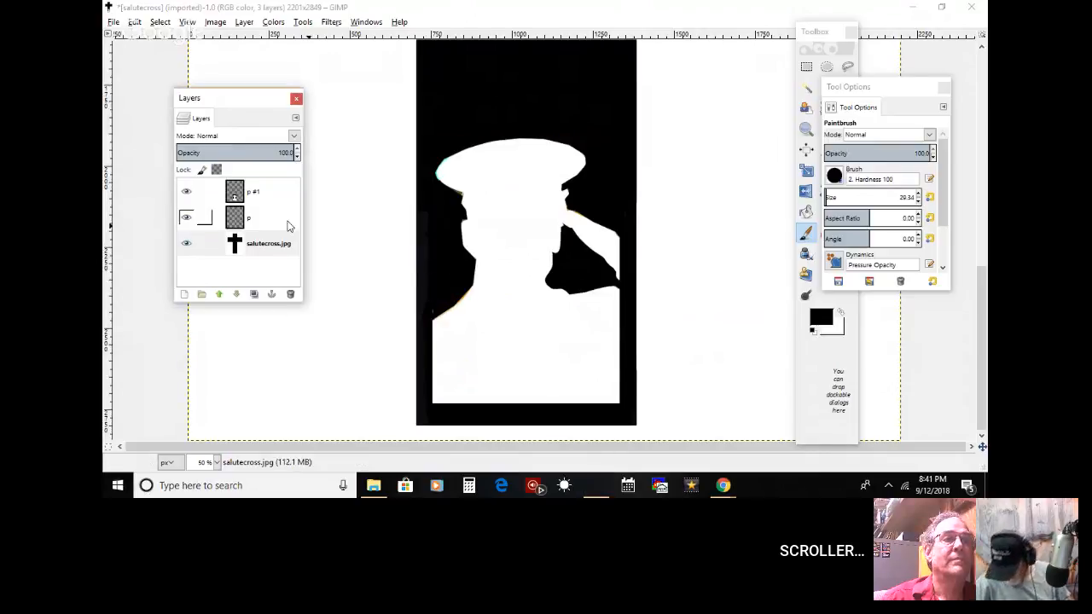
click(281, 218)
click(434, 309)
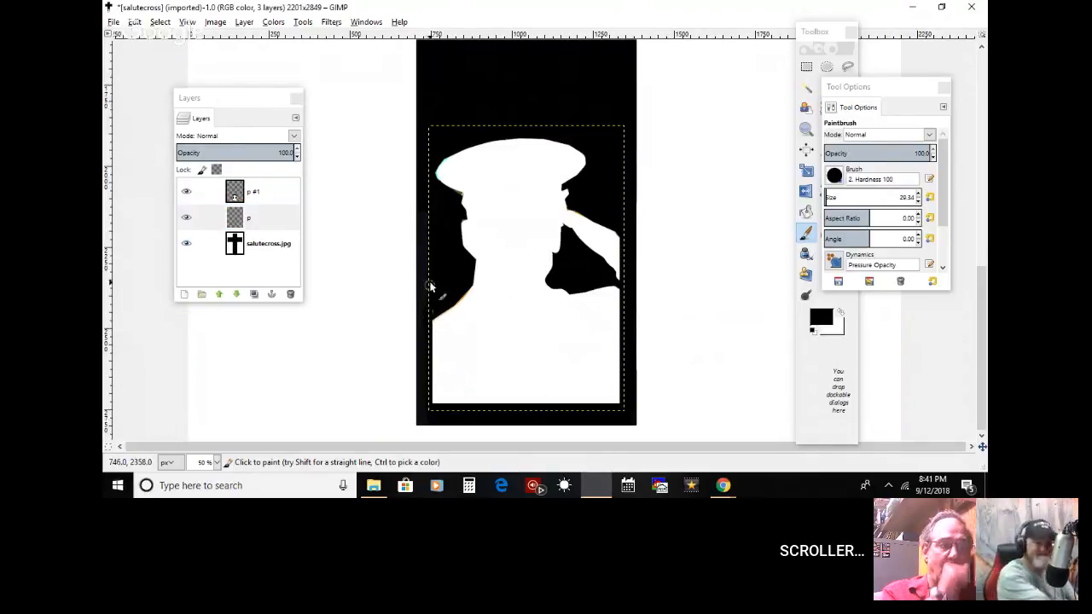
click(295, 194)
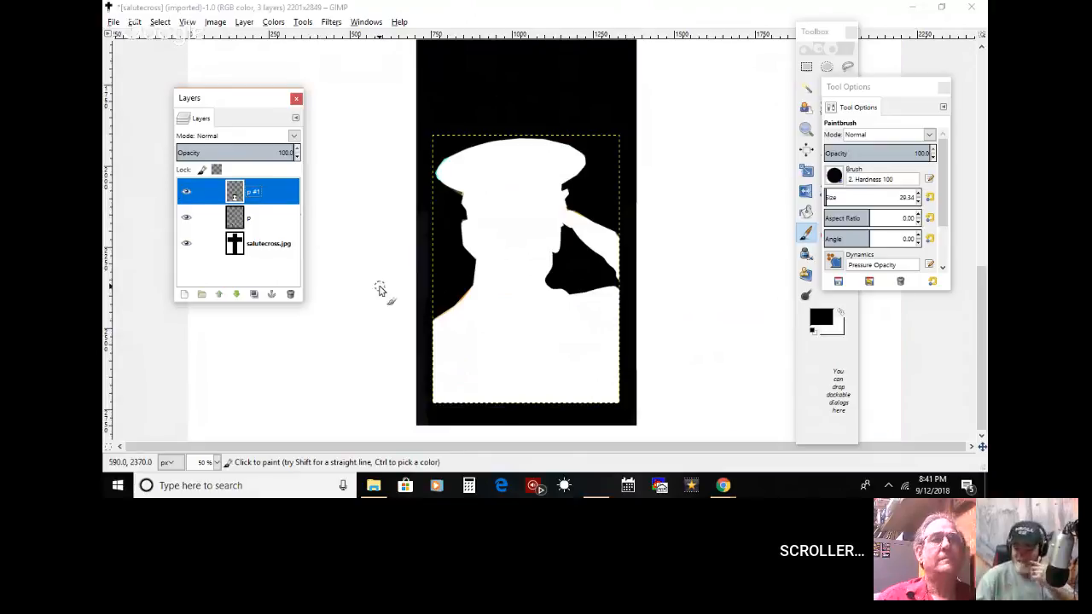
click(429, 319)
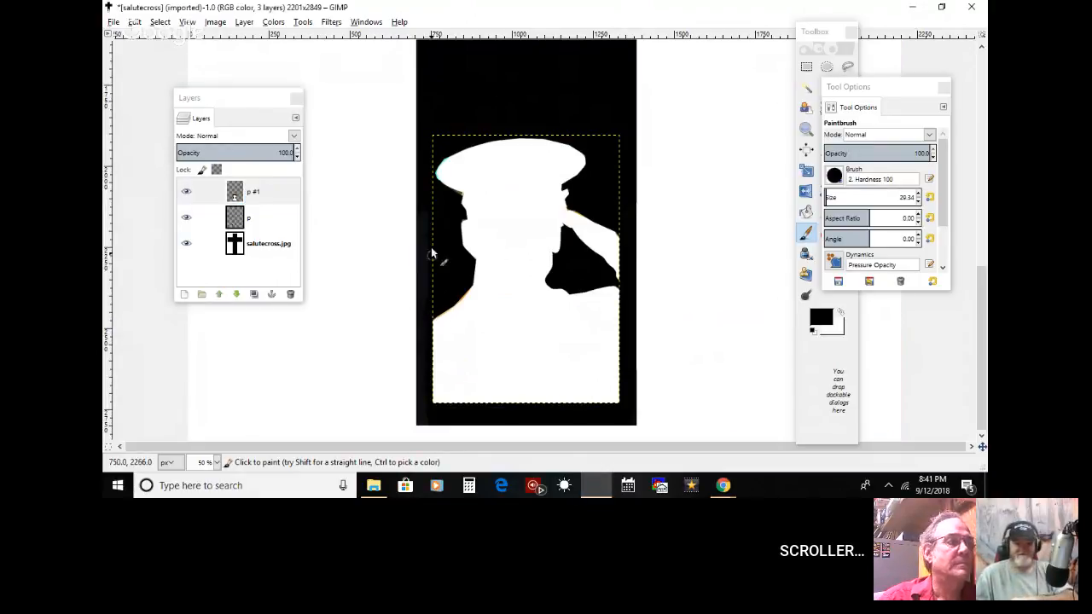
click(260, 243)
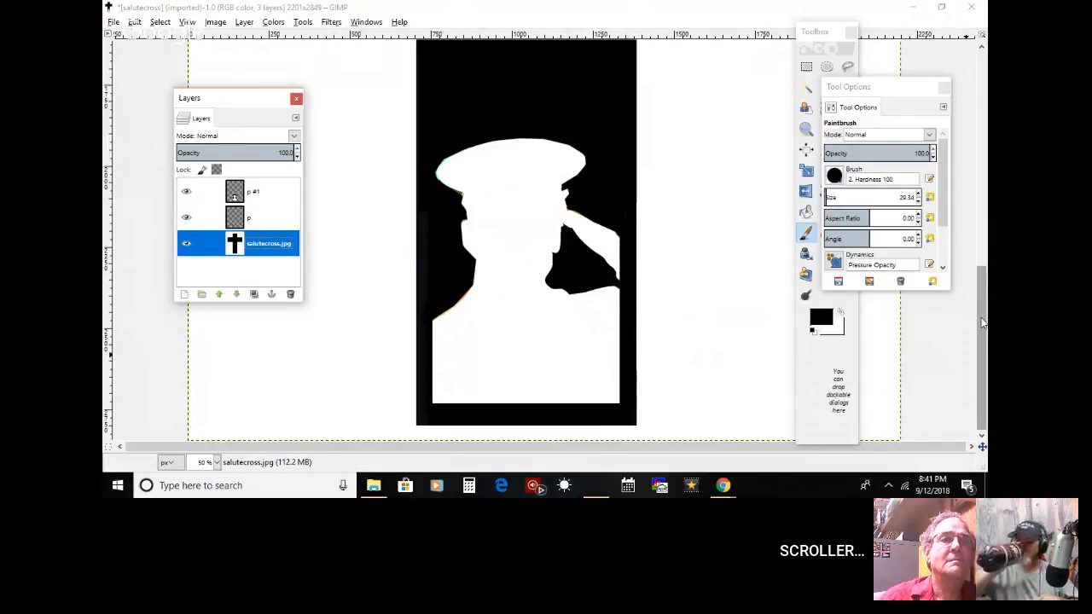
Step: Add the prepared memorial lettering, 343 firefighter badge, 71 shield and star field from the desktop to the cross as layers
drag(983, 323, 983, 102)
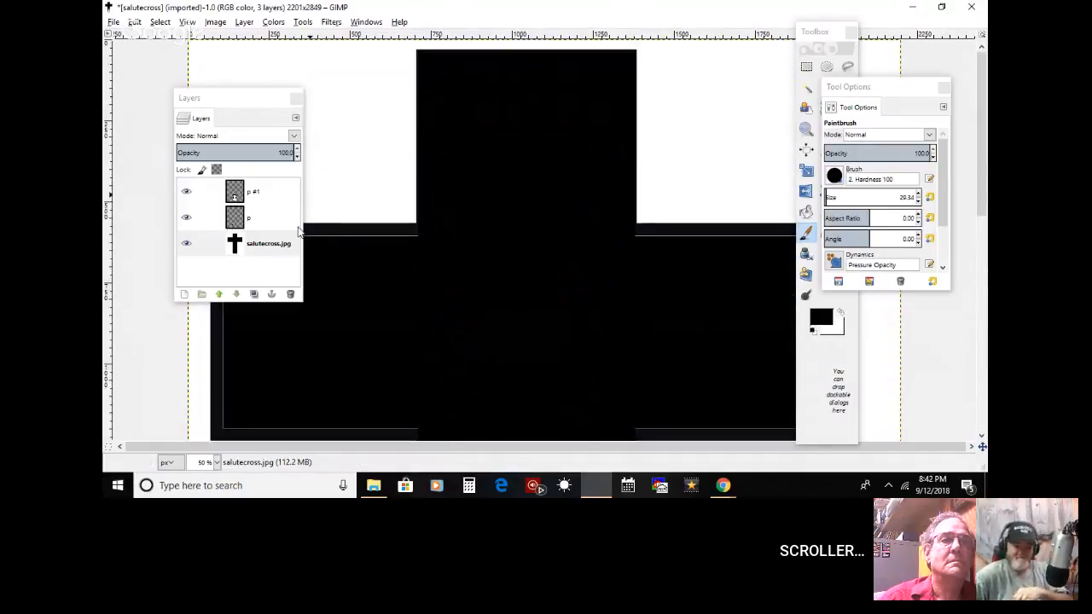
click(188, 22)
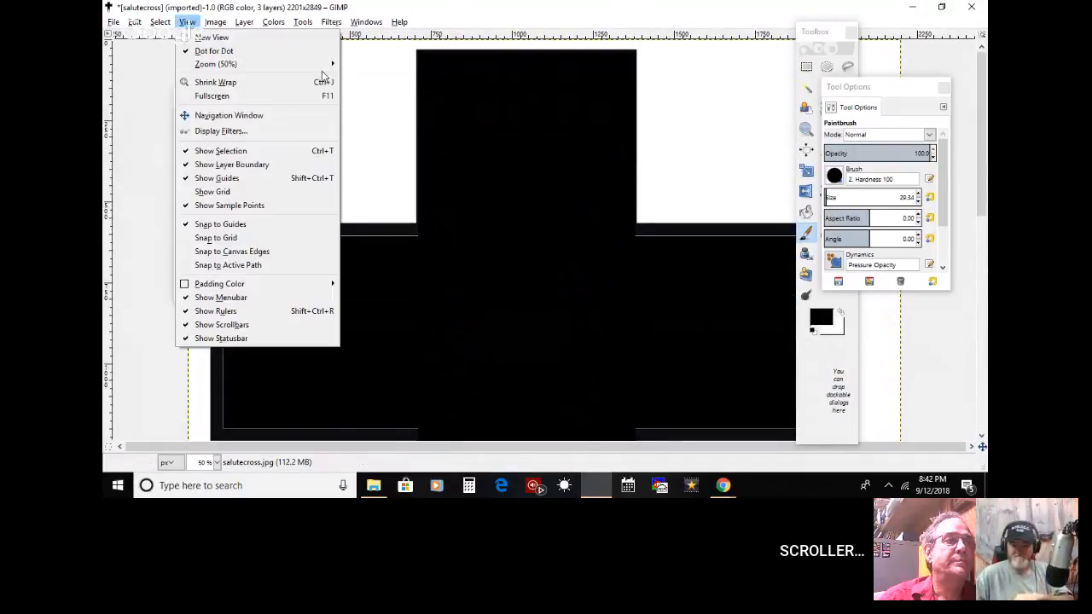
mouse_move(324, 67)
click(401, 105)
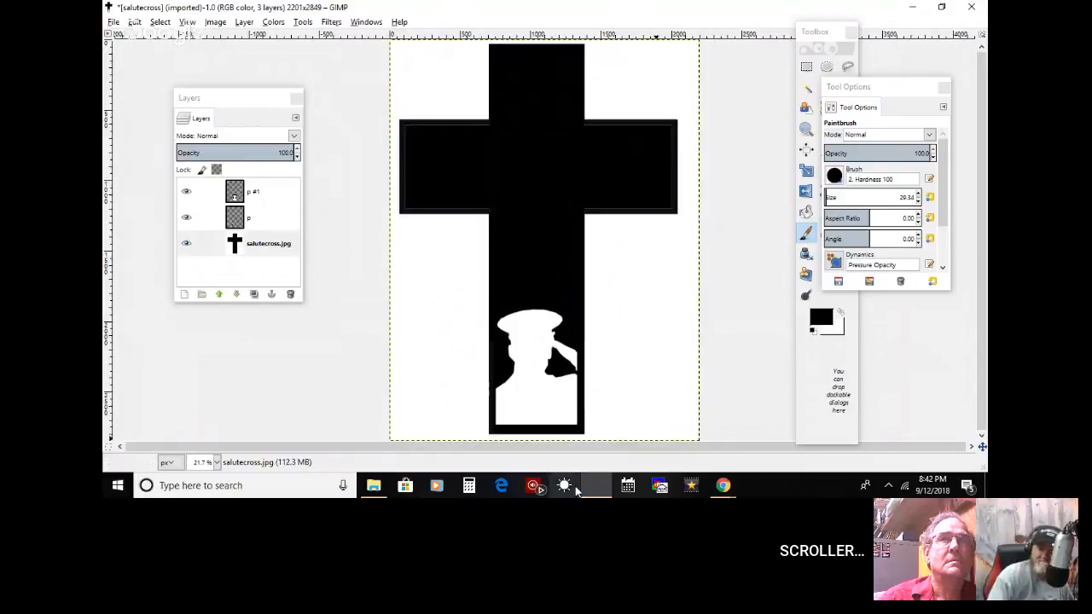
click(374, 485)
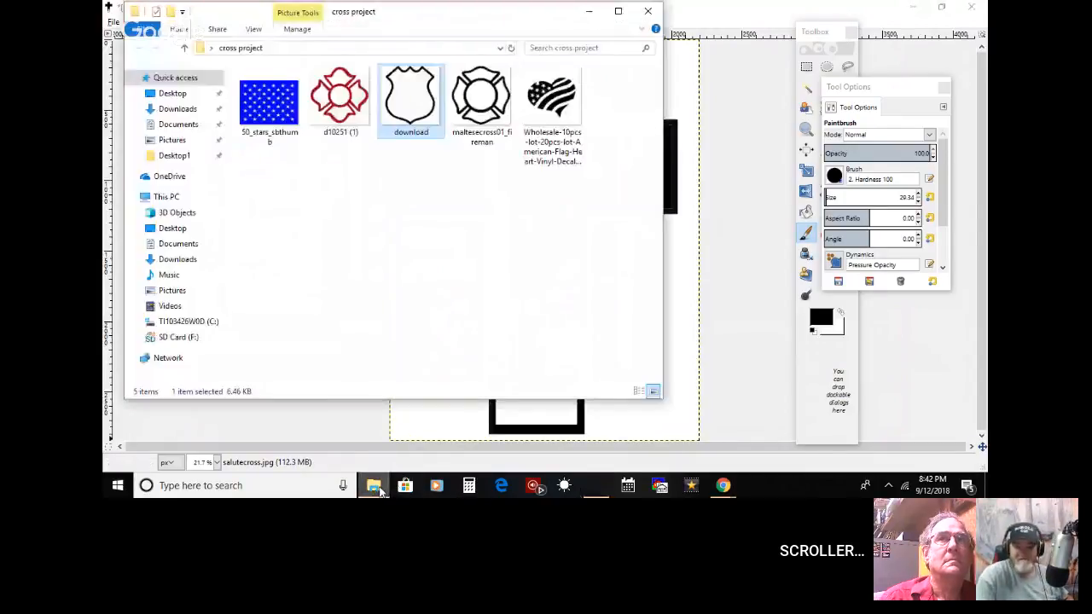
click(377, 487)
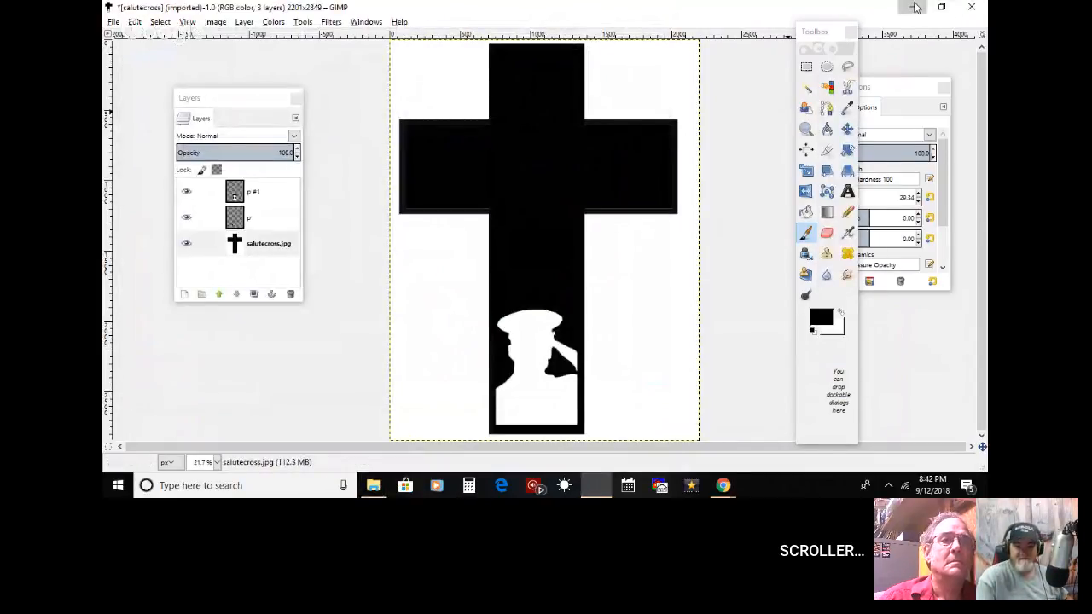
click(912, 7)
drag(252, 124, 338, 93)
drag(125, 302, 568, 241)
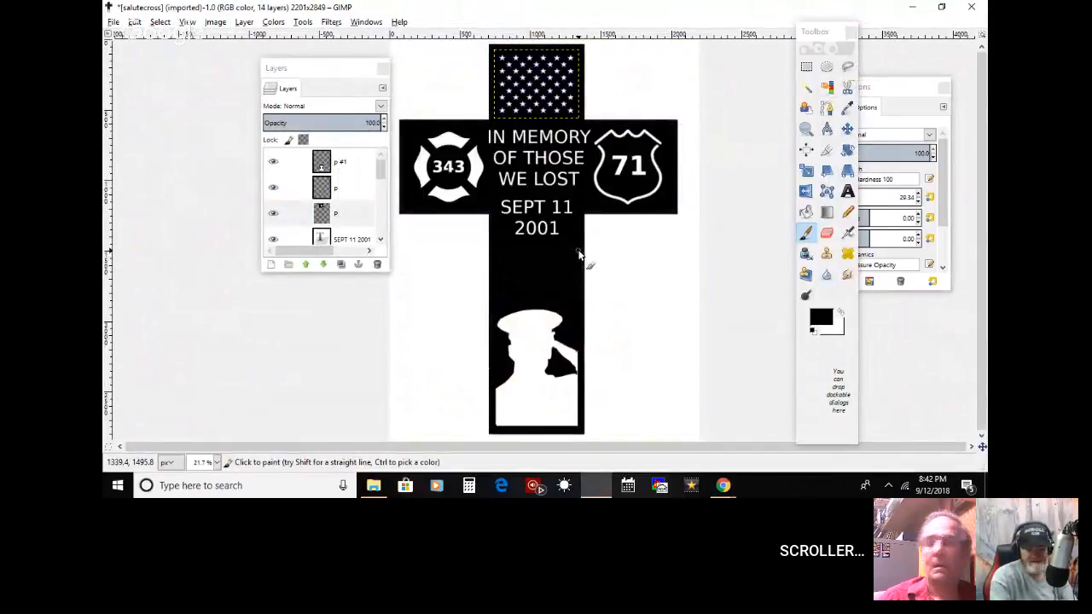
Step: Examine the star field, memorial lettering, 343 badge and 71 shield on the cross at closer range
click(806, 128)
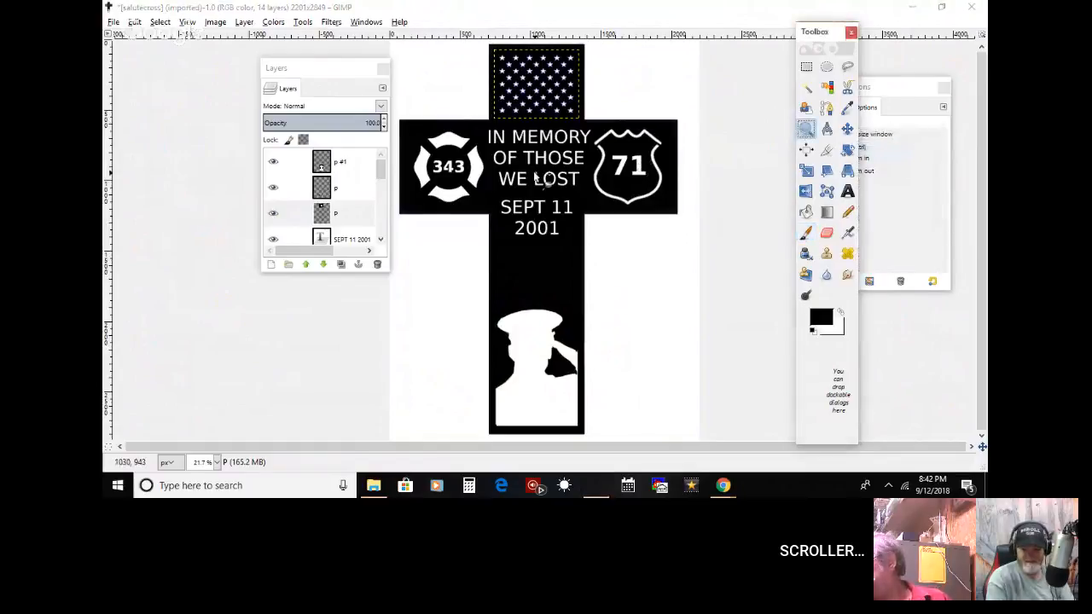
click(536, 174)
click(536, 174)
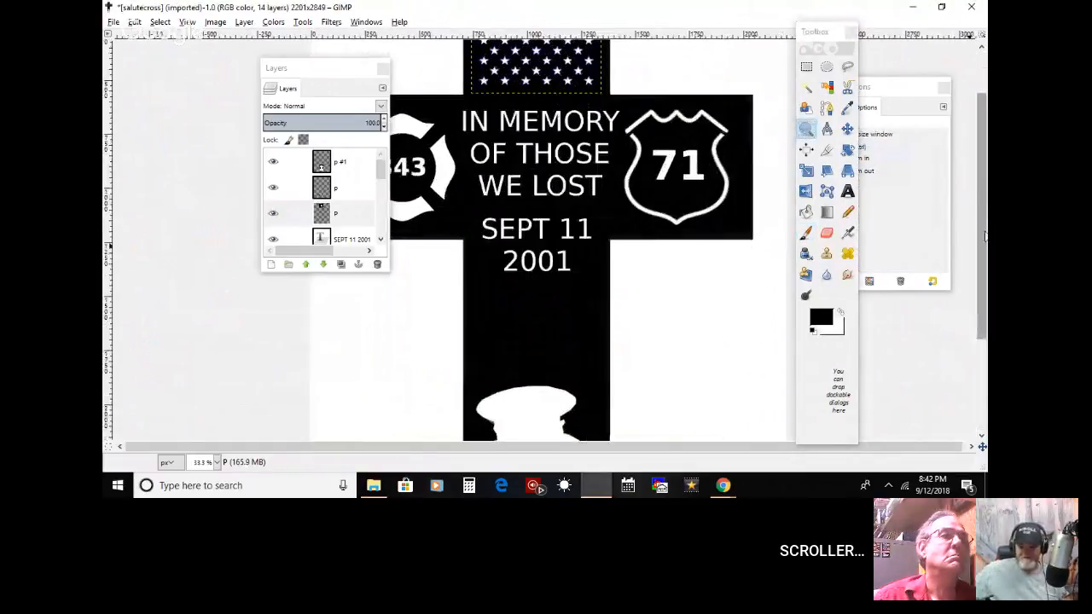
drag(978, 213, 978, 178)
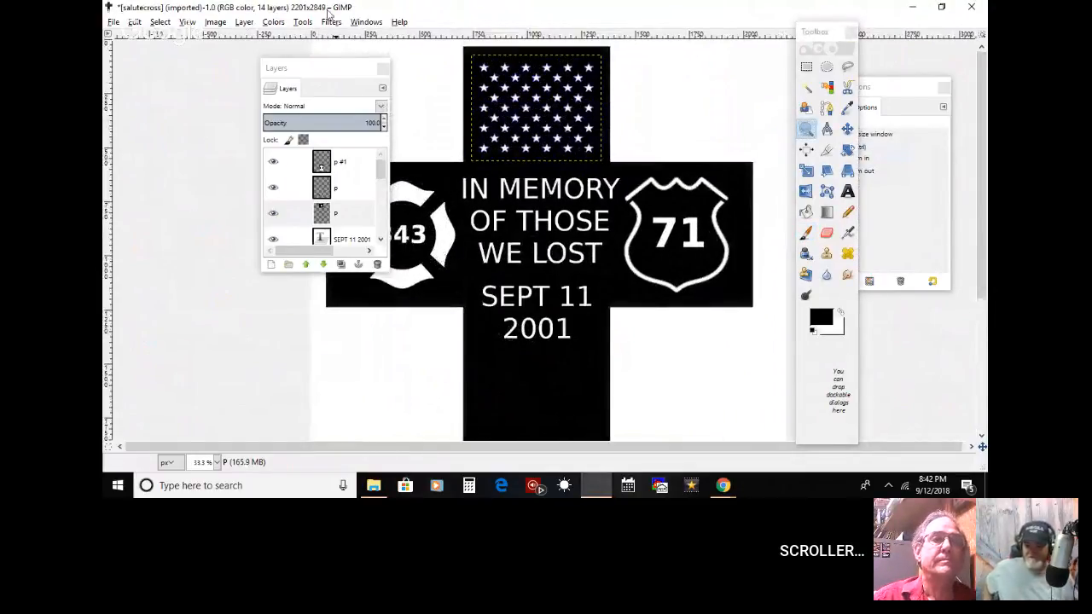
drag(341, 75, 219, 87)
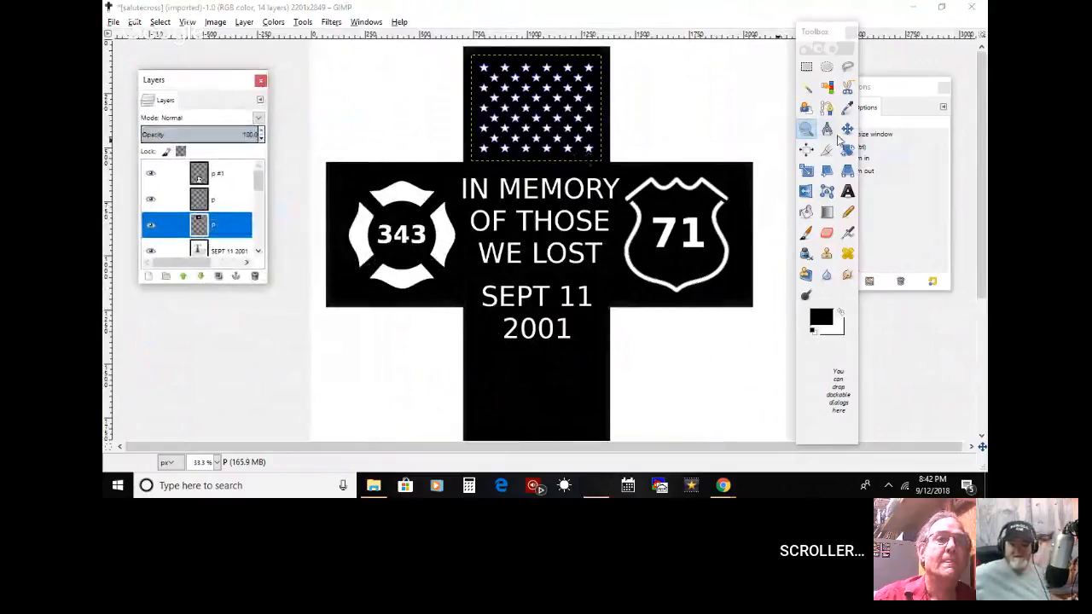
click(983, 126)
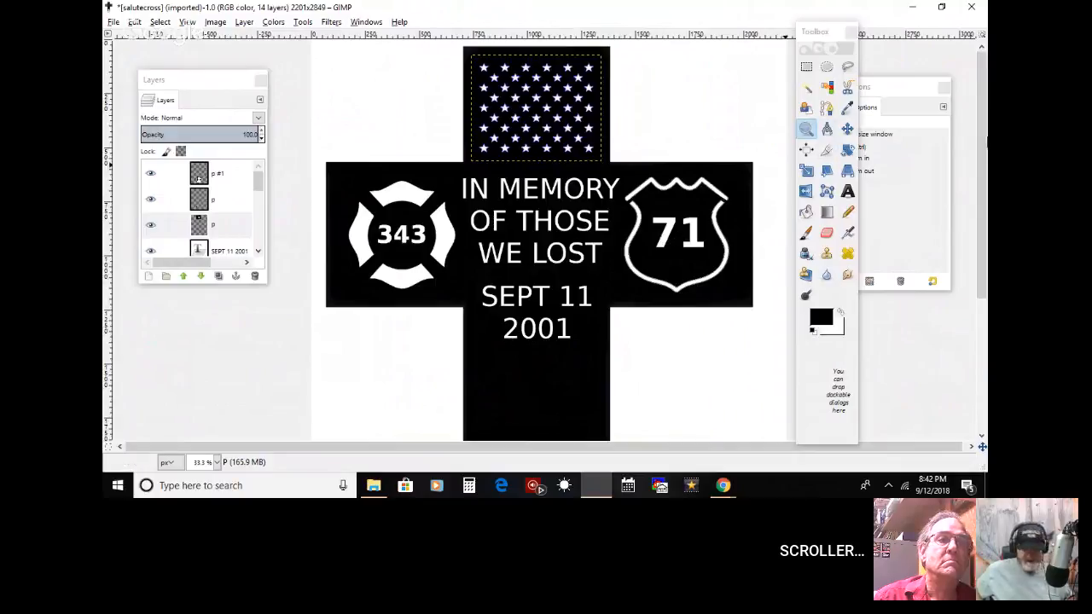
click(806, 129)
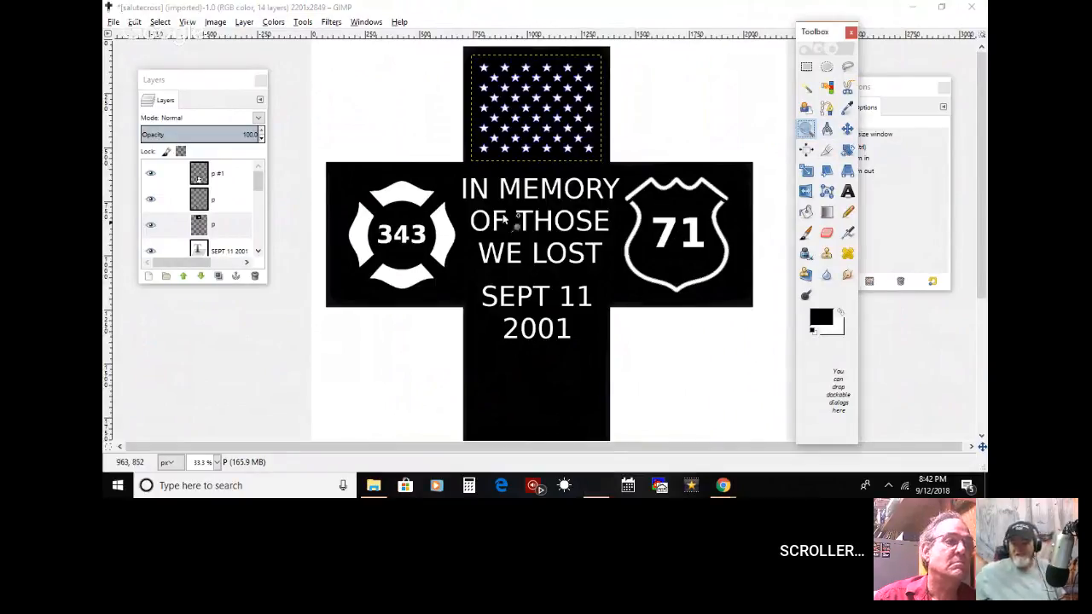
click(959, 213)
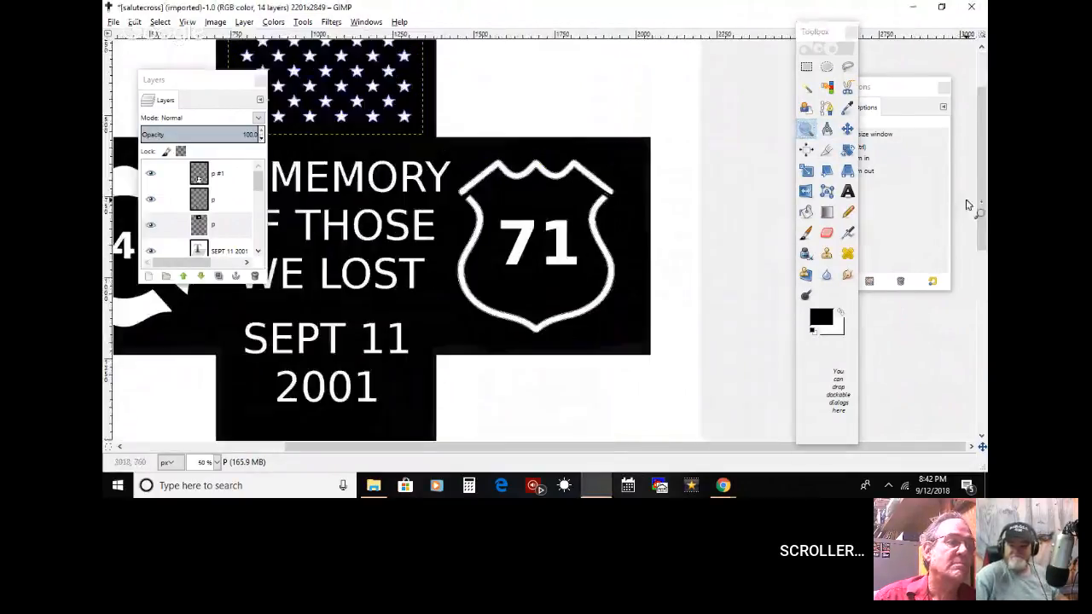
drag(599, 448, 588, 440)
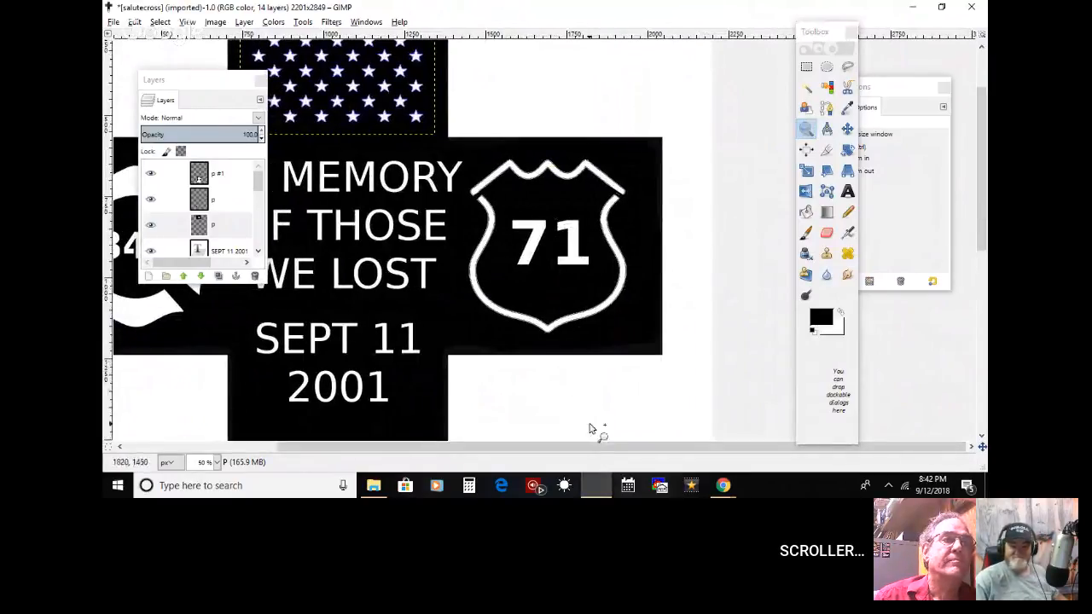
drag(569, 443, 326, 437)
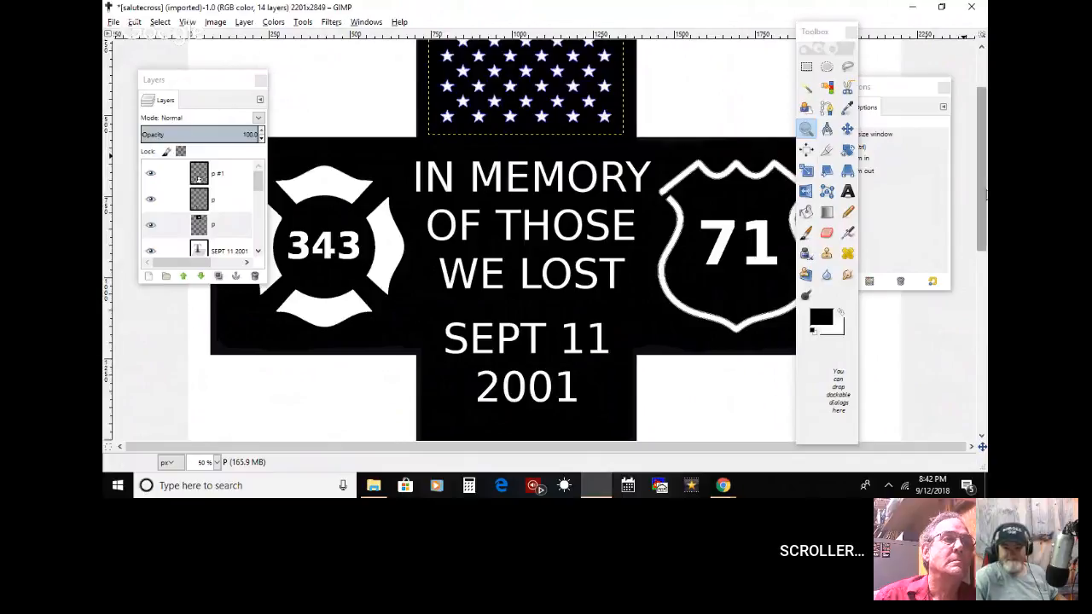
drag(986, 195, 986, 161)
Step: Export the combined cross to the Desktop as septcross.jpg with a raised JPEG quality
click(114, 24)
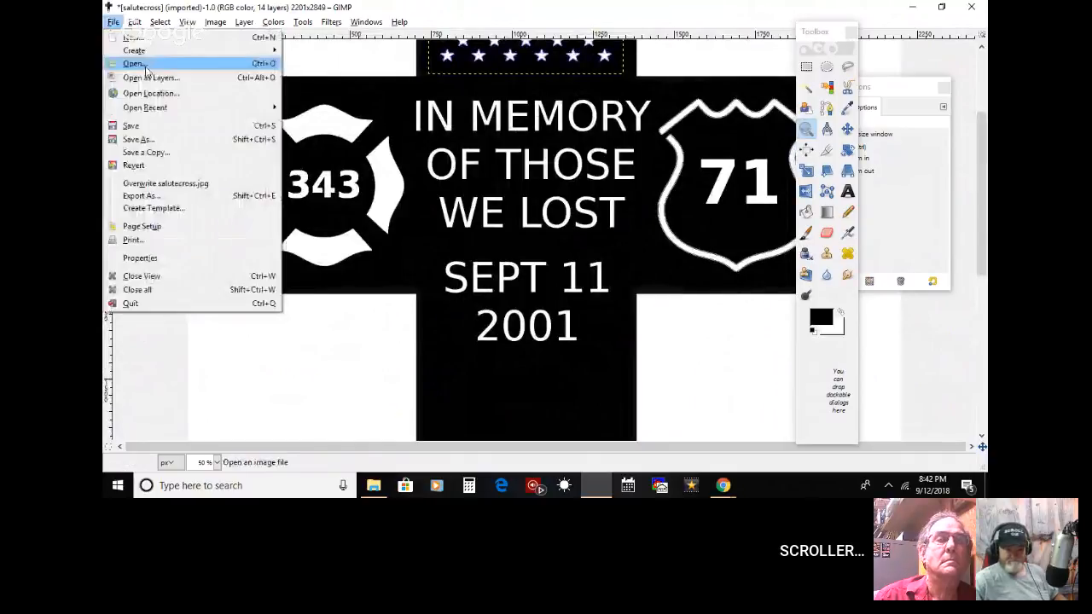
click(244, 200)
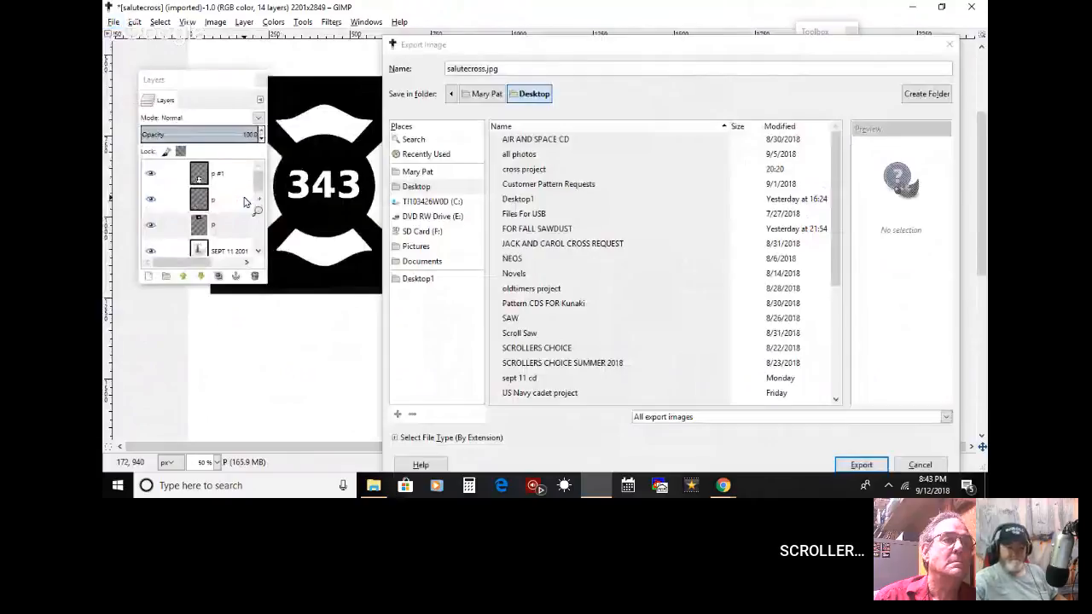
text(salutec)
key(BackSpace)
key(BackSpace)
key(BackSpace)
key(BackSpace)
key(BackSpace)
key(BackSpace)
key(BackSpace)
text(sept)
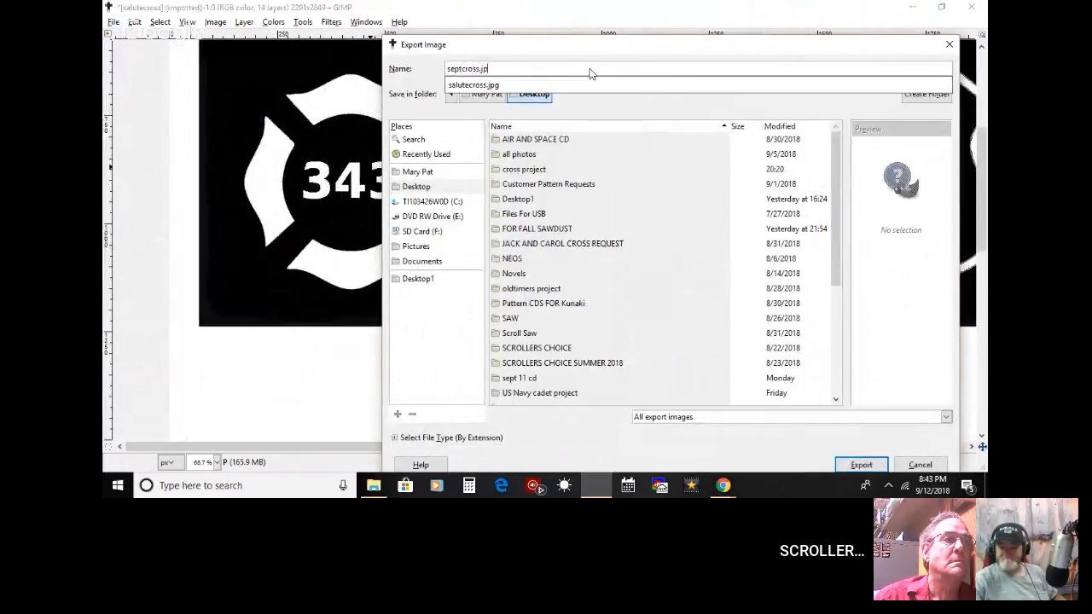
key(Return)
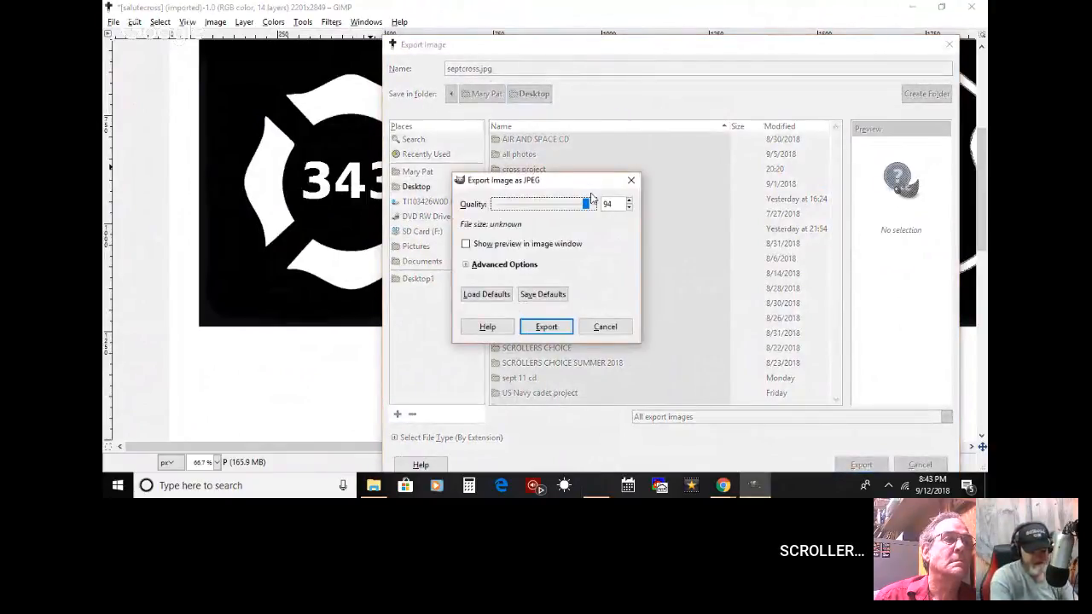
drag(591, 199, 599, 201)
click(562, 325)
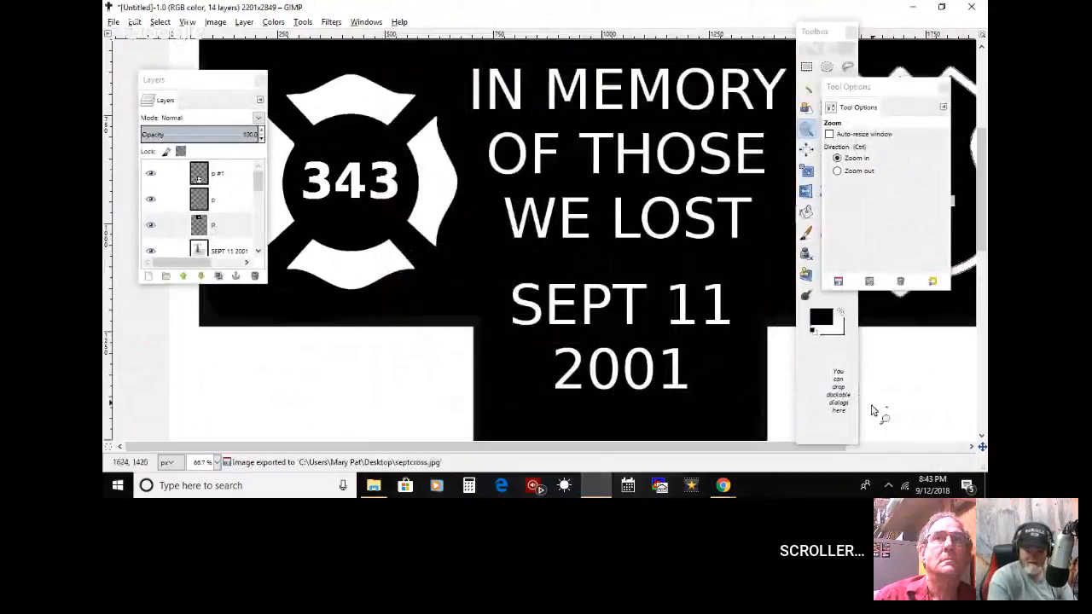
Step: Bring the cross's arms and lettering into view and move the Layers and Tool Options windows away from the badges
drag(658, 448, 689, 453)
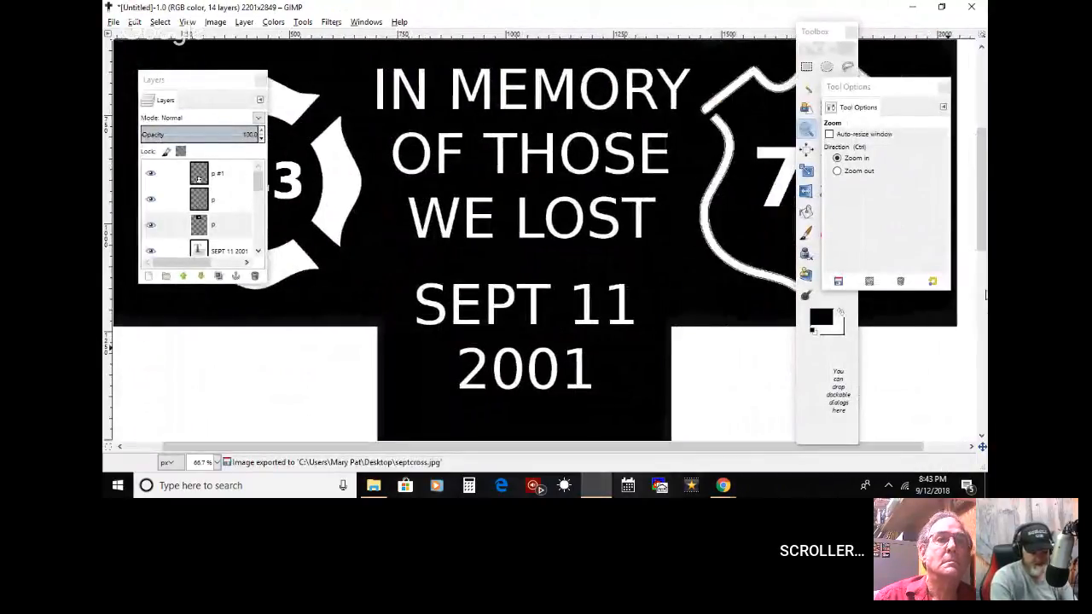
scroll(349, 160, up, 2)
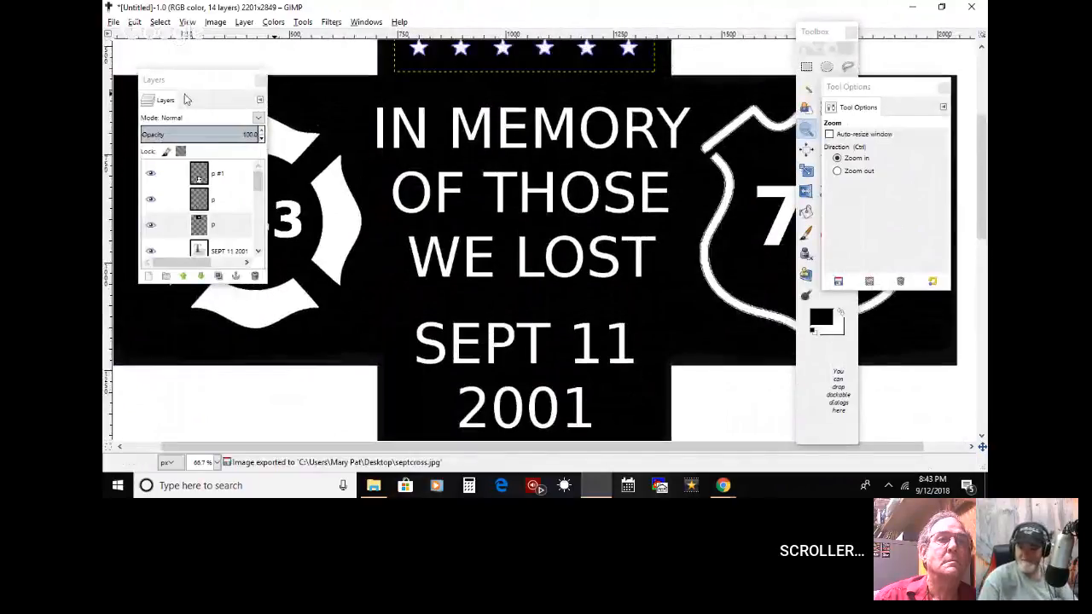
drag(186, 88, 138, 85)
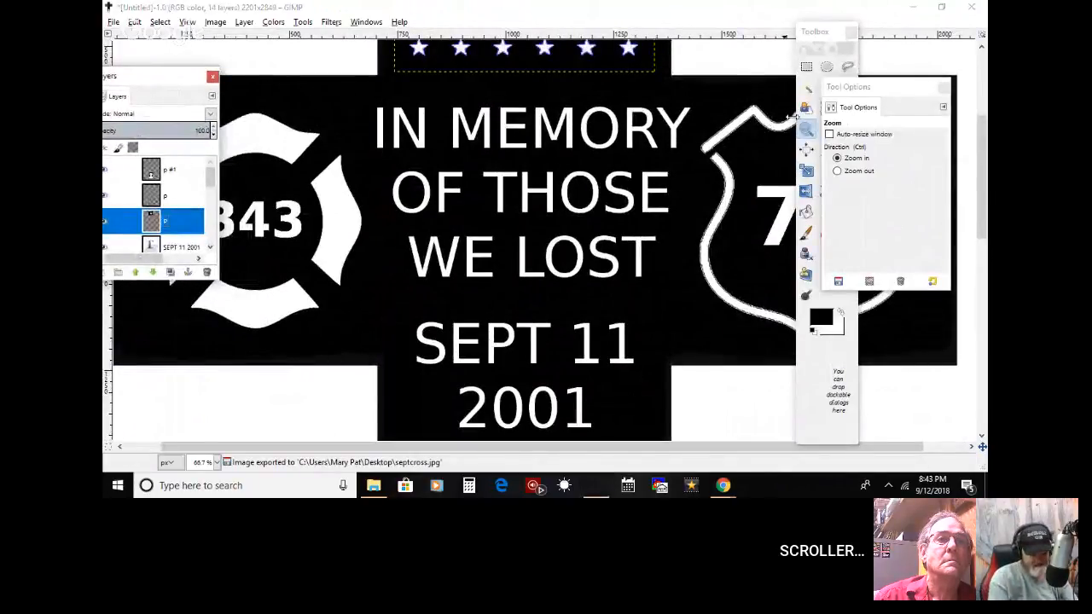
drag(848, 87, 924, 80)
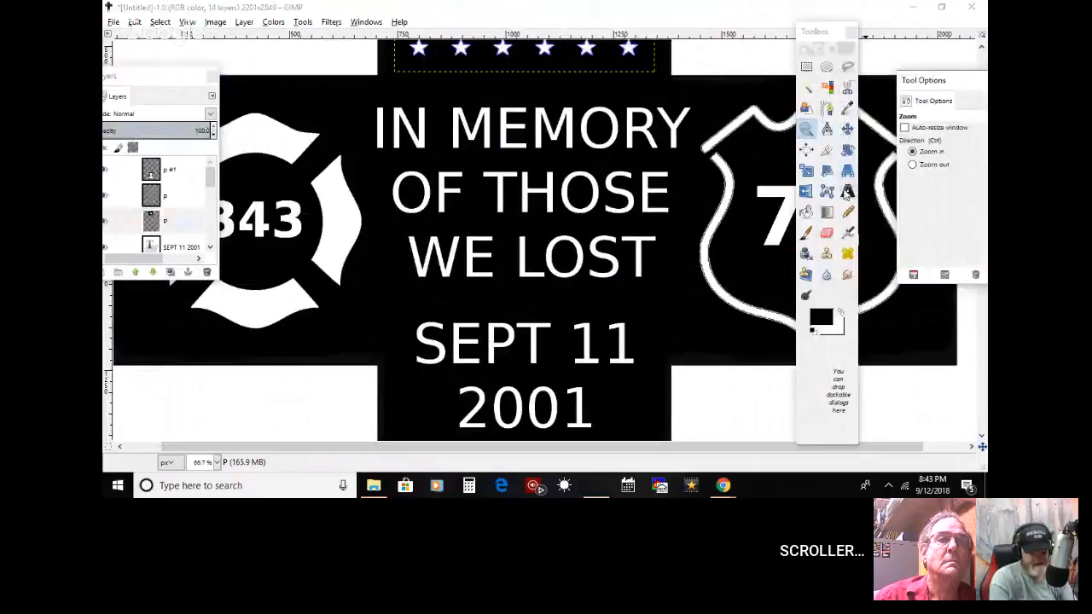
Step: Select the full IN MEMORY OF THOSE WE LOST text, try bold on it, and switch bold off again
click(847, 191)
drag(370, 107, 678, 358)
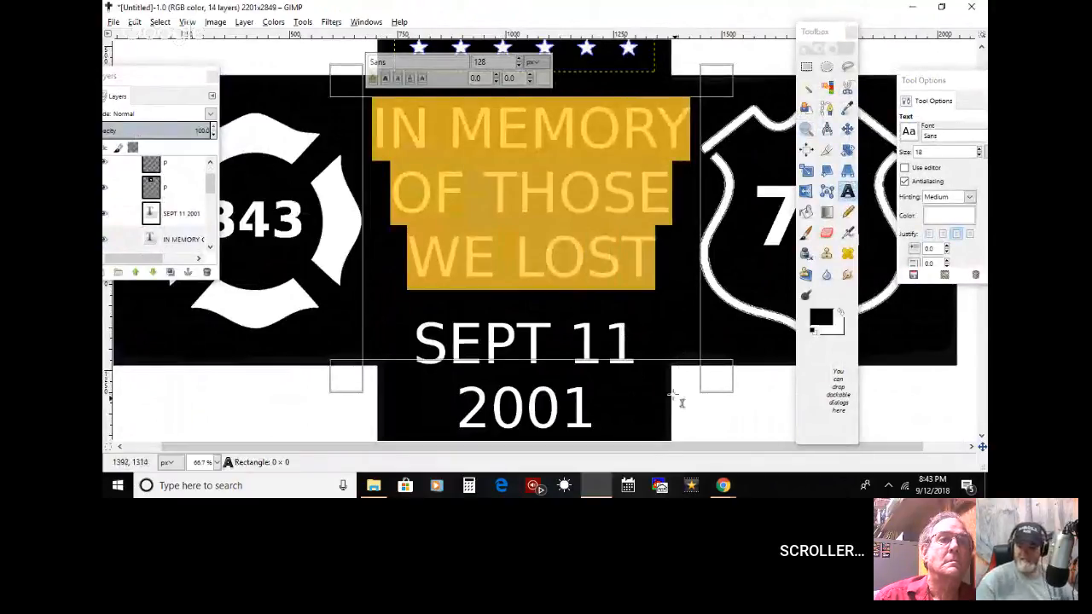
click(656, 334)
drag(386, 128, 678, 359)
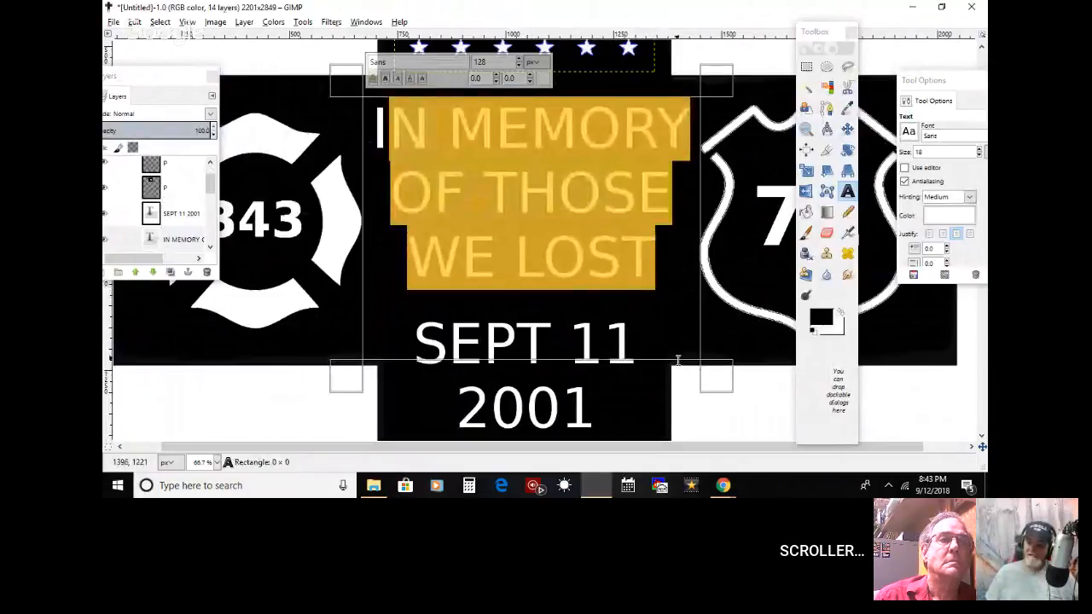
click(653, 256)
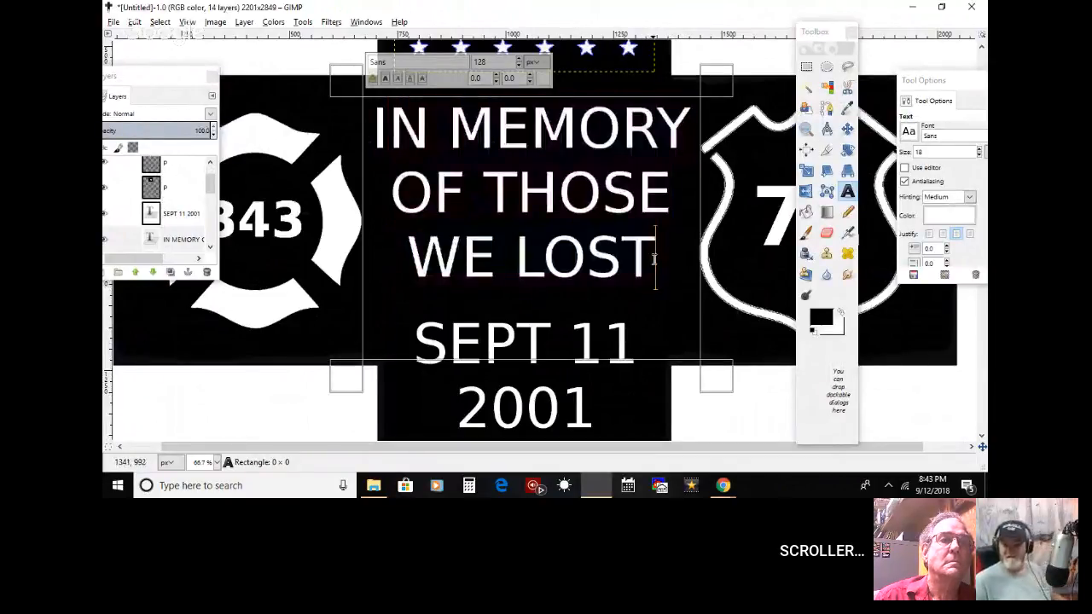
drag(571, 218, 302, 116)
click(405, 201)
double_click(405, 201)
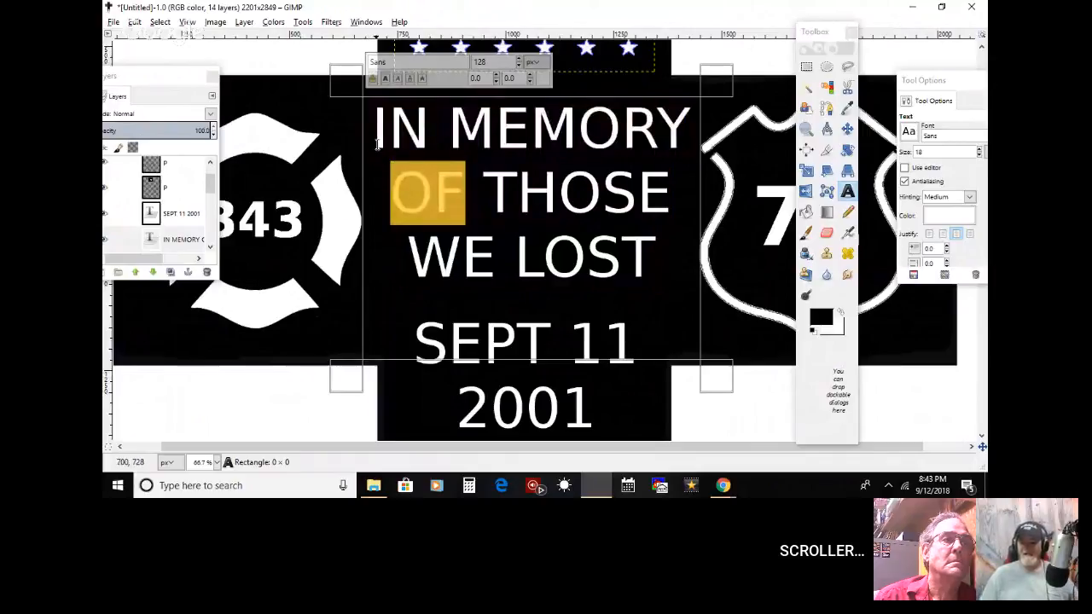
drag(377, 145, 516, 205)
click(652, 263)
drag(667, 267, 353, 107)
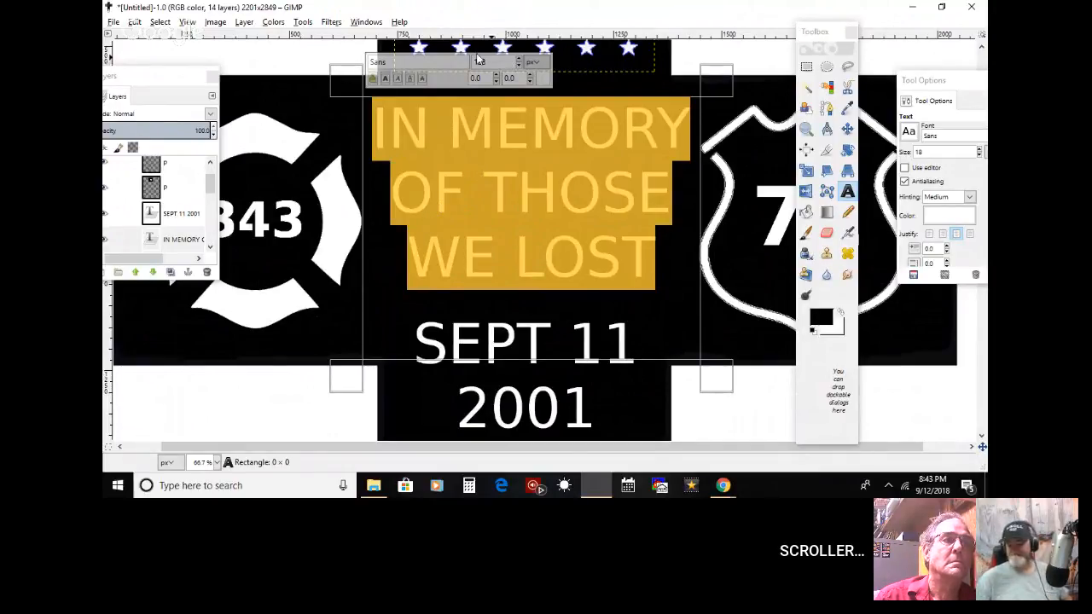
click(386, 78)
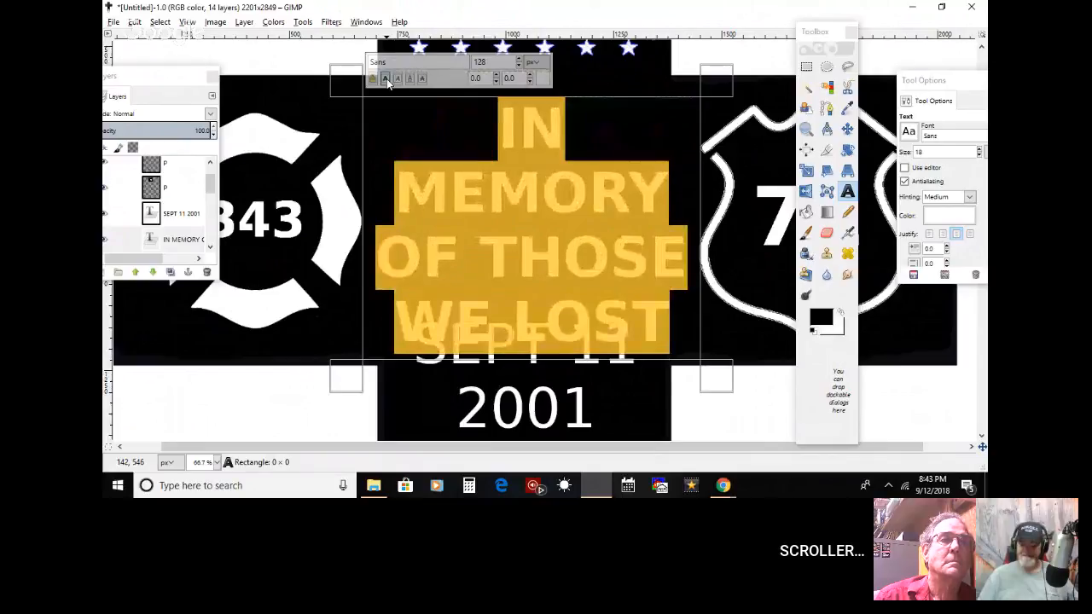
click(385, 78)
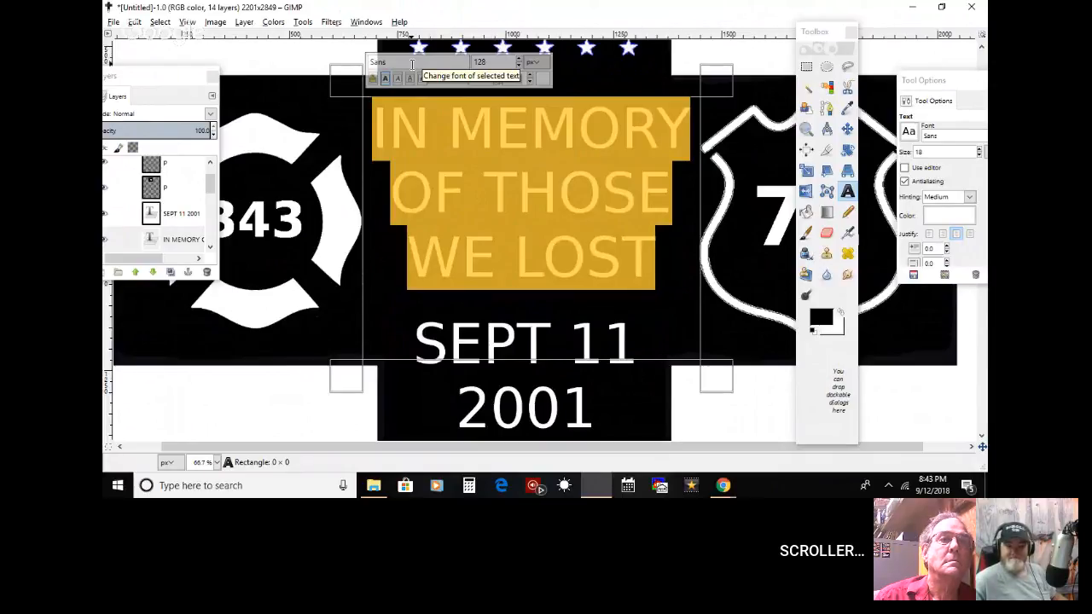
Step: Try the Impact Condensed and Ink Free fonts on the IN MEMORY OF THOSE WE LOST lettering
click(412, 64)
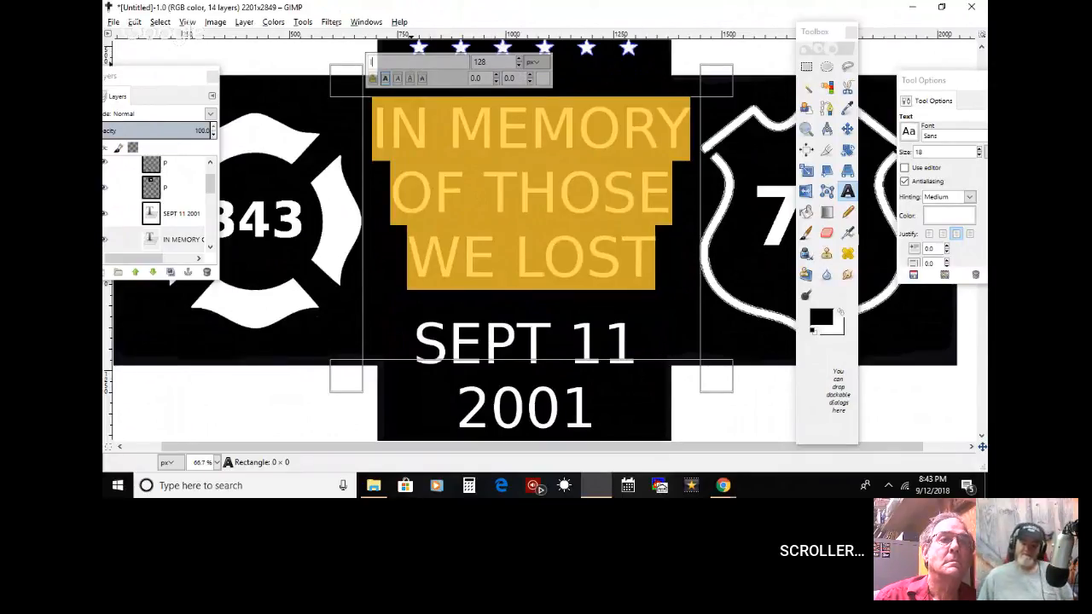
text(Imp)
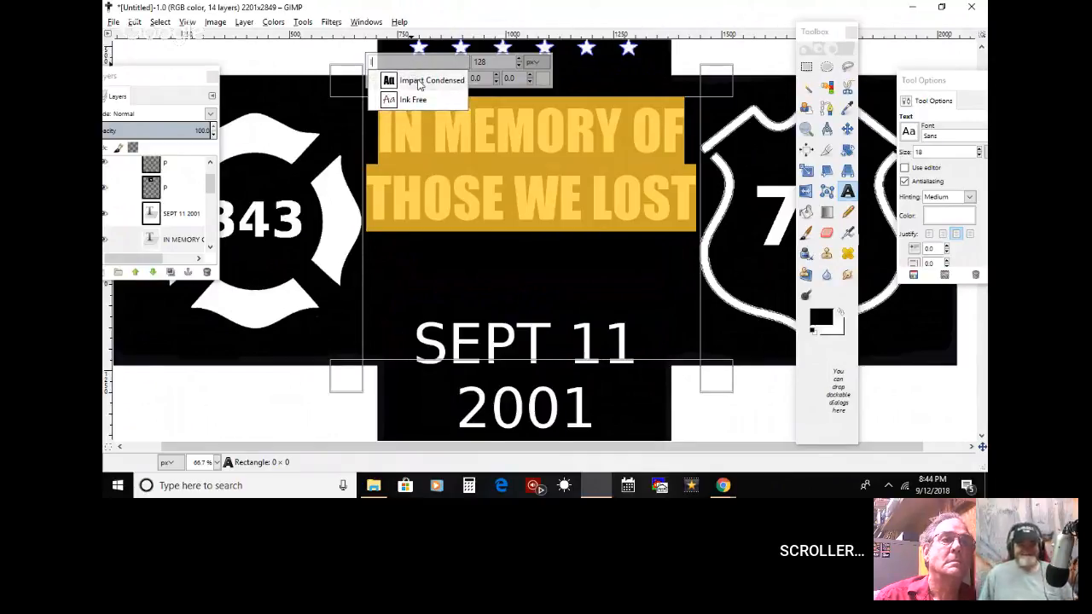
click(416, 100)
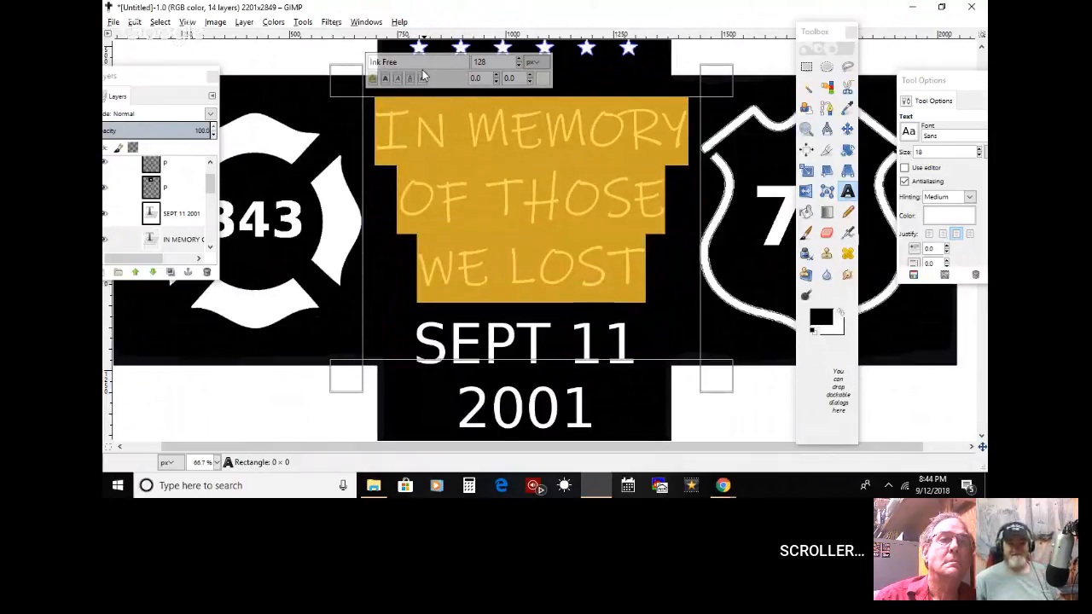
Step: Set the font of the IN MEMORY OF THOSE WE LOST lettering back to Sans and deselect the text
drag(419, 62, 344, 61)
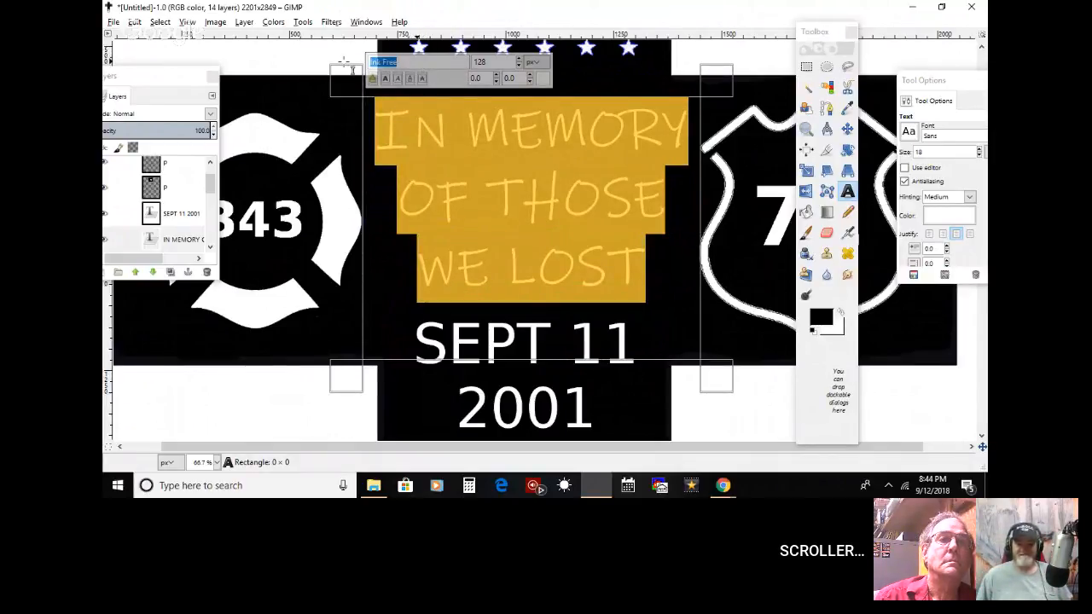
key(BackSpace)
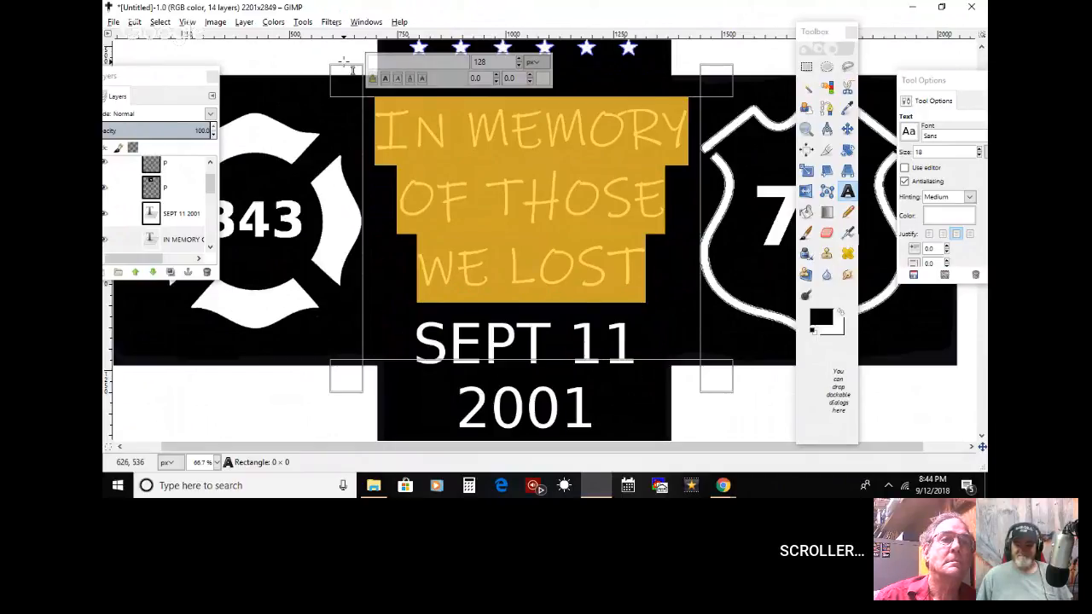
text(Sans)
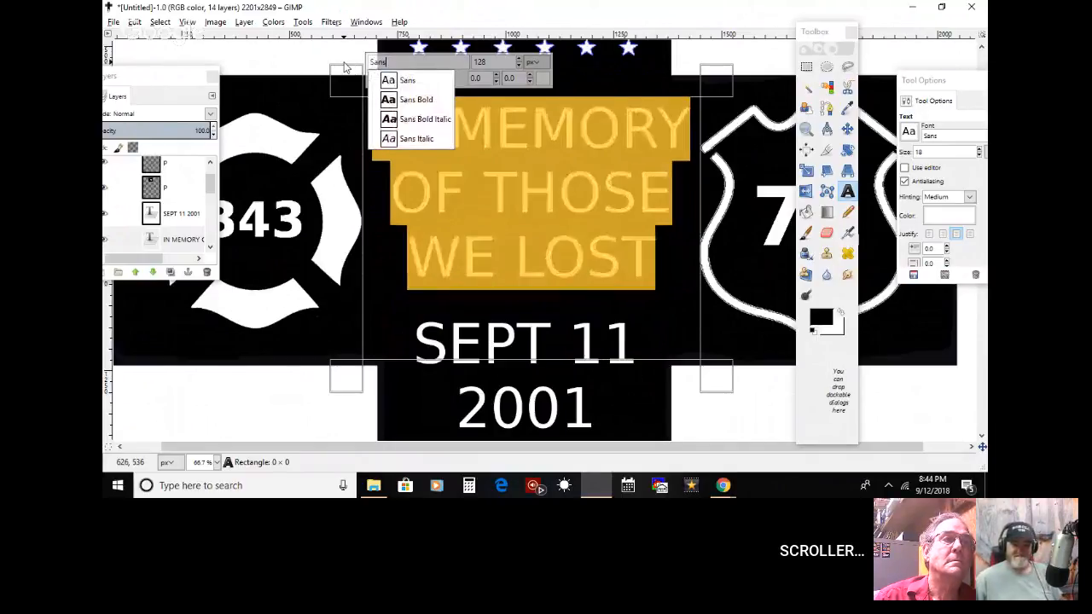
key(Return)
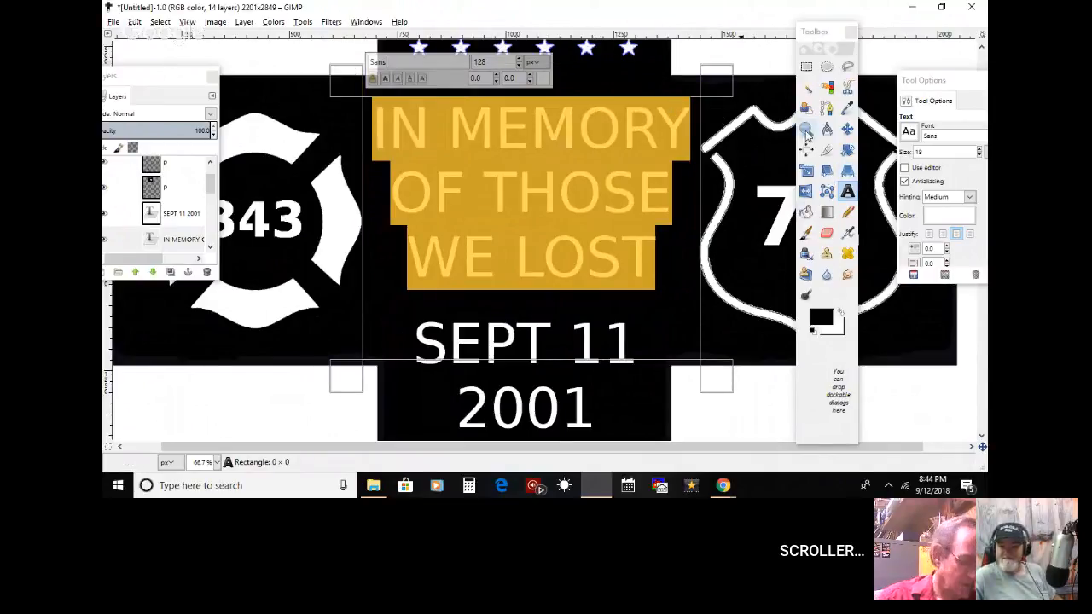
click(638, 199)
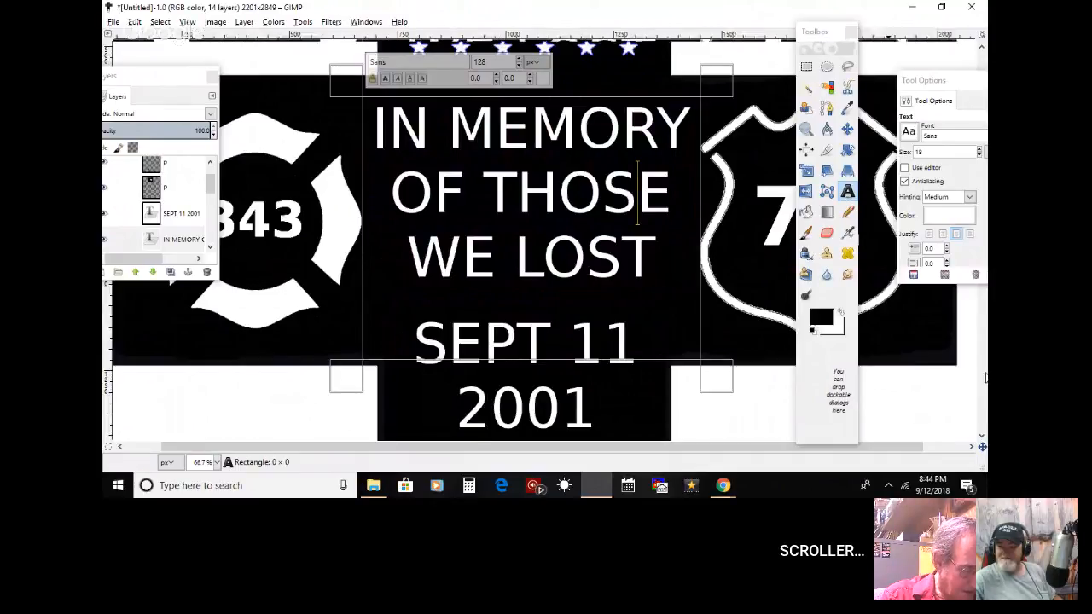
scroll(471, 236, down, 5)
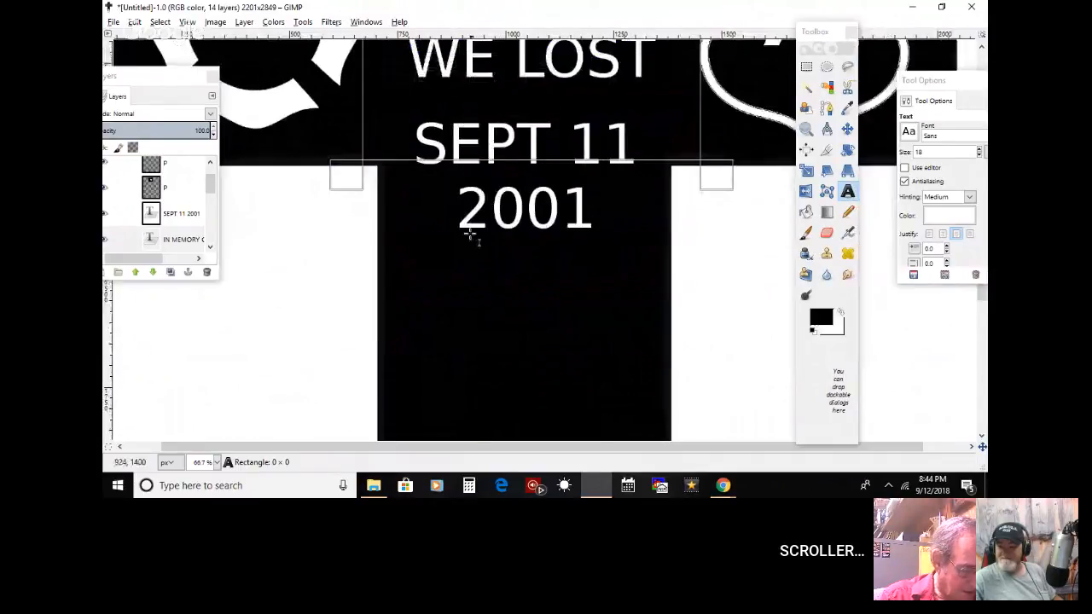
click(181, 221)
drag(415, 143, 655, 188)
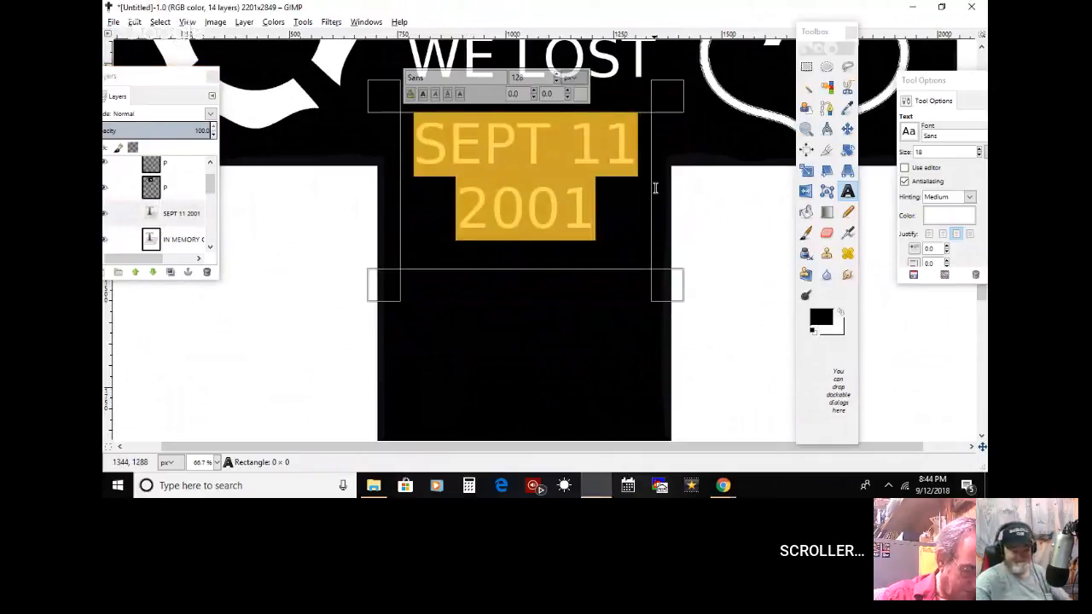
click(755, 289)
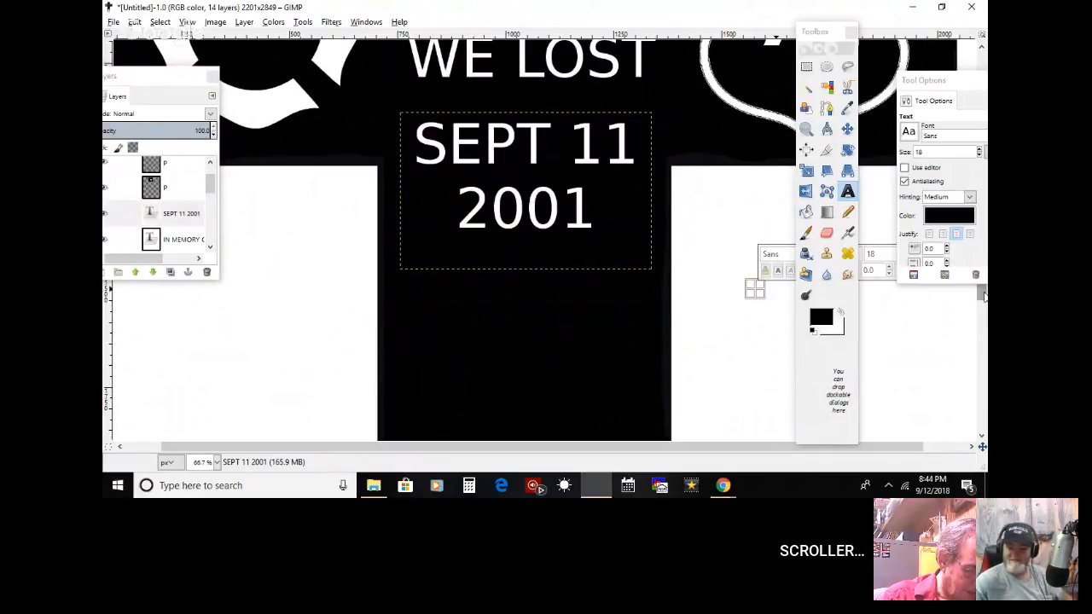
Step: Select a narrow vertical strip running through the full height of the O in MEMORY, starting at about 1213, 611 px
drag(983, 295, 976, 211)
click(808, 131)
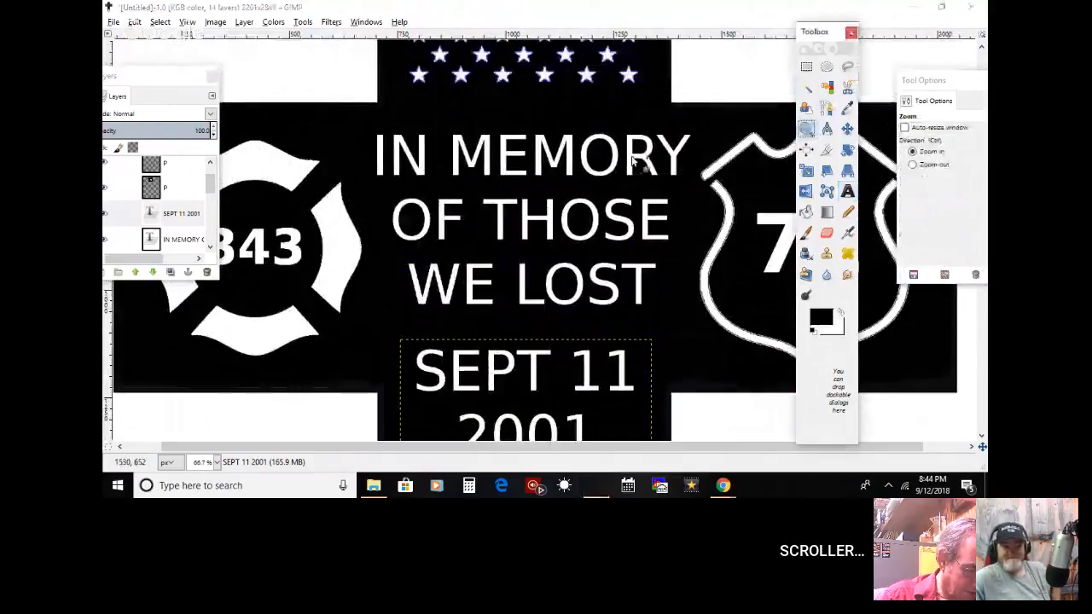
click(440, 185)
click(675, 146)
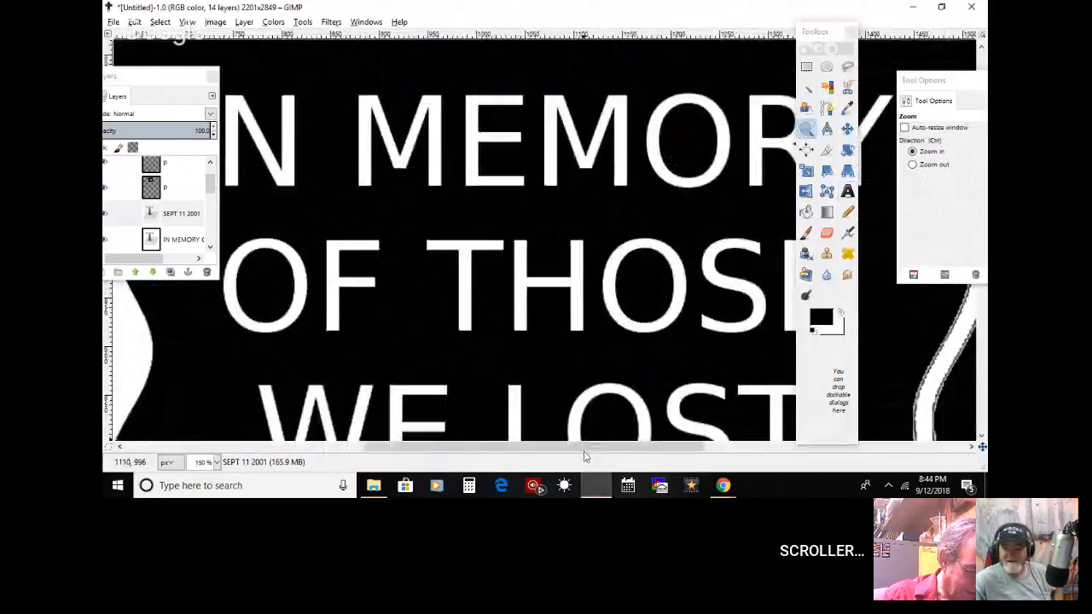
drag(555, 450, 614, 449)
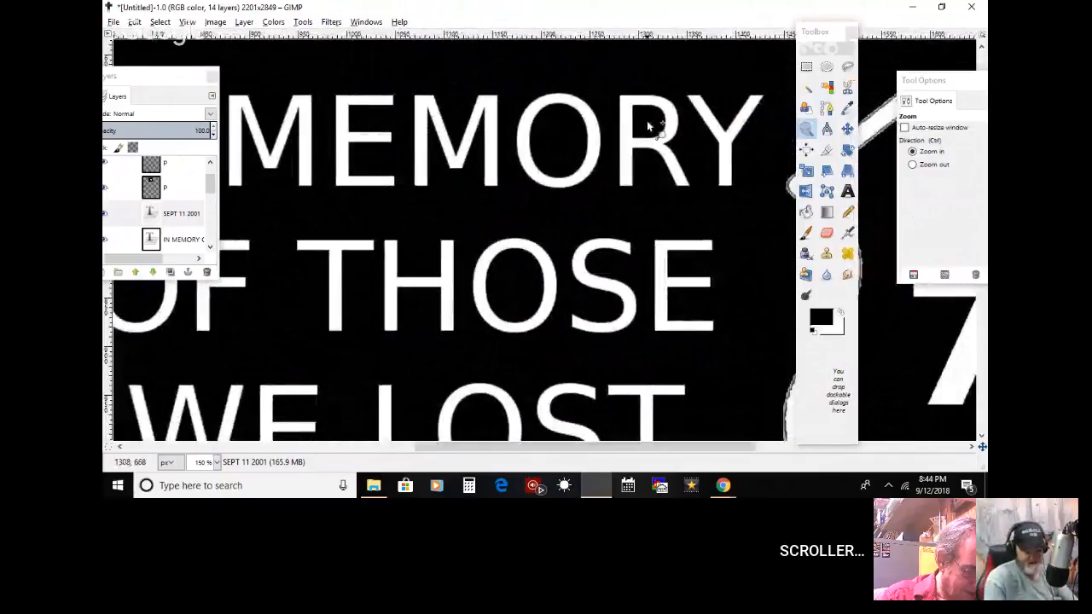
click(805, 68)
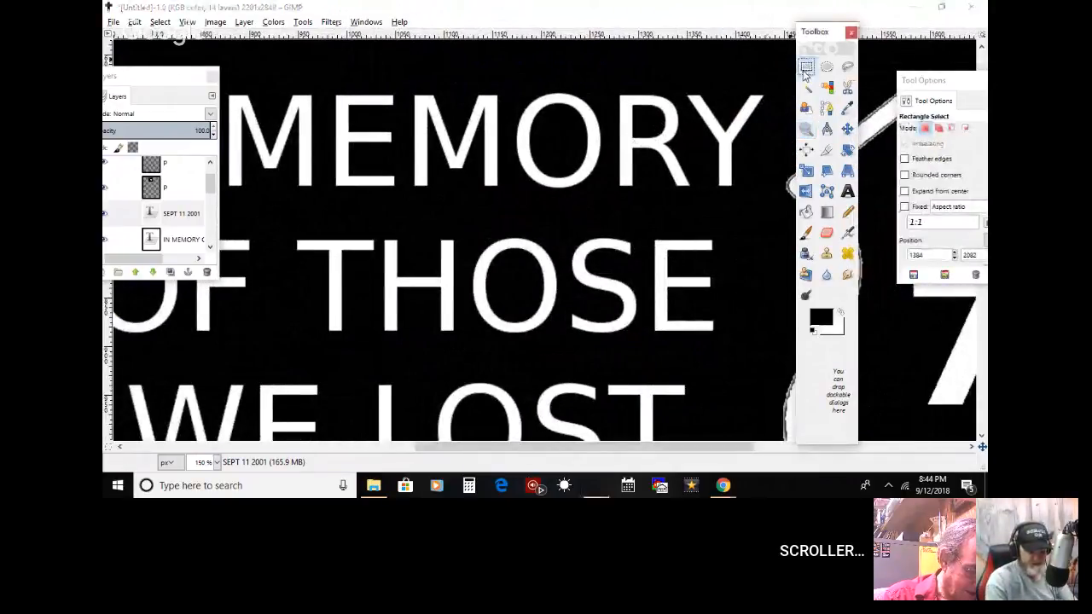
click(553, 111)
drag(551, 159, 558, 215)
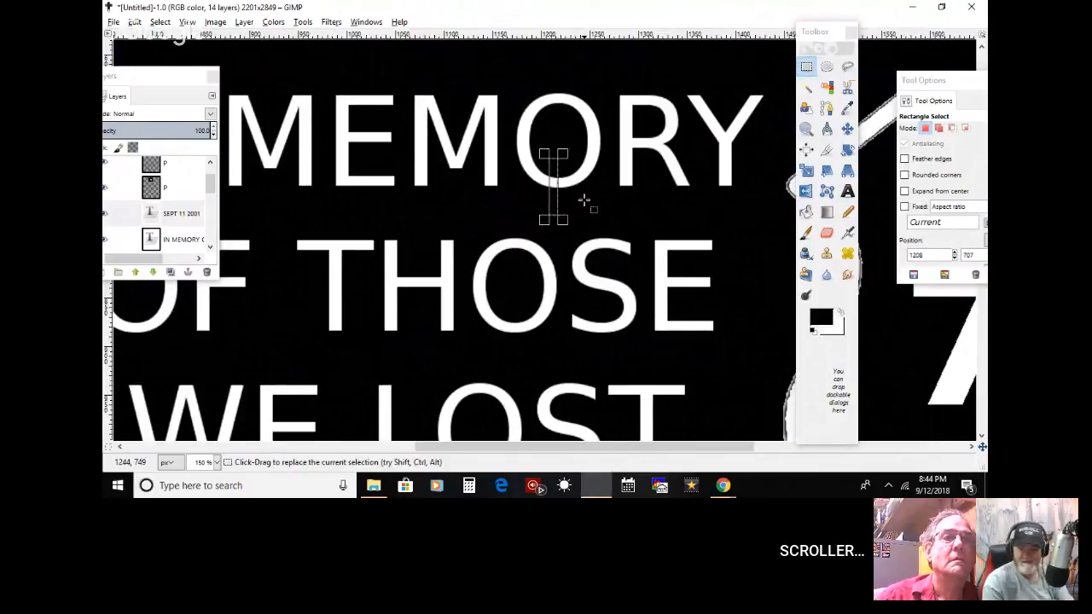
click(584, 199)
drag(555, 66, 558, 215)
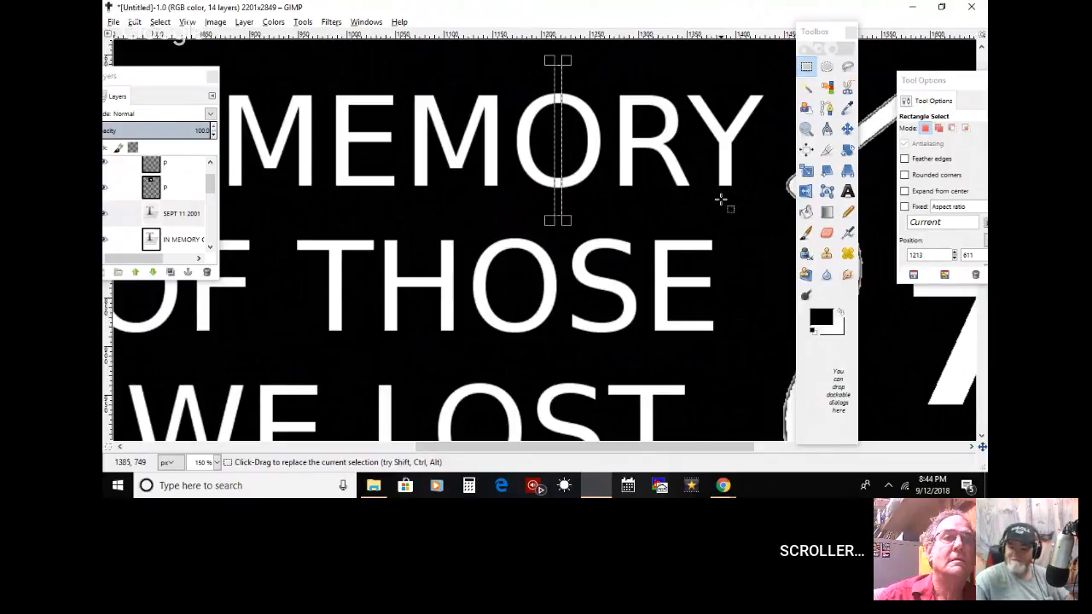
Step: Add a new transparent layer of 2201 × 2849 px at the top of the layer stack
click(805, 233)
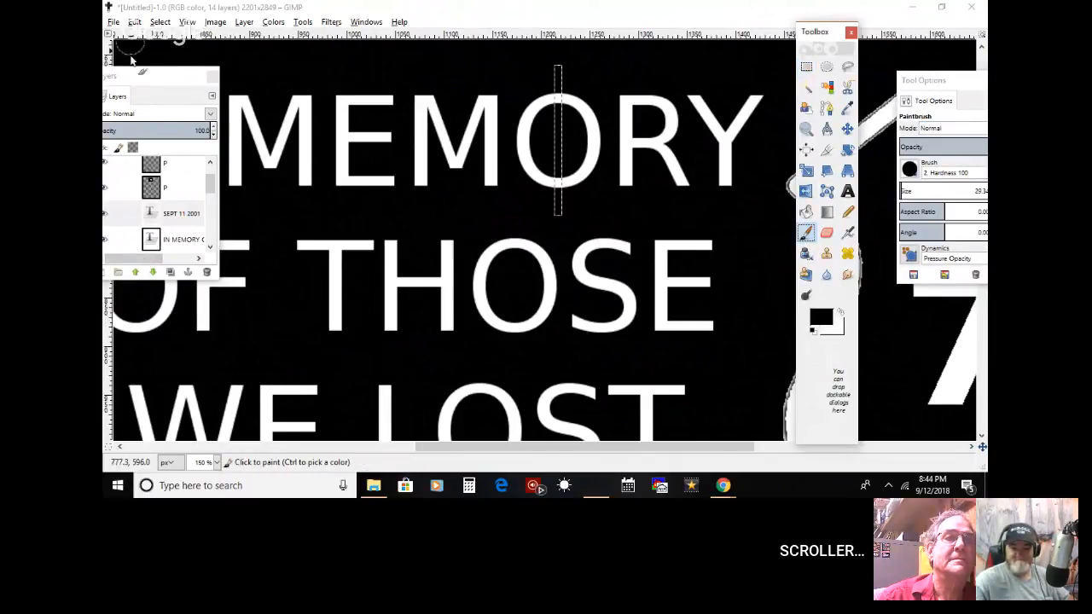
drag(130, 72, 180, 61)
click(150, 264)
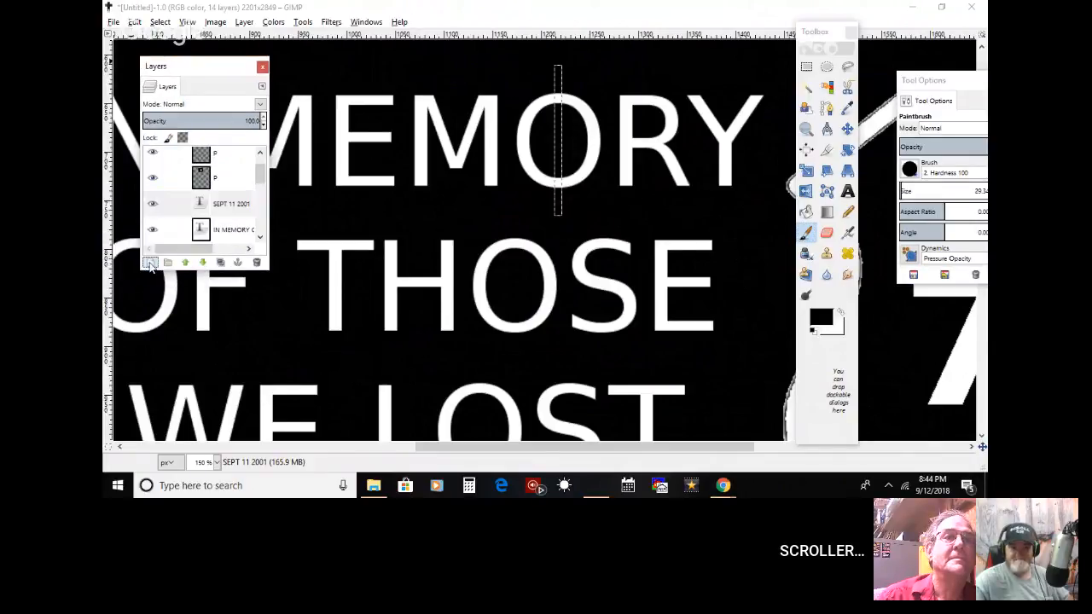
click(200, 369)
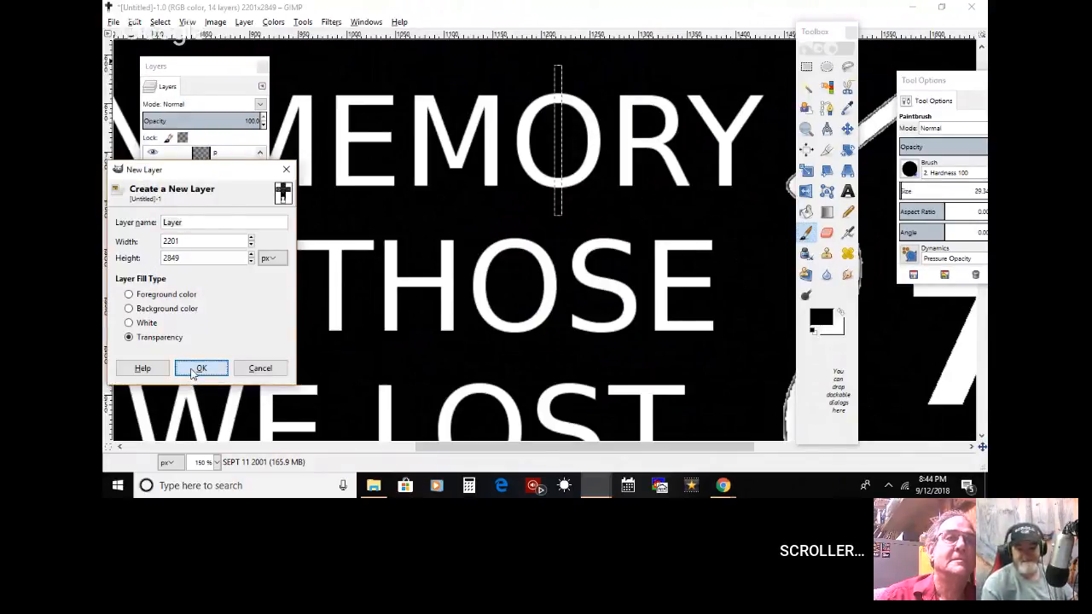
drag(239, 159, 235, 153)
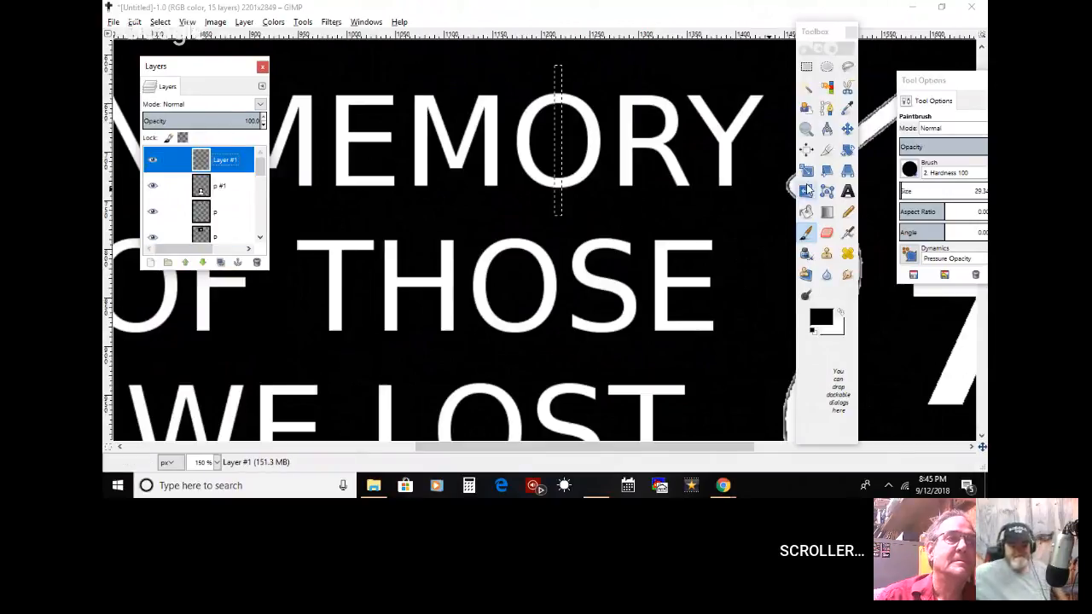
Step: Paint the selected strip black with the Paintbrush to bridge the O of MEMORY, and clear the selection
click(806, 233)
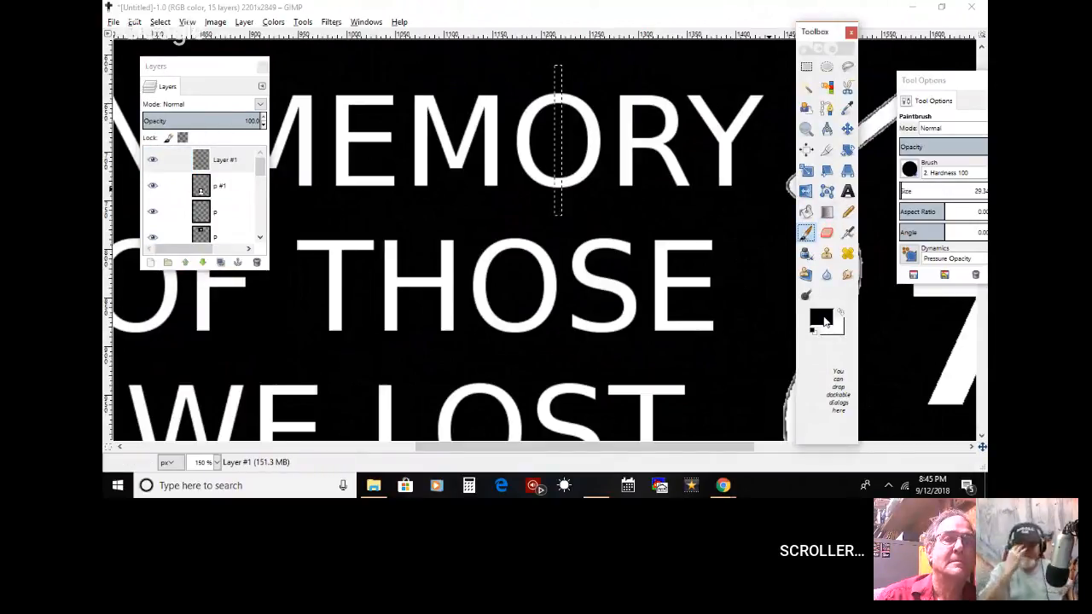
drag(561, 80, 555, 189)
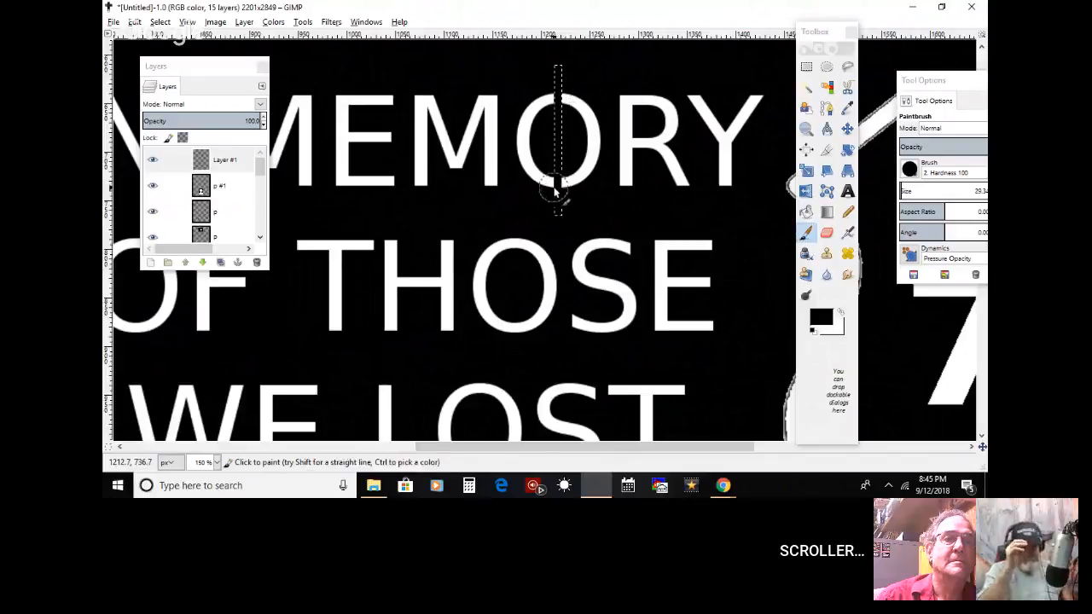
click(160, 22)
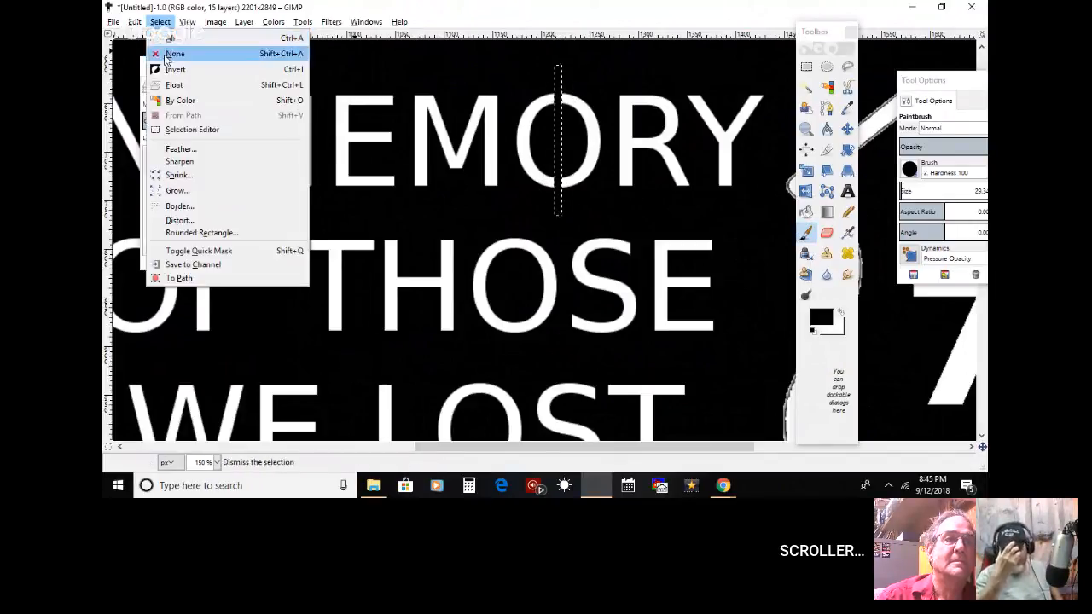
click(167, 54)
Step: Nudge the black bridge strip slightly sideways to centre it on the O of MEMORY
click(846, 128)
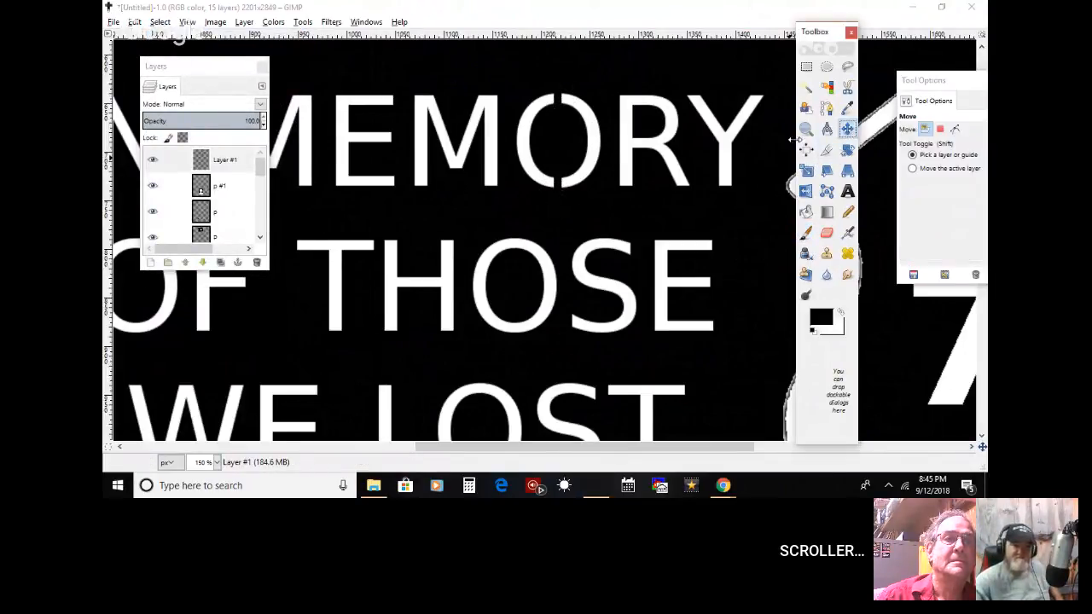
click(559, 143)
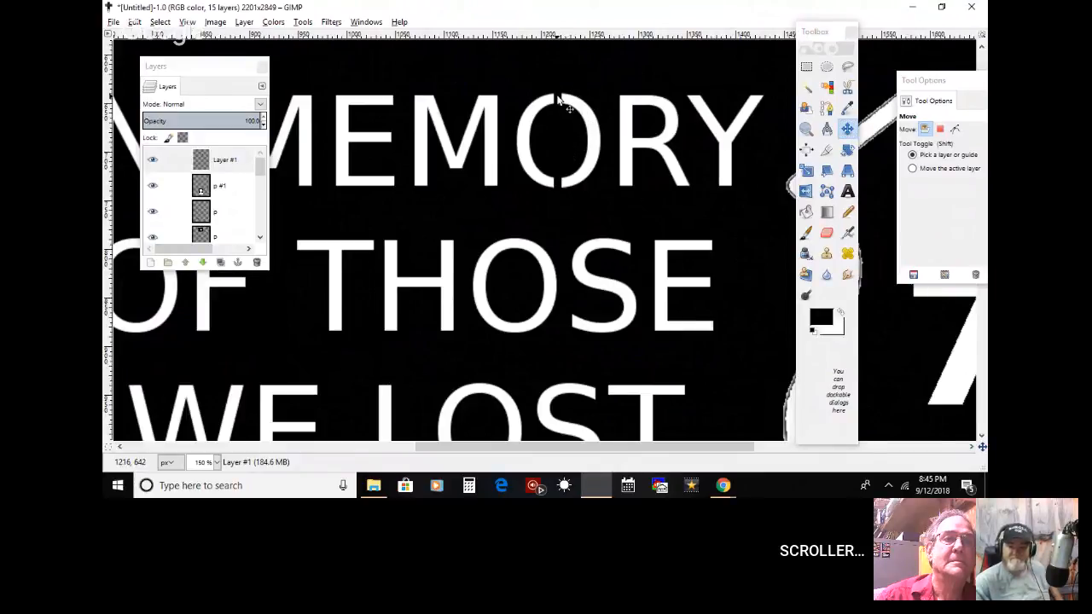
drag(557, 100, 560, 99)
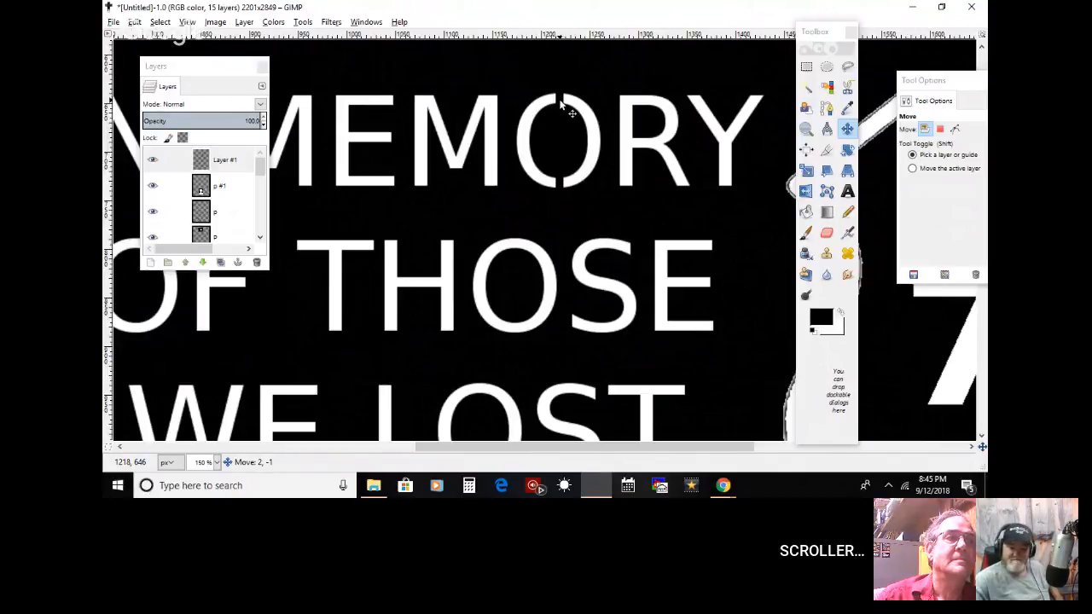
drag(560, 99, 560, 100)
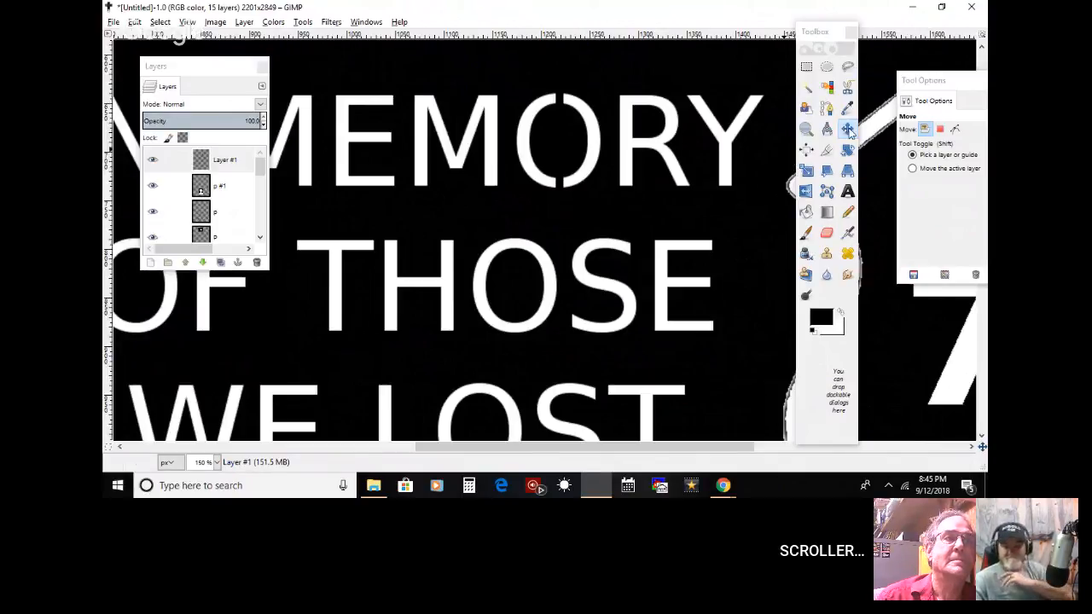
Step: Duplicate the bridge strip layer of the O in MEMORY and move the copy to bridge the R where its bowl meets the stem
mouse_move(562, 105)
mouse_down()
mouse_move(581, 105)
mouse_move(564, 102)
mouse_up()
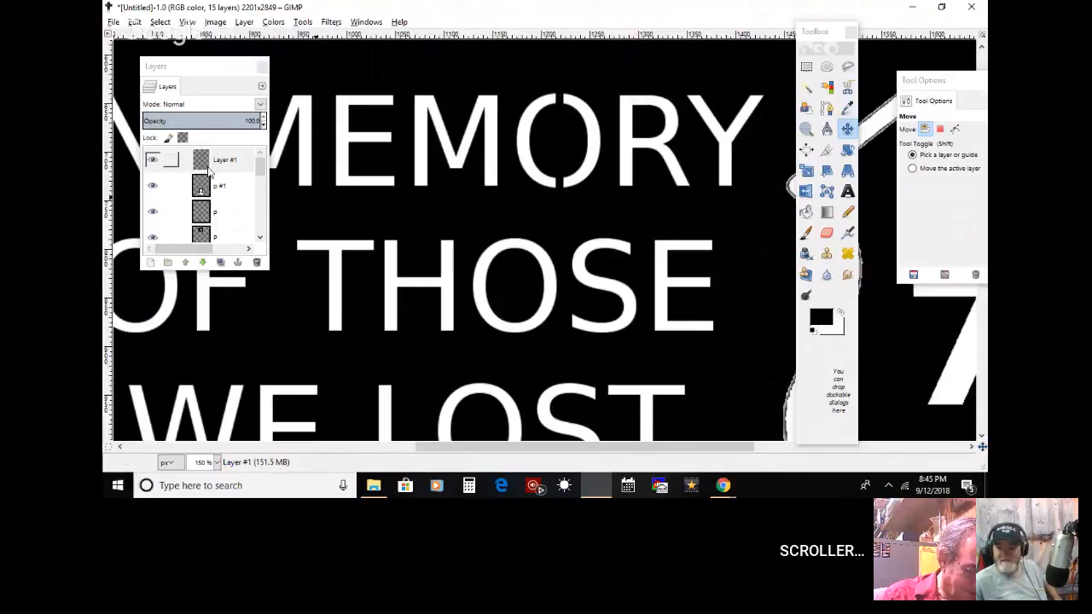
right_click(243, 159)
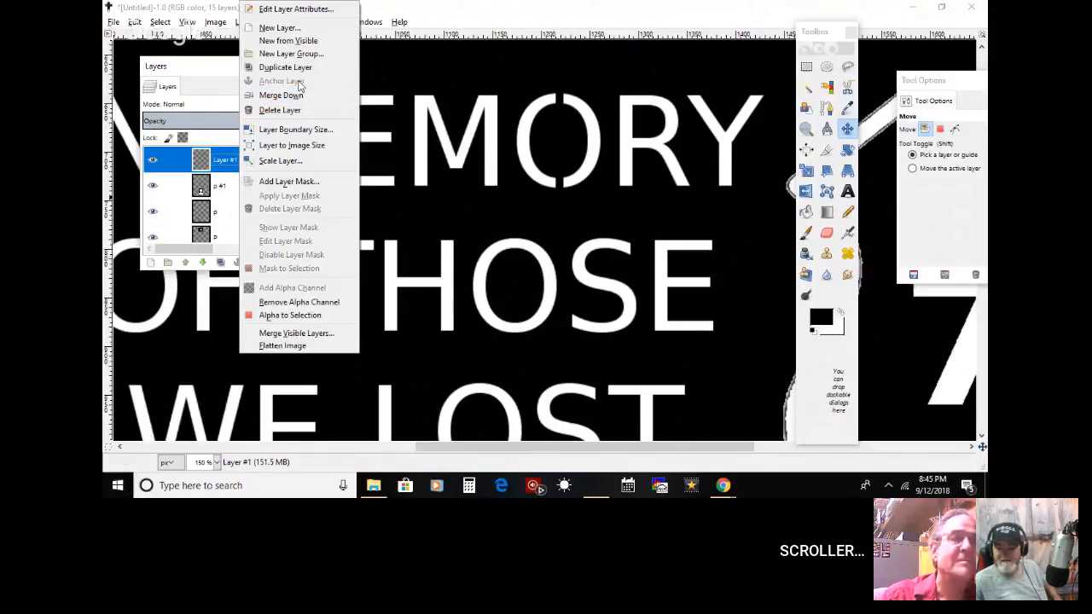
click(297, 72)
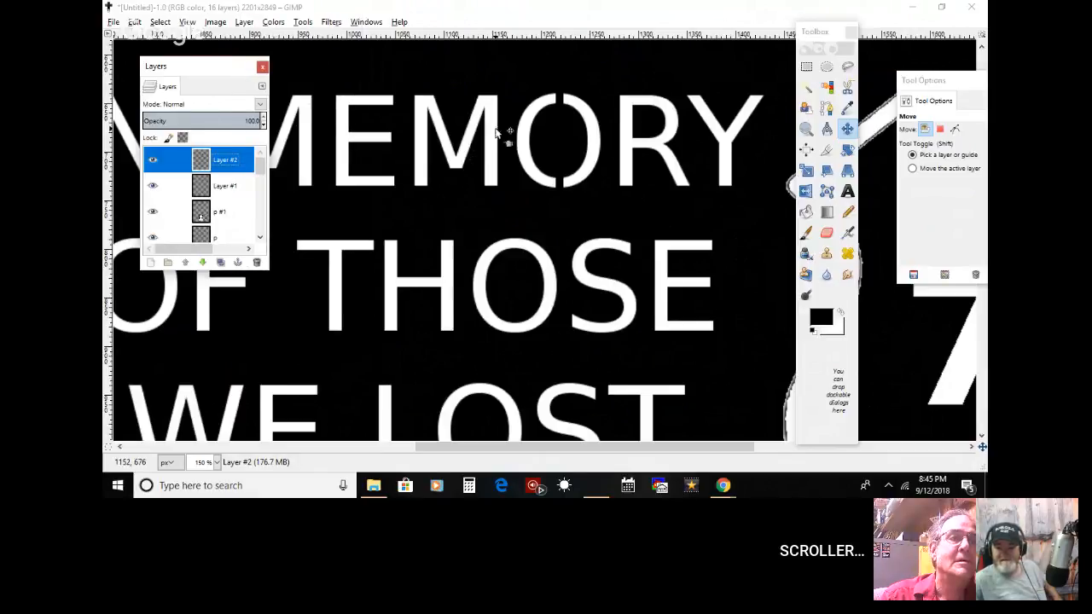
right_click(249, 159)
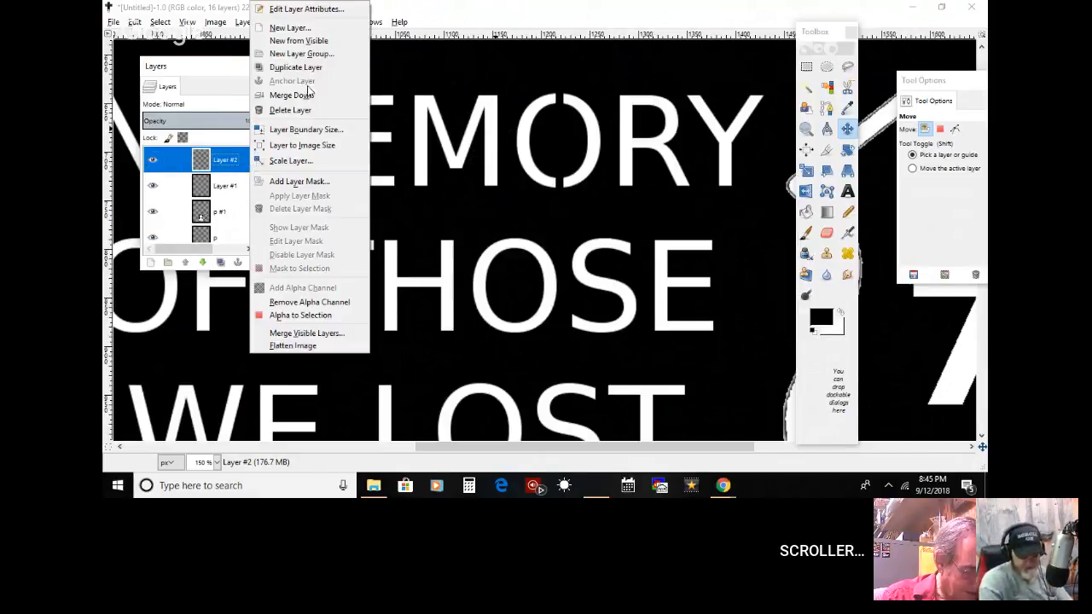
click(480, 5)
click(846, 127)
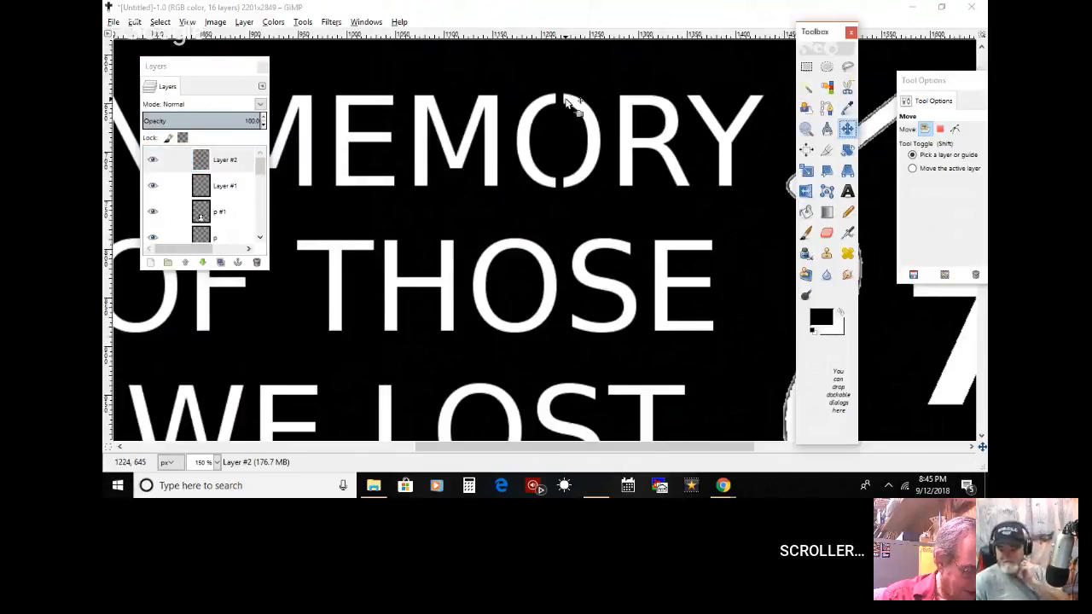
drag(561, 103, 635, 145)
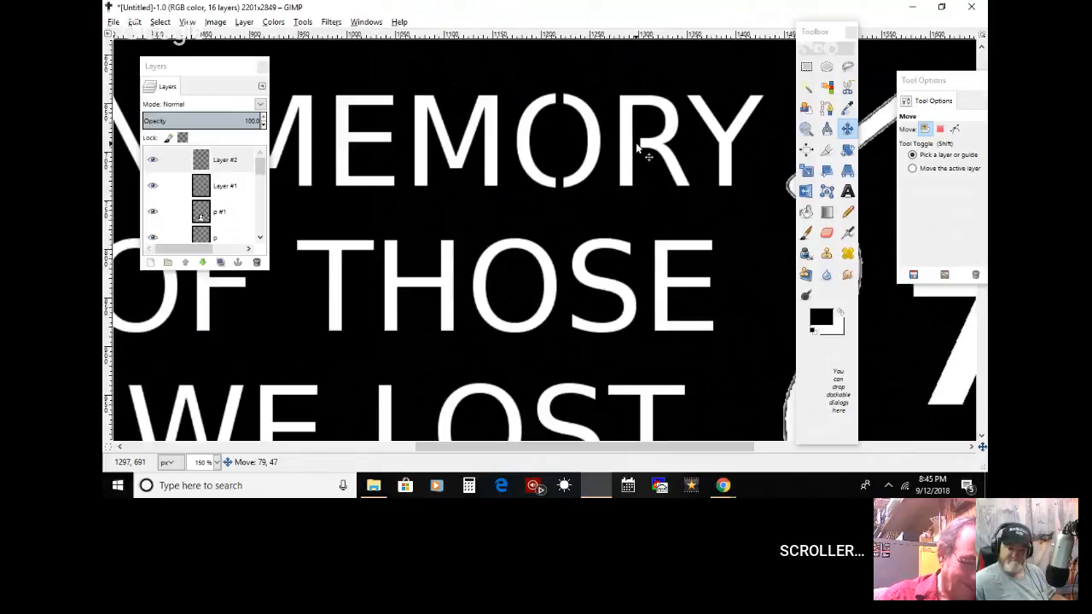
drag(636, 144, 635, 143)
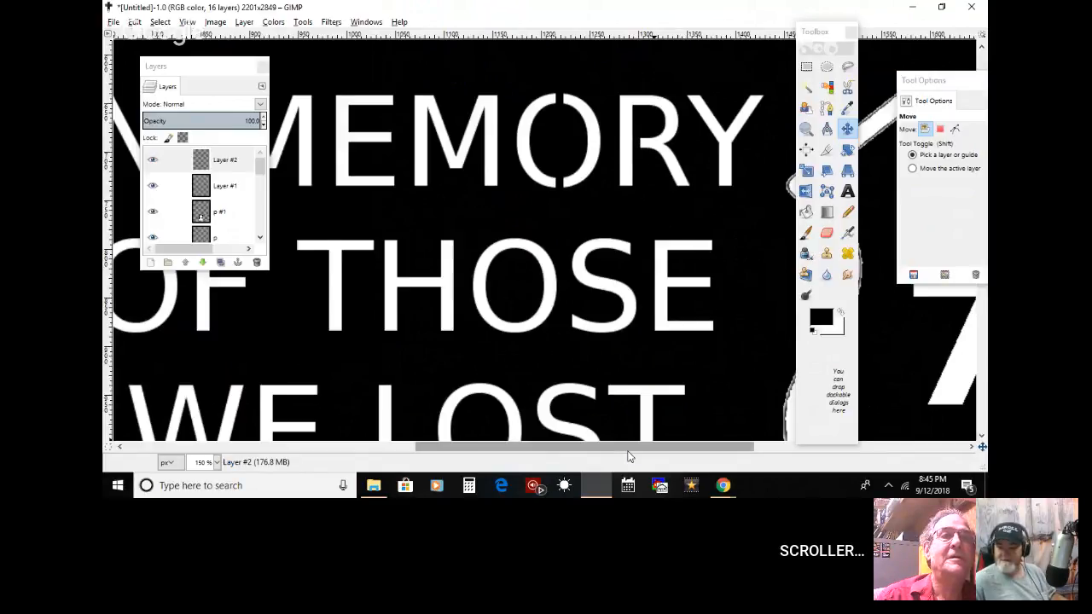
Step: Duplicate Layer #1 and move the copied bridge strip onto the centre of the O in OF
scroll(627, 448, left, 5)
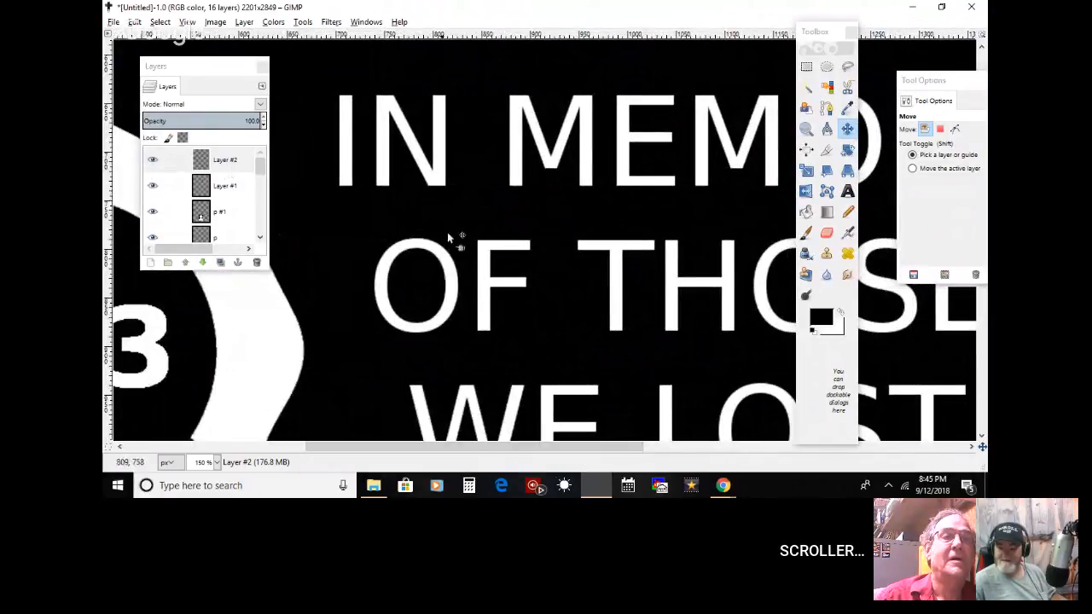
click(241, 186)
right_click(241, 186)
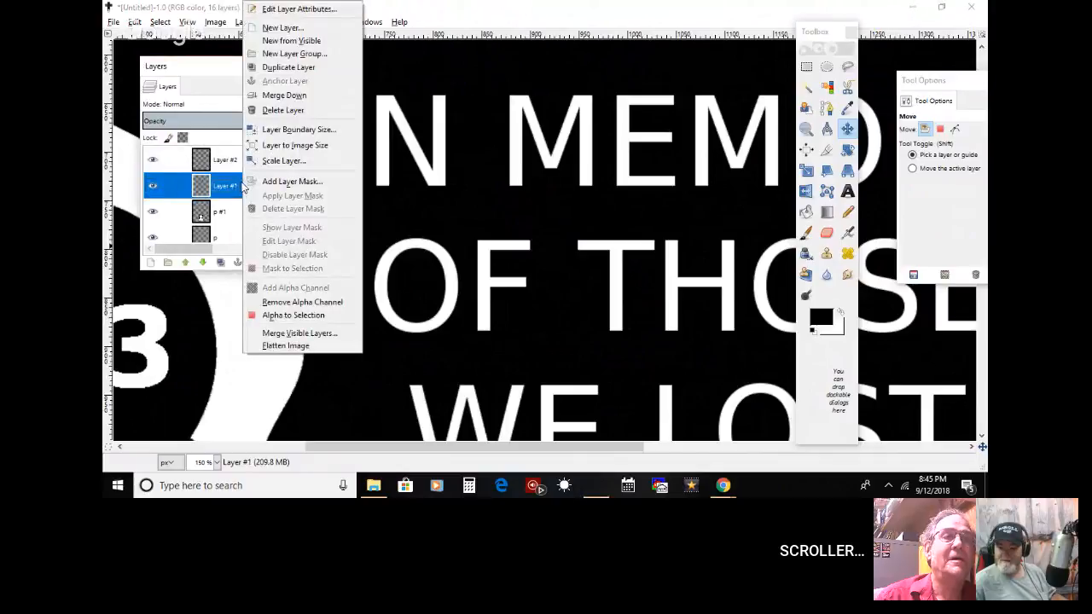
click(312, 66)
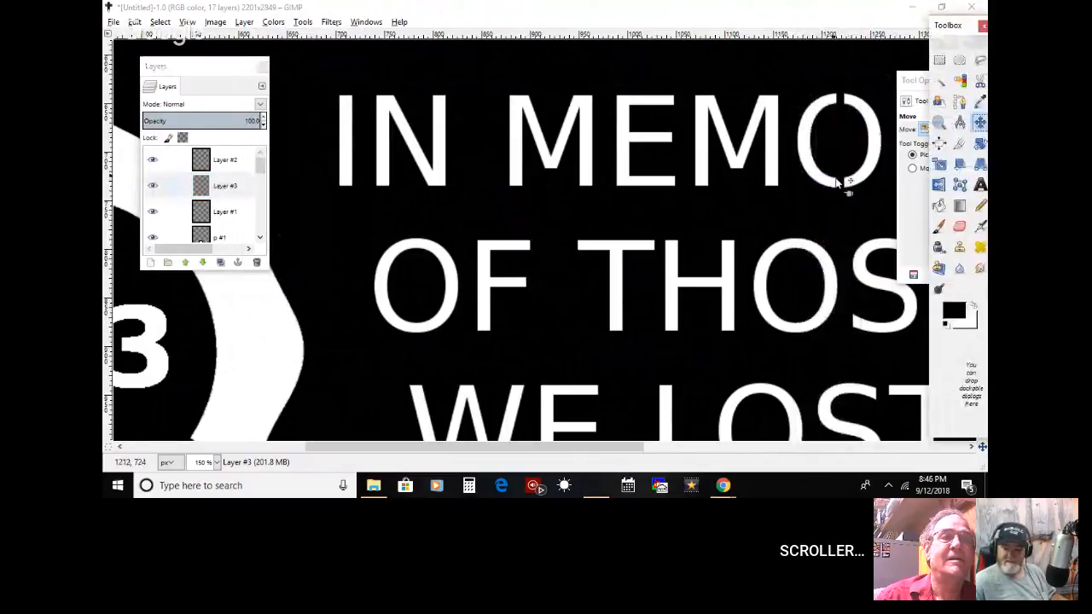
click(838, 180)
drag(839, 180, 415, 333)
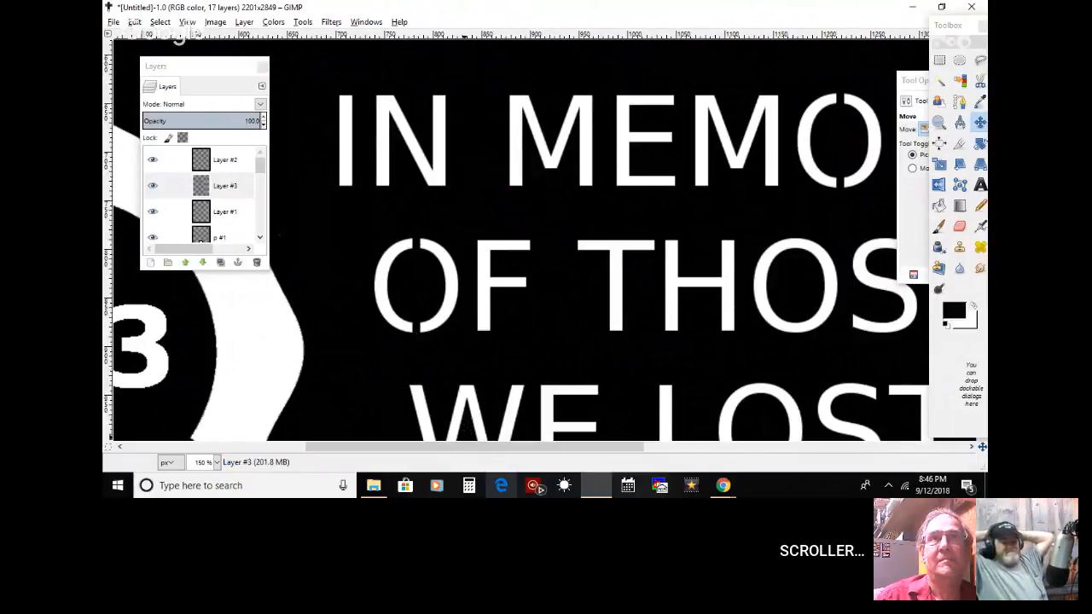
Step: Duplicate the bridge layer of the O in OF and centre the copy on the O of THOSE
drag(449, 447, 565, 468)
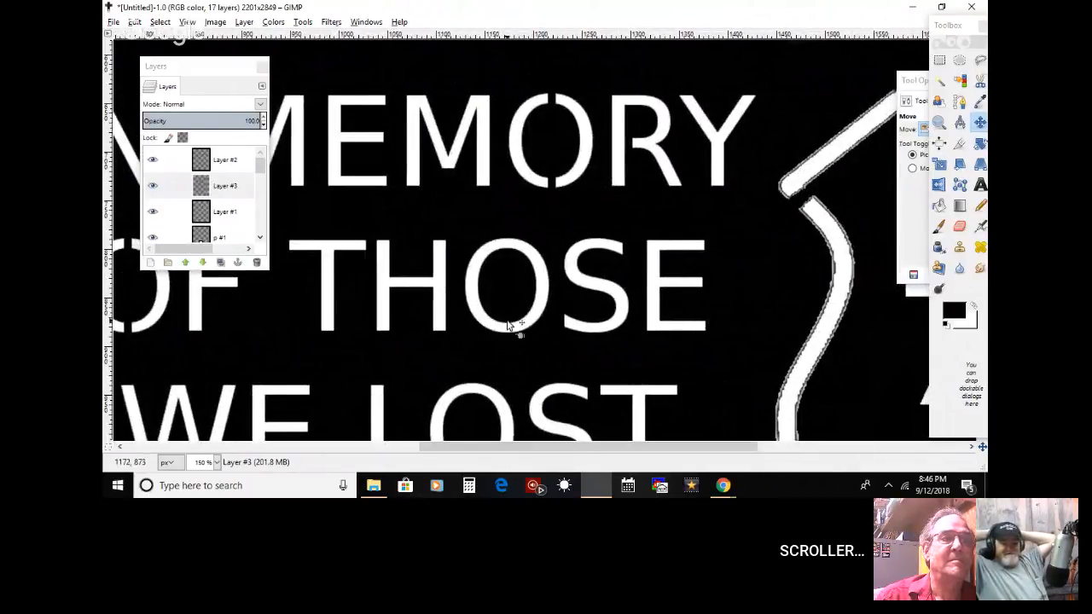
right_click(239, 190)
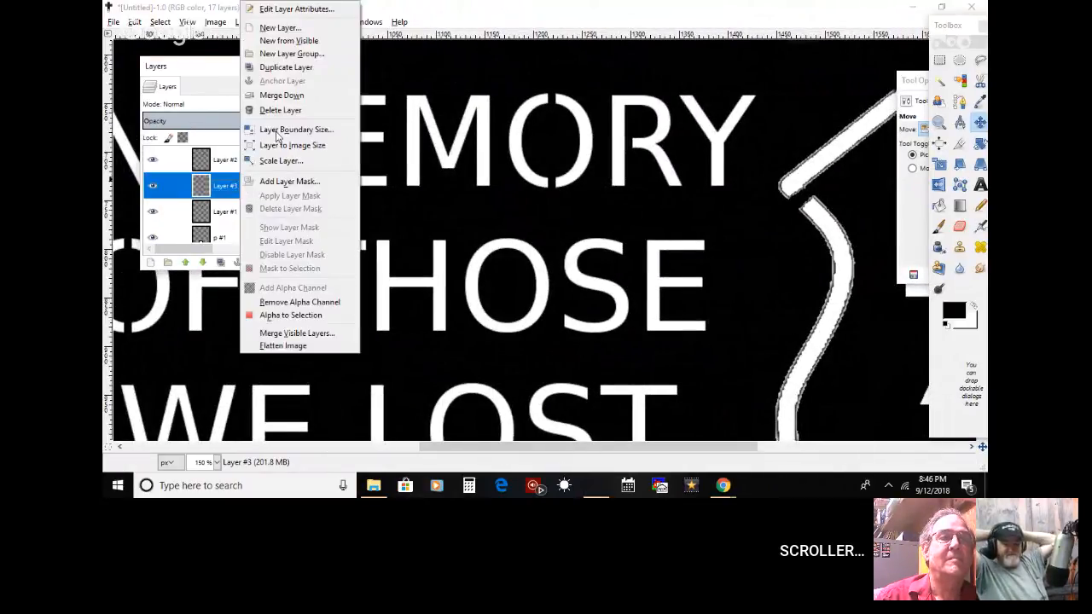
click(290, 67)
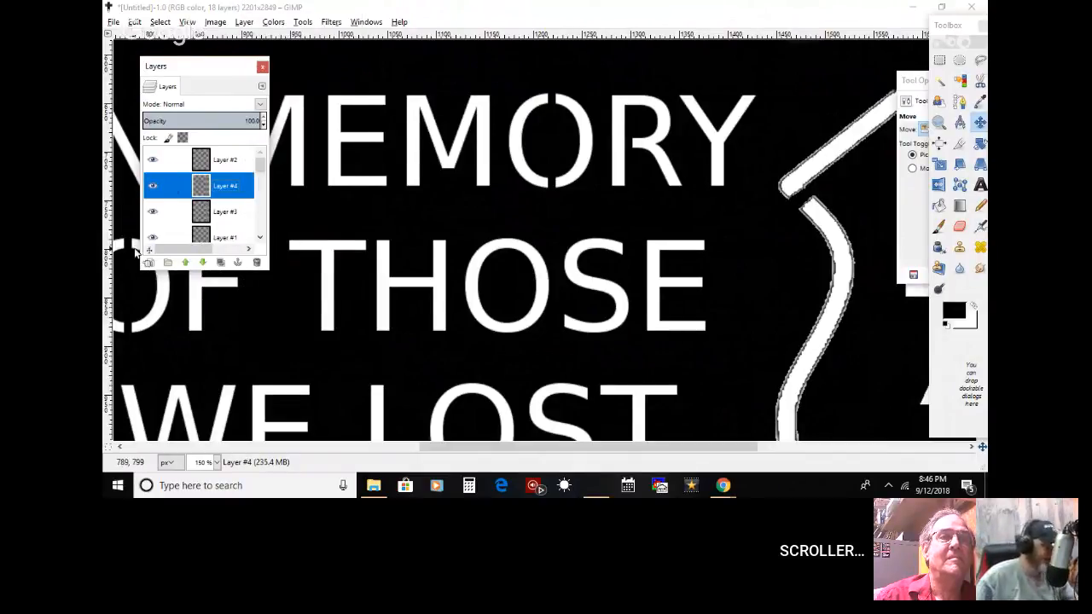
drag(133, 252, 512, 259)
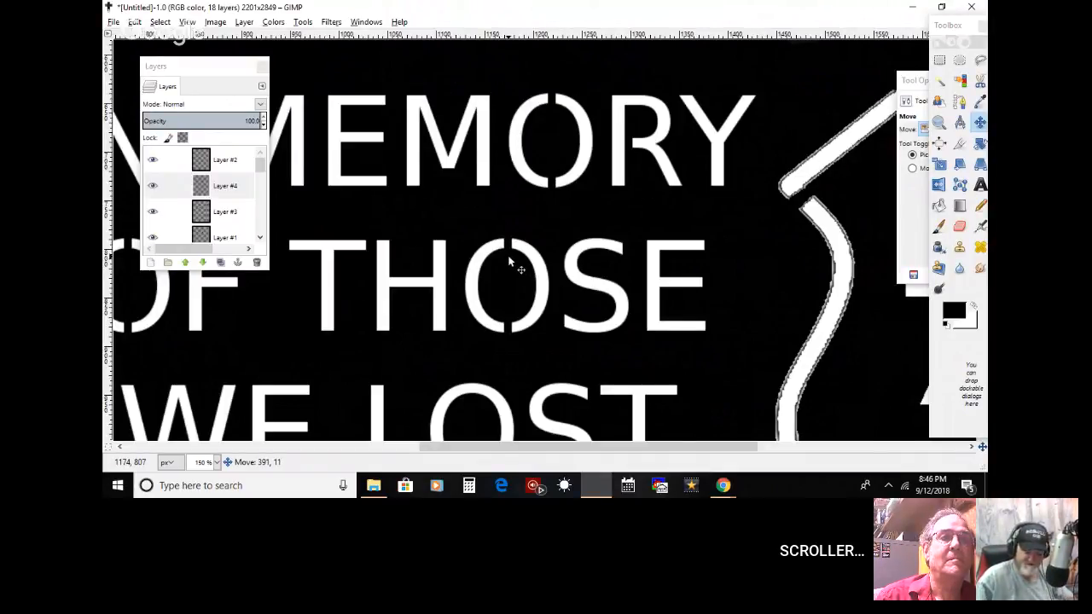
drag(509, 255, 508, 255)
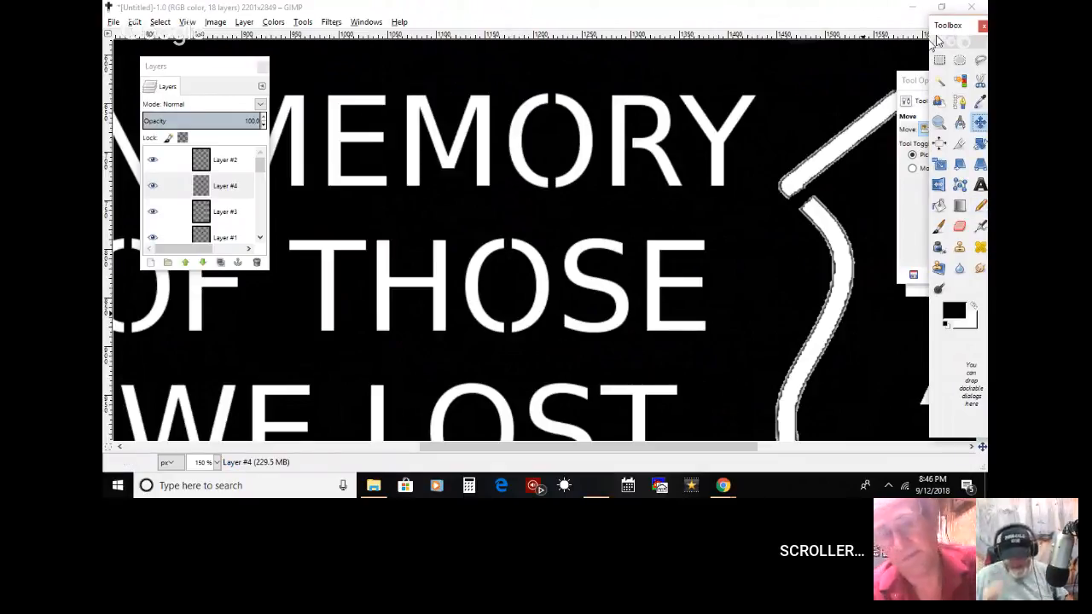
Step: Duplicate the bridge layer of the O in THOSE and move the copy onto the centre of the O in LOST
drag(950, 28, 879, 49)
drag(979, 79, 918, 119)
drag(982, 149, 982, 180)
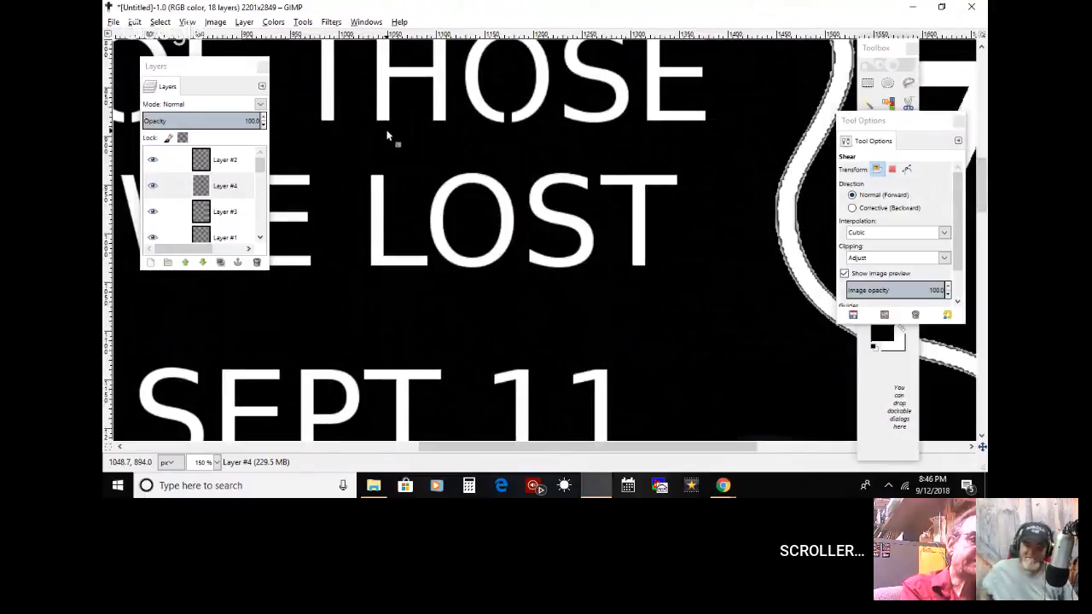
click(243, 185)
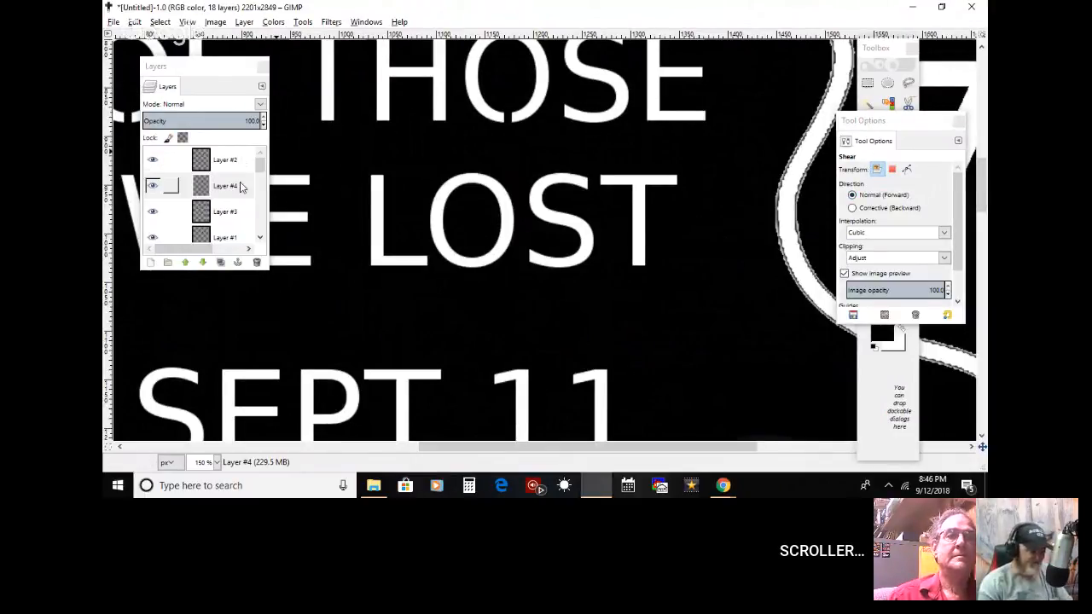
right_click(243, 185)
click(281, 68)
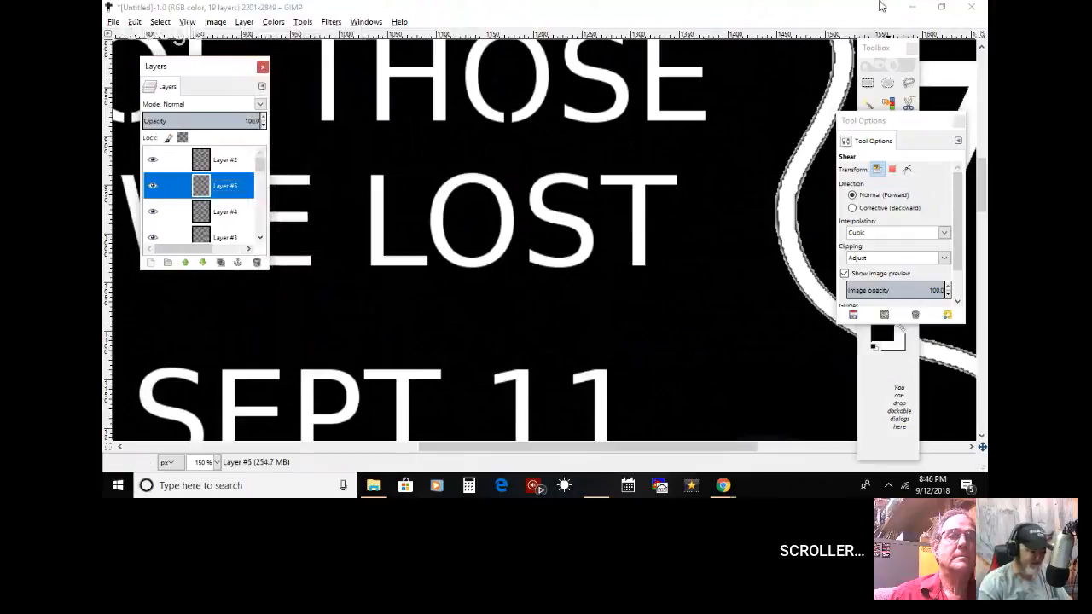
click(878, 74)
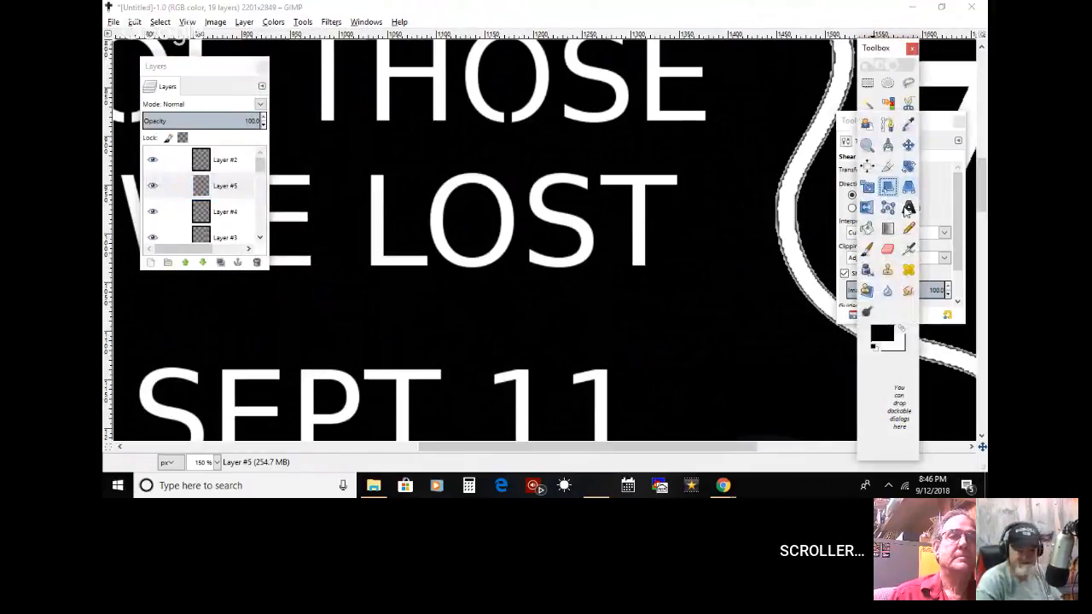
click(907, 145)
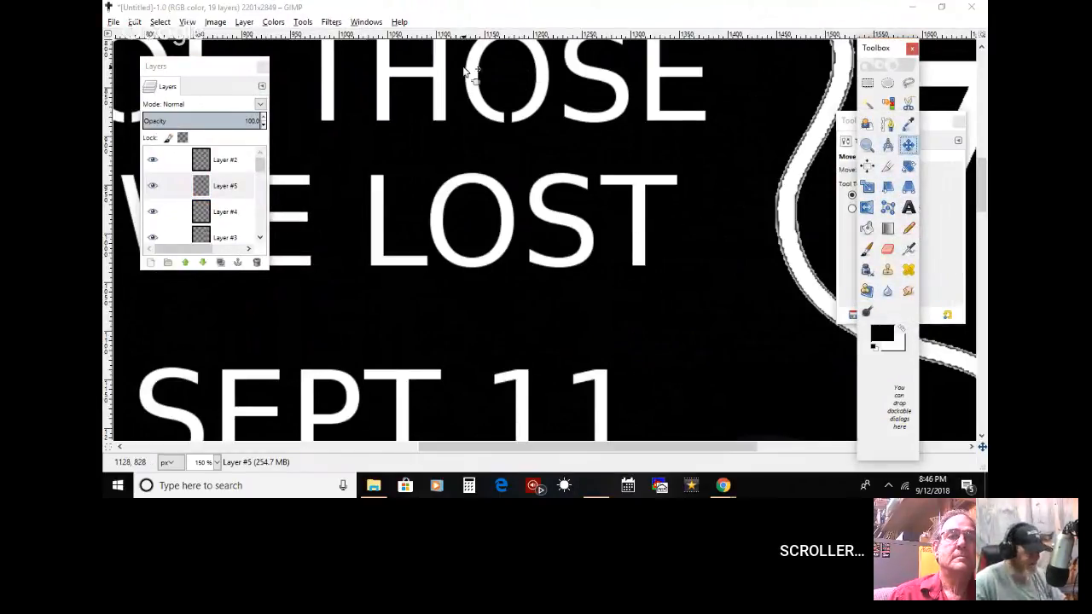
drag(512, 119, 474, 272)
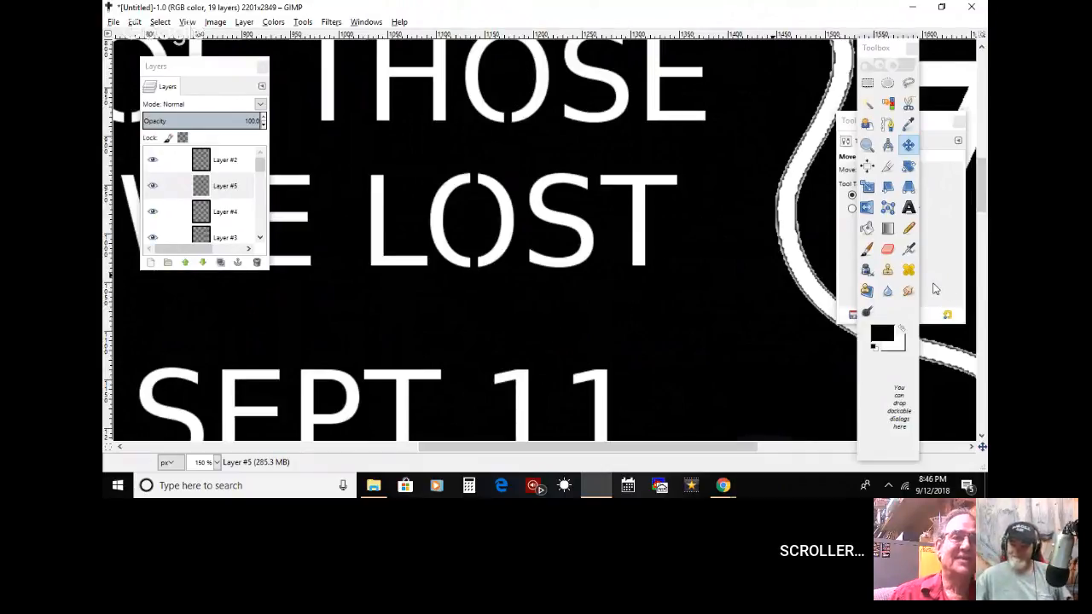
Step: Duplicate the bridge layer of the O in LOST and move the copy to bridge the lower bowl of the P in SEPT
click(691, 442)
drag(691, 445, 662, 447)
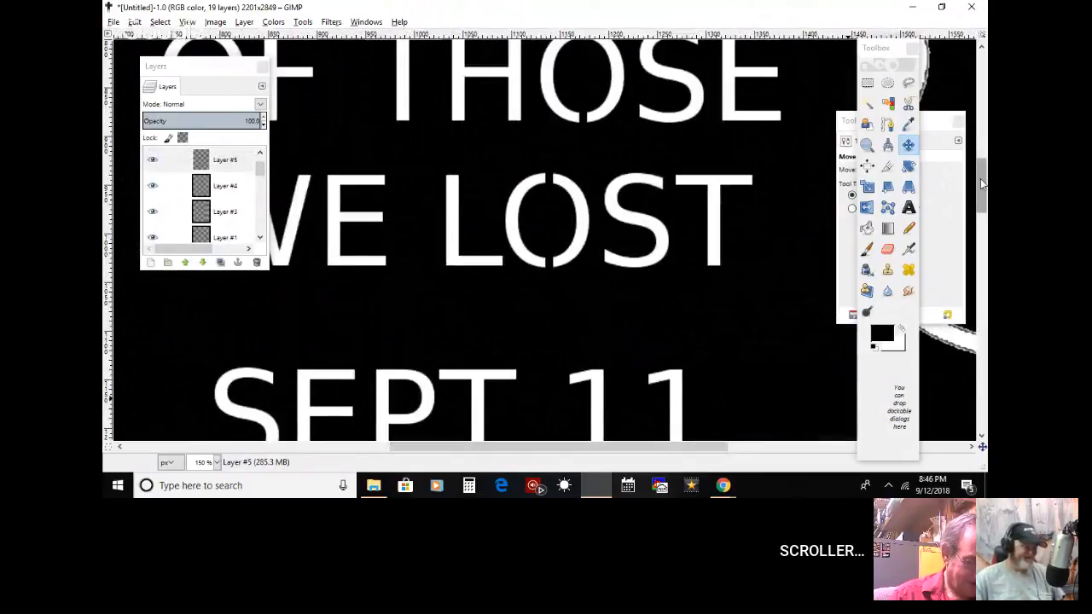
drag(980, 183, 980, 207)
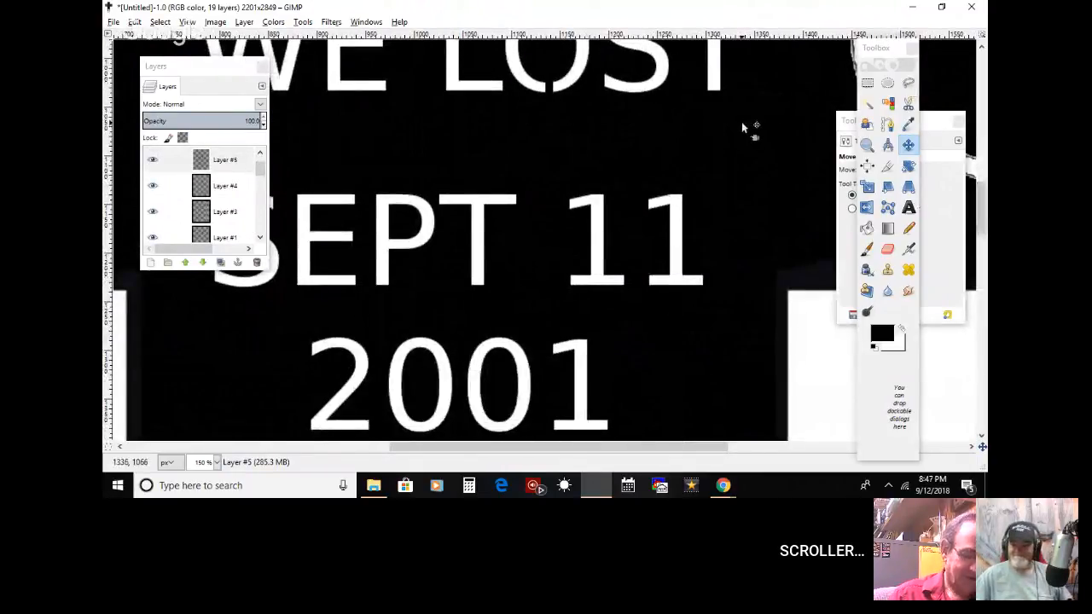
right_click(233, 164)
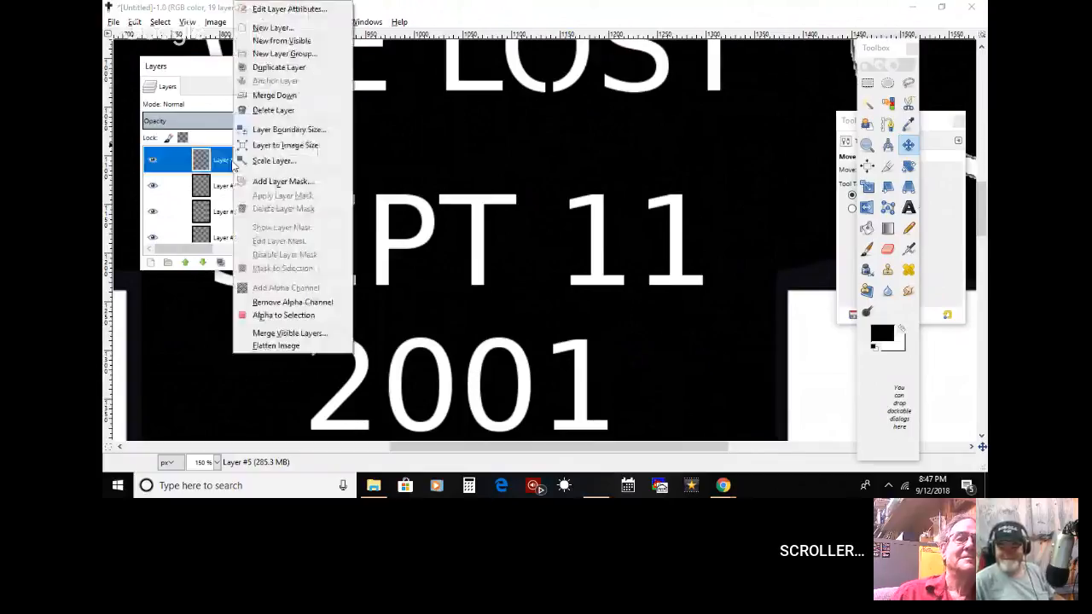
click(278, 68)
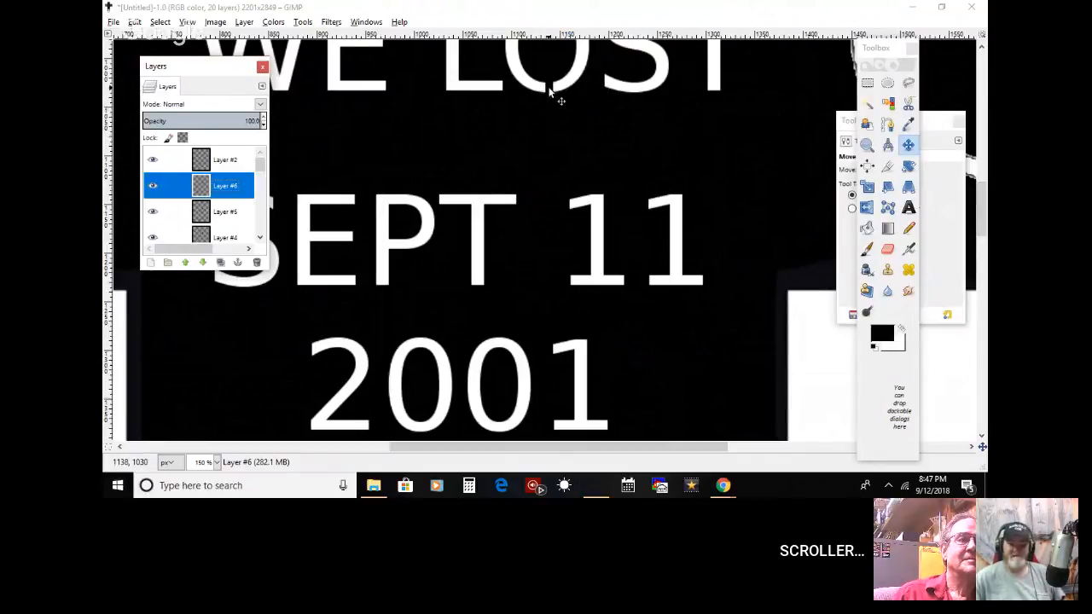
click(561, 99)
drag(561, 99, 395, 304)
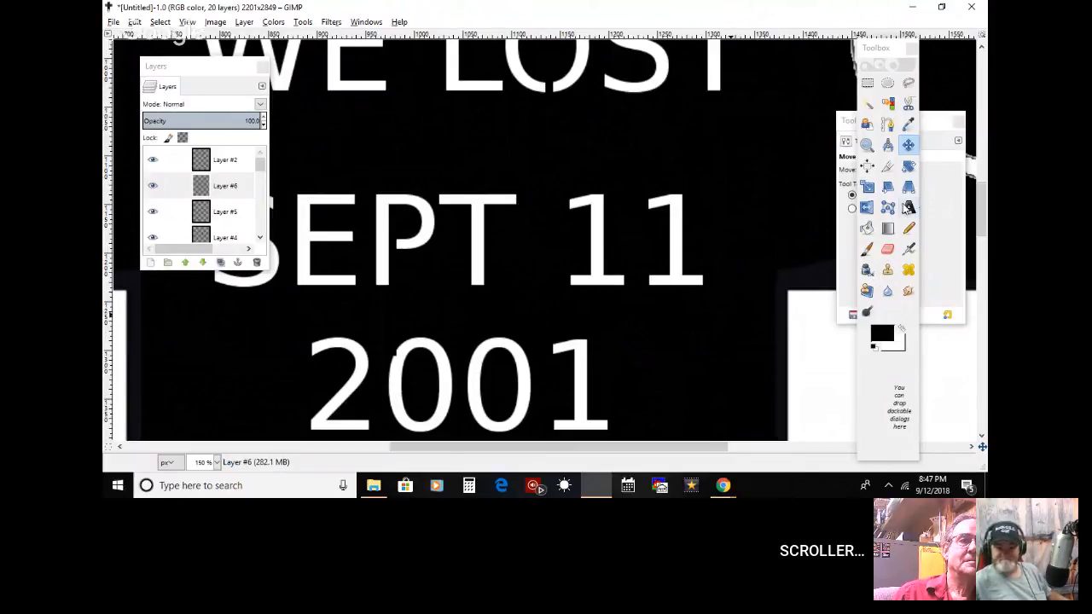
Step: Erase the lower end of the P's bridge strip where it overlaps the first 0 of 2001
click(867, 188)
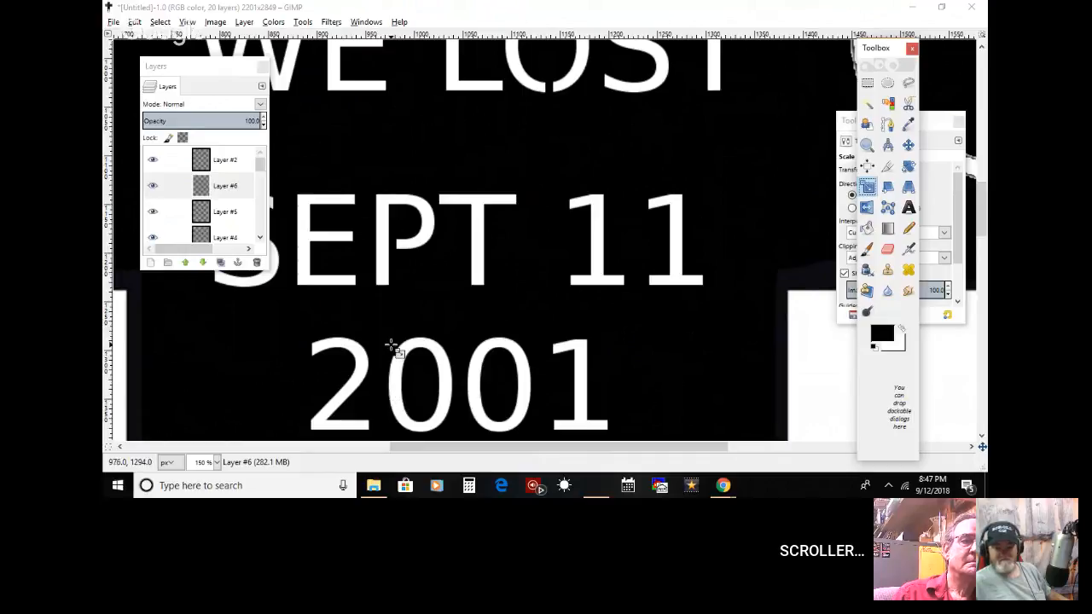
click(253, 195)
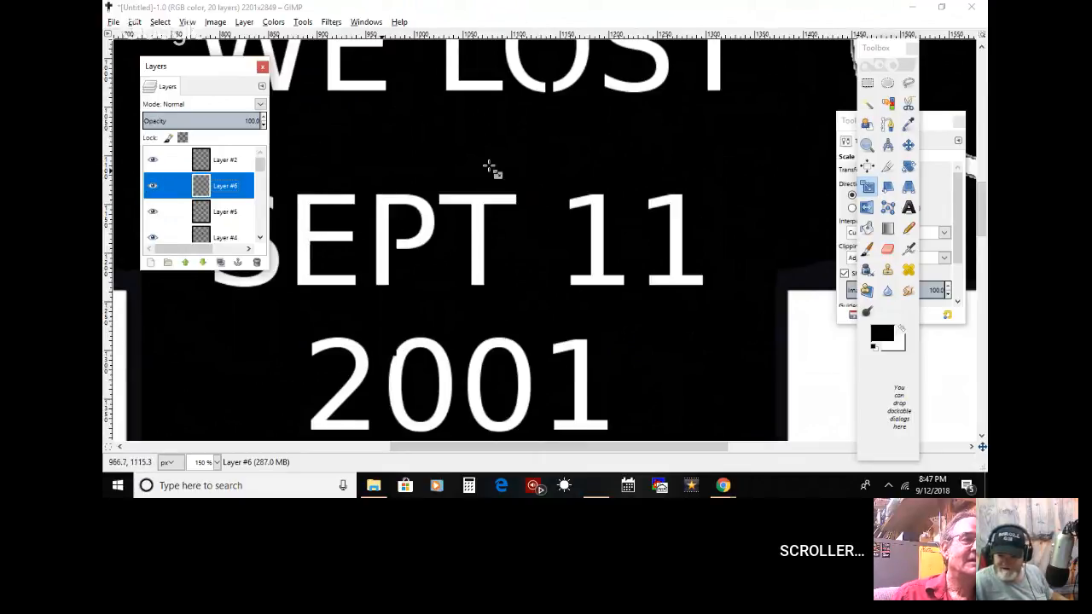
click(887, 248)
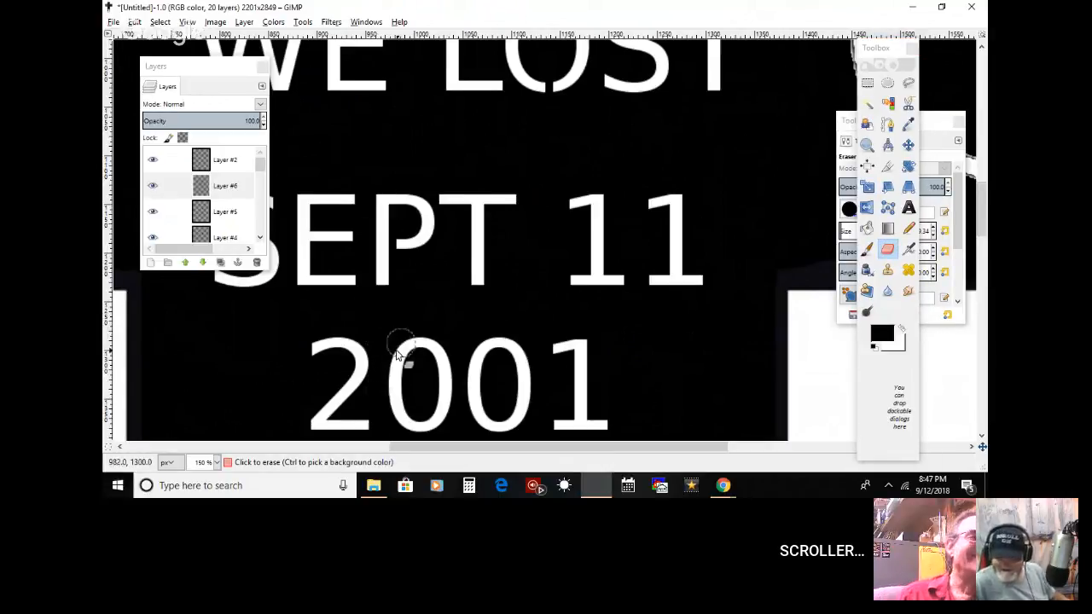
click(389, 380)
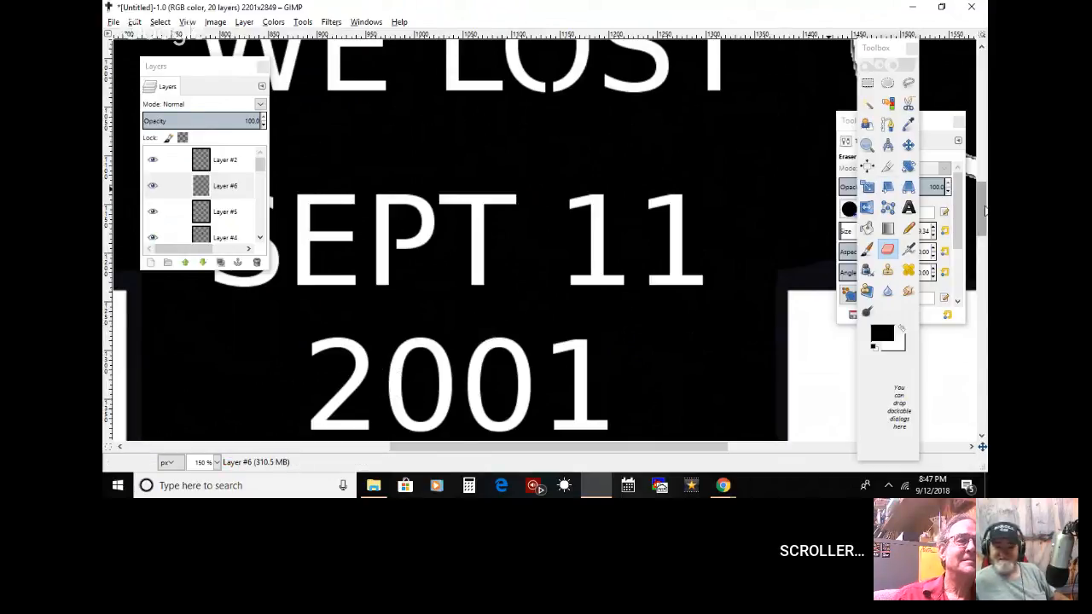
Step: Duplicate the bridge layer of the P in SEPT and move the copy onto the first 0 of 2001
scroll(980, 186, down, 3)
scroll(694, 154, up, 4)
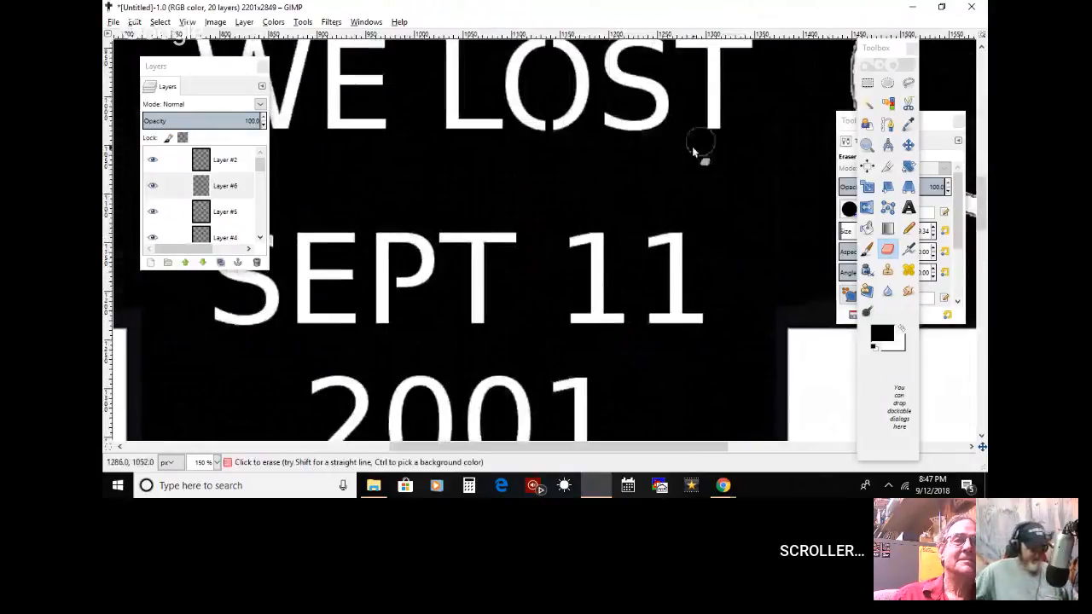
right_click(218, 184)
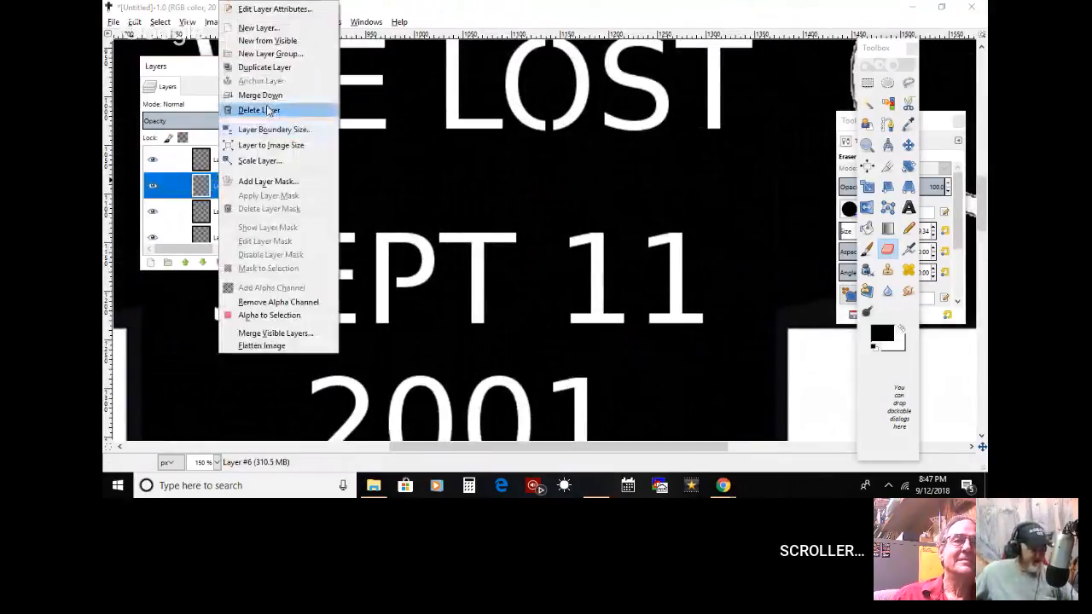
click(251, 70)
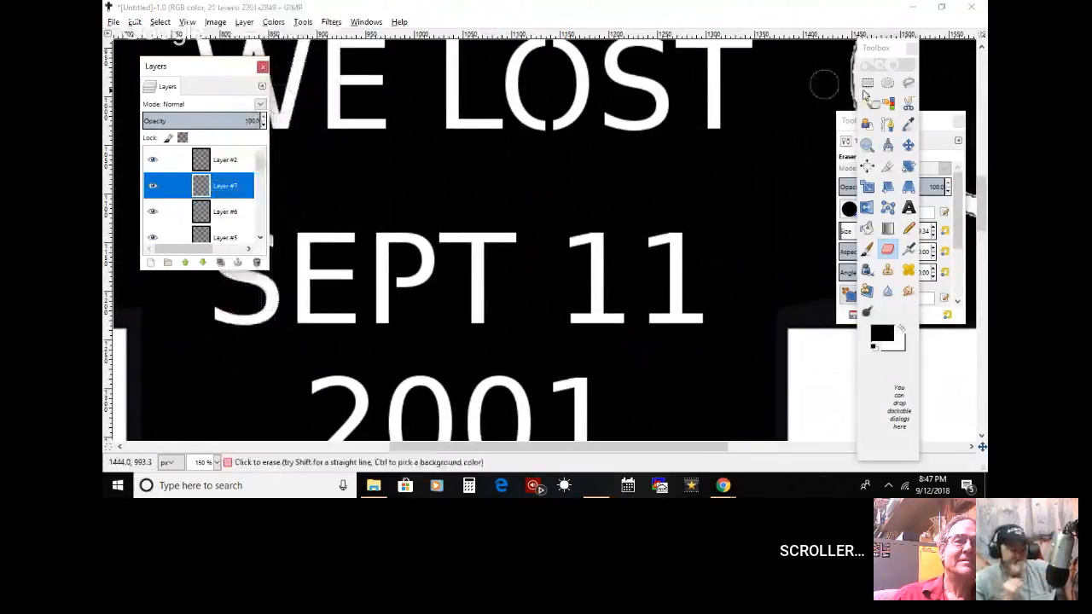
click(908, 145)
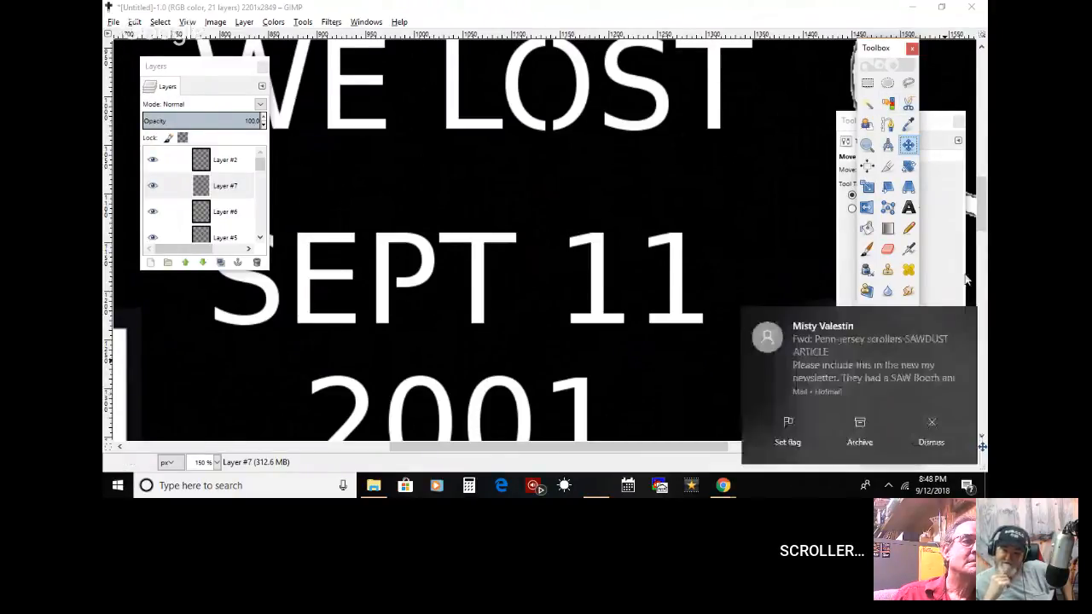
click(962, 318)
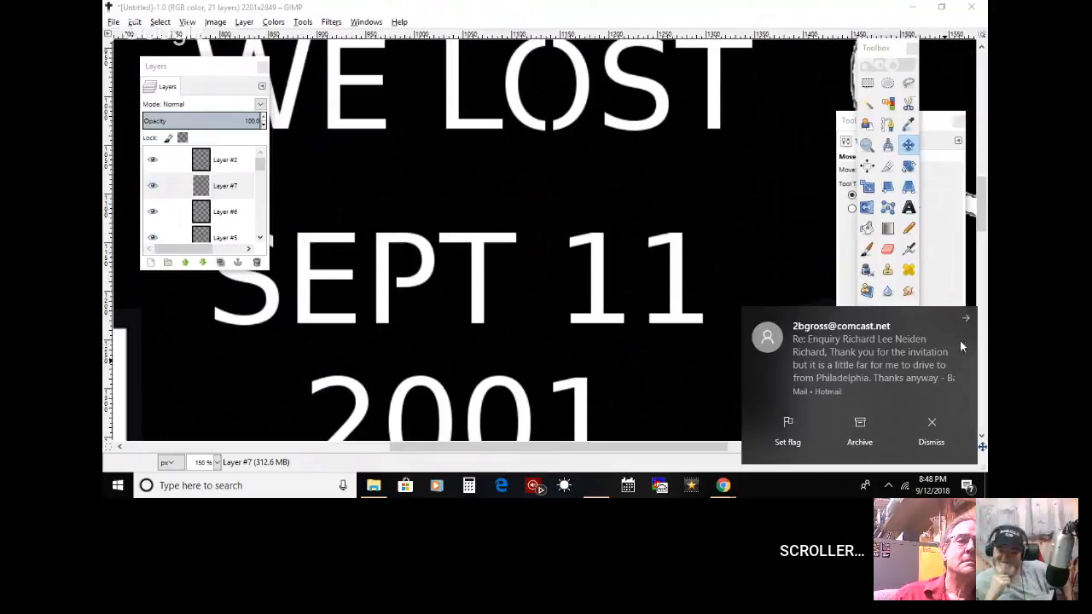
click(965, 319)
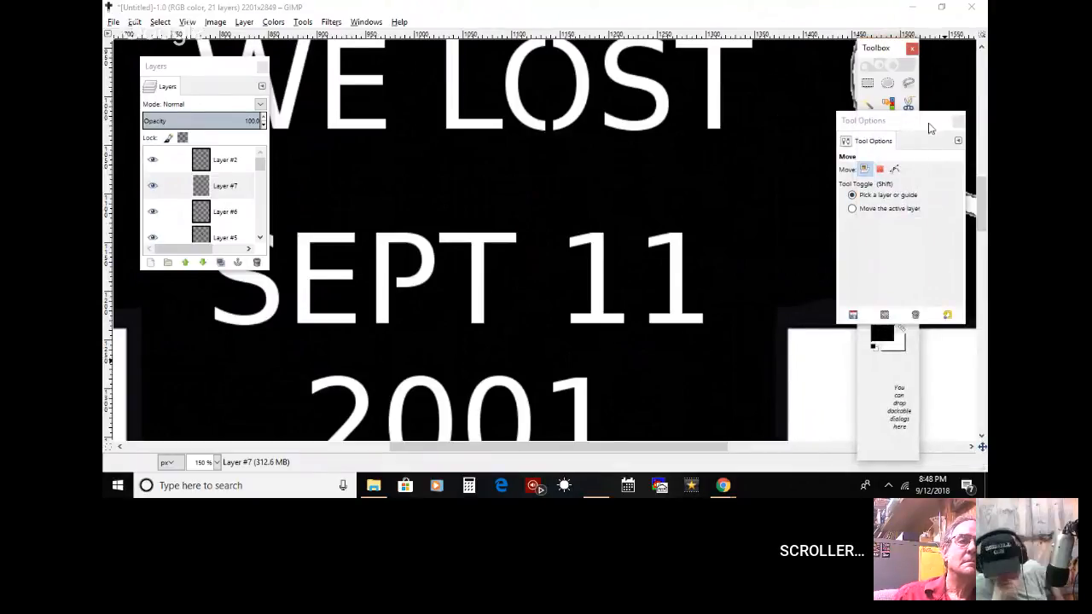
click(883, 47)
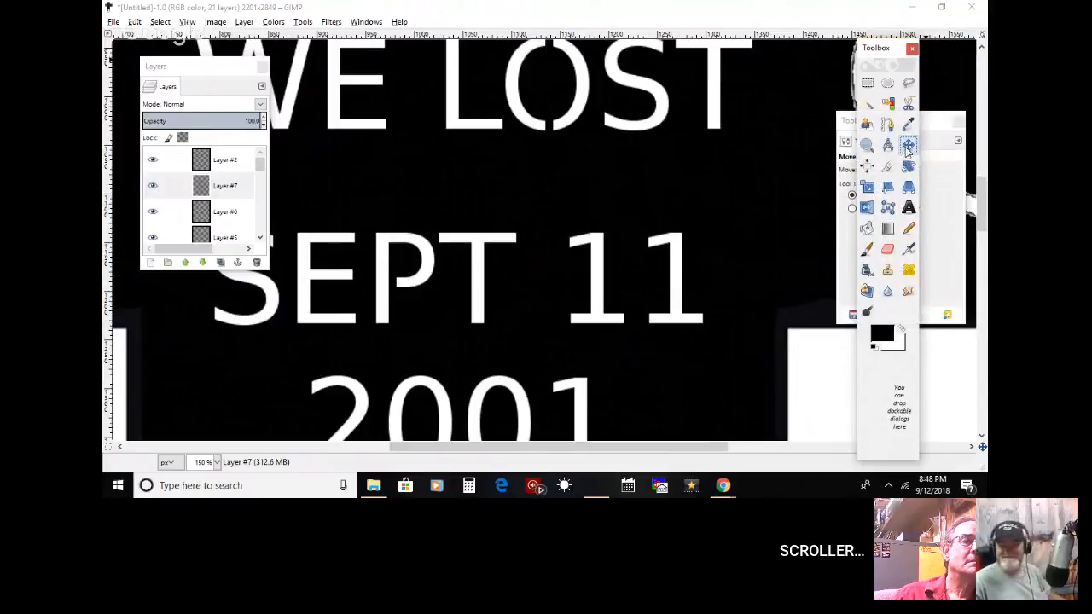
drag(394, 284, 422, 384)
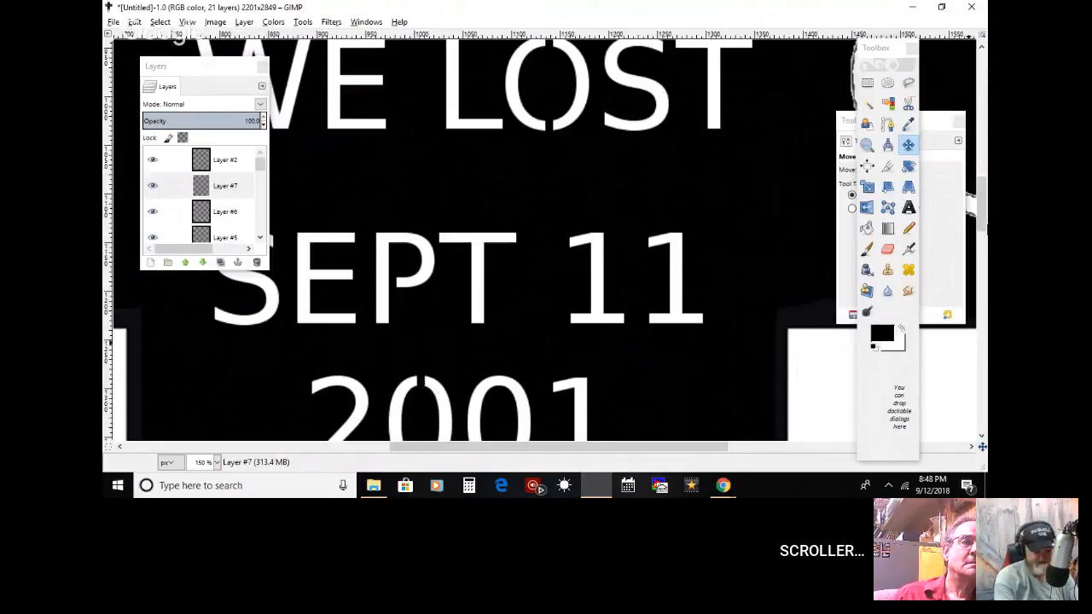
scroll(536, 162, down, 4)
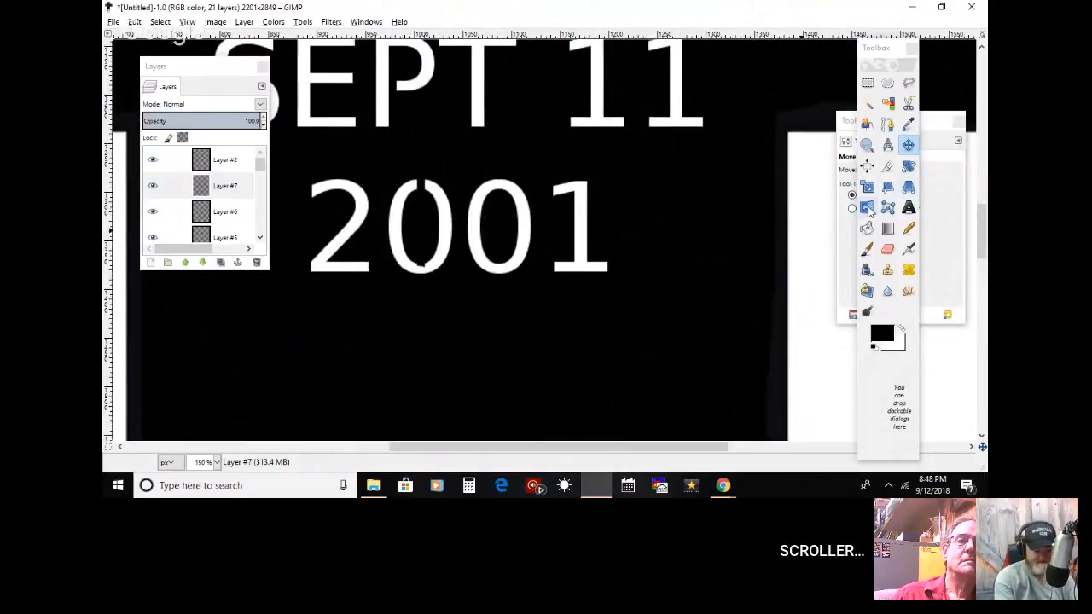
Step: Try to stretch the copied bridge strip across the first 0 of 2001 by scaling its layer
click(867, 210)
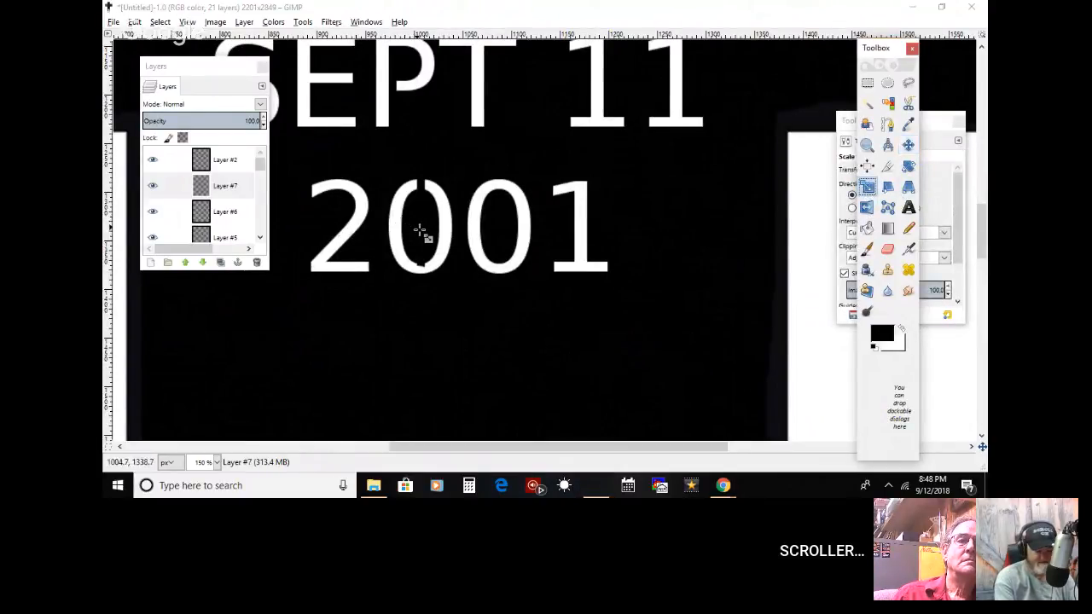
click(420, 230)
drag(428, 326, 426, 339)
click(909, 140)
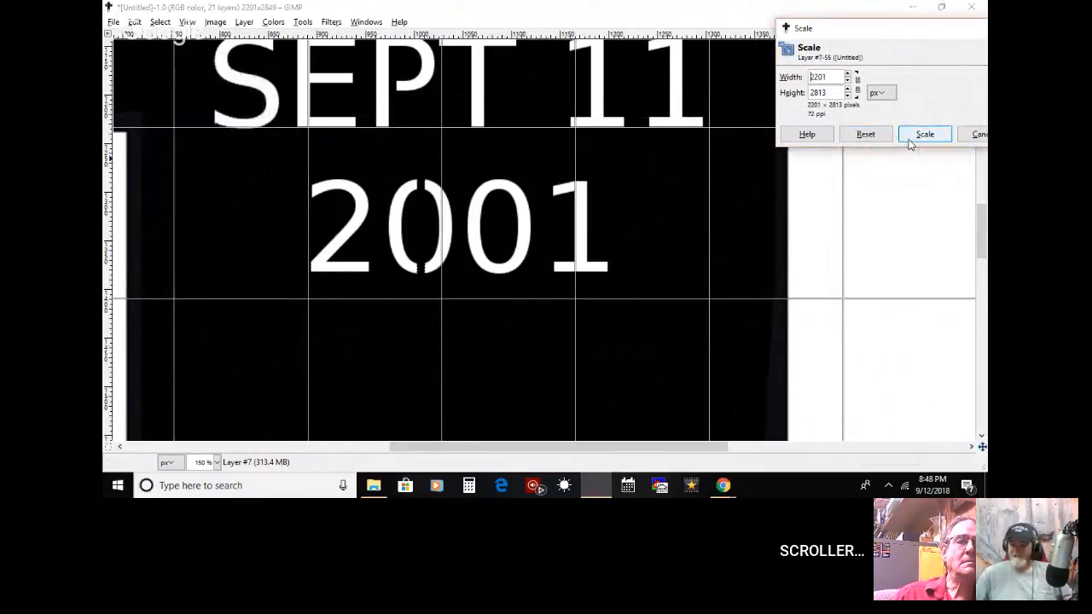
click(910, 138)
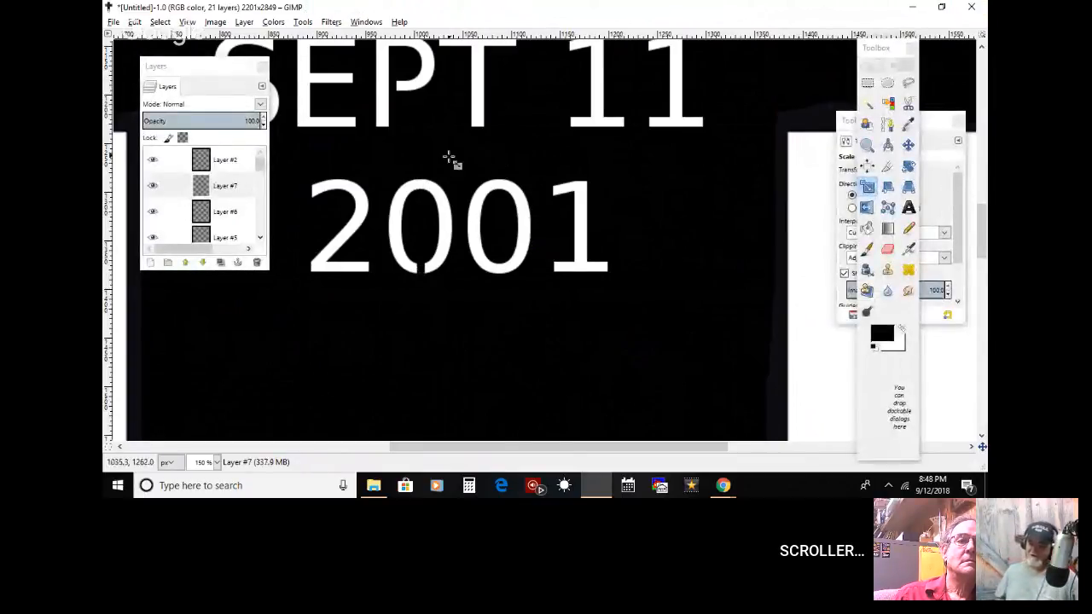
Step: Paint a narrow vertical black strip through the first 0 of 2001 inside a rectangular selection, and clear the selection
click(868, 82)
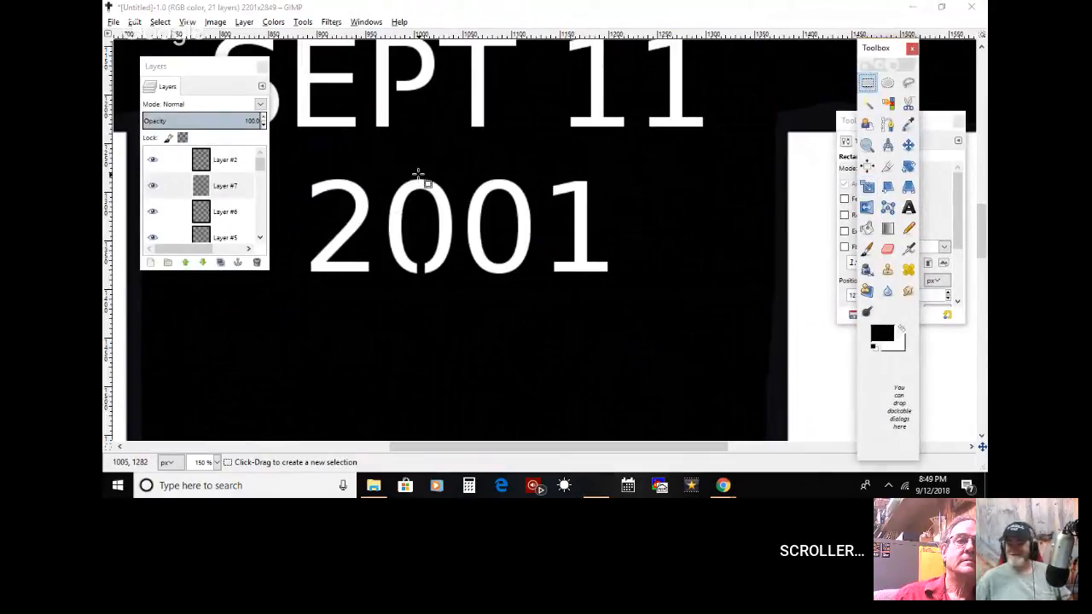
drag(417, 175, 427, 299)
click(429, 344)
click(414, 154)
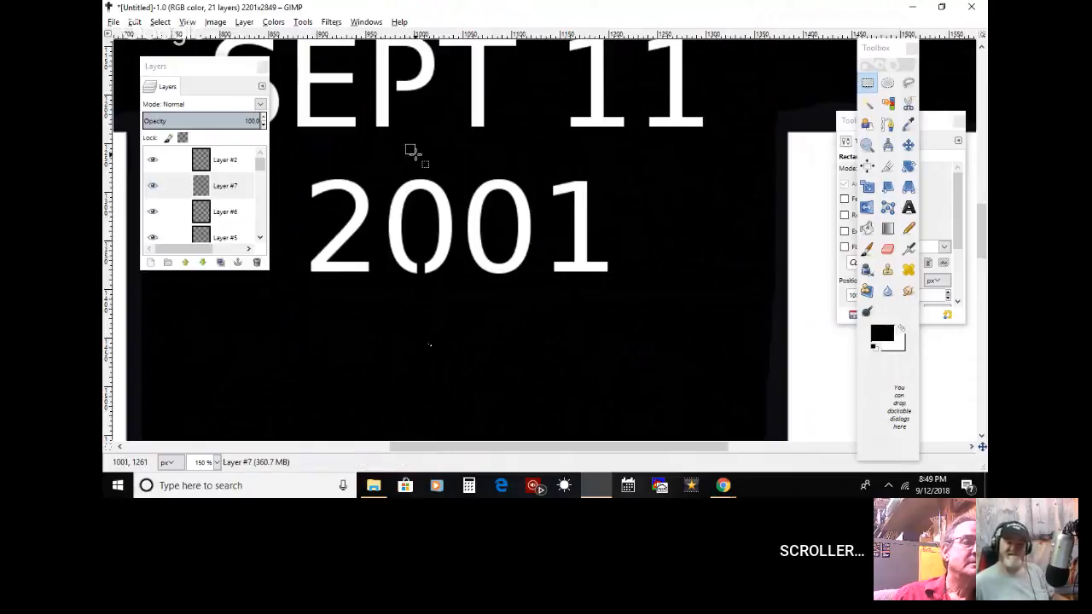
drag(419, 159, 412, 342)
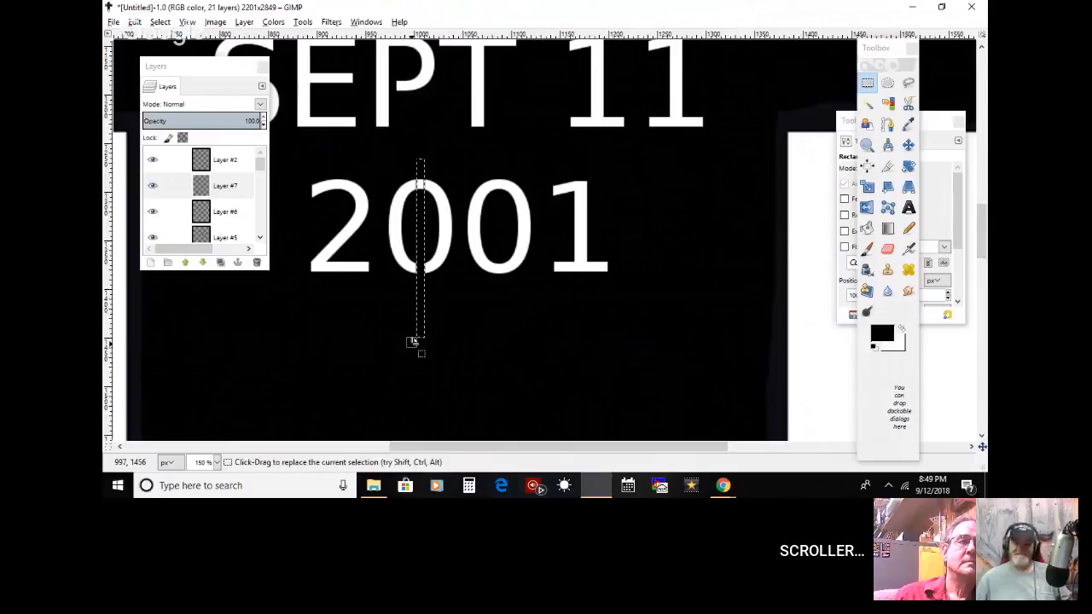
click(866, 249)
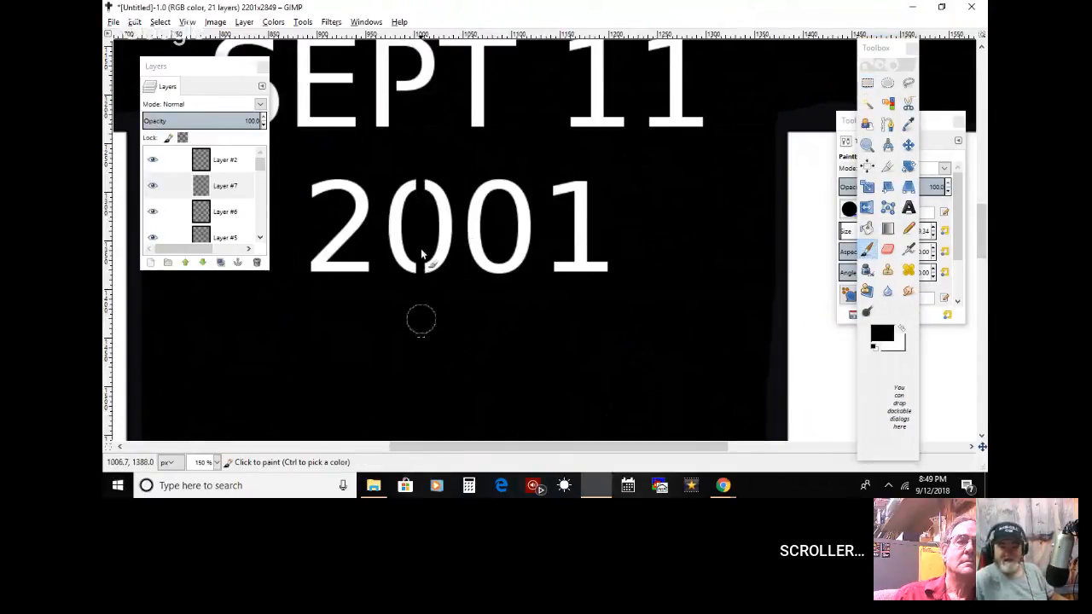
click(159, 22)
click(175, 52)
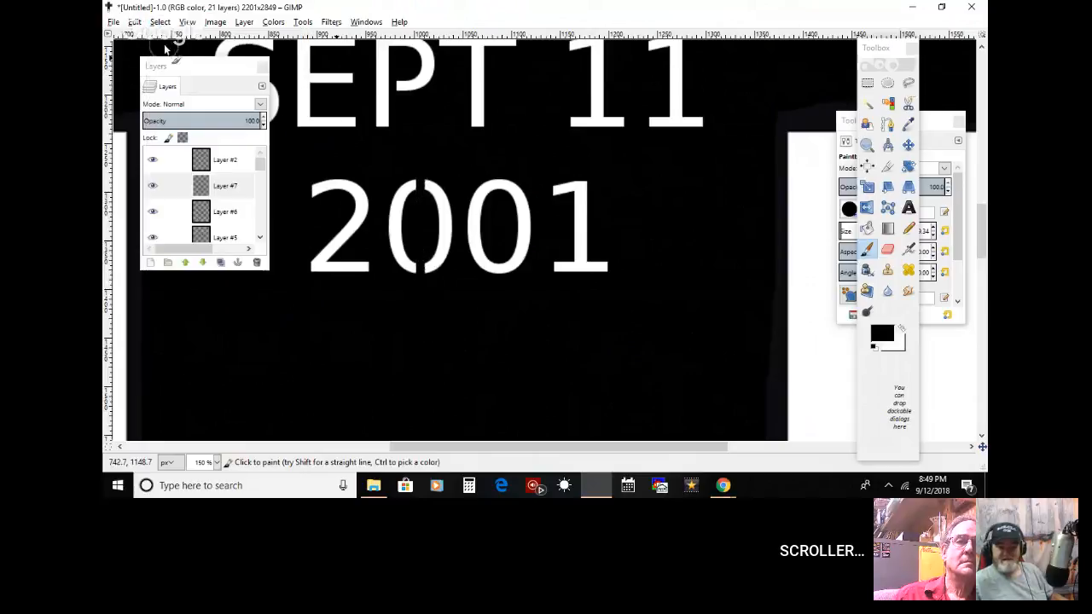
Step: Make a narrow rectangular selection running vertically through the centre of the second 0 of 2001
click(868, 82)
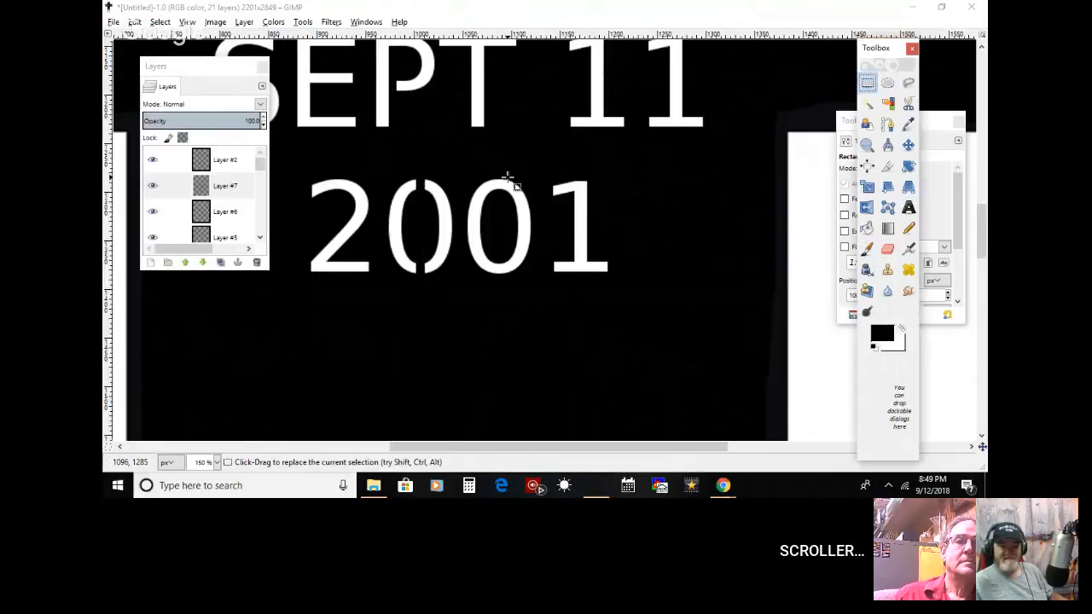
drag(494, 167, 506, 325)
drag(493, 162, 503, 159)
click(514, 160)
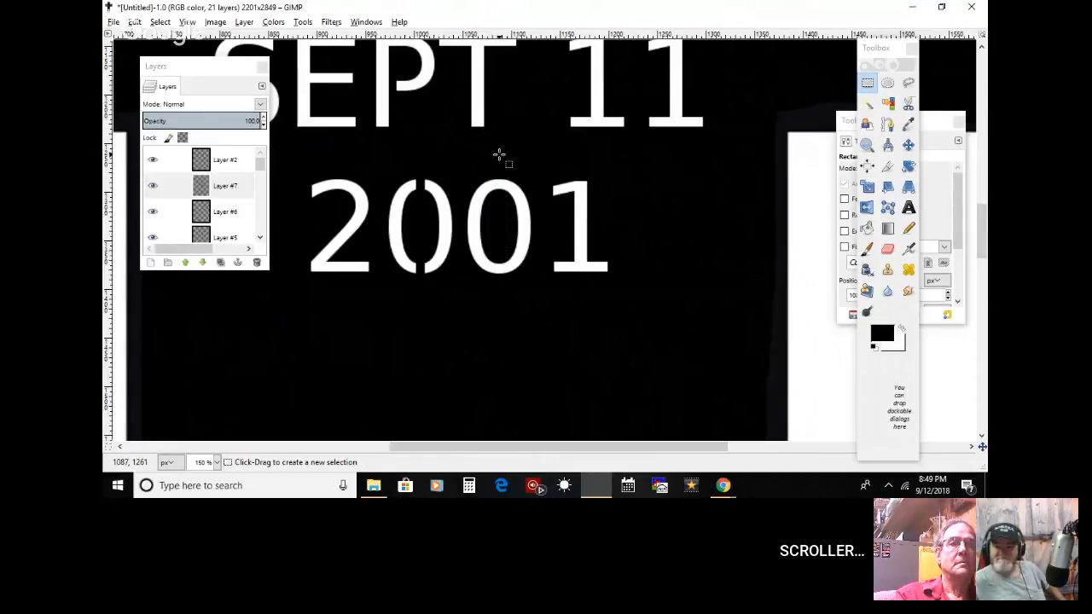
drag(498, 156, 497, 330)
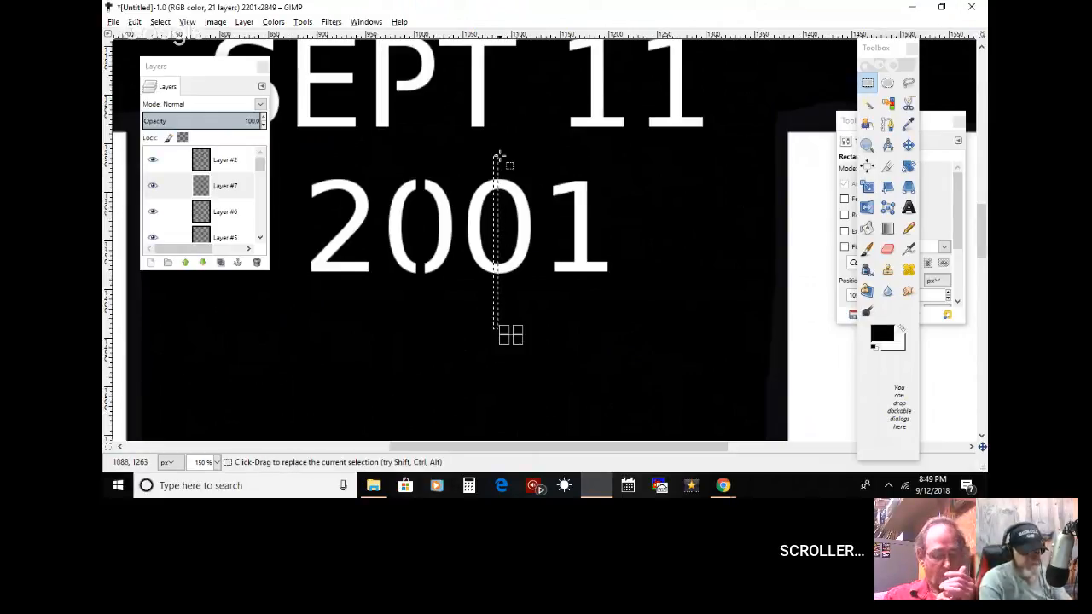
click(495, 154)
drag(497, 153, 509, 339)
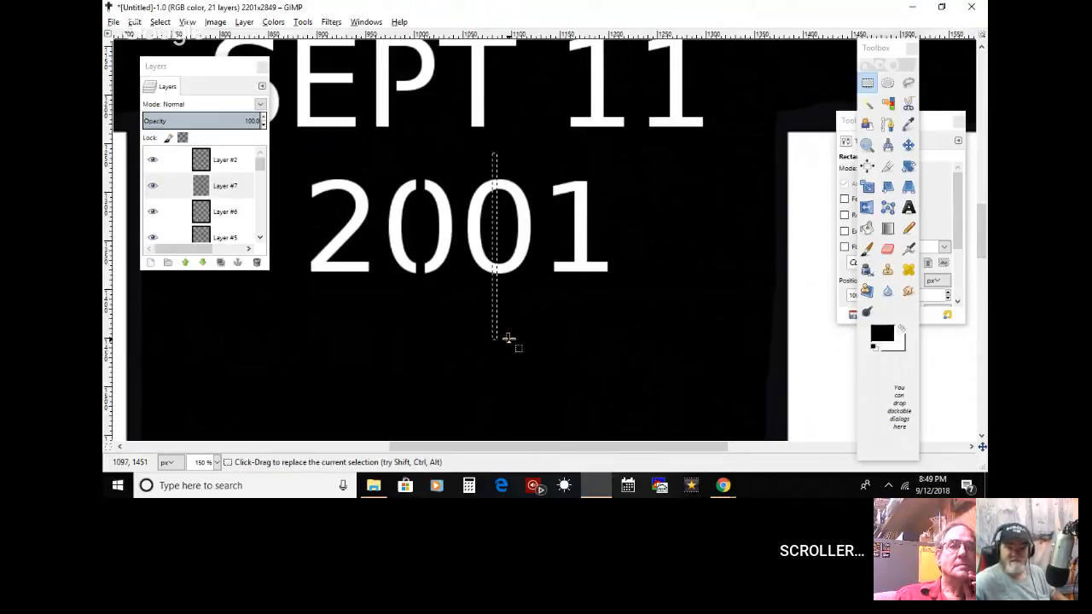
click(497, 158)
drag(497, 159, 499, 342)
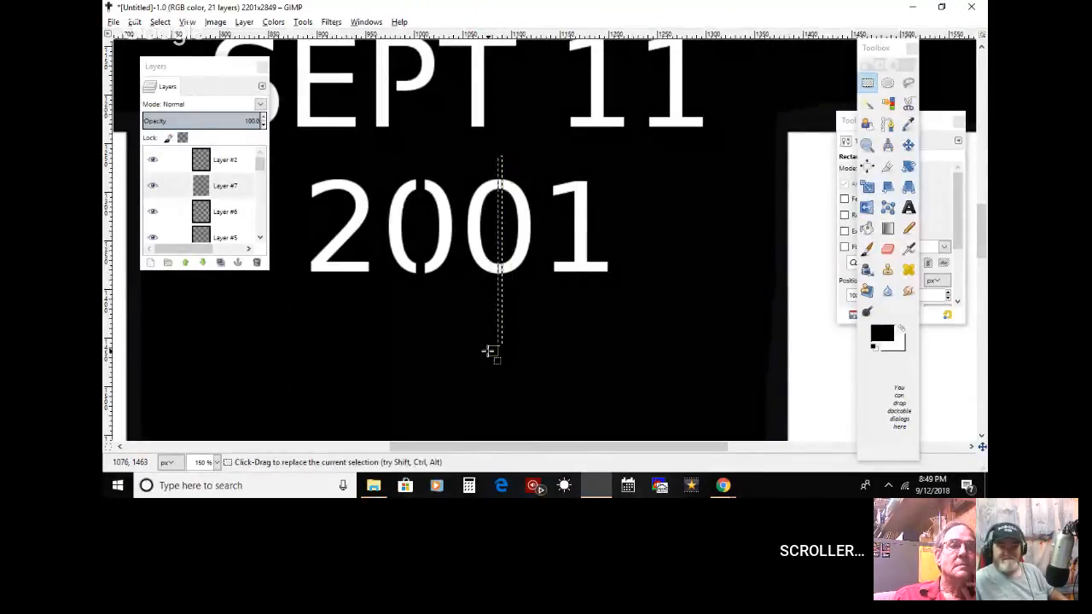
drag(491, 162, 529, 324)
click(505, 165)
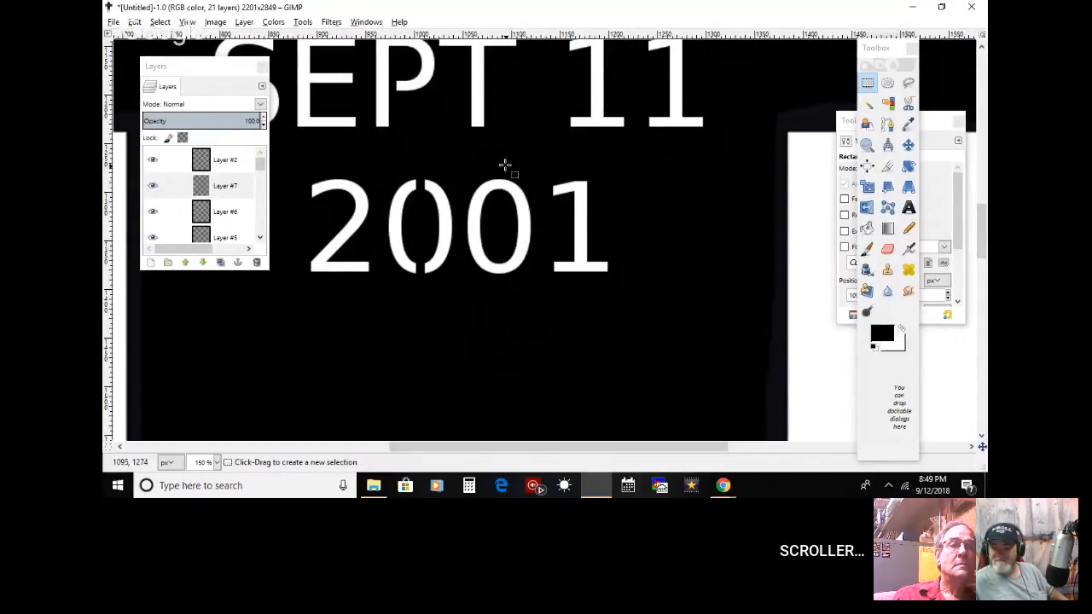
drag(505, 164, 495, 349)
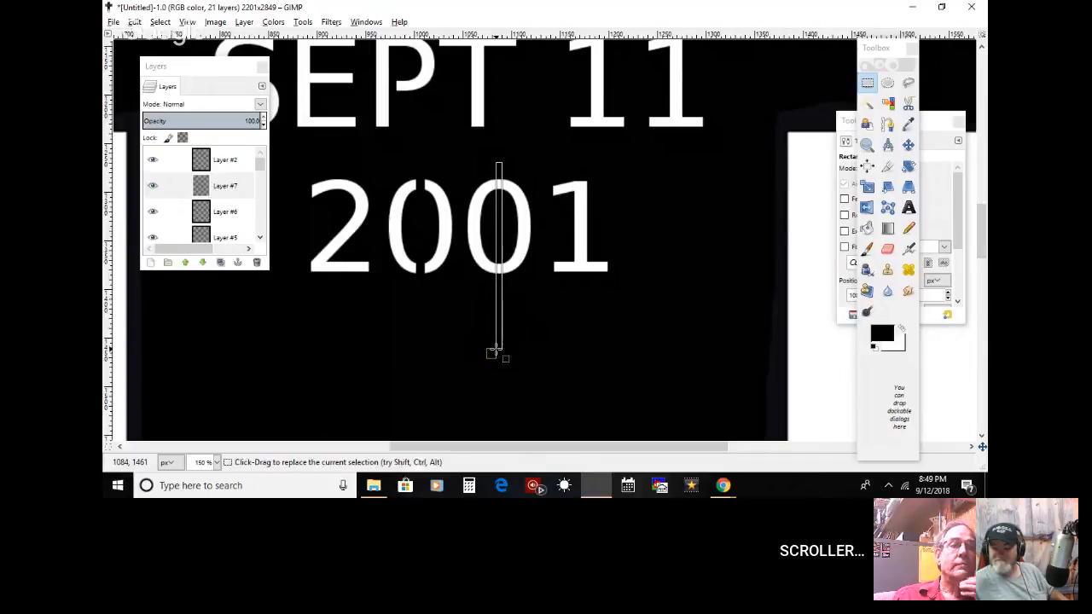
Step: Paint the selected strip through the second 0 black with the Paintbrush and clear the selection
click(868, 249)
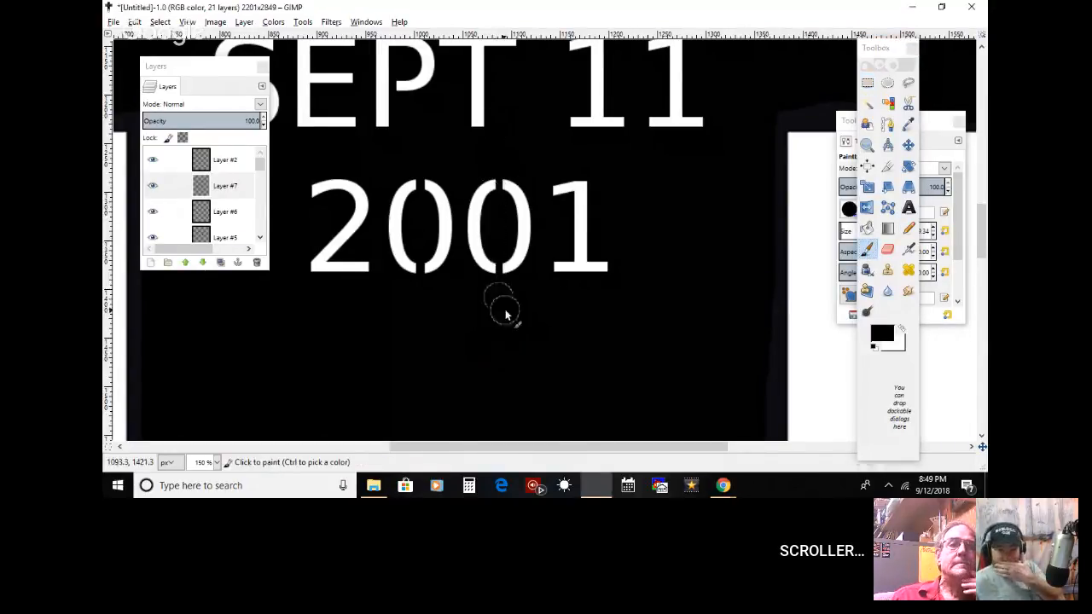
click(160, 22)
click(171, 53)
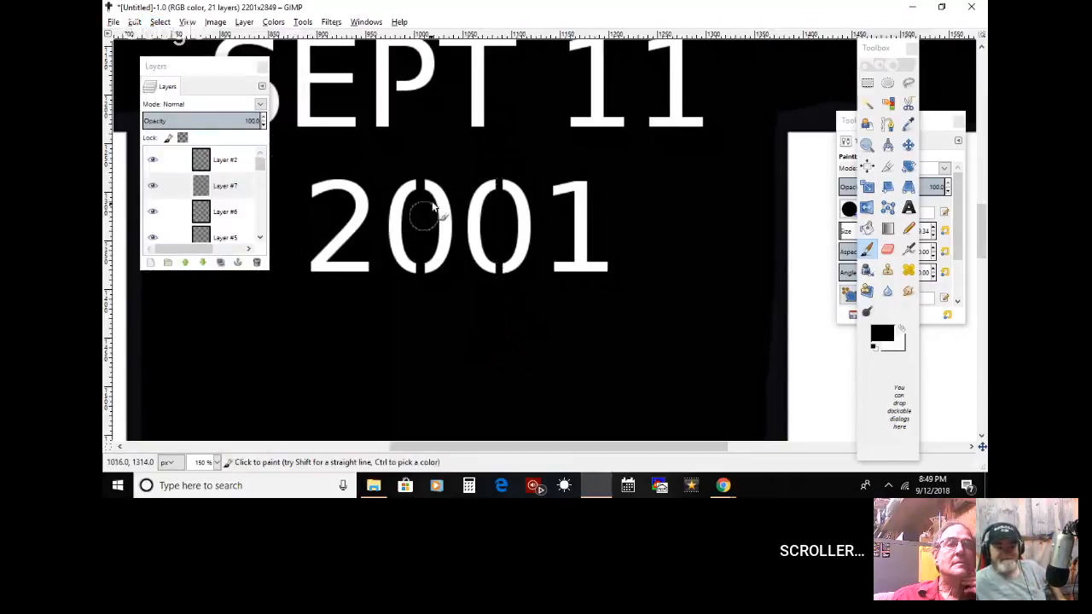
Step: Fit the whole cross pattern in view to check the bridged lettering, and make the saluting figure's layer p #2 active
drag(577, 446, 538, 439)
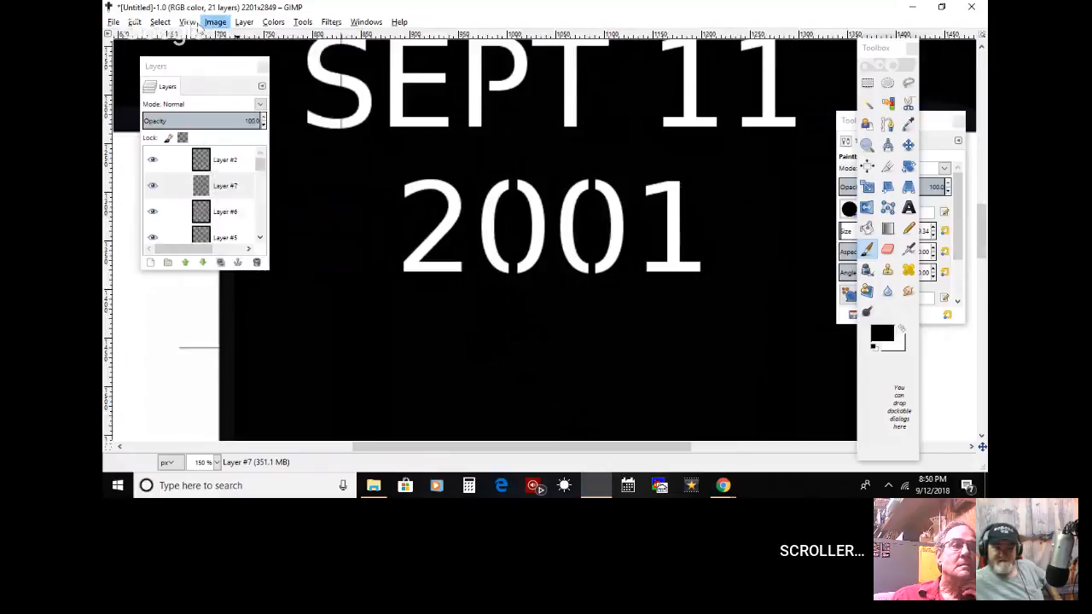
click(187, 21)
mouse_move(290, 71)
click(400, 108)
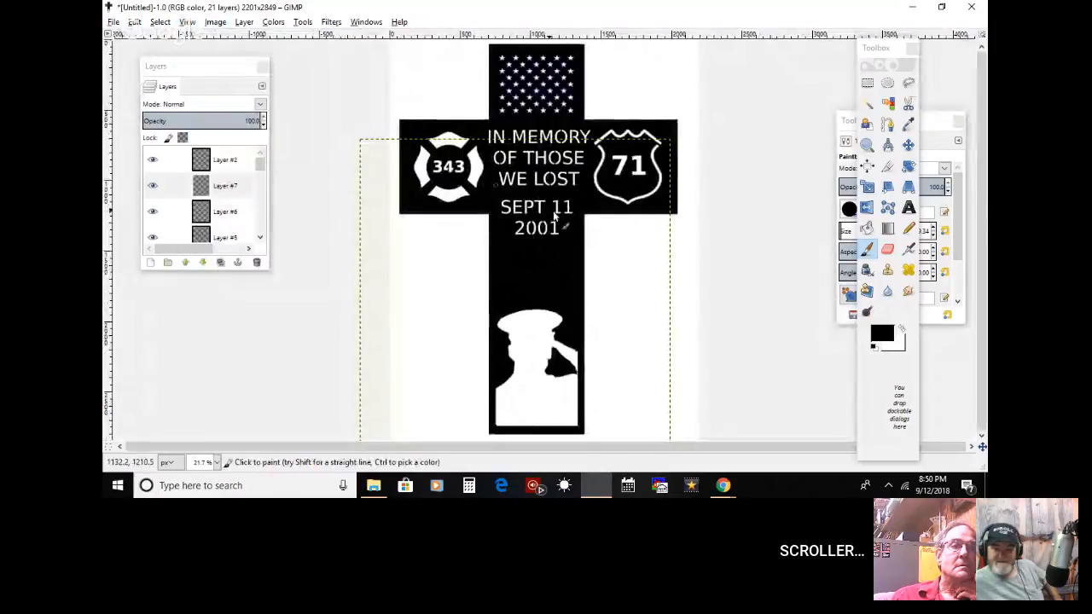
click(866, 145)
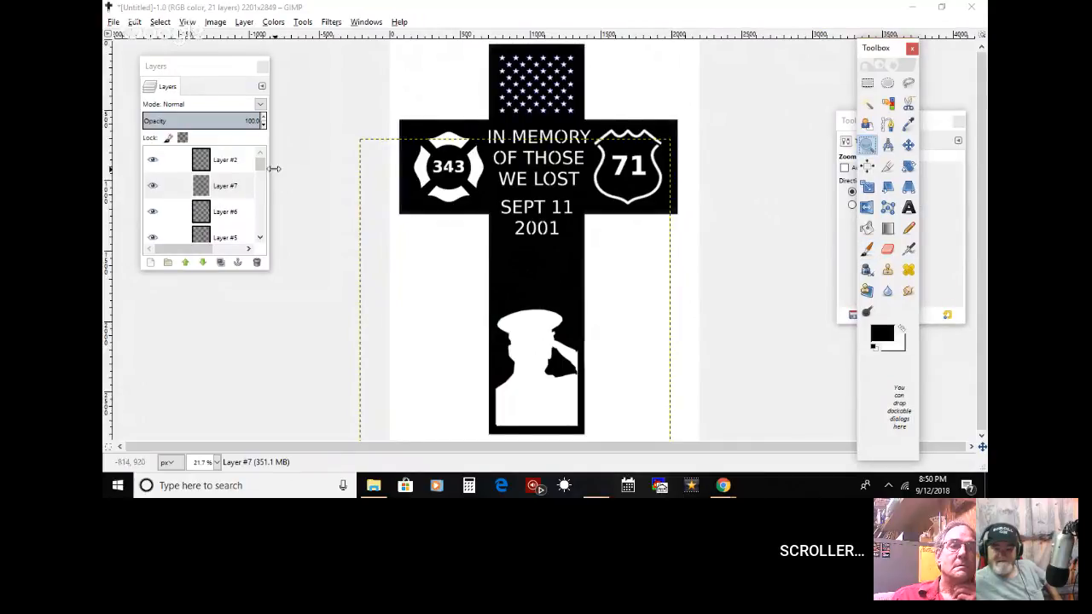
click(260, 166)
drag(260, 168, 262, 213)
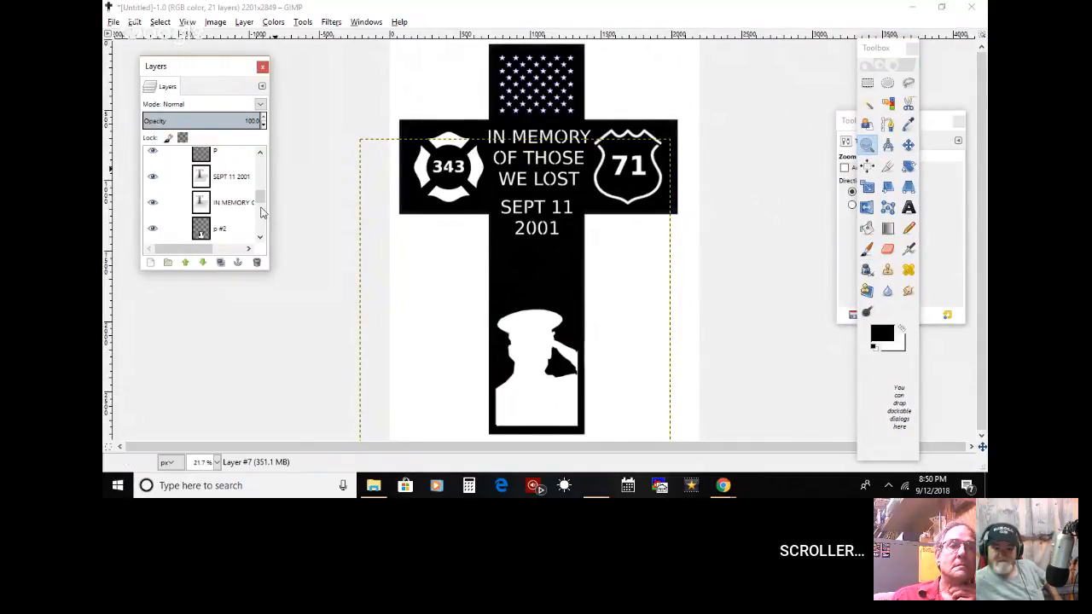
click(247, 226)
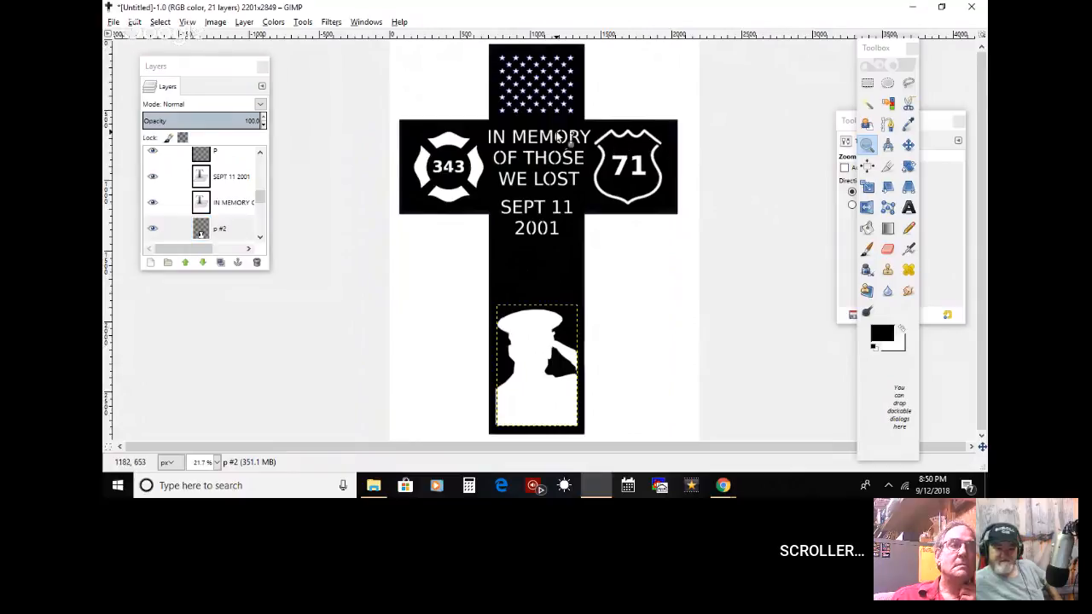
click(559, 136)
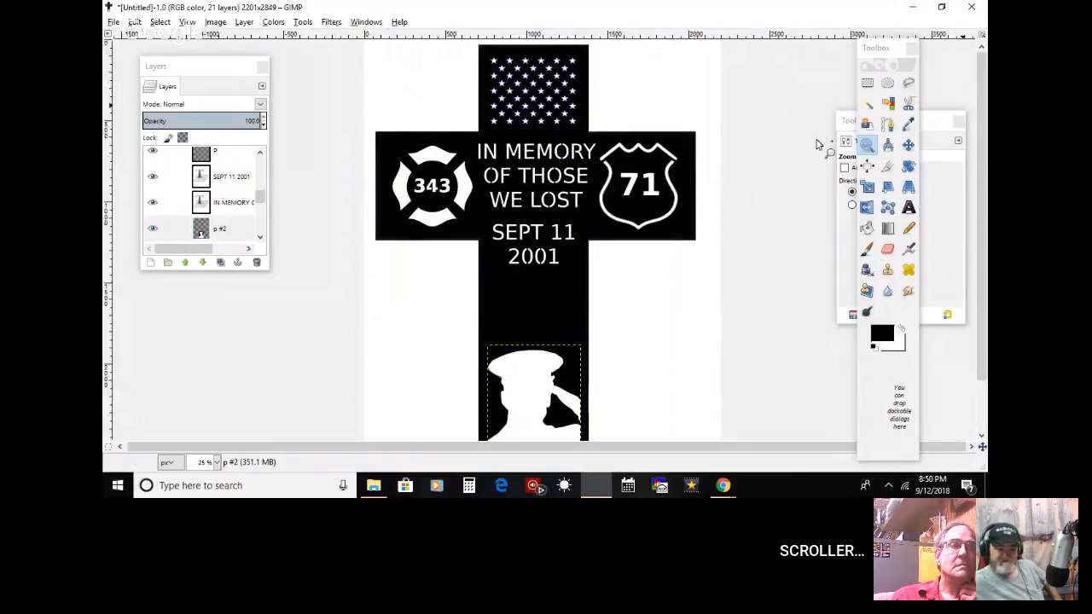
Step: Switch to the Google Hangouts window and present the shared screen to everyone
mouse_move(723, 484)
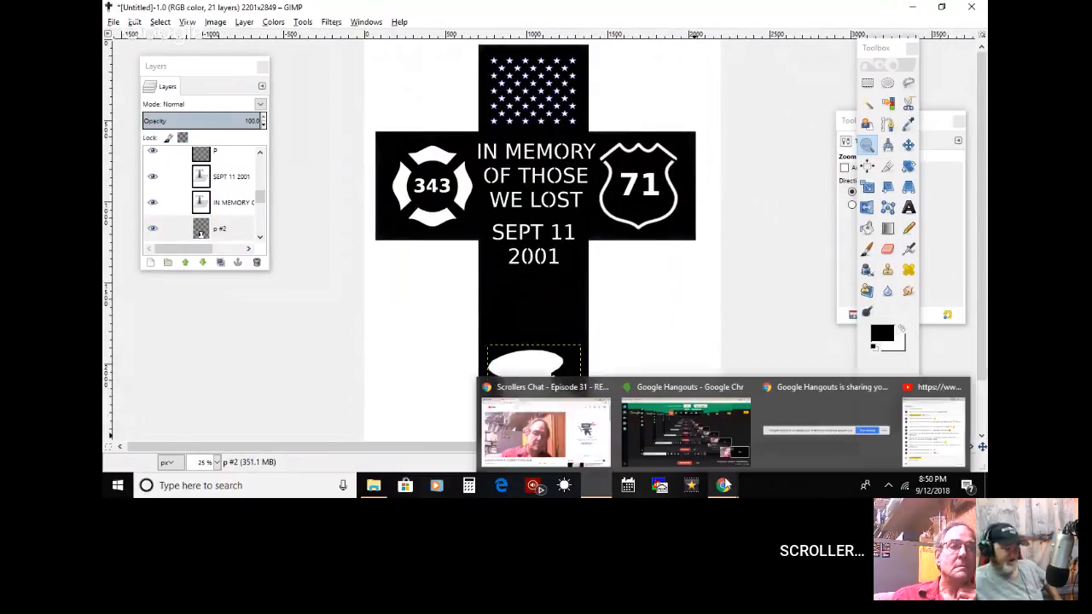
click(709, 428)
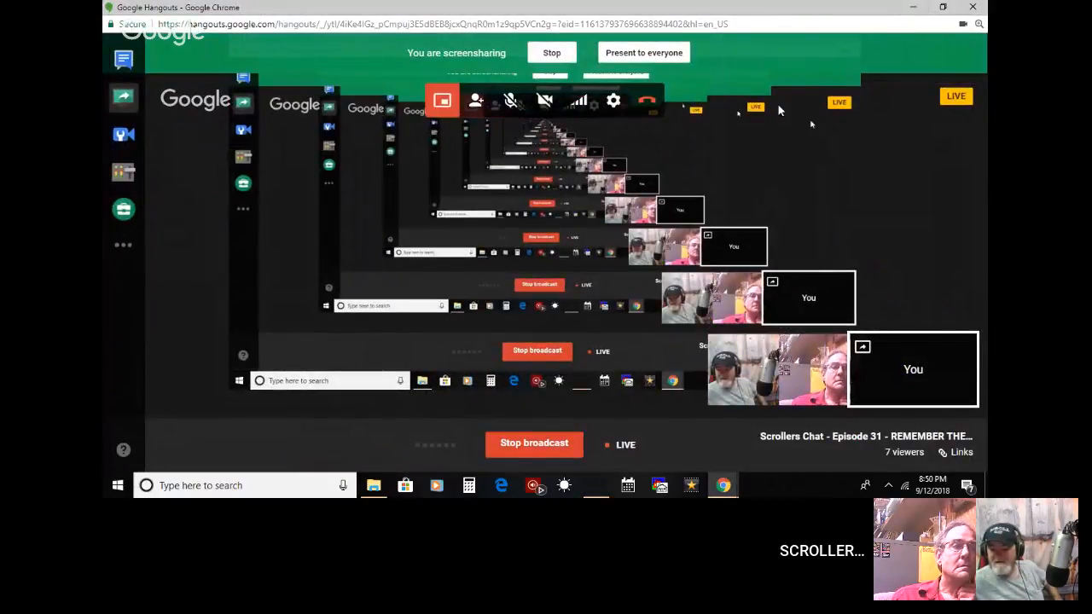
click(629, 55)
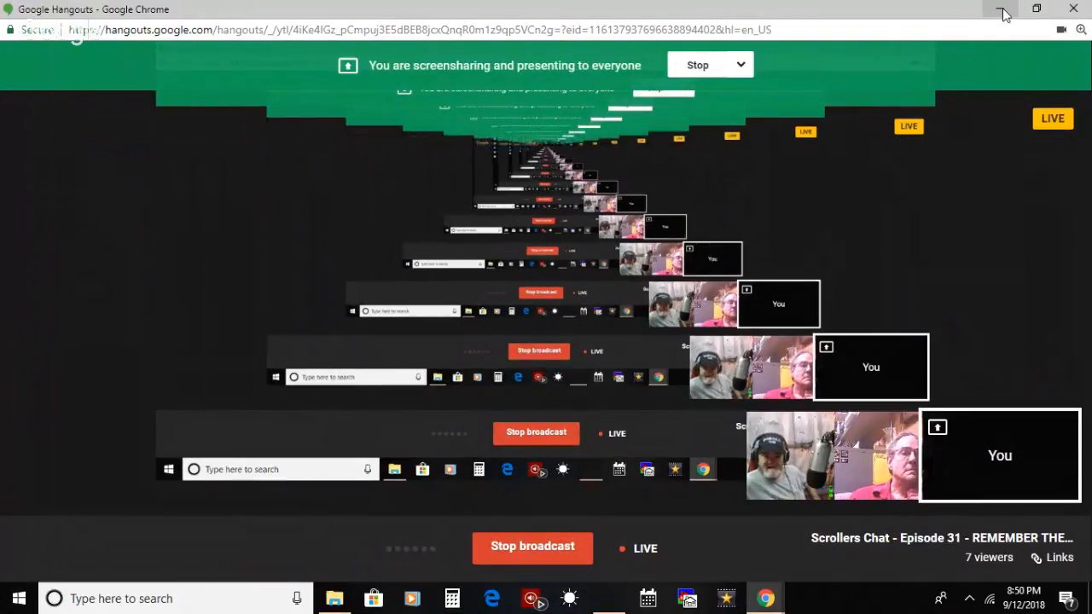
Step: Switch from the Google Hangouts window back to the cross pattern in GIMP
click(1000, 10)
drag(955, 59, 827, 41)
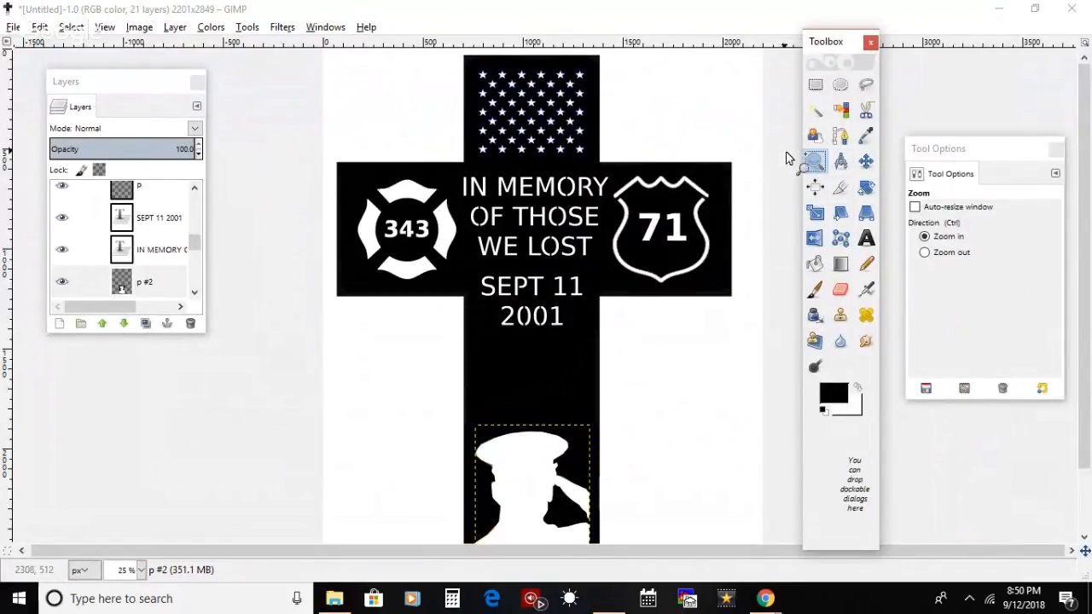
click(767, 600)
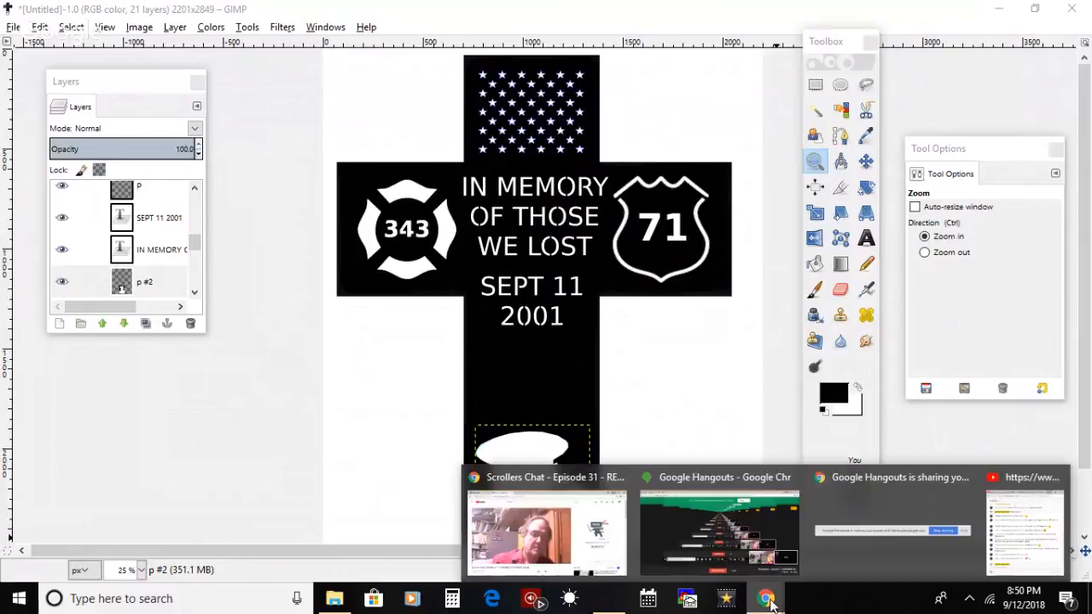
click(736, 480)
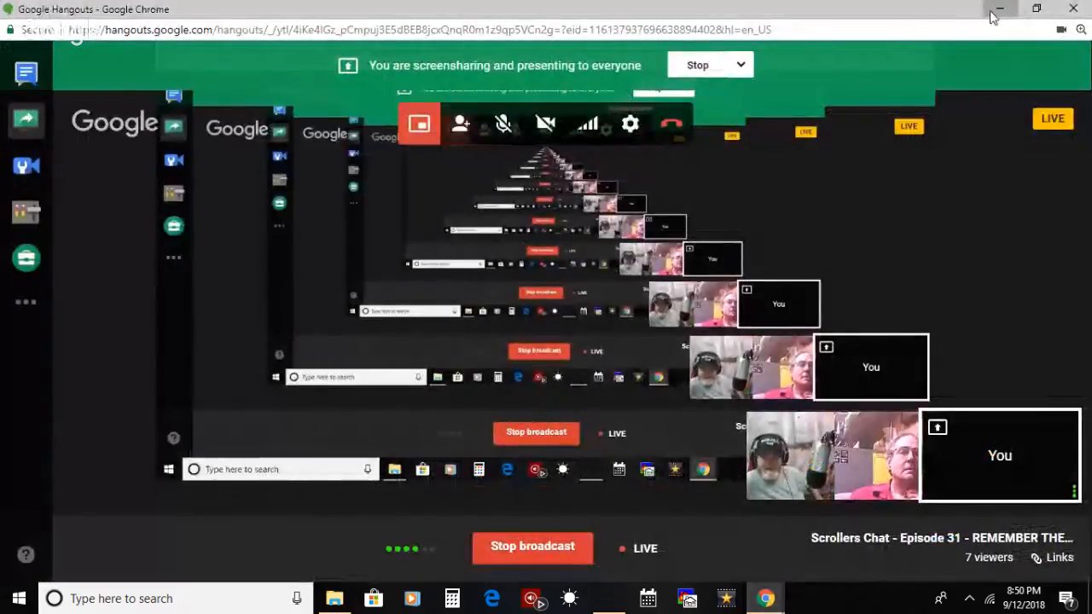
click(993, 16)
Step: Make the topmost layer, Layer #2, active and add the 50_stars_sbthumb image from the cross project folder as a new layer
drag(195, 245, 189, 182)
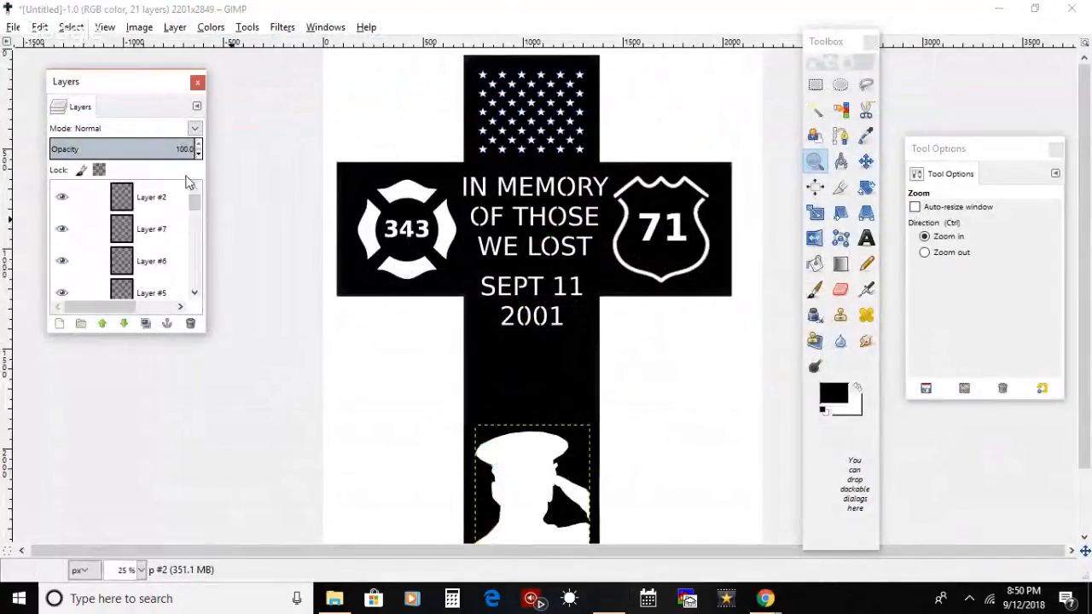
click(156, 200)
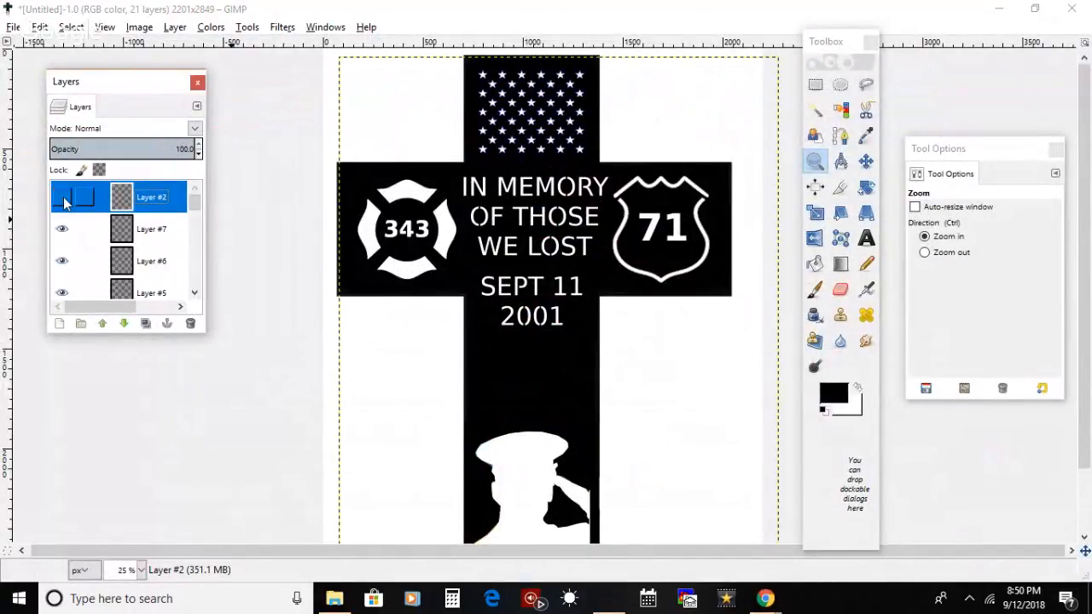
click(64, 231)
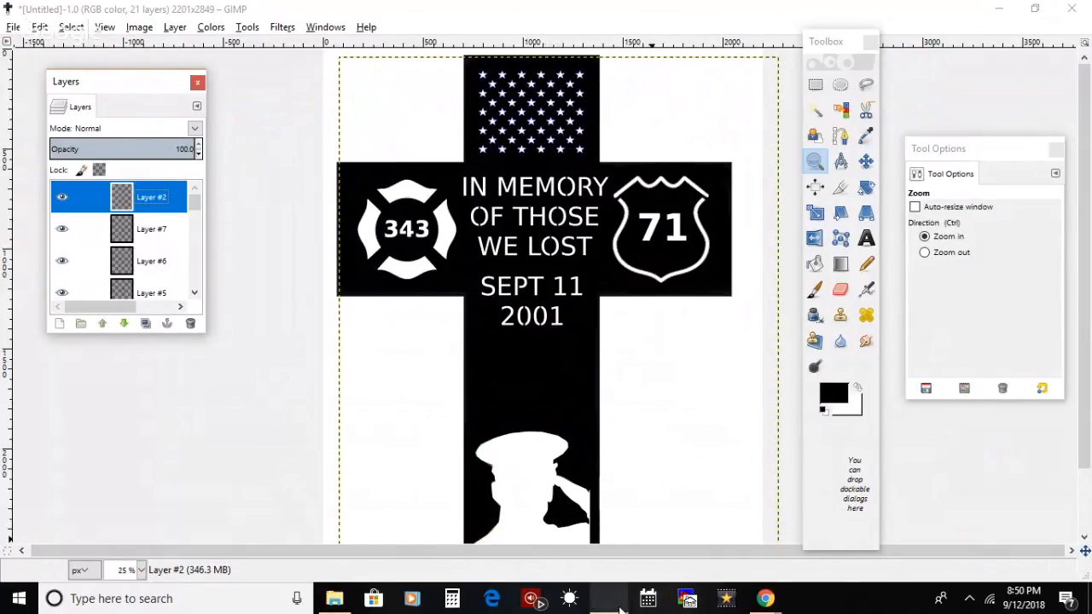
mouse_move(335, 599)
click(367, 515)
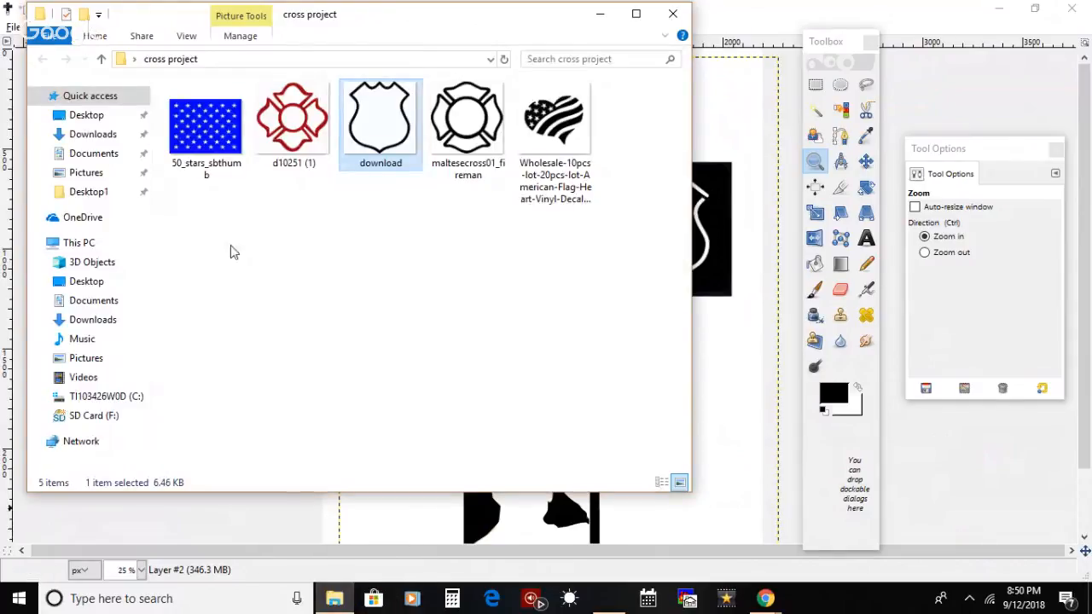
drag(204, 128, 715, 430)
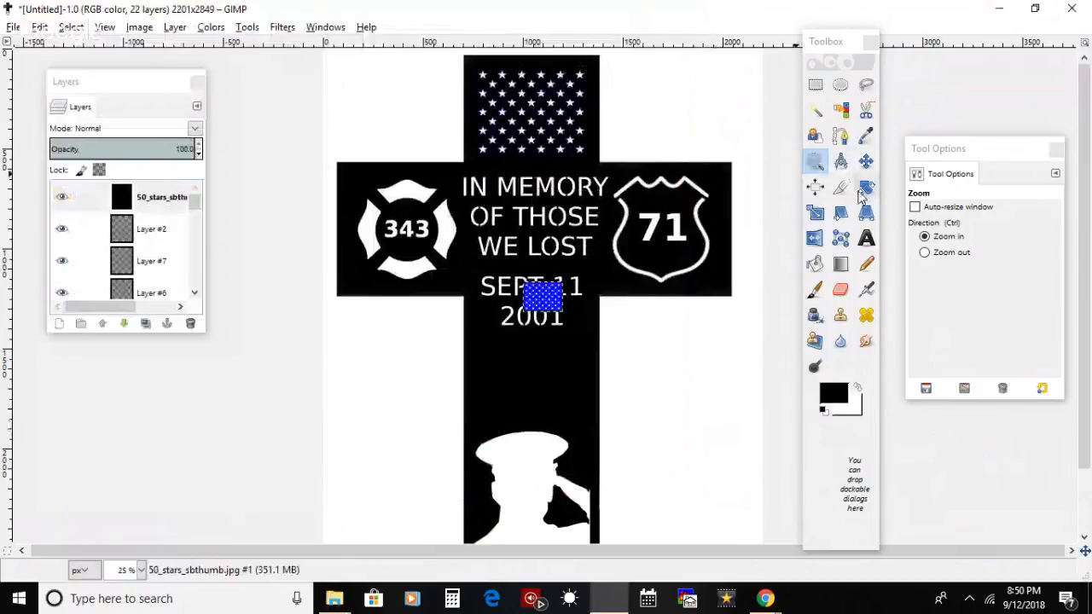
Step: Scale the imported star field up to nearly the width of the cross's upright and move it into the gap below 2001
key(shift+s)
click(580, 314)
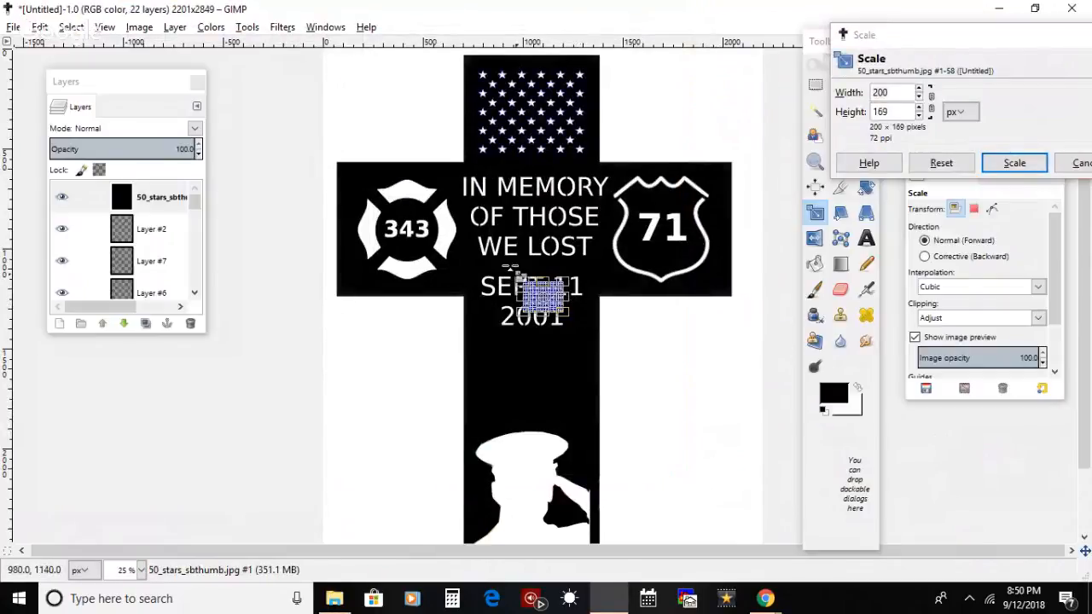
drag(539, 326, 493, 386)
key(Return)
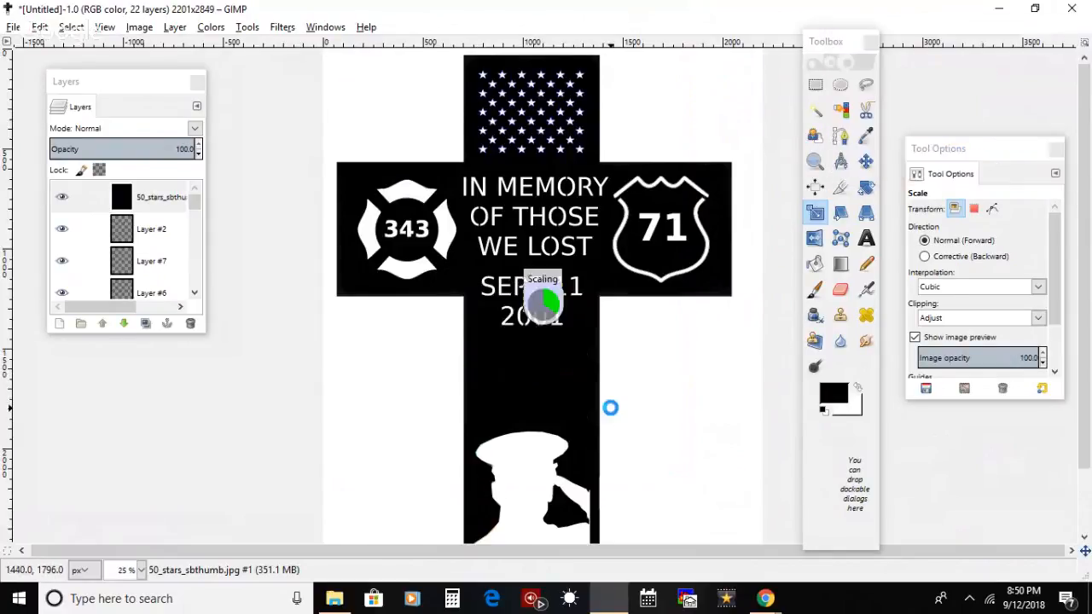
click(866, 159)
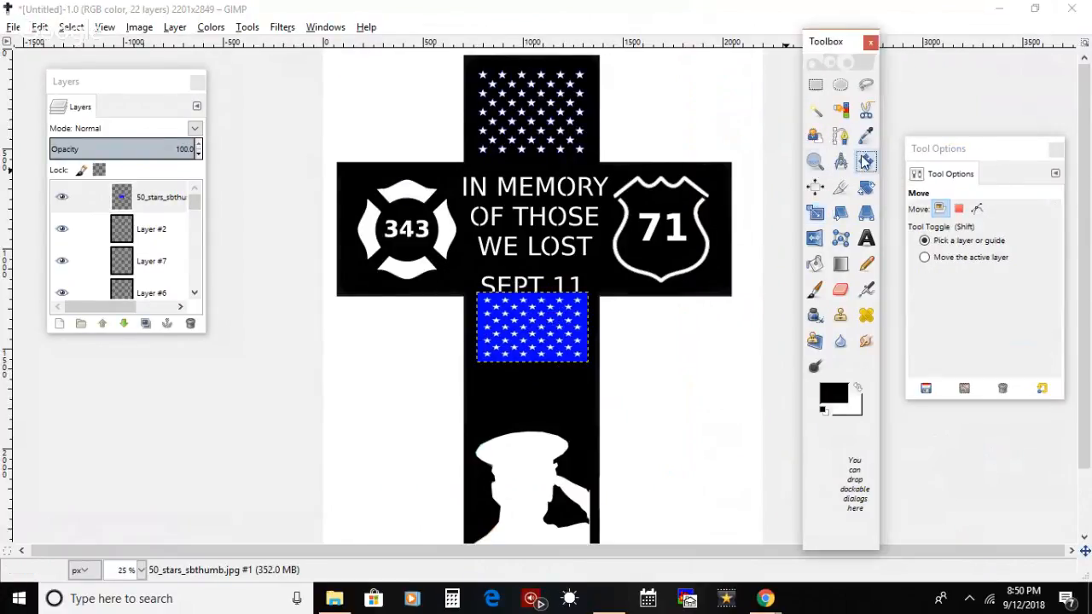
drag(546, 358, 546, 394)
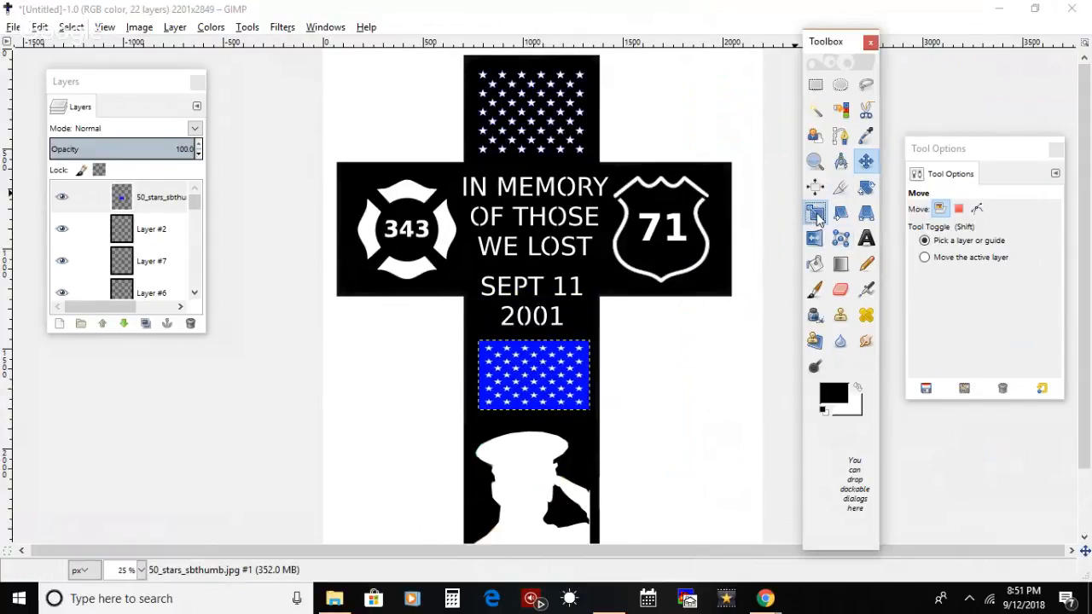
Step: Enlarge the blue star field to about 581 × 426 px and nudge it slightly down between 2001 and the saluting figure
click(816, 212)
click(554, 346)
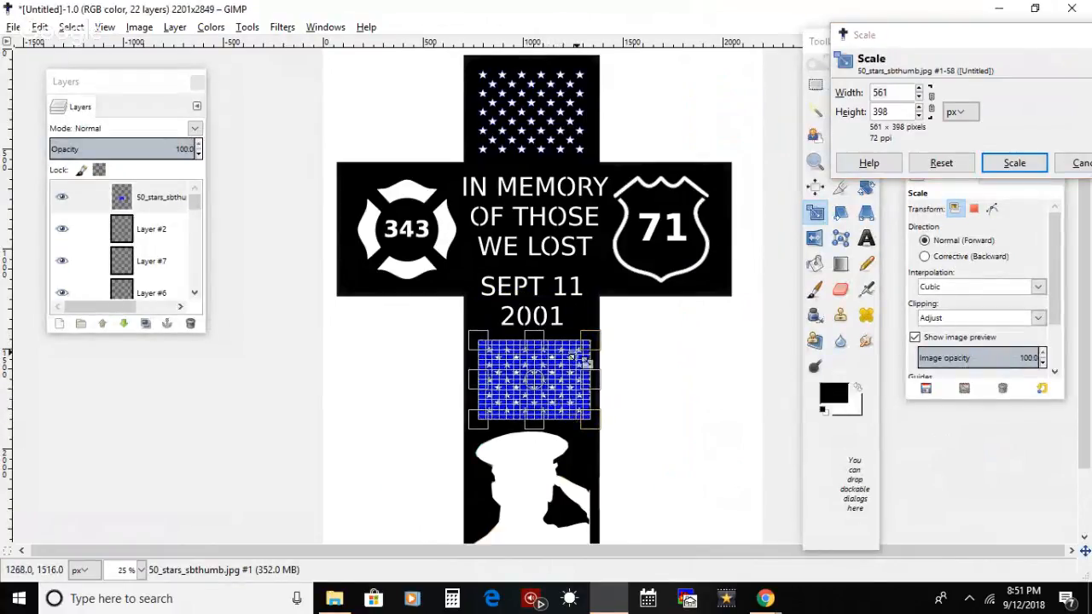
drag(587, 351, 586, 345)
drag(474, 339, 469, 342)
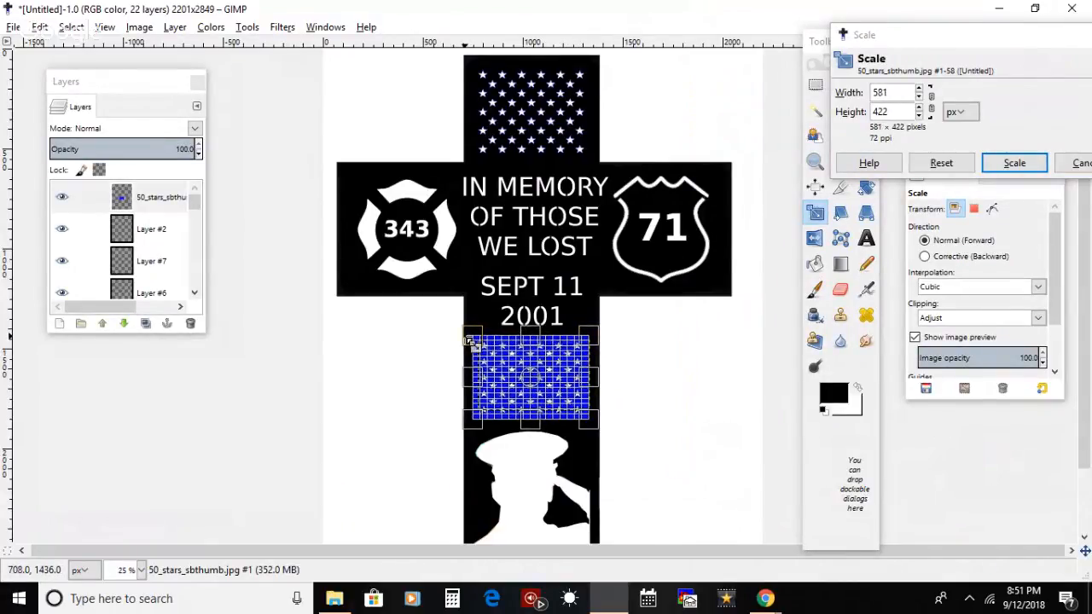
key(Return)
click(520, 363)
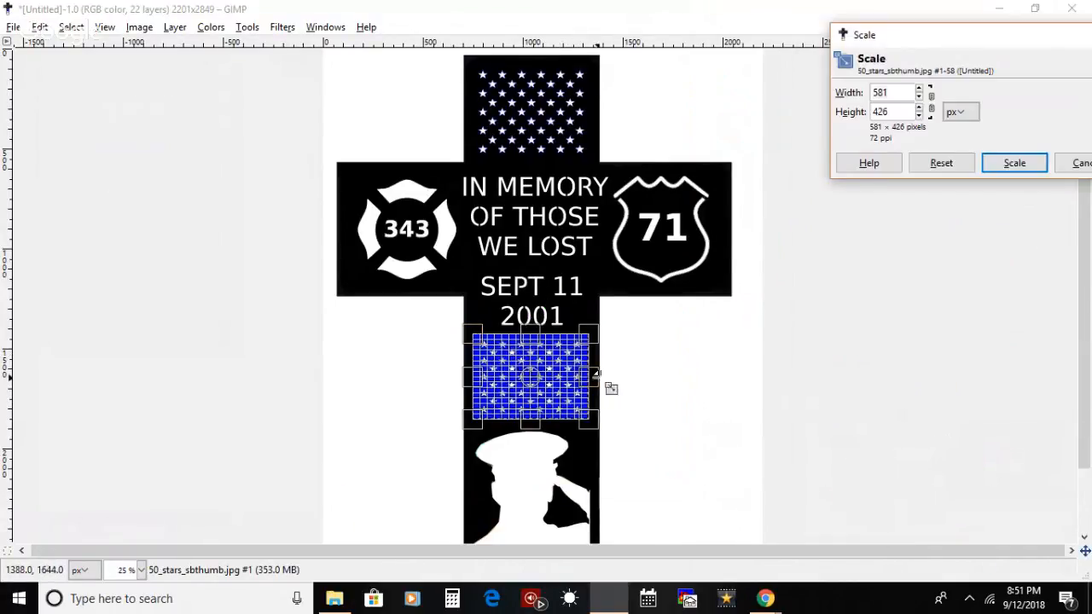
key(Return)
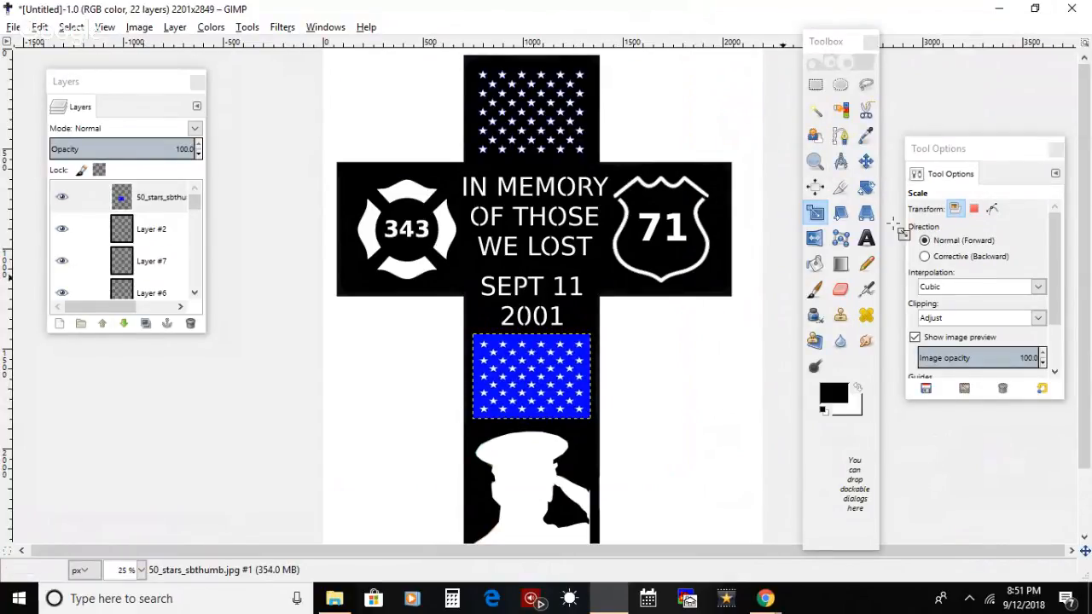
click(866, 162)
drag(560, 370, 560, 372)
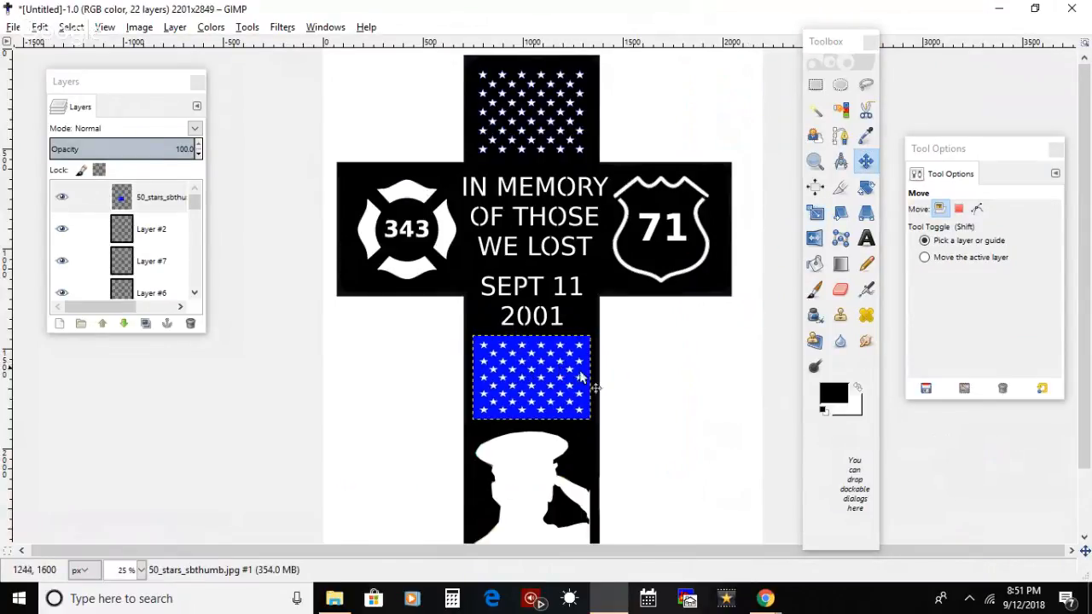
Step: Select the blue background around the stars with Fuzzy Select at a threshold of 49
click(815, 161)
click(530, 404)
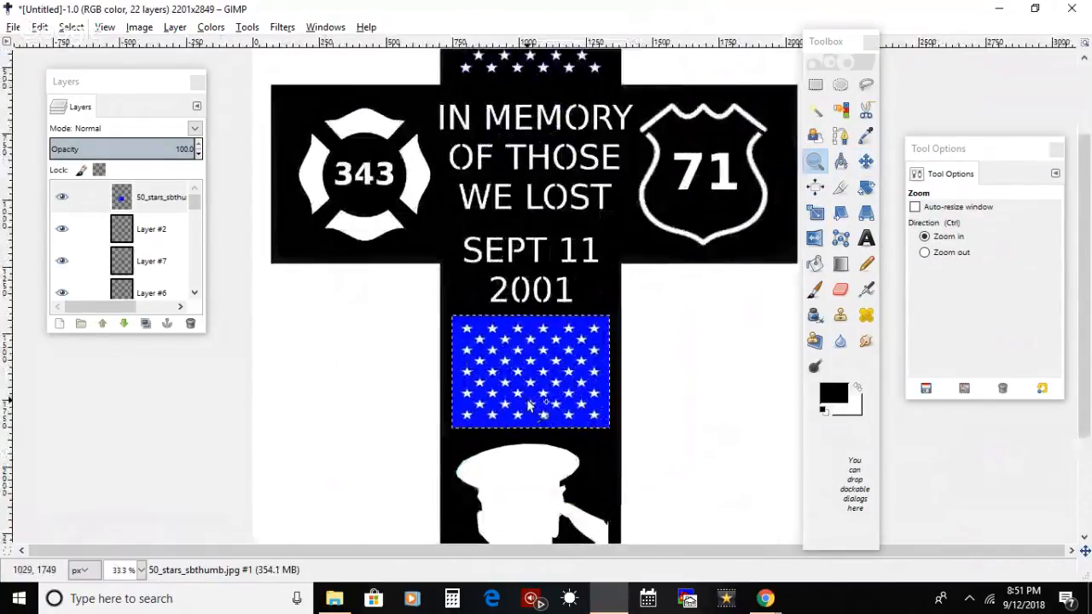
click(528, 400)
click(531, 404)
click(531, 404)
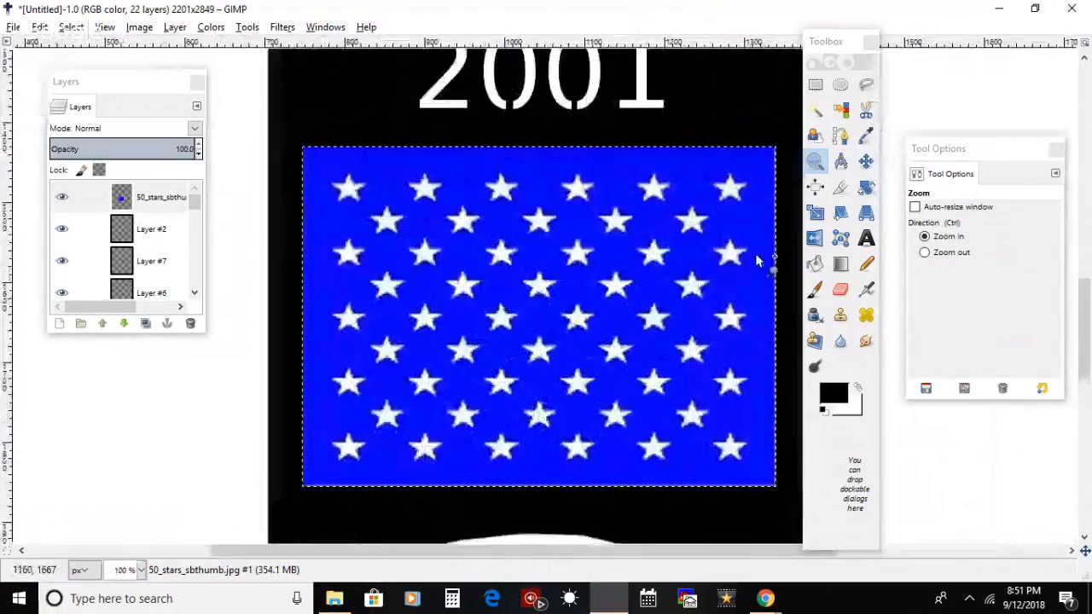
click(816, 111)
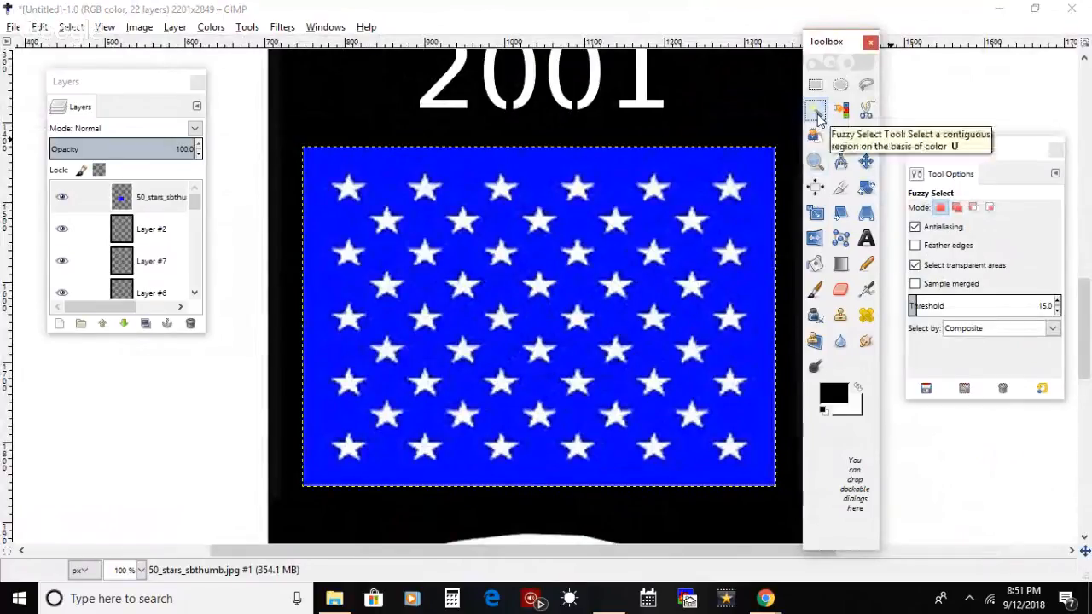
drag(931, 307, 935, 305)
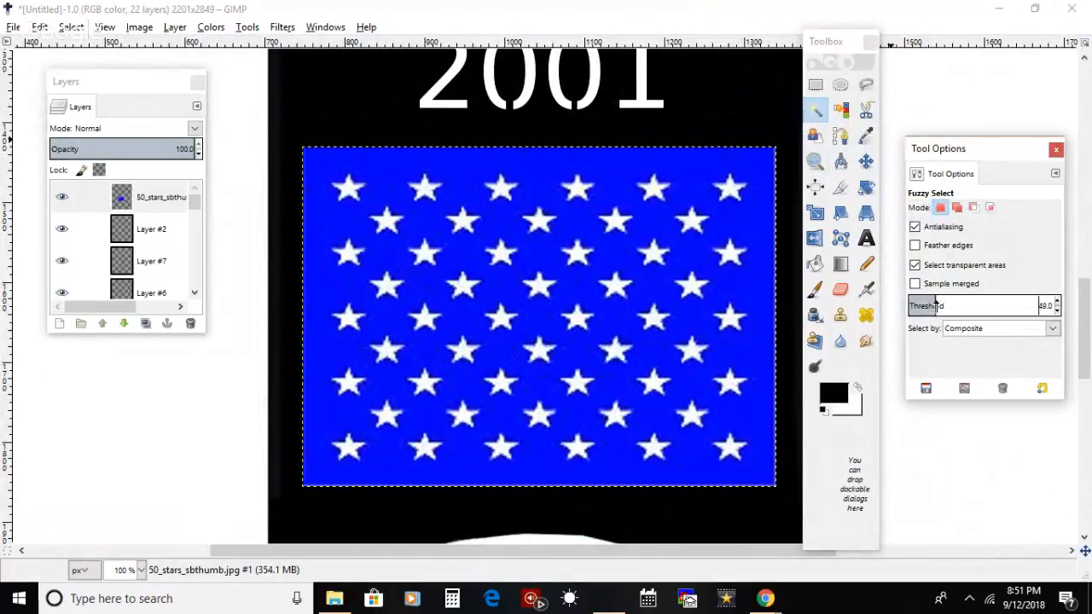
click(710, 190)
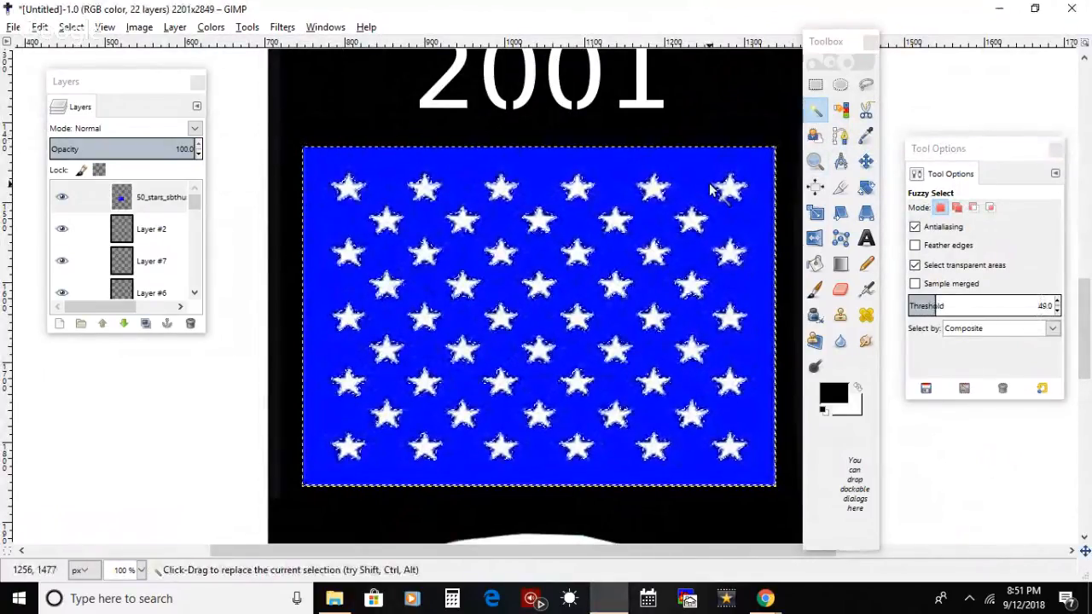
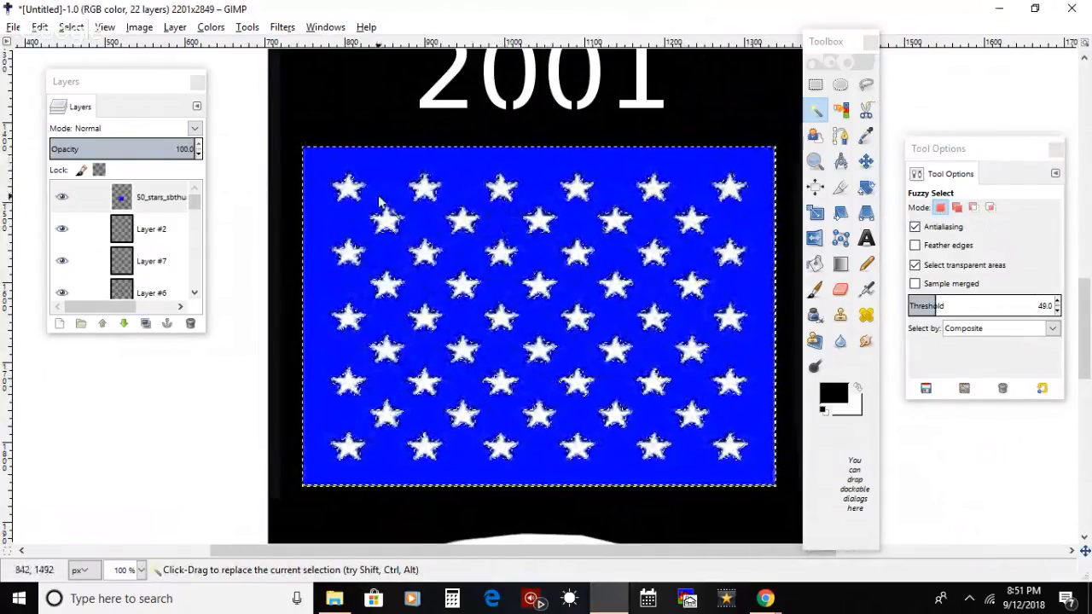
Step: Paint the selected blue background around the stars black with a 376.51 px Paintbrush and clear the selection
click(73, 28)
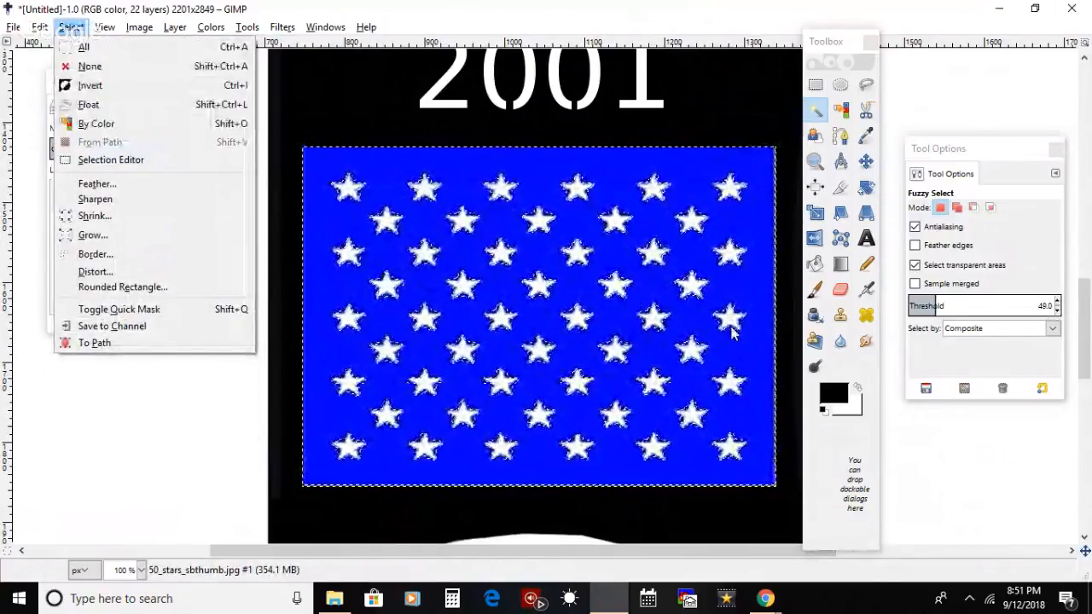
key(Escape)
click(814, 295)
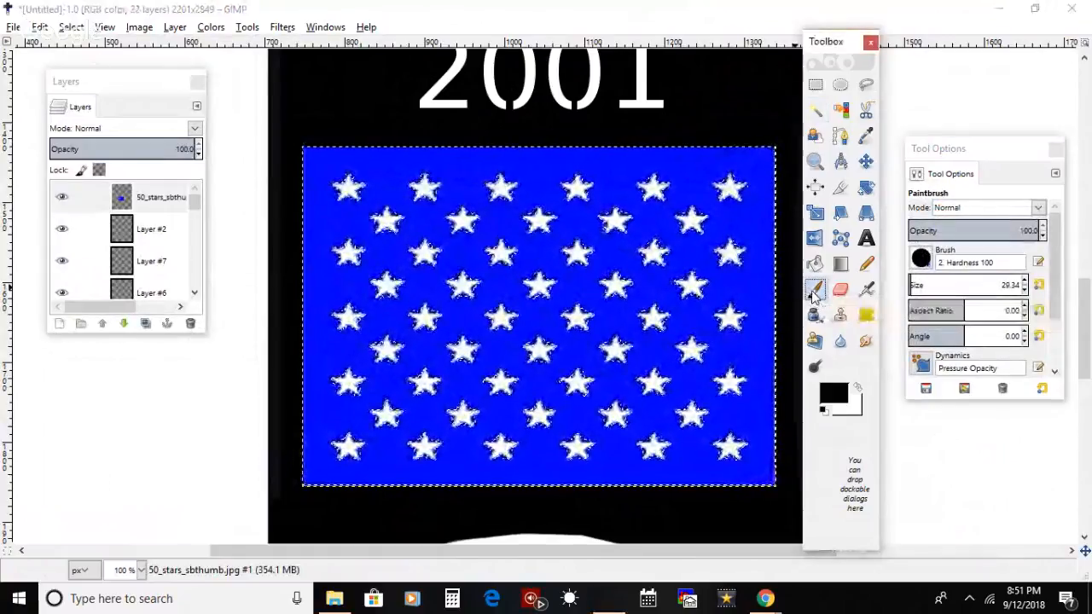
click(950, 284)
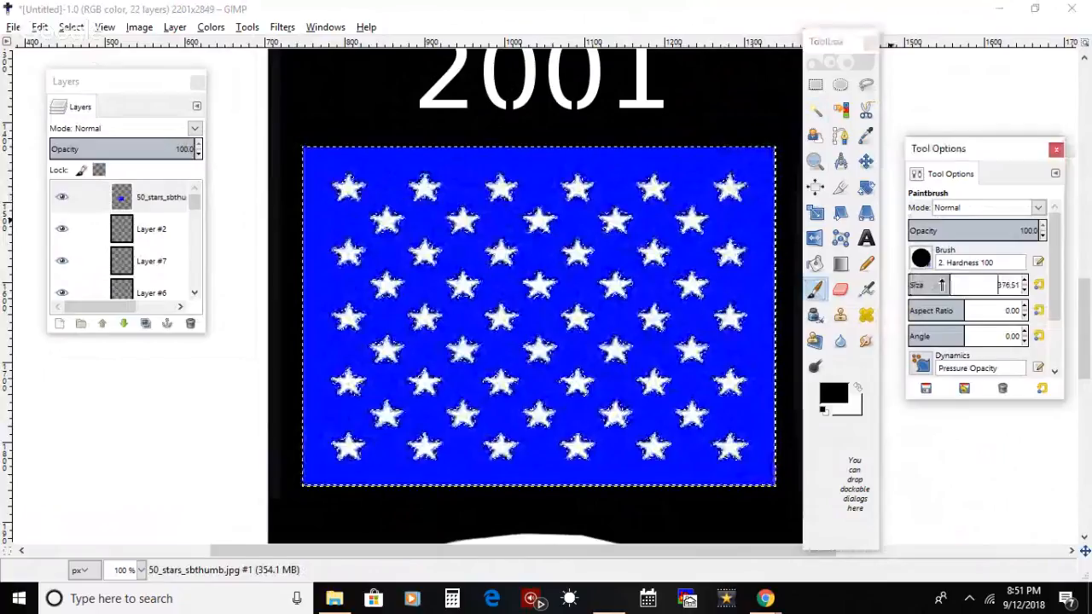
mouse_move(347, 213)
mouse_down()
mouse_move(570, 243)
mouse_move(731, 222)
mouse_move(750, 247)
mouse_move(568, 353)
mouse_move(295, 397)
mouse_move(725, 461)
mouse_up()
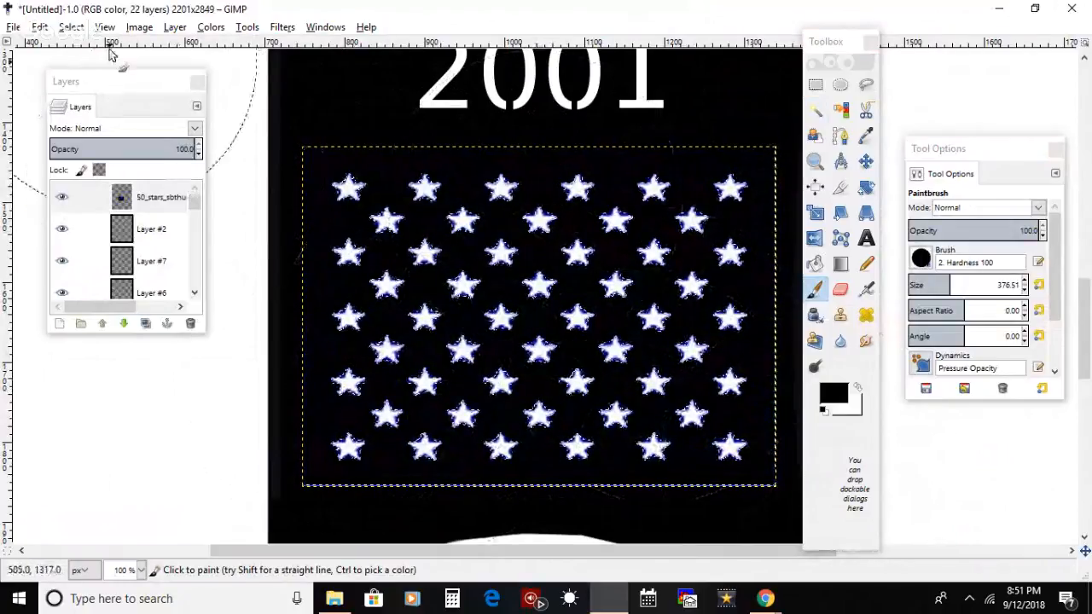
key(m)
click(71, 27)
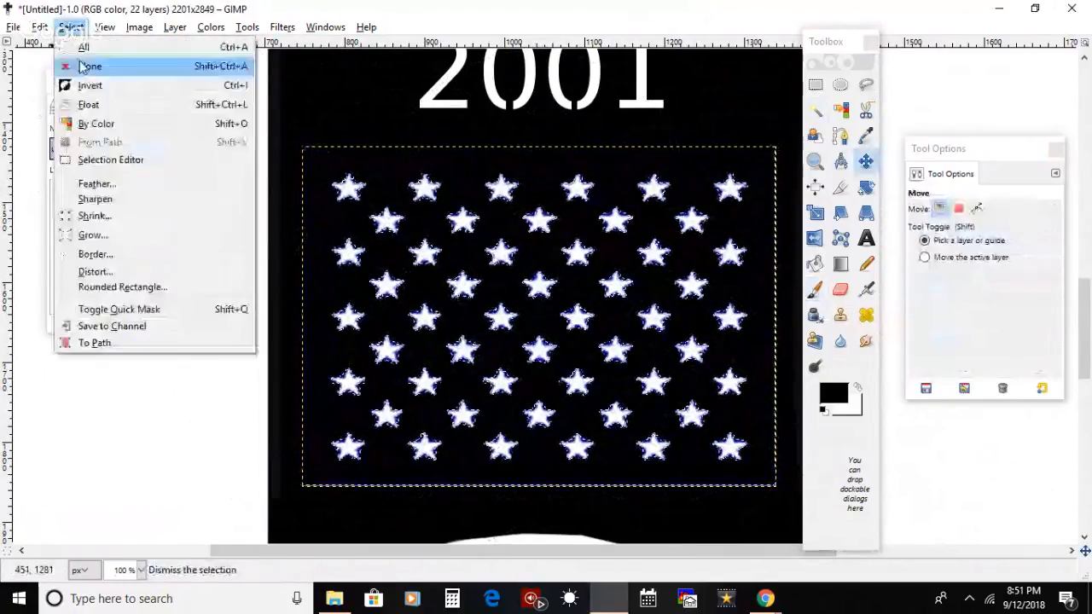
click(83, 67)
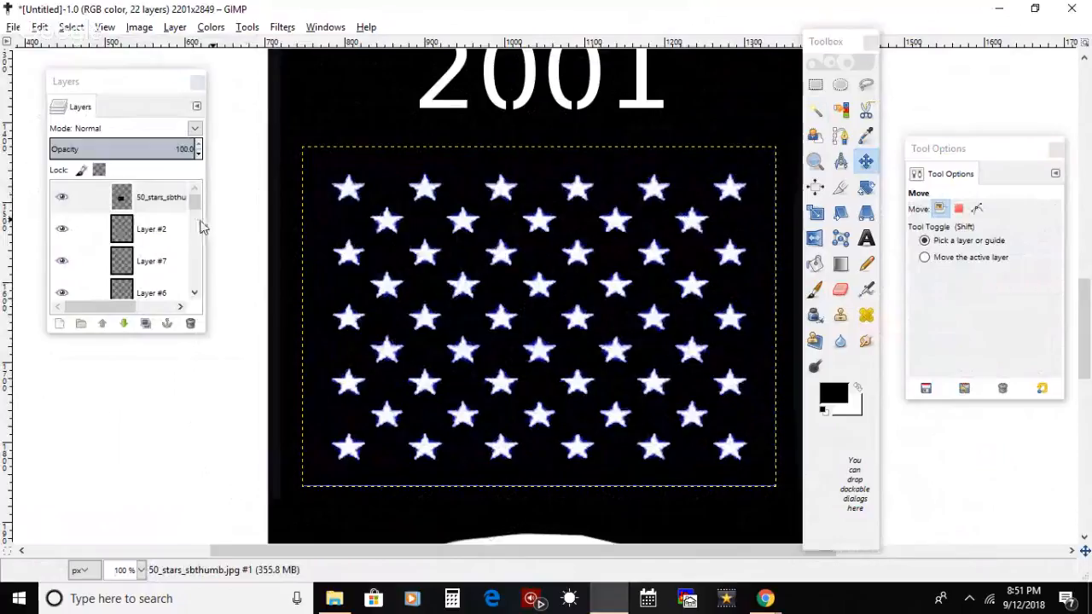
Step: Select a narrow strip over the star field's right blue edge, paint it black on the top 50_stars_sbthumb layer and clear the selection
drag(193, 205, 196, 298)
click(85, 283)
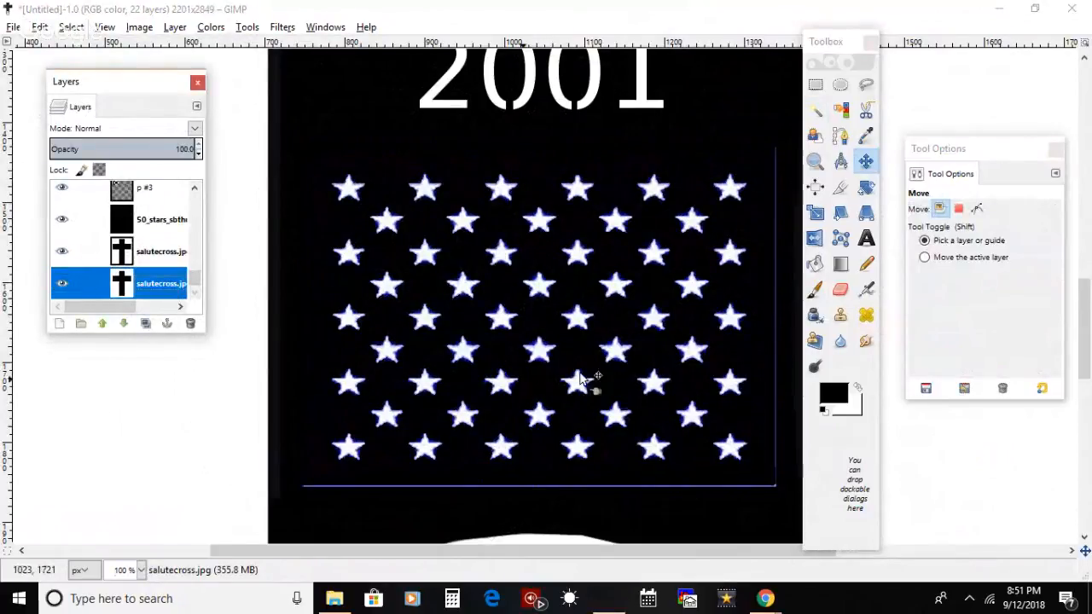
click(816, 84)
drag(777, 125, 768, 510)
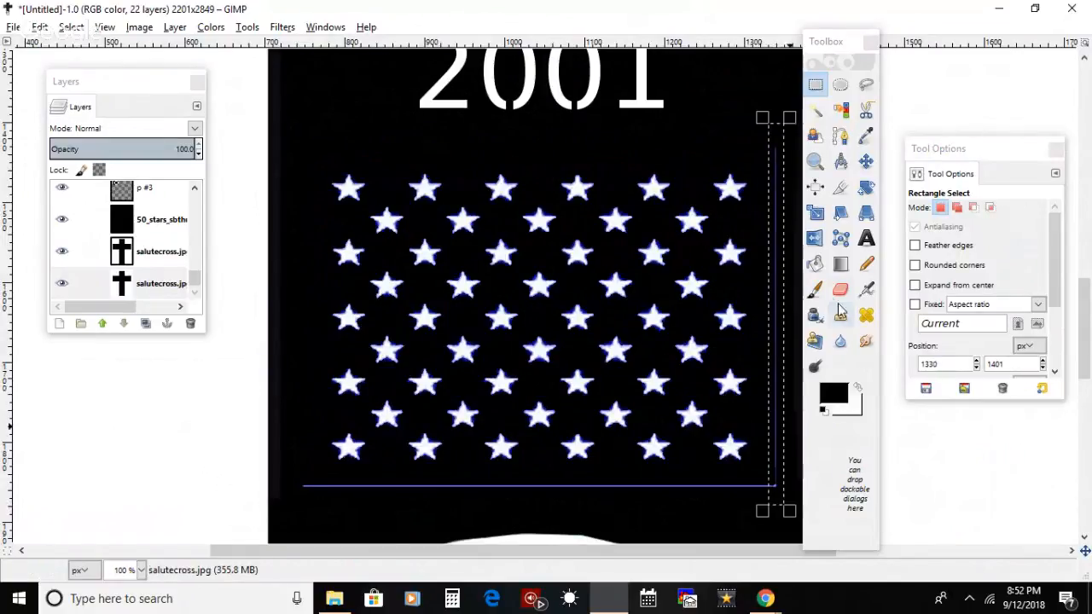
click(814, 290)
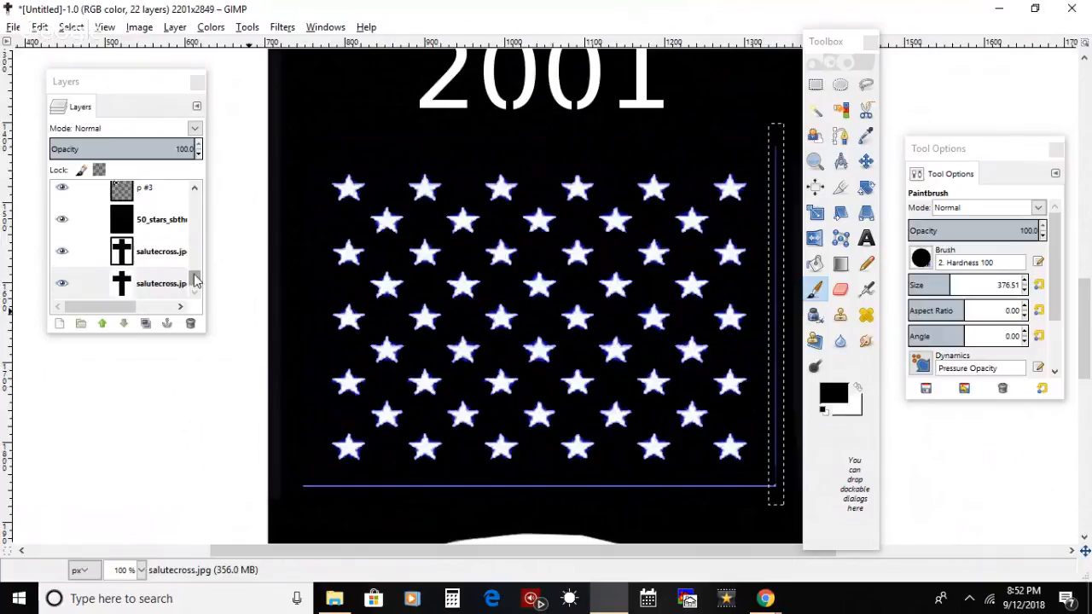
drag(193, 276, 192, 186)
click(168, 200)
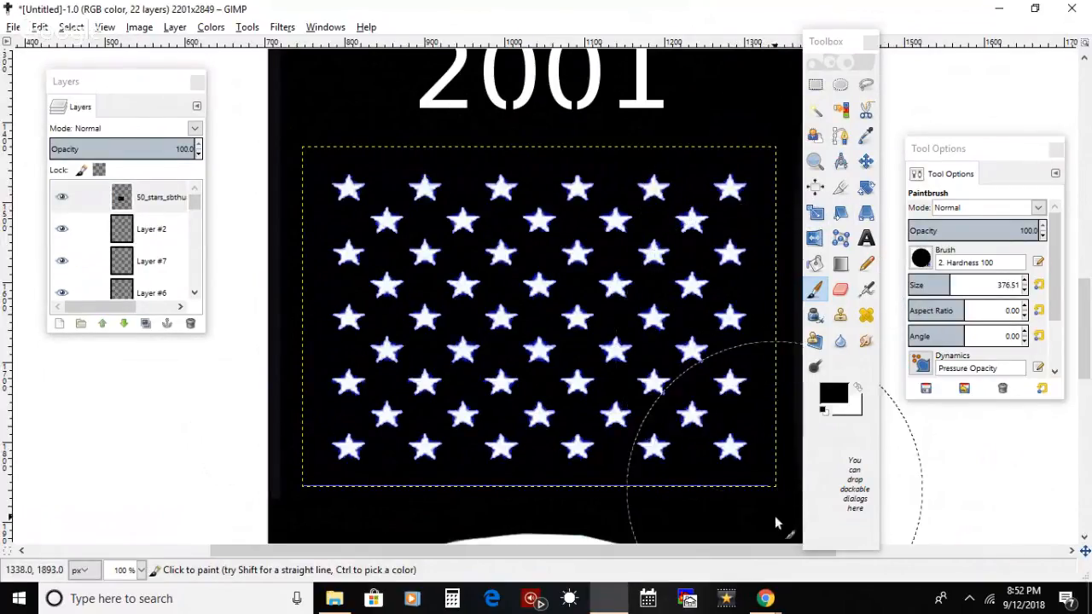
click(71, 27)
click(89, 66)
Step: Select a strip over the star field's lower blue edge, paint it black on the top 50_stars_sbthumb layer and clear the selection
drag(196, 205, 199, 292)
click(176, 293)
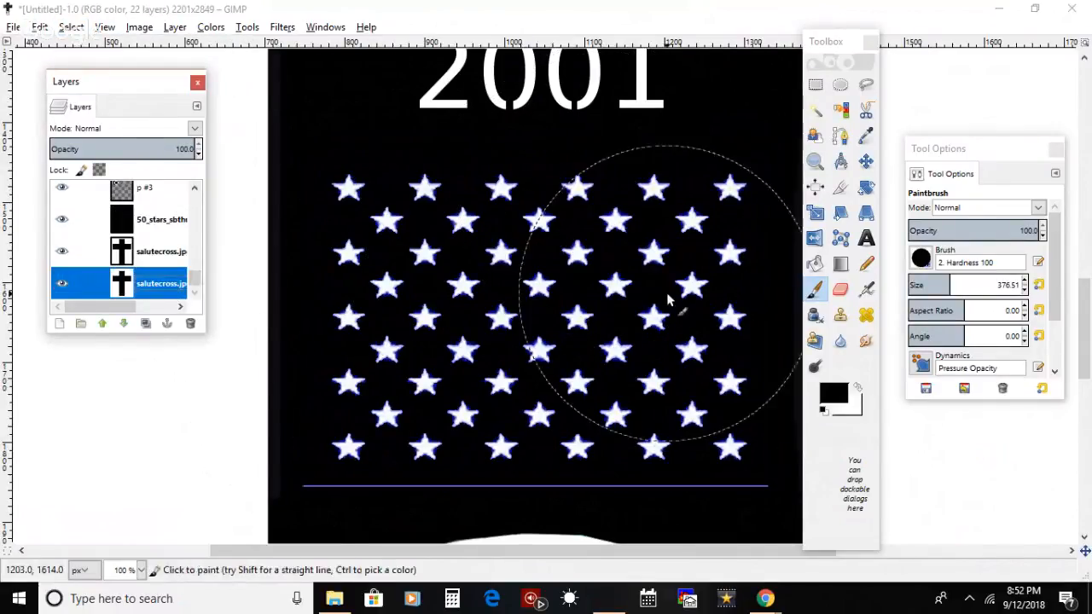
click(815, 84)
drag(292, 478, 781, 515)
click(813, 288)
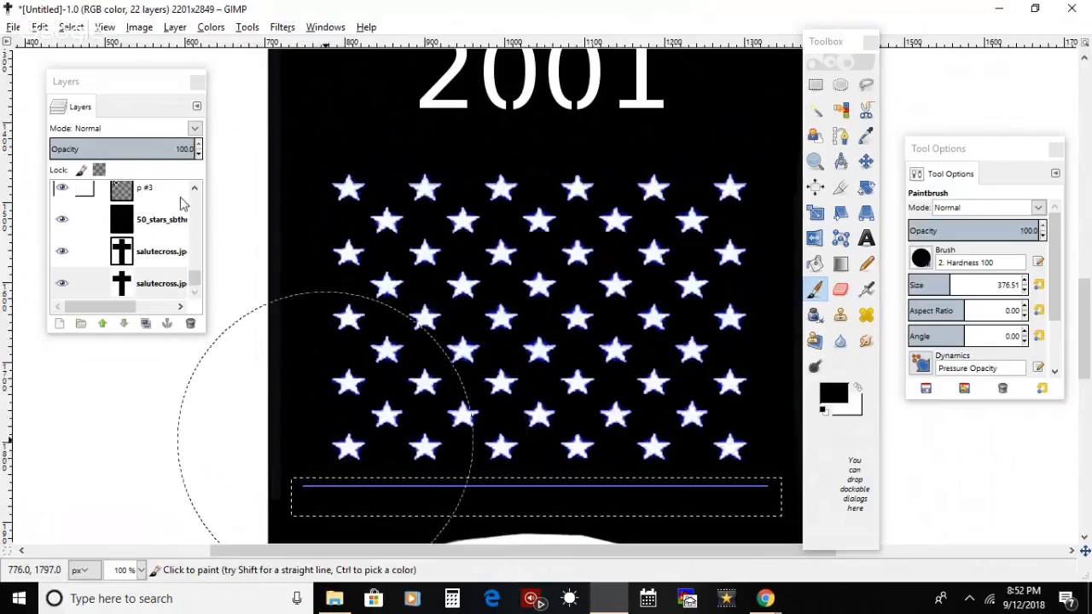
click(169, 193)
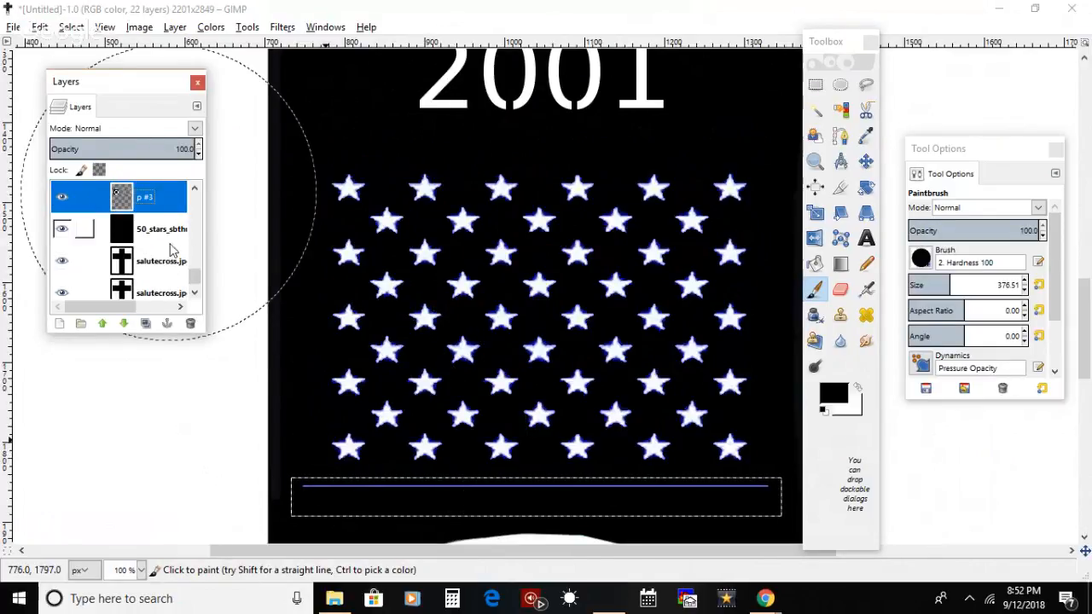
click(298, 487)
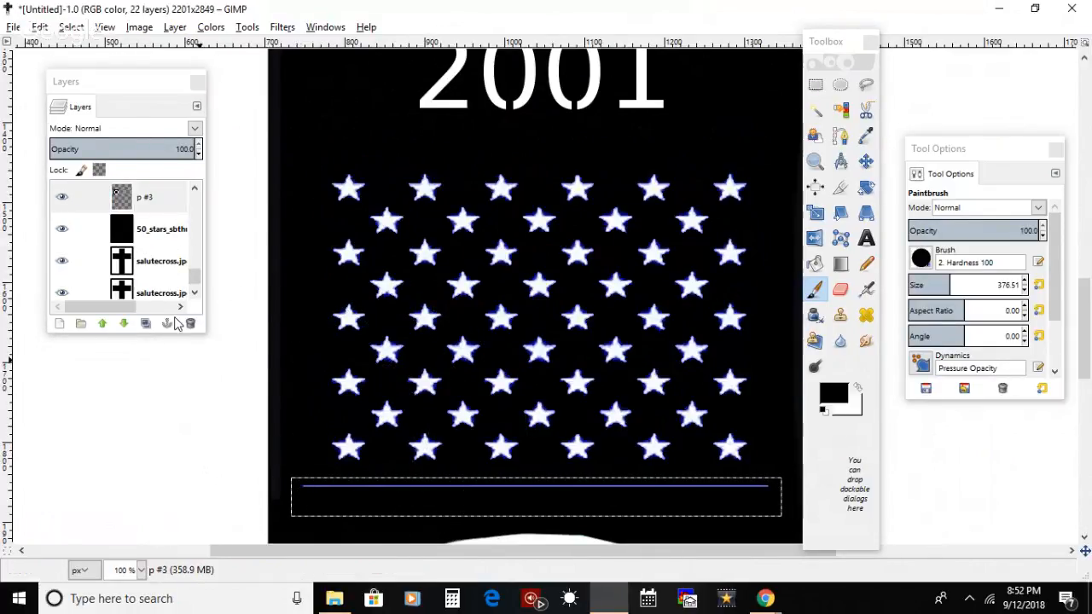
click(171, 229)
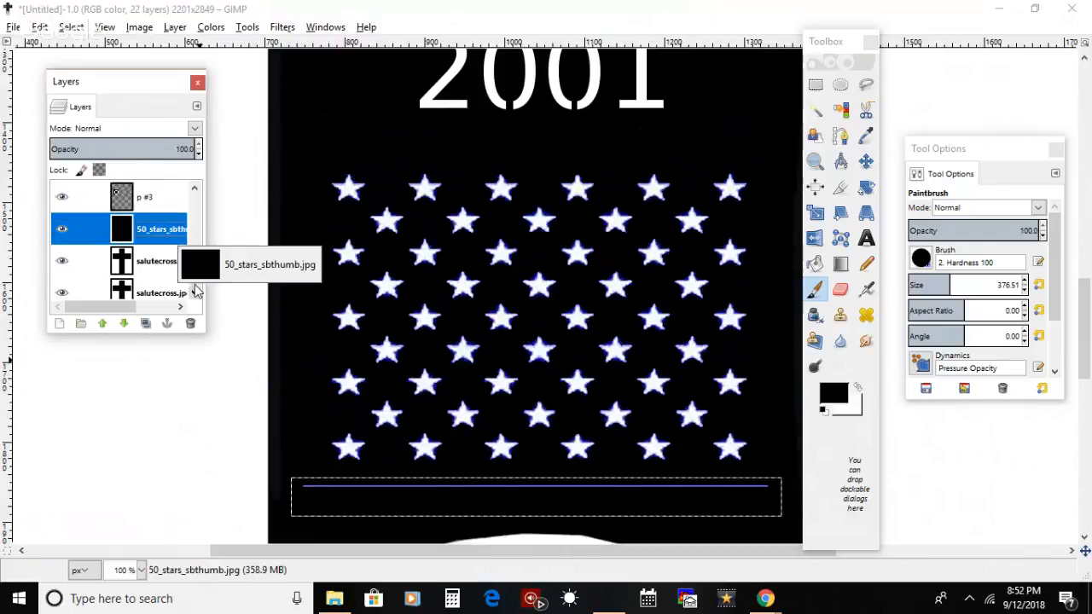
drag(195, 273, 195, 180)
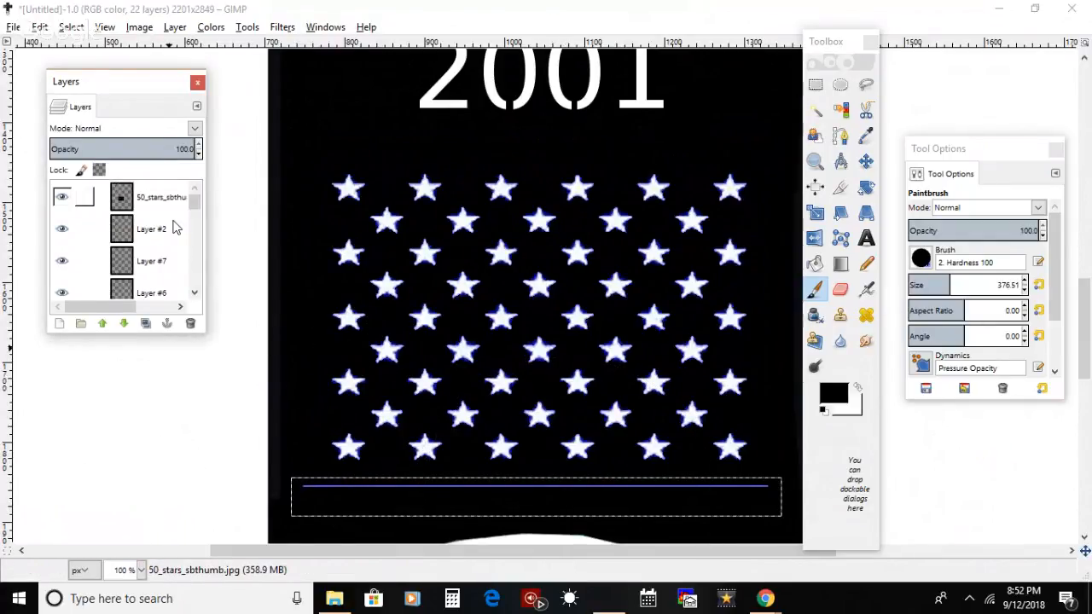
click(170, 203)
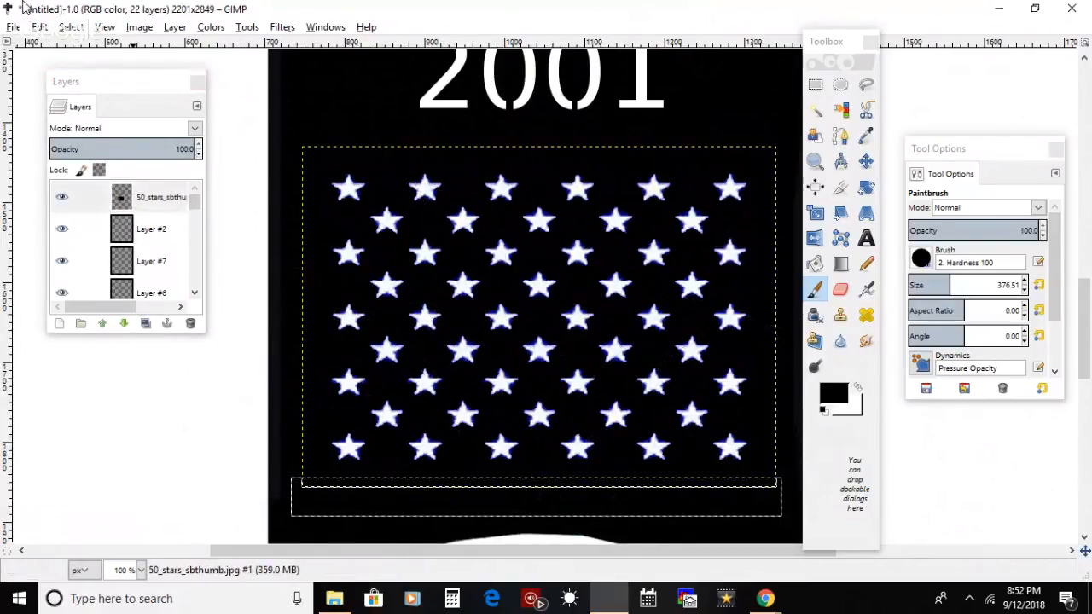
click(71, 26)
click(78, 43)
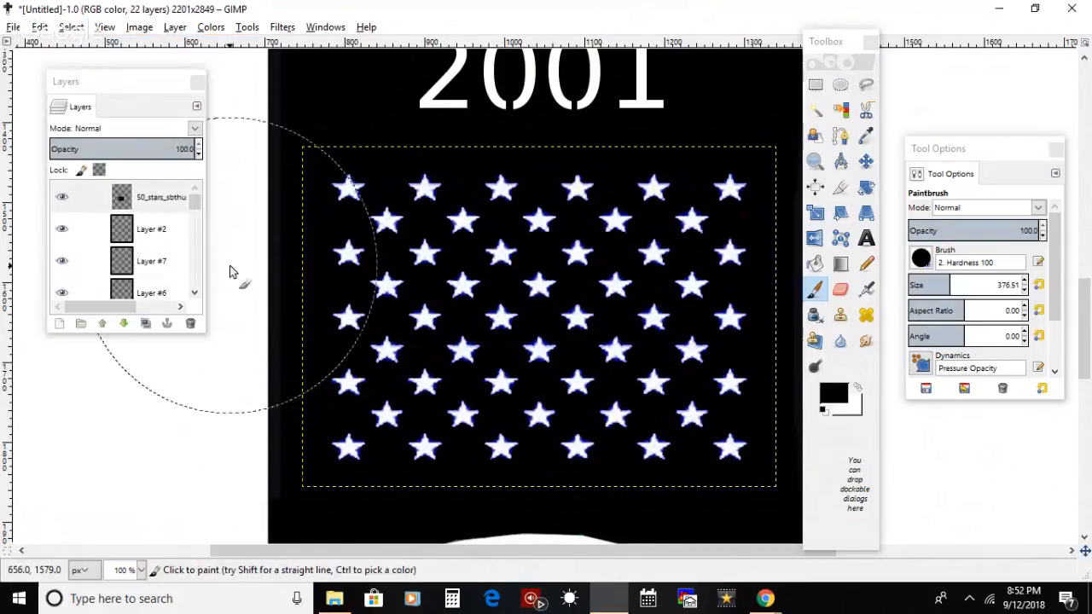
click(71, 26)
click(453, 279)
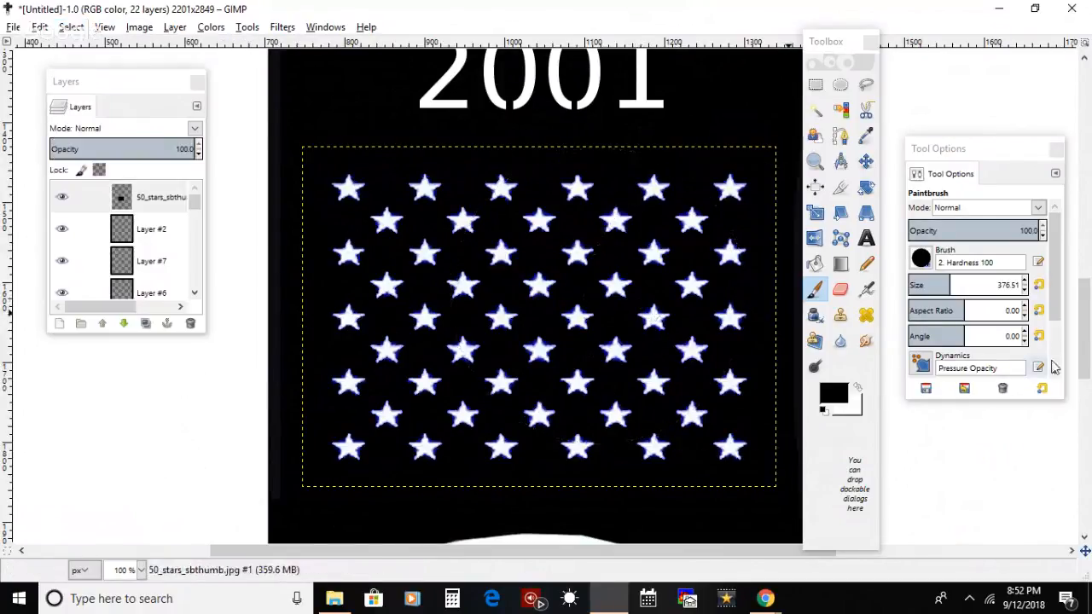
Step: Try the Eraser on the saluting figure, undo the last changes and make the p #1 layer active
drag(1085, 341, 1089, 435)
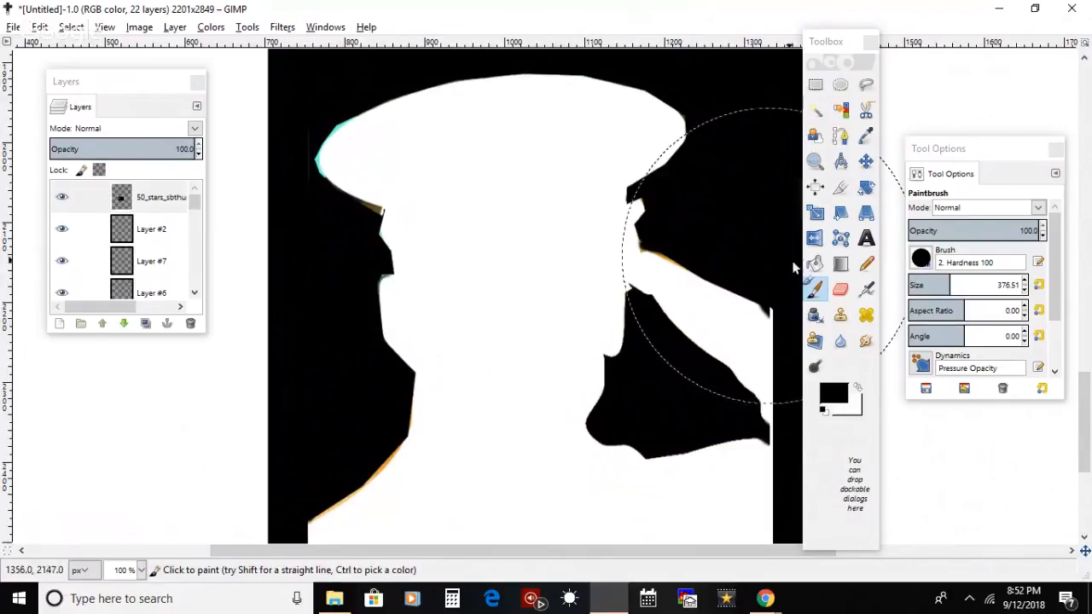
click(839, 295)
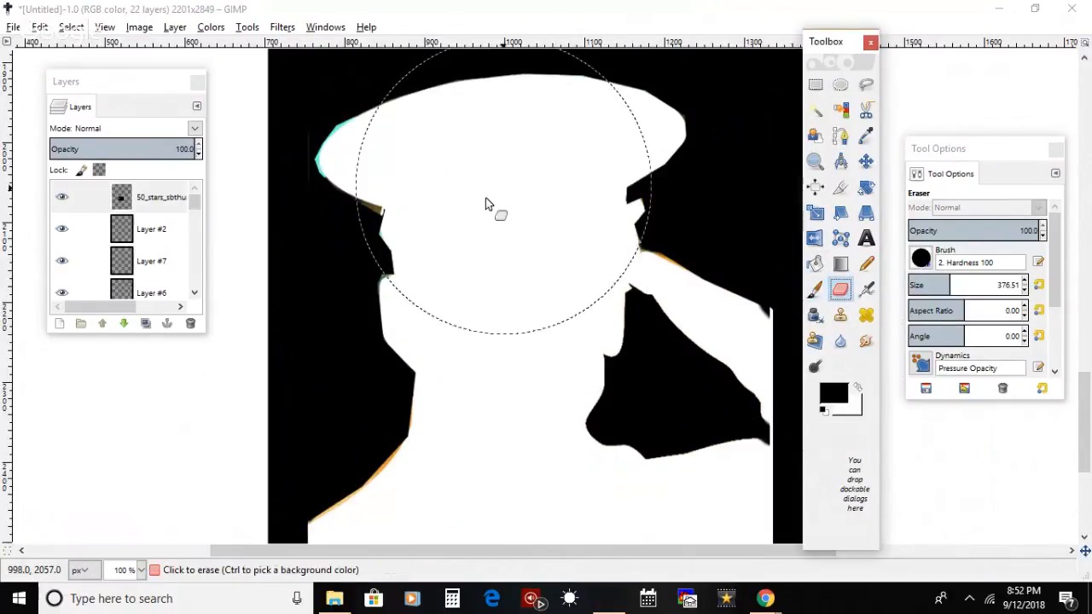
key(ctrl+z)
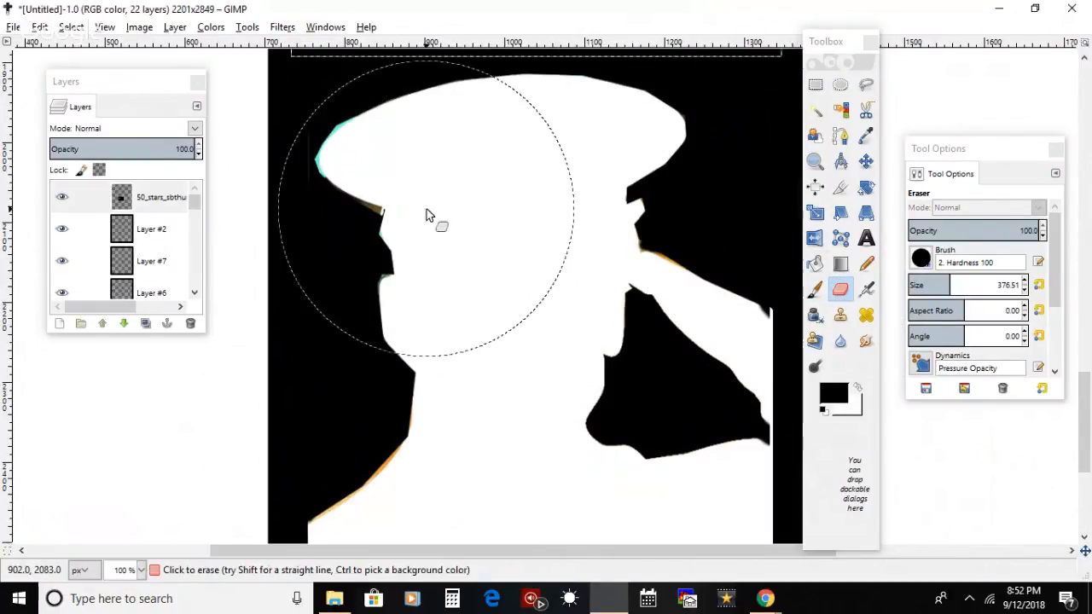
drag(195, 203, 197, 241)
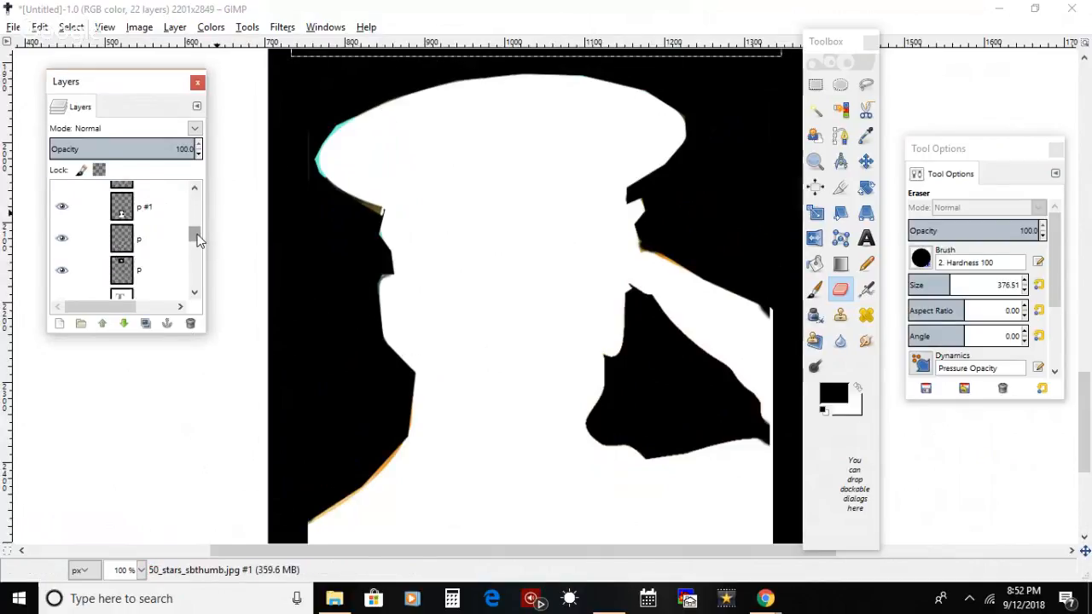
click(77, 213)
click(66, 213)
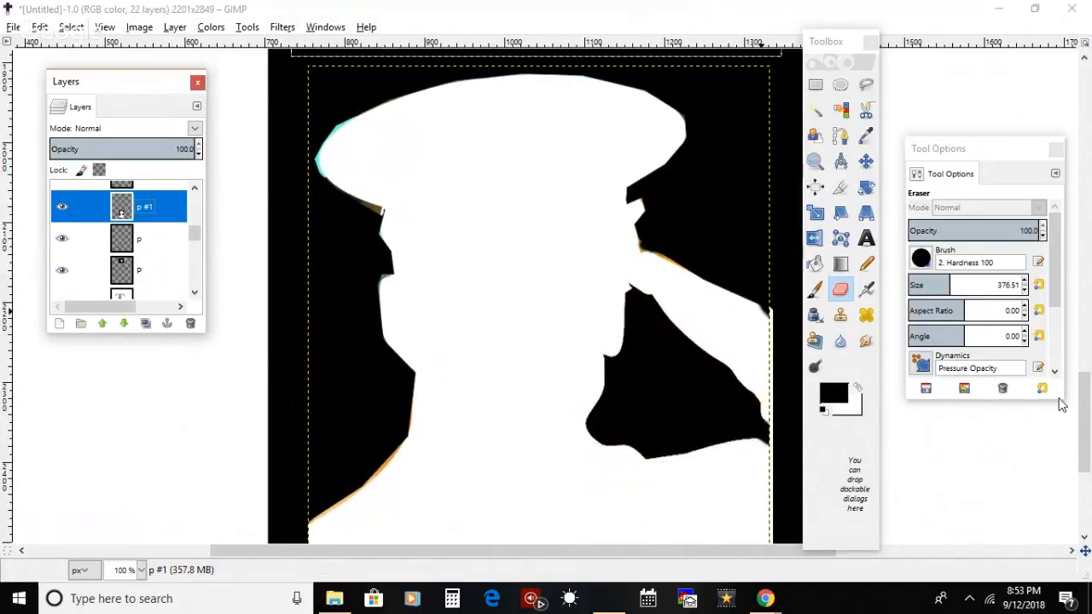
Step: Try to paint black at the saluting arm's outer edge on the bottom salutecross layer with a 29.34 px brush
drag(196, 237, 202, 288)
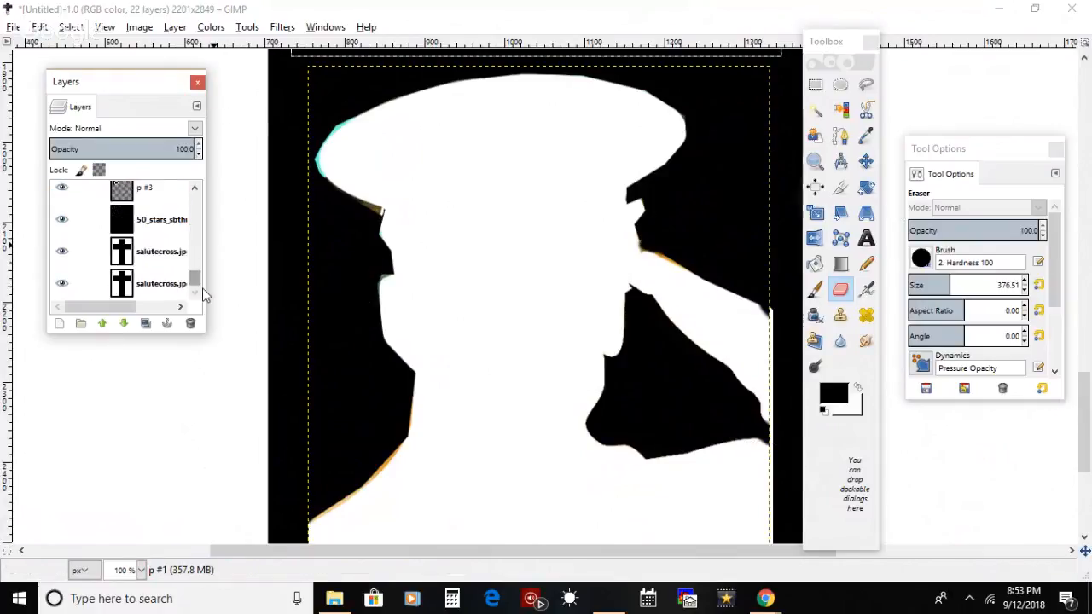
click(158, 285)
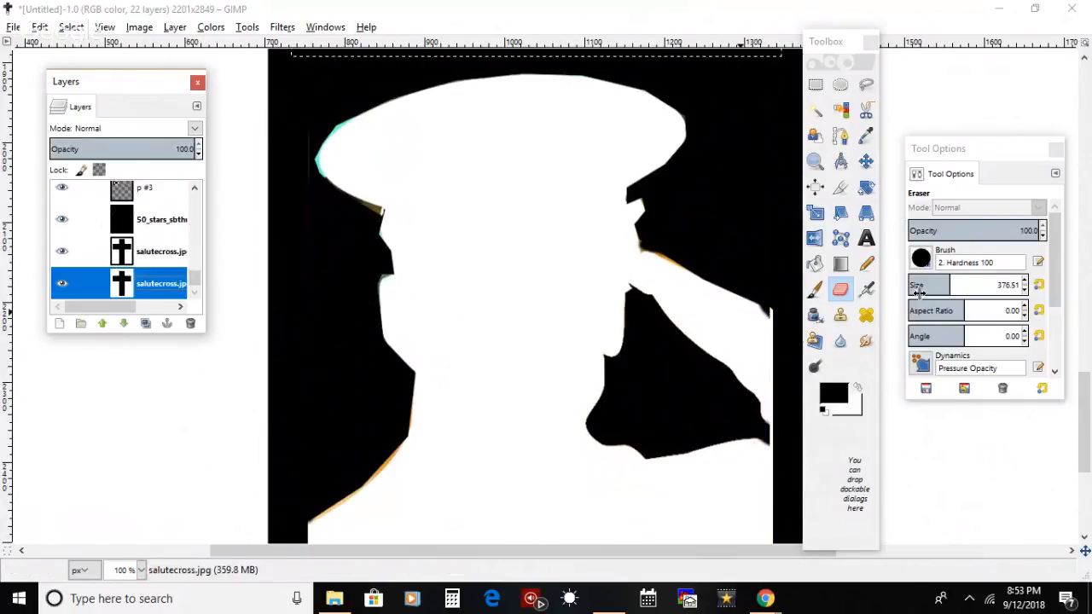
click(813, 291)
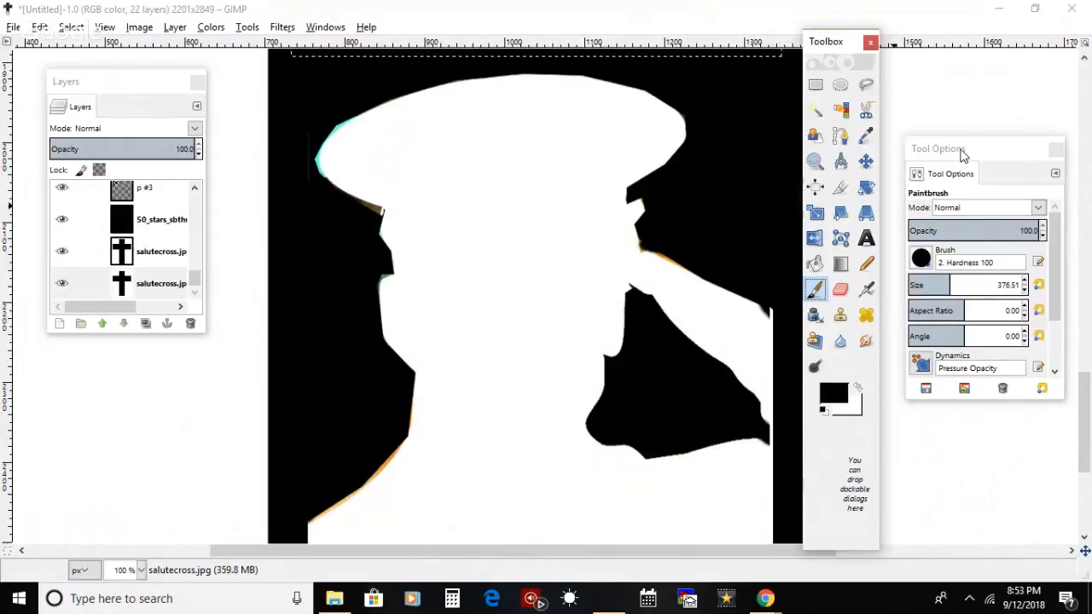
drag(963, 154, 989, 113)
click(939, 243)
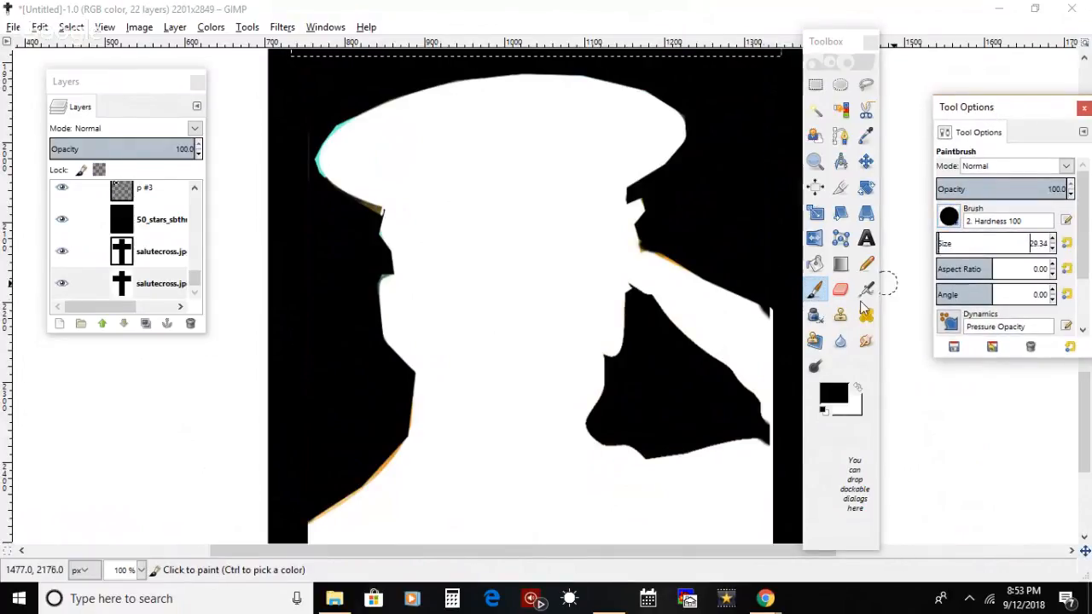
click(771, 304)
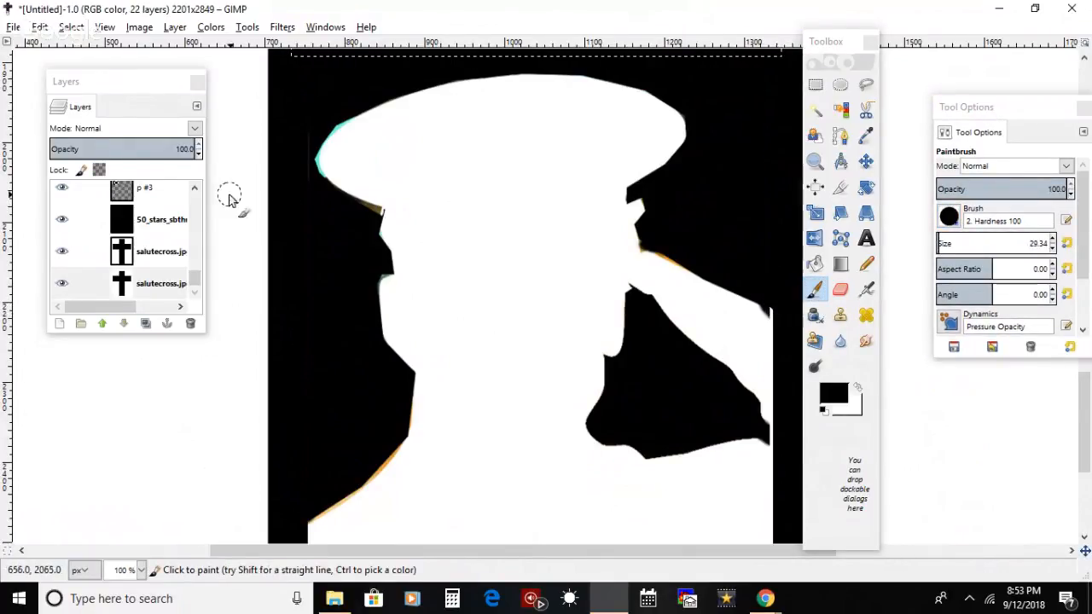
Step: Make layer p #2 active, clear the selection and paint black over the saluting arm's upper outer edge with a 36.43 px brush
drag(197, 276, 195, 253)
click(166, 244)
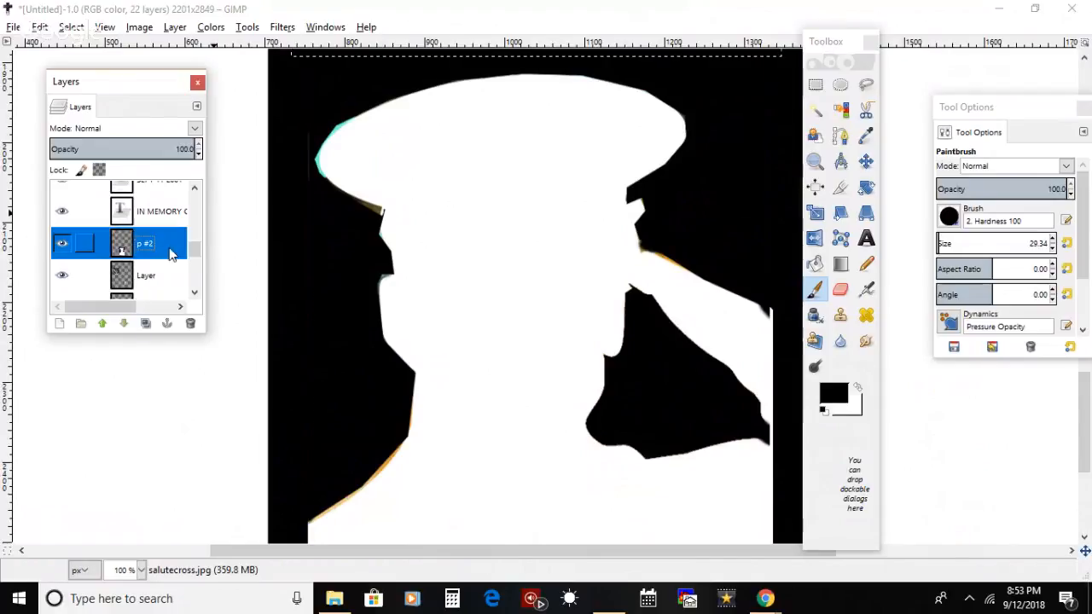
click(783, 311)
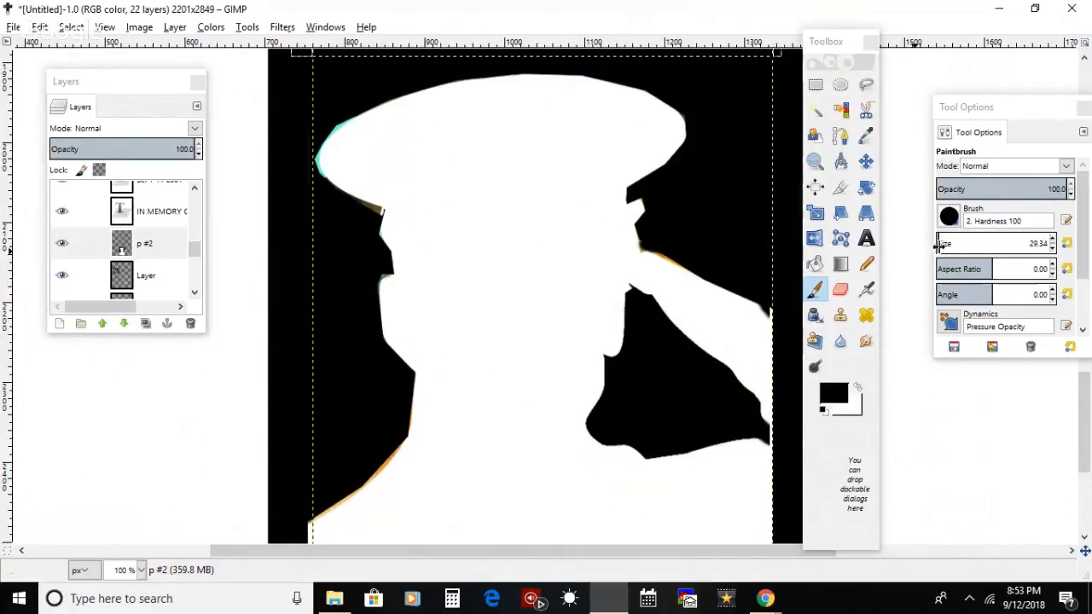
drag(938, 245, 944, 244)
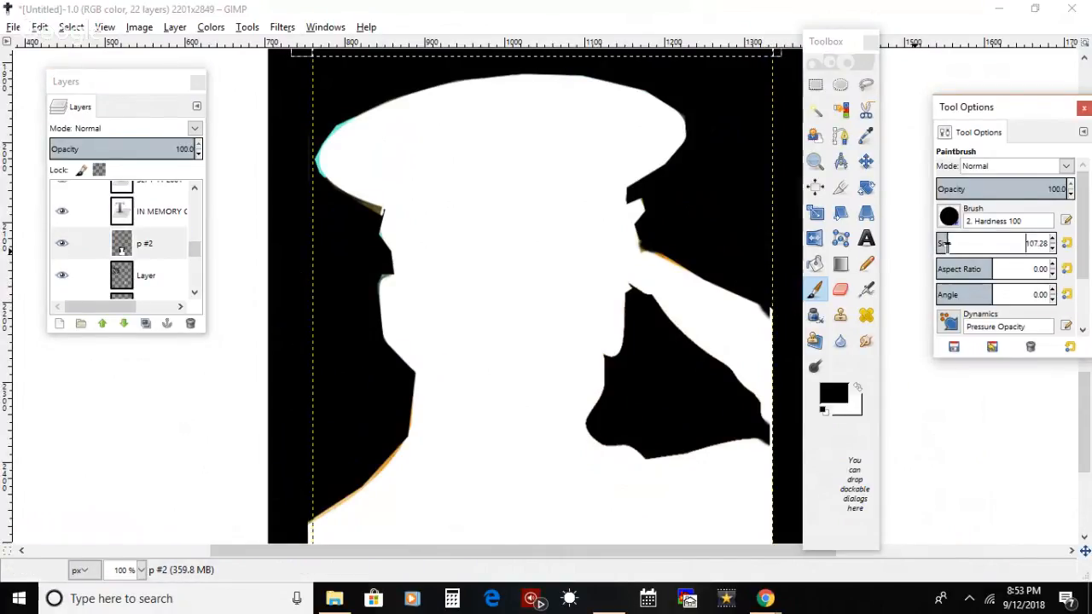
click(71, 27)
click(81, 65)
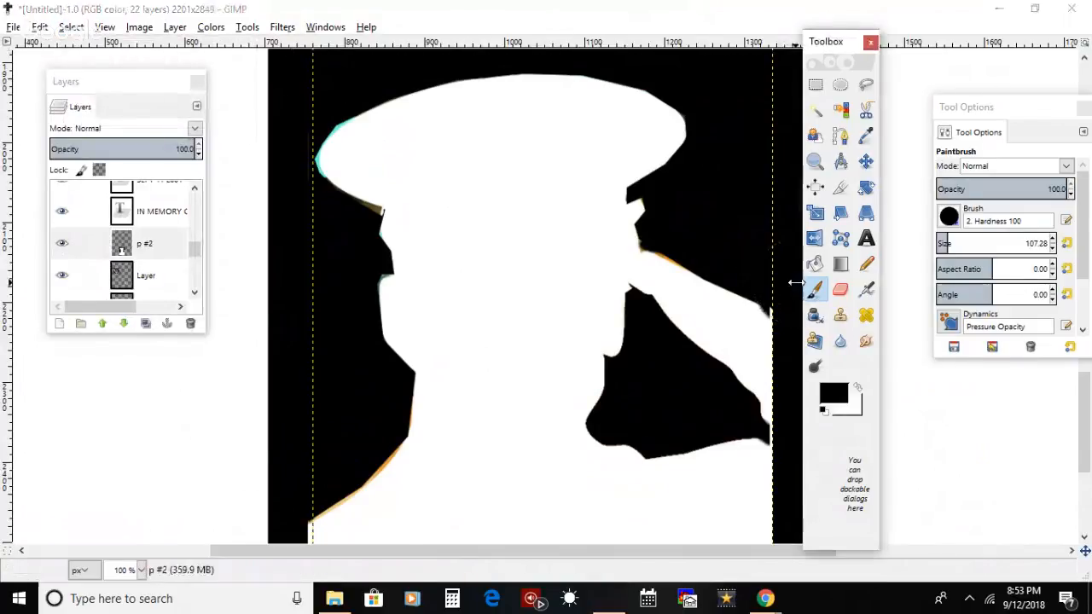
click(164, 245)
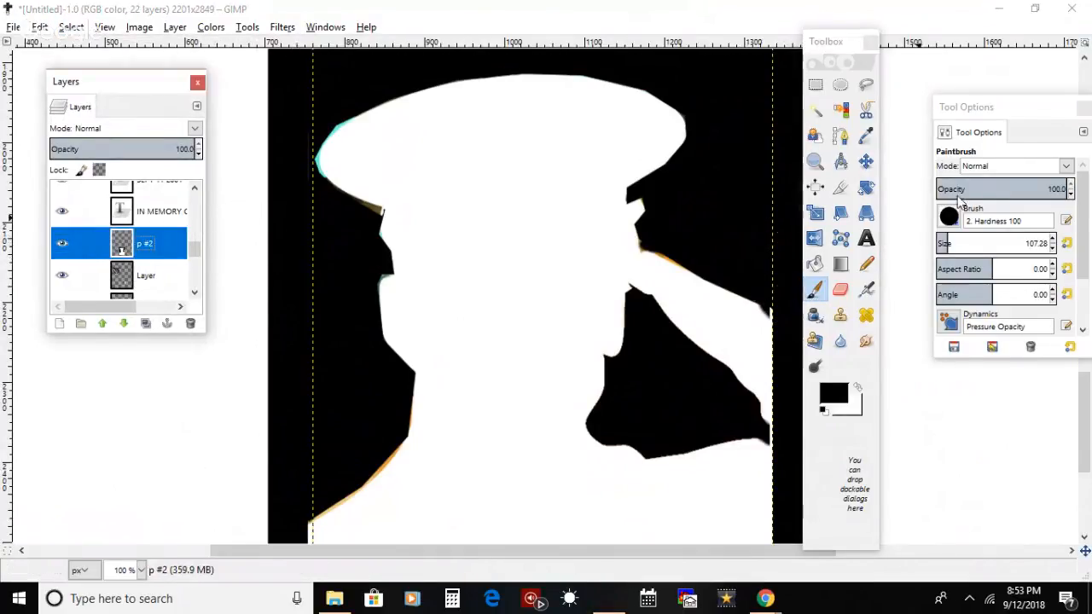
drag(945, 241, 941, 243)
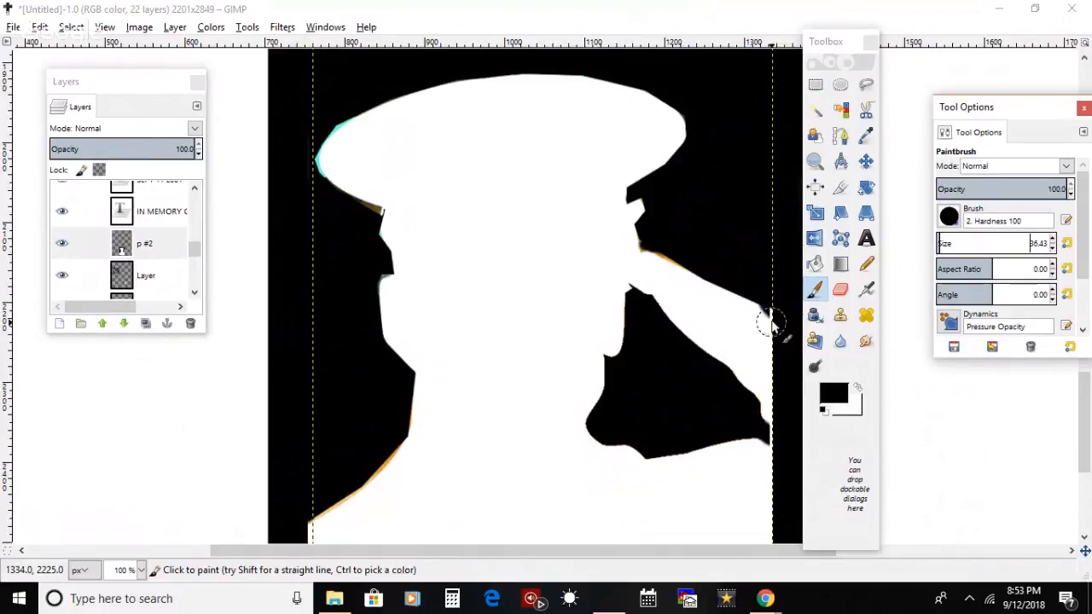
drag(774, 301, 787, 315)
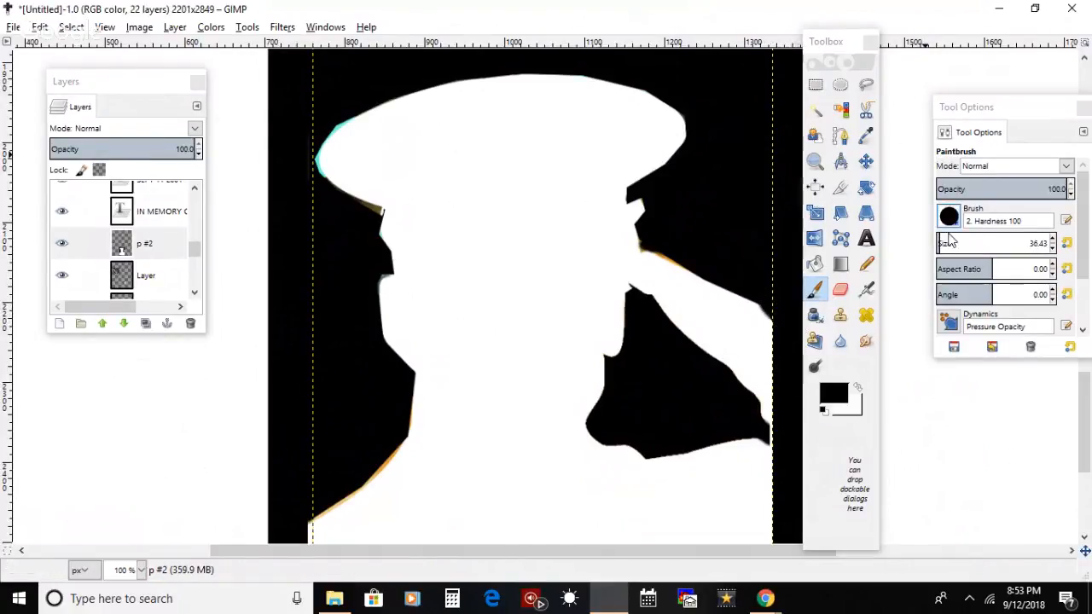
Step: Paint black over the saluting arm's lower outer edge on layer p #2 with a 22.26 px brush
drag(938, 243, 928, 257)
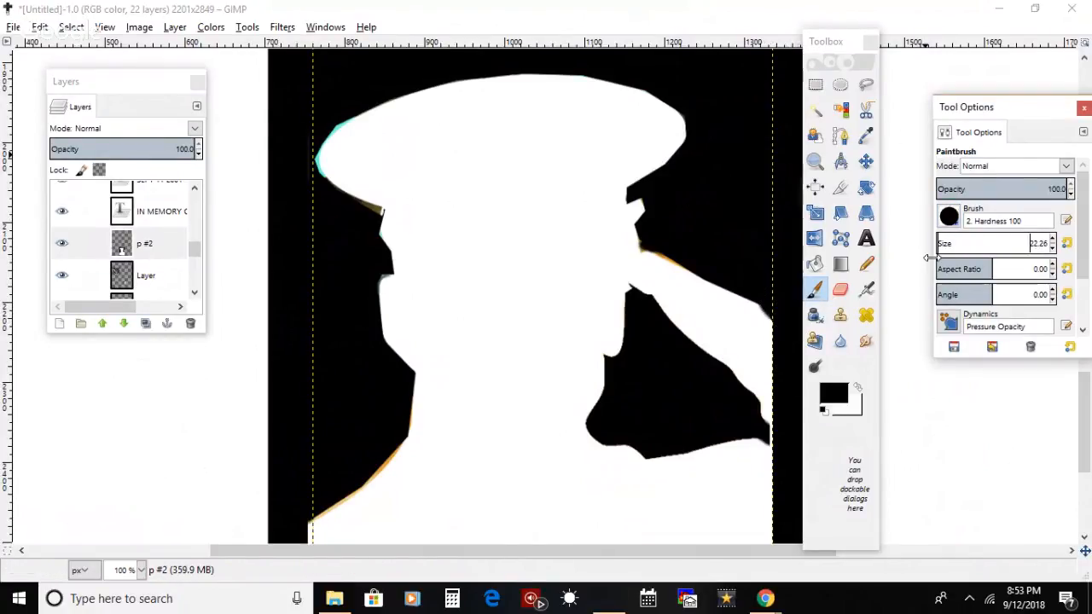
click(779, 442)
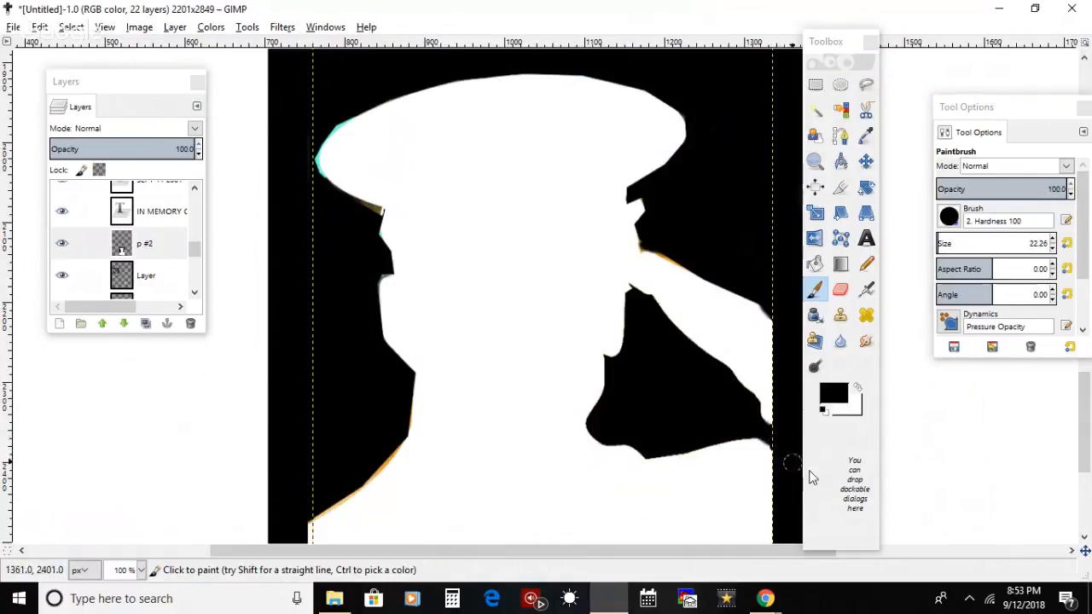
Step: Select a rectangular strip along the left frame beside the figure's torso and try painting it black on the bottom salutecross.jpg layer
drag(1085, 432, 1085, 537)
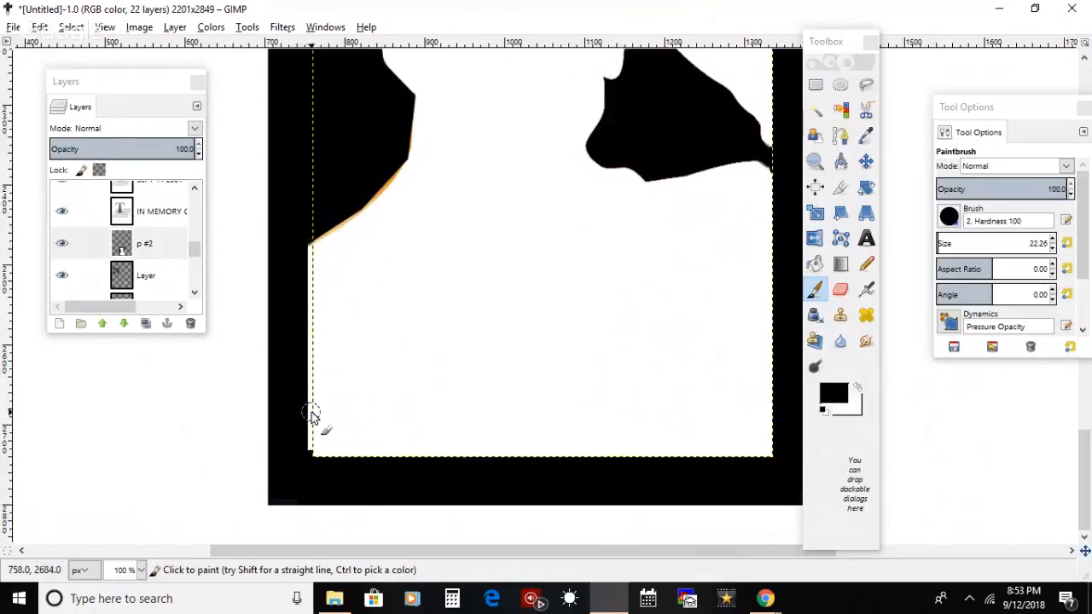
drag(195, 252, 191, 288)
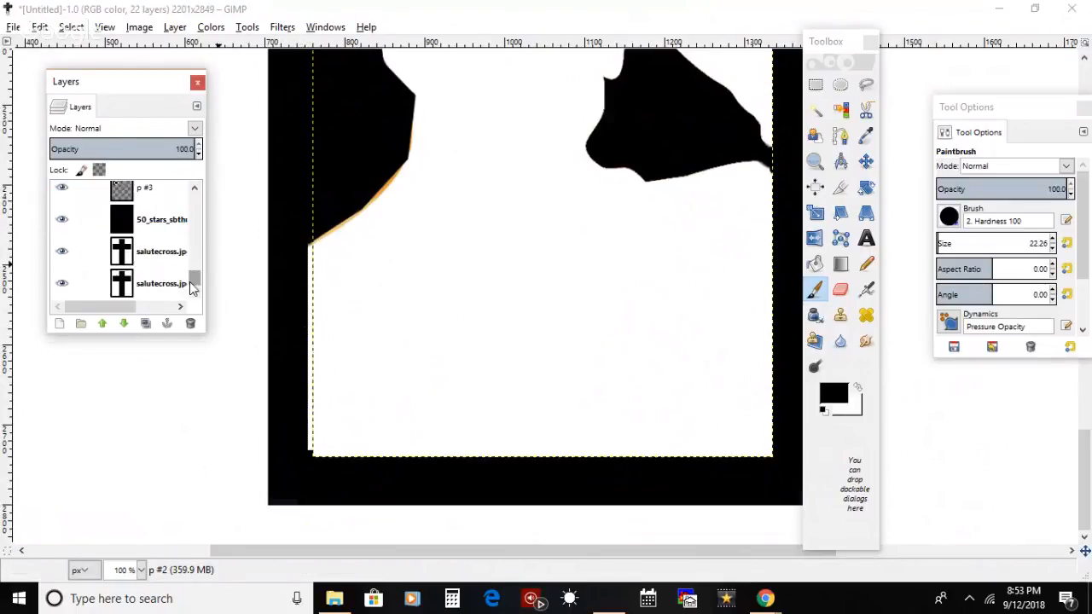
click(173, 288)
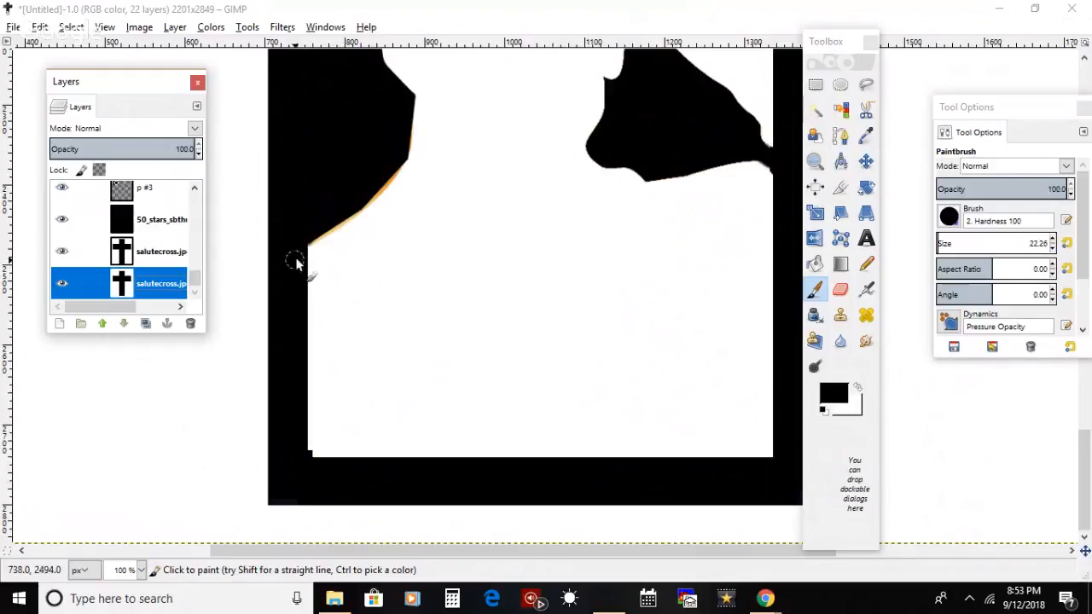
click(815, 84)
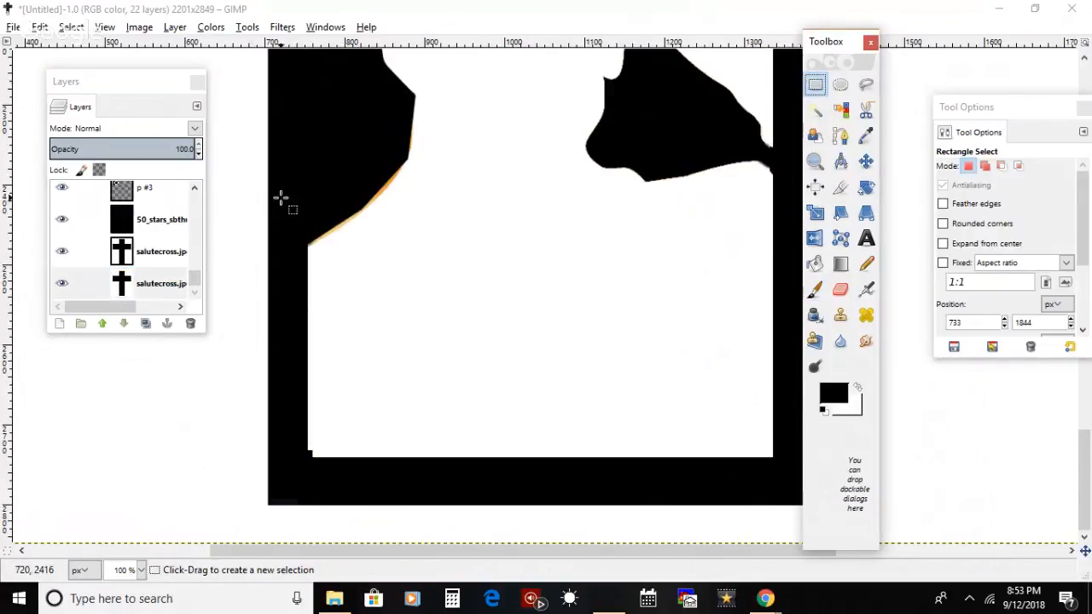
drag(268, 189, 310, 488)
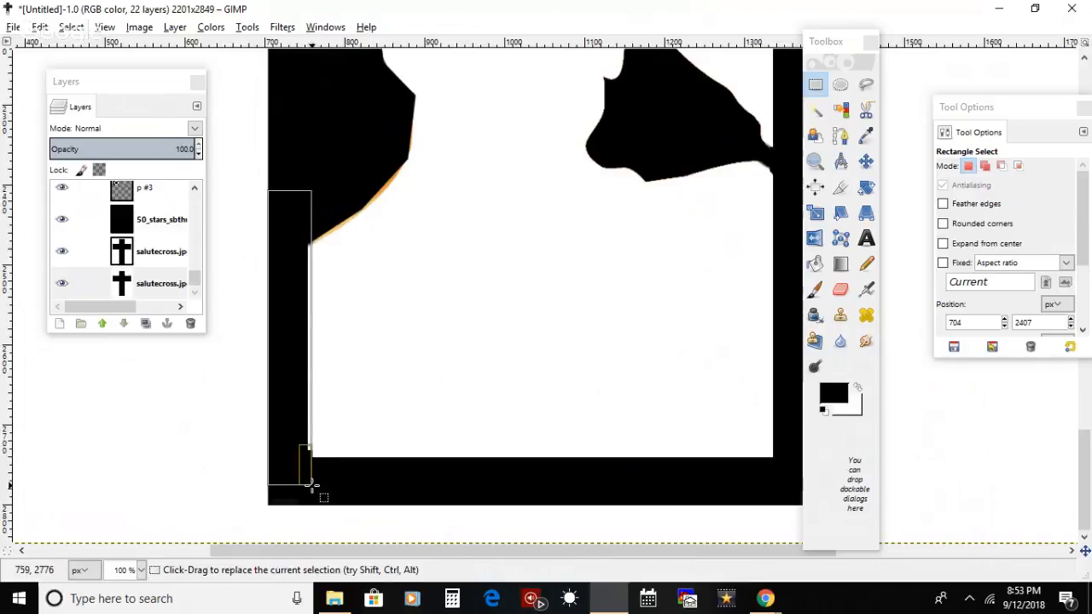
click(810, 299)
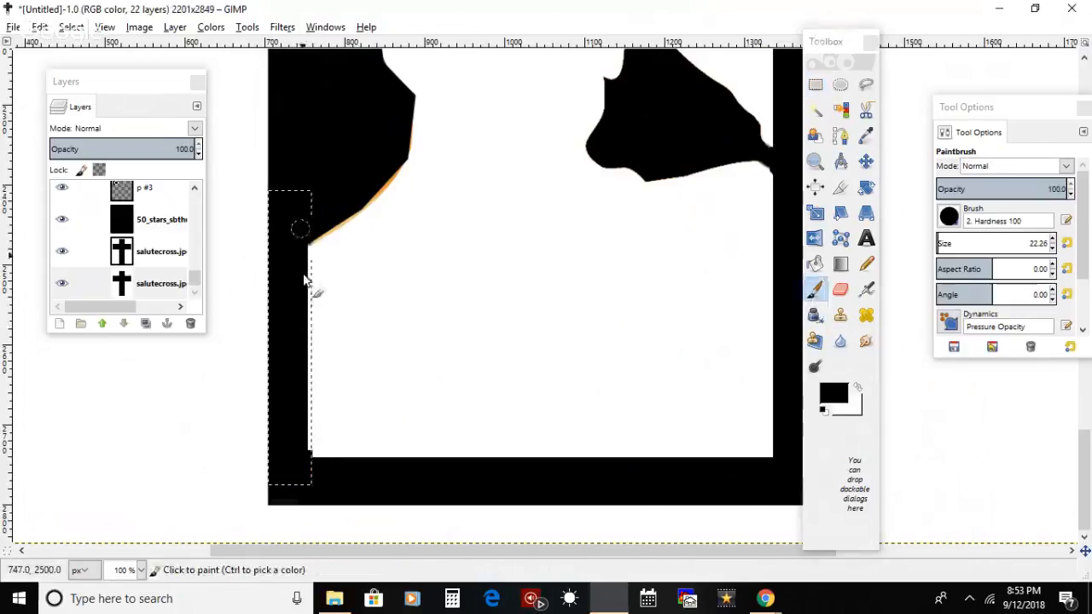
drag(306, 275, 305, 232)
Step: Add a new transparent layer above the top 50_stars_sbthumb layer
click(171, 192)
scroll(196, 271, up, 2)
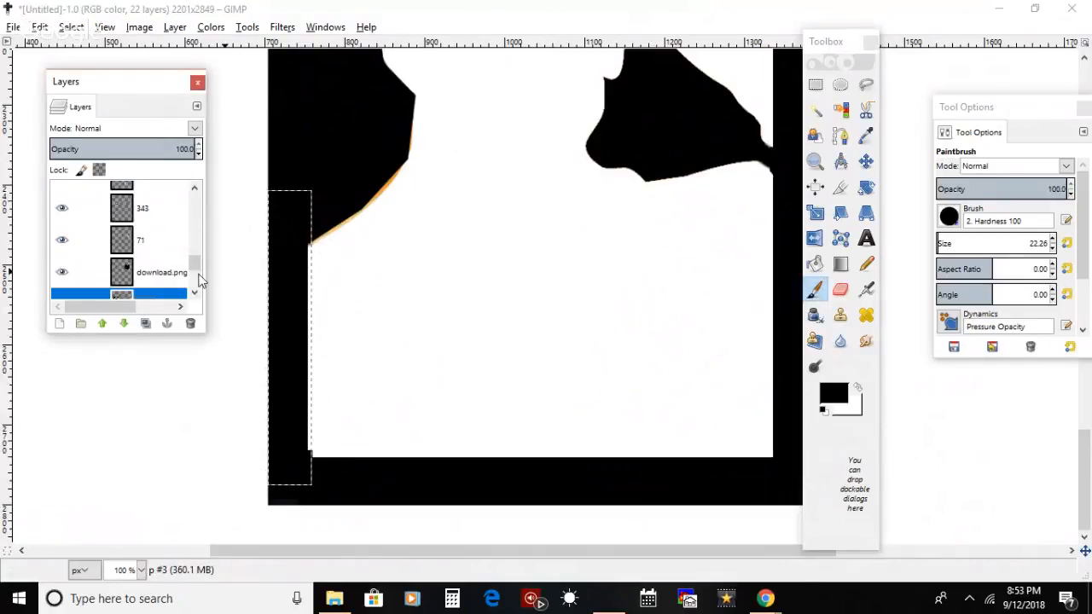
drag(198, 269, 196, 248)
click(171, 262)
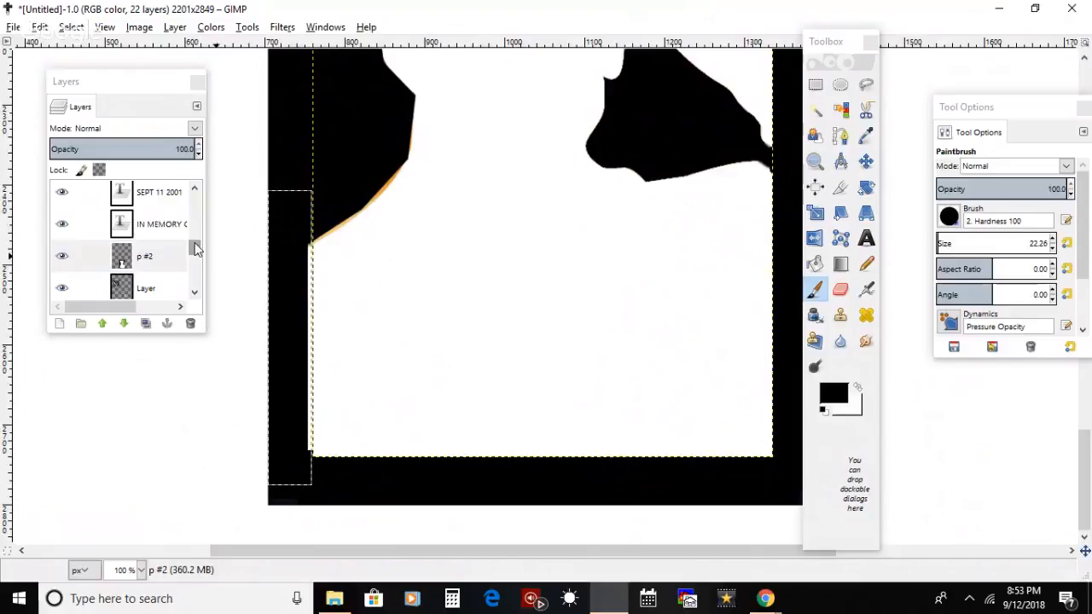
drag(196, 252, 188, 207)
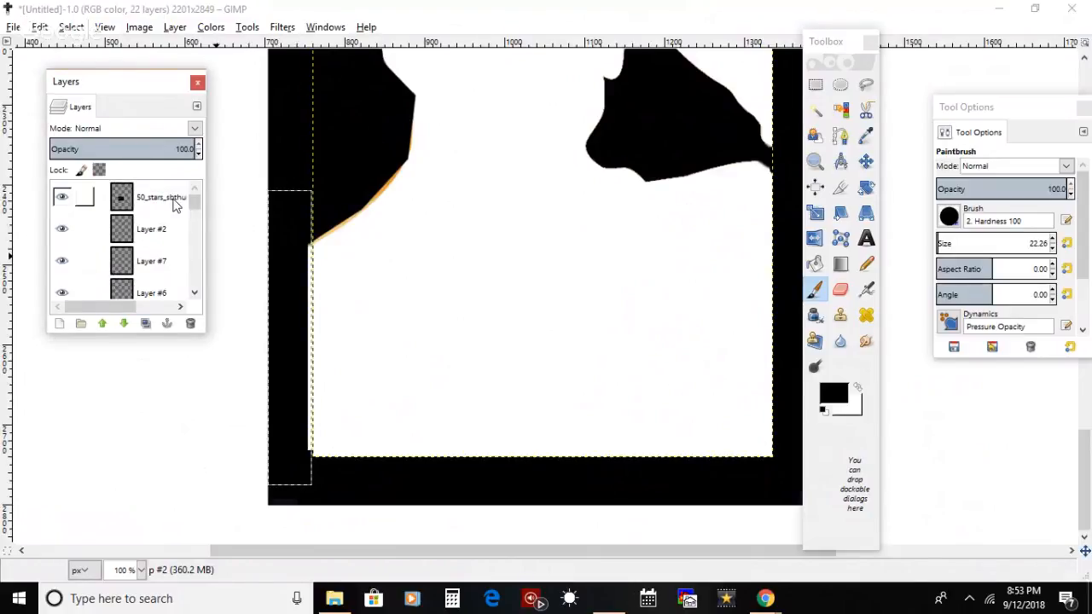
click(173, 205)
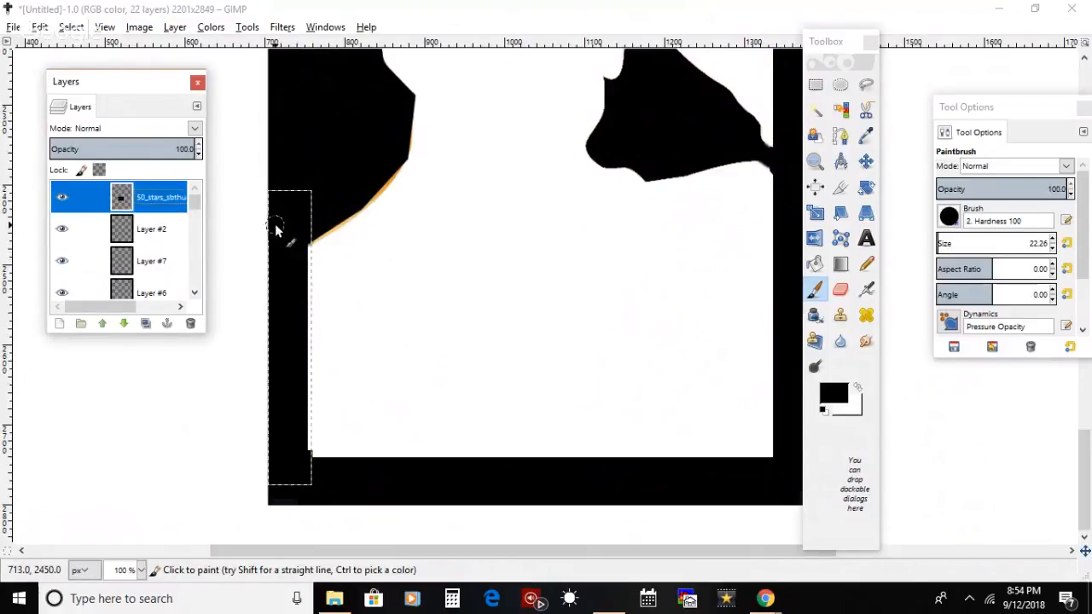
click(56, 324)
click(127, 449)
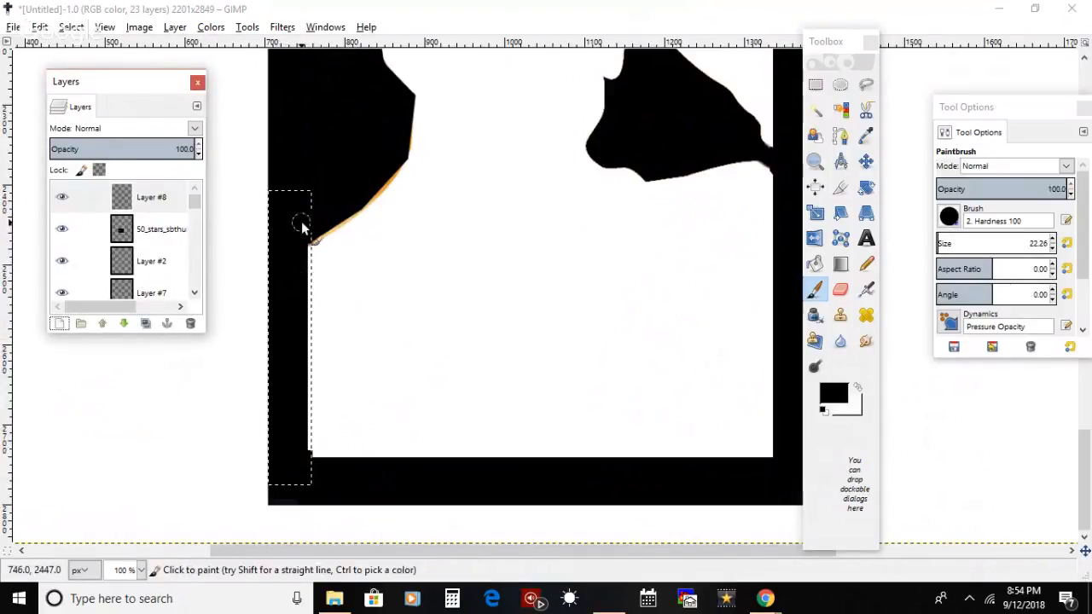
Step: Paint the selected strip beside the torso black on the new layer and clear the selection
mouse_move(302, 223)
mouse_down()
mouse_move(319, 463)
mouse_move(314, 341)
mouse_up()
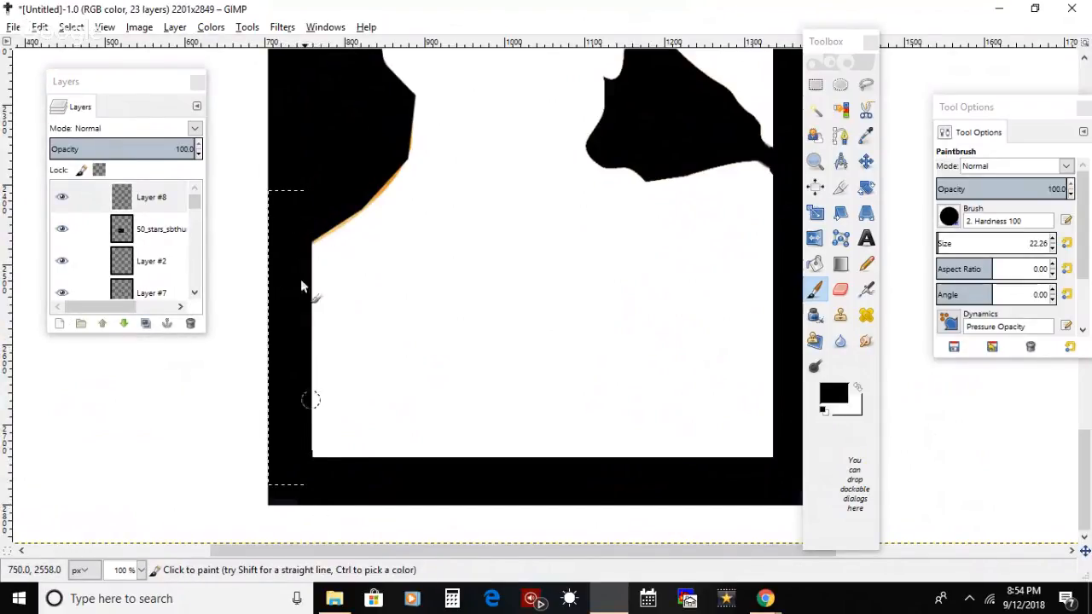
click(73, 27)
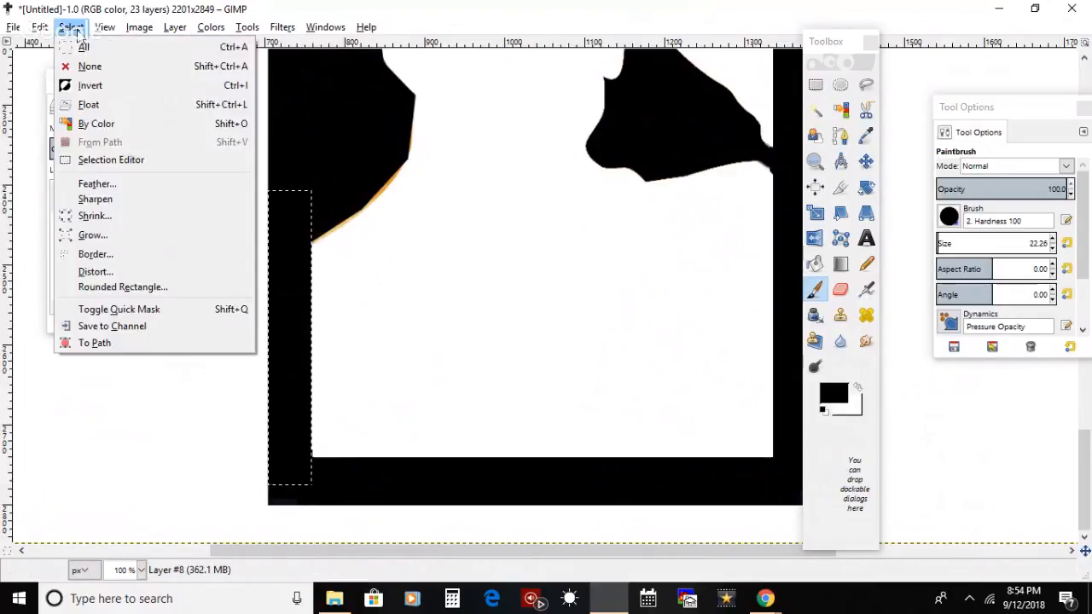
click(88, 66)
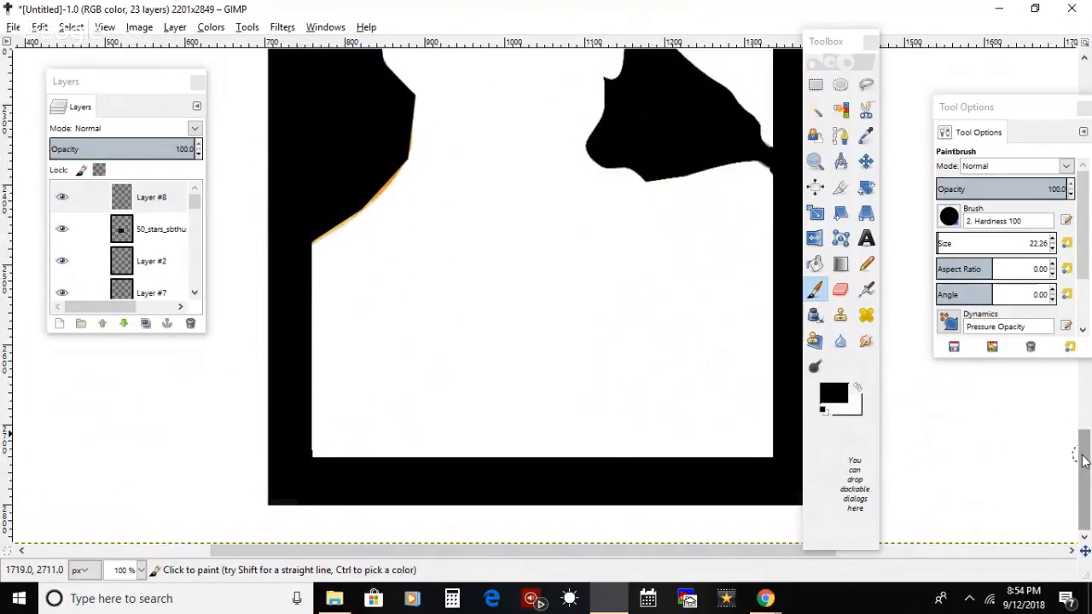
Step: Try a Bucket Fill with the Wood pattern on the new top layer and undo it
drag(1083, 461, 1090, 91)
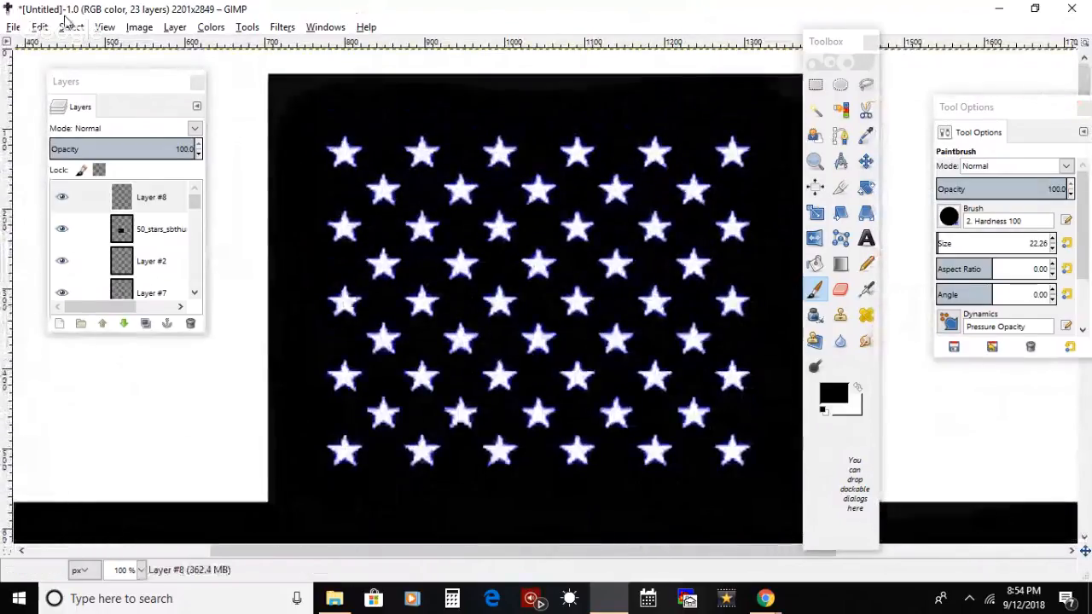
click(105, 26)
mouse_move(247, 82)
click(350, 129)
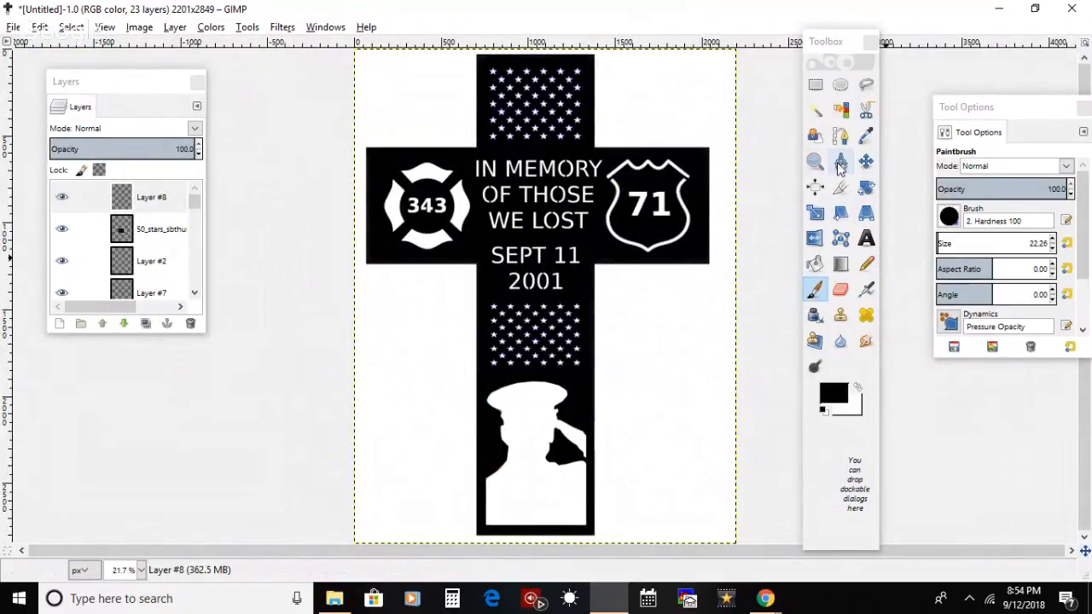
click(814, 264)
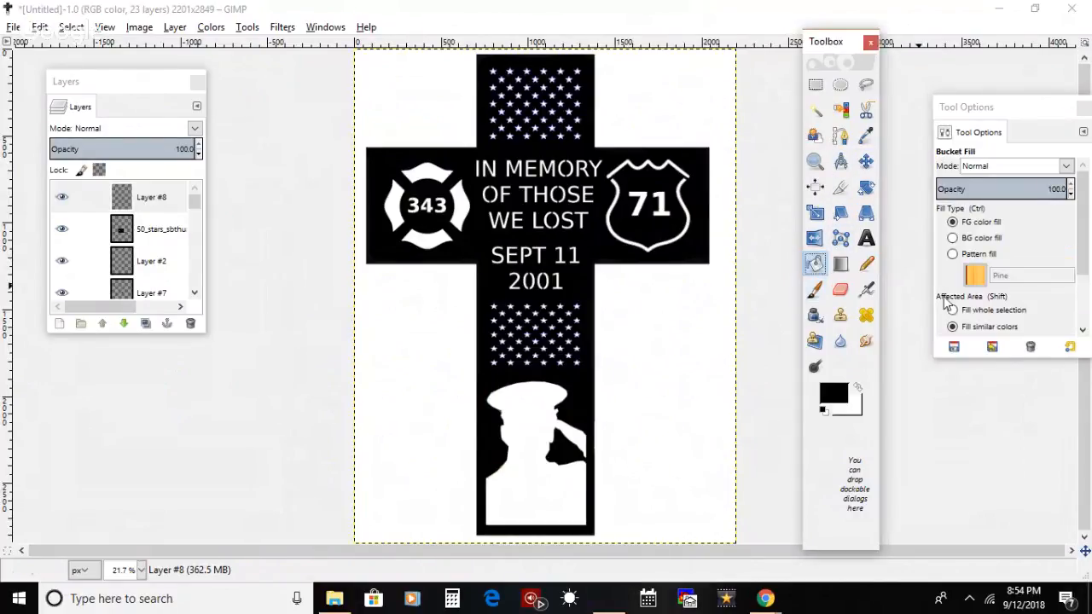
click(952, 255)
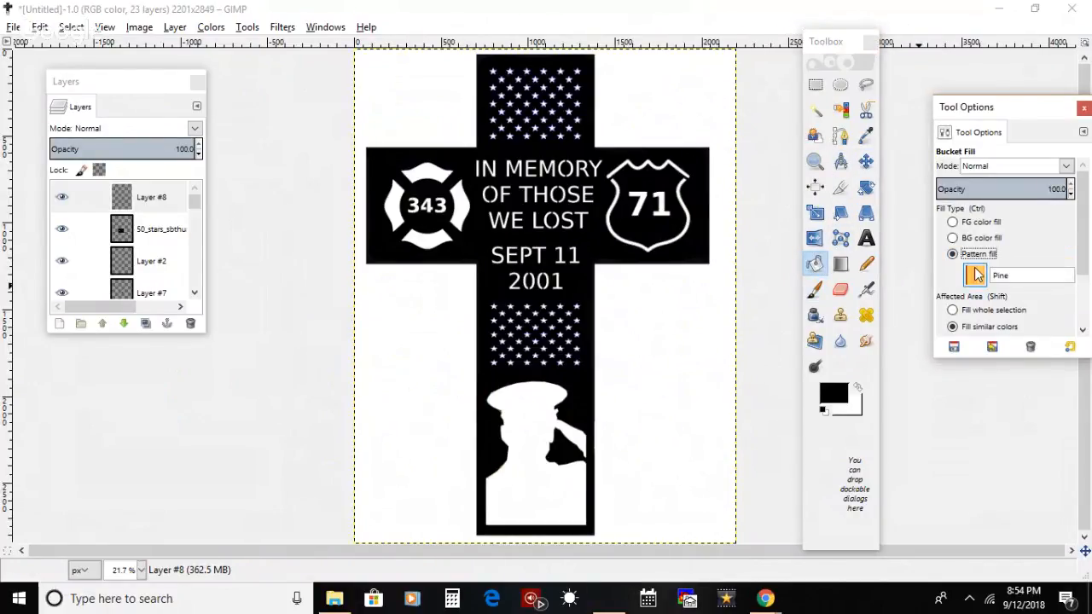
click(975, 273)
click(872, 496)
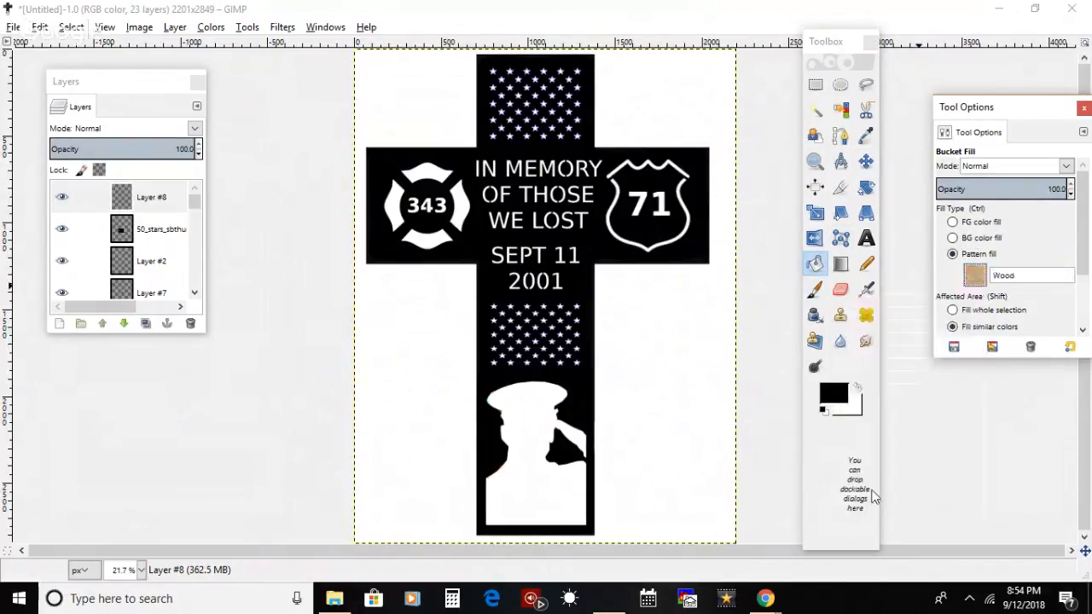
click(598, 259)
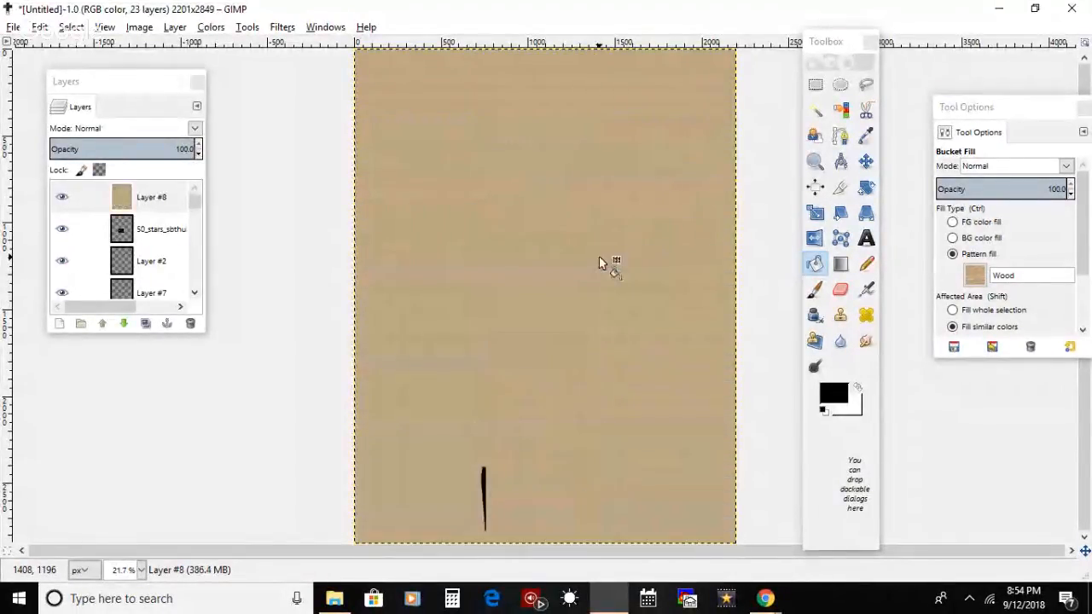
key(ctrl+z)
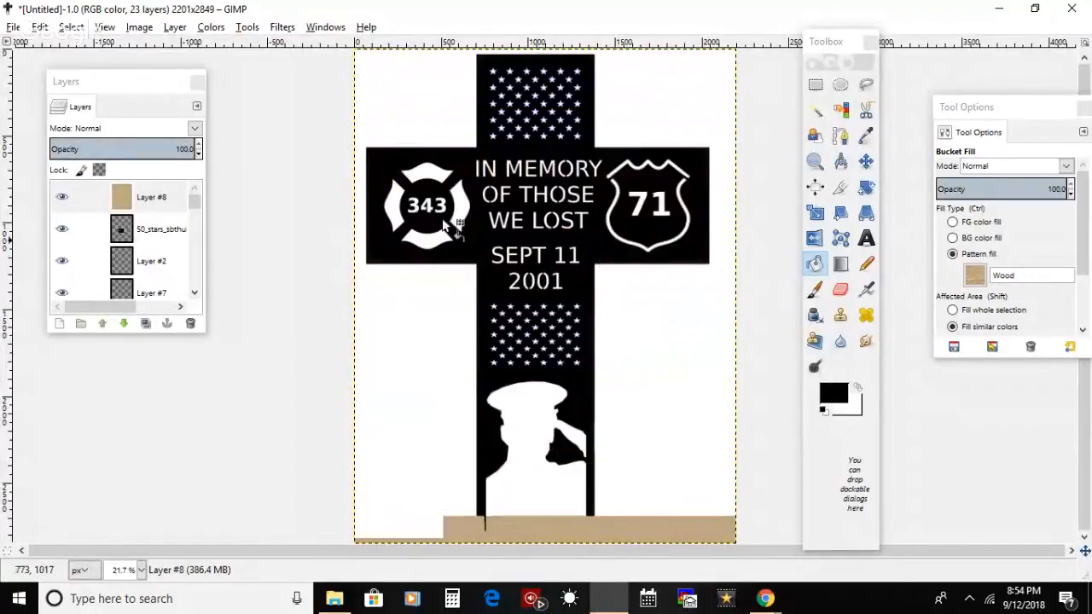
Step: Flatten the image, try filling the black cross with the Wood pattern and undo that fill
click(174, 27)
mouse_move(139, 28)
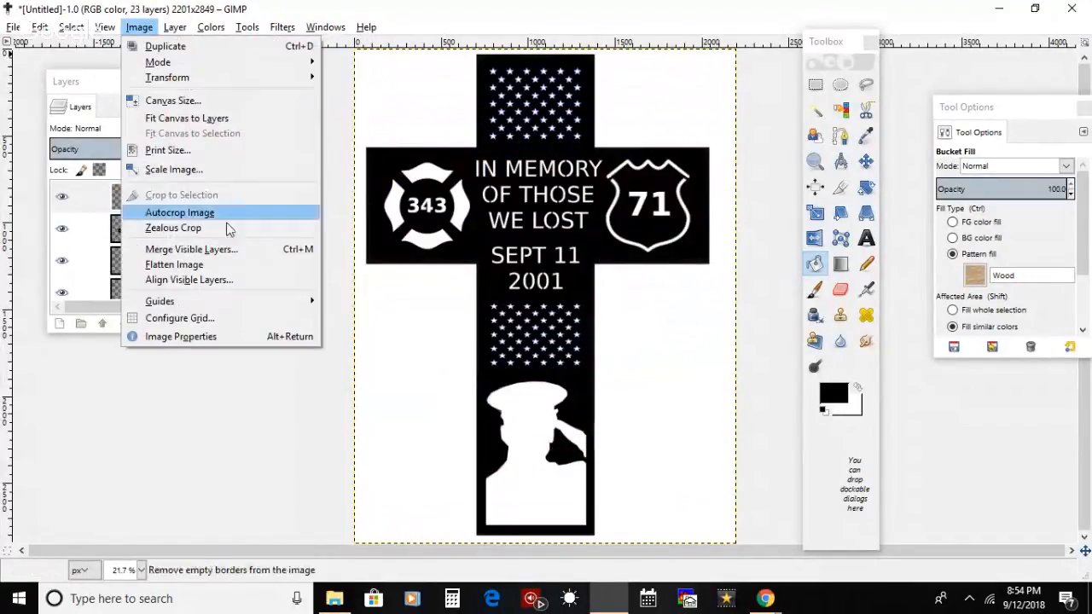
click(227, 266)
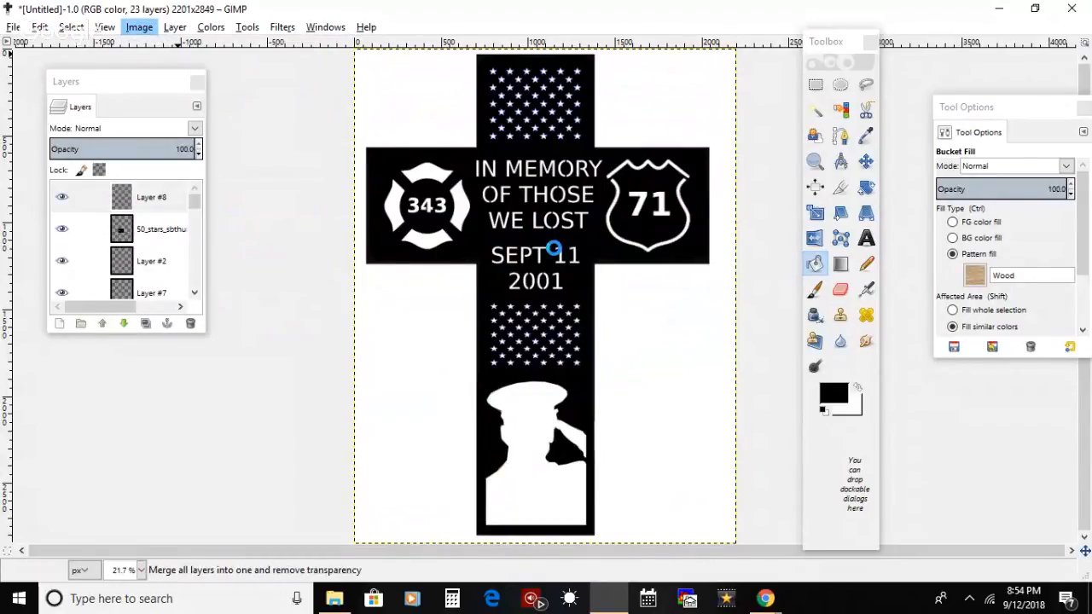
click(596, 243)
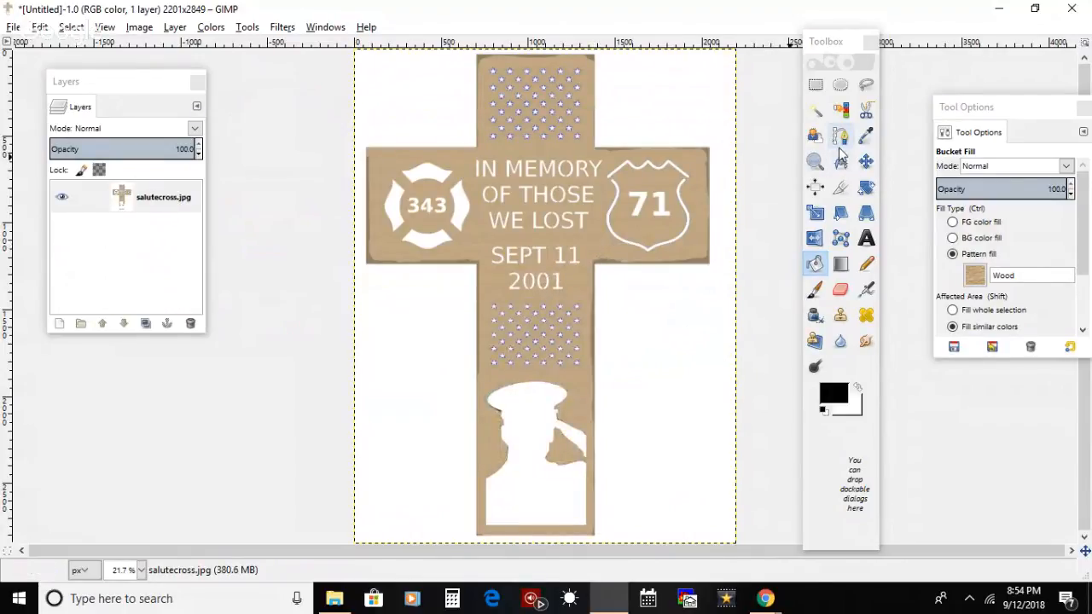
key(ctrl+z)
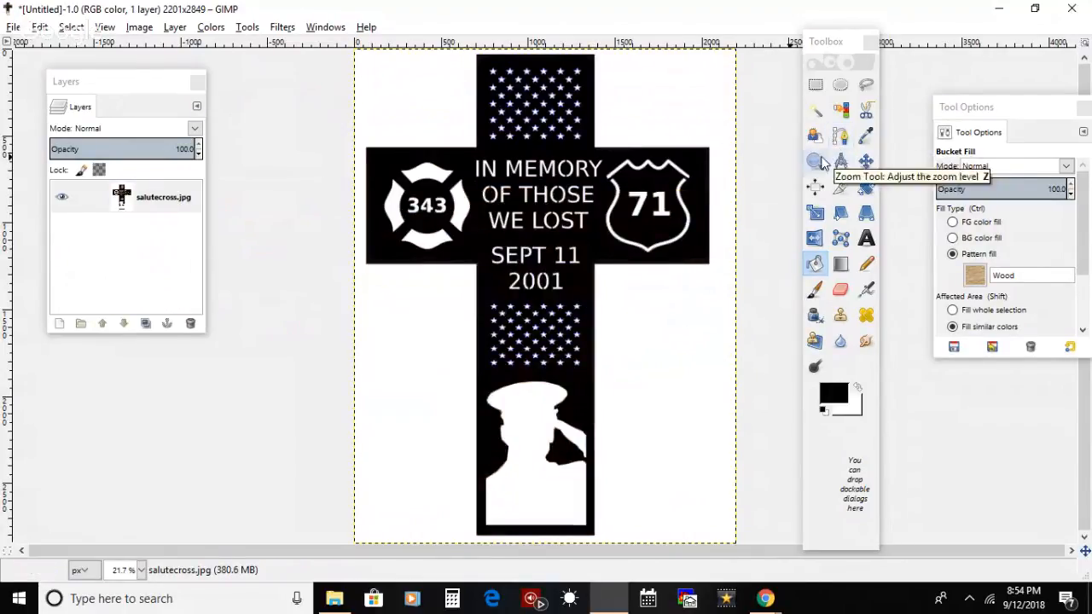
Step: Select a thin rectangular strip along the upper edge of the cross arm that holds the 71 badge
click(814, 163)
click(665, 195)
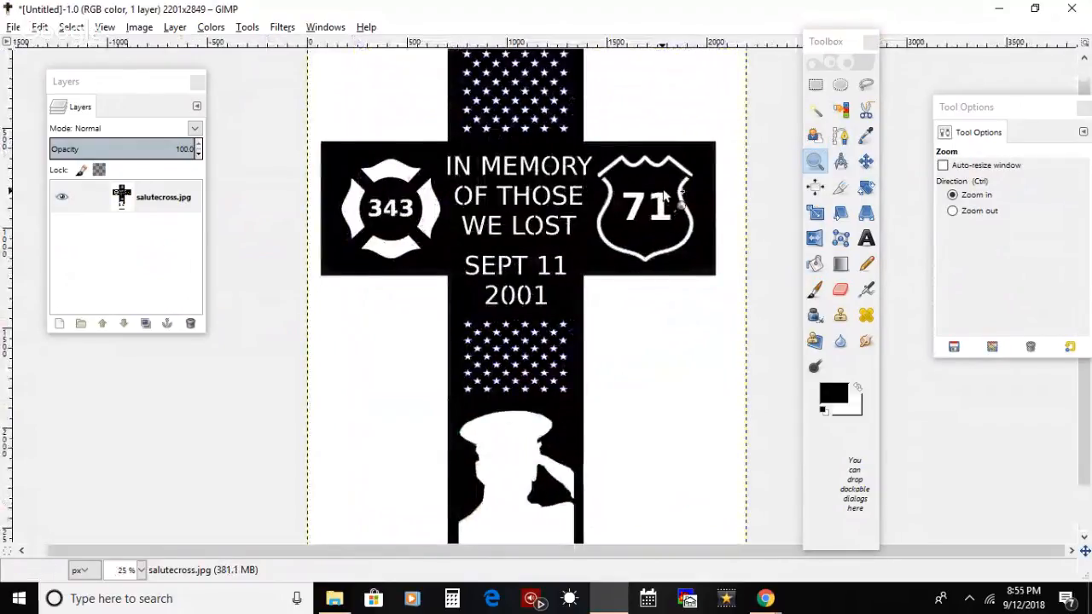
click(665, 194)
click(665, 194)
click(851, 50)
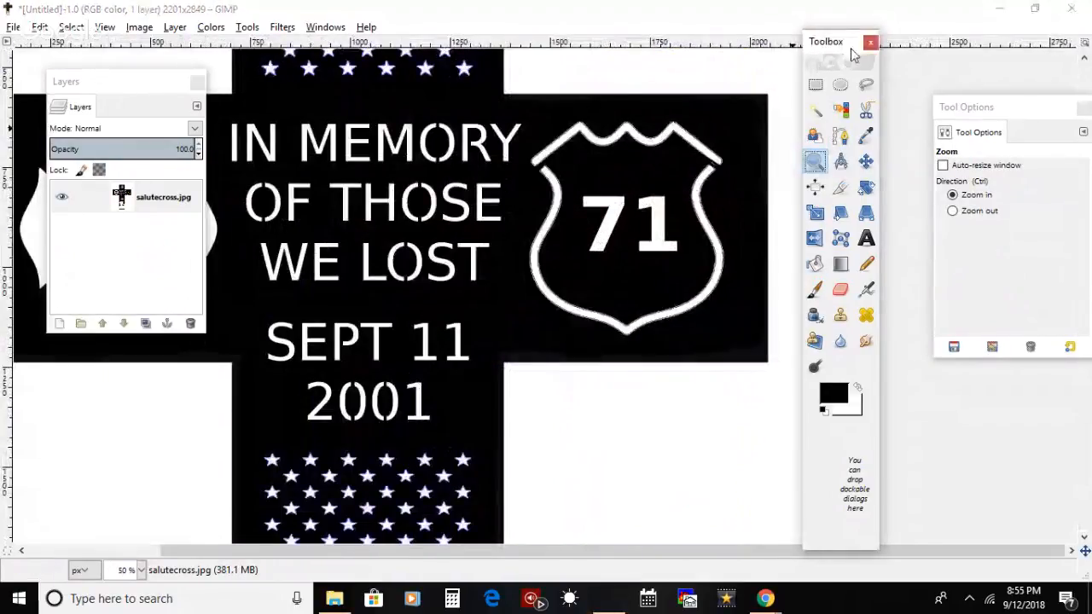
drag(819, 53, 900, 49)
click(895, 80)
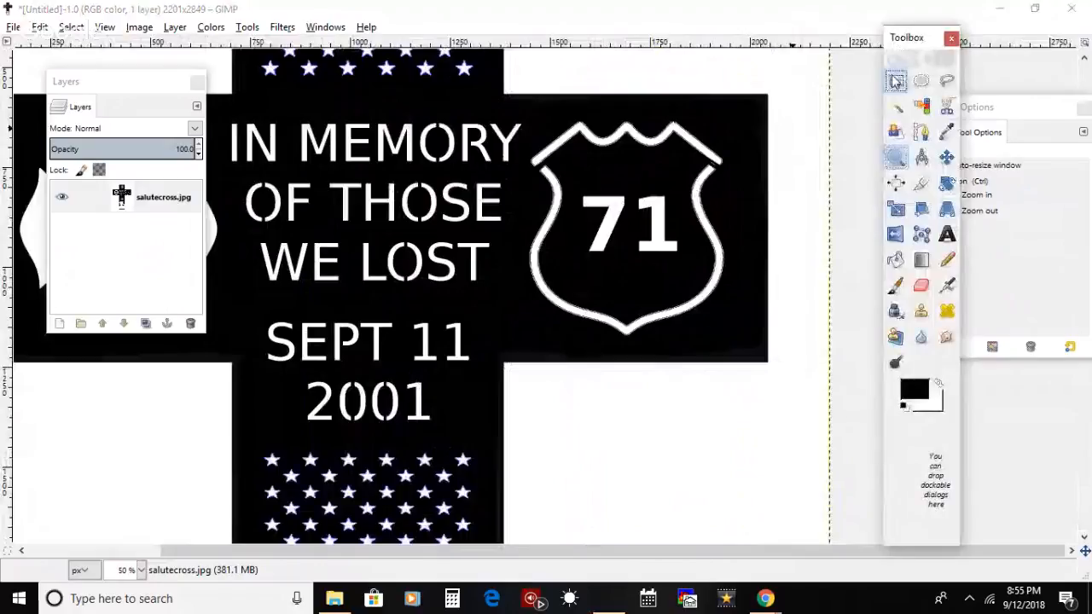
drag(495, 92, 769, 89)
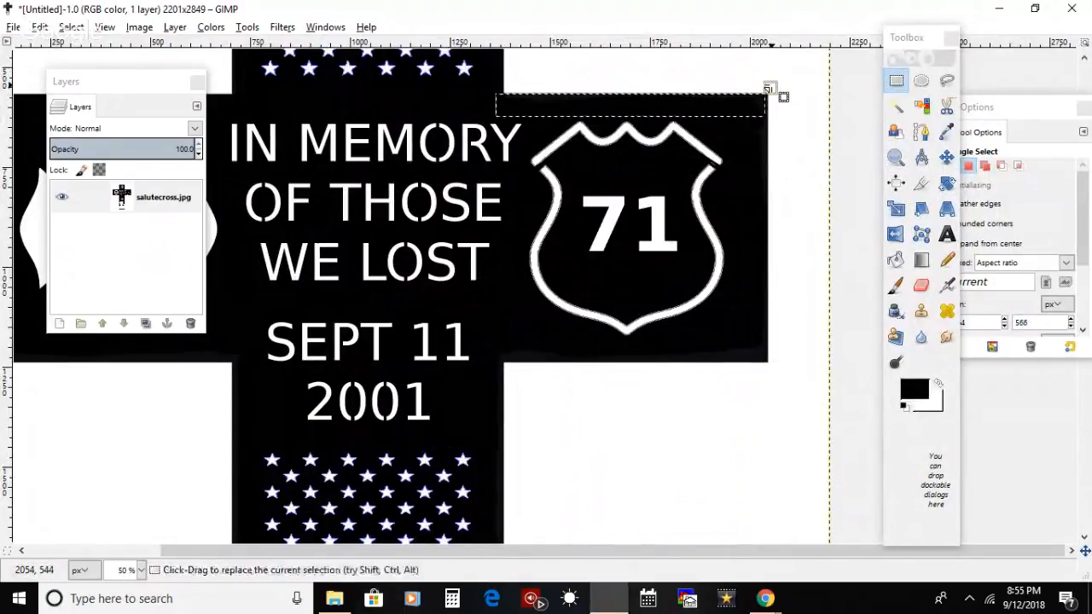
Step: Paint the selected strip above the 71 badge black with a 213.55 px brush and clear the selection
click(895, 285)
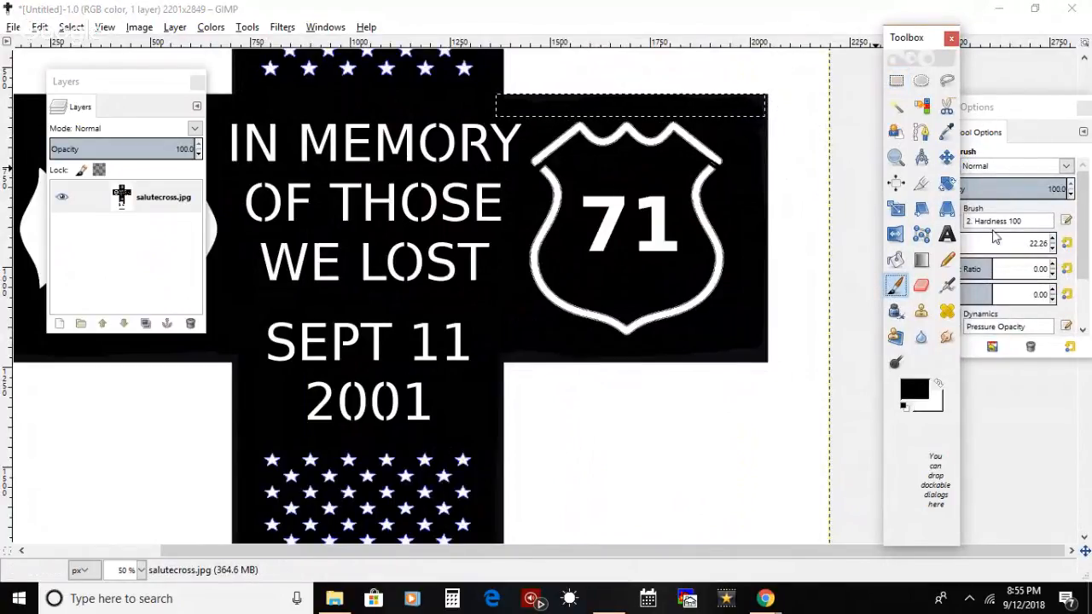
drag(1003, 106, 977, 108)
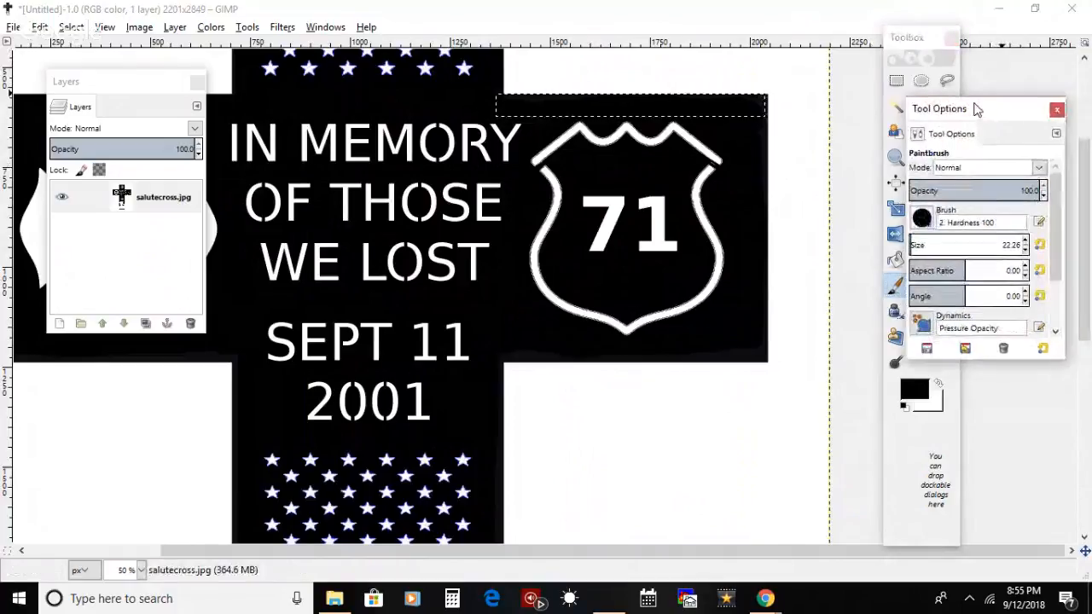
click(934, 245)
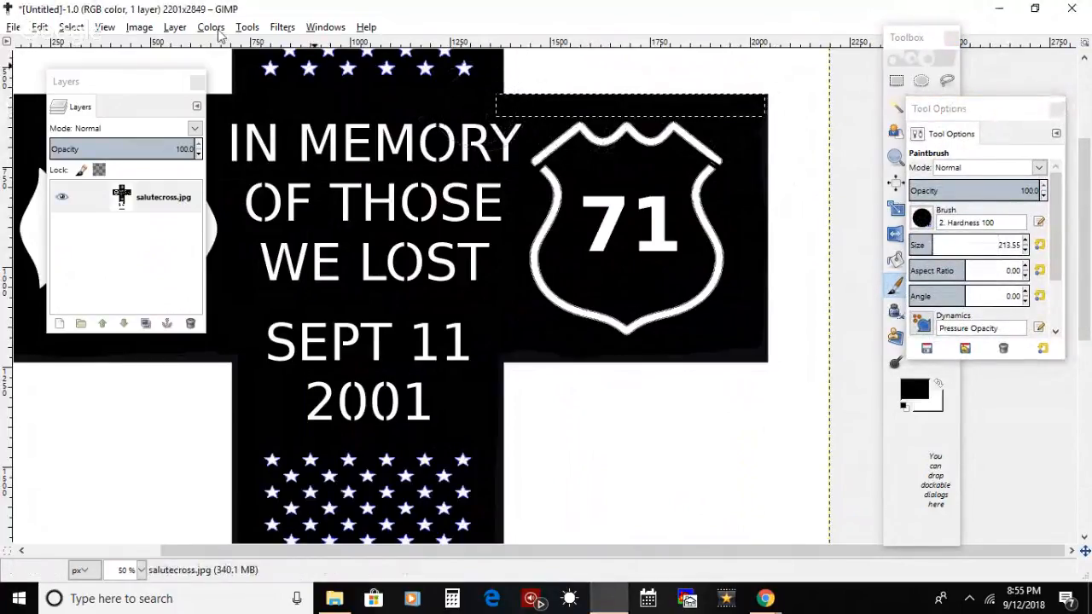
click(71, 26)
click(81, 65)
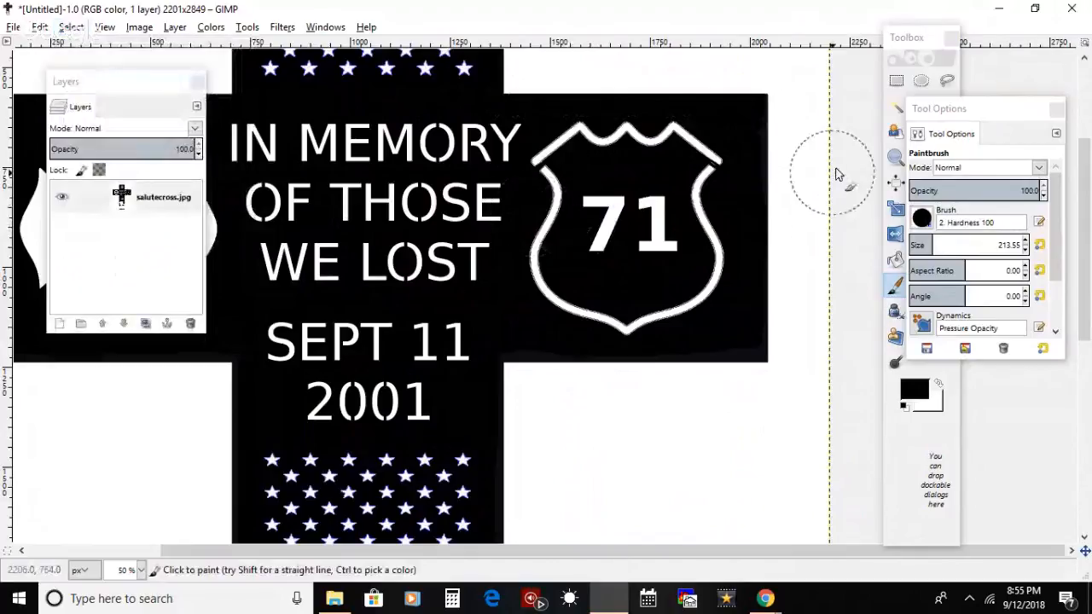
Step: Select a thin strip along the lower edge of the arm with the 71 badge, paint it black and clear the selection
click(895, 80)
drag(494, 345, 767, 364)
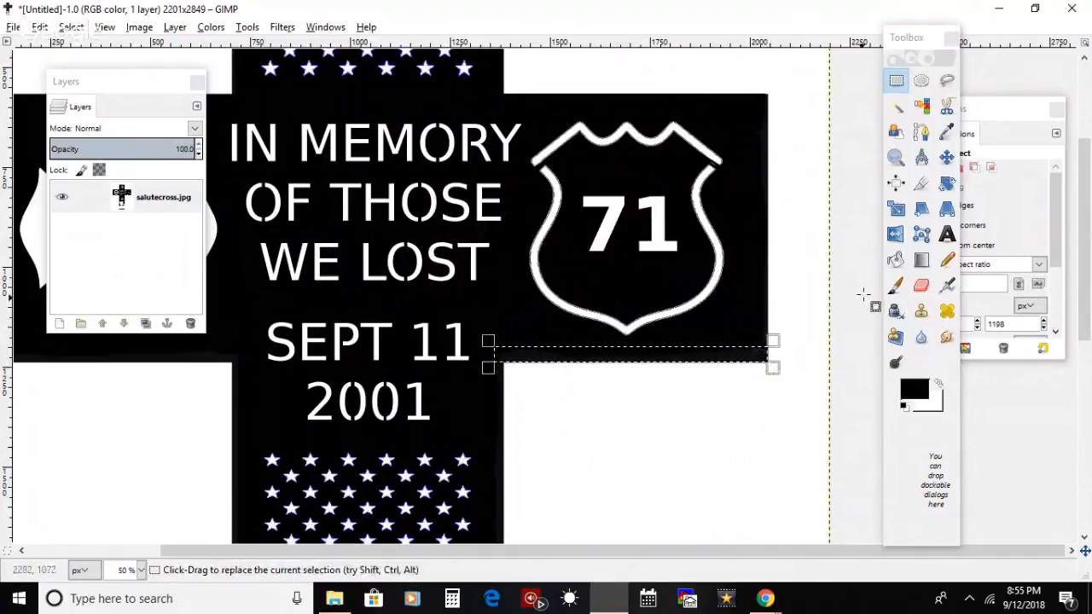
click(894, 286)
drag(536, 361, 770, 358)
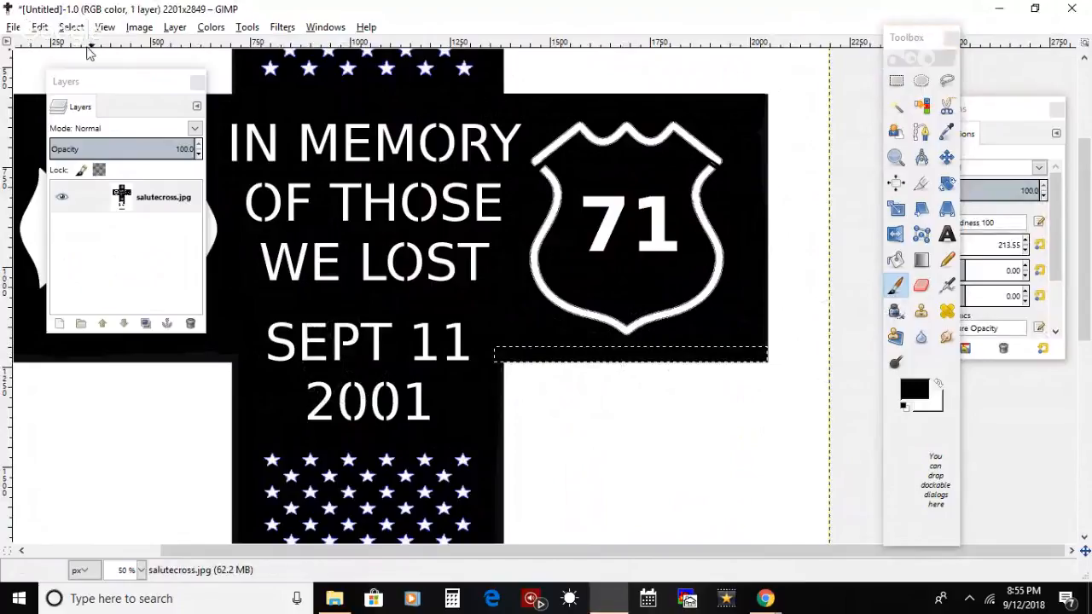
click(72, 27)
click(90, 66)
Step: Move the Layers dialog off the cross arm that holds the 343 badge
drag(716, 554, 618, 554)
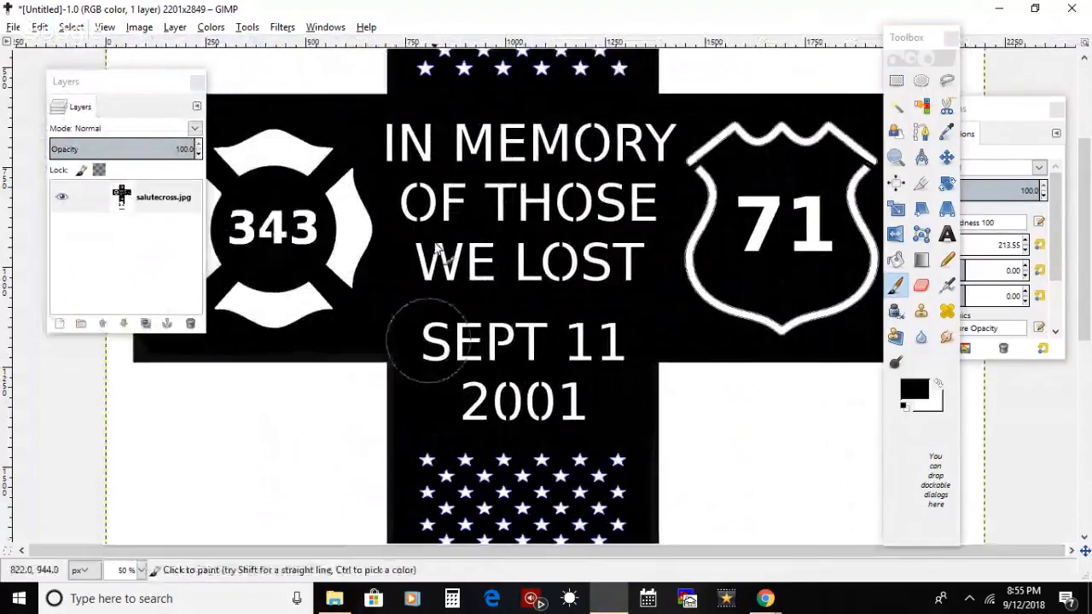
drag(139, 92, 728, 138)
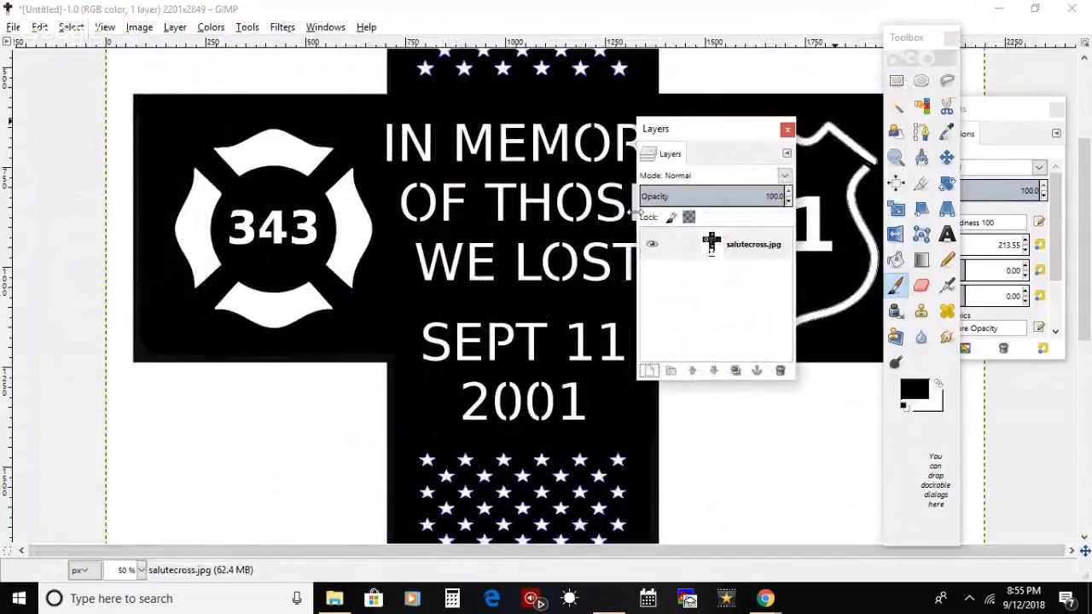
click(900, 80)
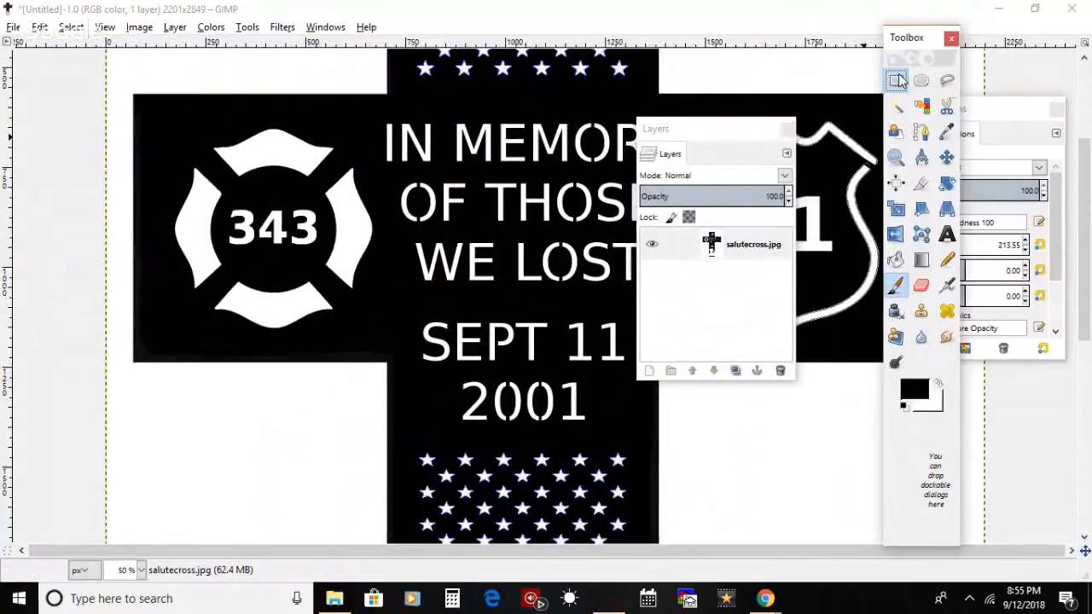
click(136, 339)
click(402, 369)
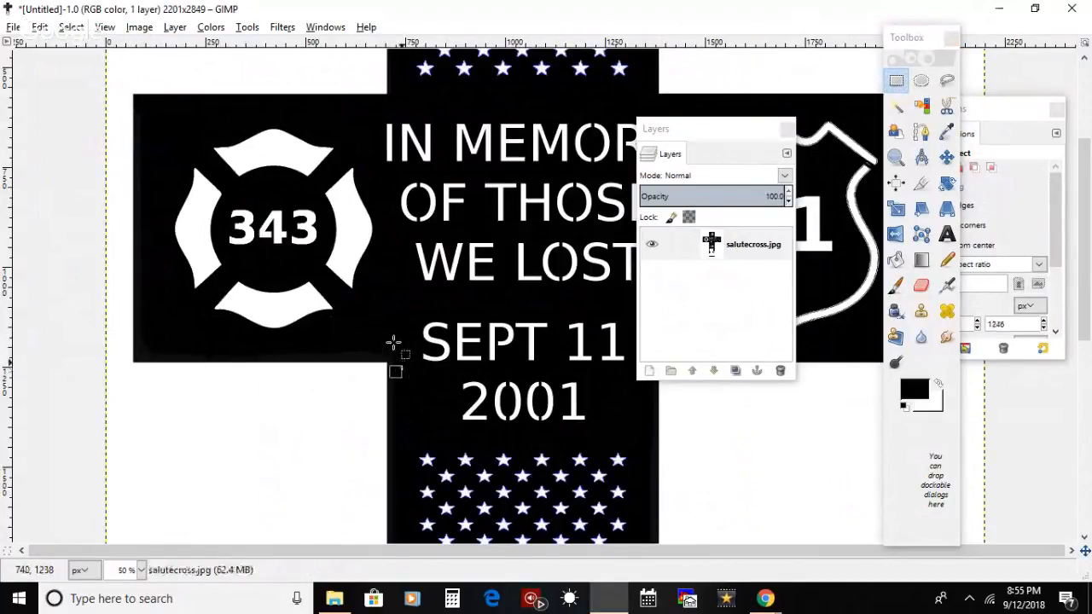
click(399, 344)
click(398, 338)
drag(398, 339, 133, 363)
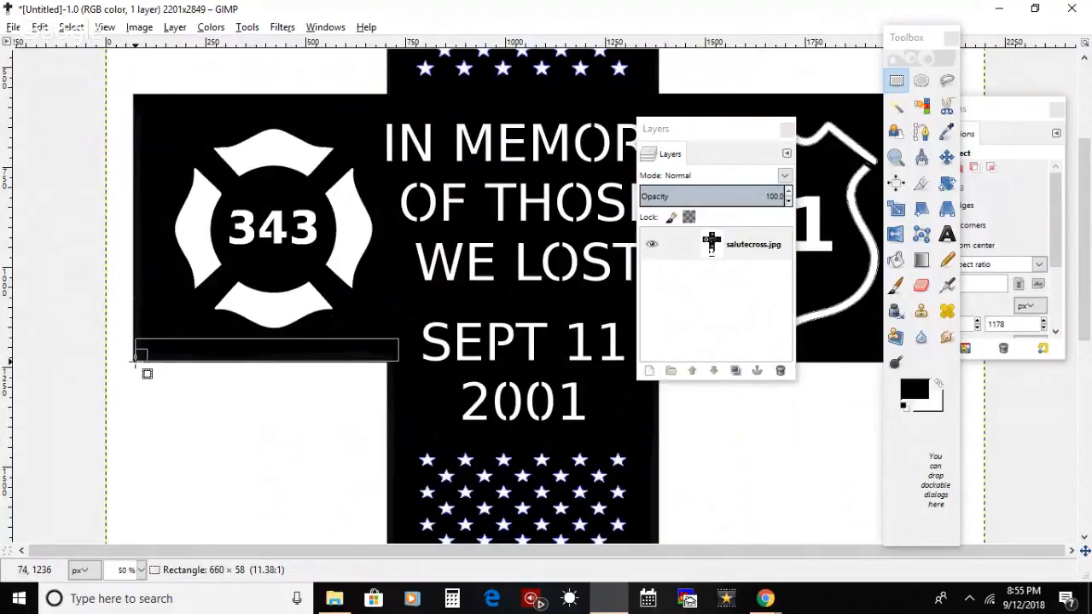
drag(133, 360, 133, 361)
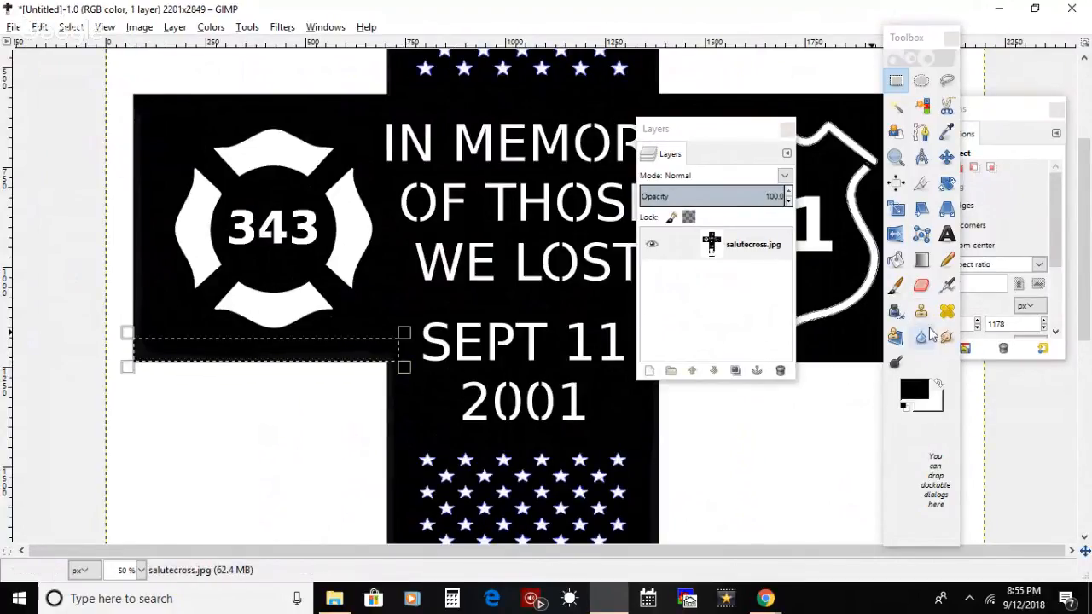
drag(363, 351, 382, 354)
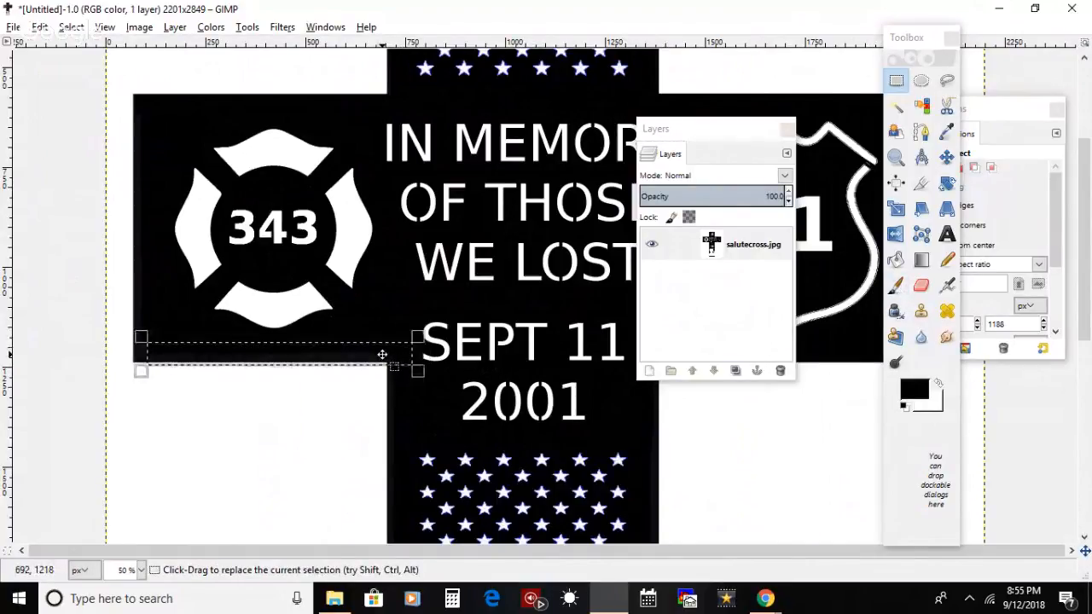
key(ctrl+z)
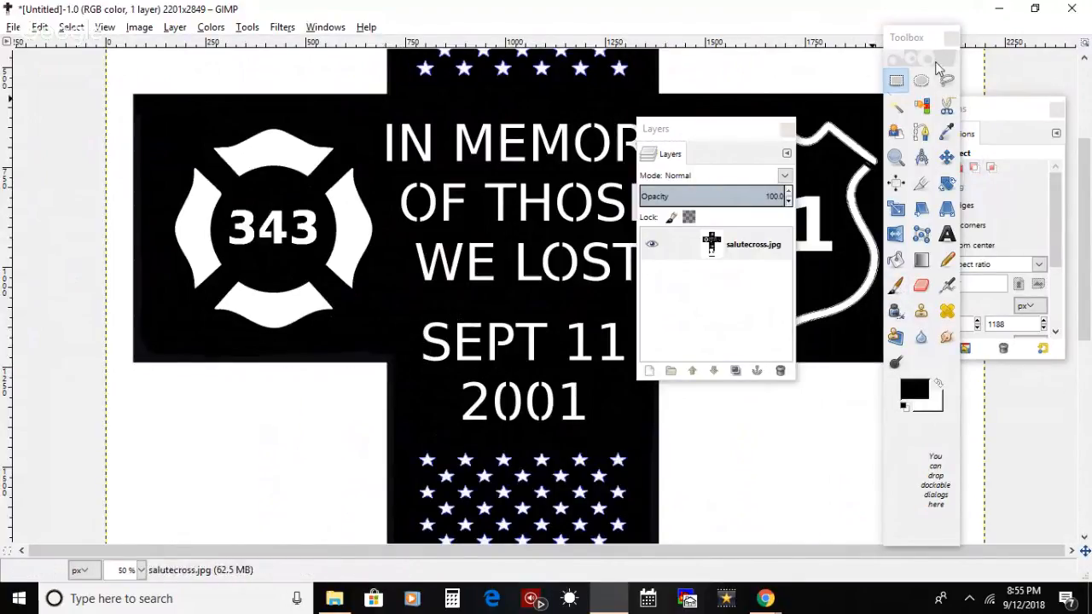
Step: Select a thin strip along the lower edge of the arm with the 343 badge, paint it black and clear the selection
click(895, 81)
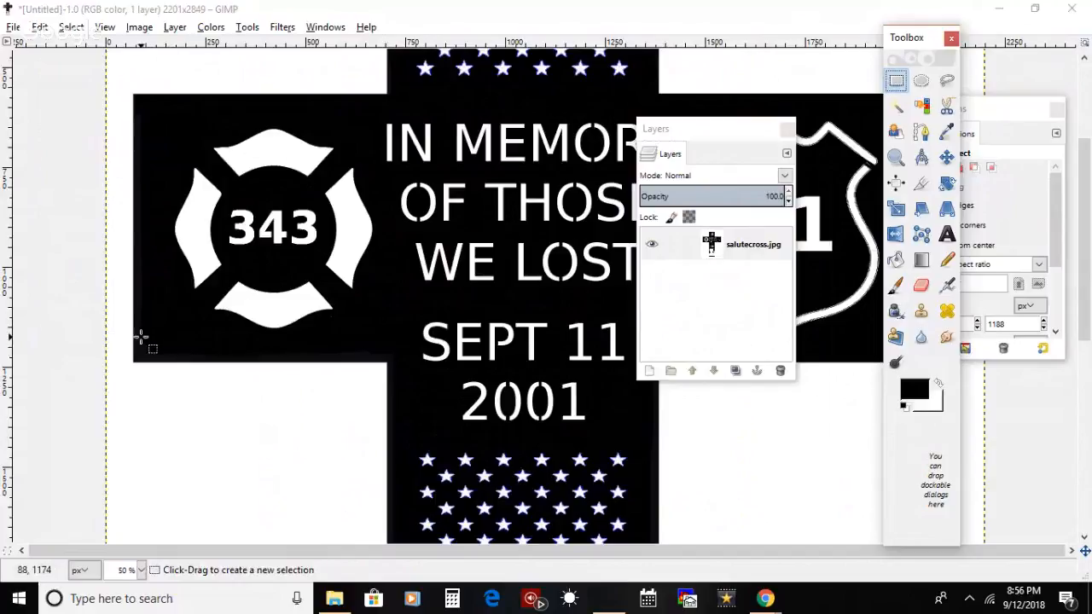
drag(135, 337, 411, 365)
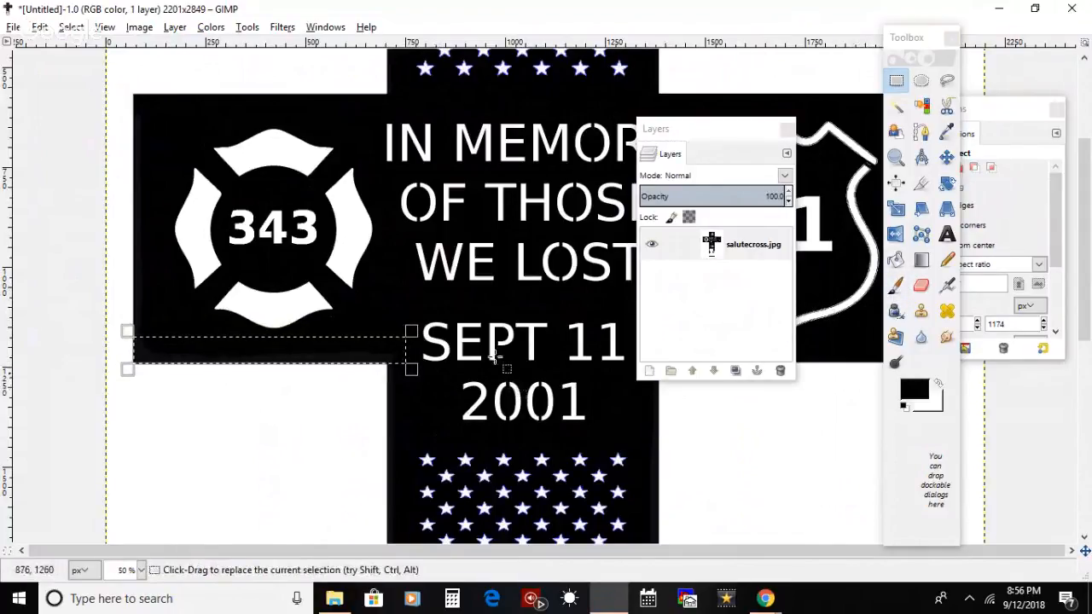
click(896, 289)
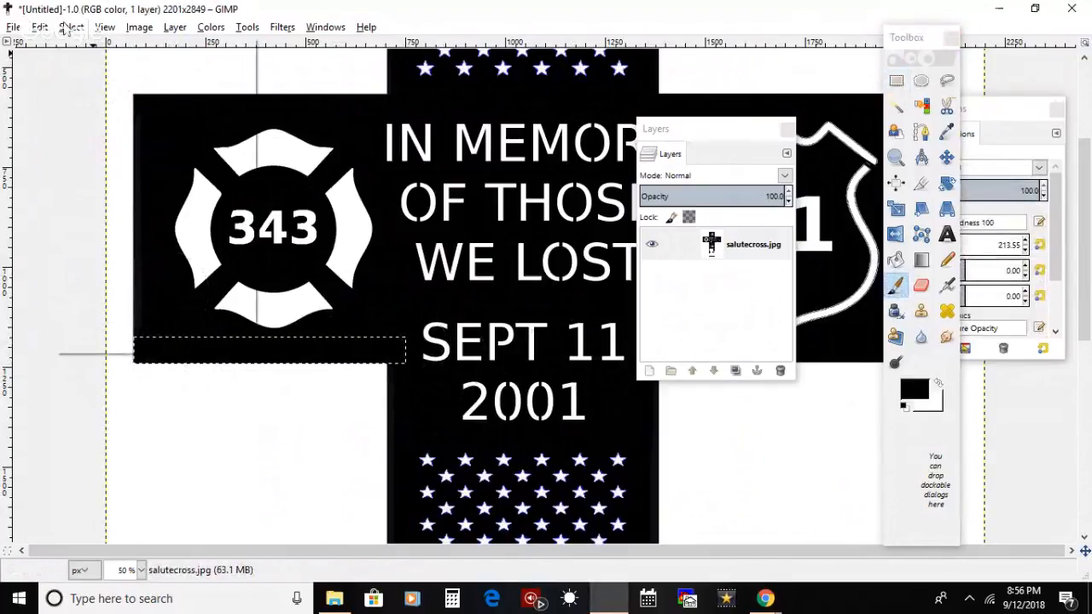
click(71, 26)
click(88, 66)
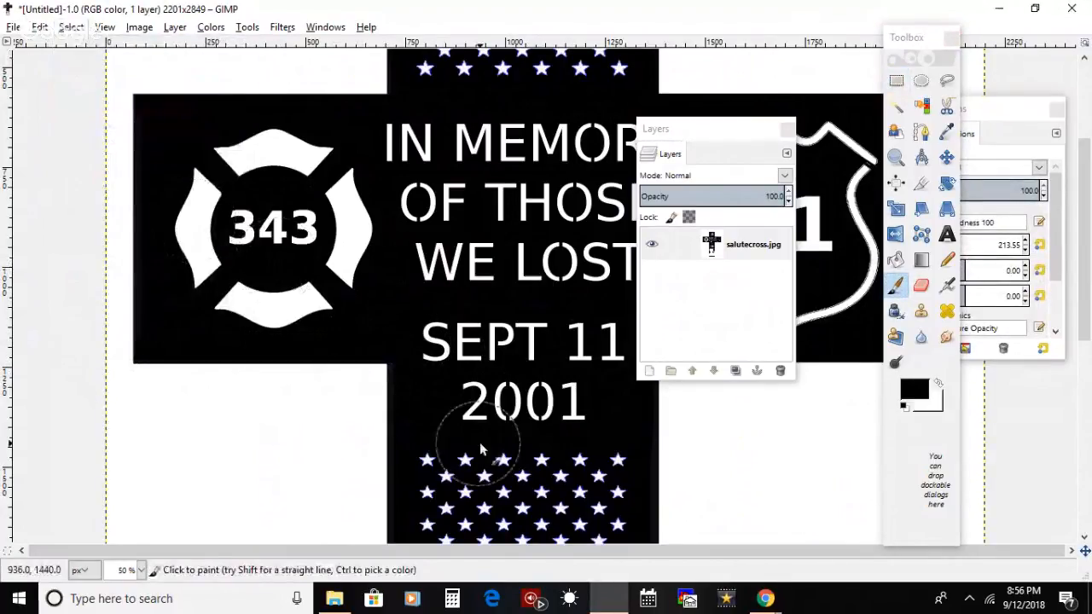
Step: Select a narrow strip down the left edge of the cross's lower post, paint it black and clear the selection
click(896, 80)
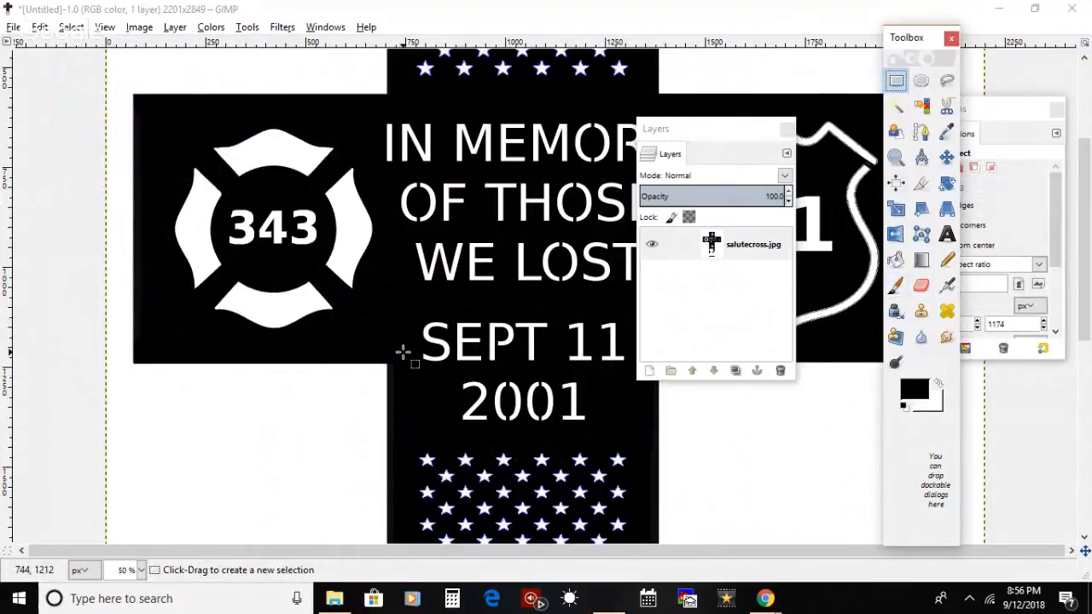
mouse_move(403, 352)
mouse_down()
mouse_move(425, 611)
mouse_move(423, 534)
mouse_move(383, 524)
mouse_up()
click(894, 285)
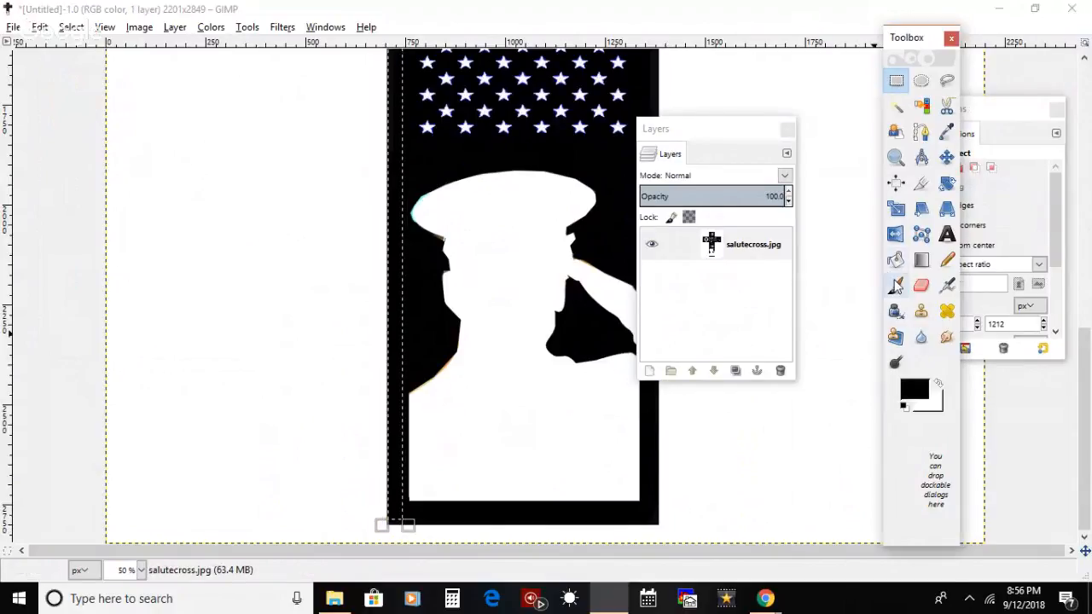
drag(376, 270, 377, 3)
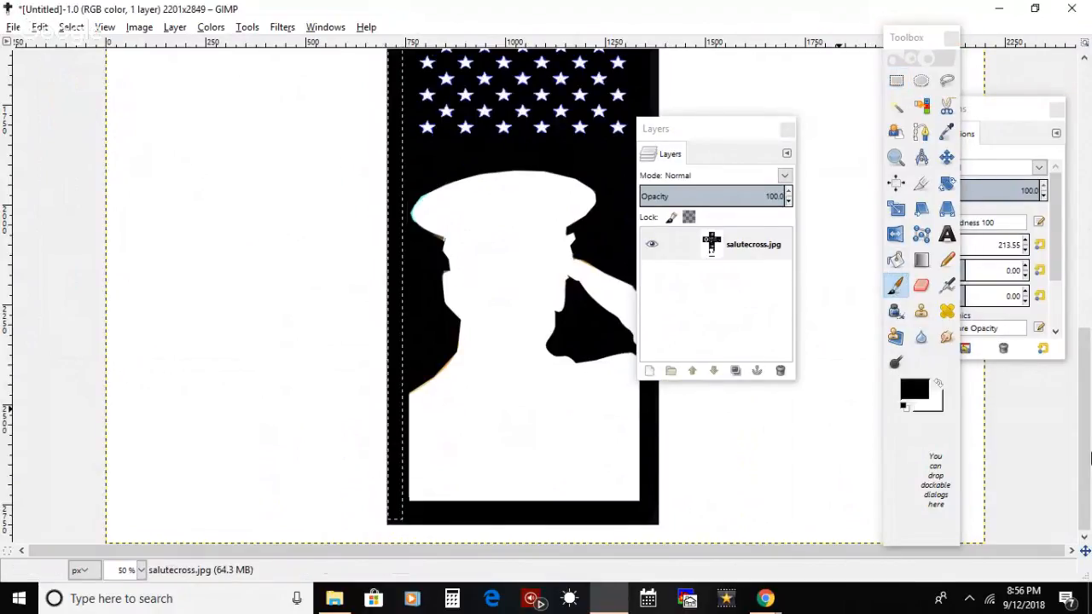
scroll(1088, 418, up, 8)
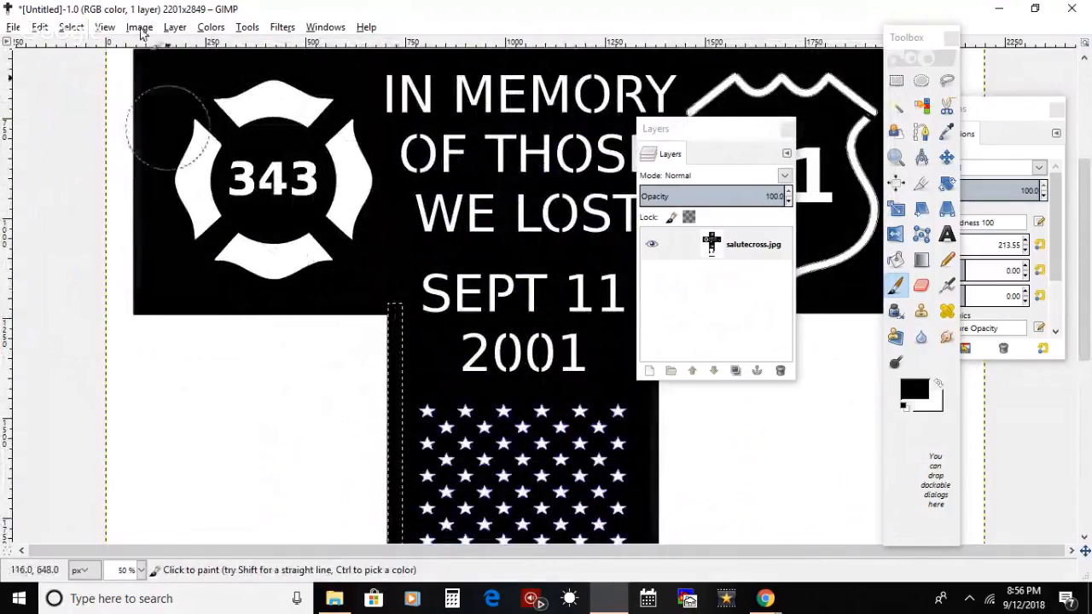
click(71, 27)
click(81, 46)
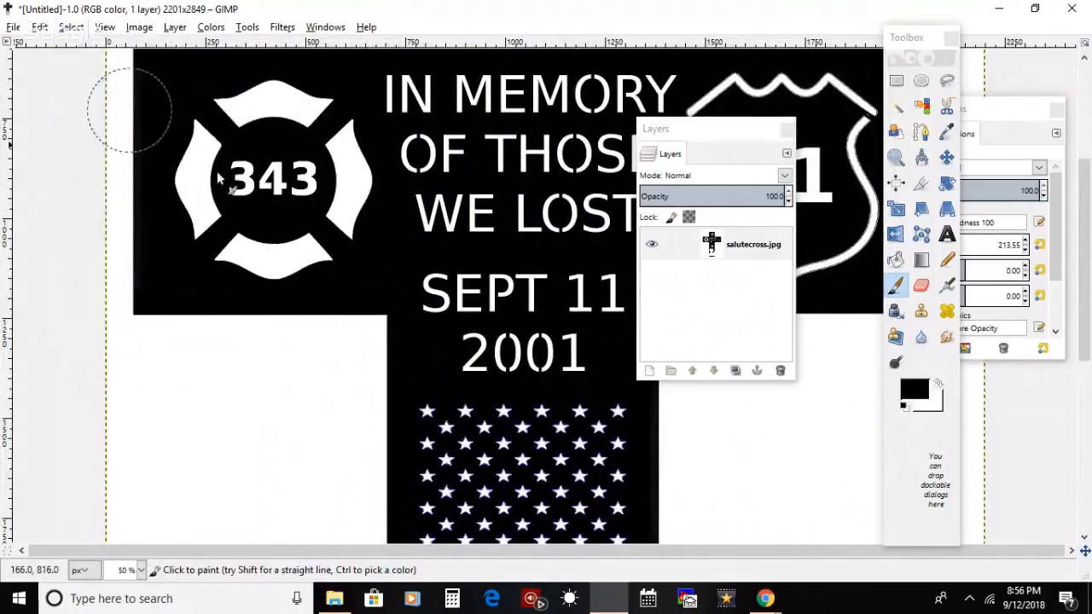
Step: Select the outer end of the arm beside the 343 badge, paint its edge black and clear the selection
scroll(1087, 282, up, 3)
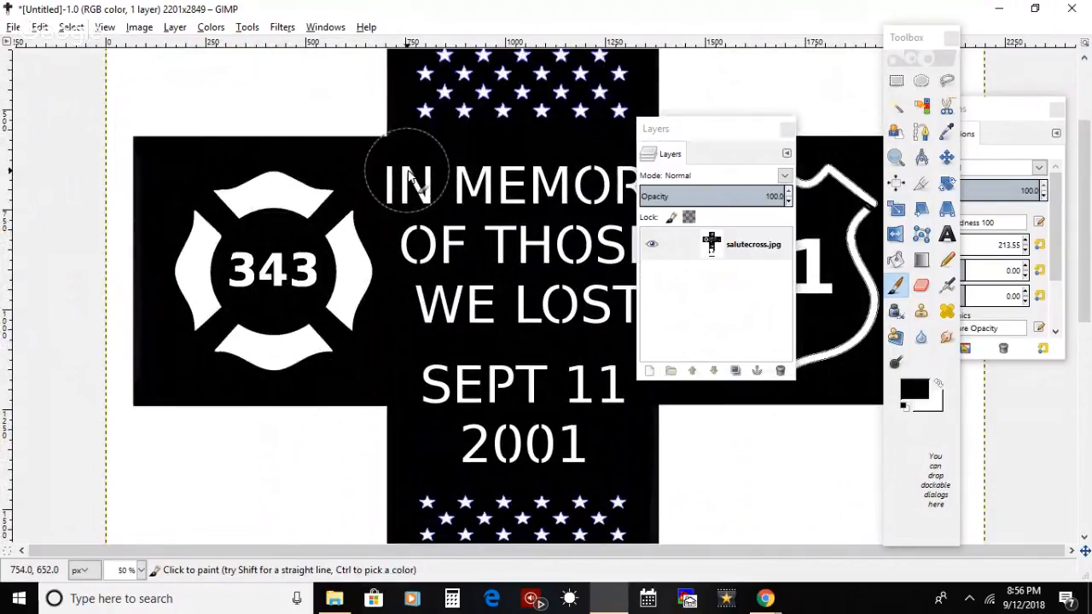
click(895, 80)
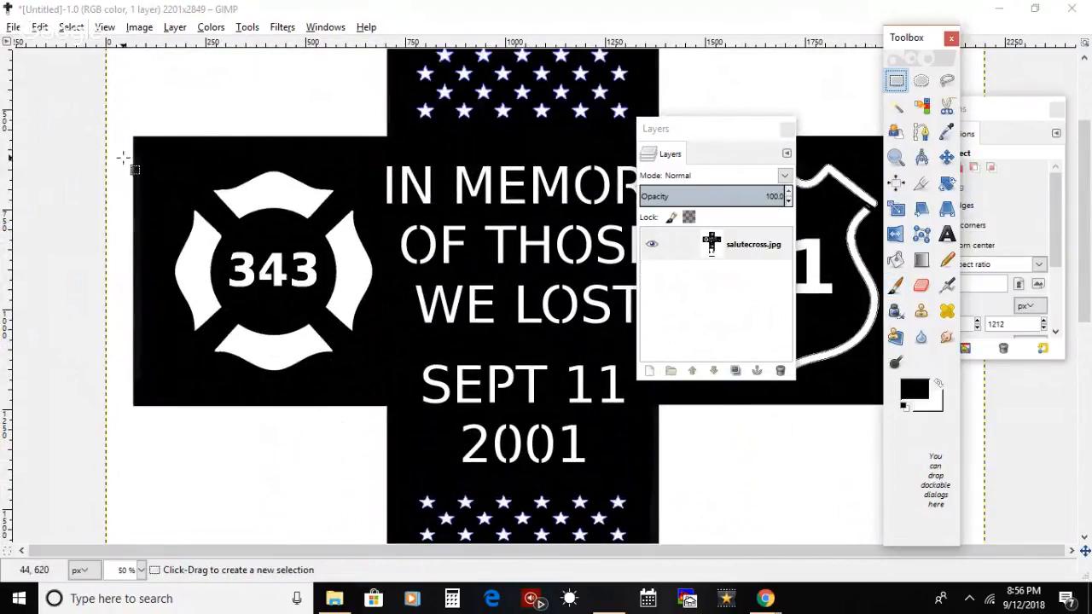
drag(132, 135, 184, 408)
drag(137, 158, 142, 162)
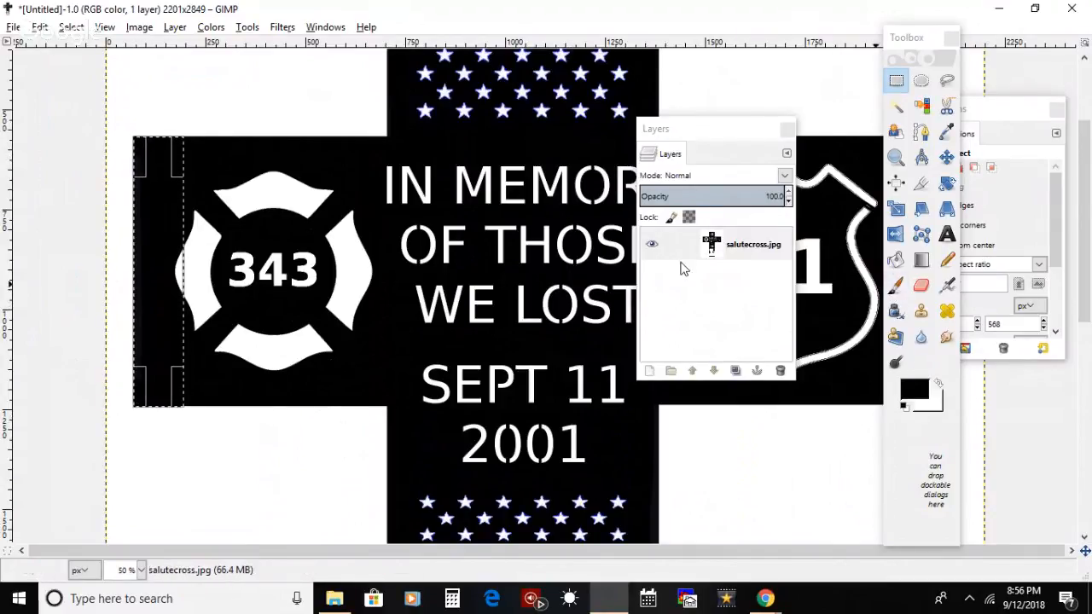
click(894, 285)
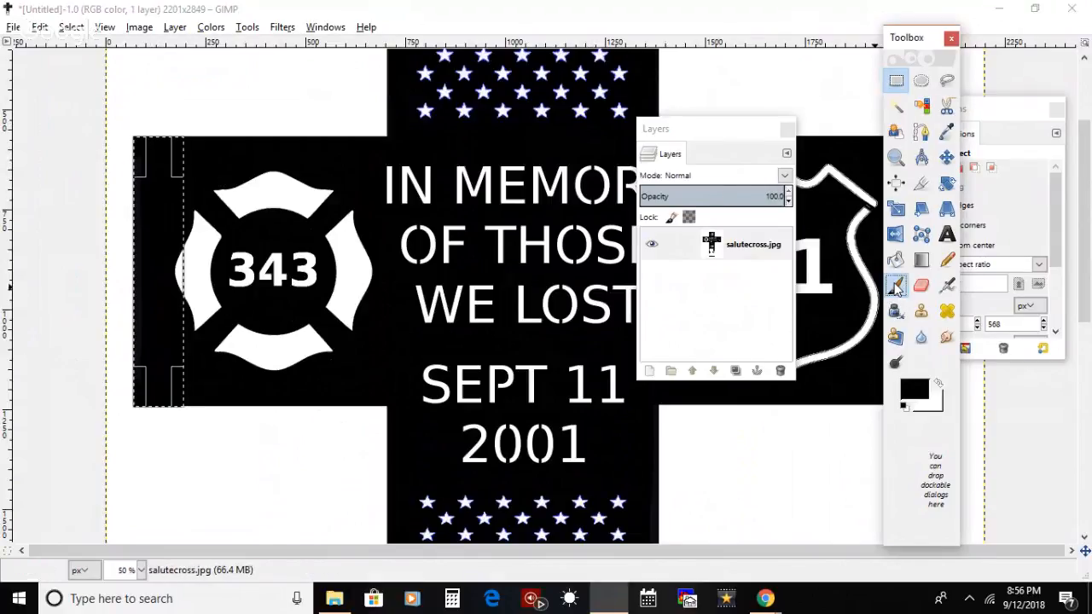
mouse_move(142, 242)
mouse_down()
mouse_move(163, 421)
mouse_move(158, 398)
mouse_up()
key(ctrl+z)
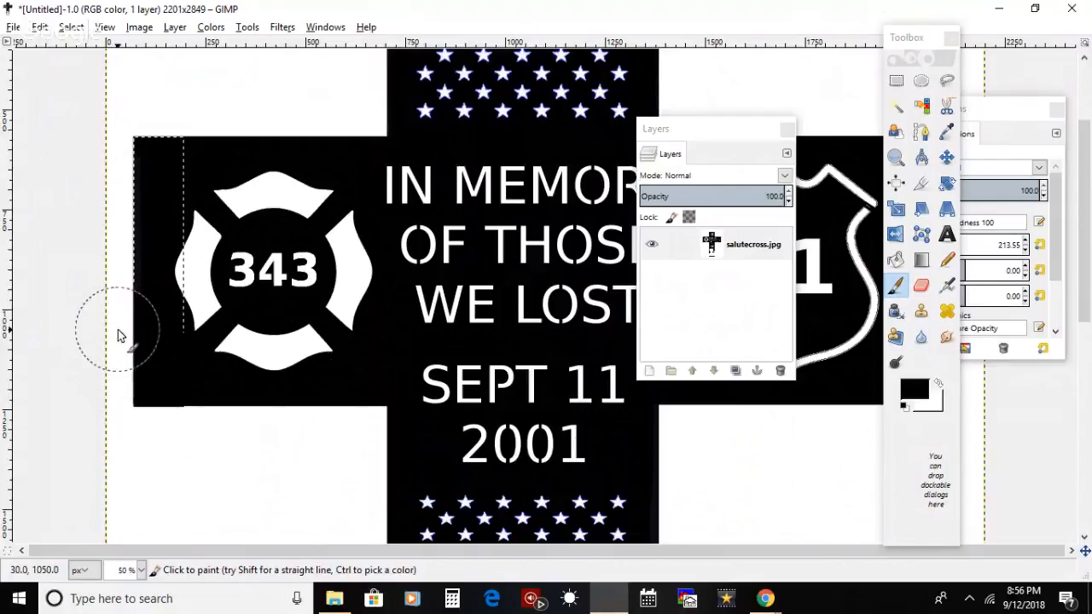
click(71, 26)
click(80, 67)
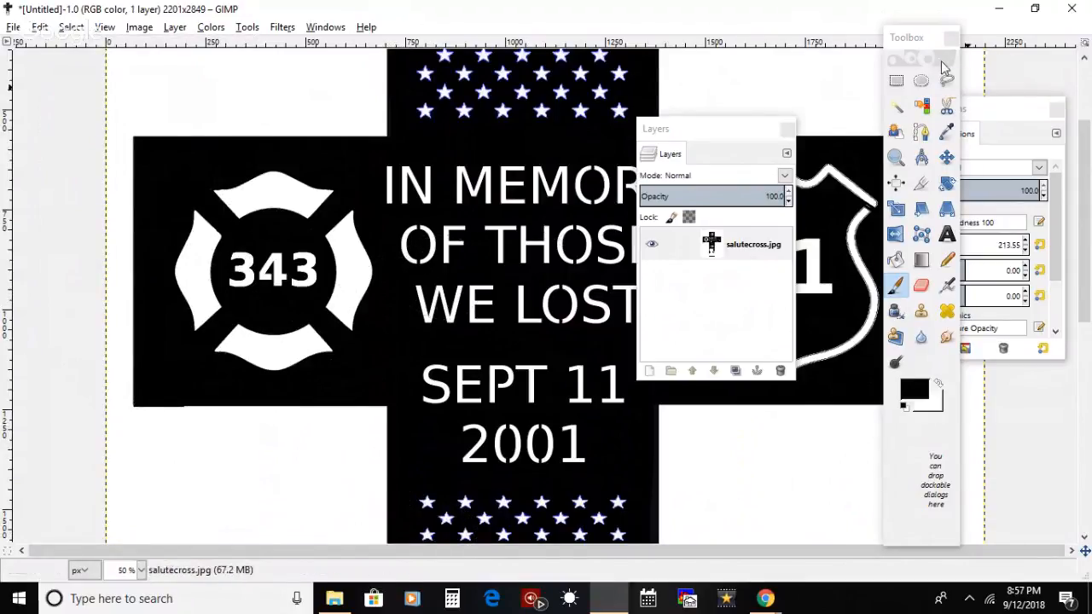
Step: Select the background strip directly below the 343 arm, paint it white with swapped colors to straighten the edge, and clear the selection
click(895, 80)
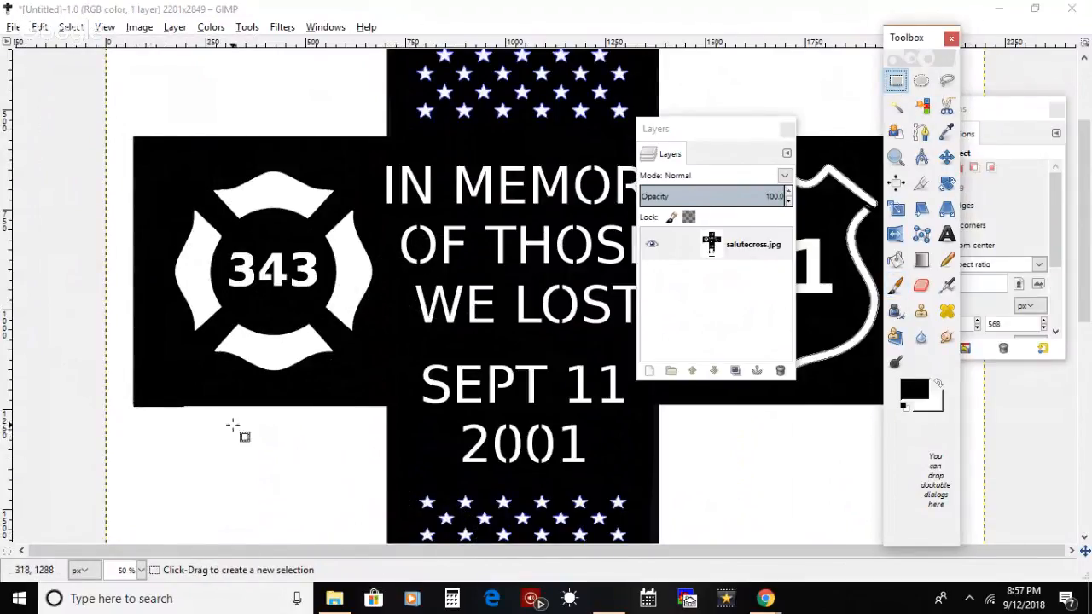
mouse_move(387, 406)
mouse_down()
mouse_move(162, 464)
mouse_move(109, 461)
mouse_move(378, 416)
mouse_up()
key(Return)
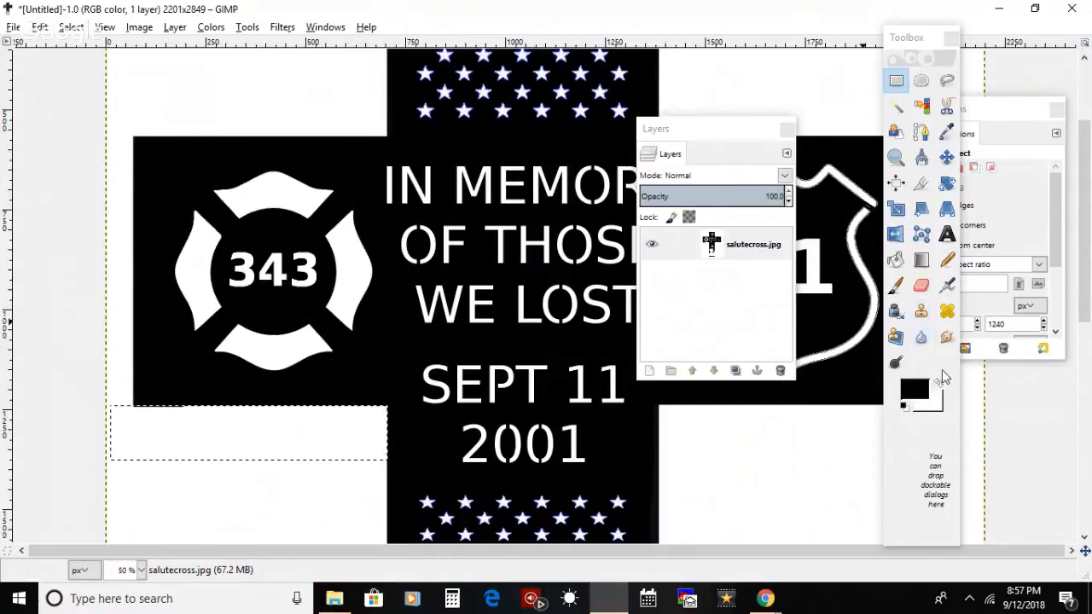
click(938, 384)
click(894, 286)
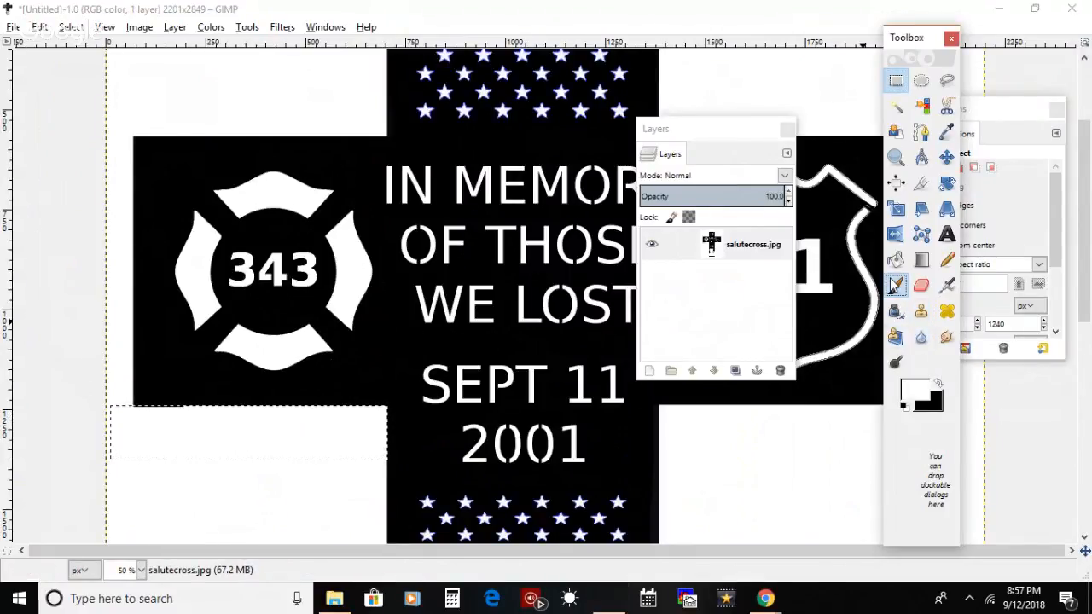
click(72, 27)
click(94, 67)
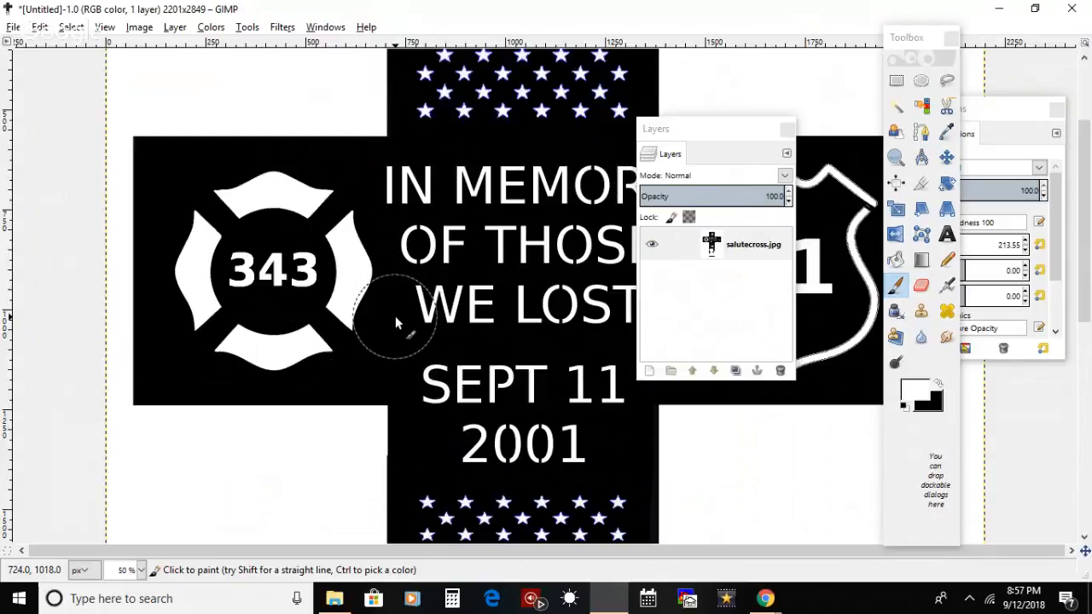
Step: Move the Layers dialog off the 71 badge and select a narrow strip along the right edge of the cross's lower post
click(693, 134)
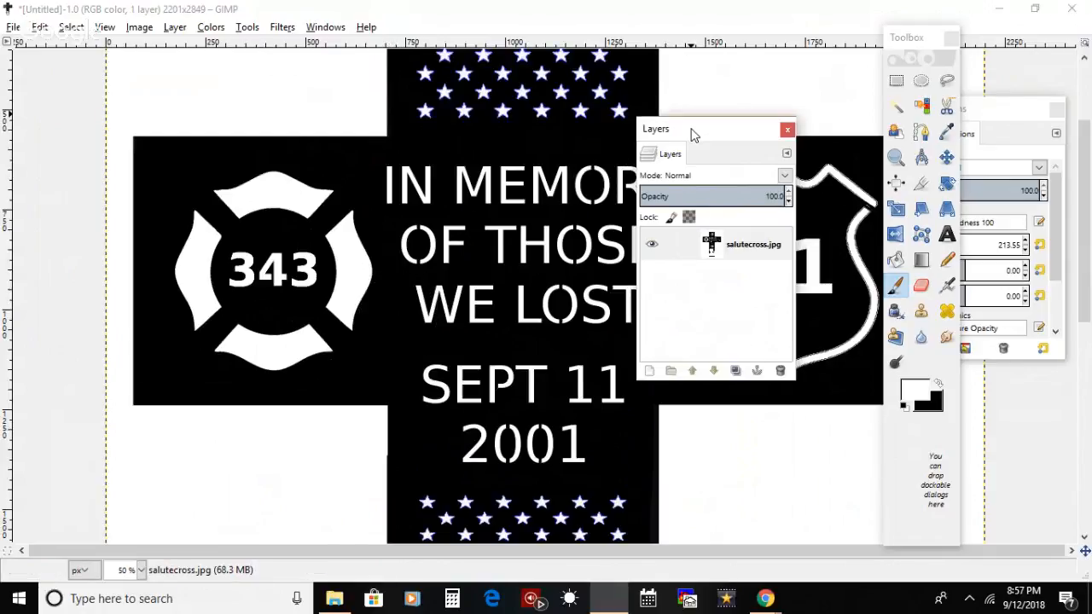
drag(693, 134, 49, 240)
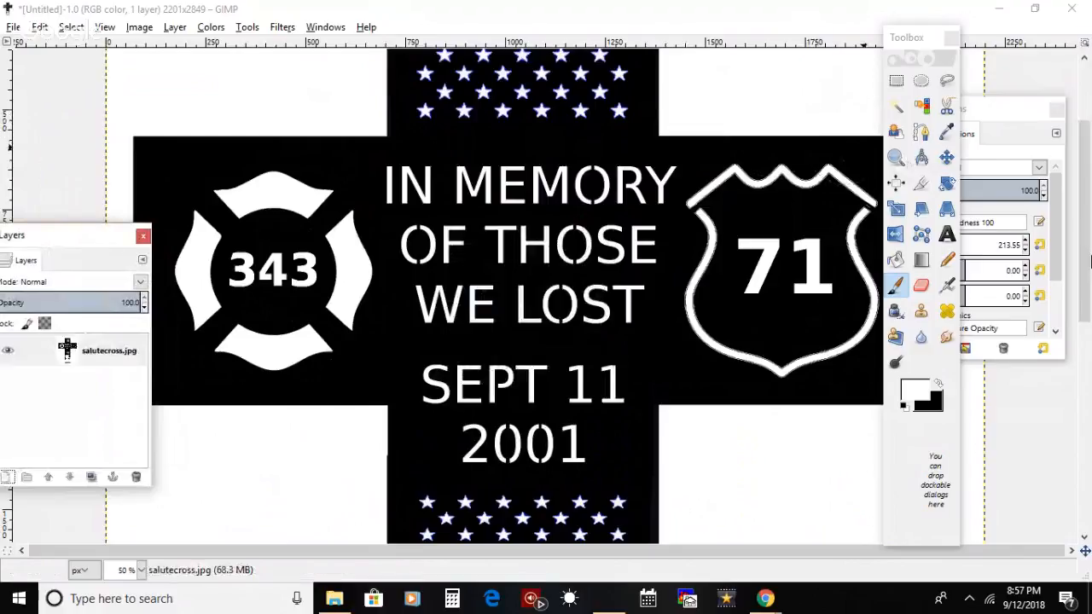
drag(1085, 267, 1086, 210)
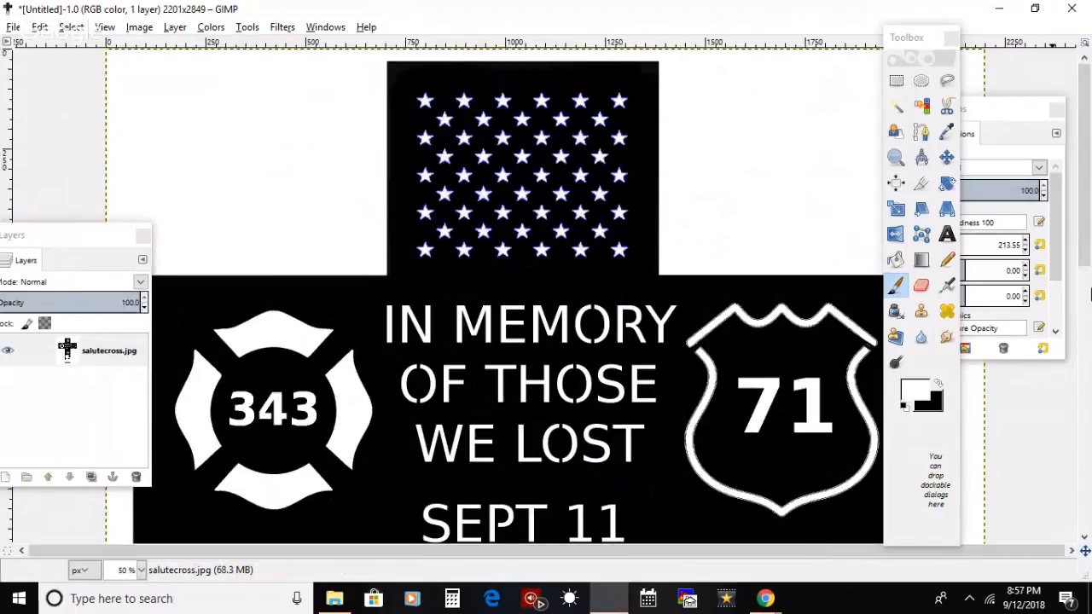
scroll(1088, 232, down, 2)
scroll(1088, 232, down, 10)
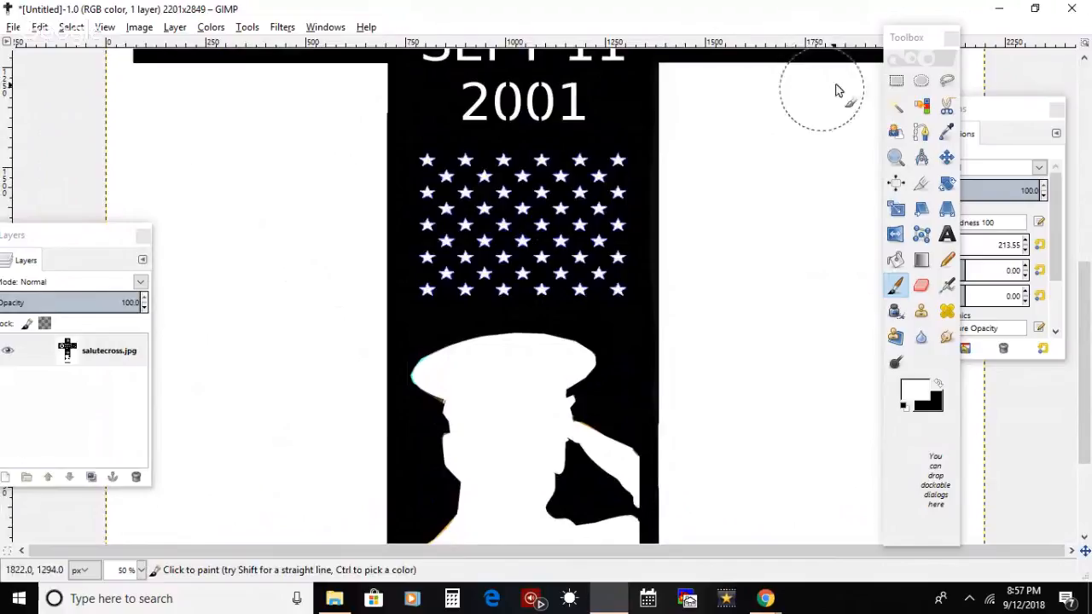
click(889, 84)
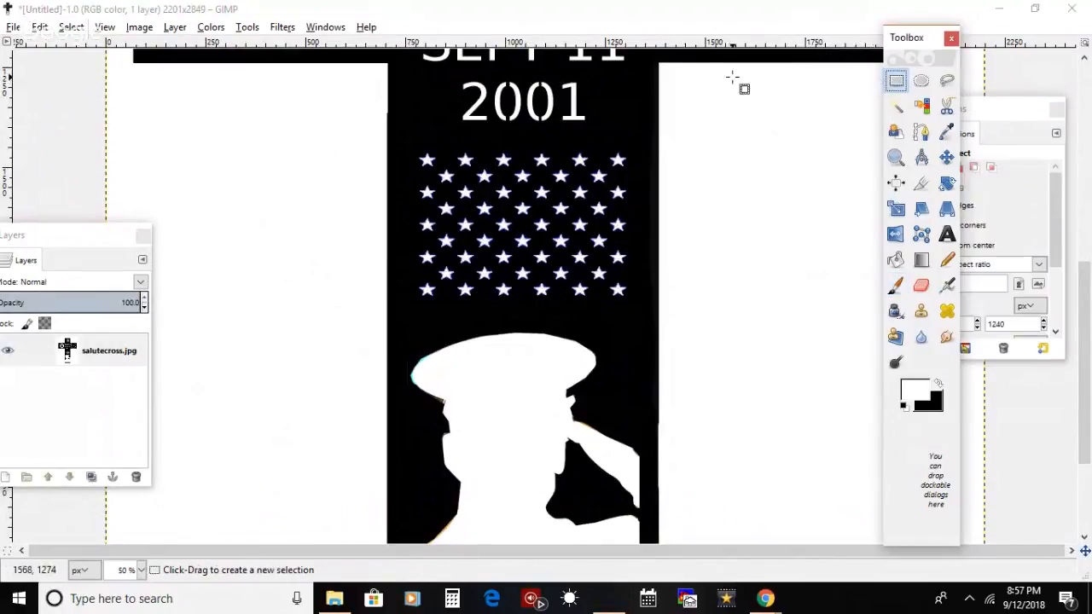
drag(635, 58, 649, 444)
drag(658, 445, 659, 447)
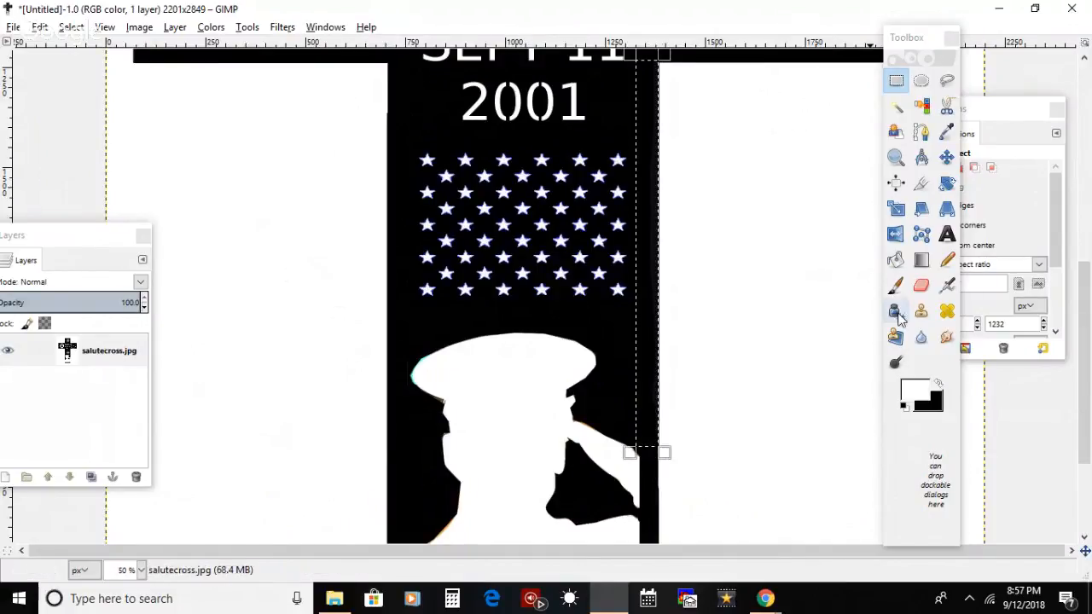
Step: Swap the colors, paint the selected strip along the lower post's right edge black and clear the selection
click(938, 384)
click(896, 287)
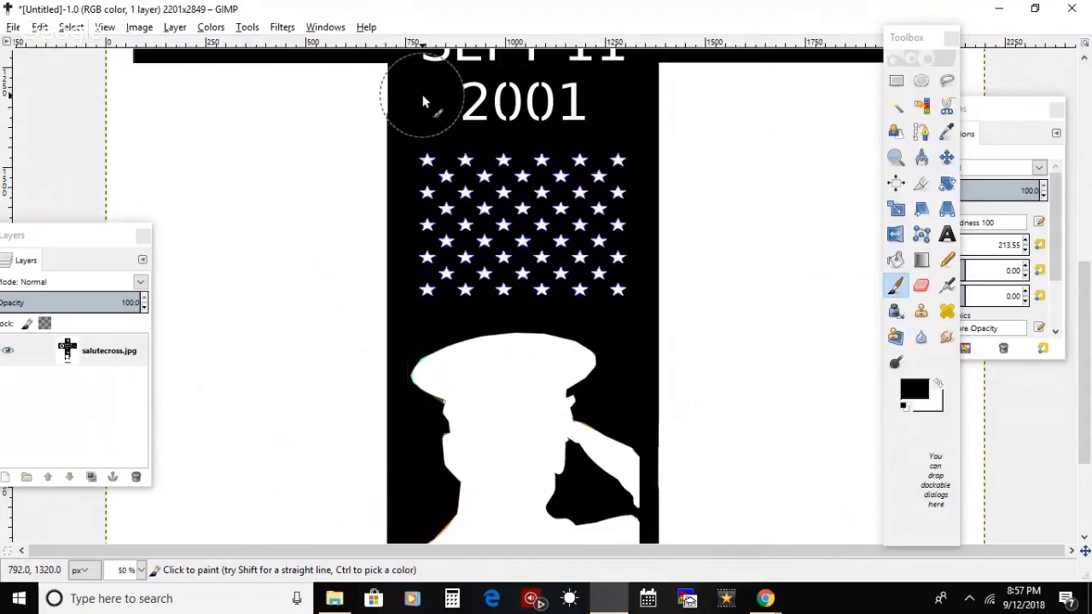
Step: Try a Wood pattern fill on the black cross around the saluting figure and undo it
drag(1088, 363, 1088, 437)
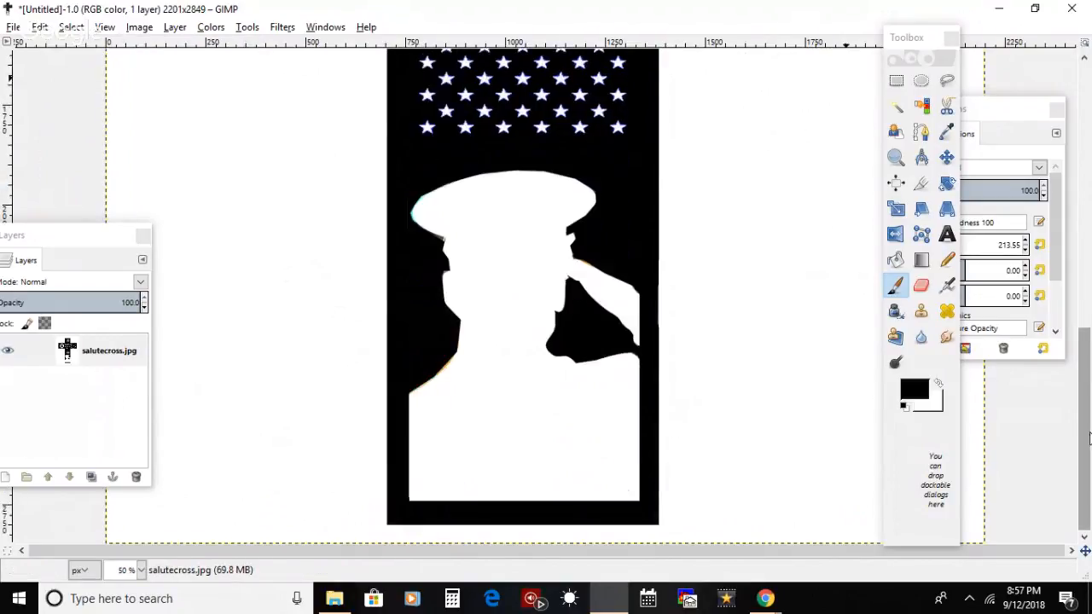
click(895, 259)
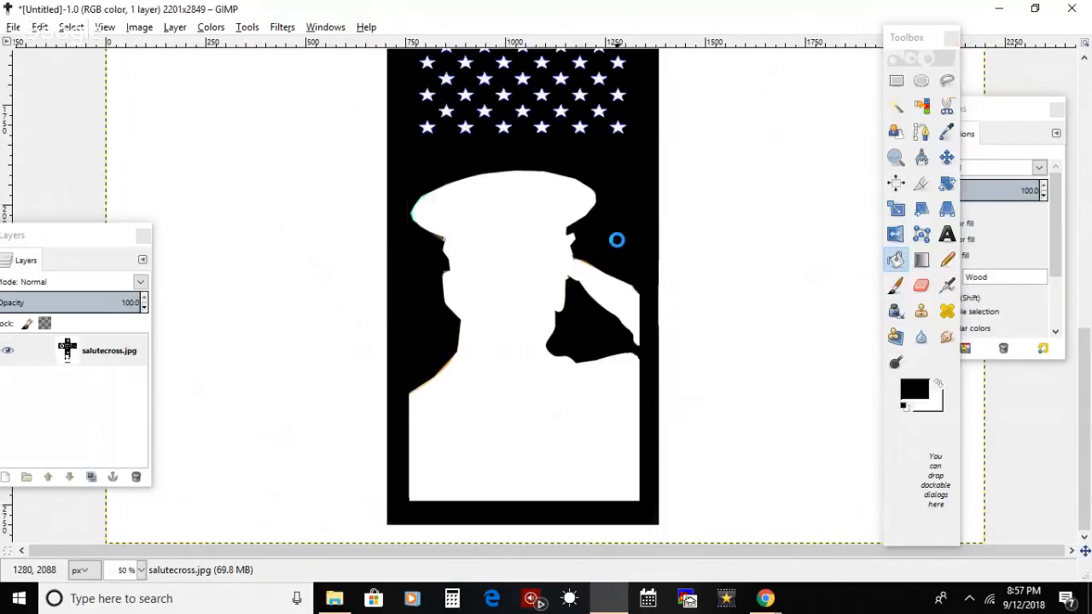
click(616, 239)
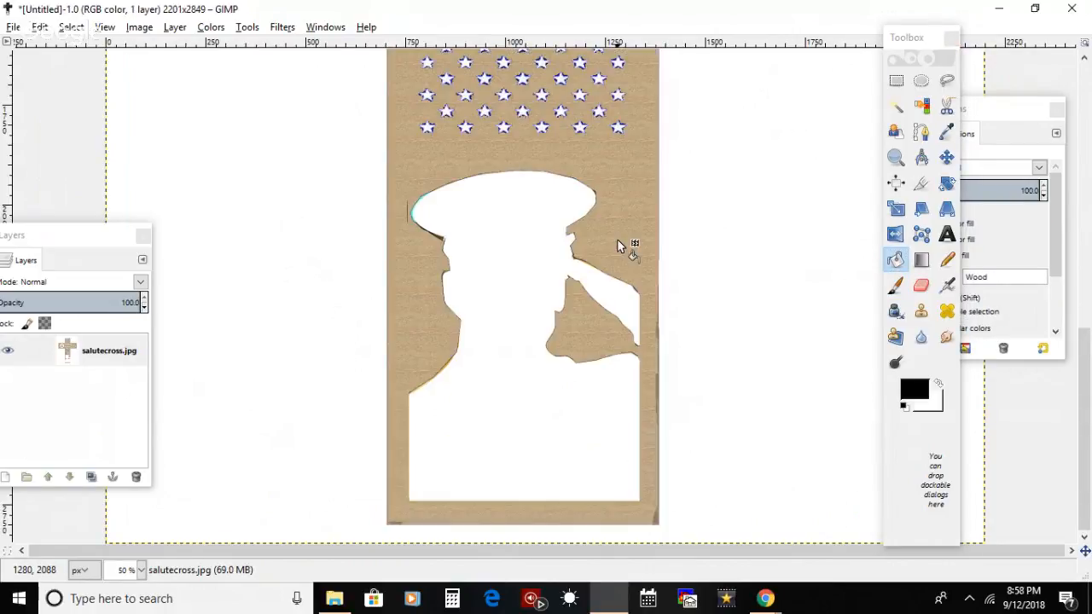
key(ctrl+z)
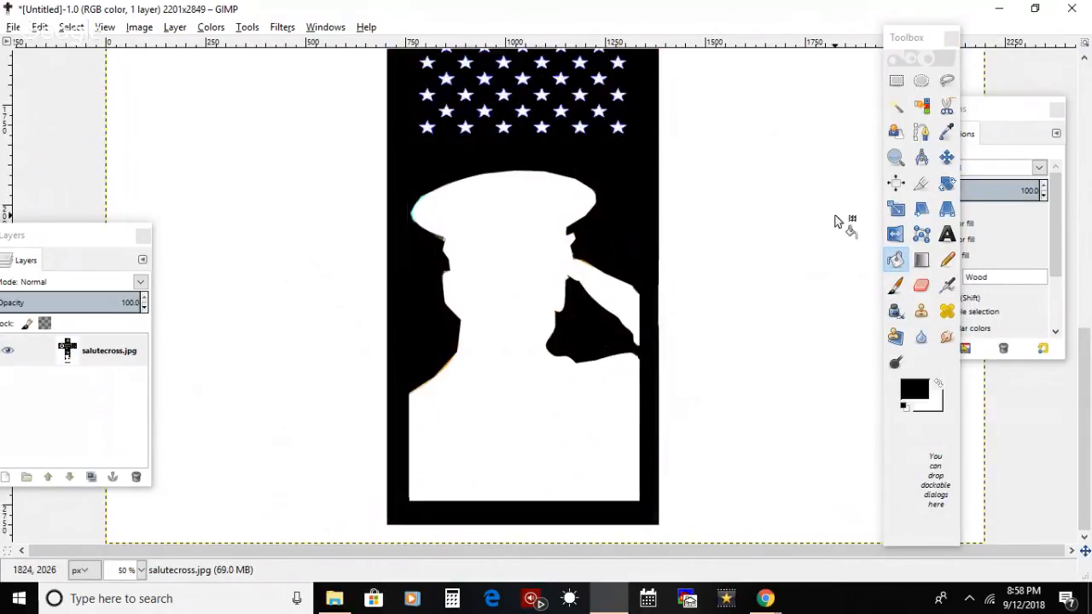
Step: Move the Tool Options dialog off the toolbox and bucket-fill beside the saluting arm with the black foreground color
click(900, 289)
double_click(904, 292)
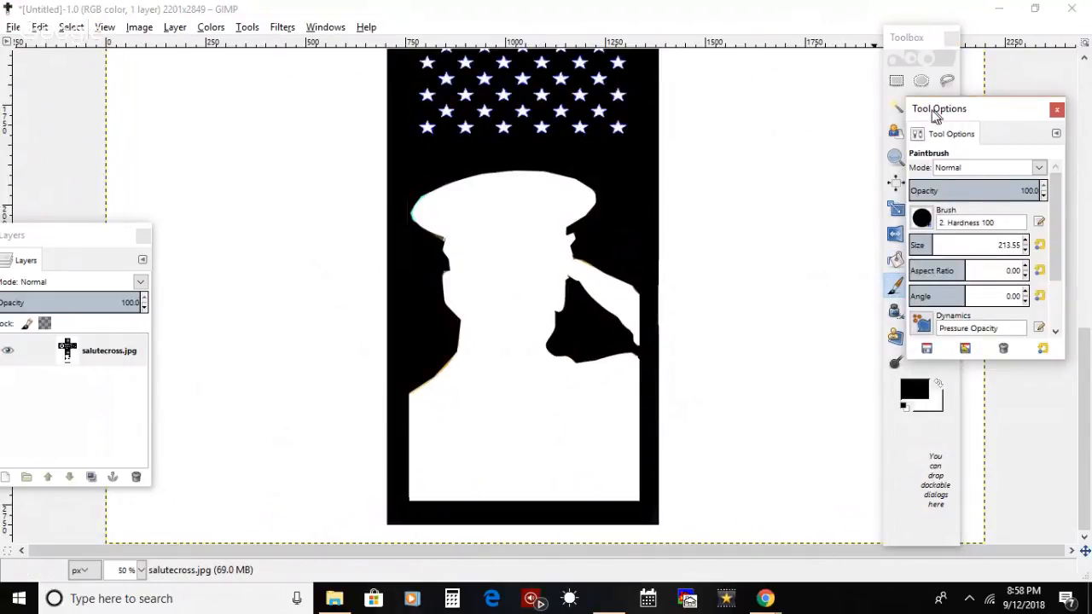
drag(936, 116, 721, 20)
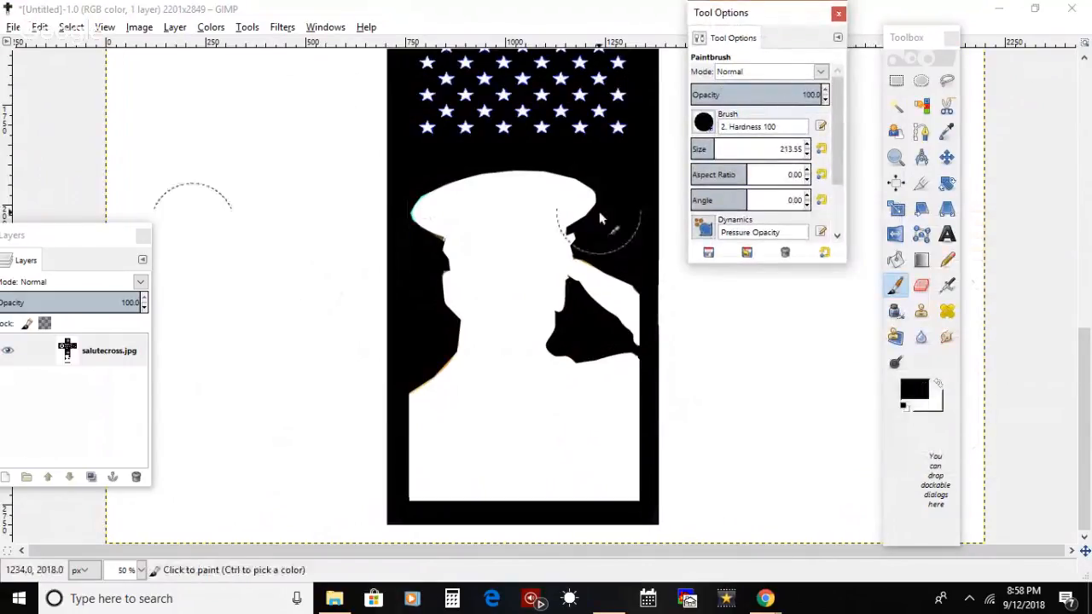
click(897, 107)
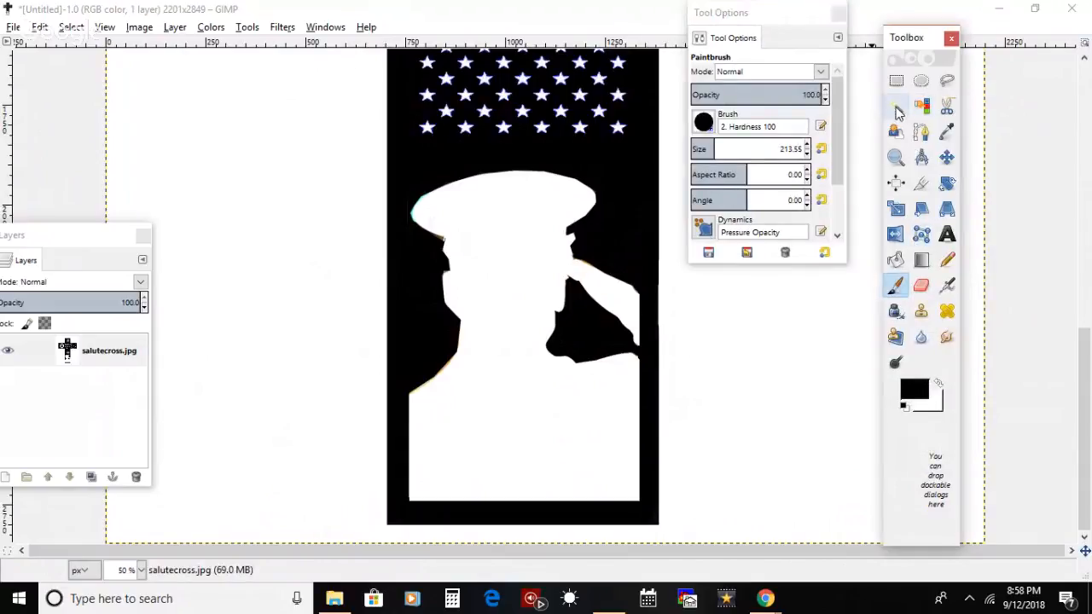
click(896, 260)
click(725, 128)
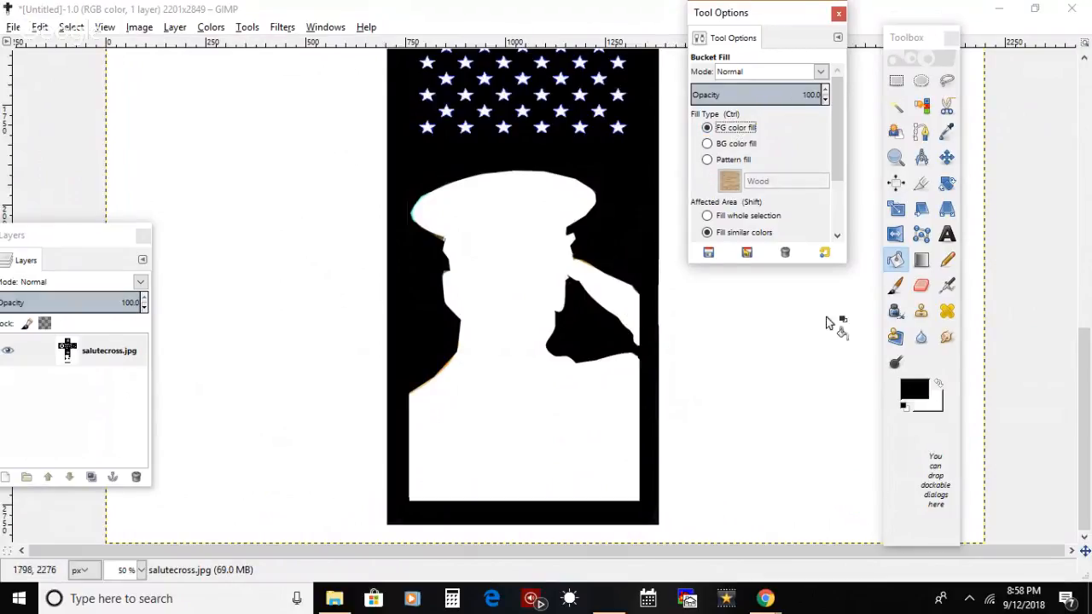
click(631, 280)
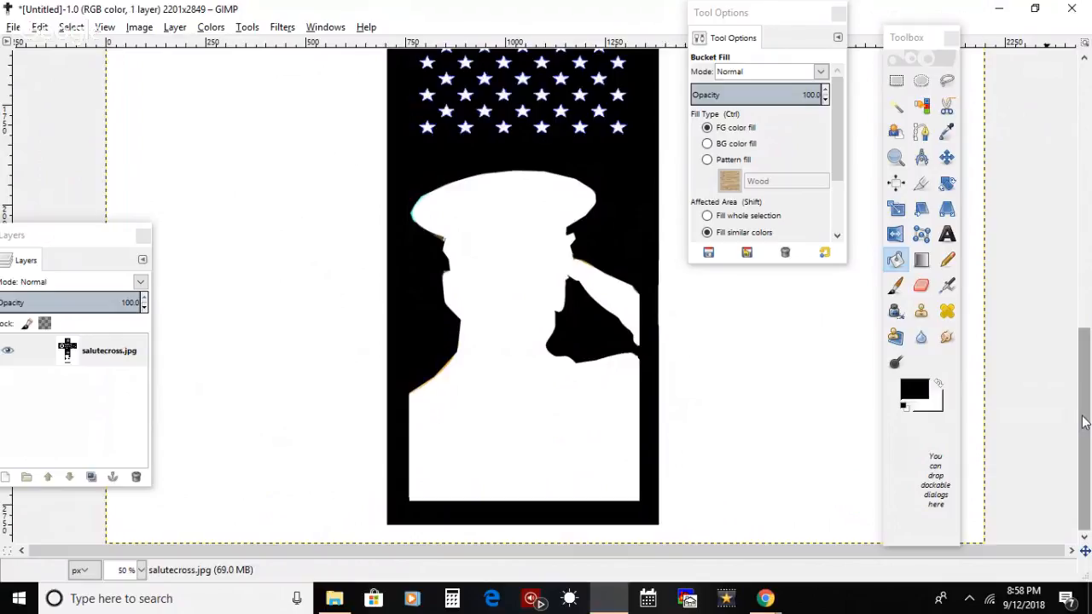
Step: Switch Bucket Fill back to the Wood pattern, try it on the cross below the 71 badge and undo the fill
drag(1083, 422, 1089, 191)
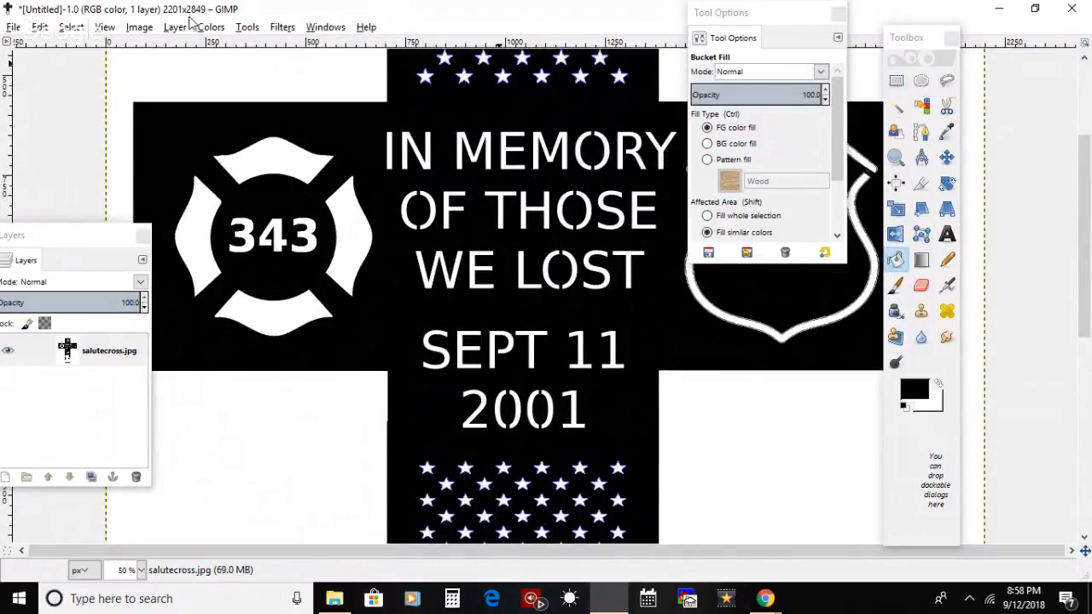
click(708, 159)
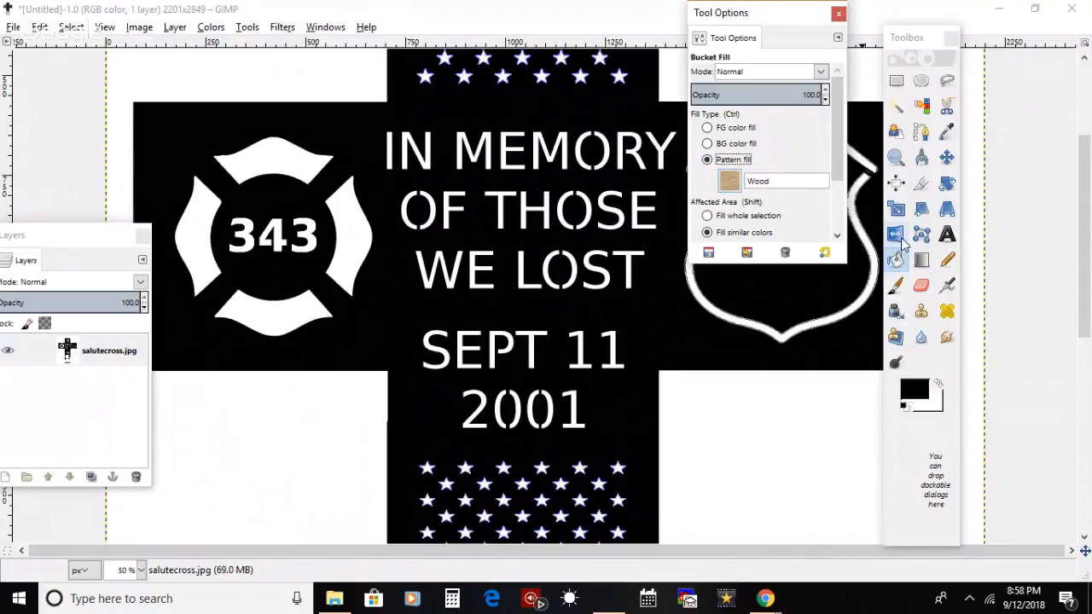
click(893, 263)
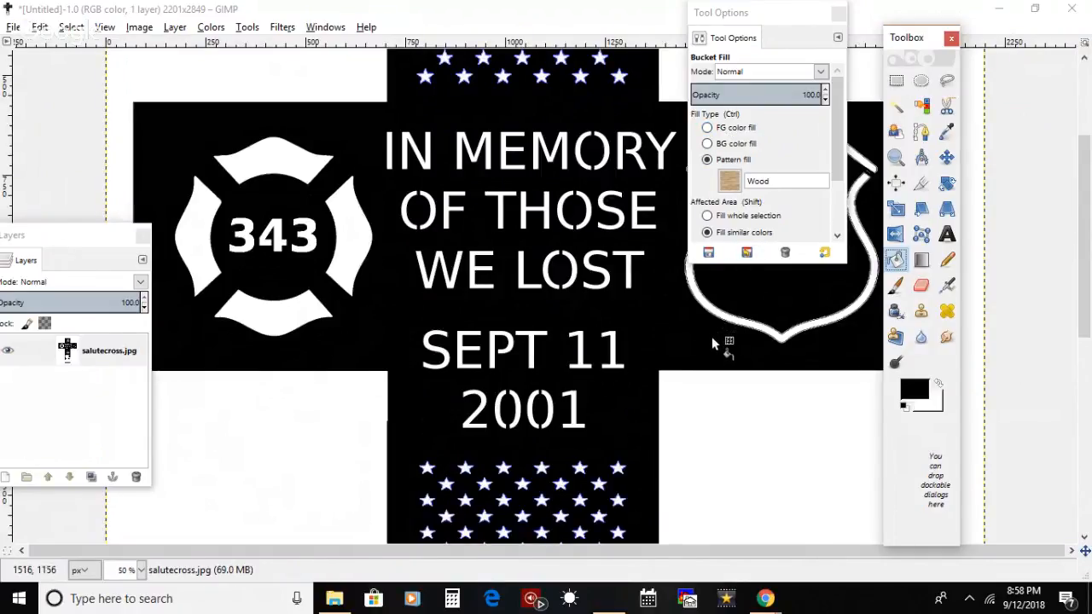
click(687, 342)
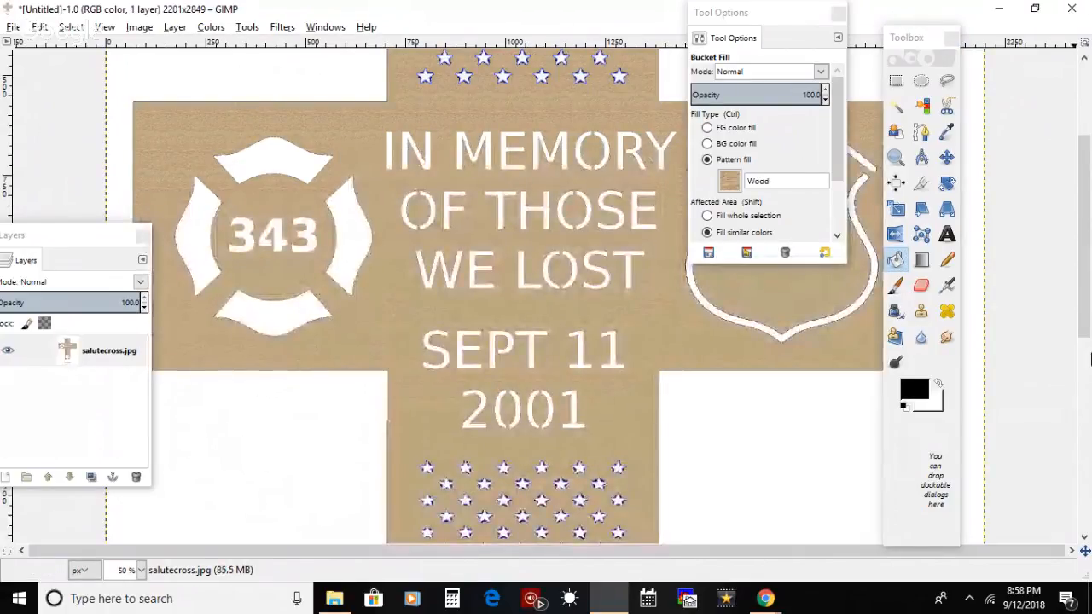
drag(1089, 313, 1087, 466)
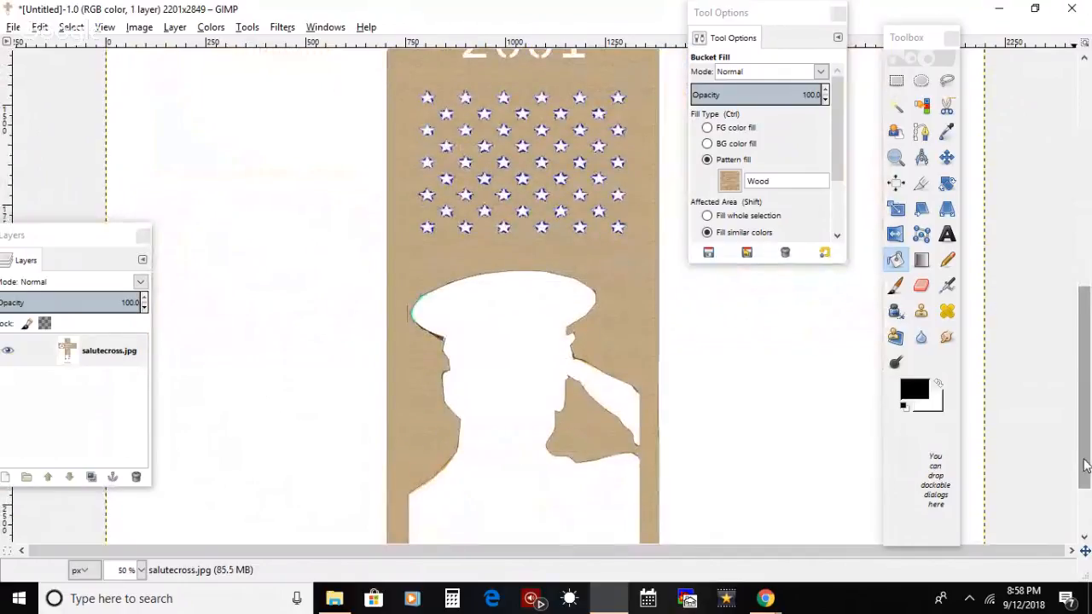
click(895, 285)
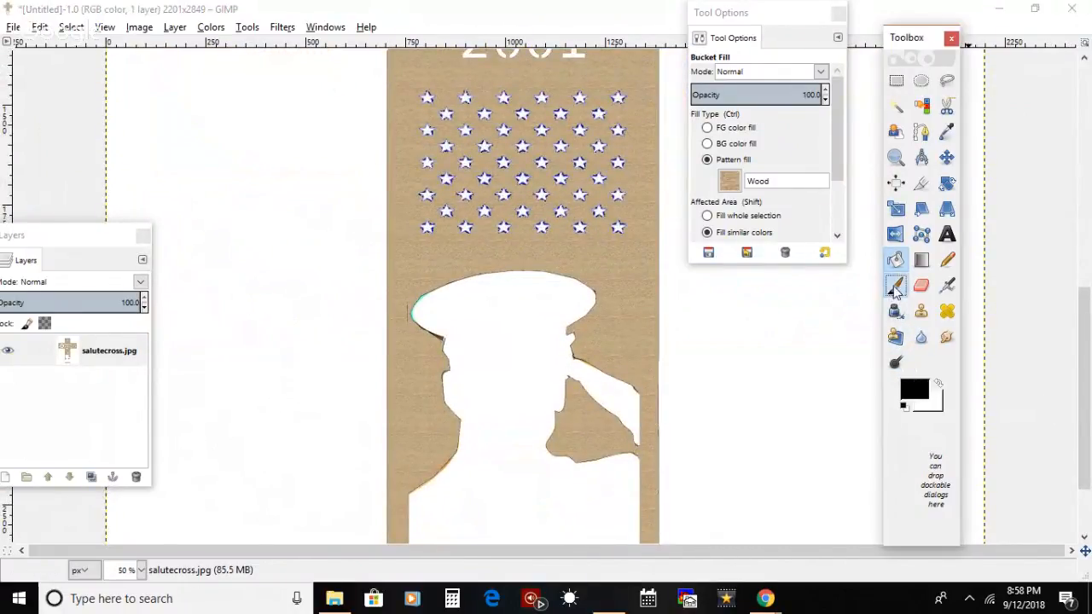
key(ctrl+z)
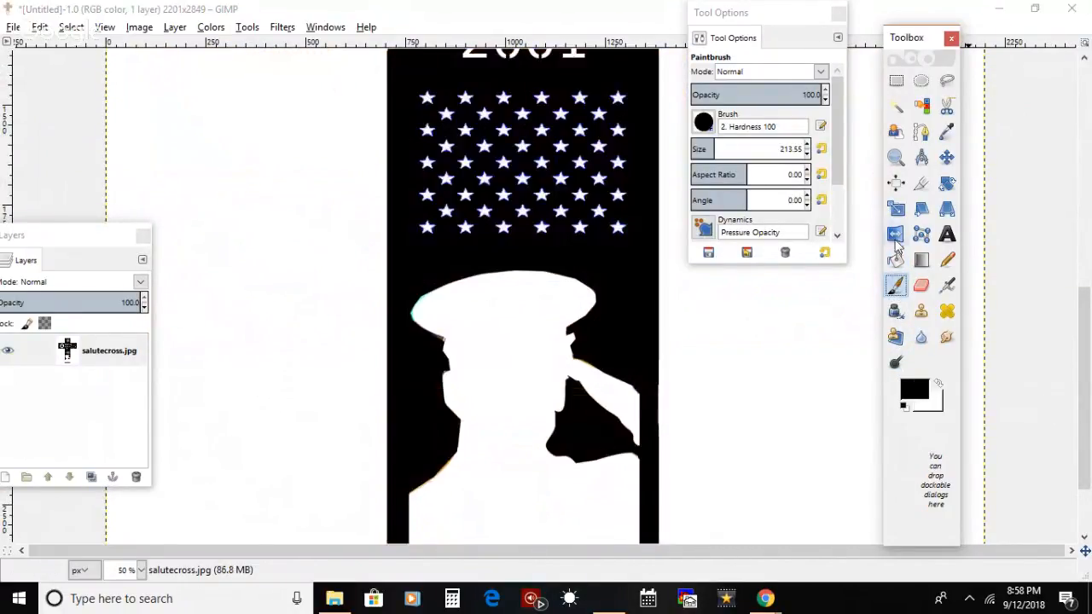
Step: Set the paintbrush size to 22.26 and paint black over the colored fringe along the cap's left edge
click(694, 149)
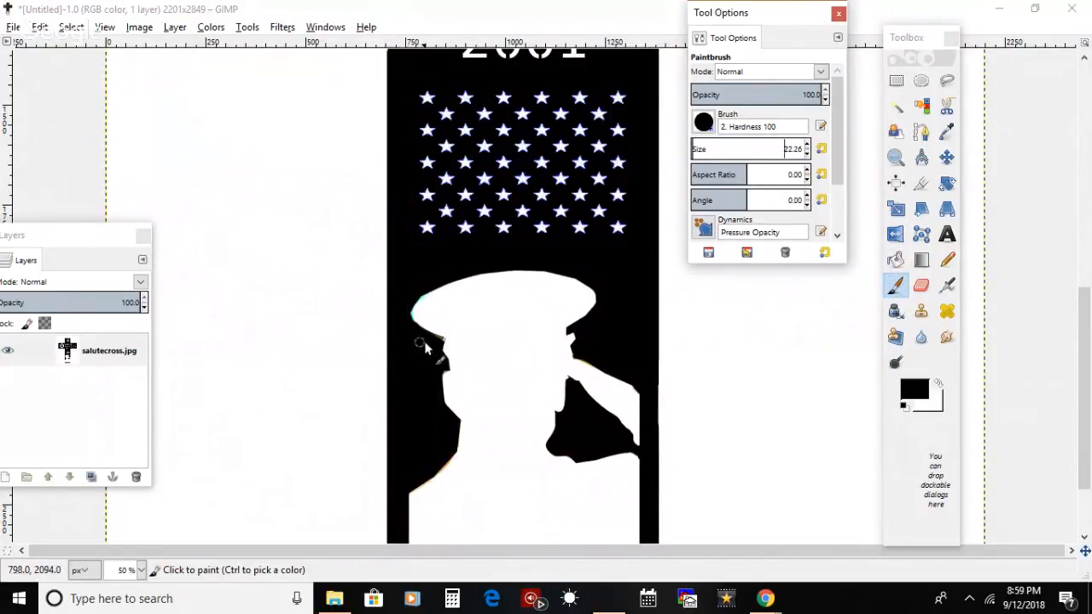
mouse_move(441, 340)
mouse_down()
mouse_move(406, 309)
mouse_move(421, 286)
mouse_move(413, 326)
mouse_up()
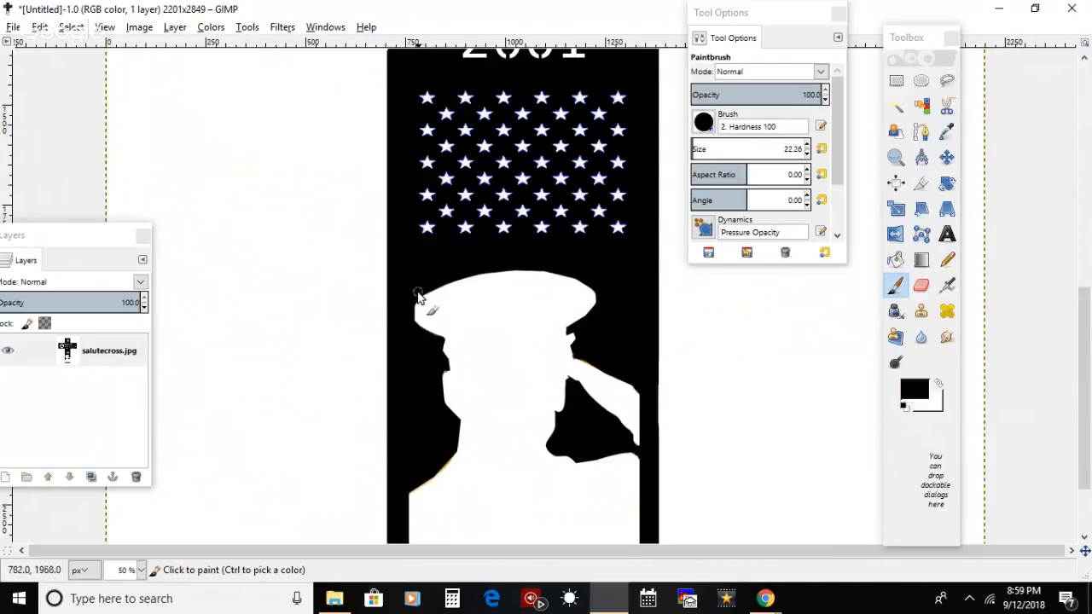
mouse_move(413, 300)
mouse_down()
mouse_move(423, 295)
mouse_move(408, 319)
mouse_up()
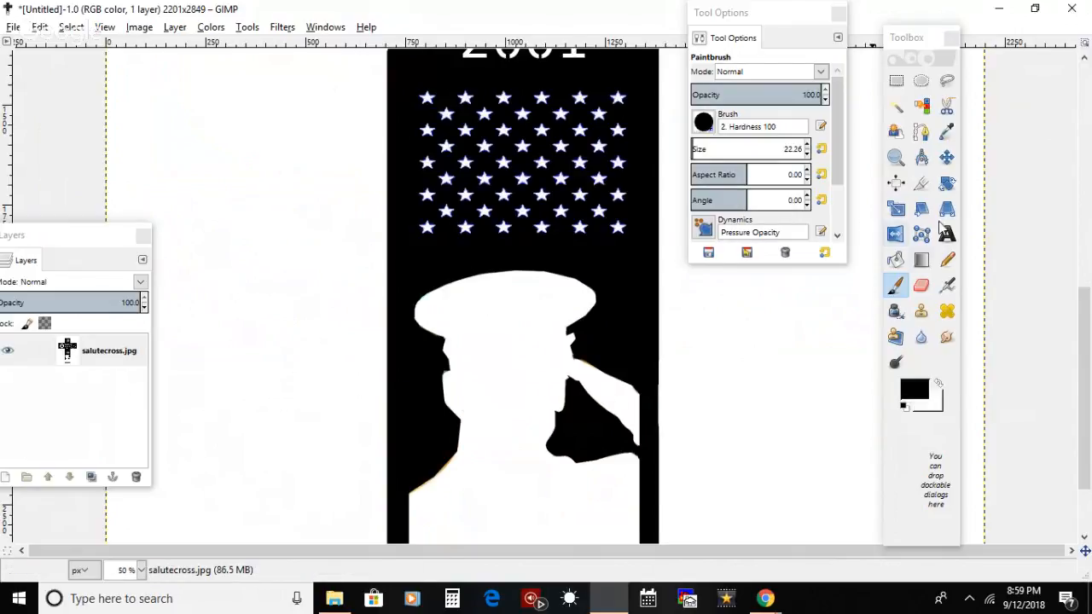
Step: Try the Wood pattern fill on the cross beside the retouched cap and undo it
click(894, 260)
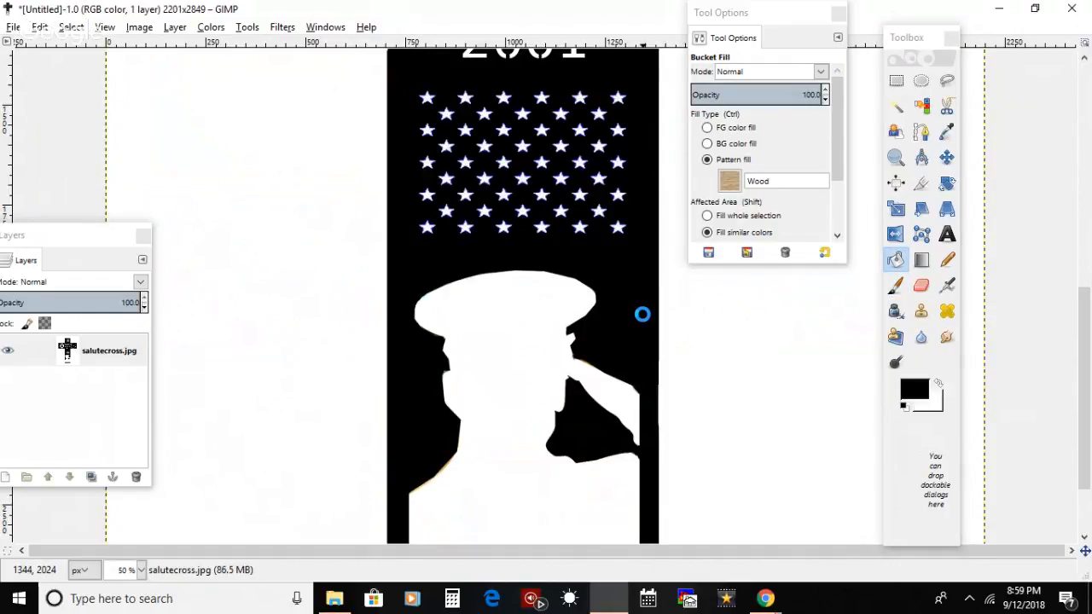
drag(1085, 351, 1085, 111)
key(ctrl+z)
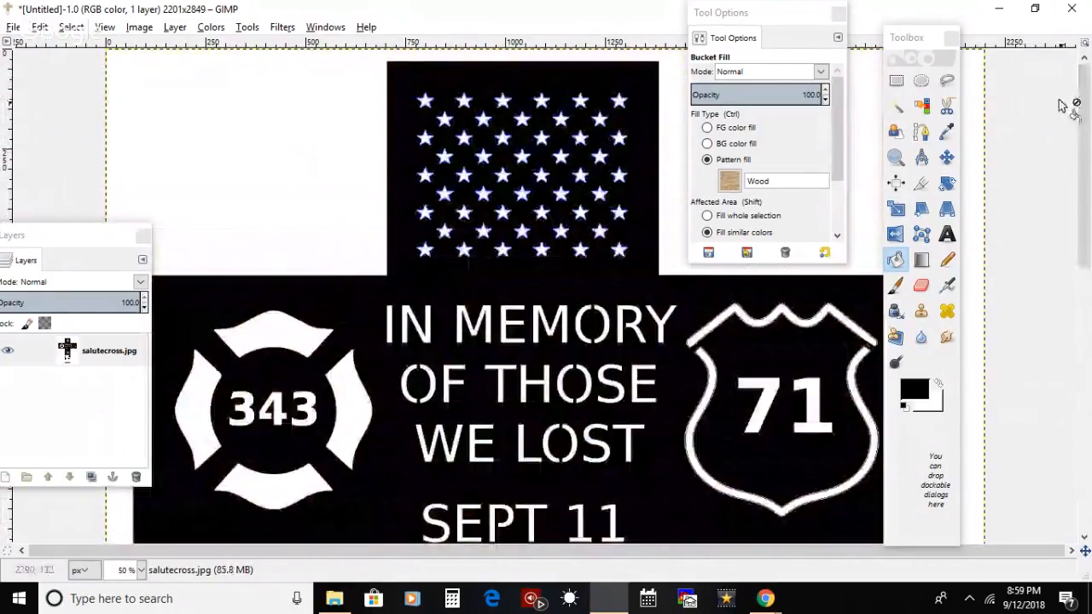
Step: Try filling the cross with the Wood #2 pattern and undo the fill
click(729, 180)
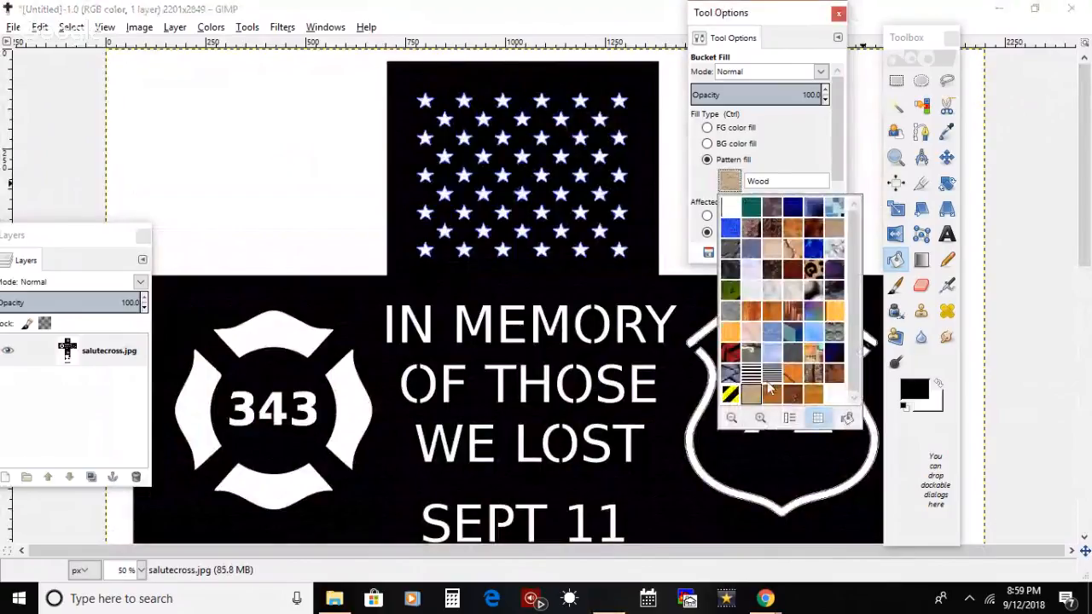
click(791, 394)
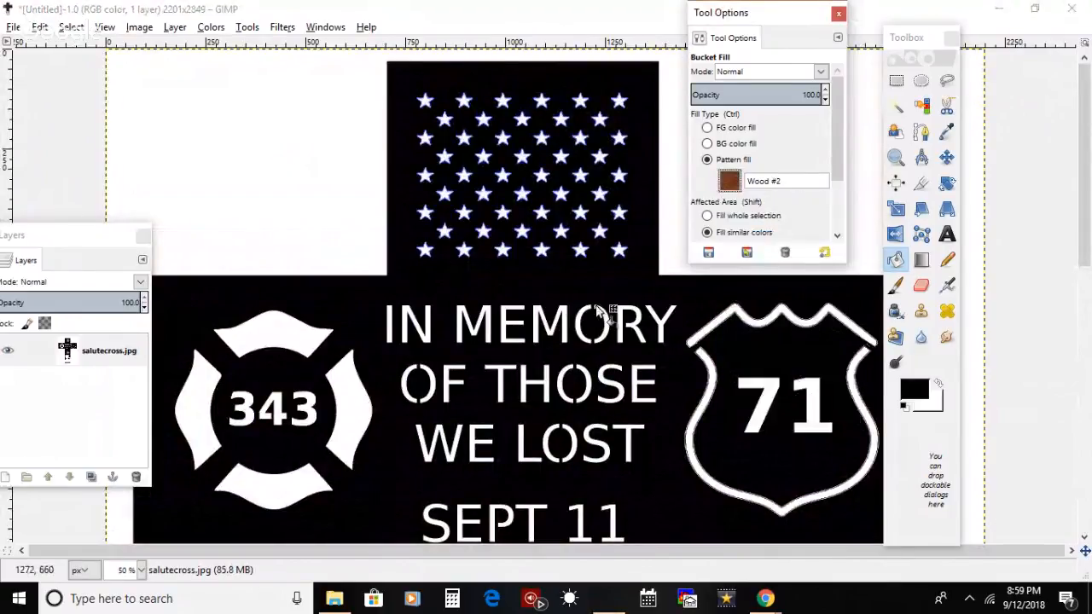
click(347, 299)
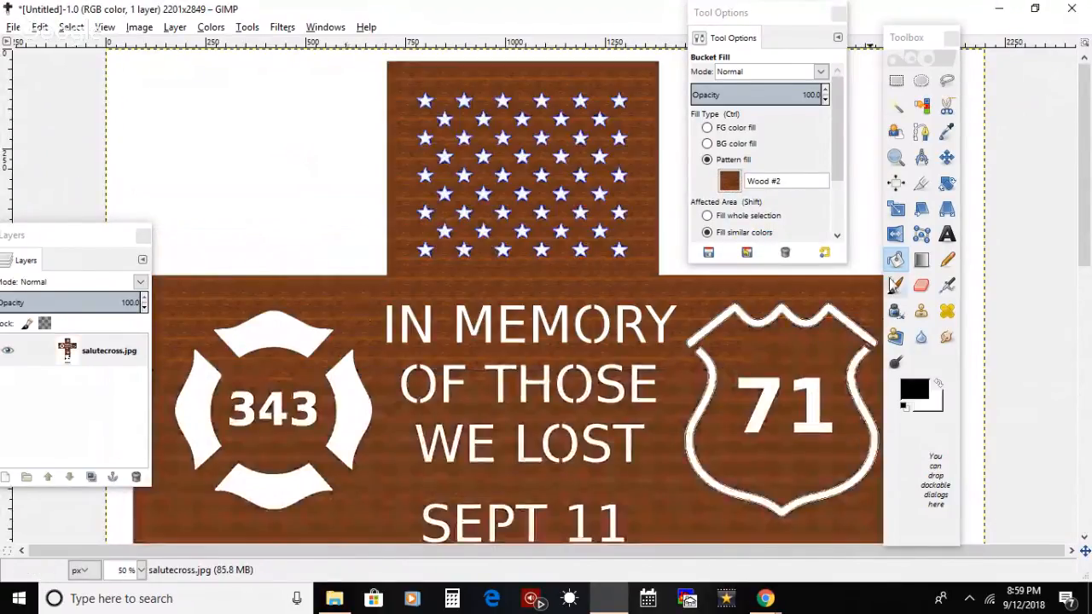
mouse_move(1085, 245)
mouse_down()
mouse_move(1086, 503)
mouse_move(1087, 256)
mouse_up()
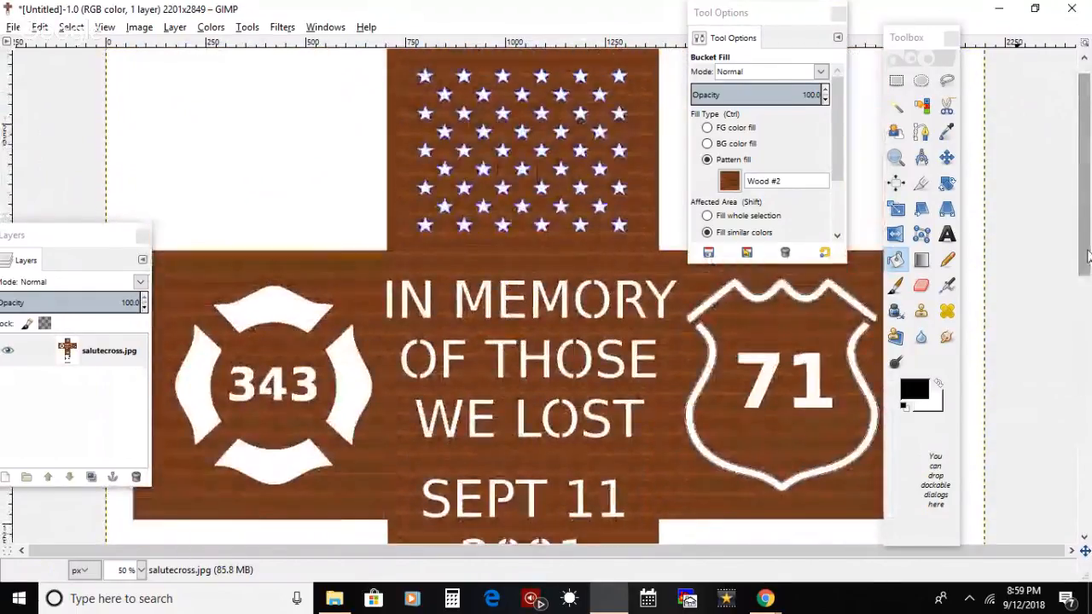
key(ctrl+z)
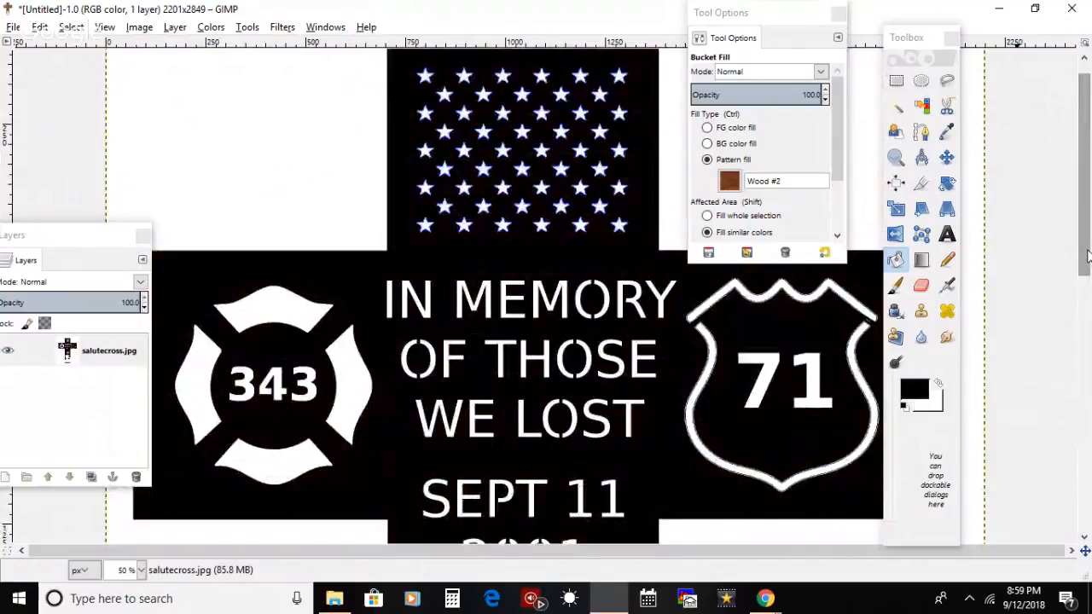
Step: Try filling the cross with the "Wood of some sort" pattern and undo the fill
click(729, 181)
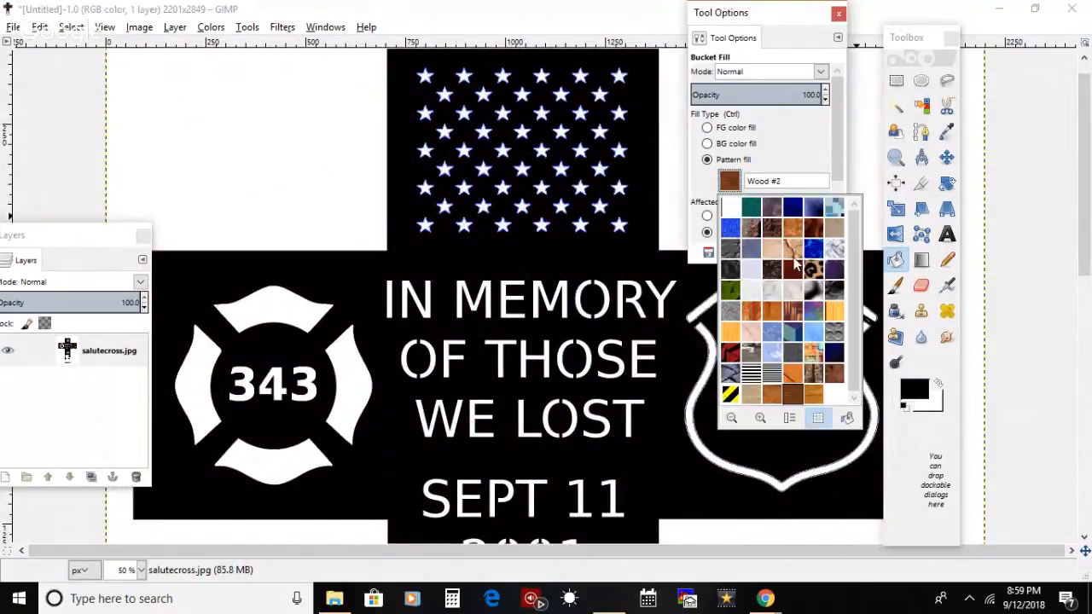
click(812, 395)
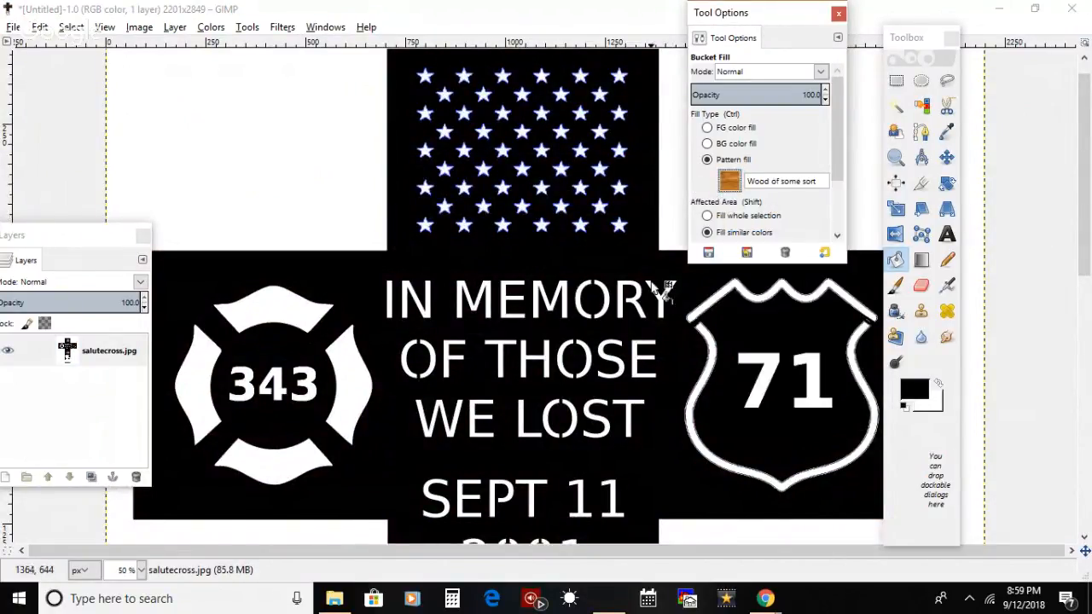
click(618, 251)
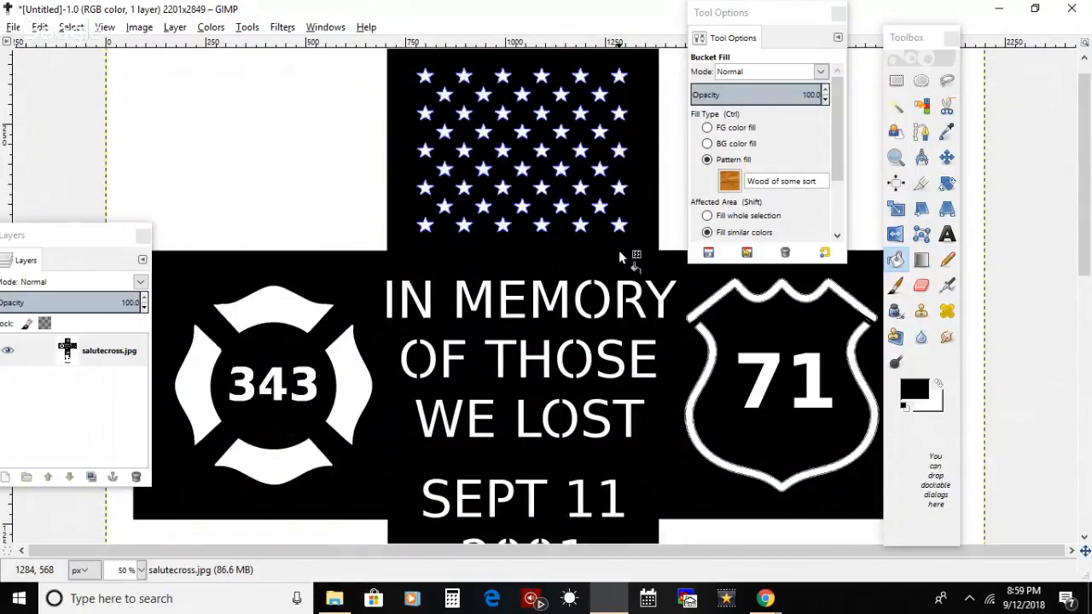
key(ctrl+z)
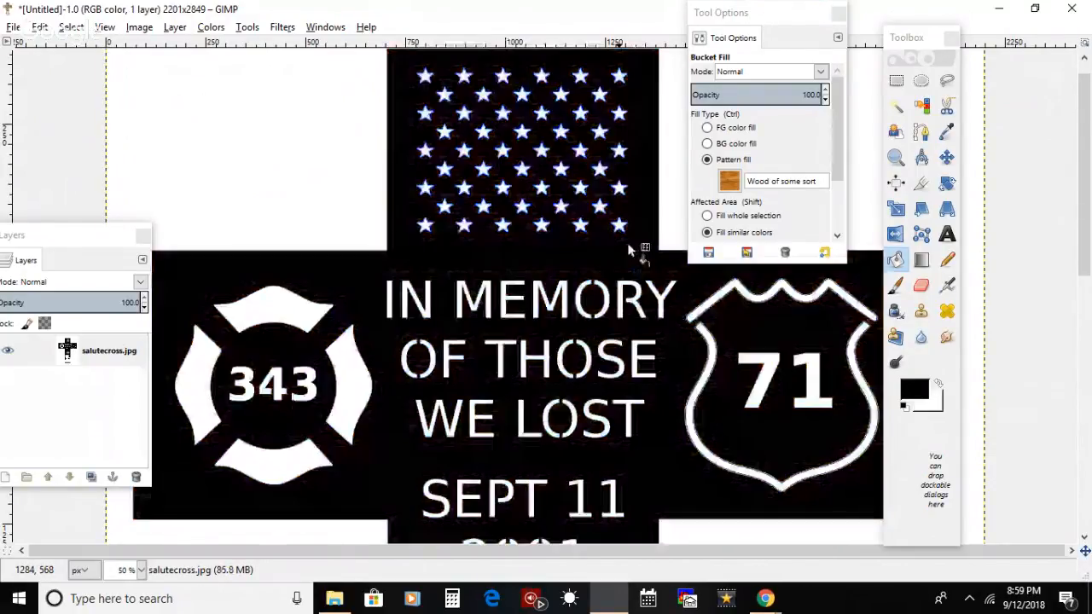
Step: Try filling the cross with the Wood #1 pattern and undo the fill
click(729, 180)
click(774, 396)
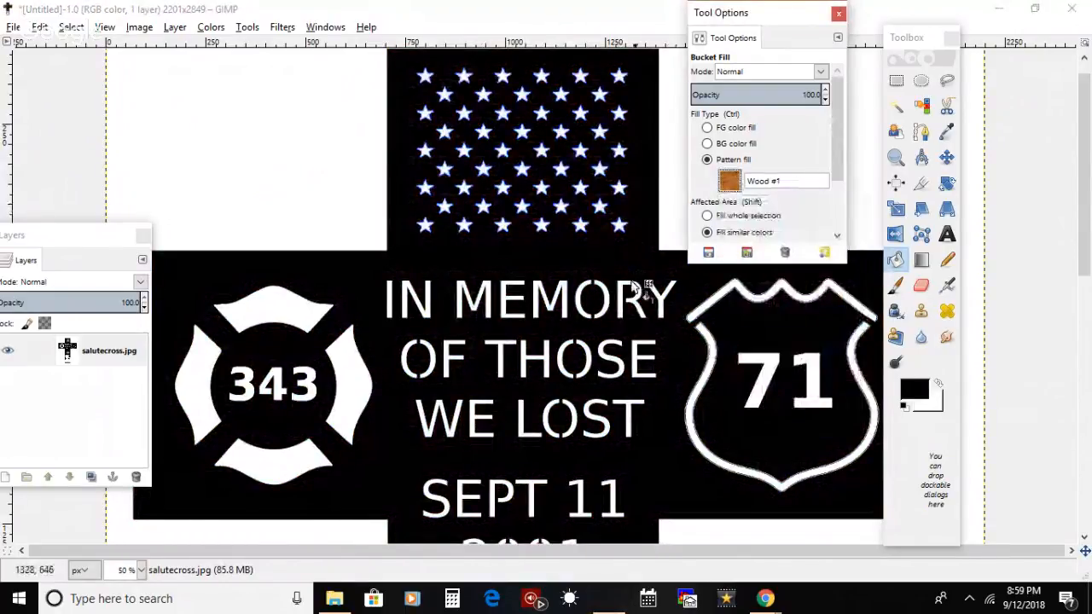
click(624, 257)
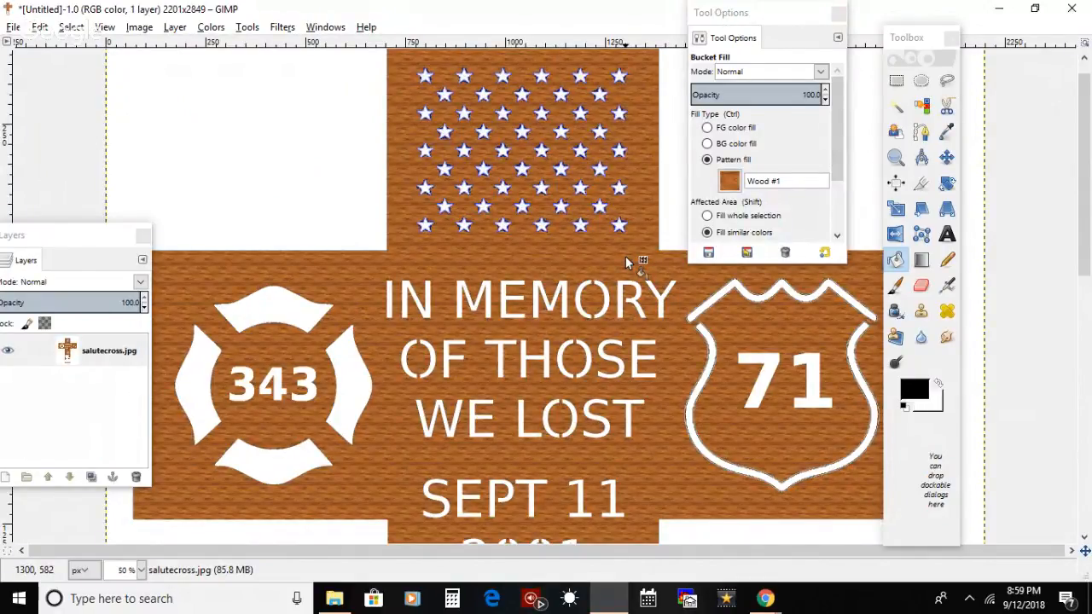
key(ctrl+z)
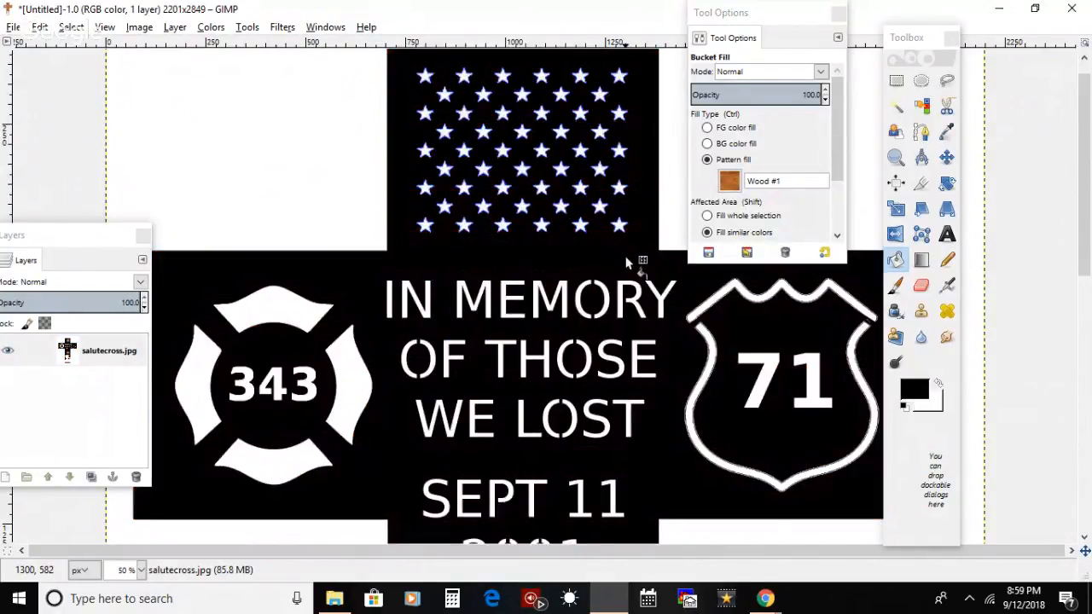
Step: Set the Fuzzy Select threshold to 60.2 and select the black area of the cross
click(897, 106)
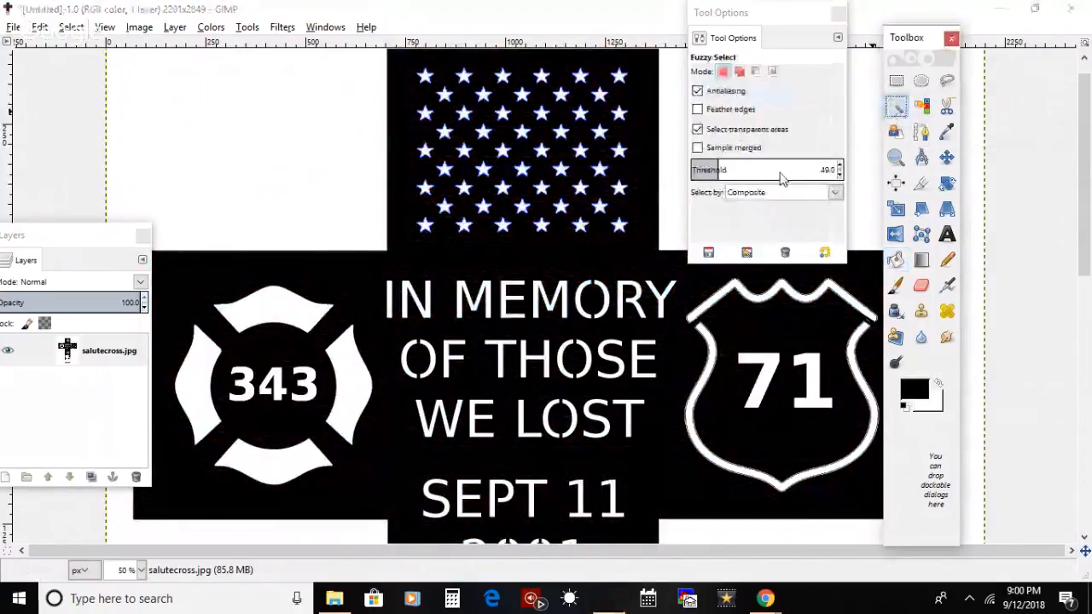
click(627, 264)
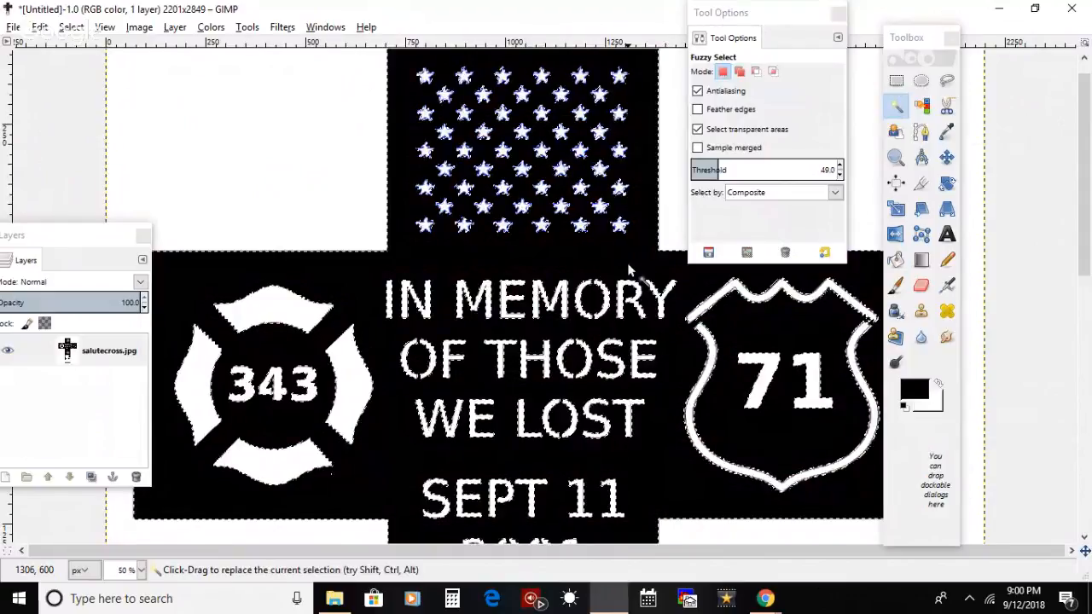
key(ctrl+shift+a)
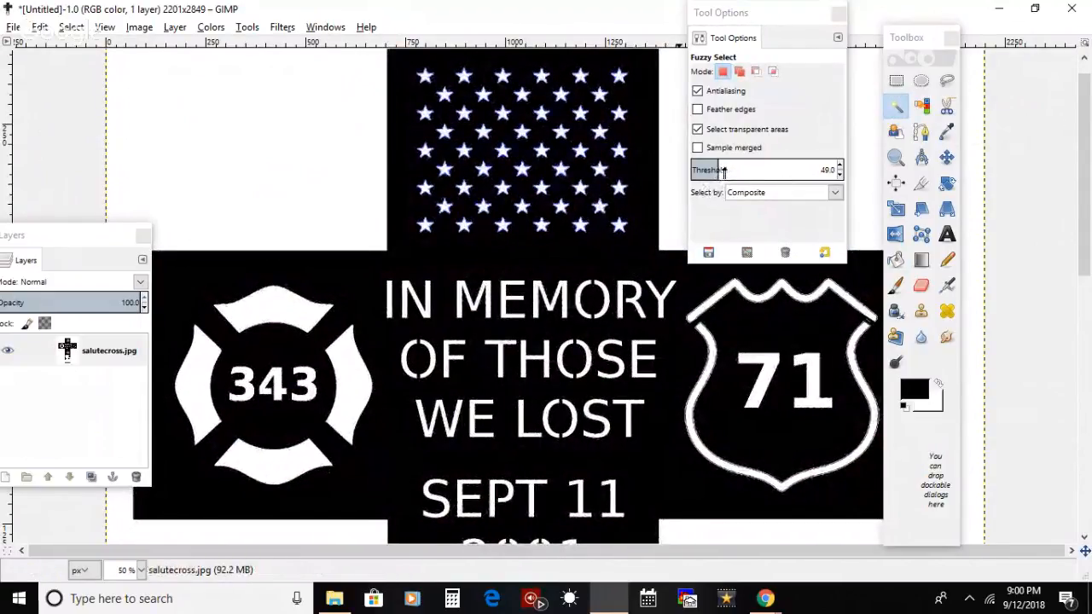
click(725, 170)
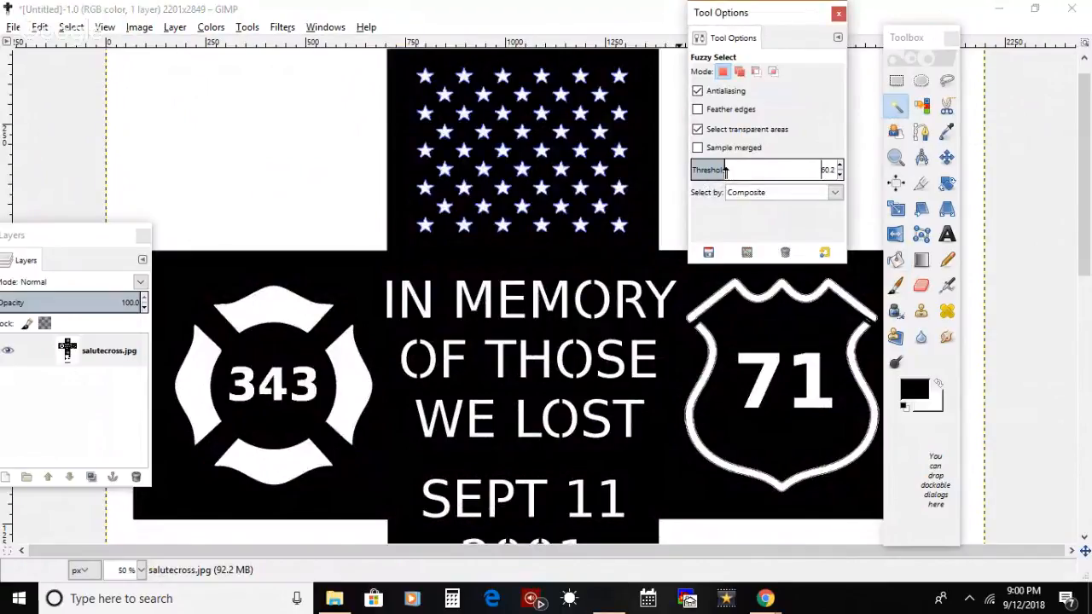
click(627, 268)
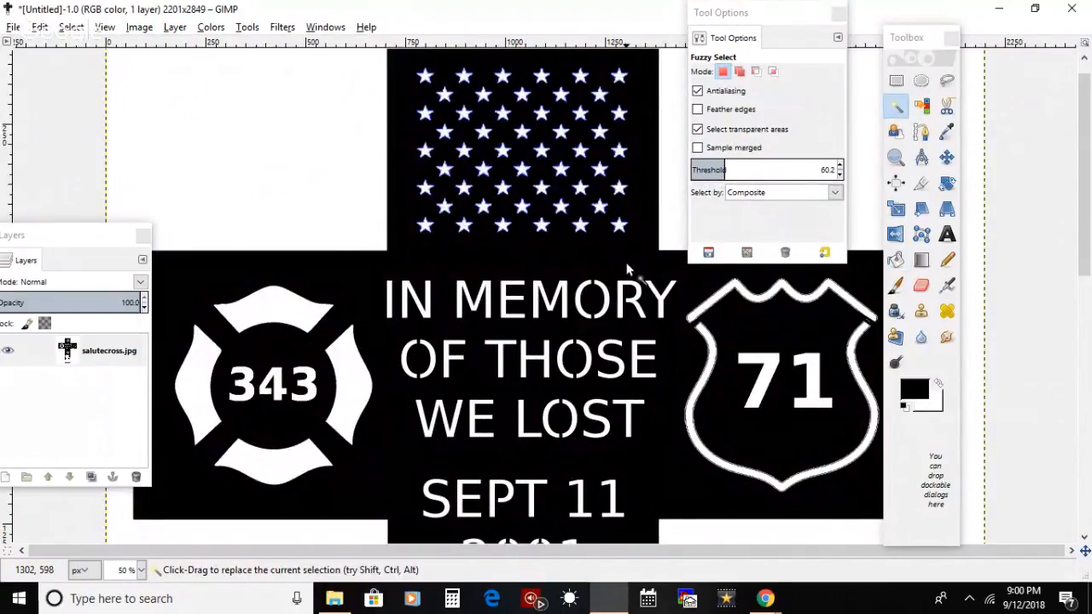
drag(1086, 262, 1085, 382)
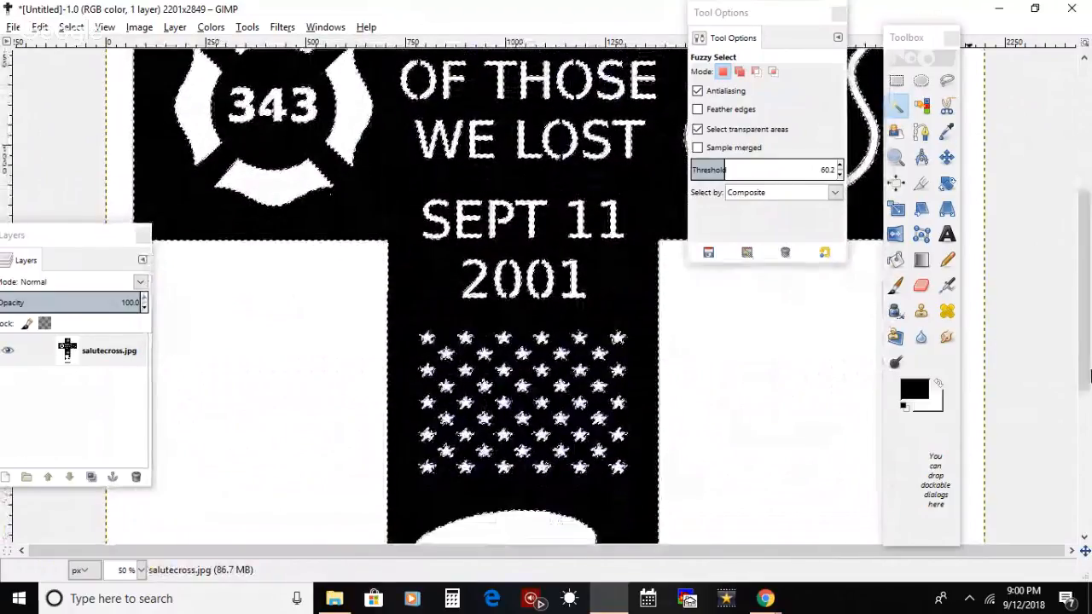
Step: Invert the cross selection and cut the area outside the black wood shape
click(42, 27)
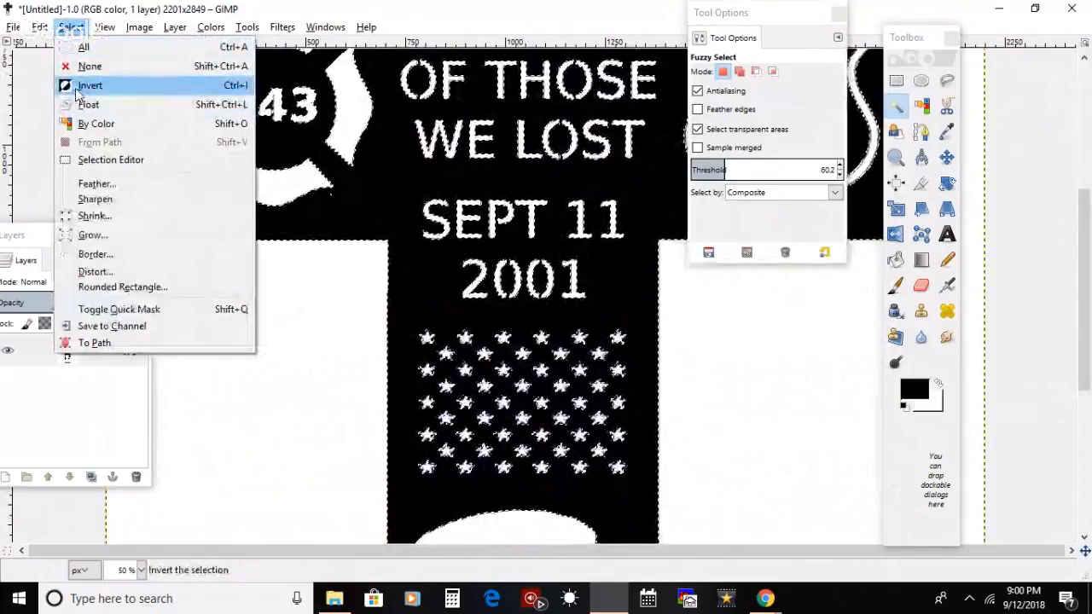
click(75, 89)
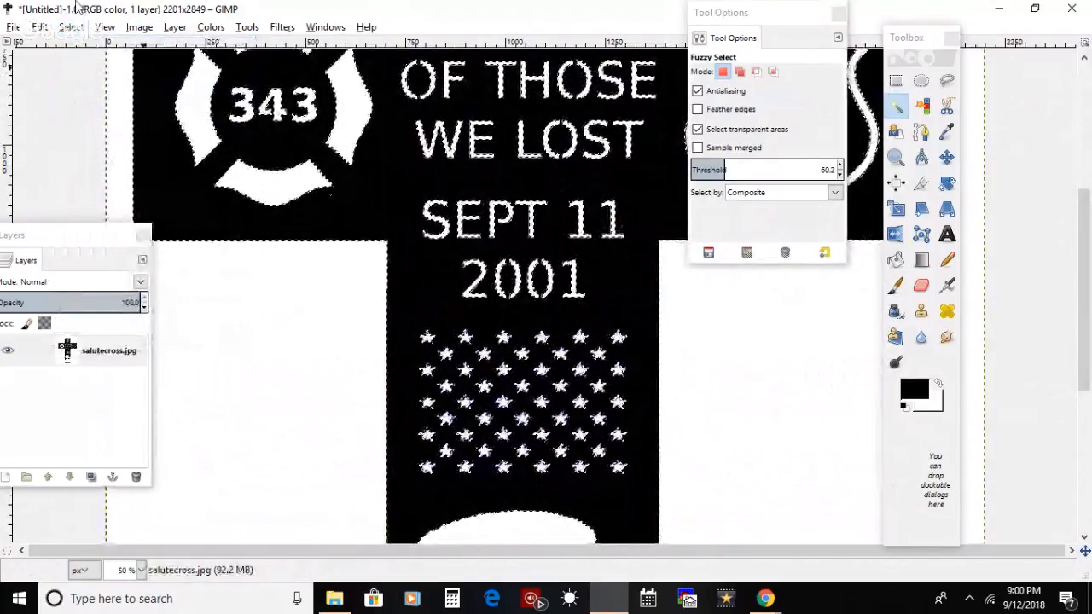
click(40, 28)
click(59, 122)
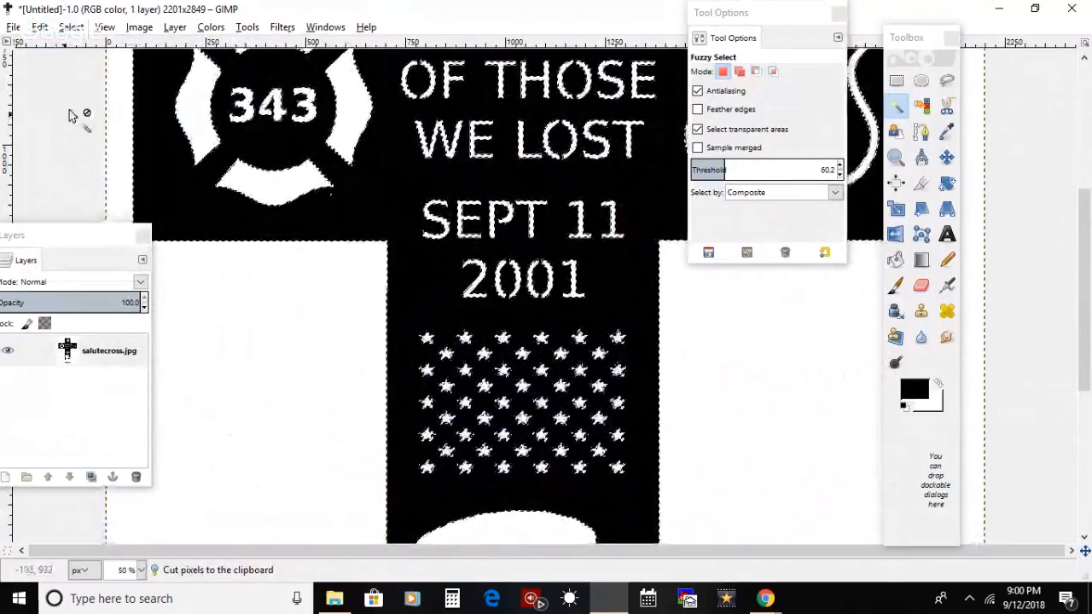
Step: Invert the selection back, try cutting the black cross area, and undo the cut
click(71, 27)
click(85, 85)
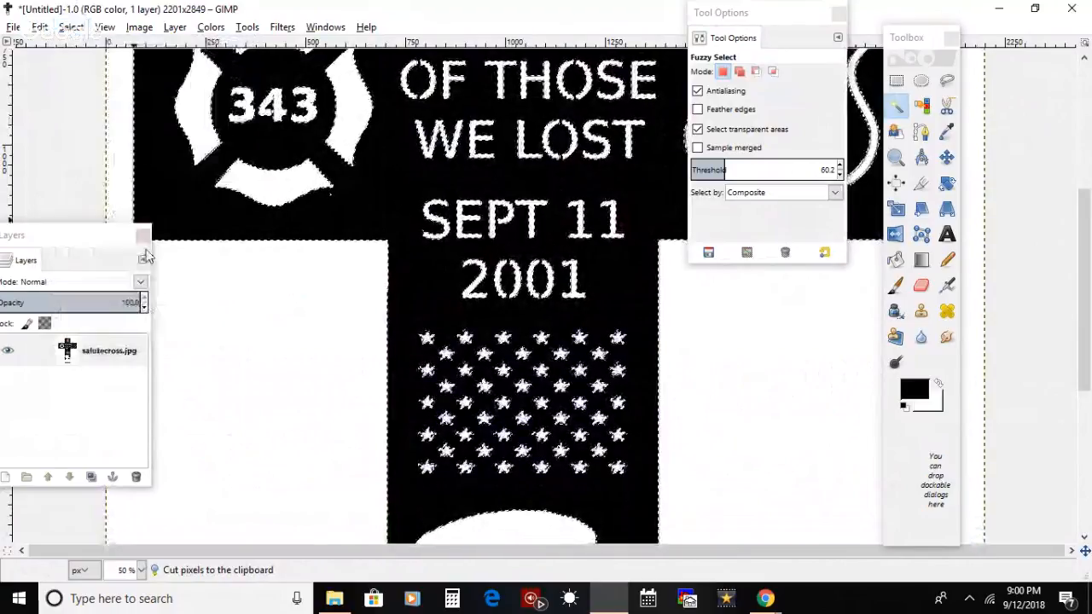
click(39, 27)
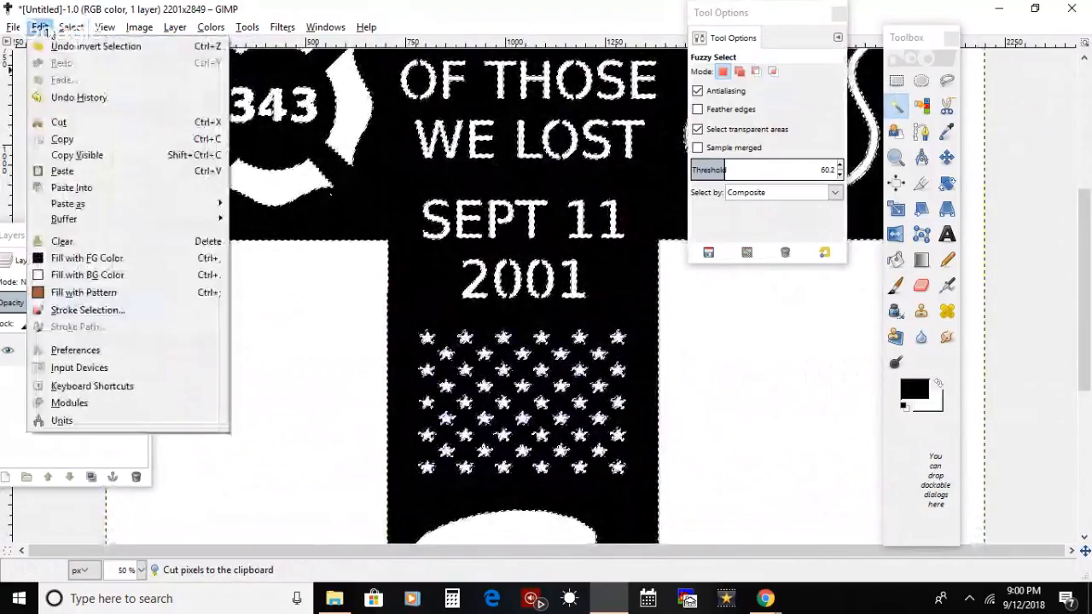
click(61, 122)
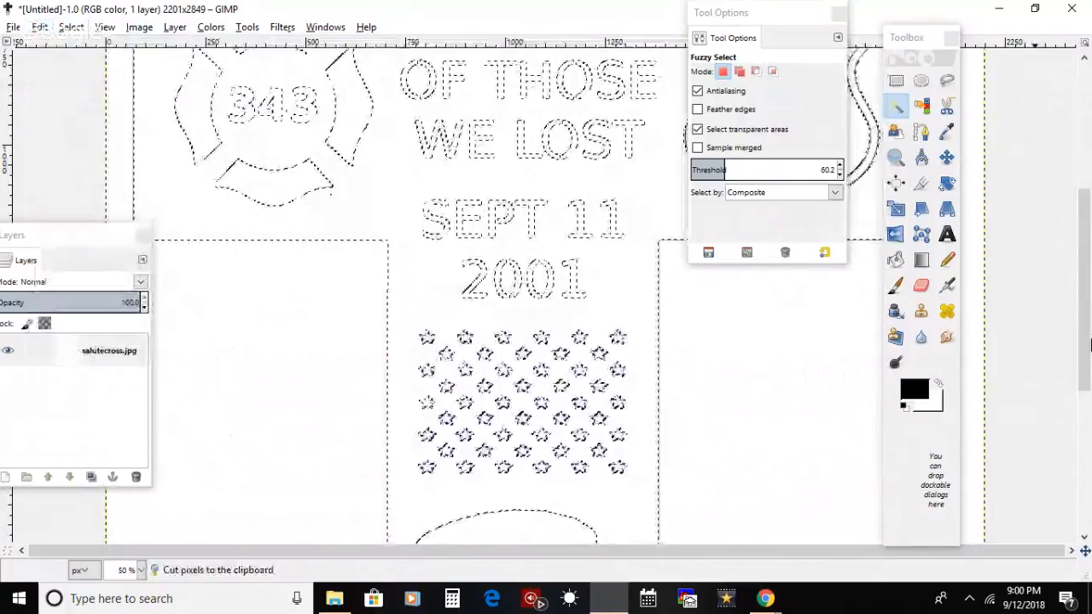
drag(1084, 326, 1085, 224)
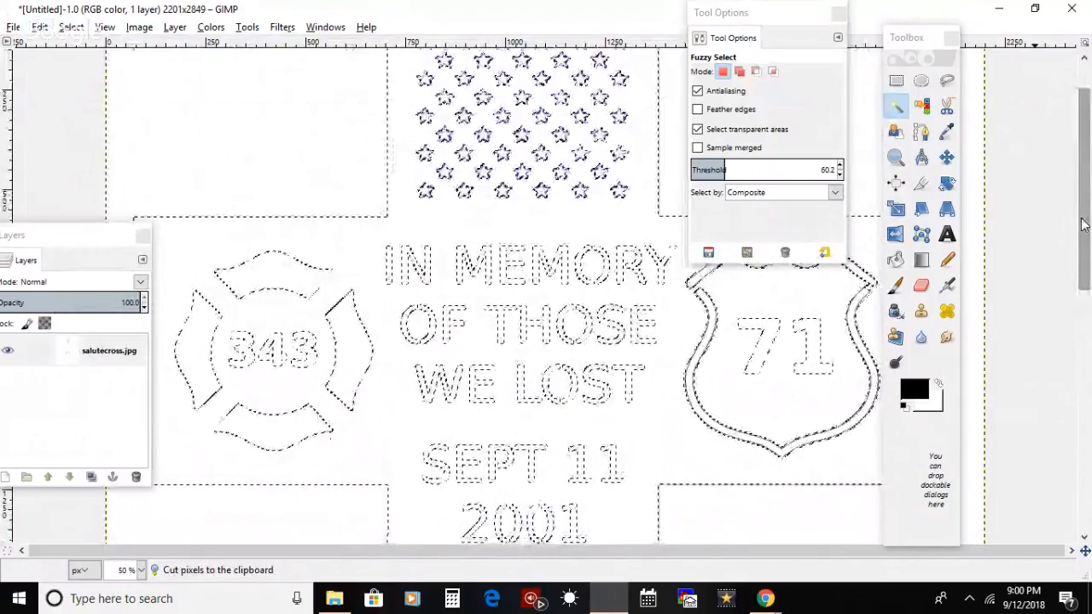
key(ctrl+z)
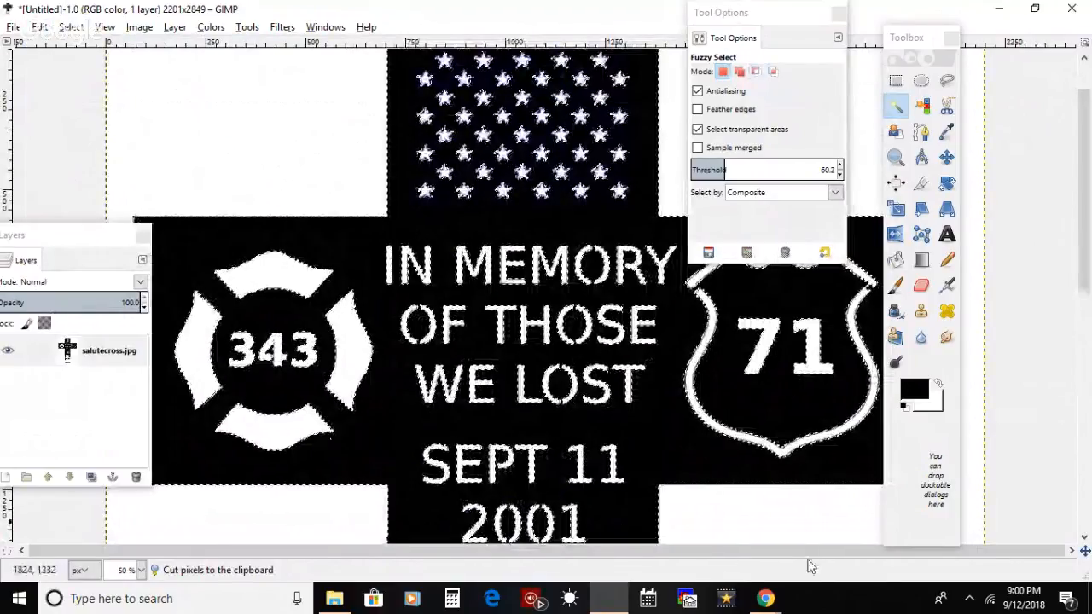
Step: Open the Scroll Saw folder on the desktop and add the wood_background_hd_picture_5_169810 image as a new layer over the cross
click(772, 601)
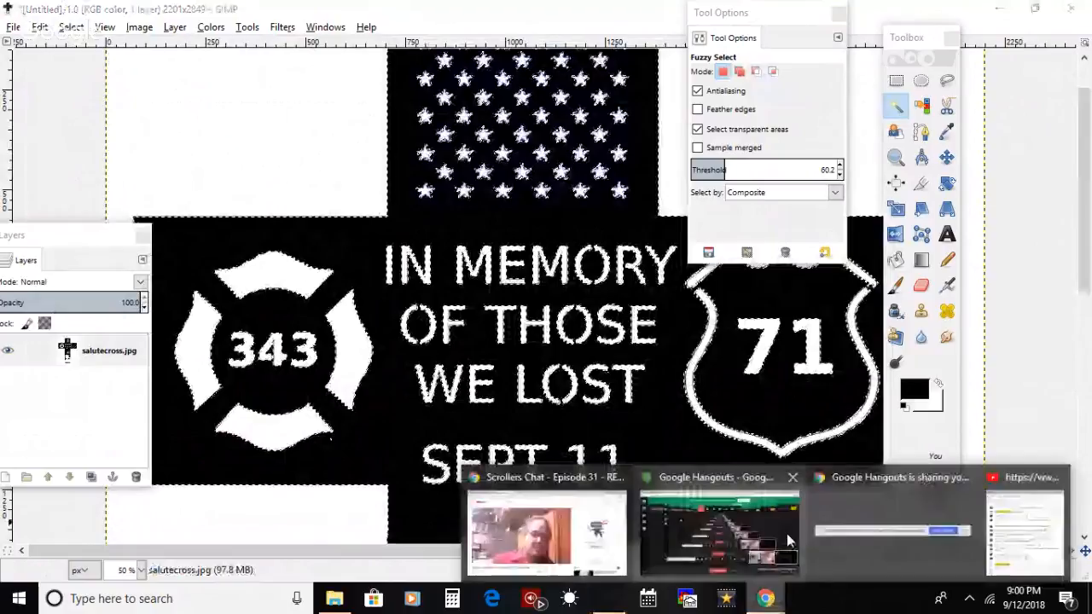
click(999, 7)
click(598, 15)
drag(768, 26, 294, 26)
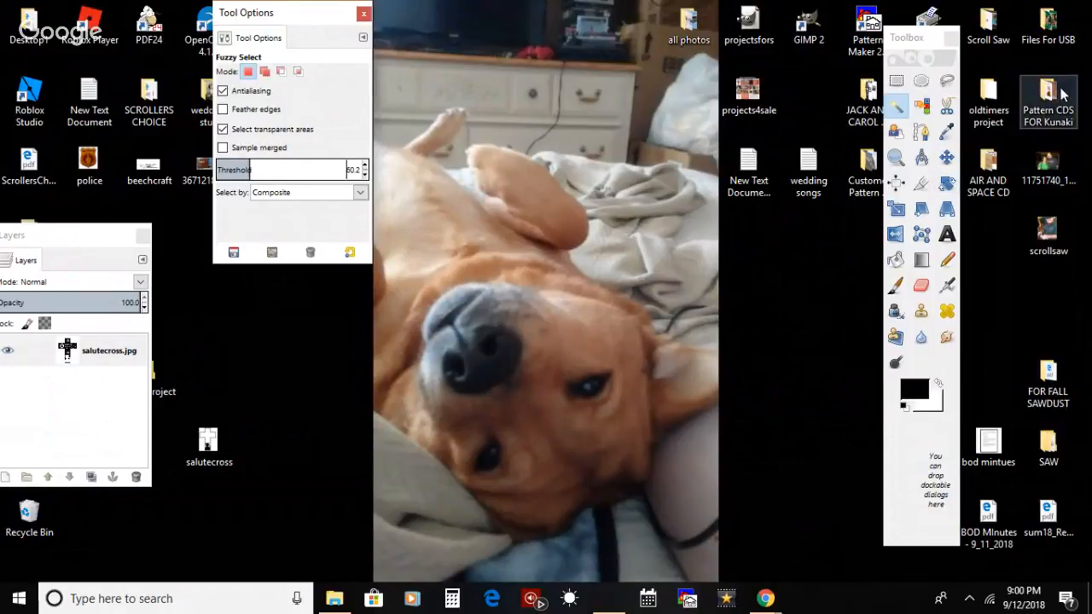
click(1002, 49)
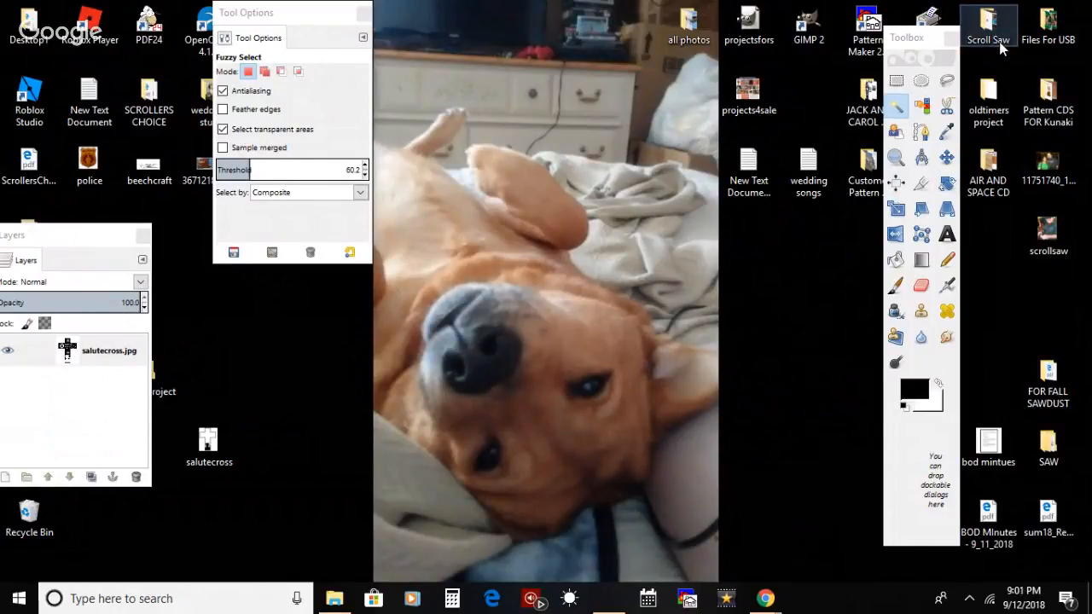
double_click(1002, 49)
drag(704, 128, 713, 431)
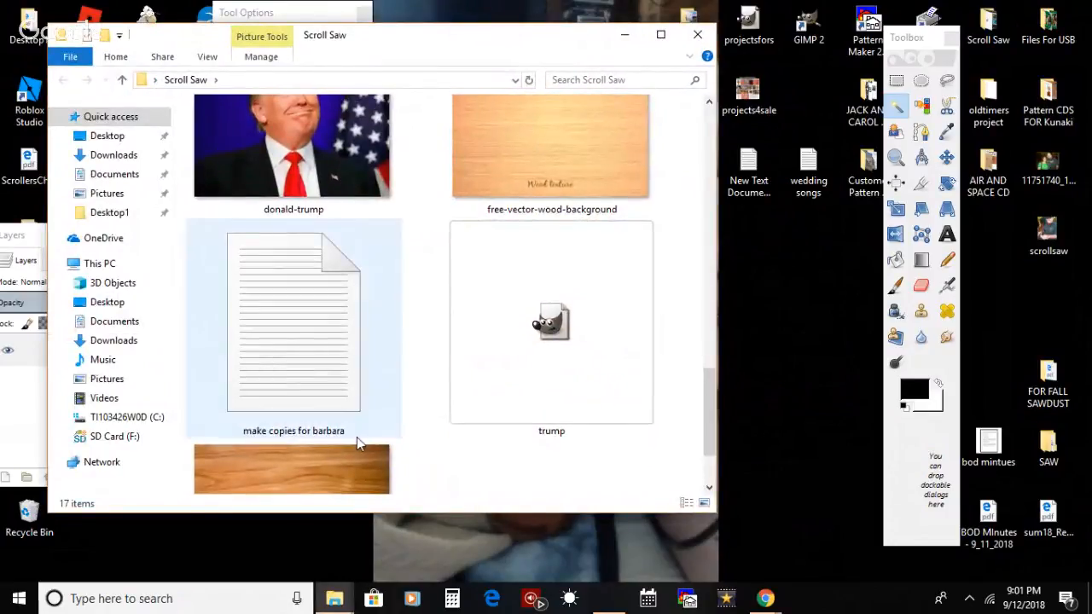
drag(331, 478, 707, 531)
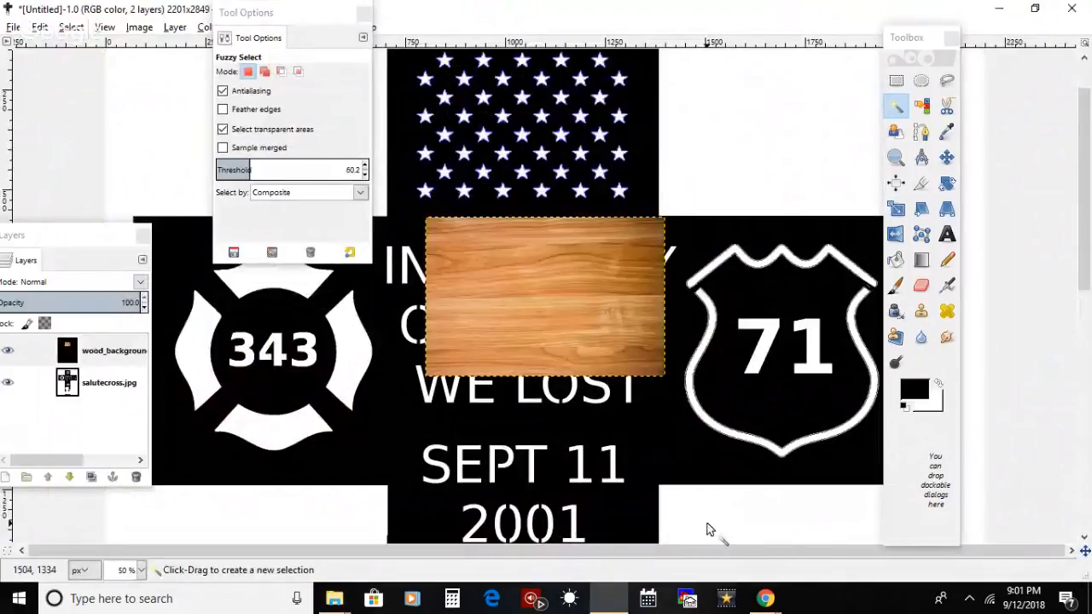
Step: Scale the wood background layer to about 3205 × 2926 px so it spreads across the canvas
key(shift+s)
click(495, 328)
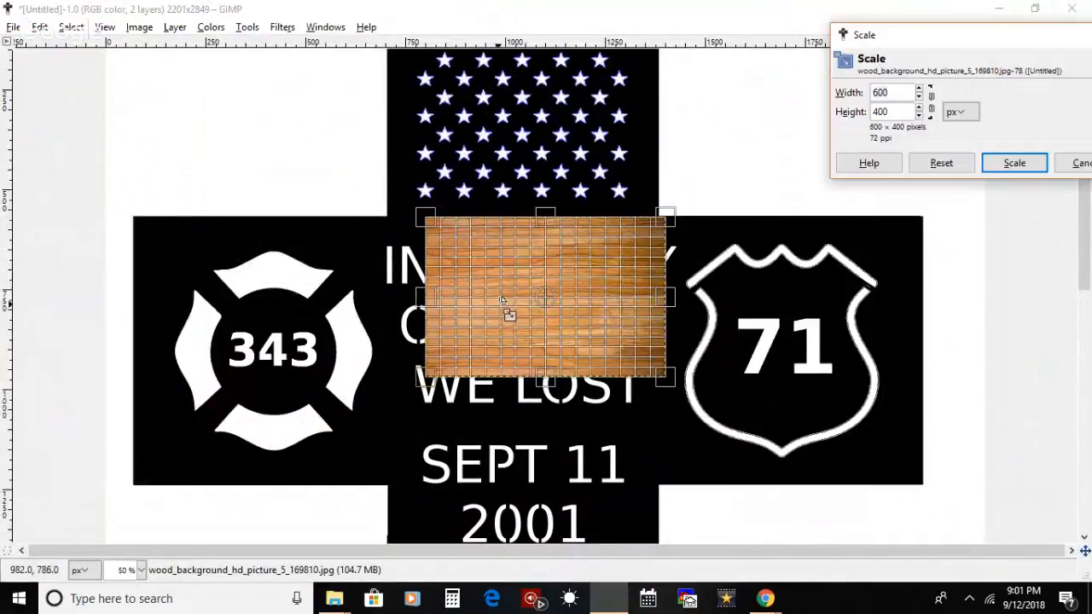
drag(232, 153, 87, 74)
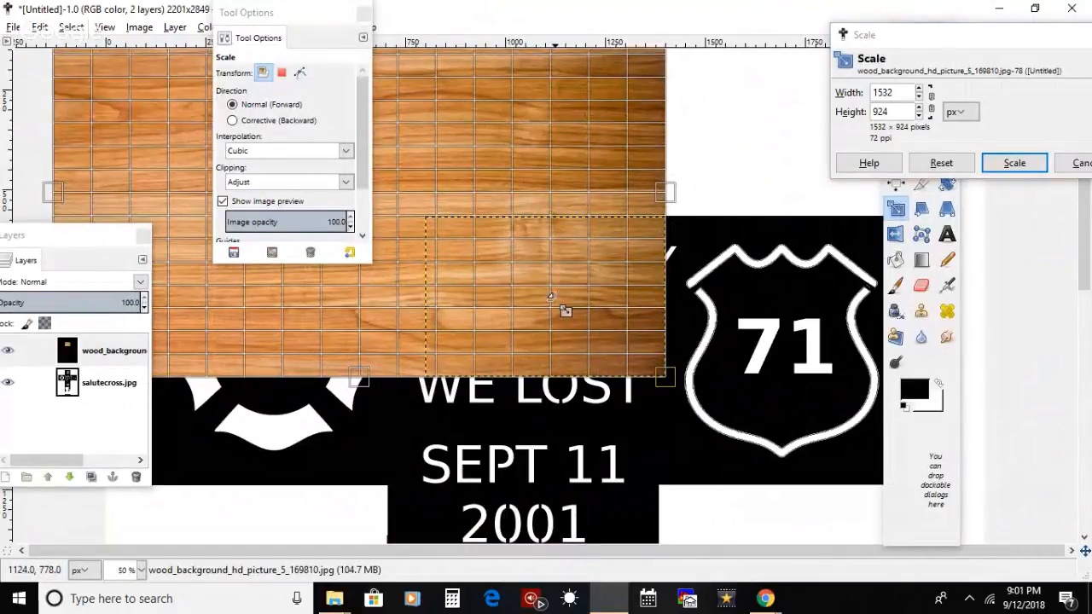
drag(552, 298, 1085, 412)
drag(598, 377, 540, 572)
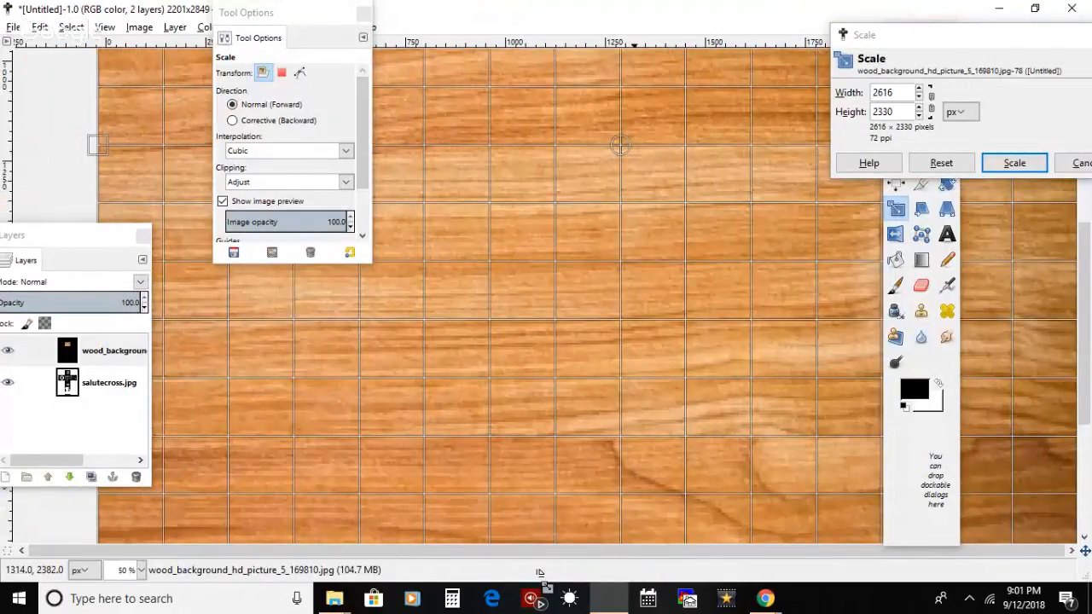
drag(539, 573, 573, 602)
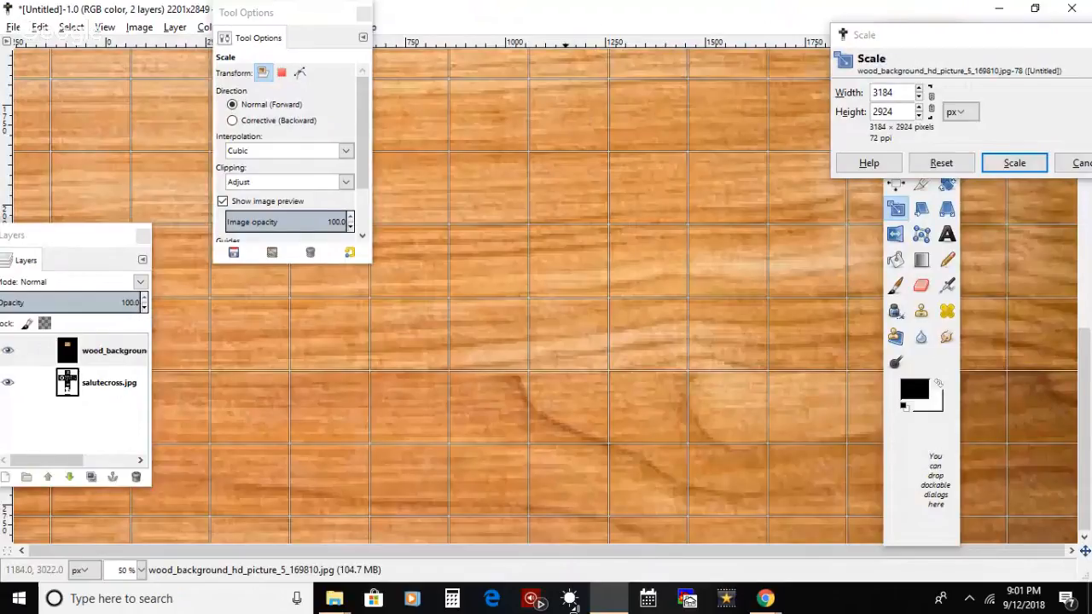
key(Return)
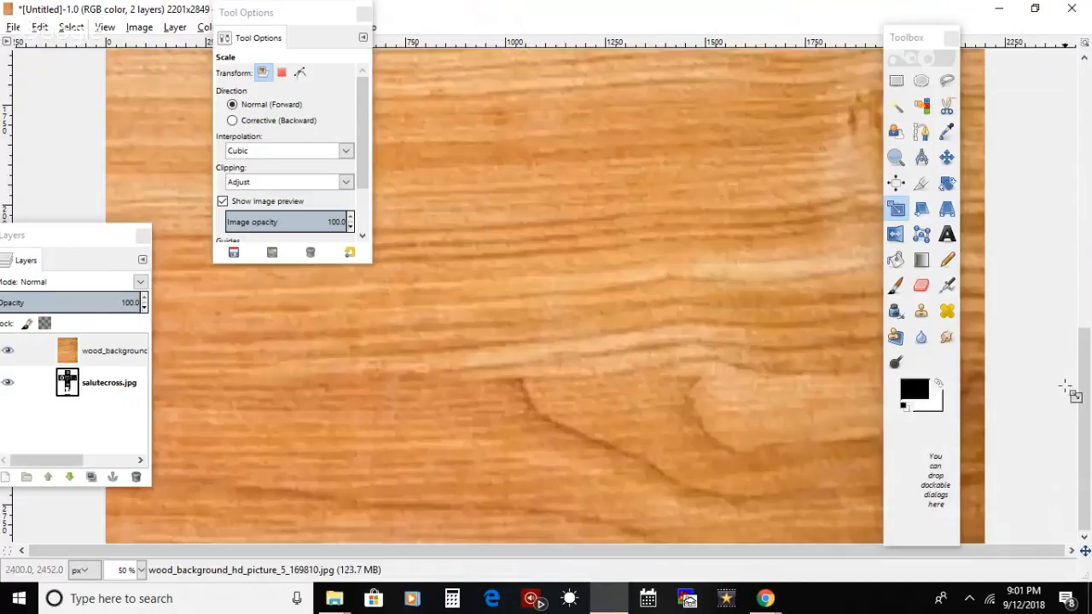
Step: Move the salutecross.jpg layer above the wood layer and inspect the cross with the docks temporarily hidden
drag(102, 382, 107, 350)
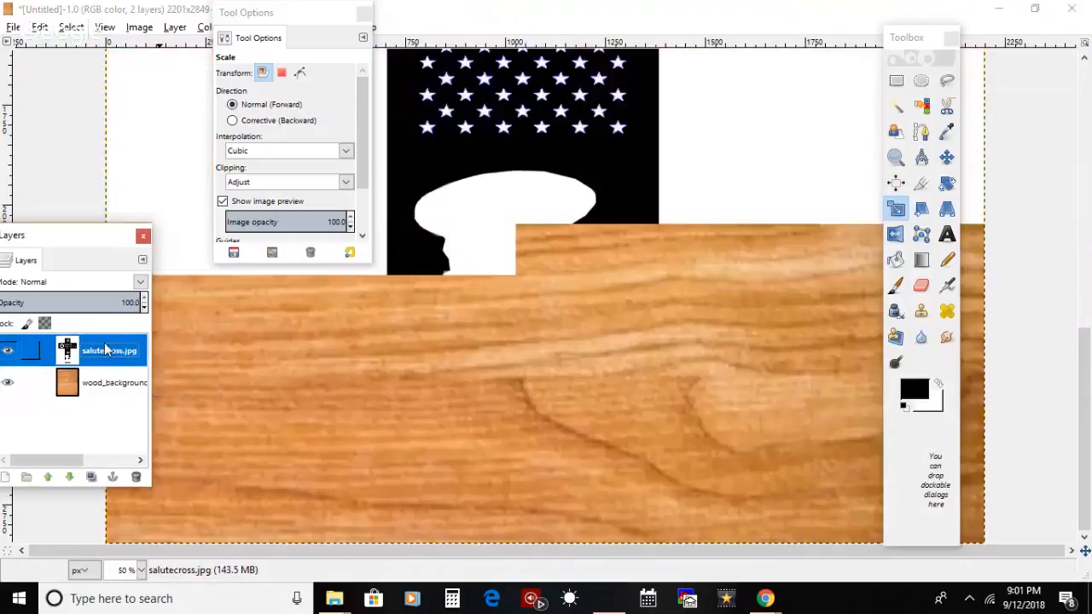
key(Tab)
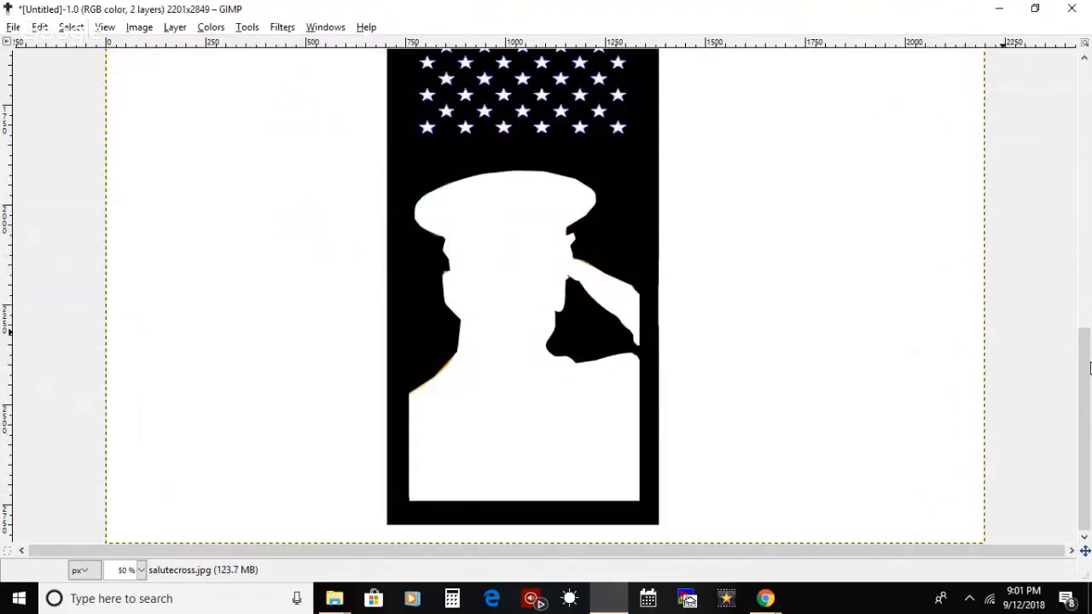
scroll(1087, 312, up, 1)
drag(1086, 312, 1089, 98)
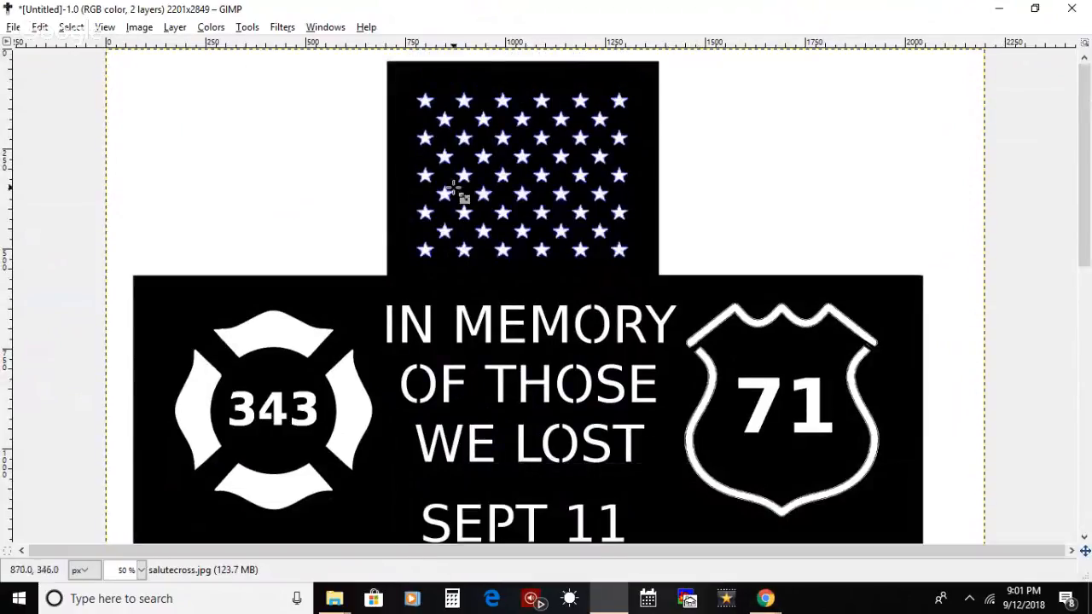
click(332, 29)
click(375, 175)
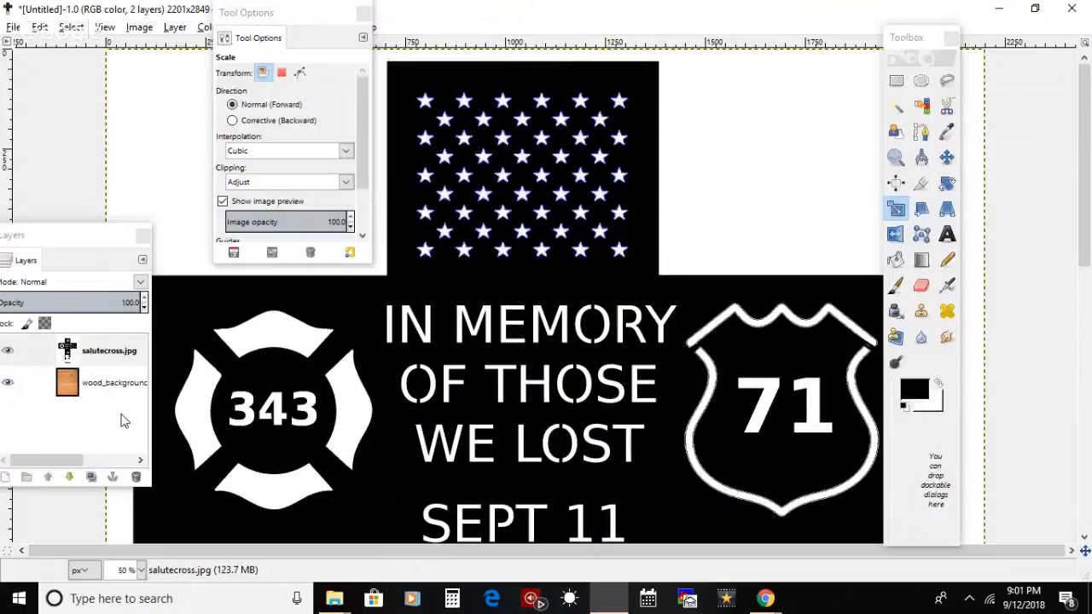
Step: Raise the wood background layer above the cross and stretch it upward past the canvas's top edge
drag(109, 381, 106, 348)
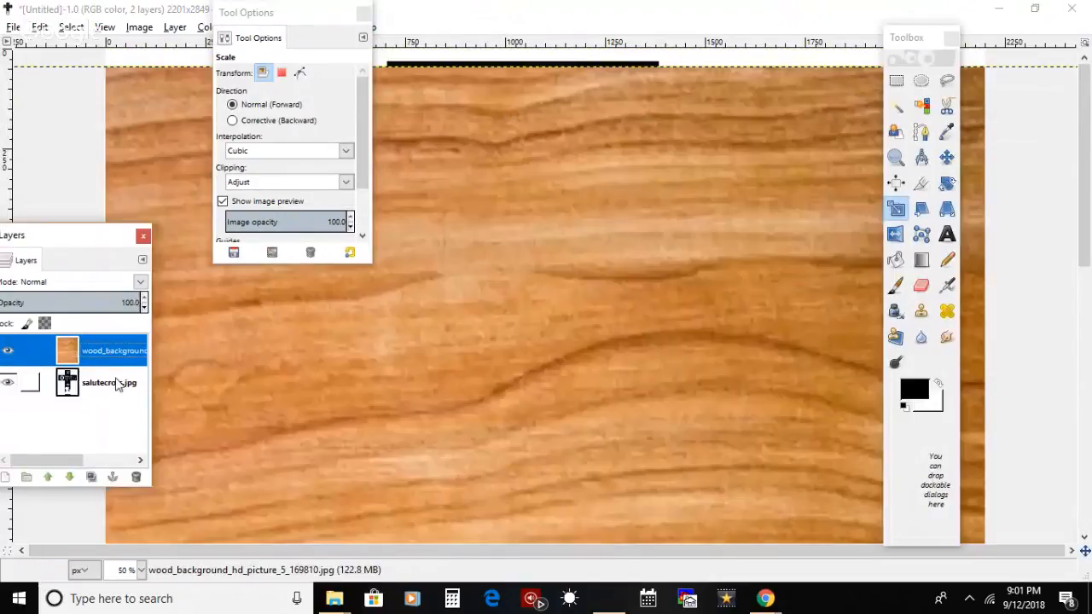
drag(1086, 238, 1086, 191)
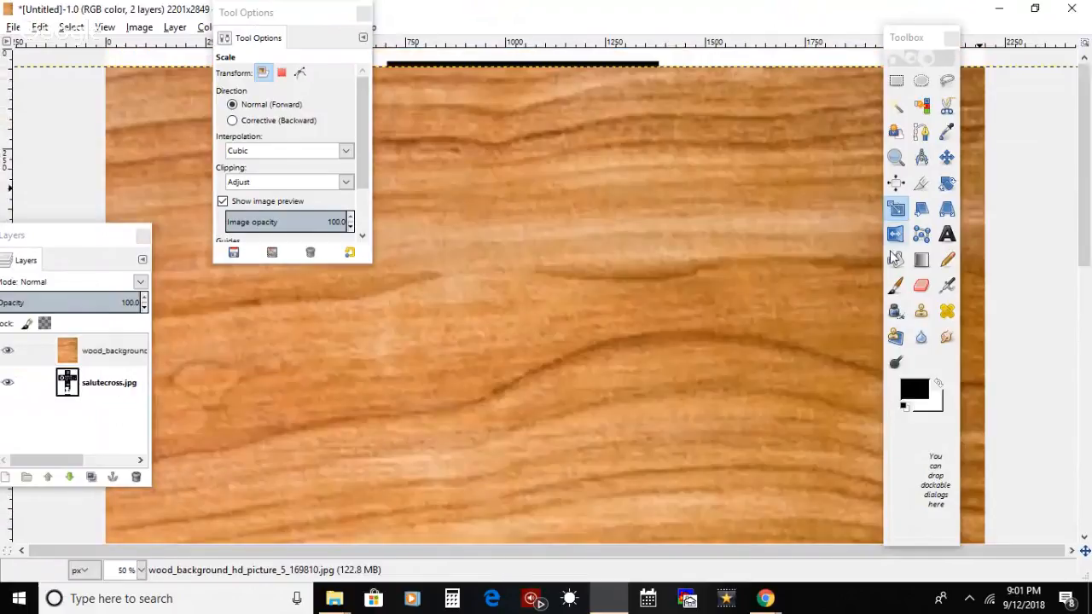
click(722, 164)
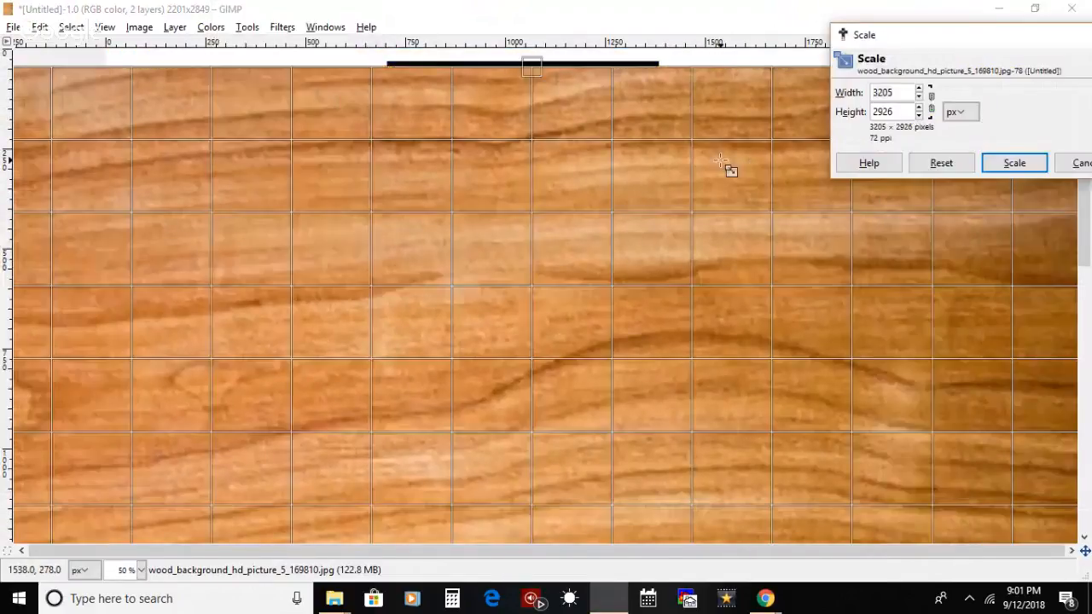
drag(723, 164, 725, 124)
key(Return)
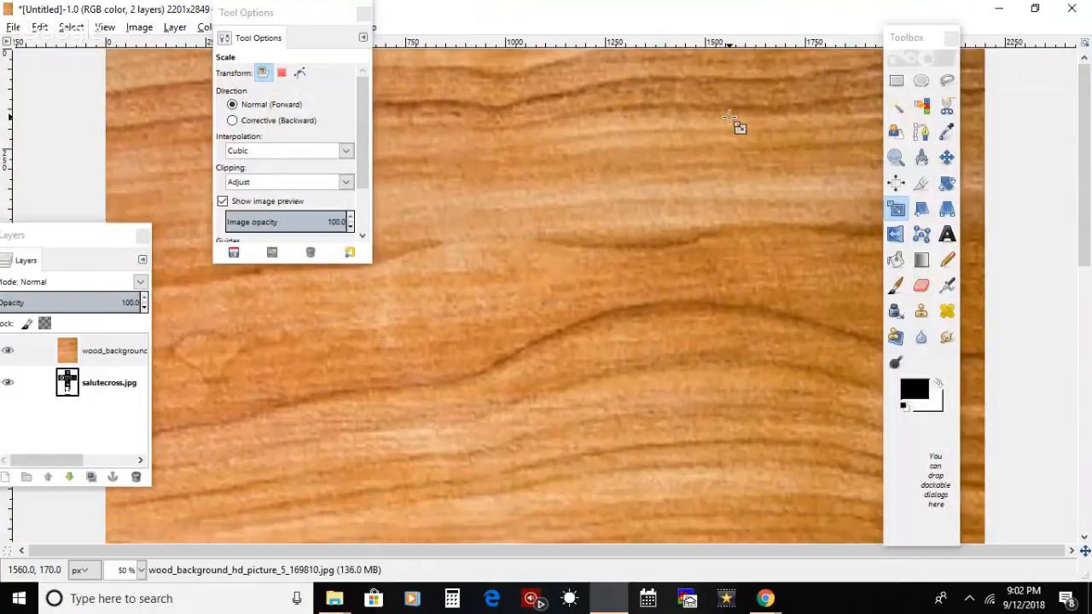
Step: Move the salutecross.jpg layer above the wood layer and select its black cross area with Fuzzy Select
drag(120, 384, 118, 343)
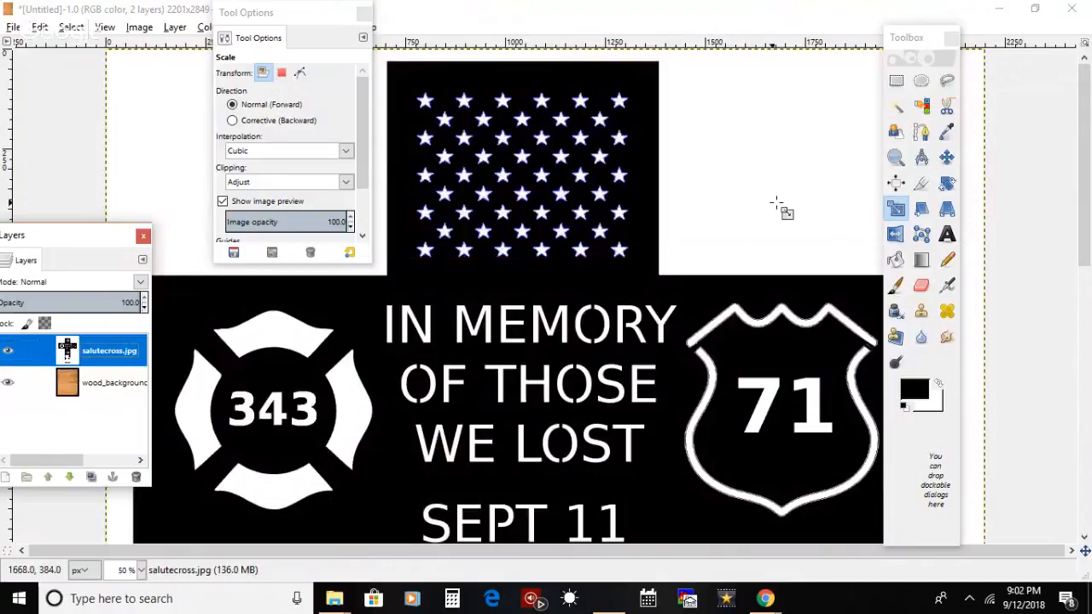
click(894, 116)
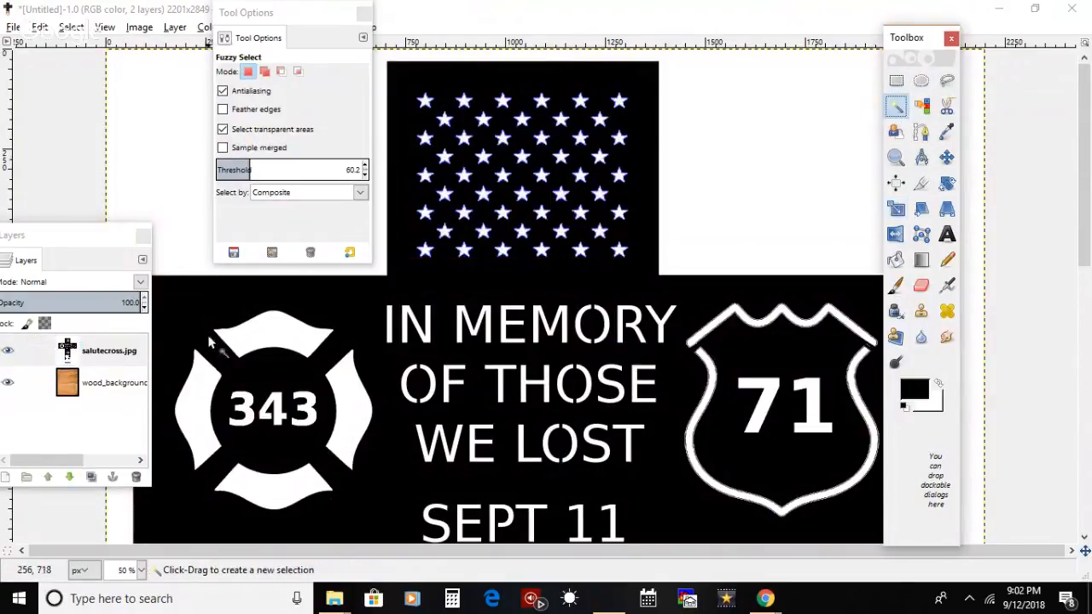
click(111, 350)
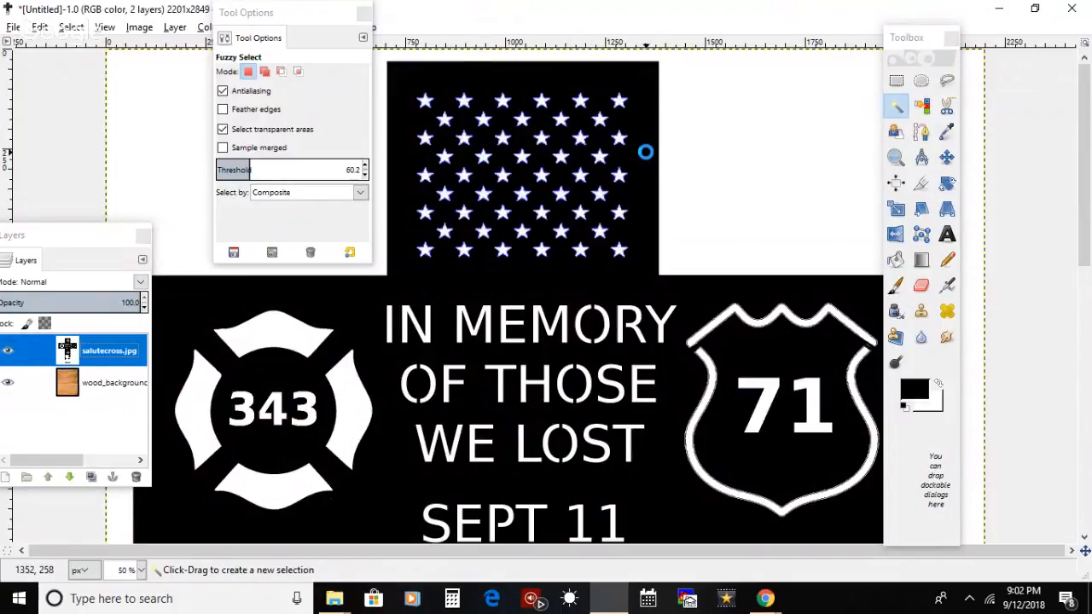
click(646, 151)
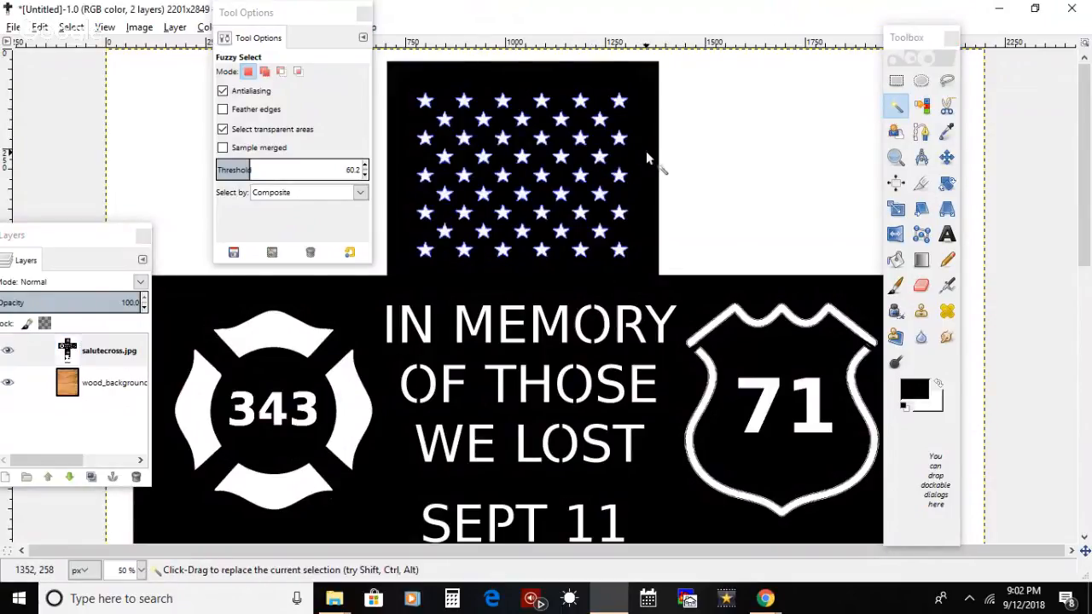
Step: Try to cut the white areas around the cross from the salutecross.jpg layer using the inverted selection
click(71, 28)
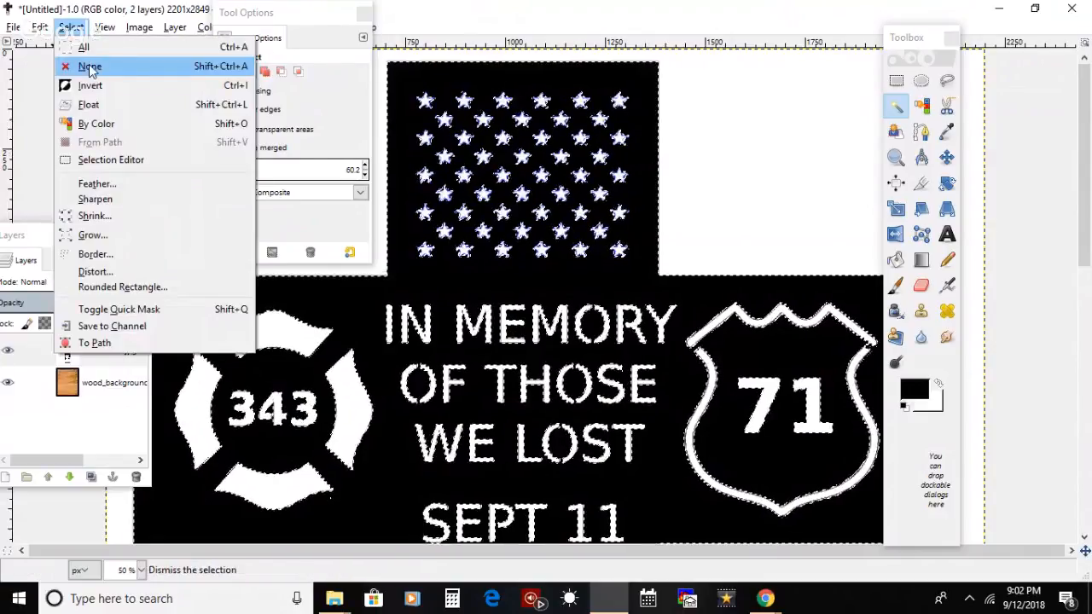
click(90, 85)
click(42, 29)
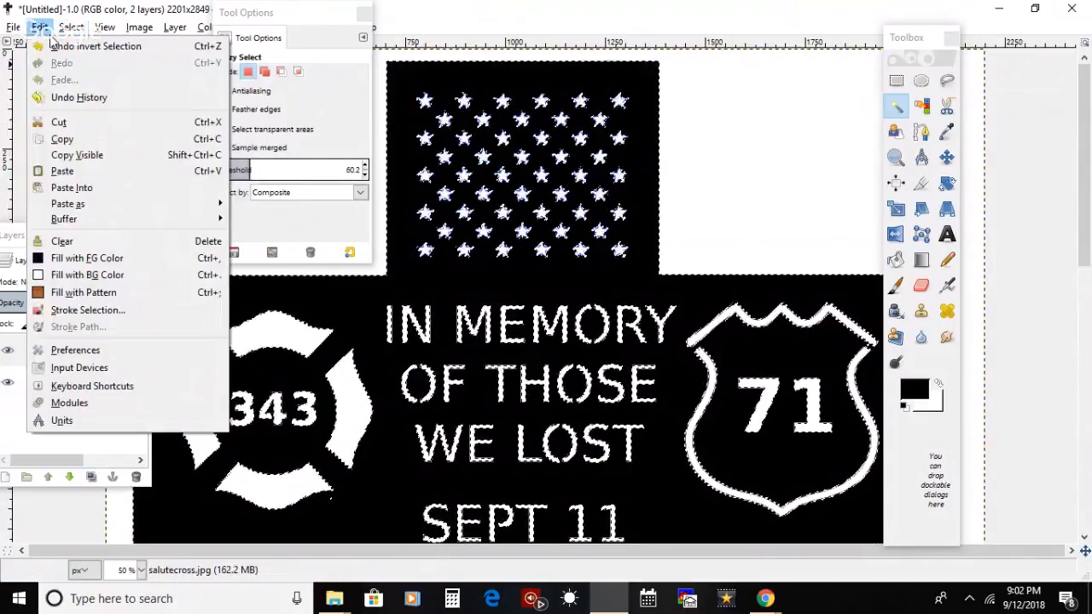
click(85, 122)
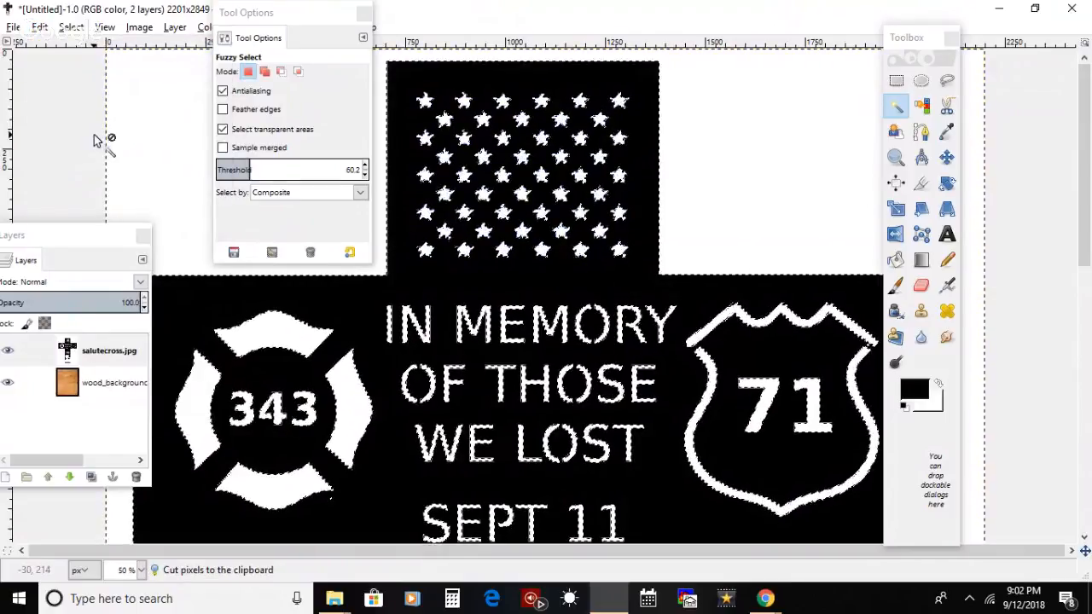
click(71, 28)
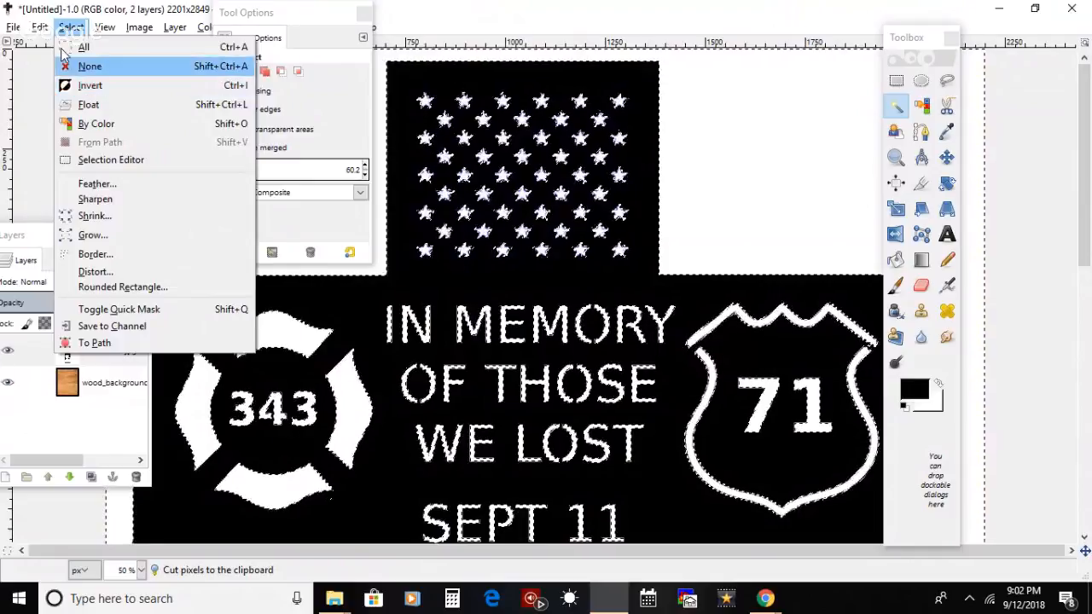
mouse_move(39, 27)
click(74, 126)
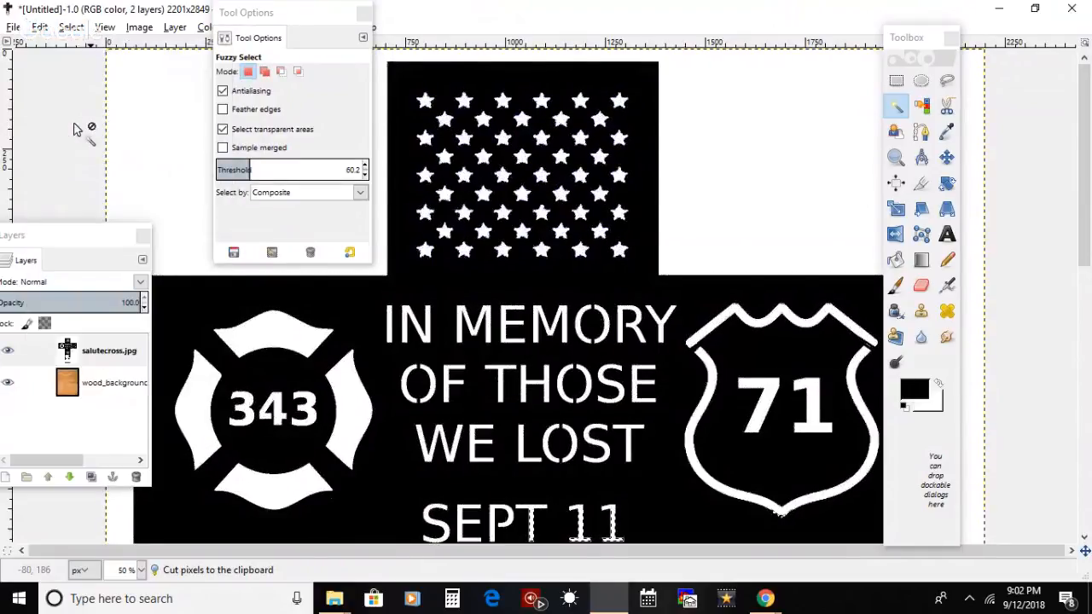
key(ctrl)
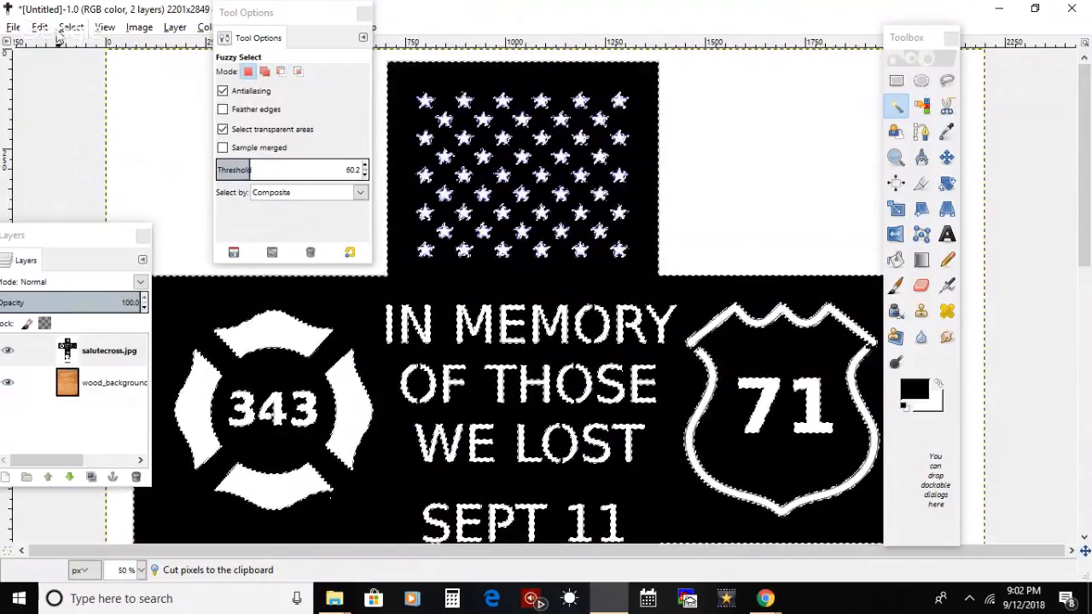
Step: Cut the selected black cross area from the salutecross.jpg layer
click(119, 358)
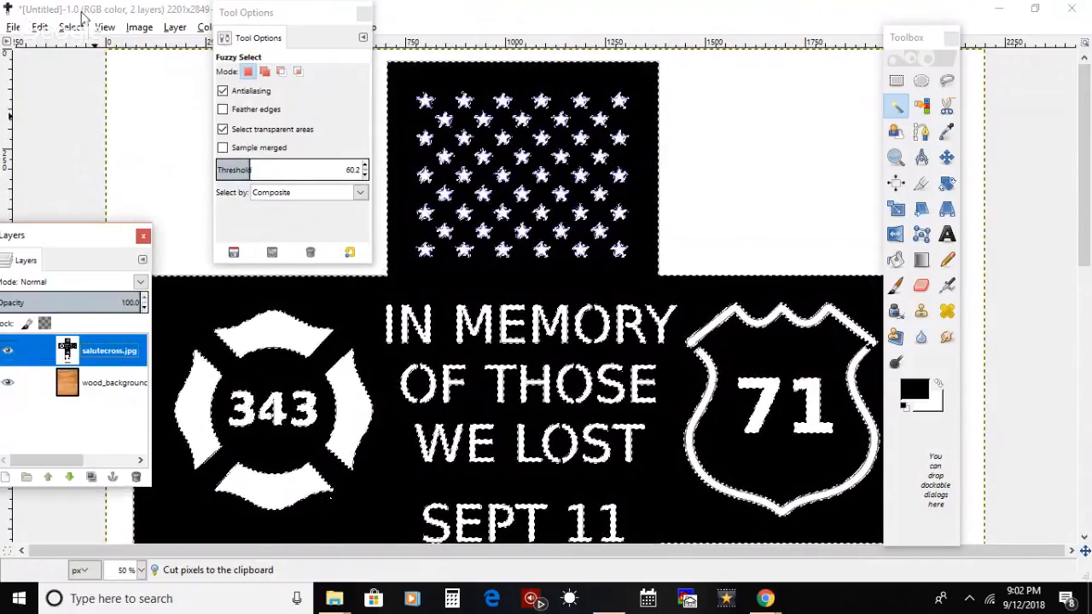
click(40, 26)
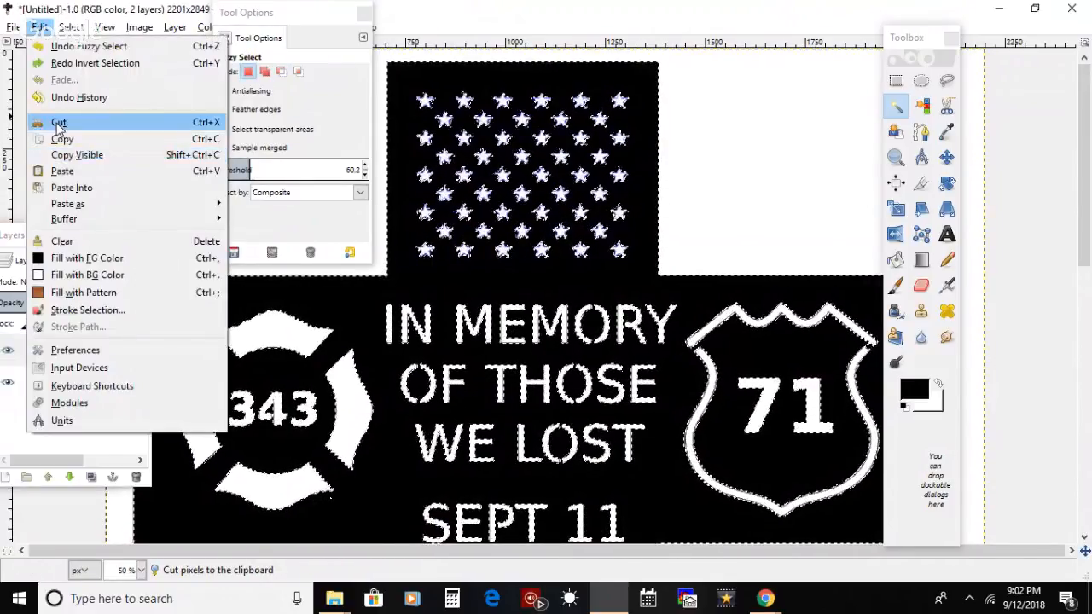
click(59, 124)
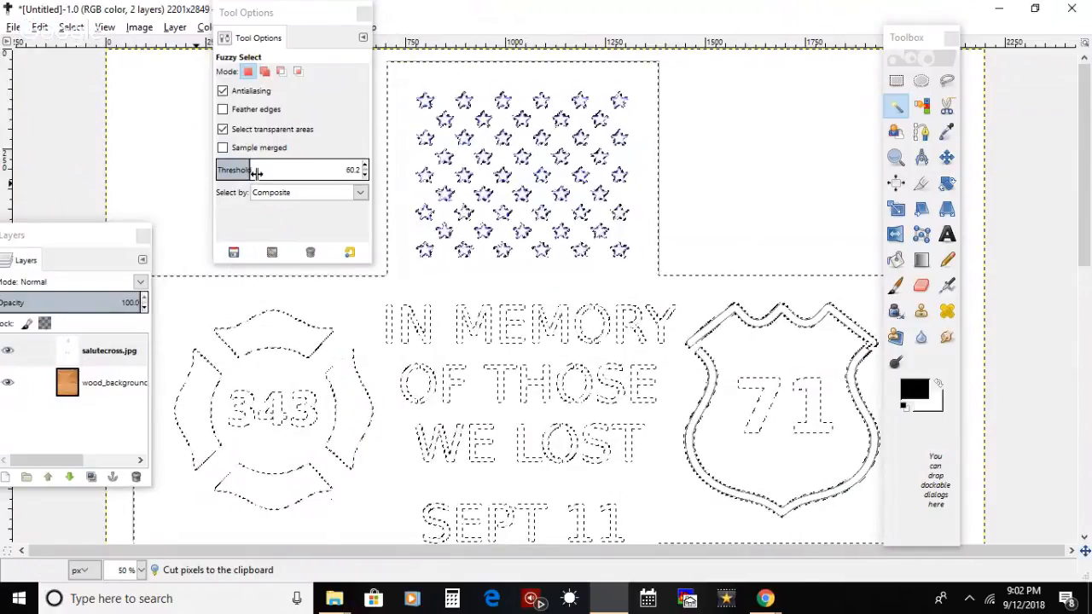
Step: Raise the wood background layer above the cross layer, invert the cross selection and cut away the wood outside the cross
click(99, 385)
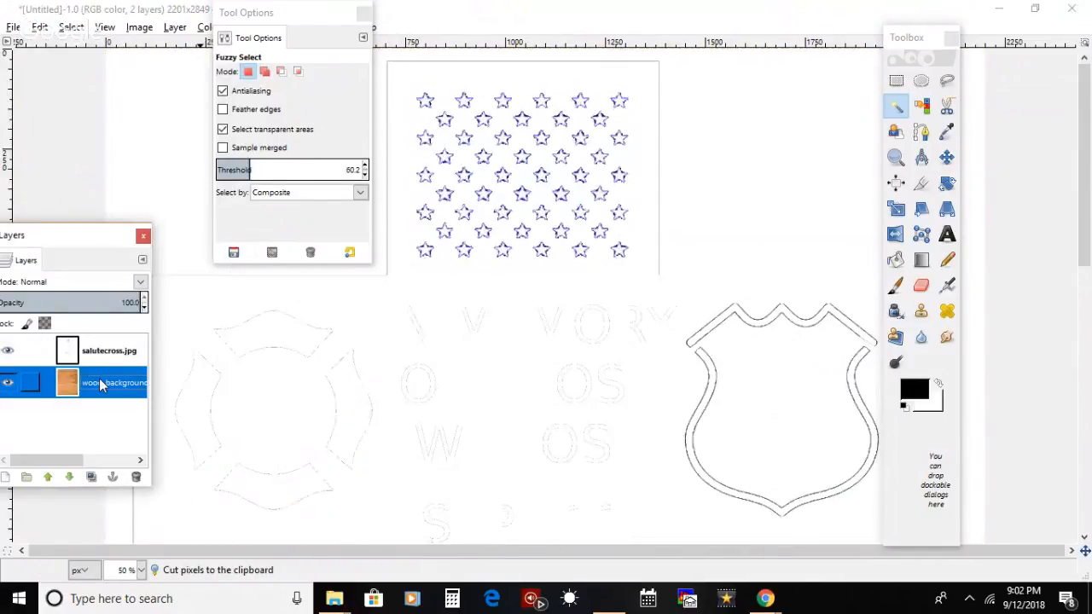
drag(100, 350, 98, 350)
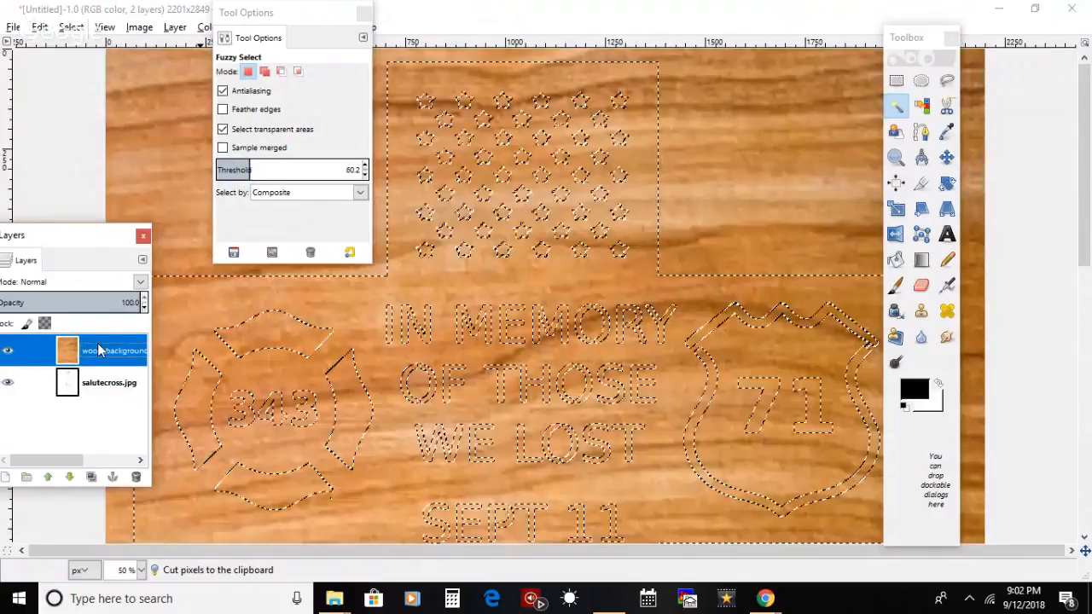
click(39, 27)
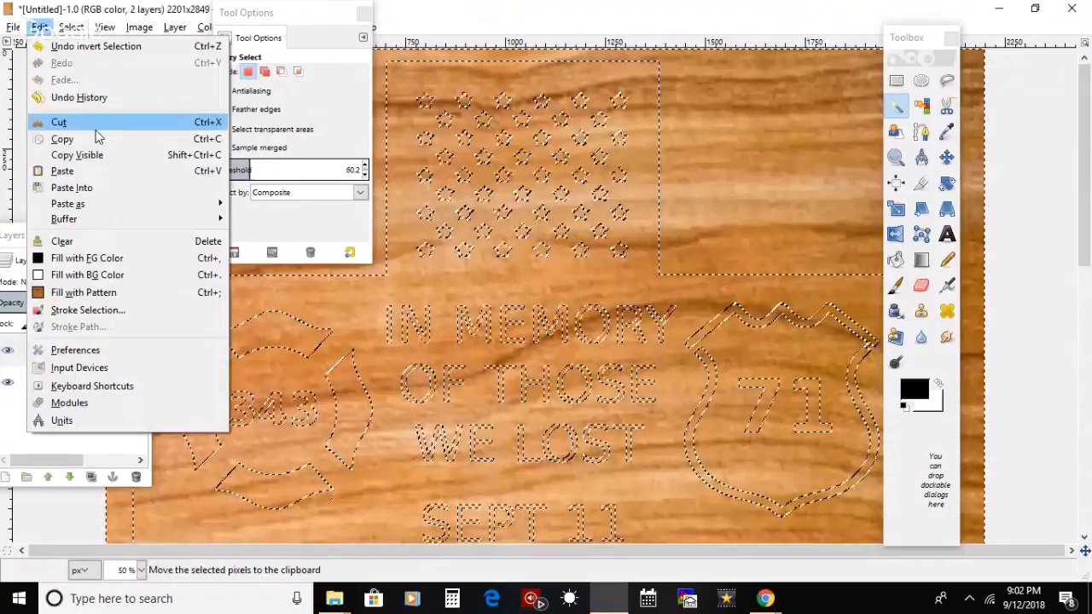
click(97, 128)
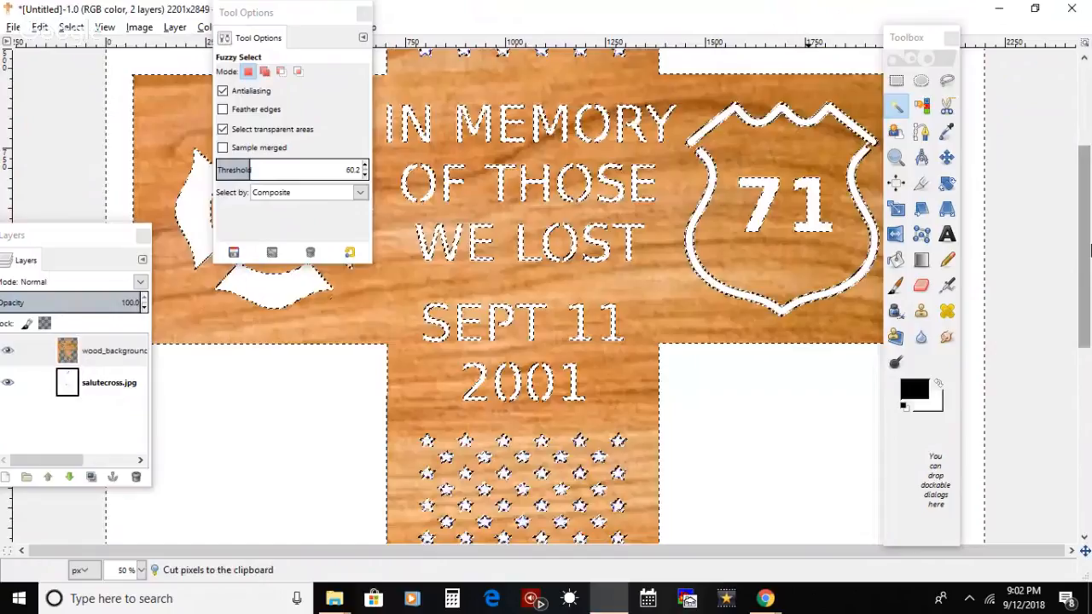
drag(1089, 249, 1087, 167)
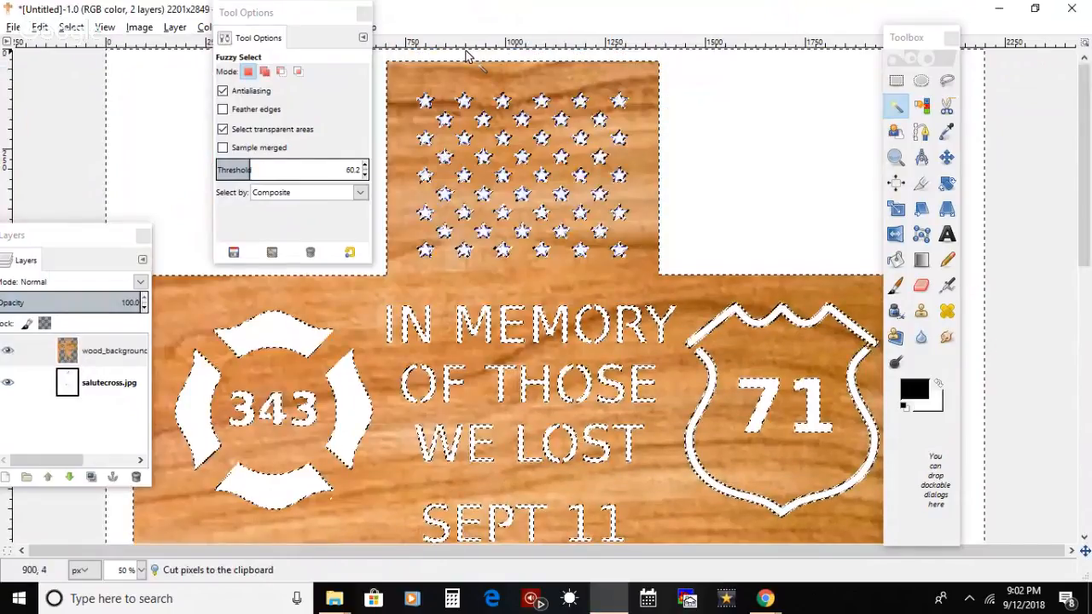
Step: Clear the selection and delete the salutecross.jpg layer beneath the wood cross
click(111, 350)
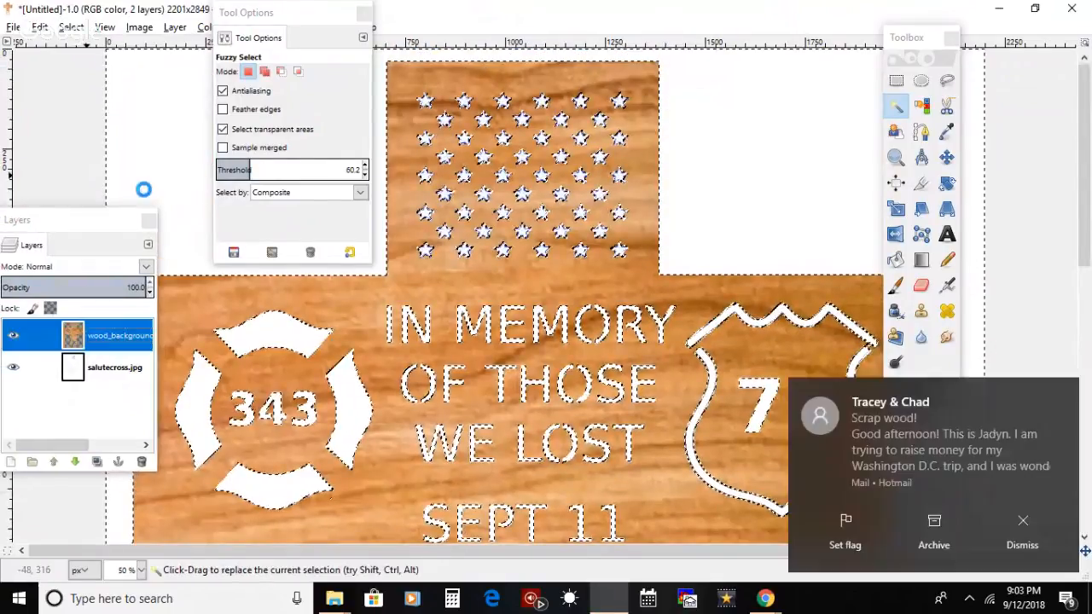
key(ctrl+shift+a)
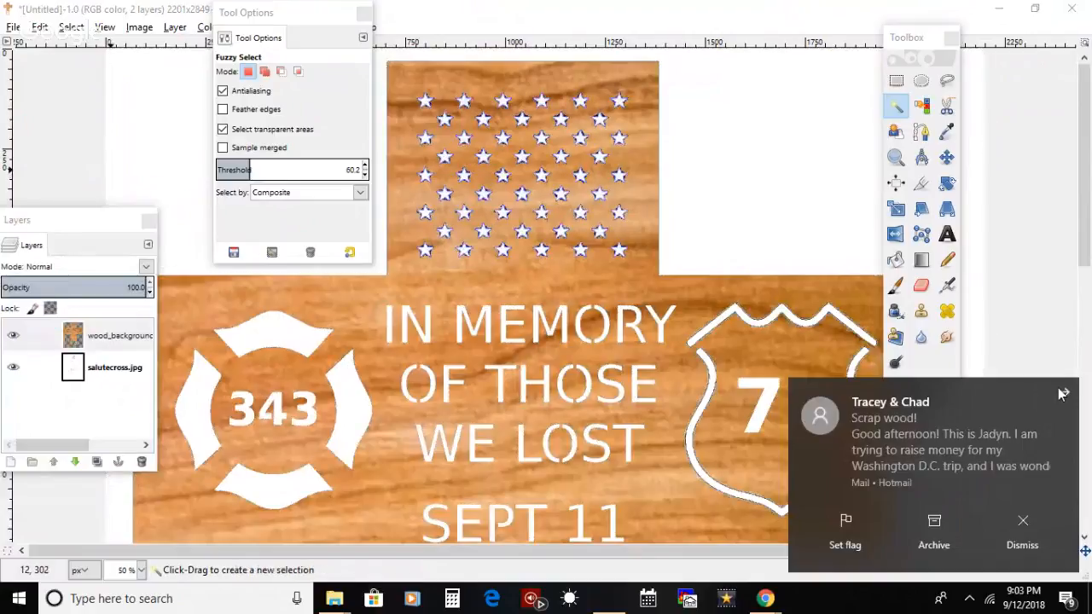
click(13, 367)
click(15, 368)
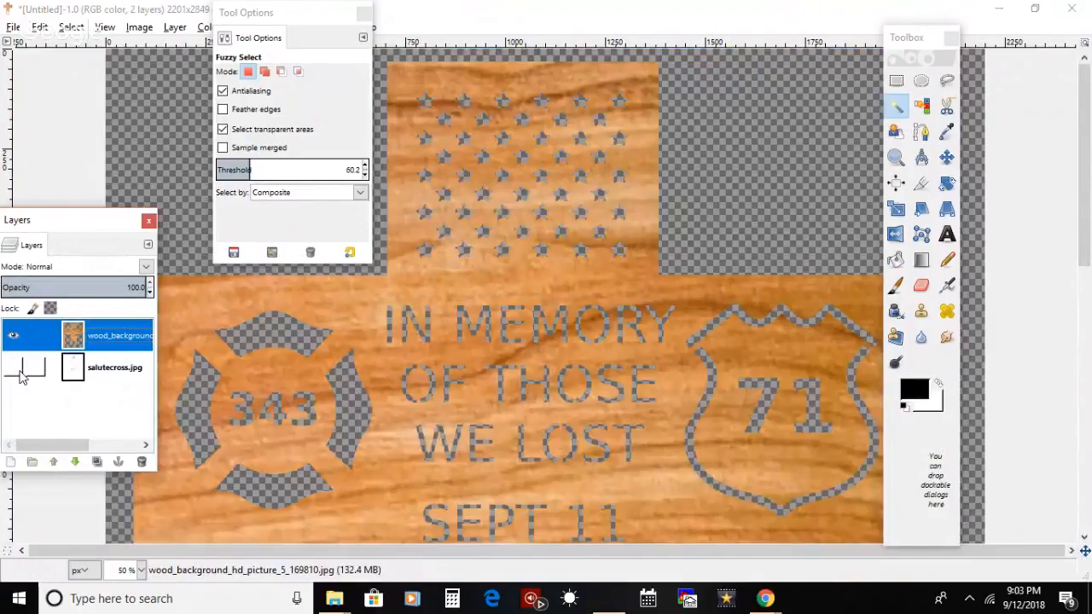
click(39, 368)
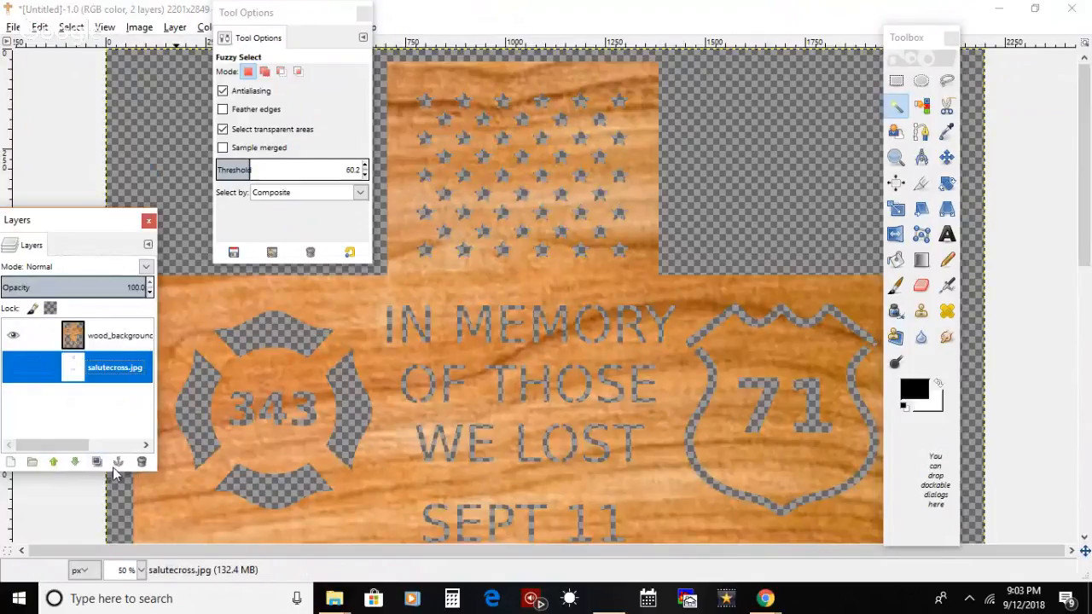
click(142, 462)
Step: Export the wood cross image to the Desktop as septcross.png with the offered PNG settings
click(13, 27)
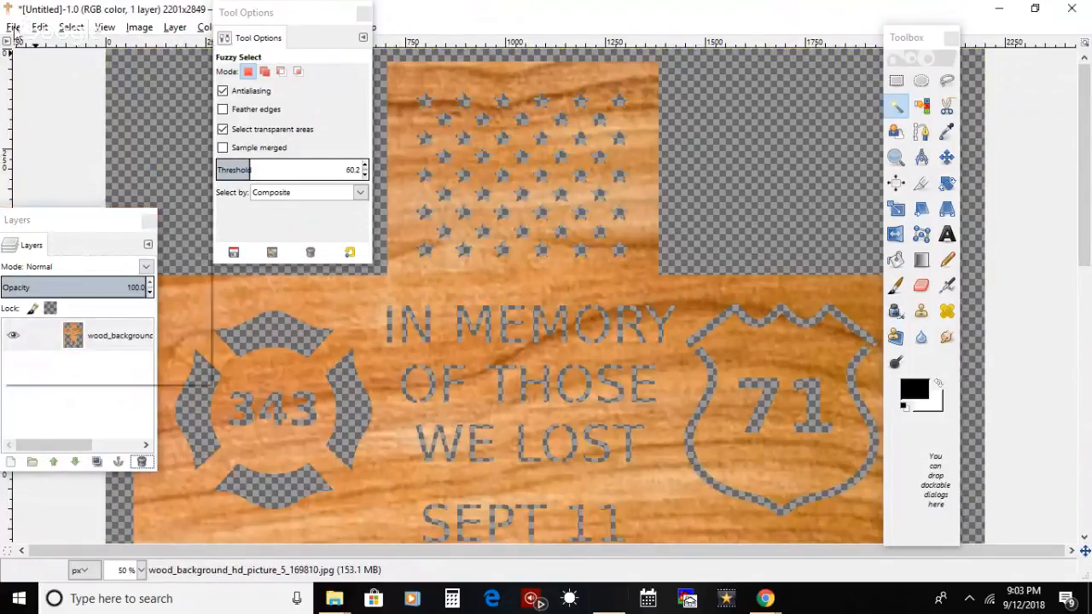
click(100, 242)
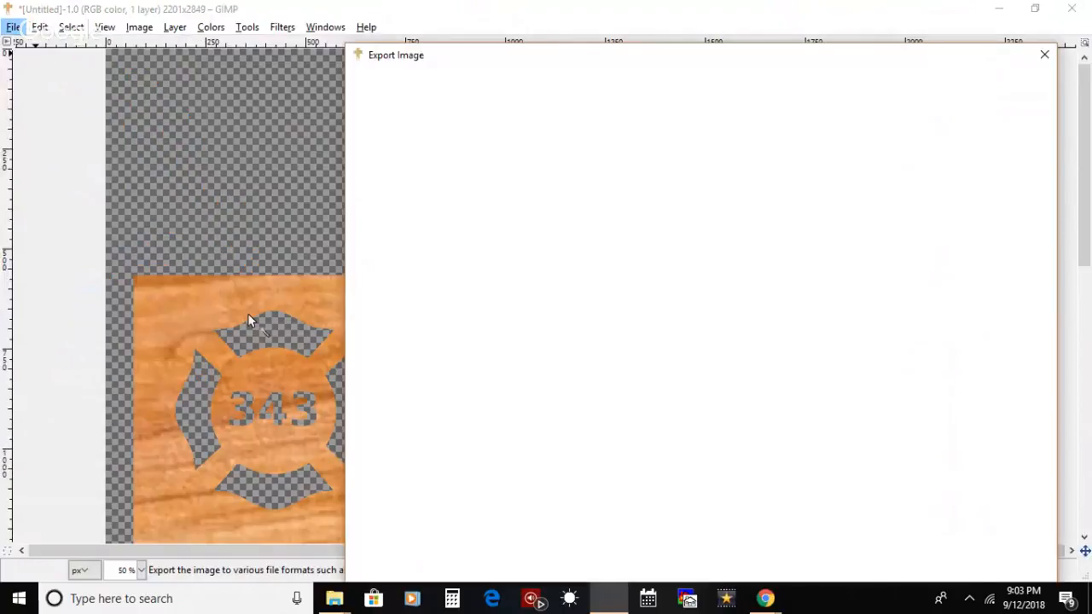
click(418, 225)
click(498, 87)
key(BackSpace)
key(BackSpace)
key(BackSpace)
key(BackSpace)
key(BackSpace)
key(BackSpace)
key(BackSpace)
key(BackSpace)
key(BackSpace)
key(BackSpace)
key(BackSpace)
key(BackSpace)
key(BackSpace)
text(septcross.png)
key(Return)
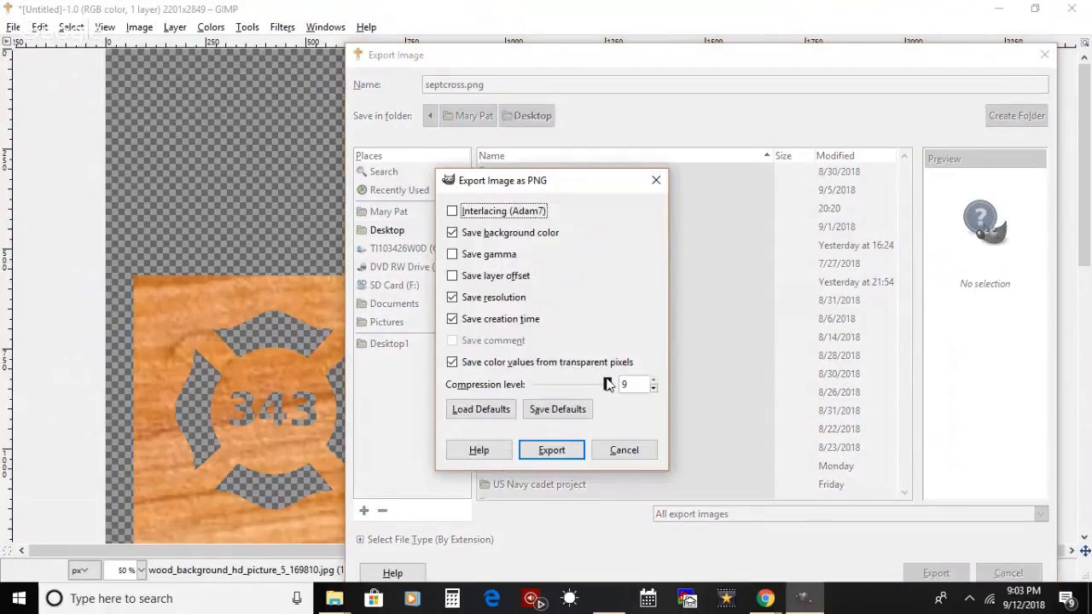
click(551, 451)
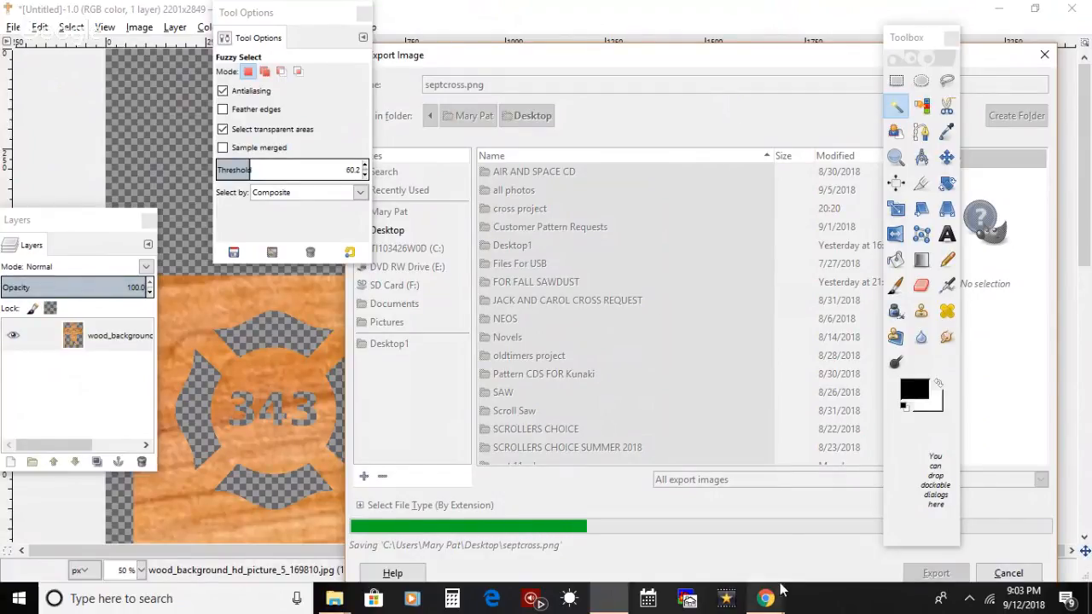
Step: Read the YouTube live chat window in Chrome, move GIMP's toolbox aside and return to the wood cross image
mouse_move(778, 599)
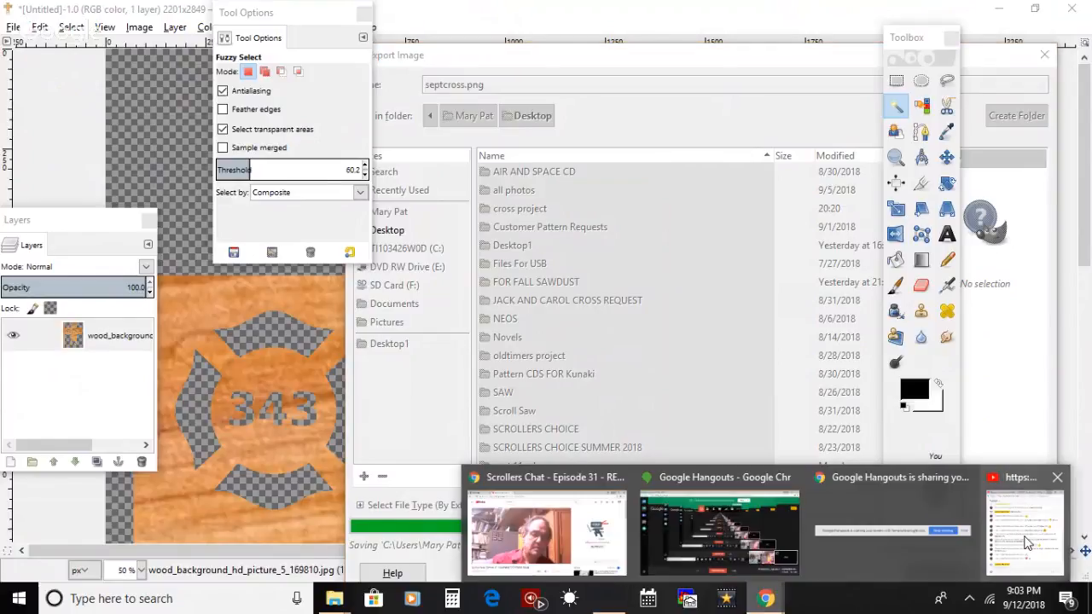
click(1027, 543)
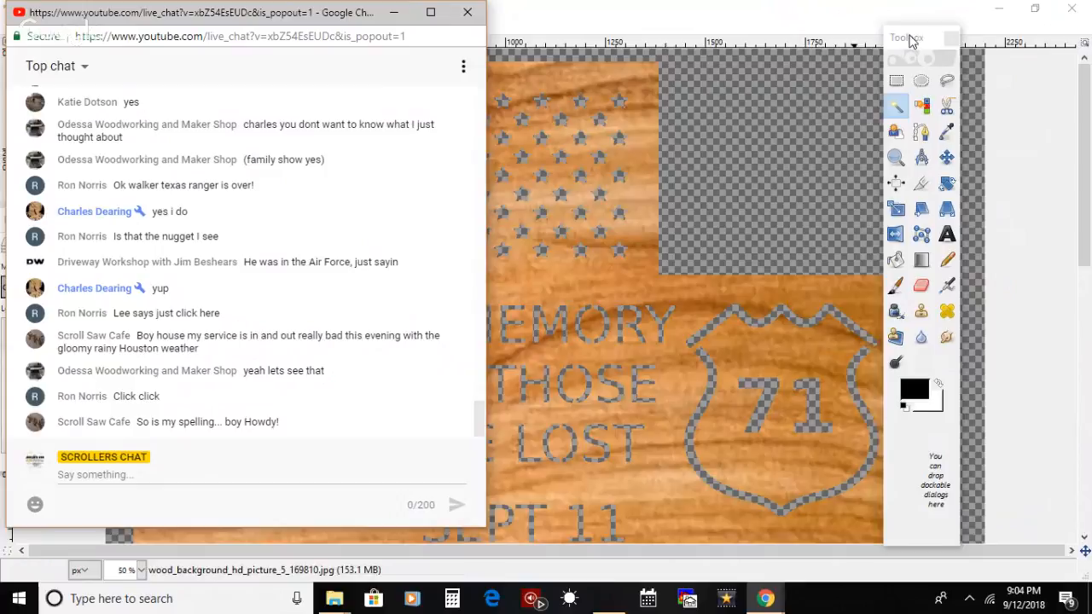
drag(911, 40, 972, 27)
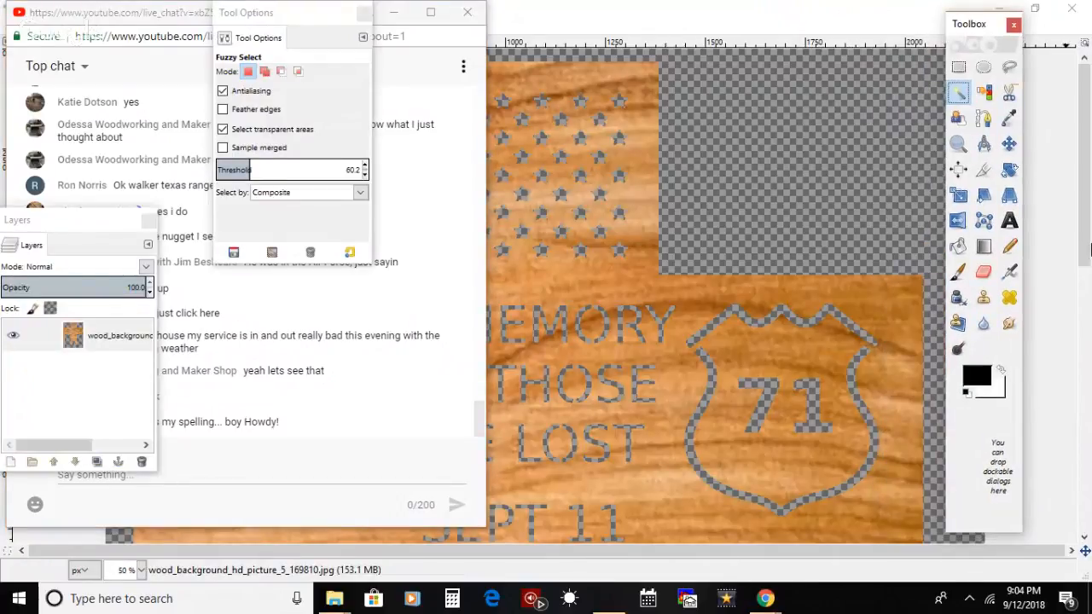
click(1086, 259)
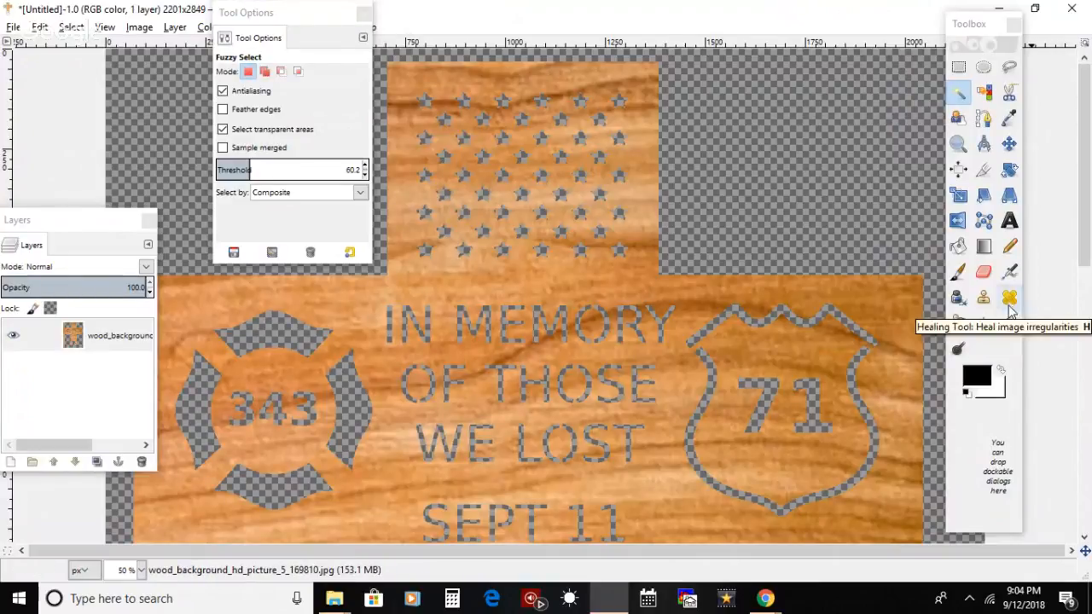
Step: Sample a wood brown beside the 71 shield and paint bridges over the gaps at the shield's two upper corners
click(956, 143)
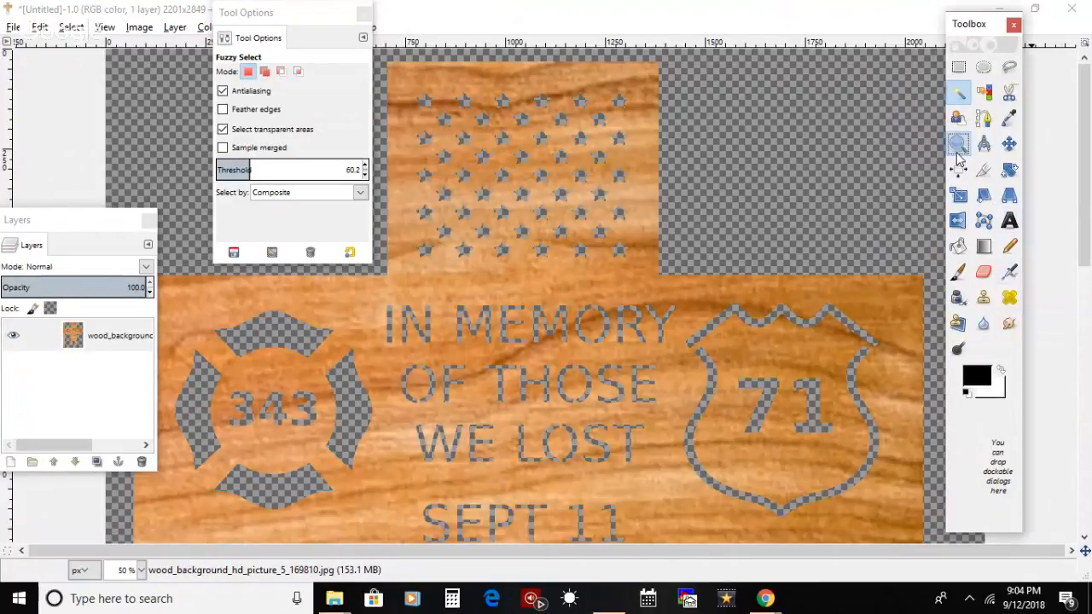
click(762, 389)
click(762, 392)
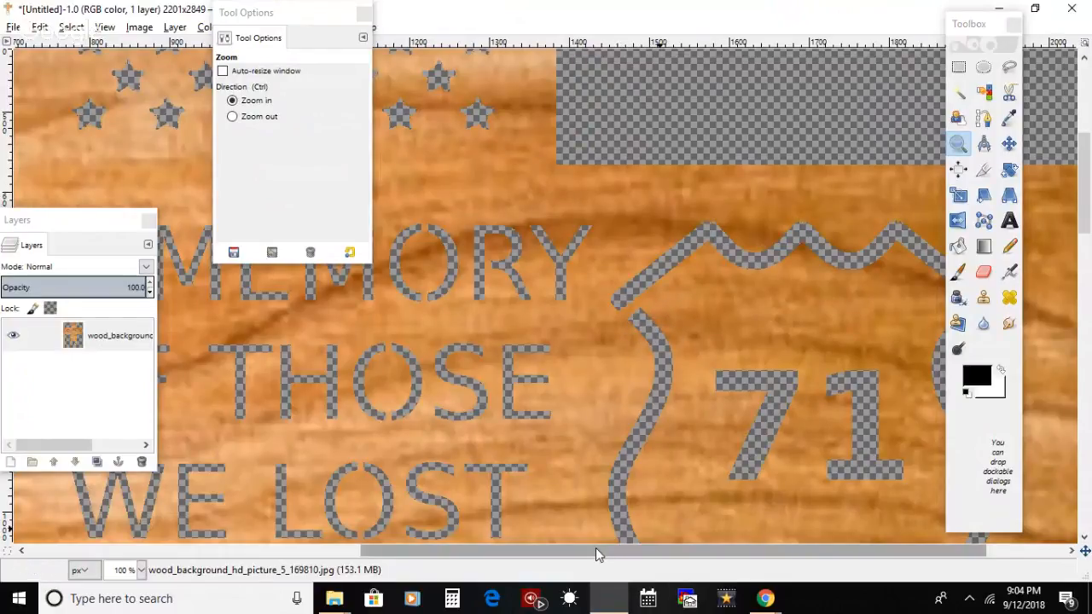
drag(595, 548, 675, 554)
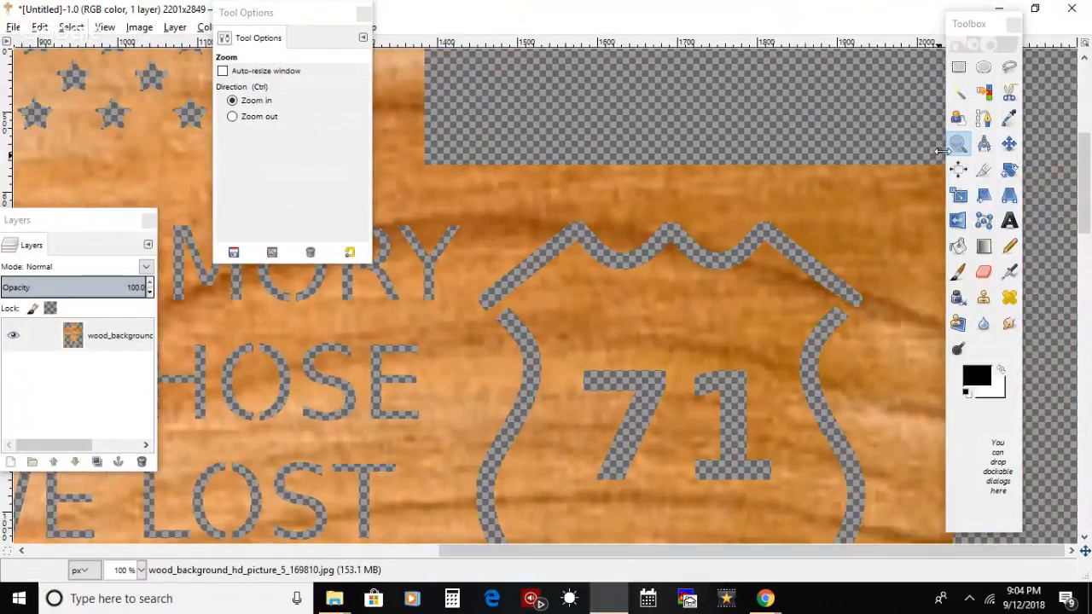
click(1009, 118)
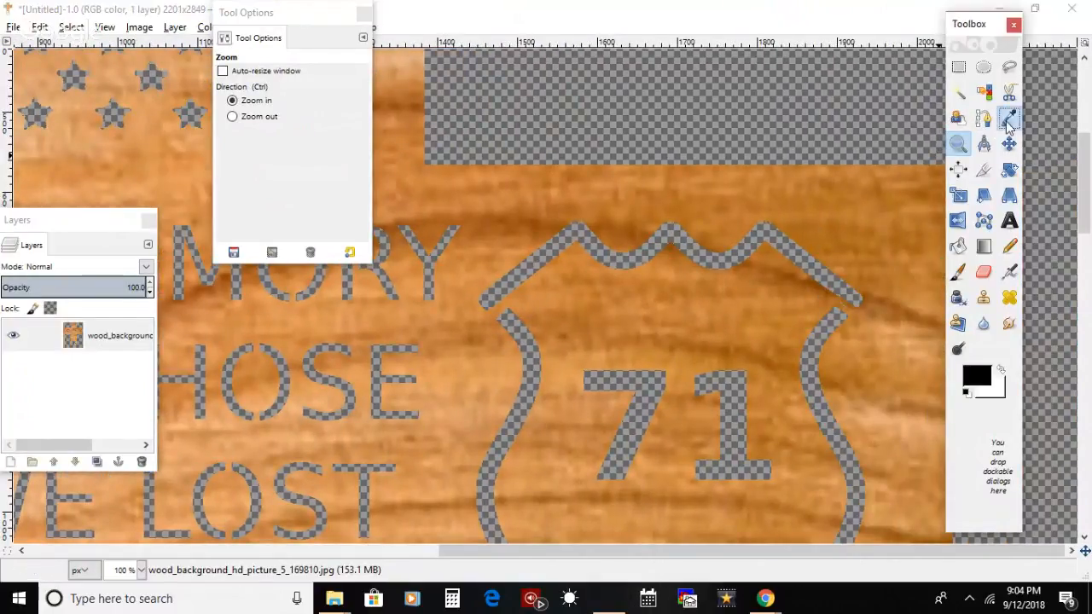
click(877, 284)
click(957, 271)
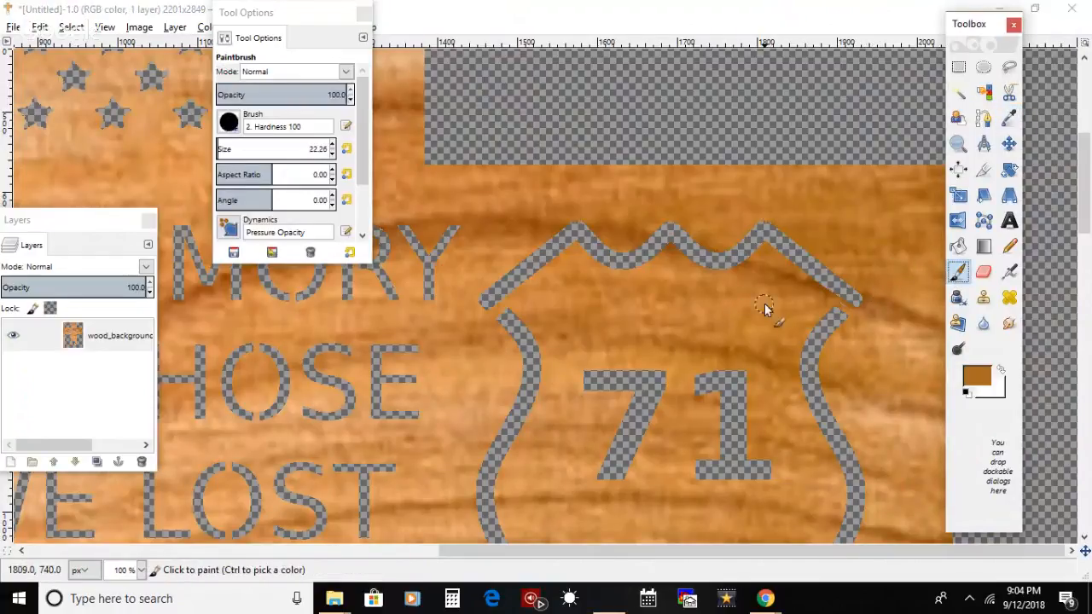
mouse_move(831, 304)
mouse_down()
mouse_move(854, 319)
mouse_move(809, 295)
mouse_up()
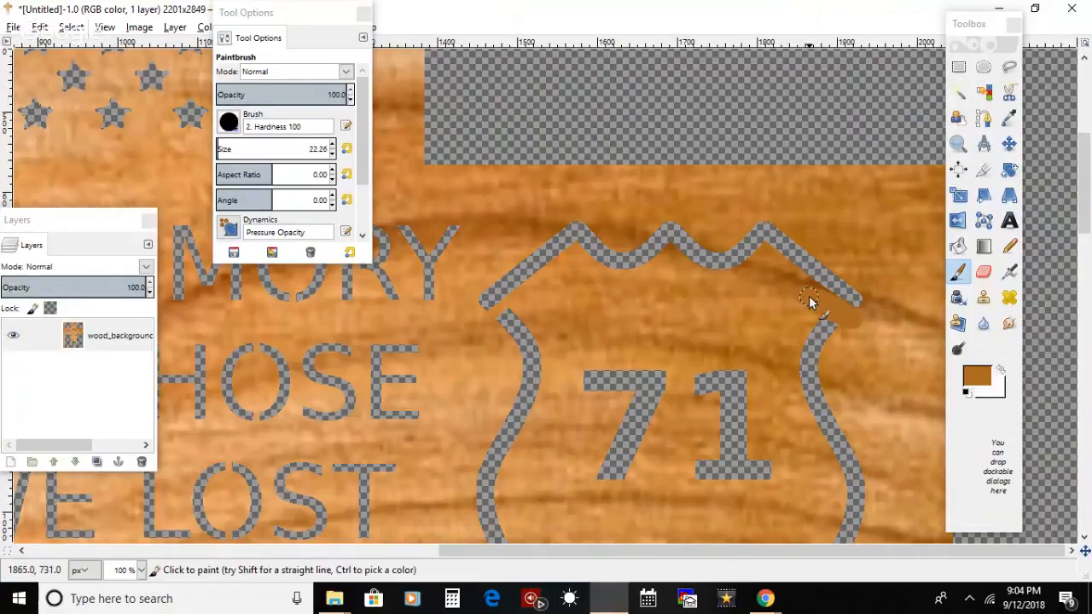
mouse_move(497, 304)
mouse_down()
mouse_move(511, 312)
mouse_move(480, 335)
mouse_move(528, 298)
mouse_up()
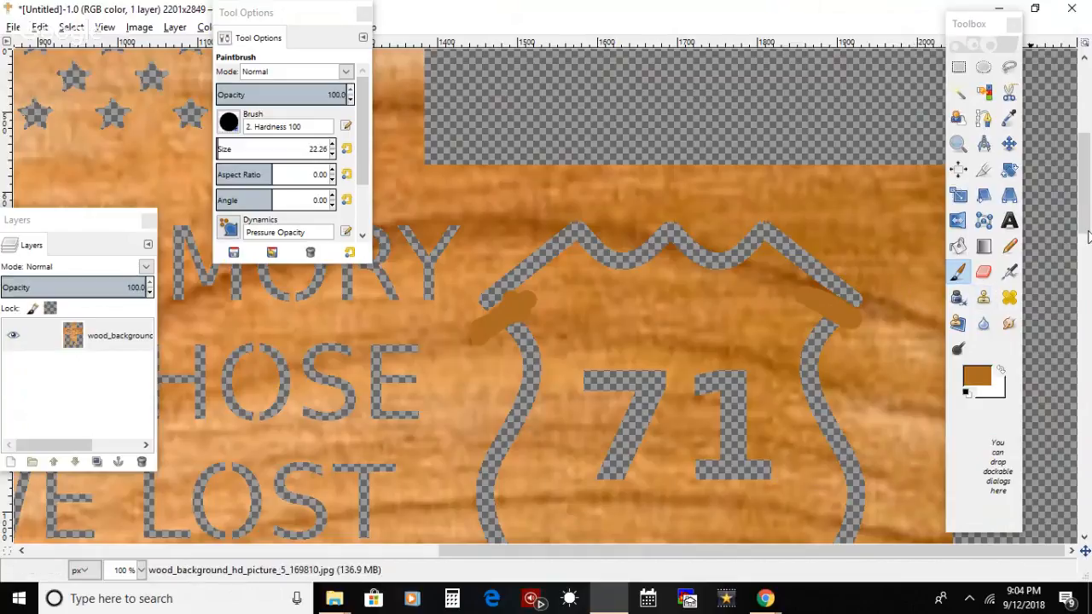
Step: Paint a brown bridge across the lower tip of the 71 shield's cut outline
scroll(1087, 237, down, 1)
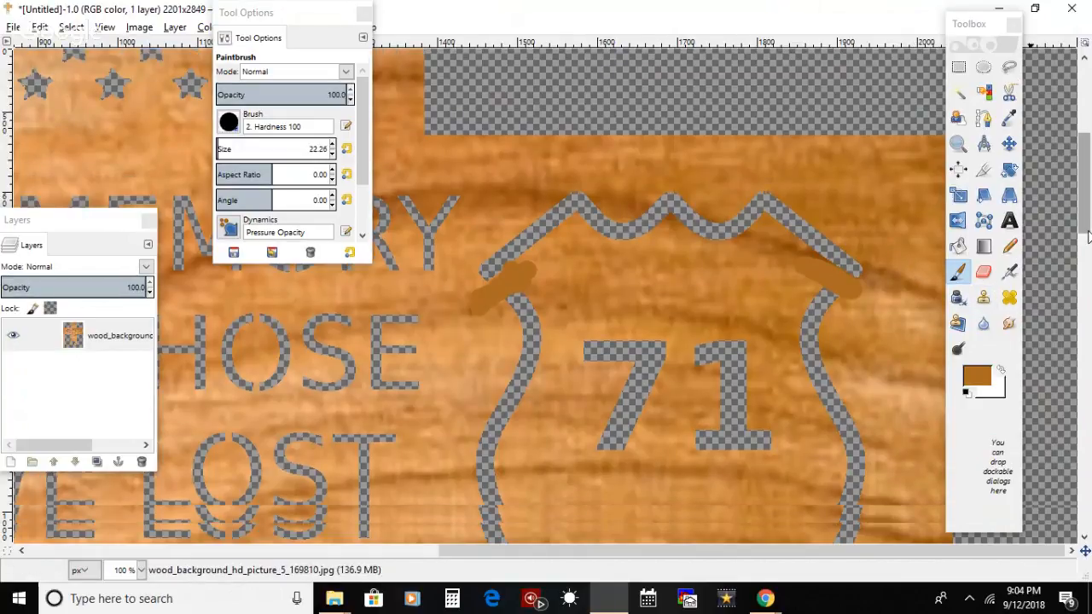
drag(1088, 231, 1087, 315)
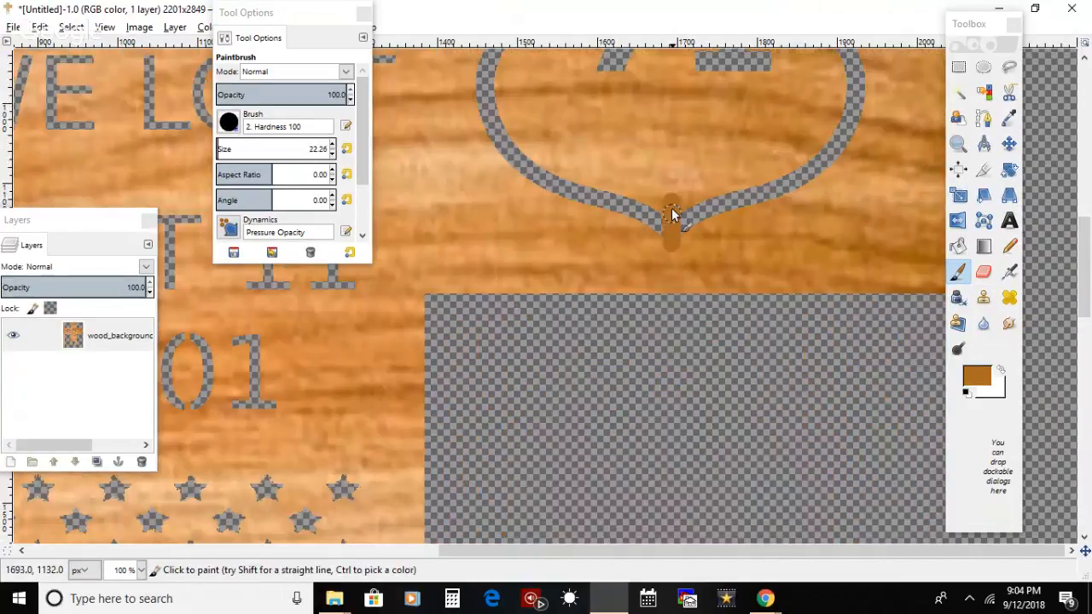
drag(672, 233, 677, 221)
key(ctrl+z)
click(655, 195)
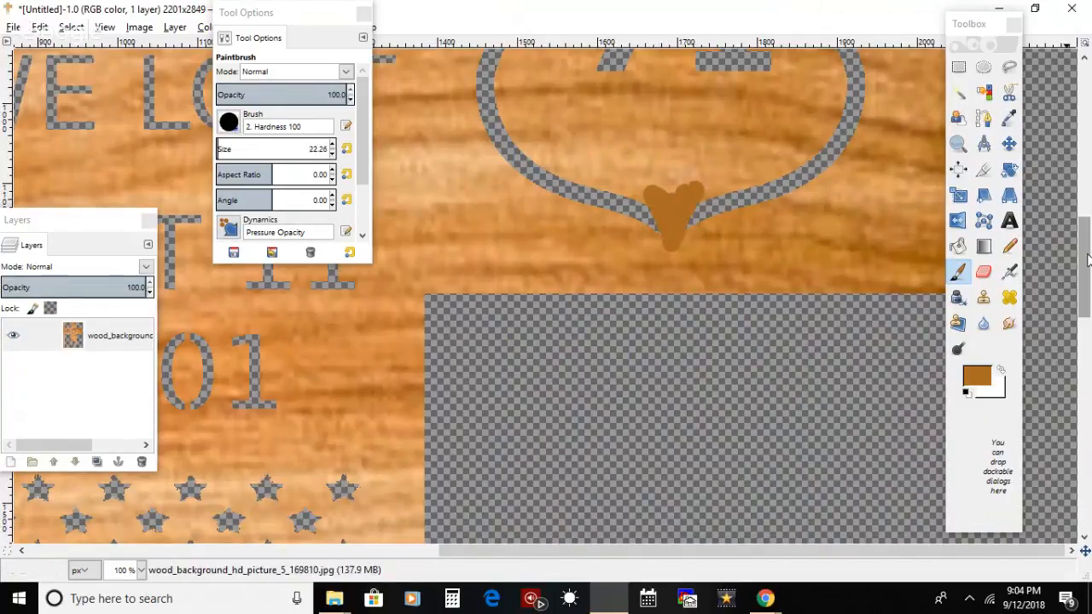
Step: Try filling the painted patch at the shield's lower tip with the Wood #1 pattern, and undo the fill
scroll(1081, 250, up, 3)
scroll(1082, 250, up, 6)
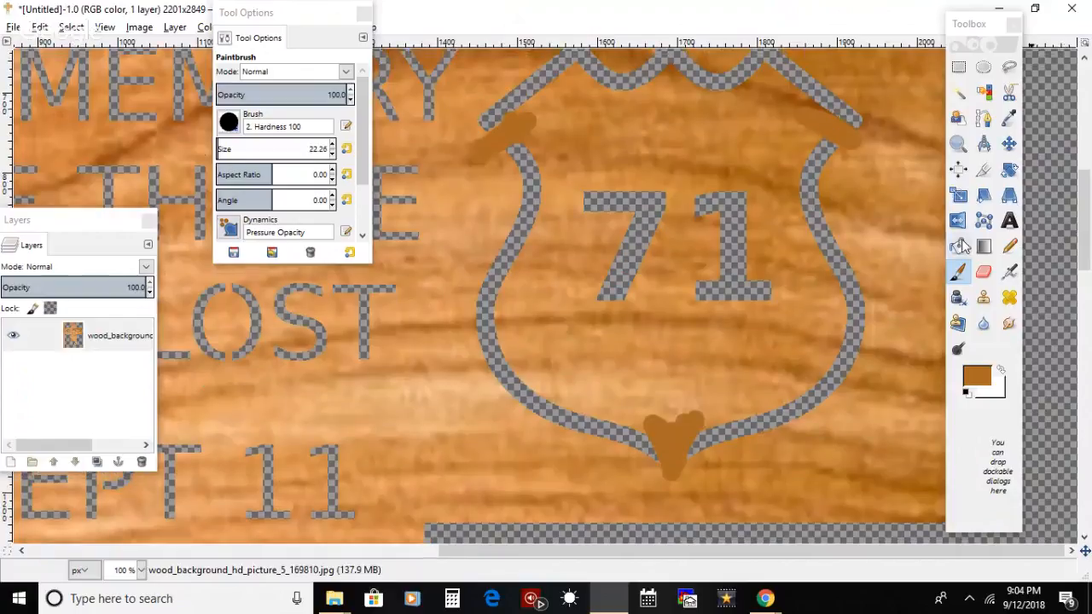
click(958, 246)
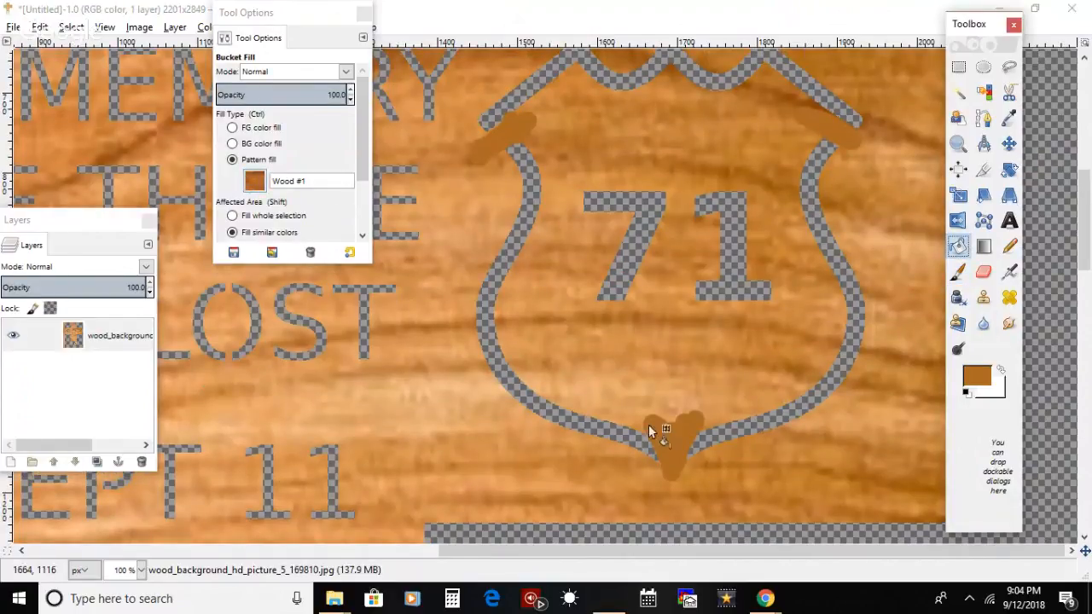
click(679, 419)
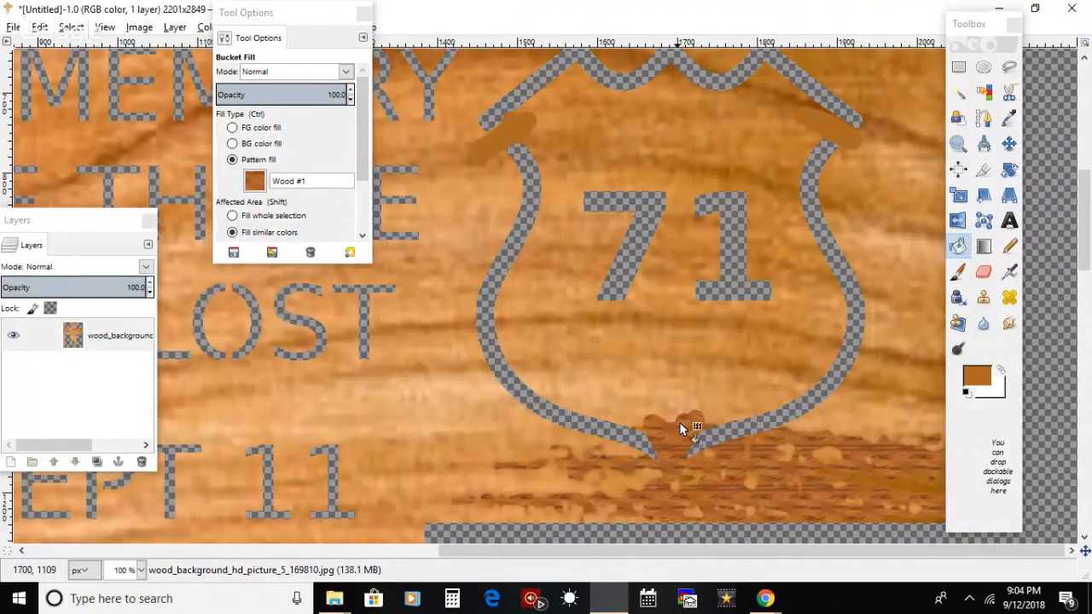
key(ctrl+z)
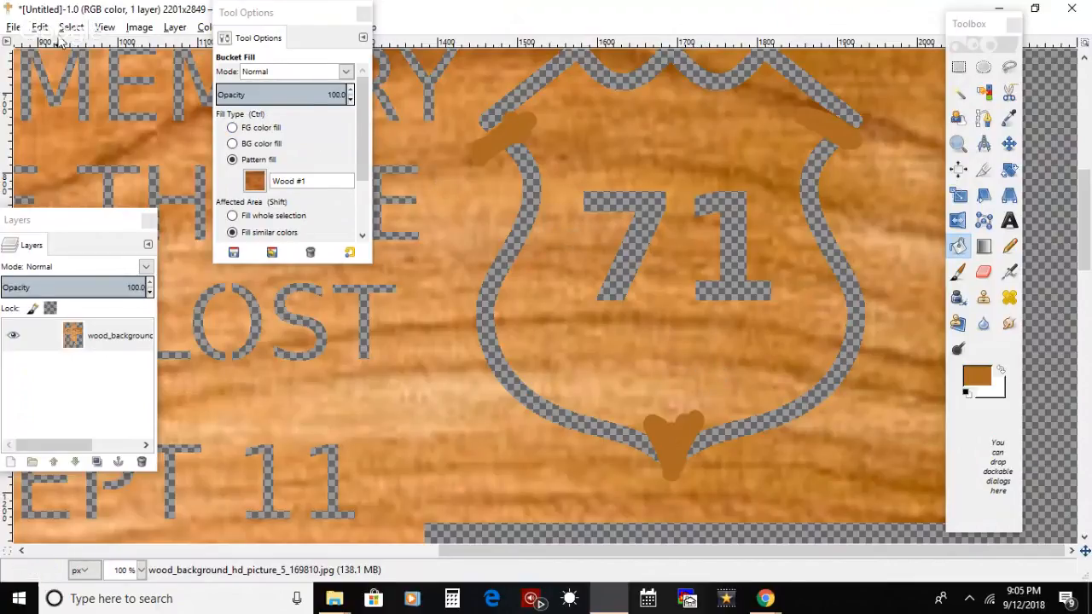
Step: Export the retouched wood cross again to septcross.png
click(84, 32)
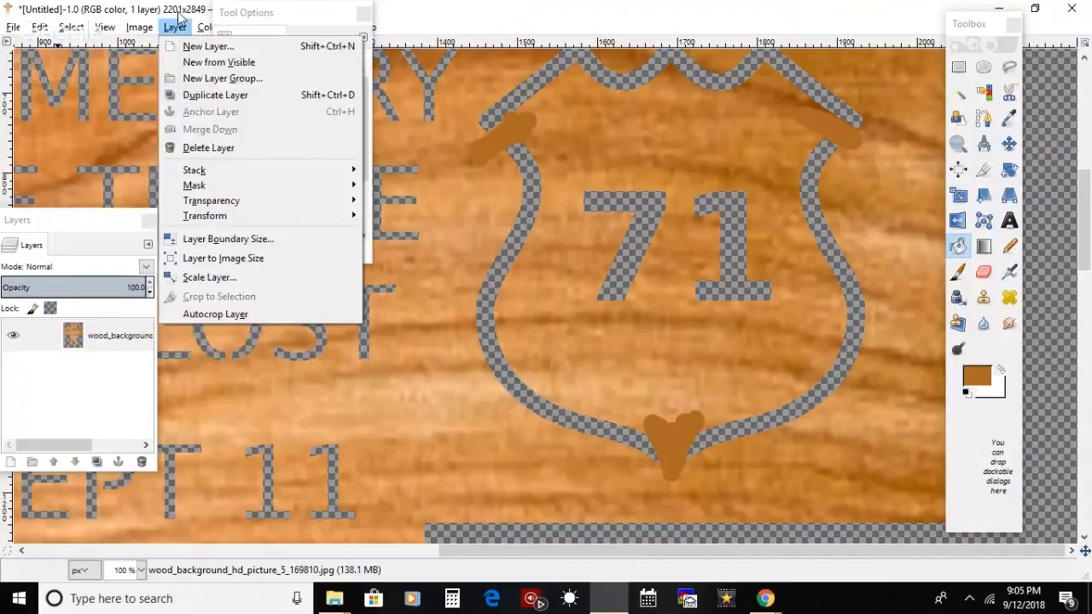
mouse_move(139, 27)
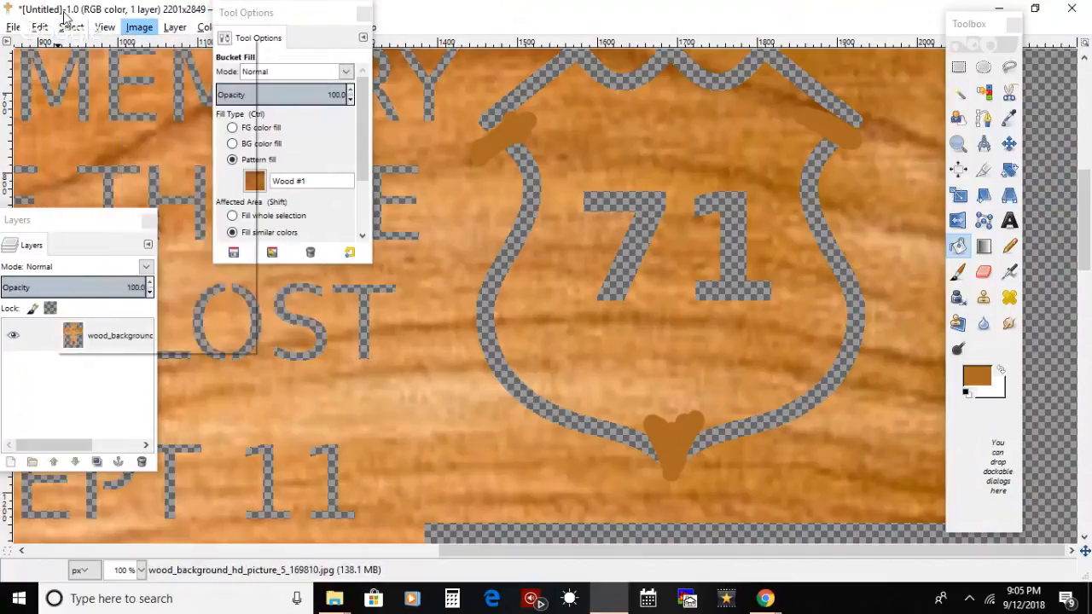
mouse_move(15, 28)
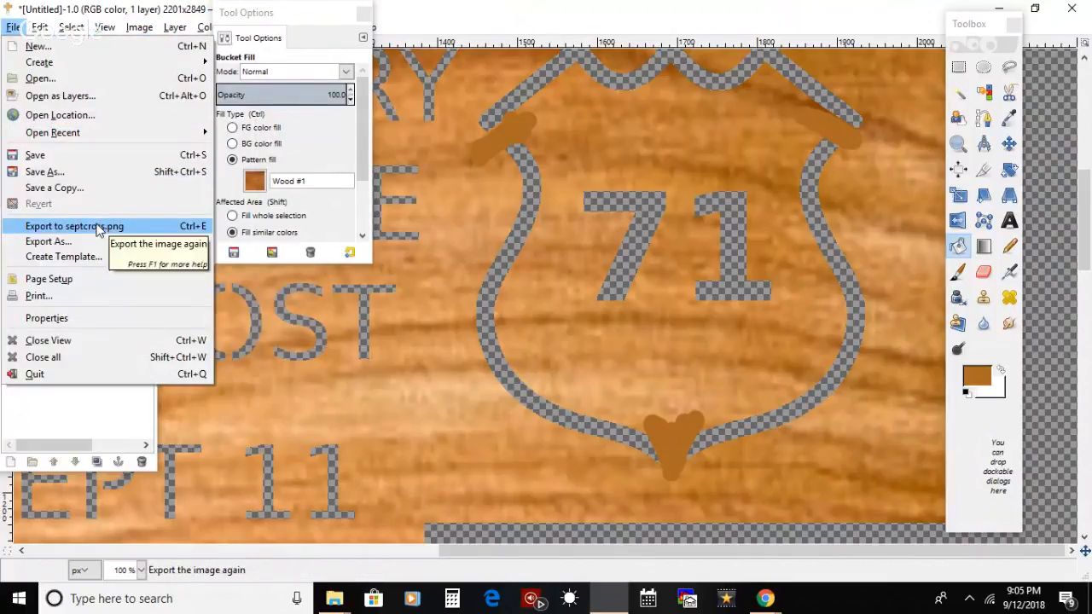
click(98, 226)
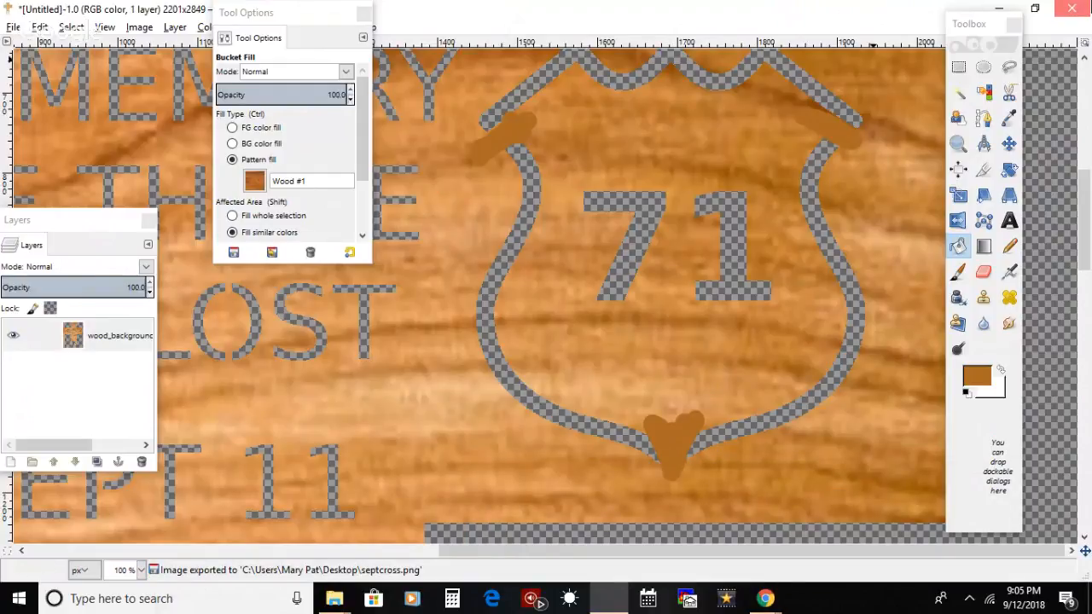
Step: Close the untitled image, discarding its unsaved changes, and minimize the chat and file browser windows to reveal the desktop
click(1071, 8)
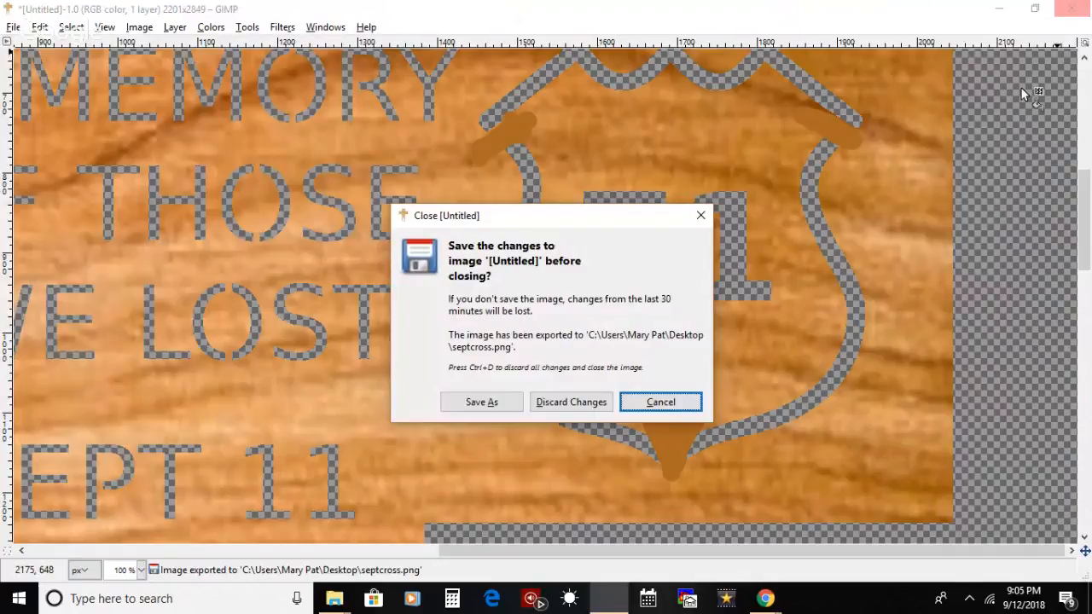
key(ctrl+d)
click(689, 157)
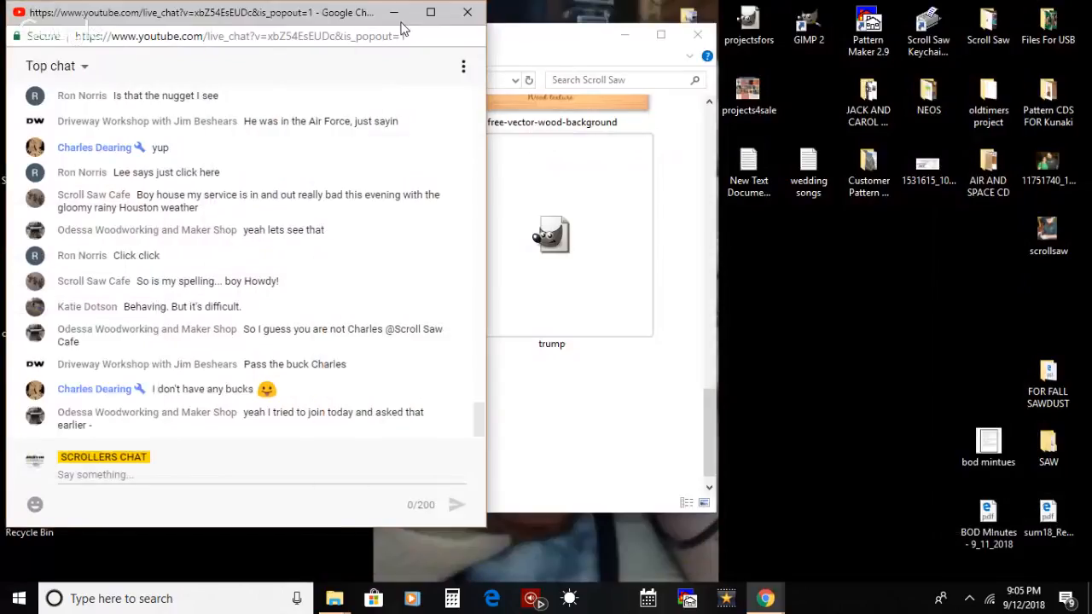
click(395, 13)
click(624, 35)
Step: Move the cross project folder, the salutecross image and the wood septcross image next to the upper desktop icons
drag(289, 460, 133, 367)
drag(142, 380, 321, 70)
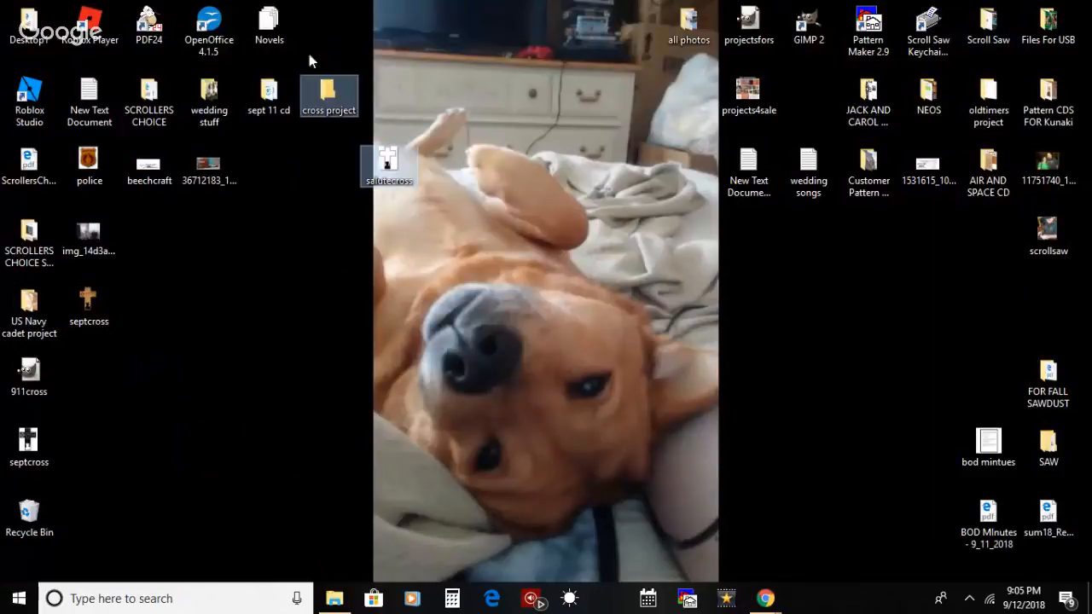
click(388, 162)
drag(388, 162, 330, 32)
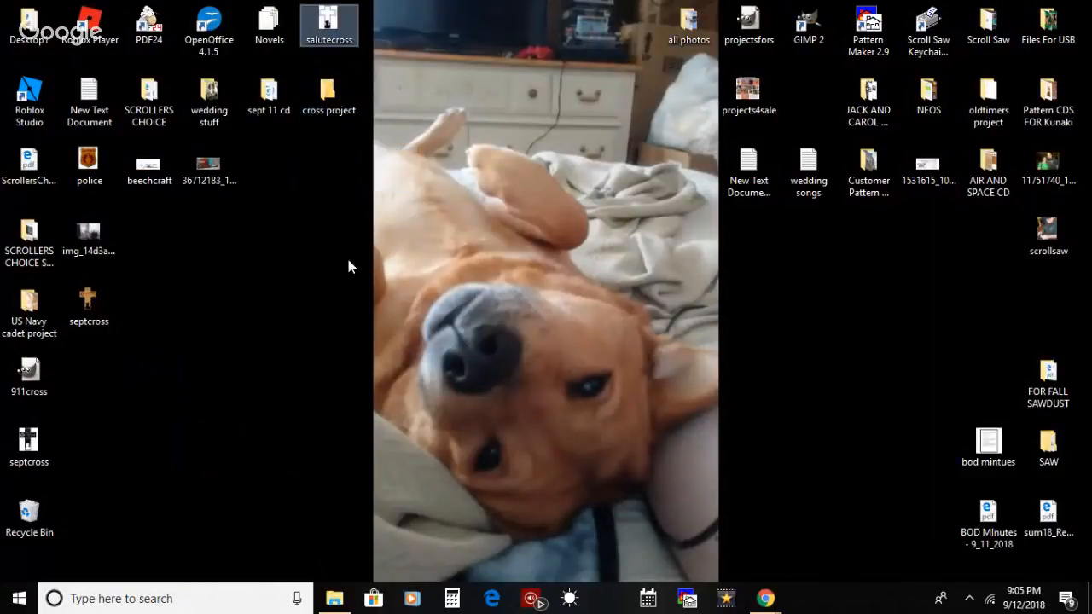
drag(82, 322, 227, 304)
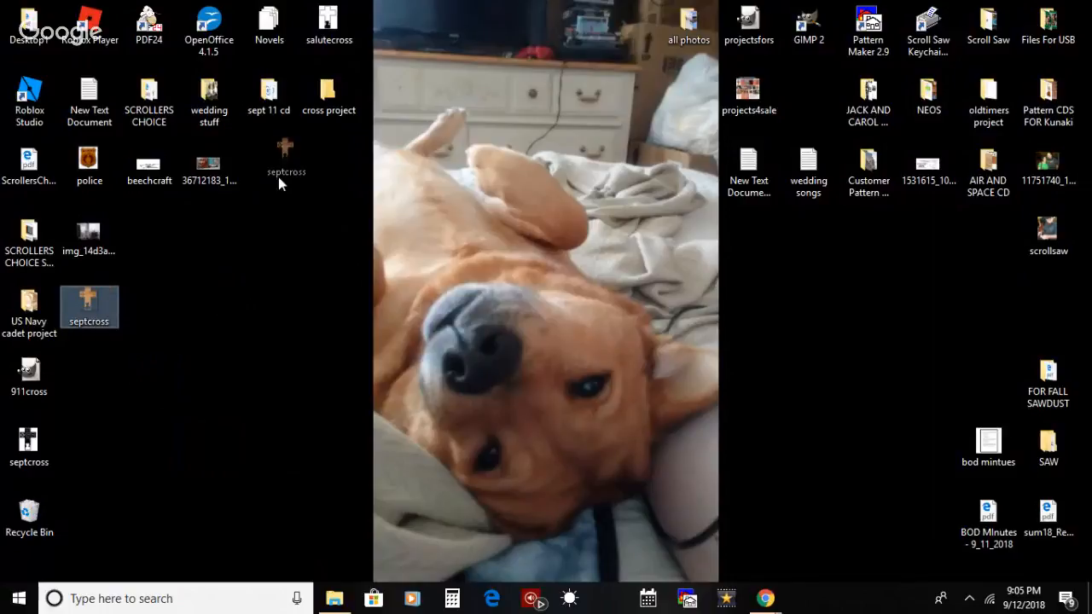
mouse_move(278, 178)
mouse_down()
mouse_move(203, 311)
mouse_move(249, 189)
mouse_move(281, 169)
mouse_up()
click(257, 570)
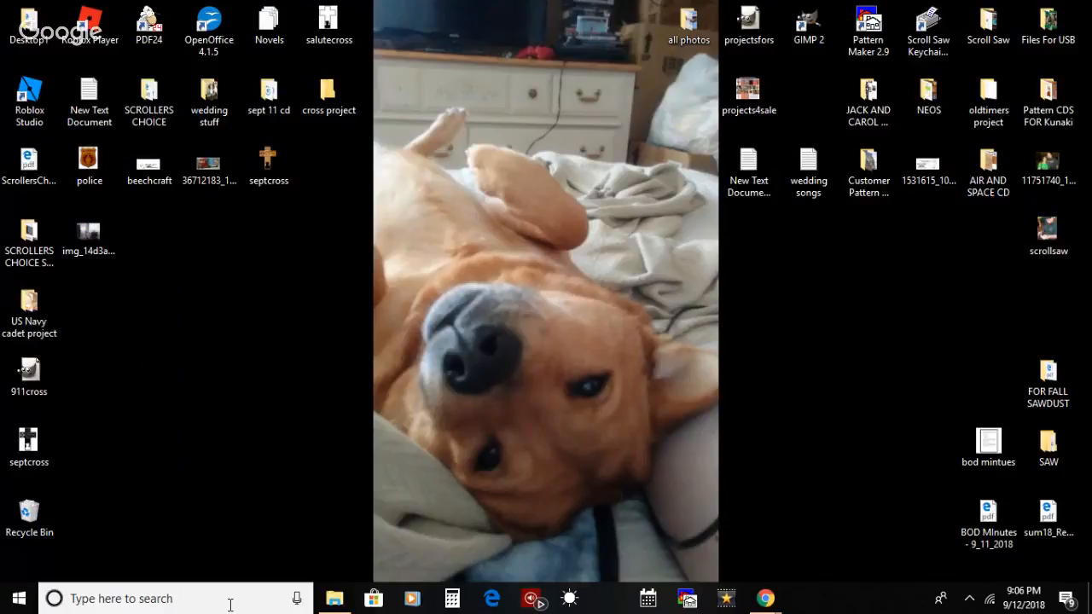
click(230, 604)
text(d)
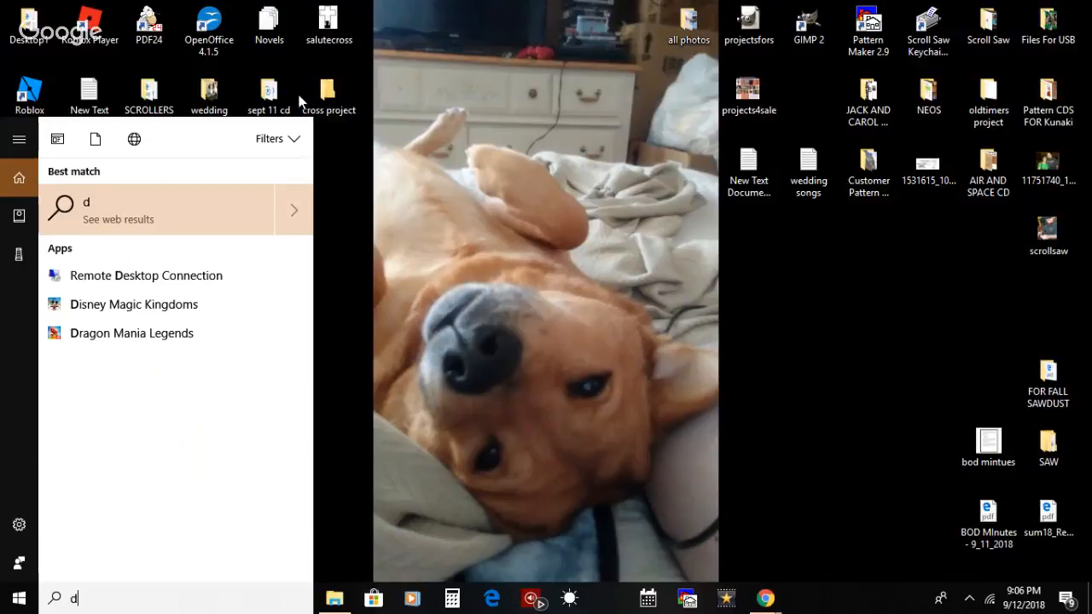
text(3d)
click(404, 259)
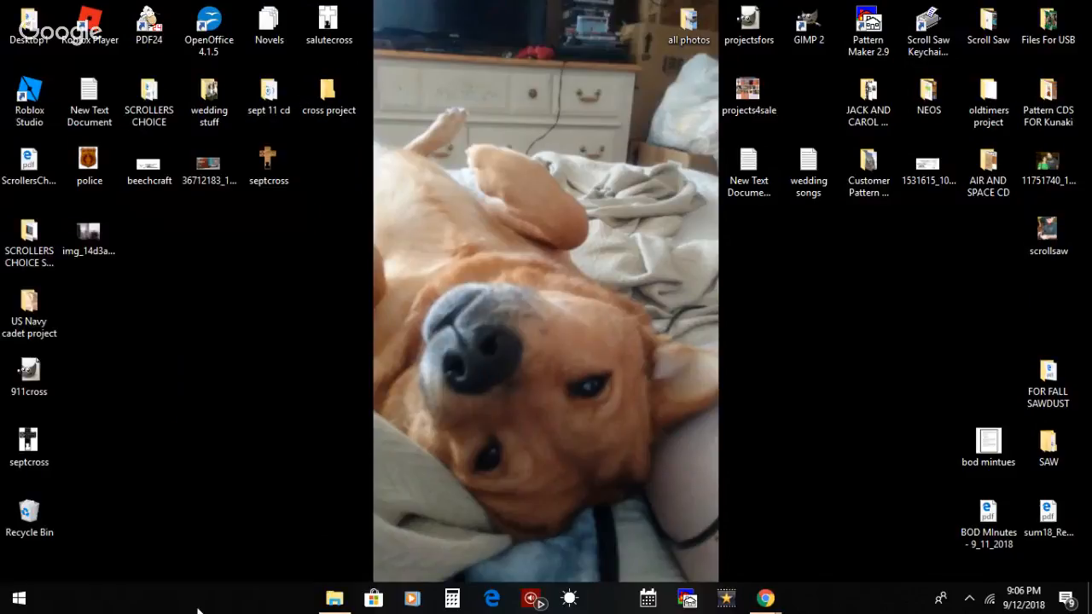
Step: Search Windows for "3d" and launch 3D Builder
click(196, 601)
text(3d)
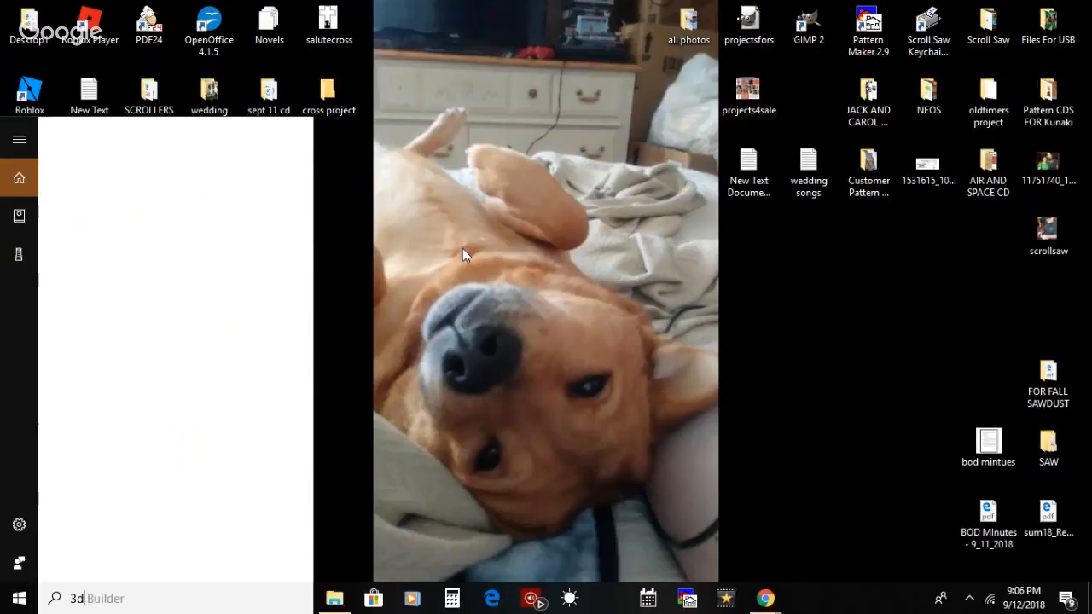
key(Return)
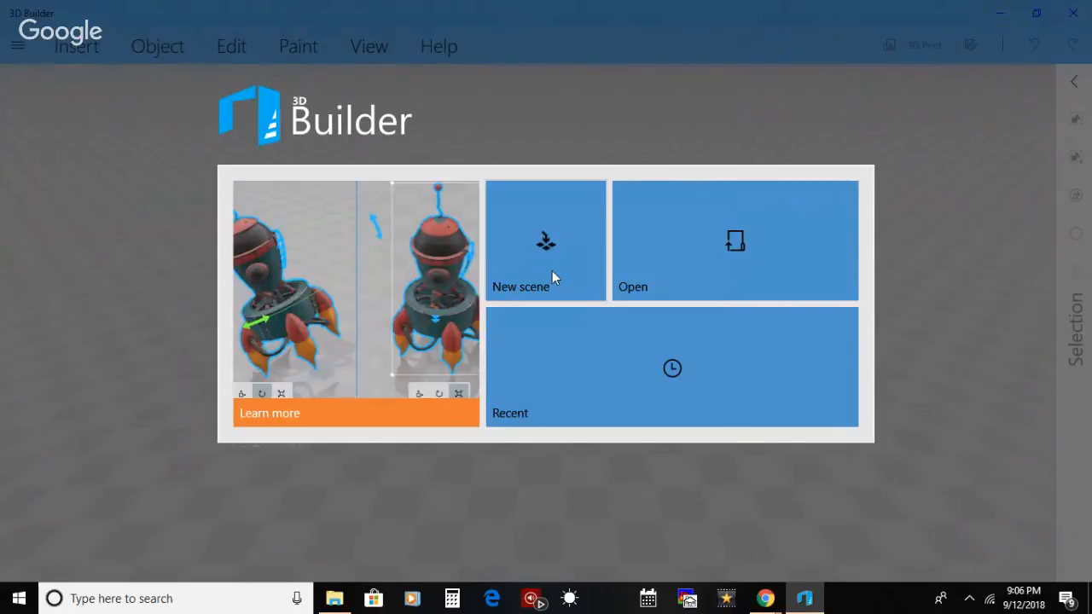
Step: Load the wood-textured septcross image from the Desktop and import it as a 3D object using the Contour method with textures on
click(640, 243)
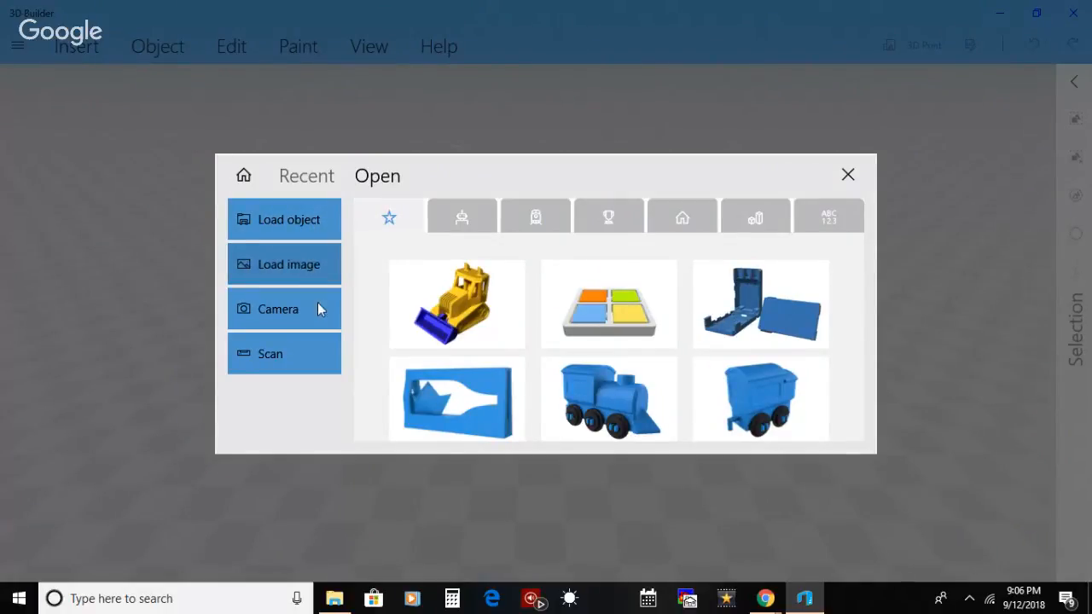
click(332, 346)
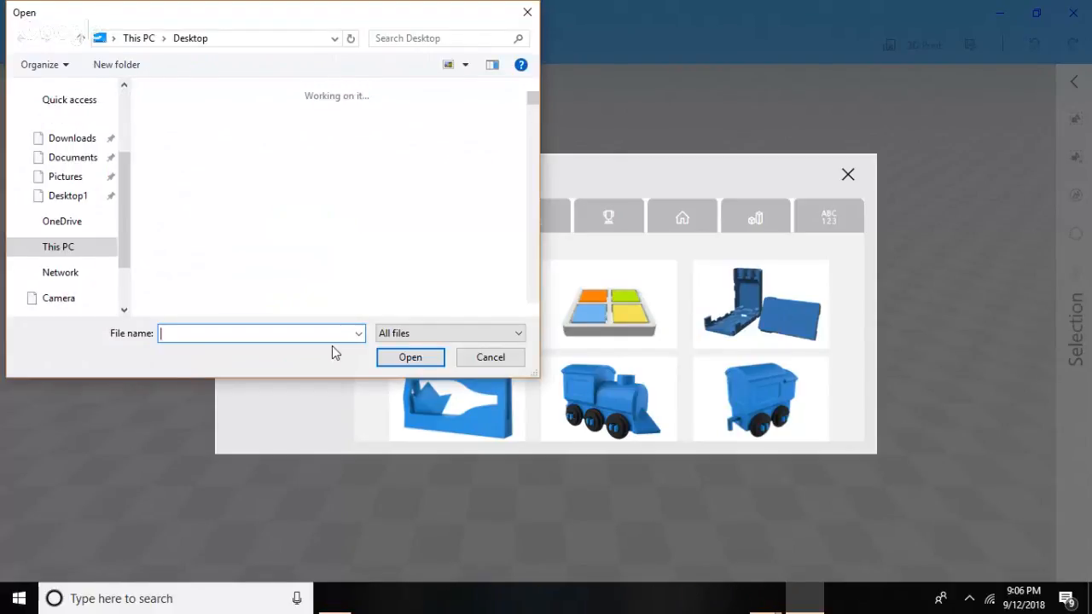
drag(532, 99, 532, 304)
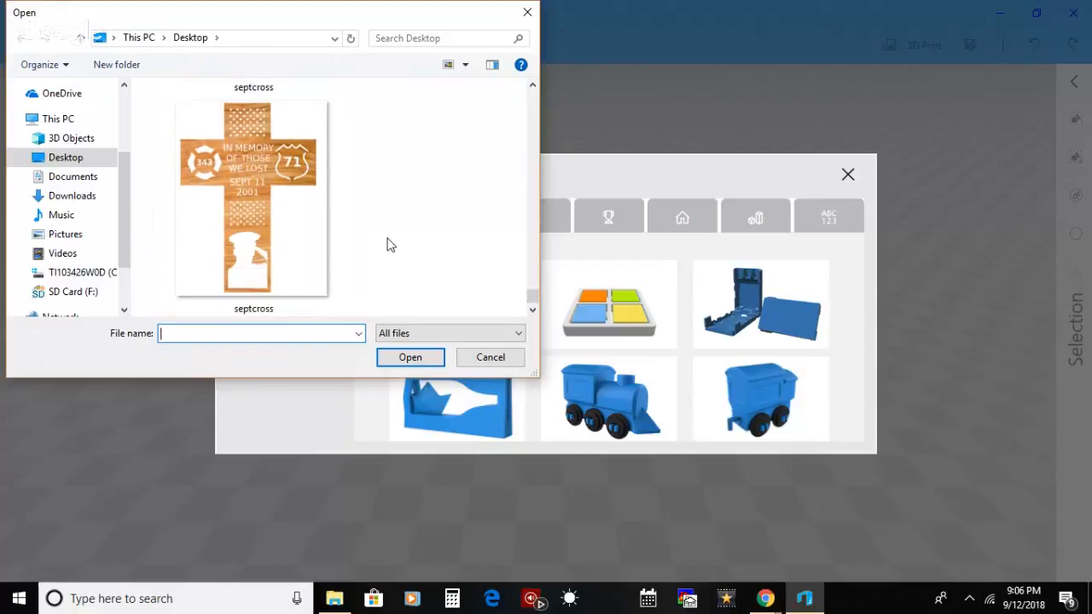
click(290, 202)
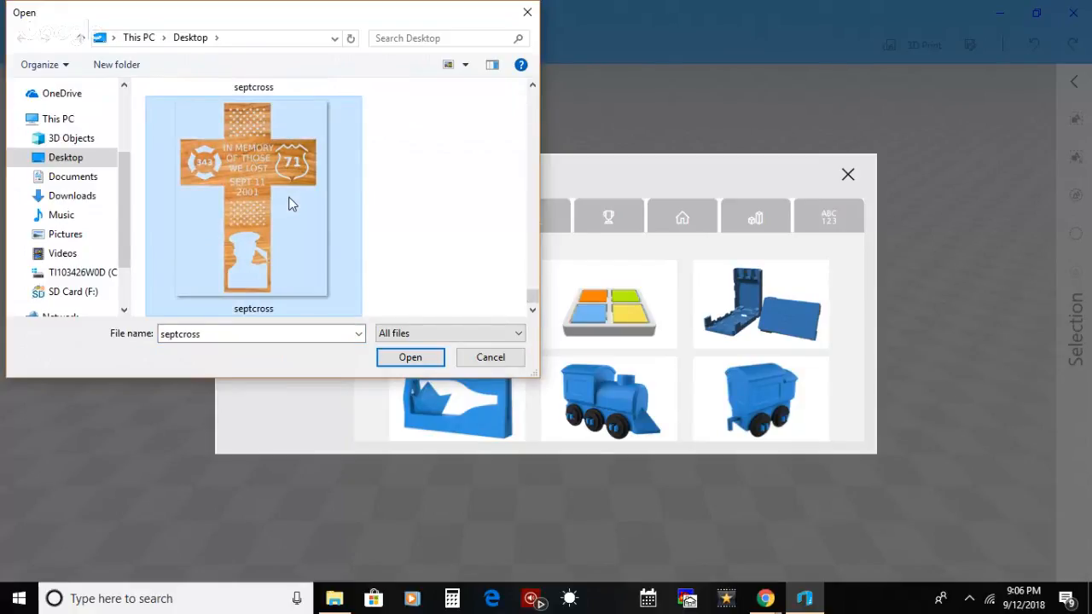
click(403, 360)
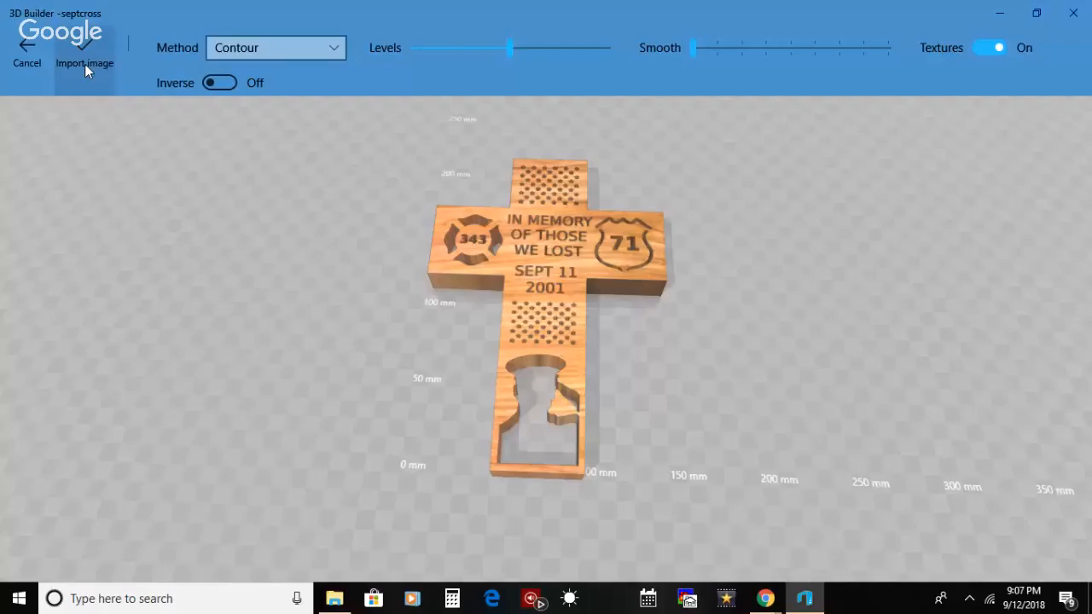
click(85, 64)
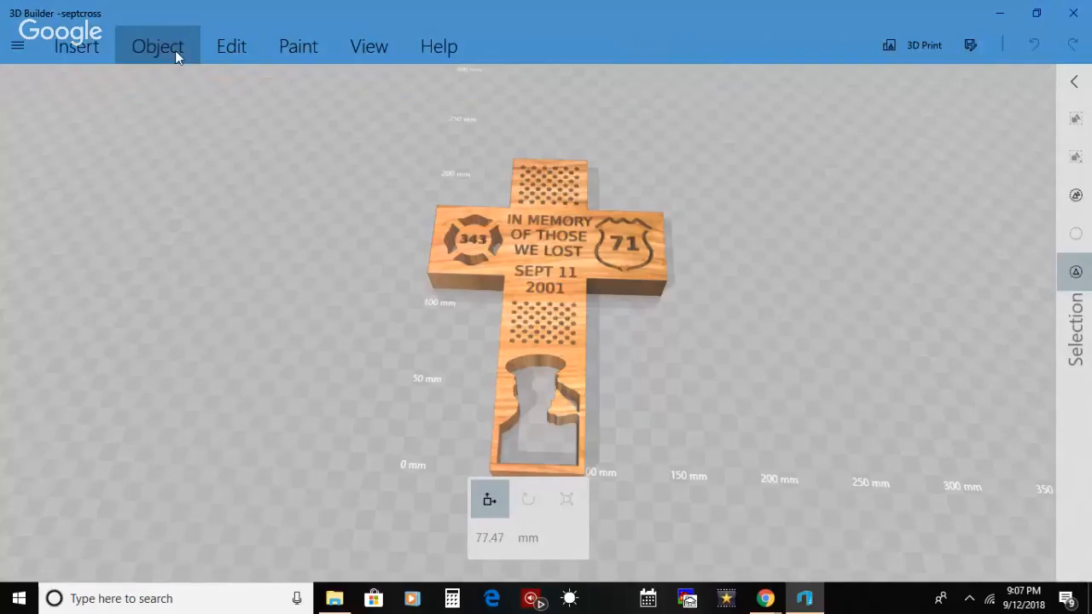
Step: Select the wood cross and split it with a horizontal cutting plane lowered to 1.95 mm, keeping the top part
click(175, 50)
click(257, 49)
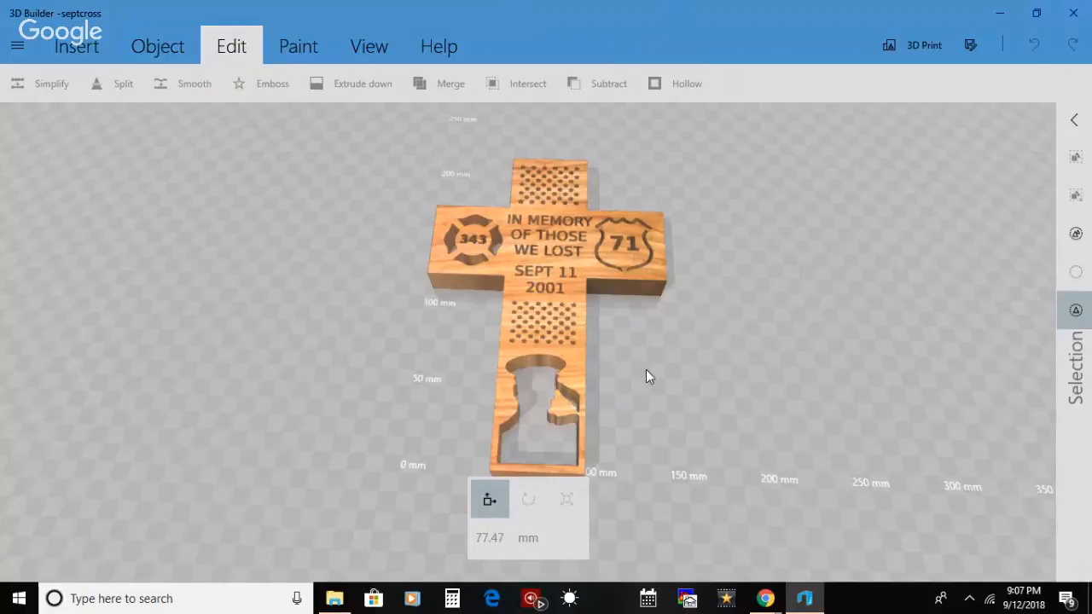
click(612, 263)
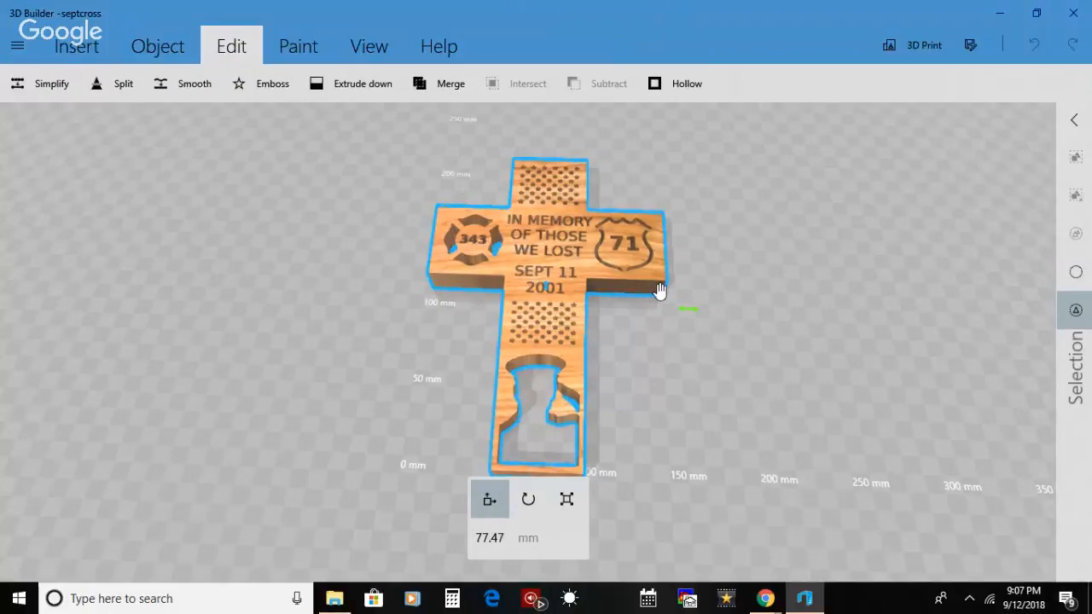
click(637, 290)
click(186, 53)
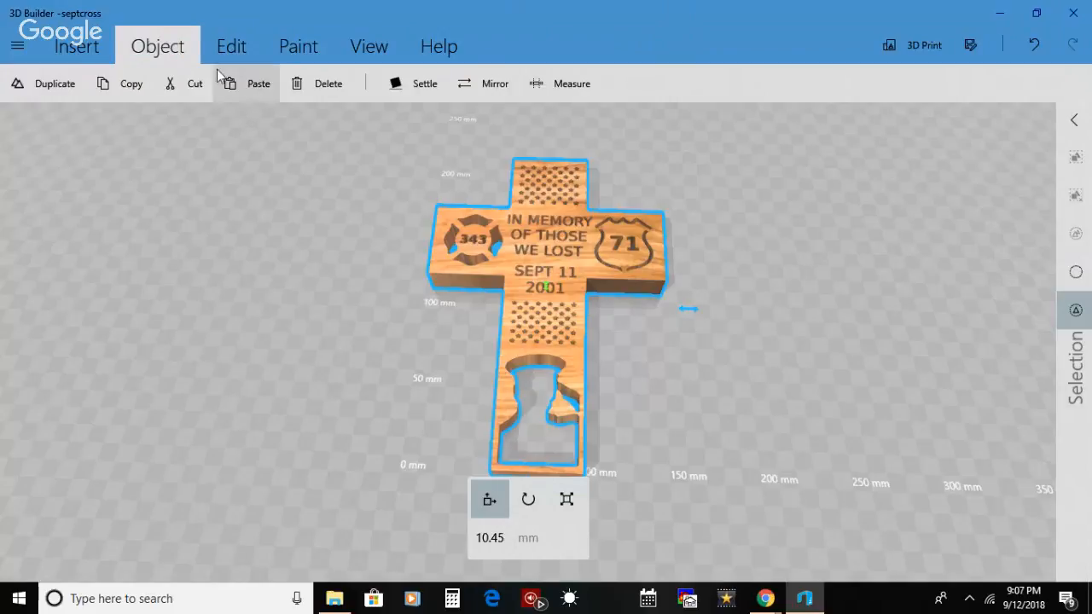
click(231, 48)
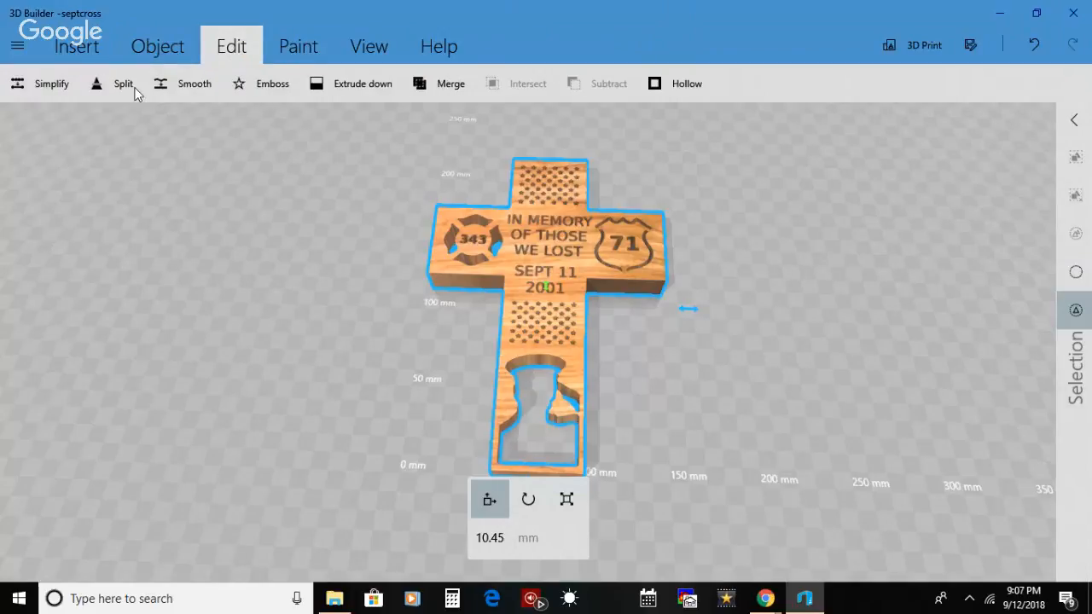
click(121, 89)
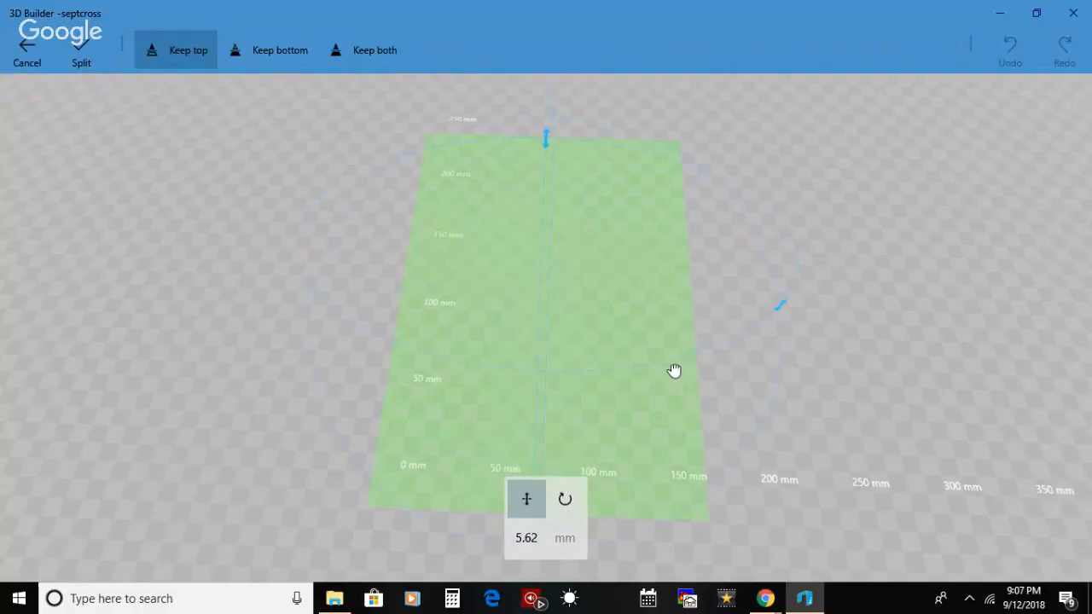
drag(674, 370, 676, 377)
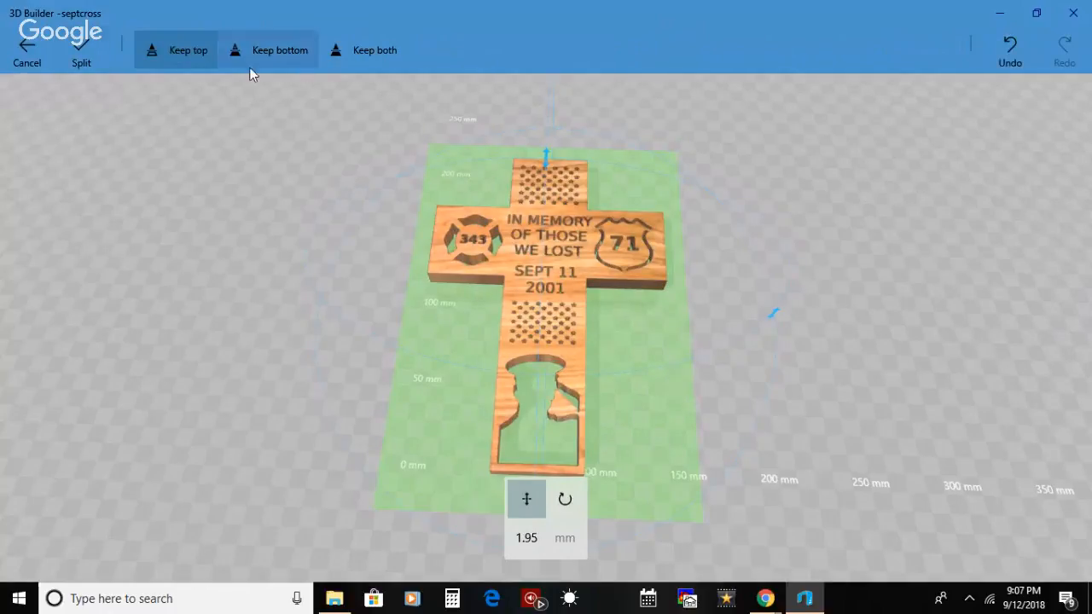
click(81, 54)
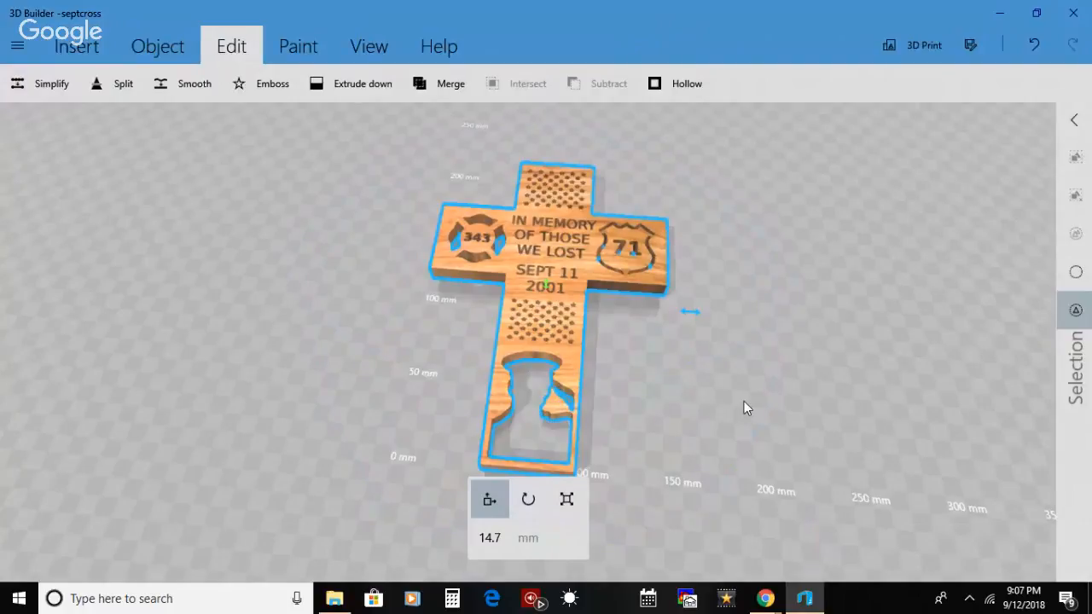
Step: Send the split memorial cross to Print 3D for 3D printing
drag(744, 401, 760, 376)
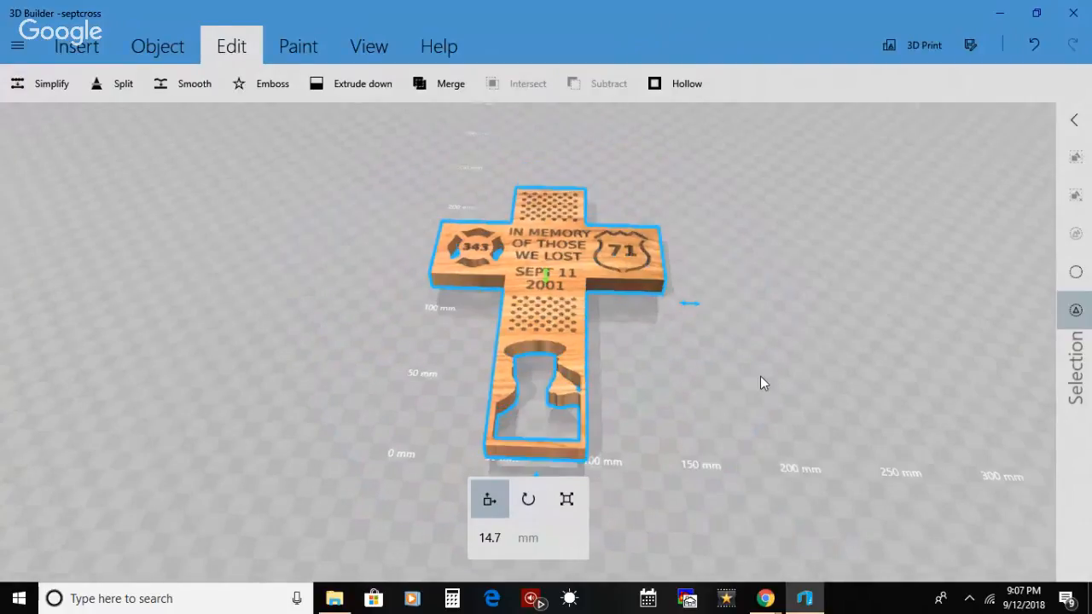
click(918, 47)
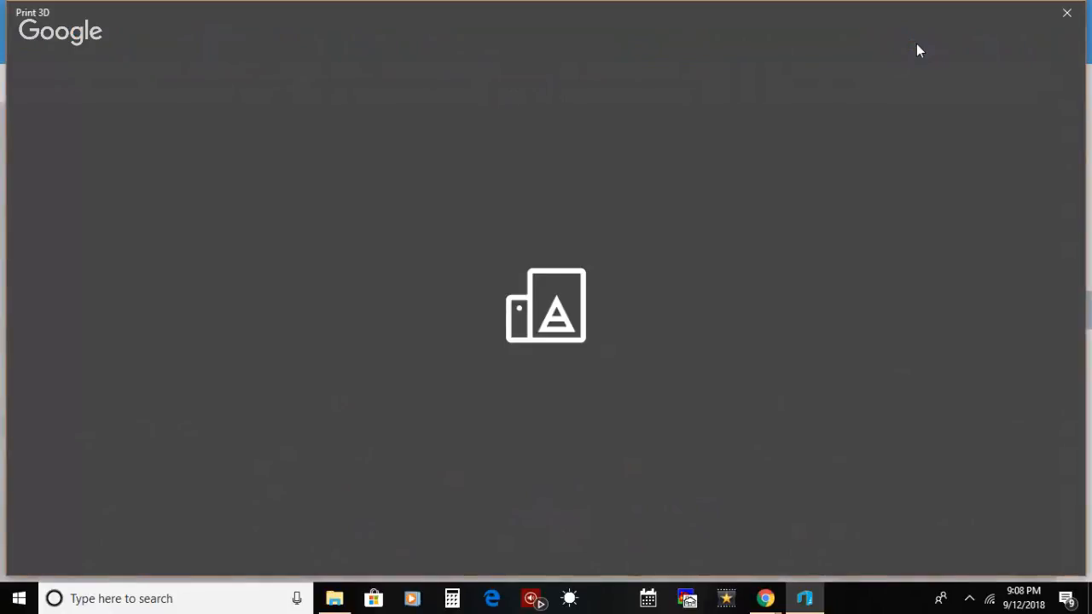
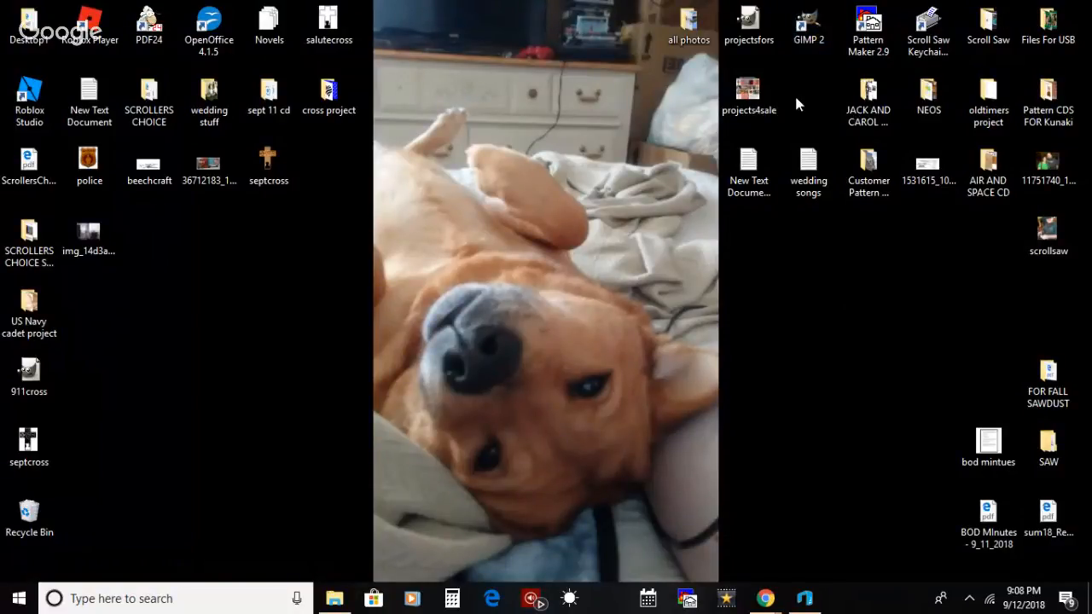
Step: Launch GIMP and create a new image from the Print 3D screenshot held in the clipboard
double_click(806, 34)
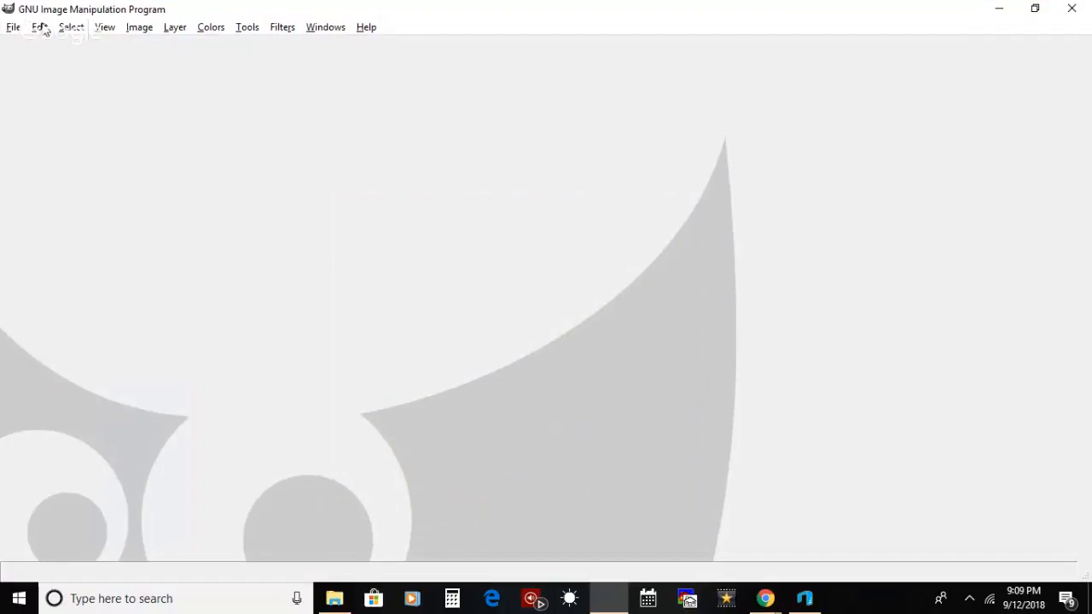
click(42, 28)
mouse_move(176, 197)
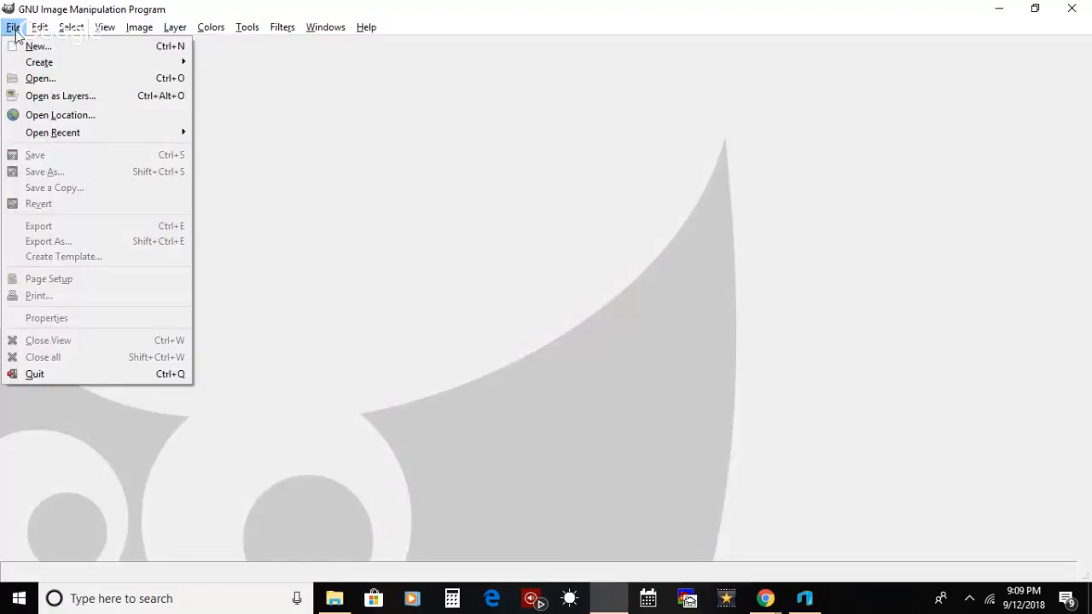
mouse_move(44, 33)
click(270, 220)
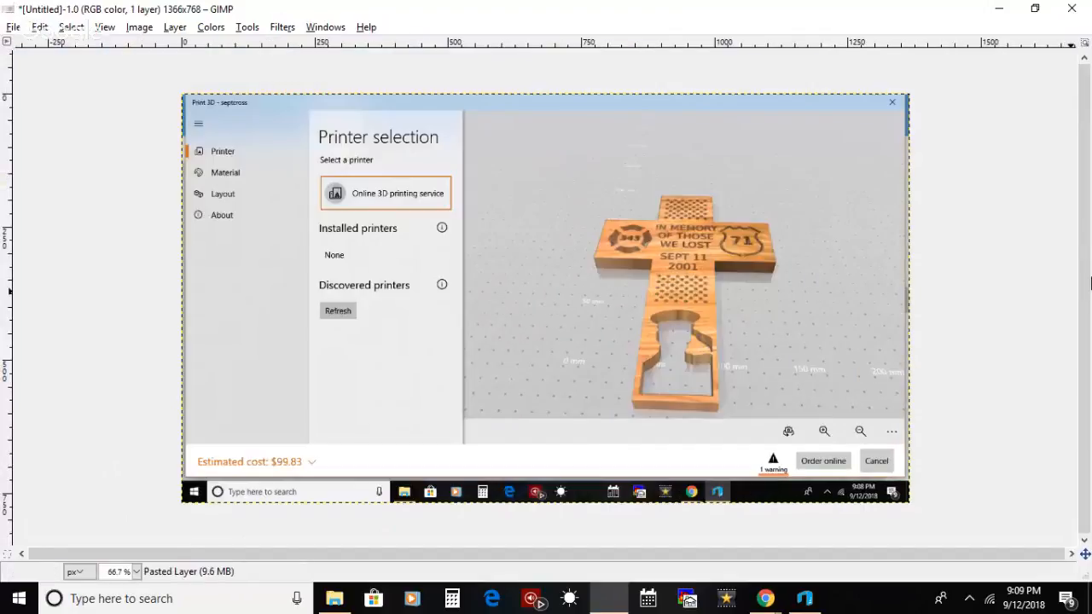
Step: Draw a rectangular selection about 371 × 429 px around the wood cross in the screenshot, adjusting its edges to fit
click(958, 68)
drag(571, 184, 784, 417)
drag(594, 412, 611, 416)
drag(756, 203, 757, 207)
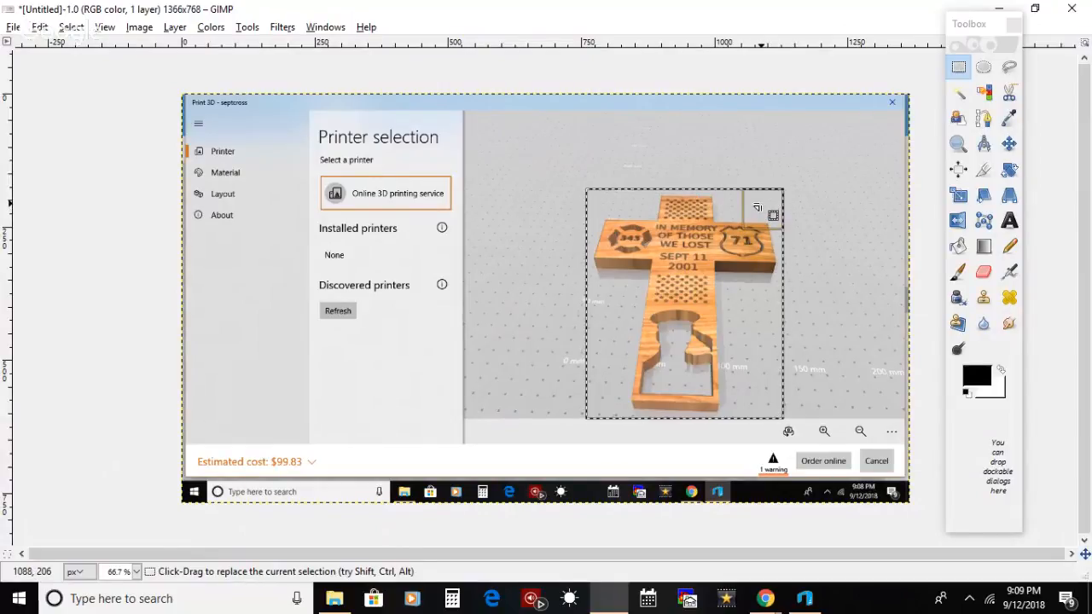
drag(757, 402, 758, 403)
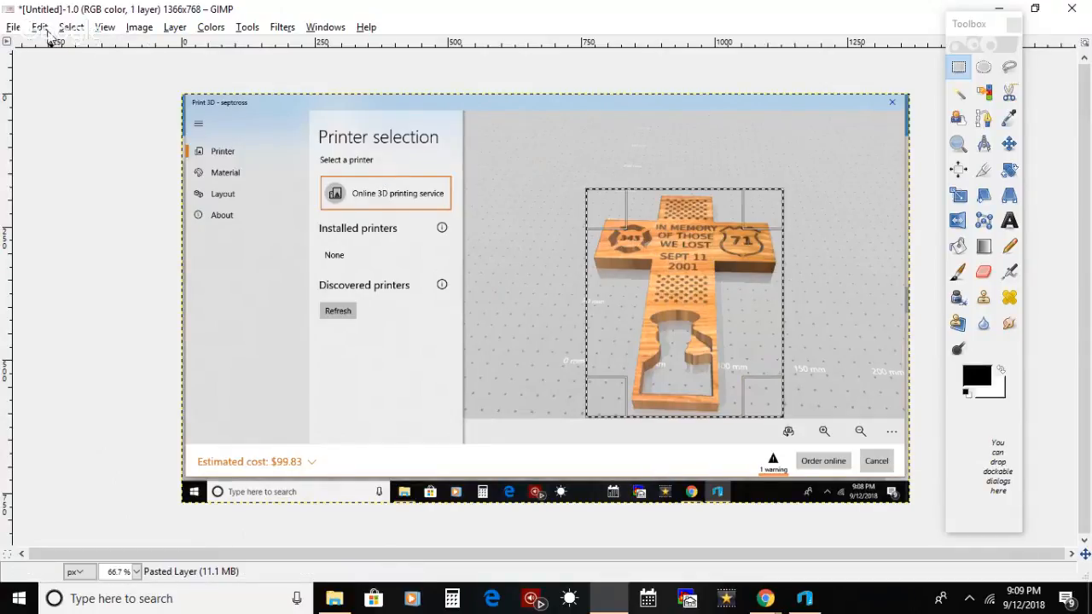
Step: Cut the selected cross area and paste it as a new image
click(39, 27)
click(83, 125)
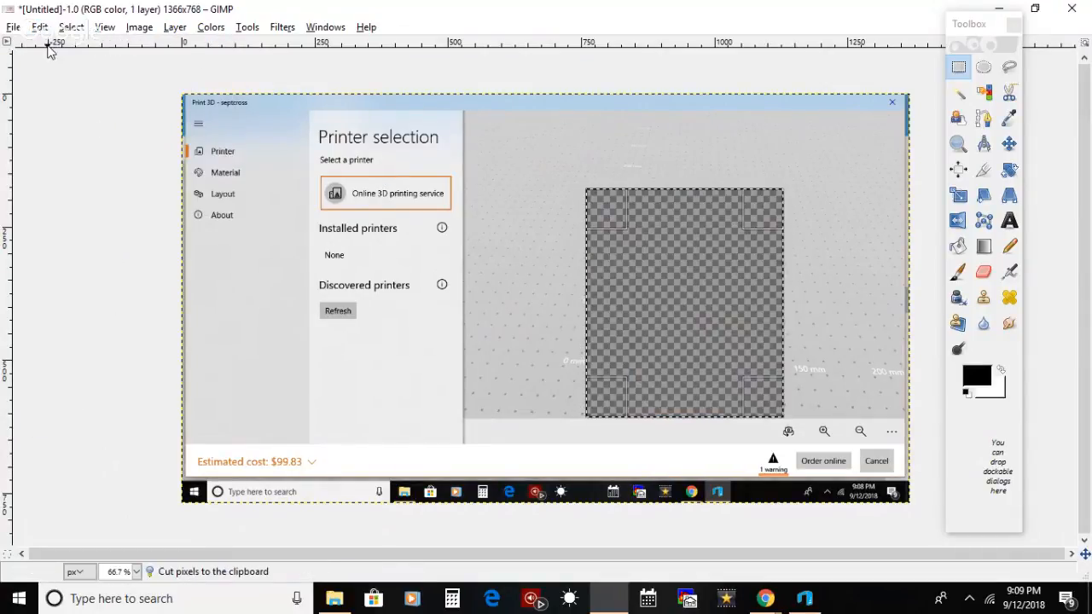
click(39, 26)
mouse_move(195, 204)
click(232, 210)
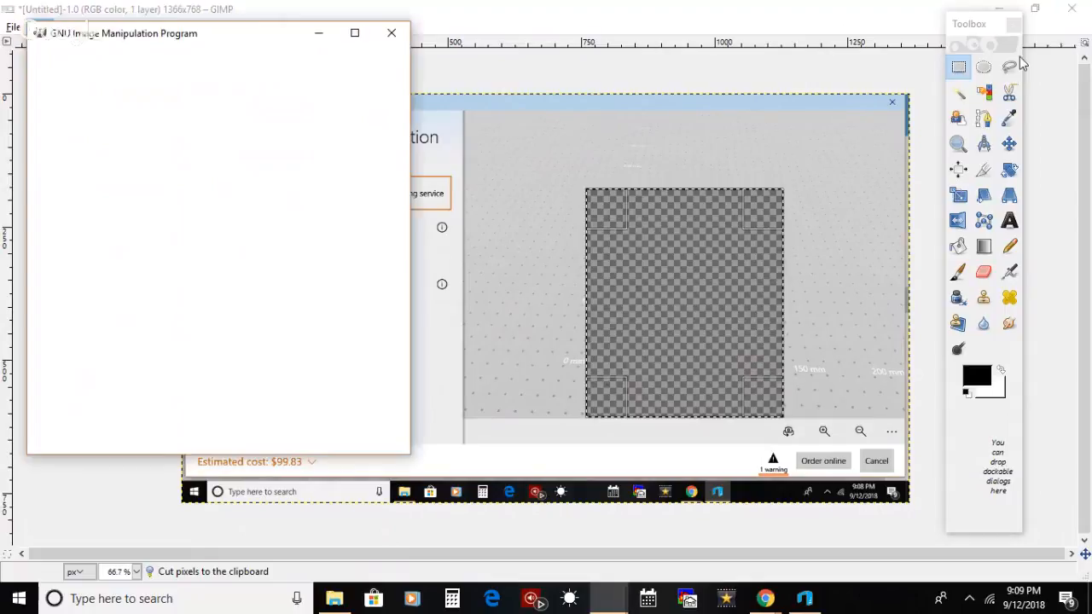
Step: Close the original screenshot image, discarding its changes, and maximize the window of the cropped cross image
click(1072, 8)
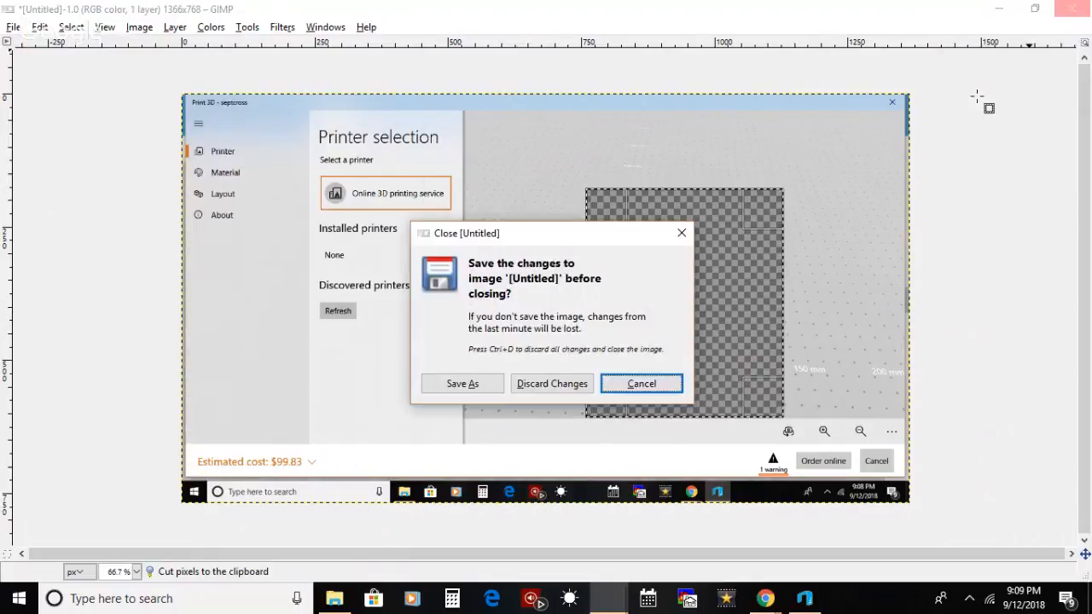
click(541, 384)
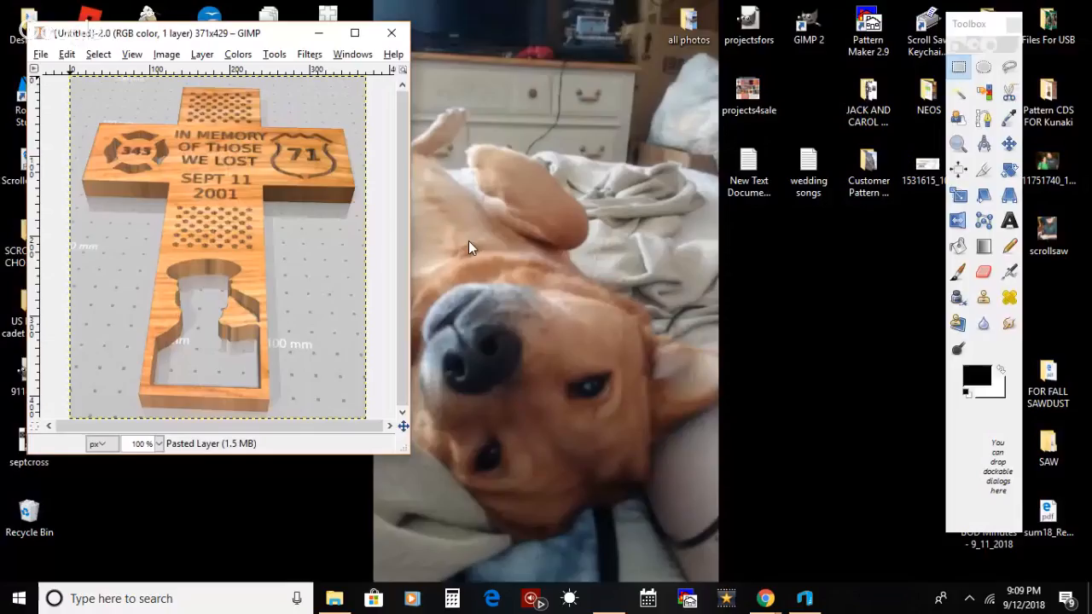
click(354, 32)
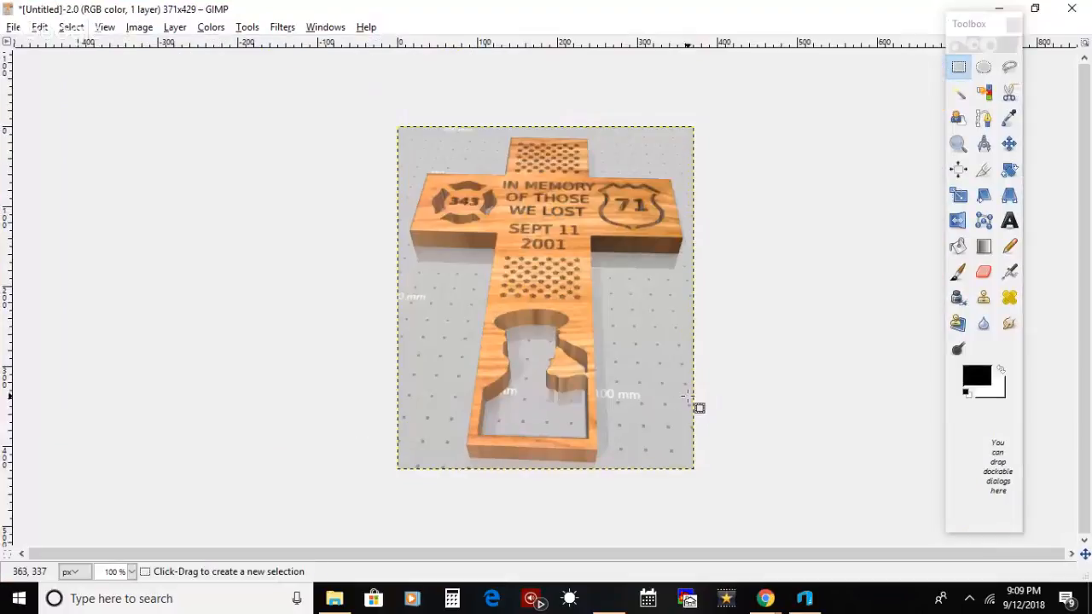
Step: Export the cropped cross image to the Desktop as 3dsept11thcross_preview.jpg at JPEG quality 90
click(17, 26)
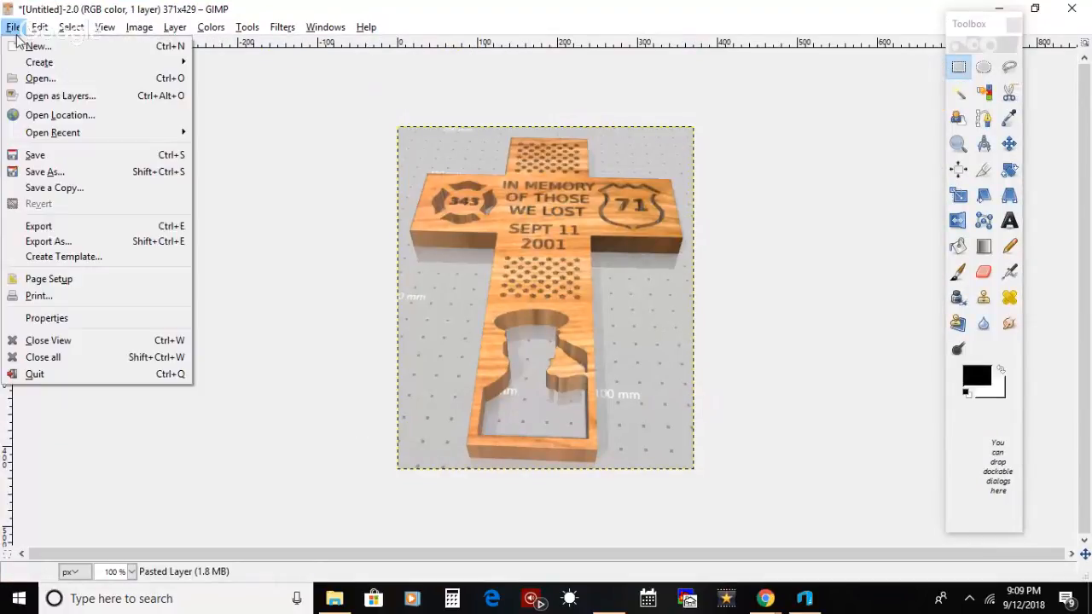
click(78, 240)
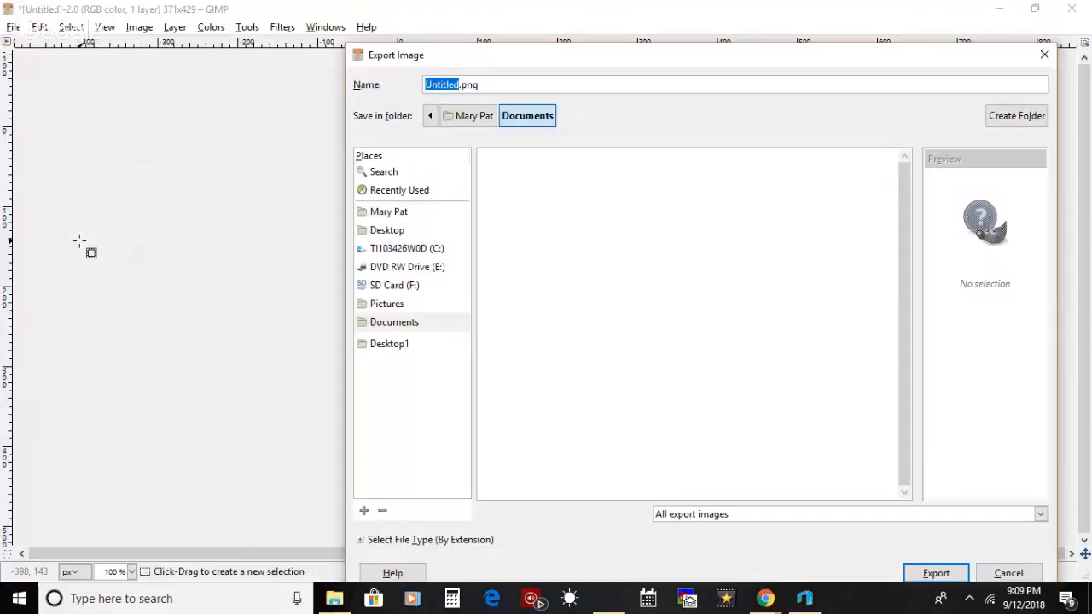
click(364, 230)
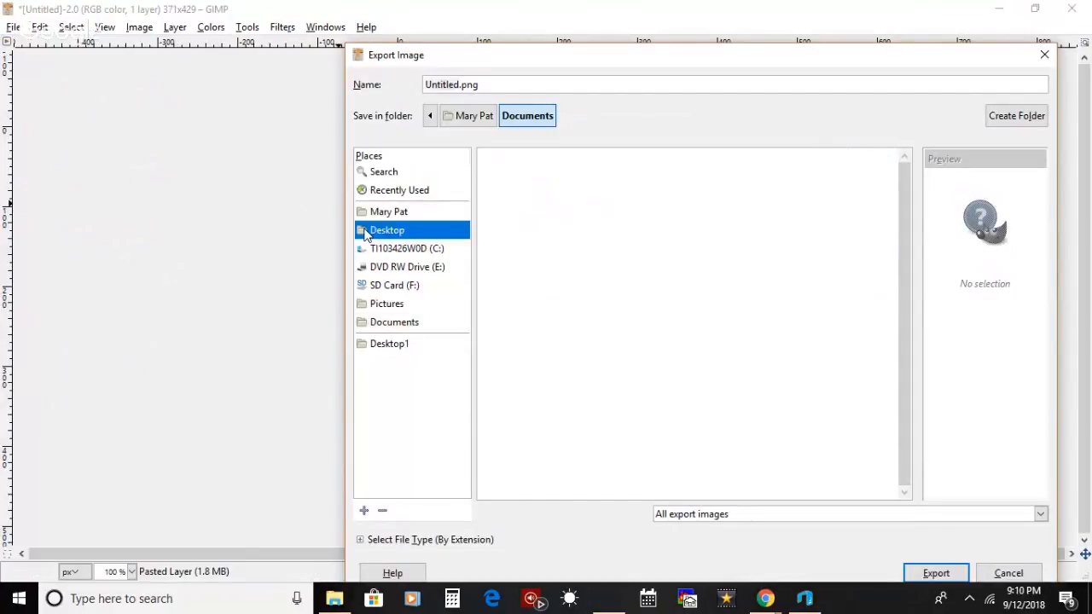
drag(487, 91, 376, 89)
key(BackSpace)
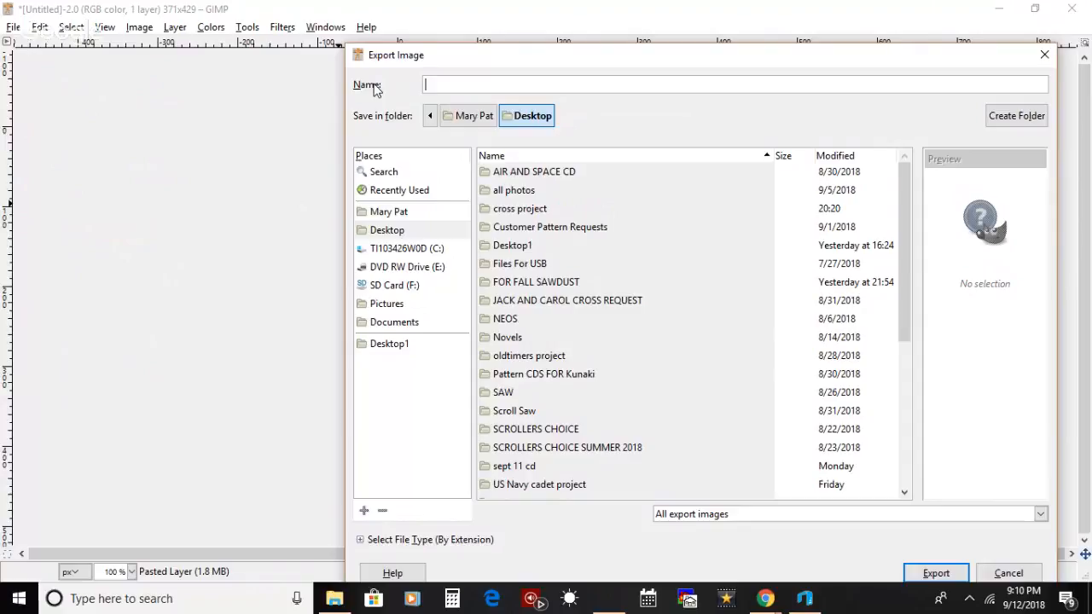
text(3dsept11thcross_preview.jpg)
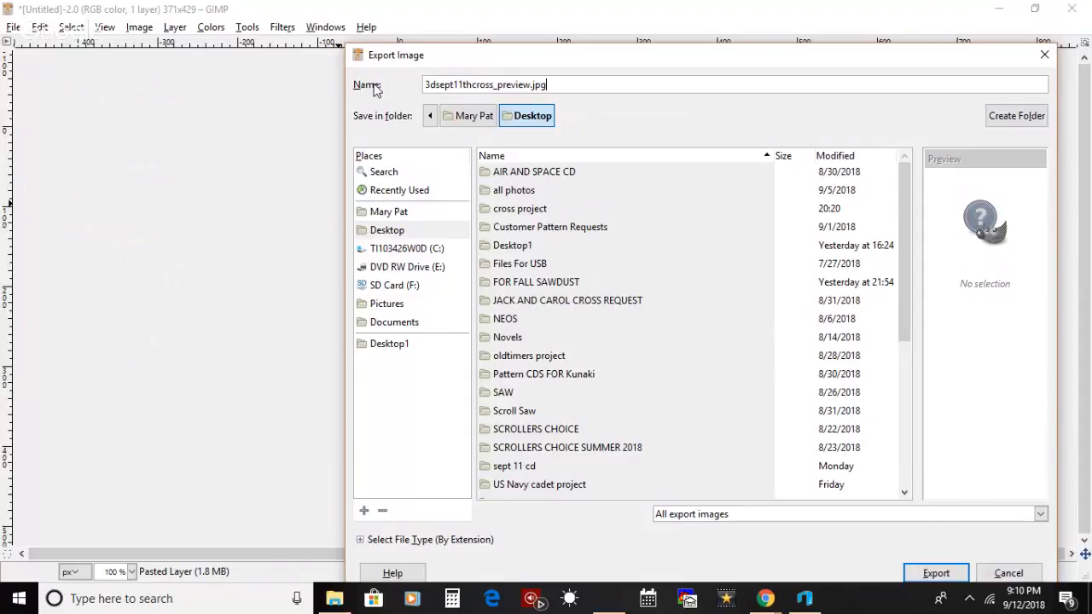
key(Return)
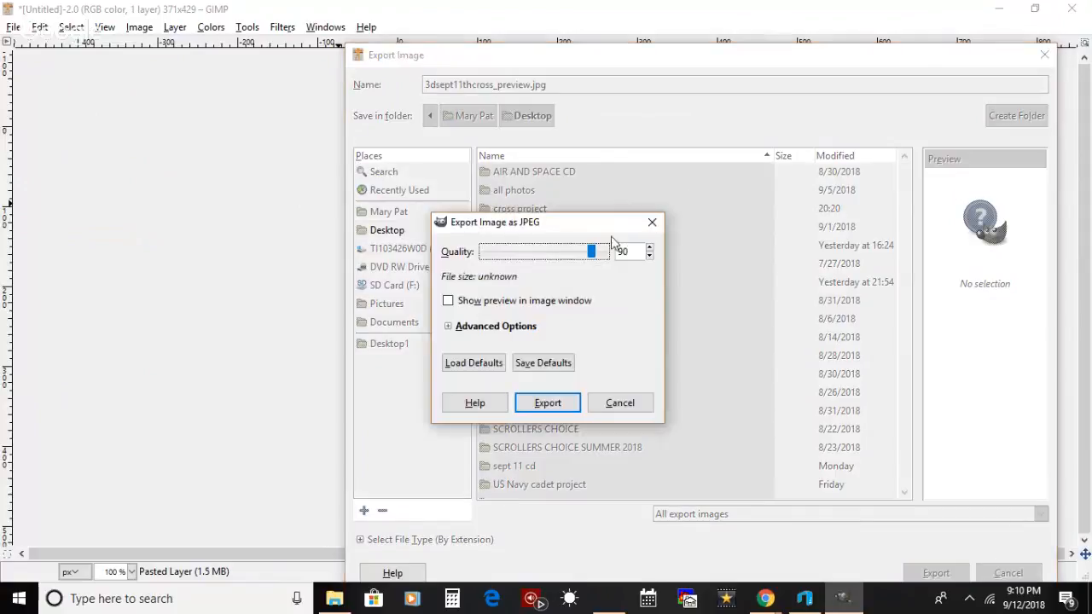
click(555, 413)
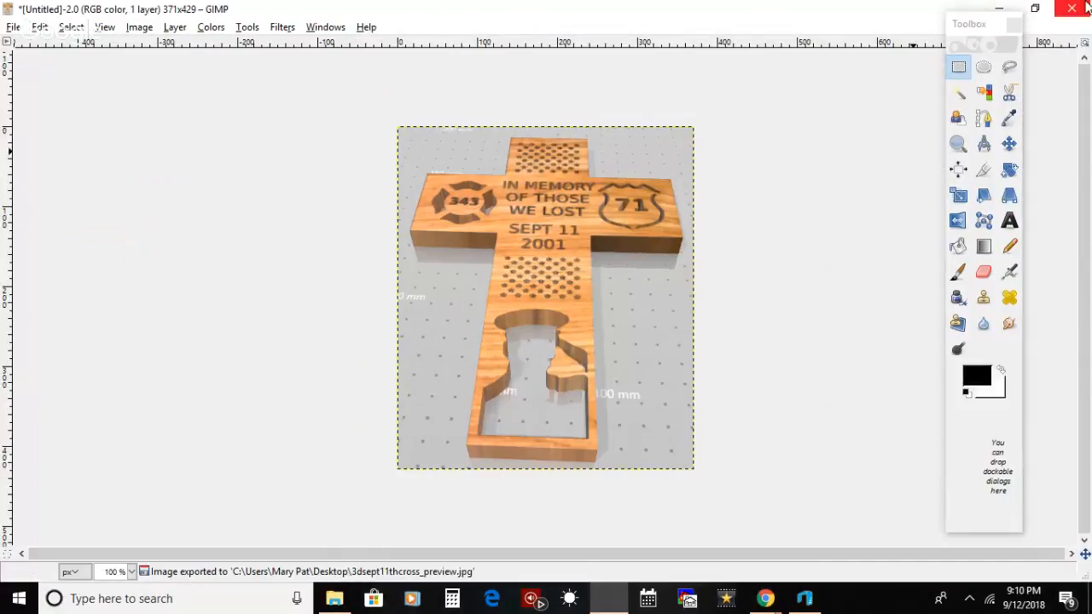
Step: Close the cropped cross image without saving changes and minimize the empty GIMP window
click(1071, 9)
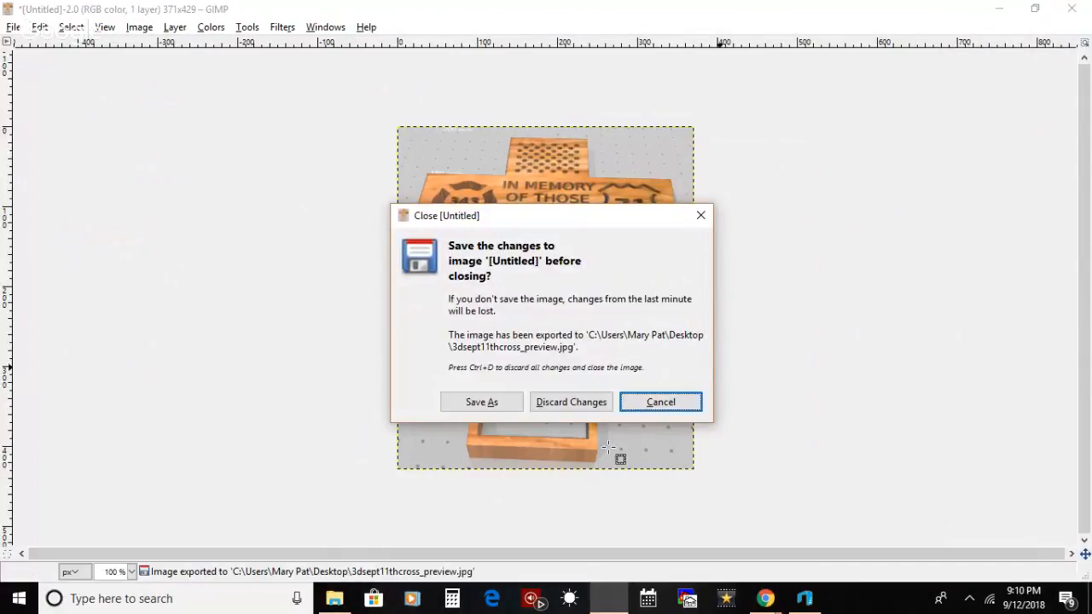
click(571, 401)
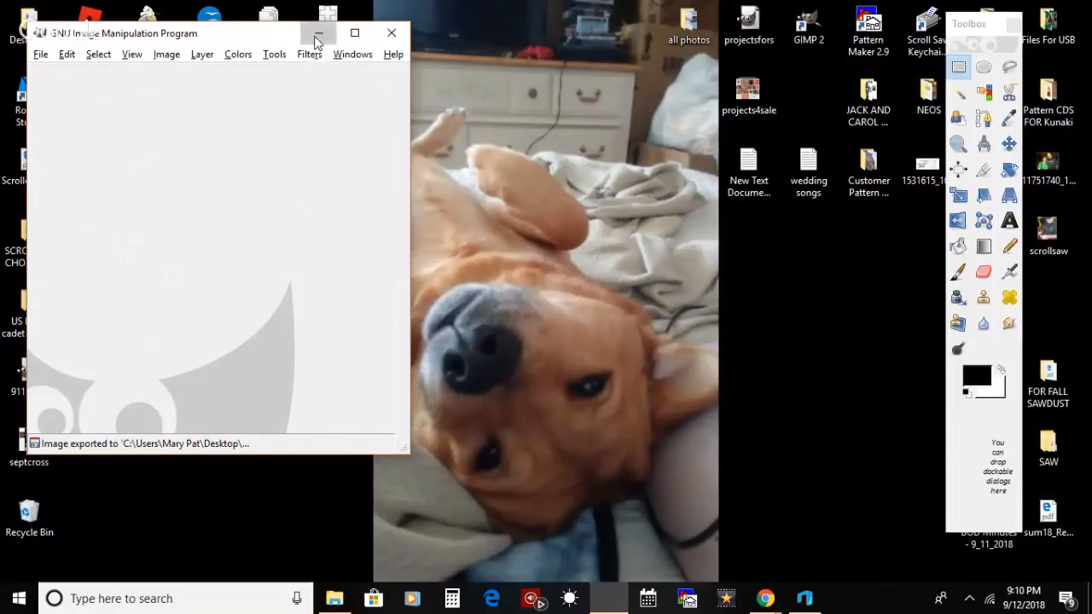
click(318, 33)
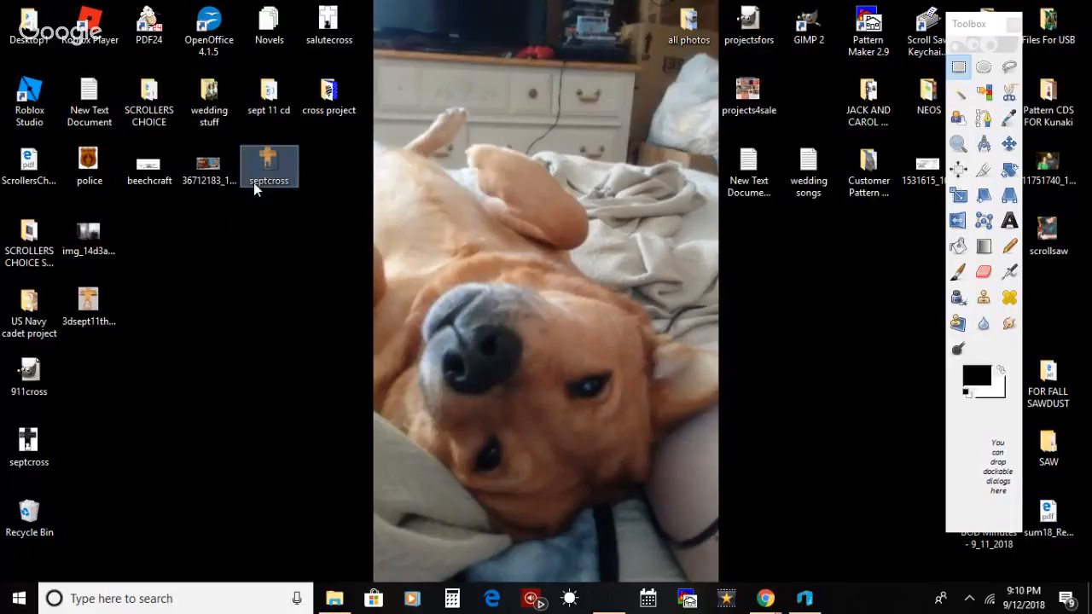
drag(271, 162, 300, 190)
drag(418, 94, 272, 201)
drag(175, 249, 292, 181)
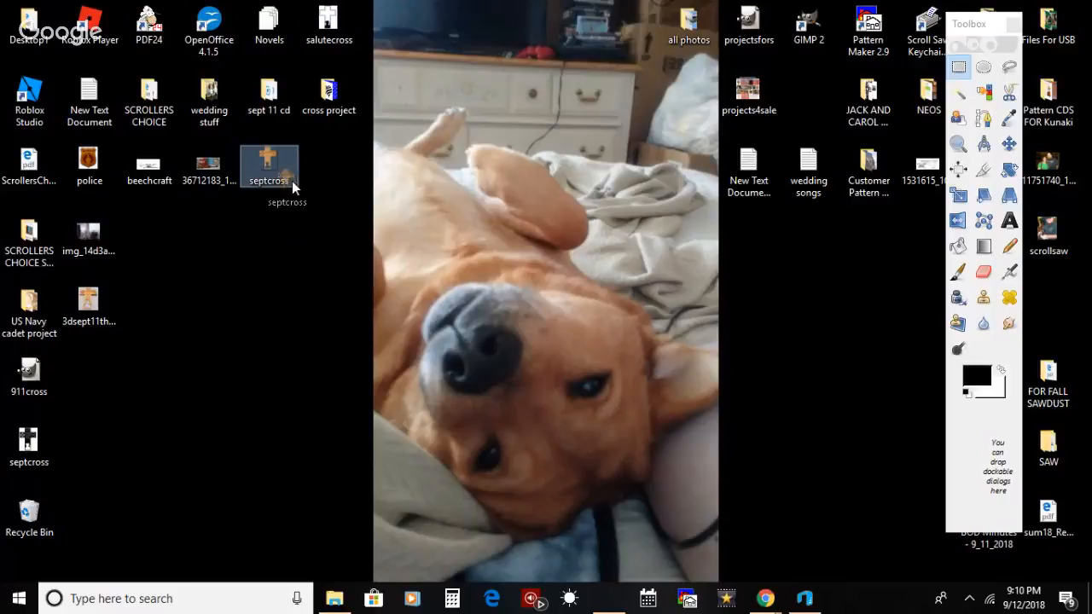
Step: Bring up the 3D Builder window with the septcross model and close it
click(765, 598)
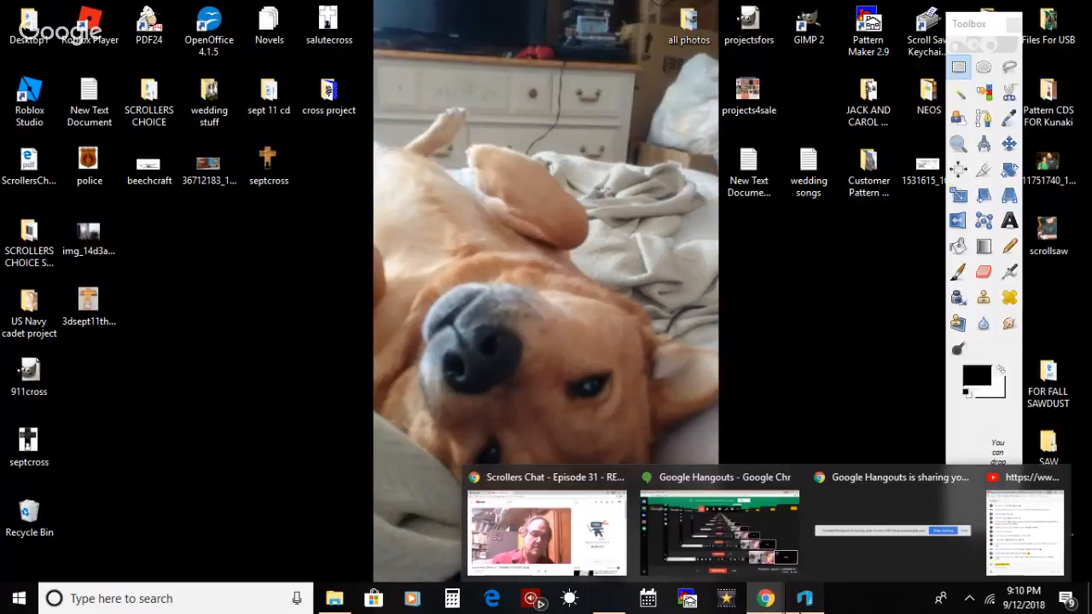
click(805, 598)
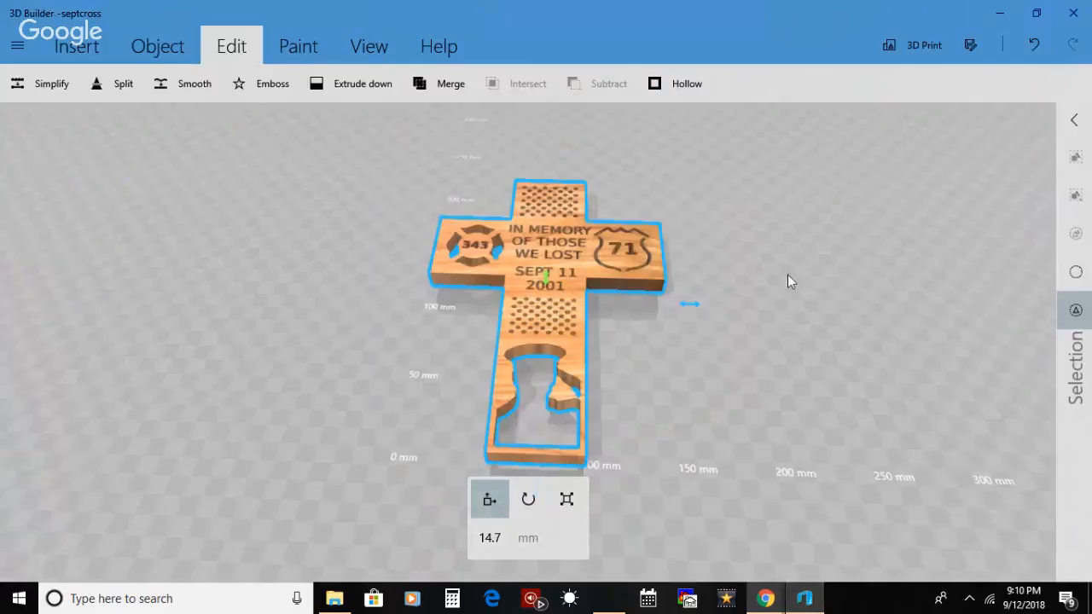
click(1071, 8)
Step: Check the YouTube live chat pop-out for viewer messages and minimize it
click(765, 598)
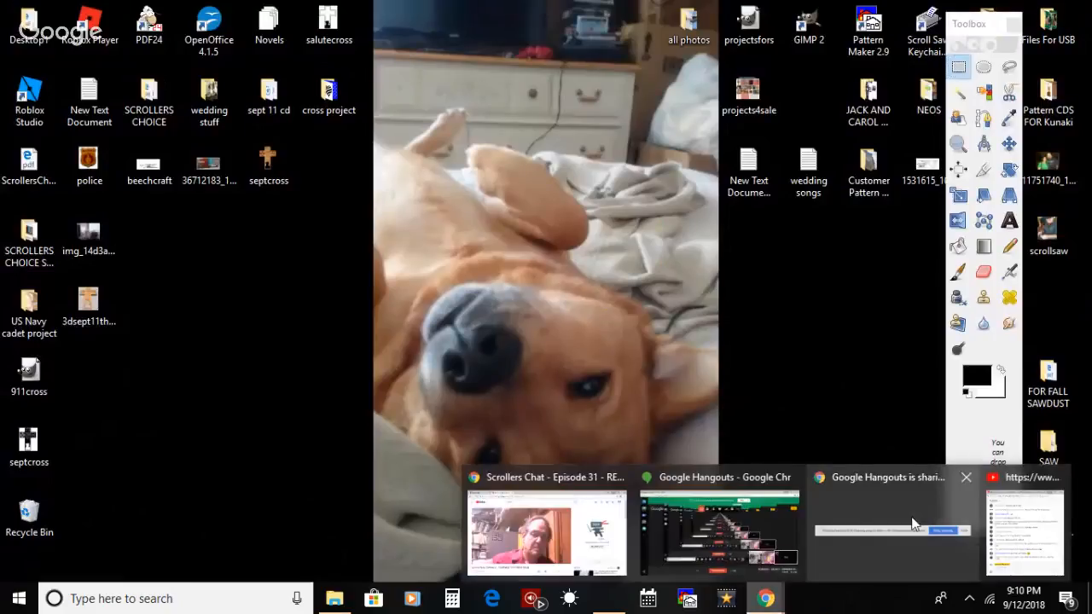
click(1005, 529)
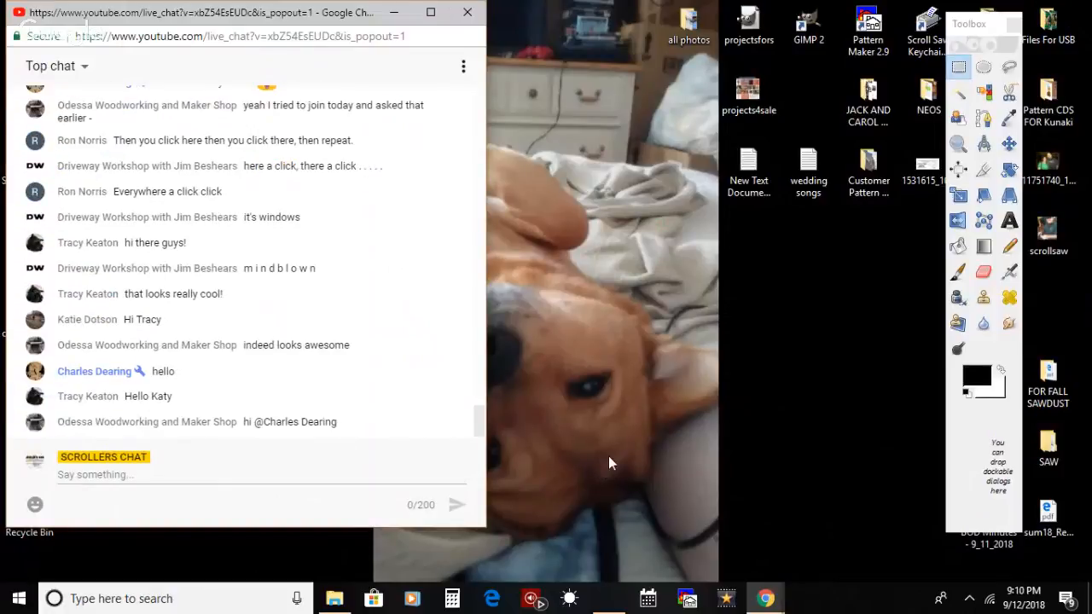
click(397, 12)
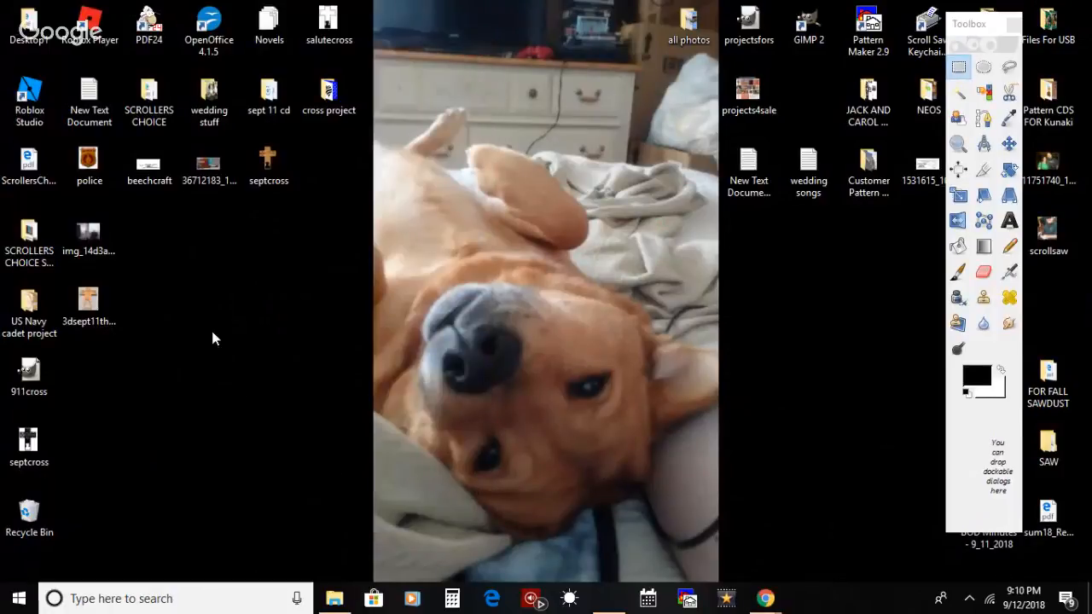
Step: Place the 3dsept11thcross_preview file beside the wood septcross file on the desktop and shift the GIMP Toolbox off the desktop icons
drag(89, 306, 341, 166)
click(348, 314)
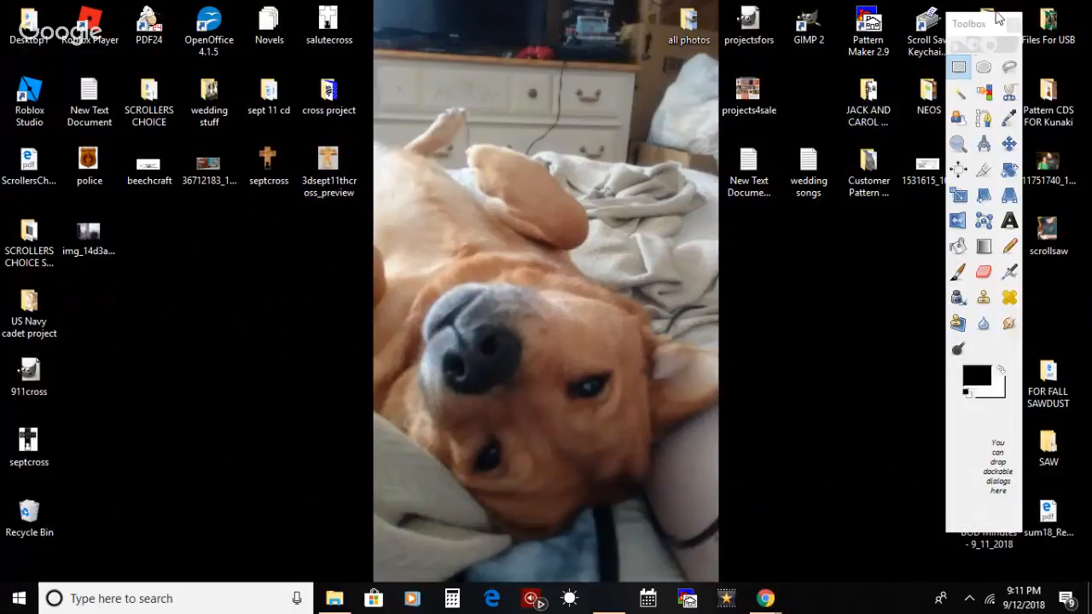
drag(990, 28, 894, 40)
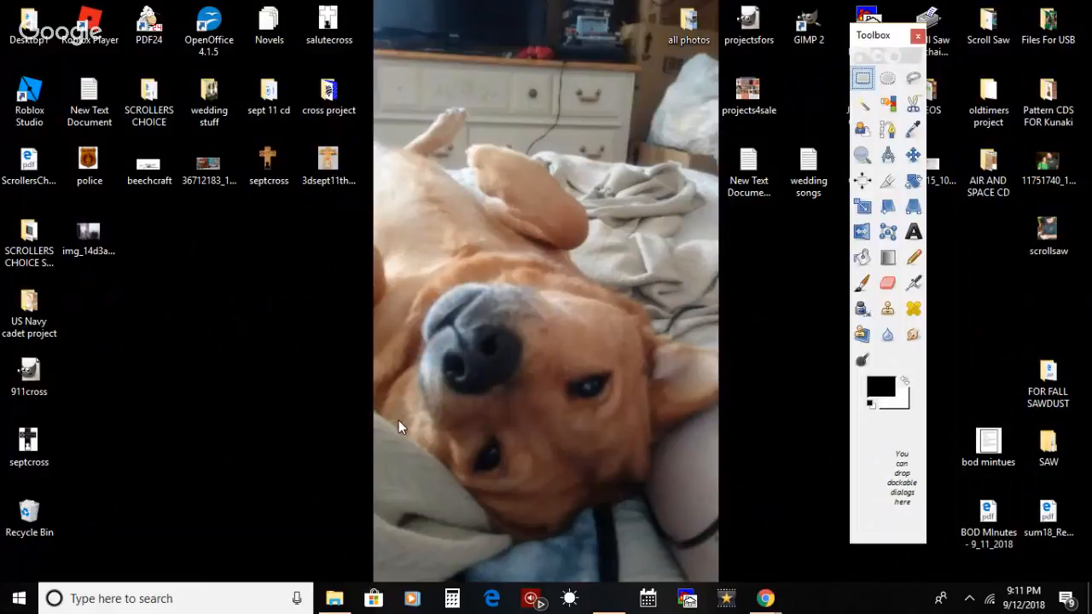
Step: Open the US Navy cadet project folder and view the black-and-white pittsburgseacadets.jpg pattern in Photos
click(38, 319)
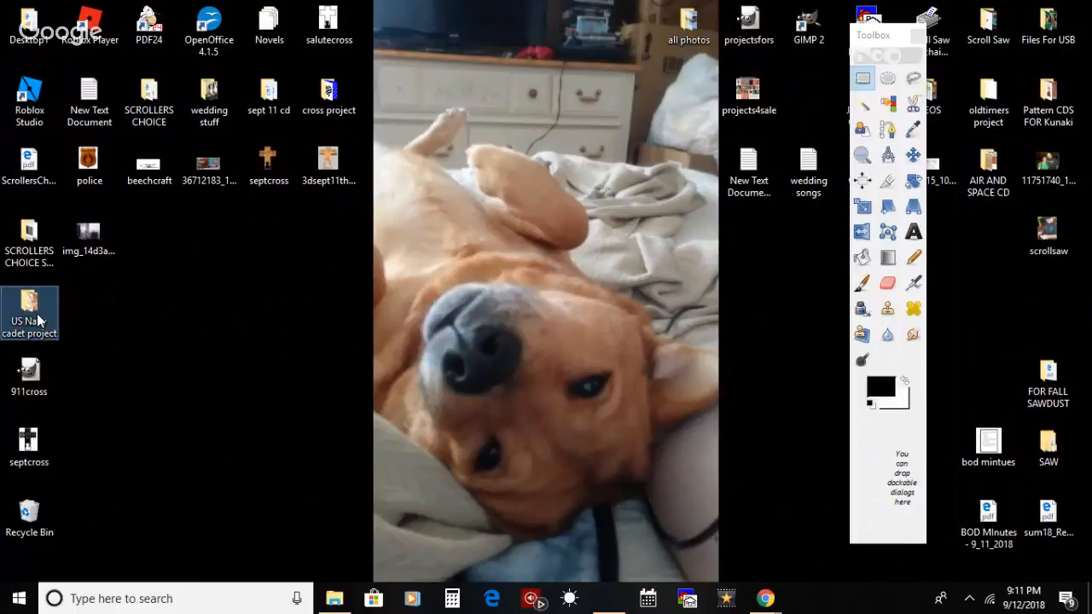
double_click(37, 319)
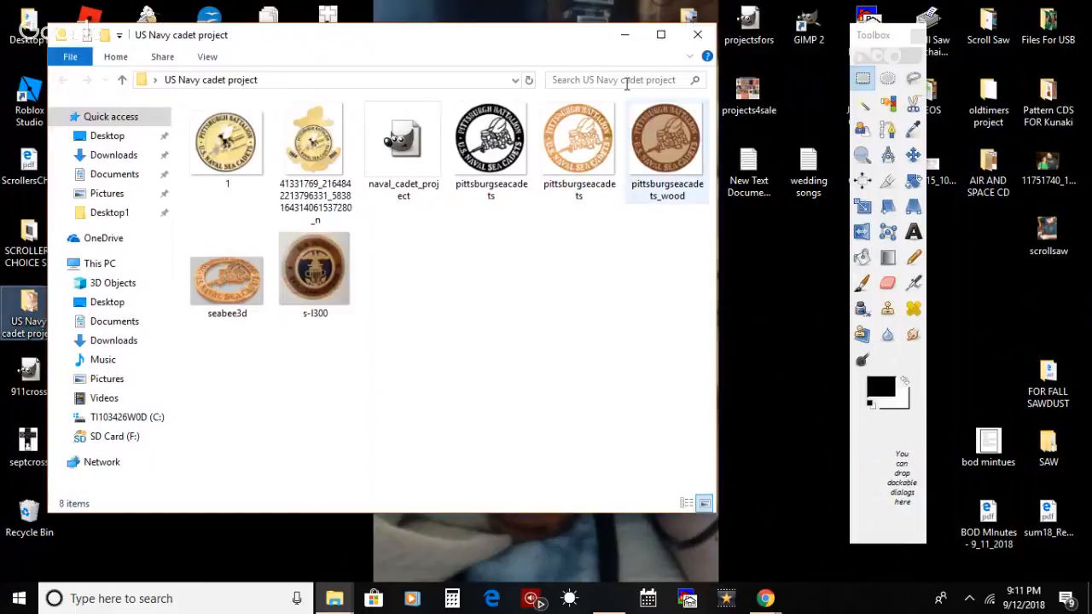
click(660, 35)
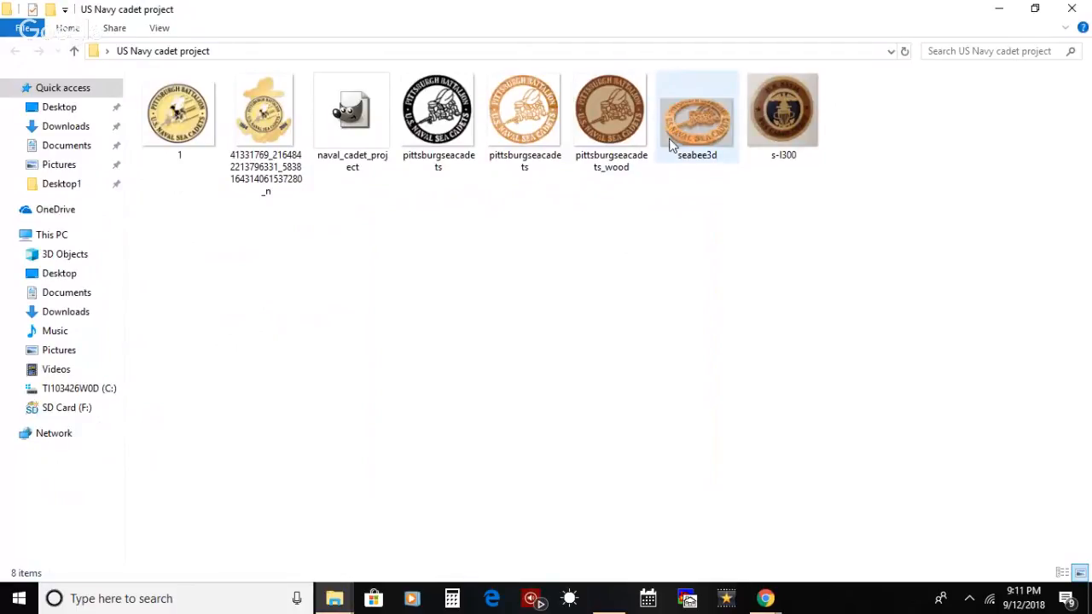
right_click(476, 126)
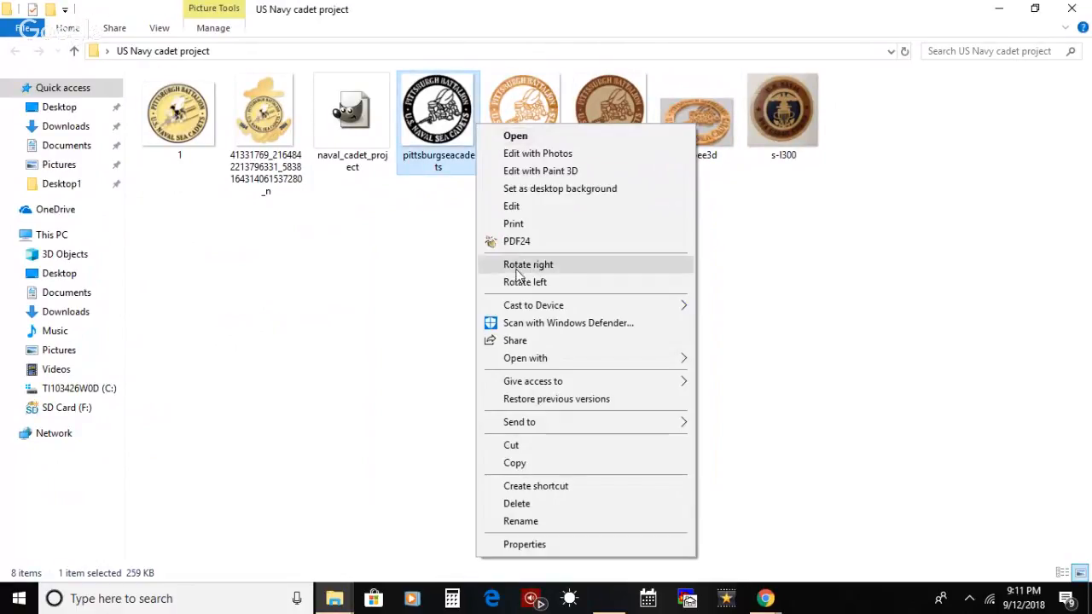
click(530, 136)
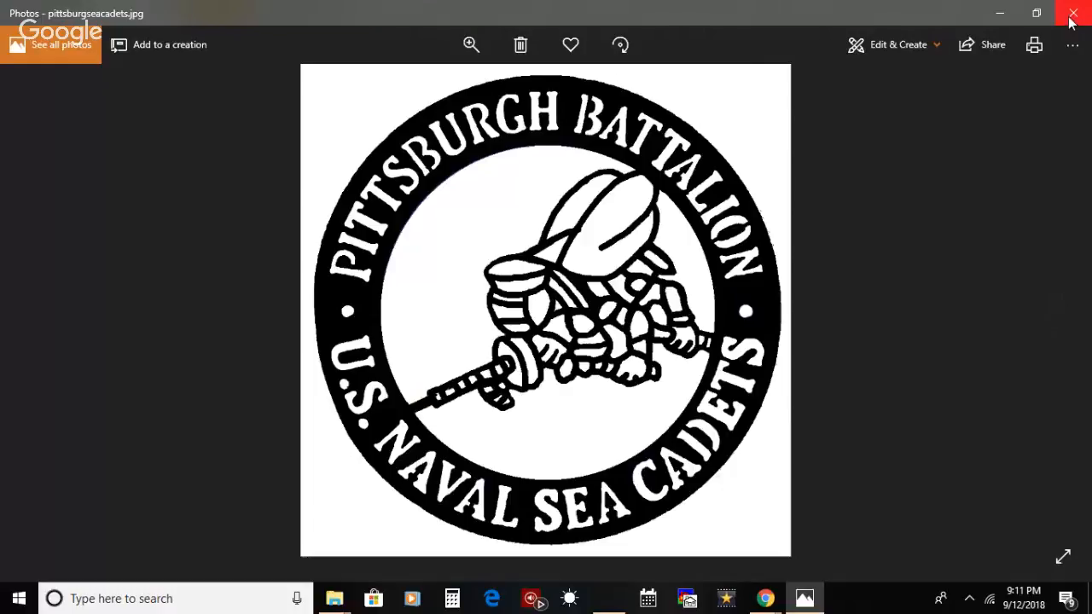
Step: View the wood-textured pittsburgseacadets.png and the two-tone pittsburgseacadets_wood.jpg from the same folder
click(1001, 15)
double_click(524, 145)
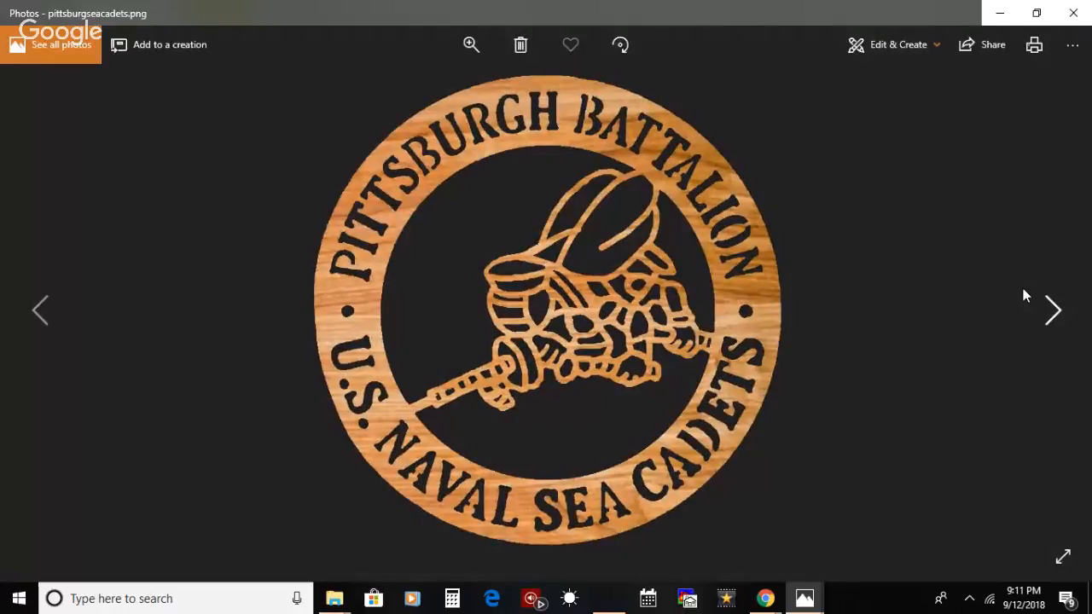
click(1047, 316)
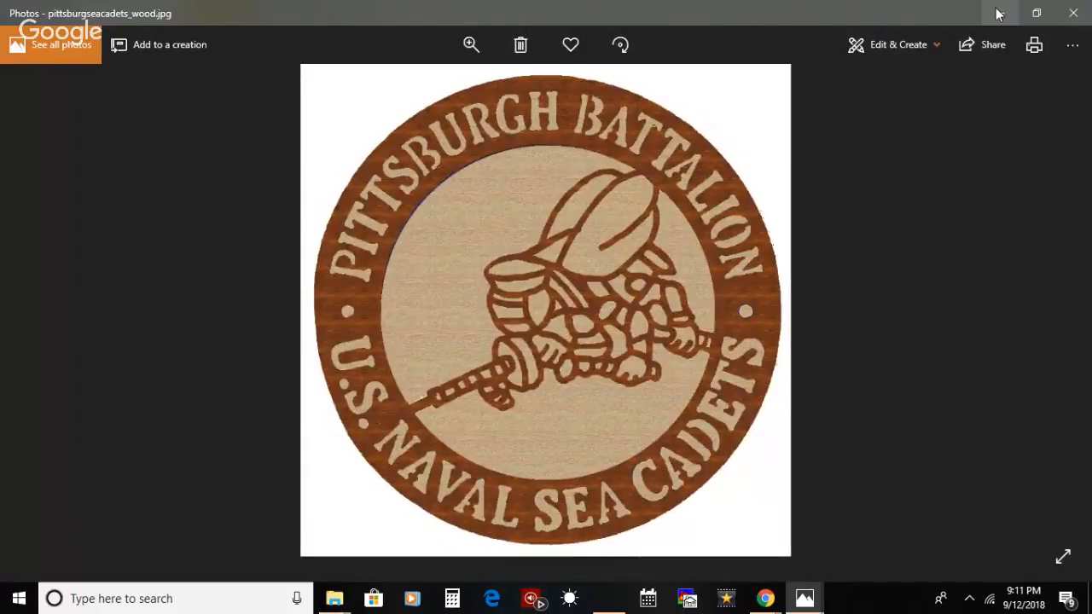
Step: View the seabee3d.jpg 3D wood rendering from the US Navy cadet project folder in Photos and close it
click(1073, 13)
right_click(700, 143)
click(705, 147)
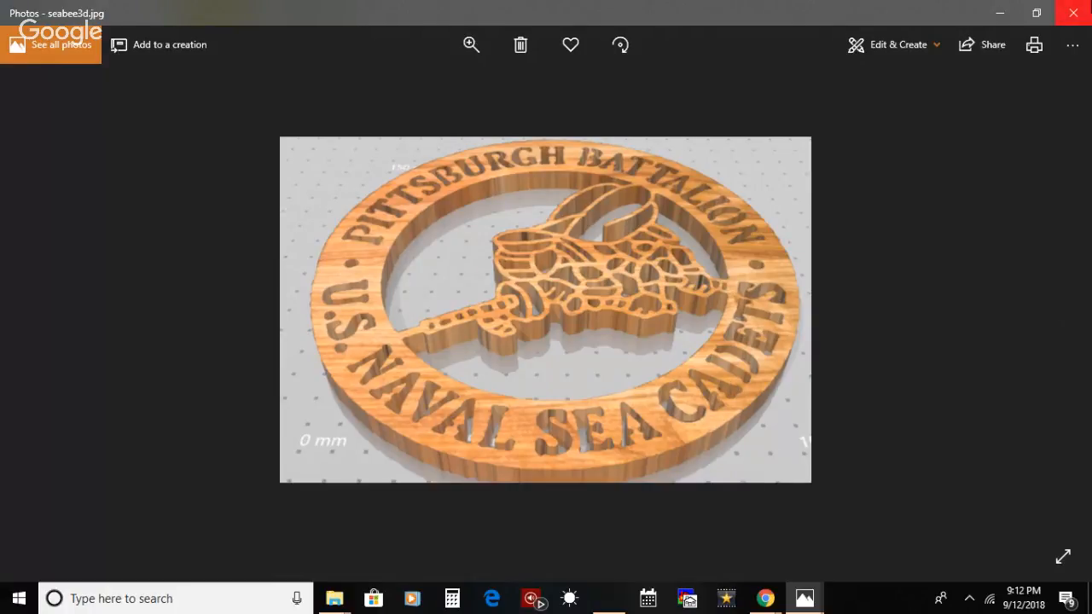
click(1086, 7)
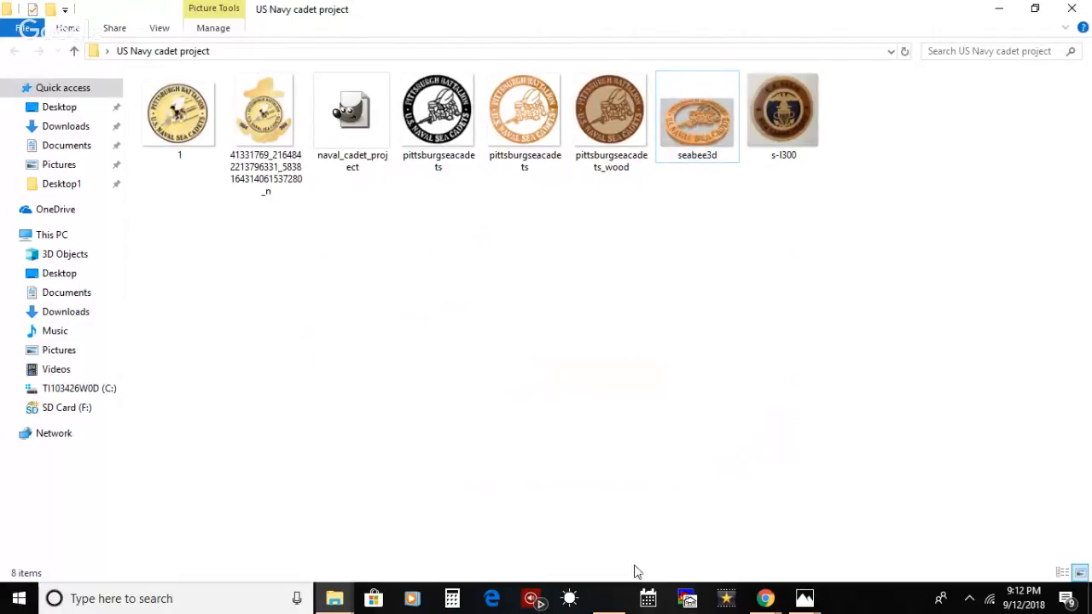
Step: Check the Photos windows that are still open and minimize the US Navy cadet project folder
click(804, 597)
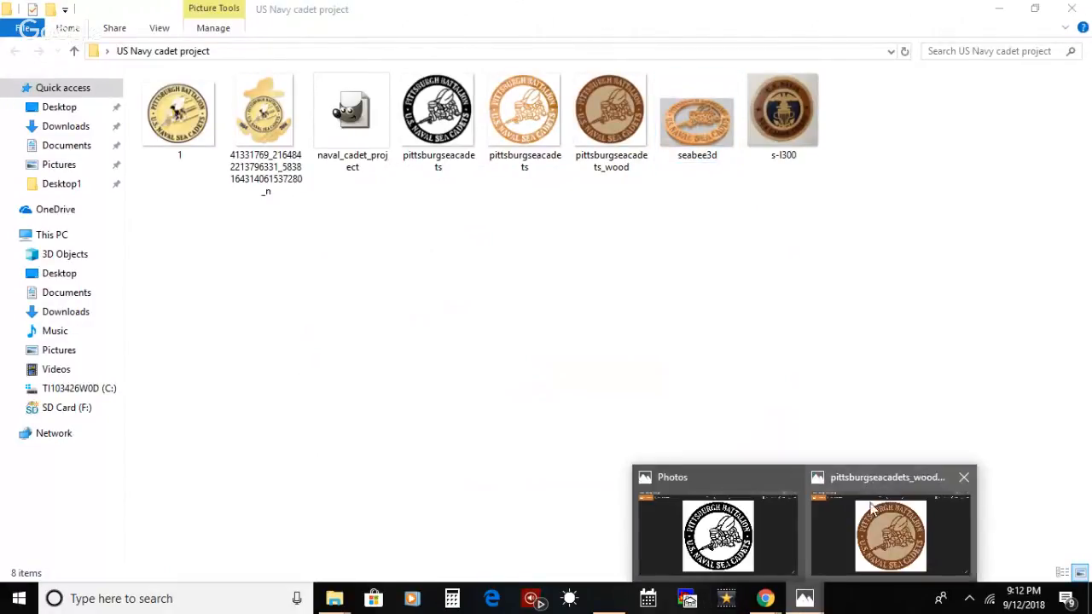
mouse_move(793, 482)
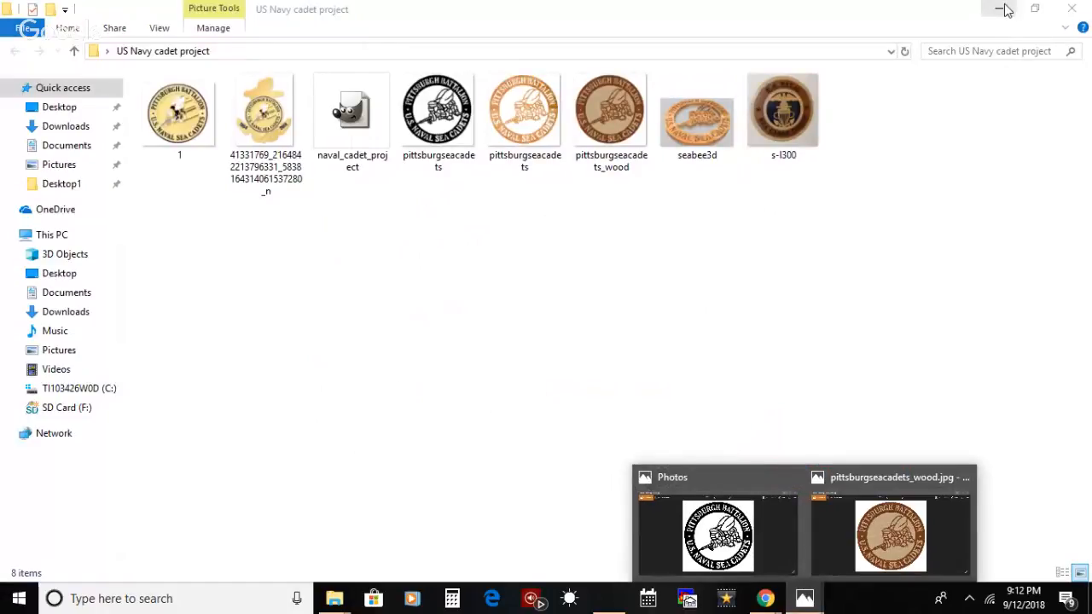
click(1004, 11)
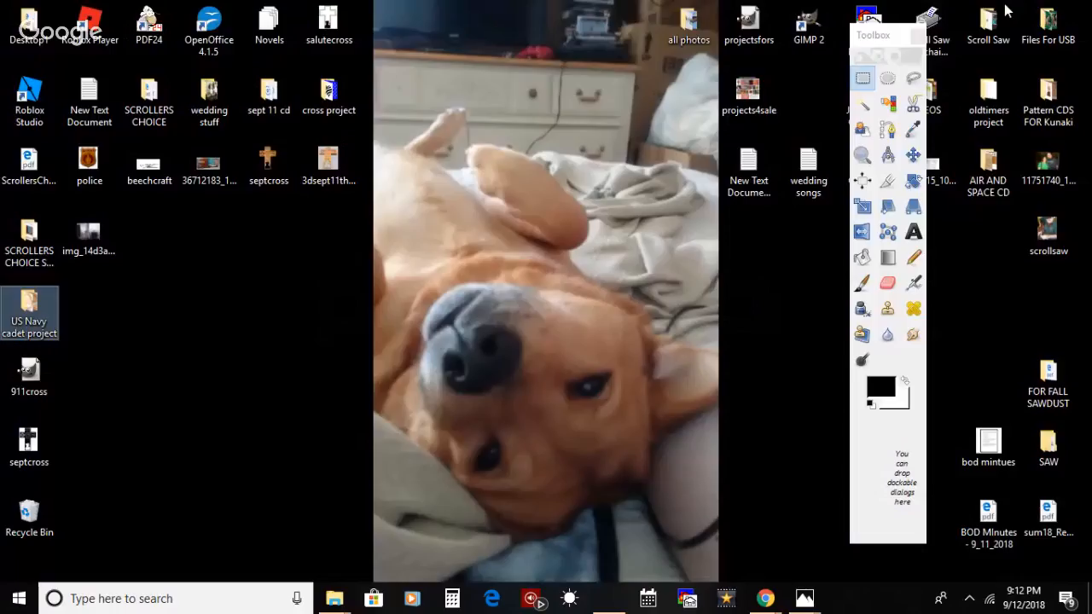
Step: Launch 3D Builder, look at its Learn more introduction, and minimize the program with its empty scene
click(192, 607)
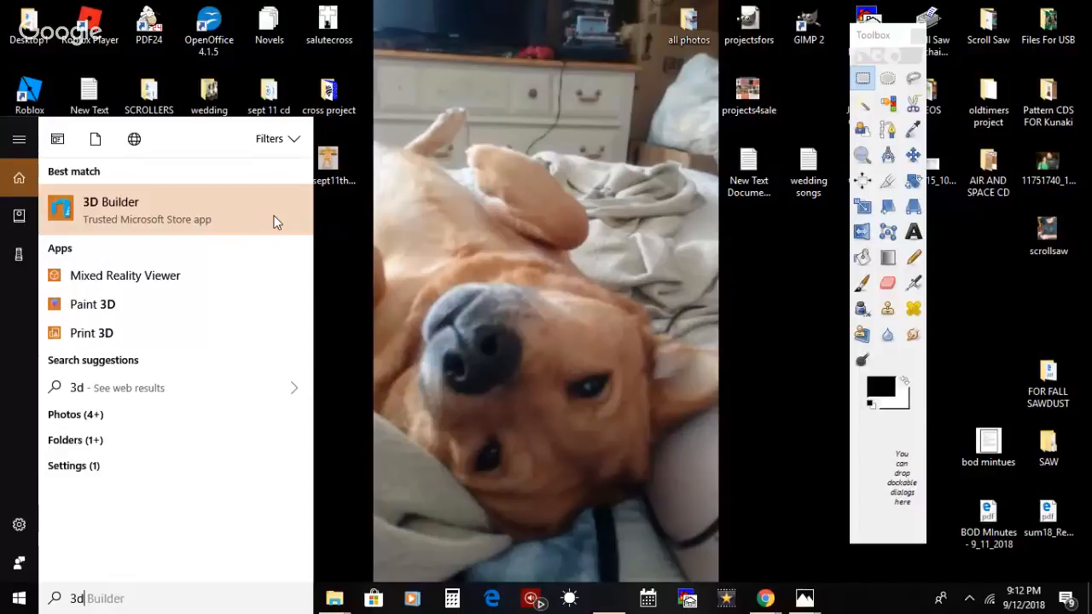
click(274, 220)
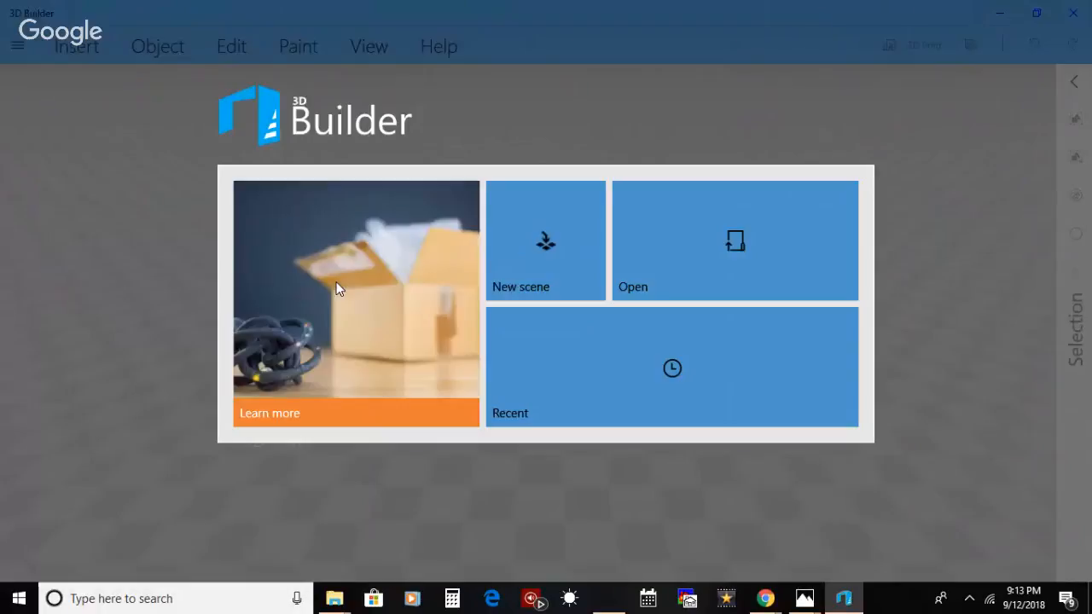
click(375, 423)
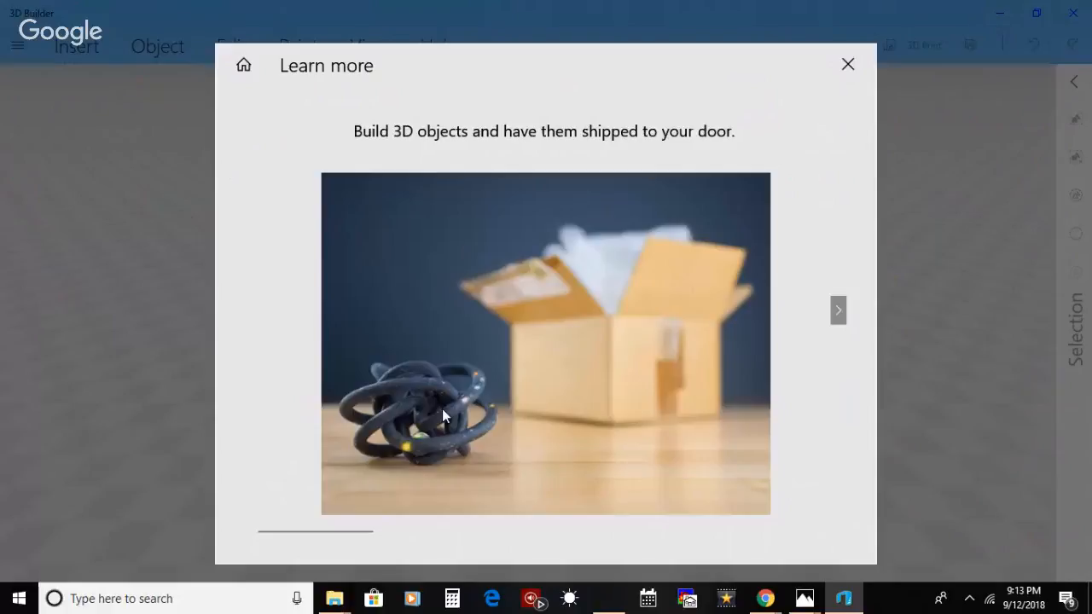
click(847, 65)
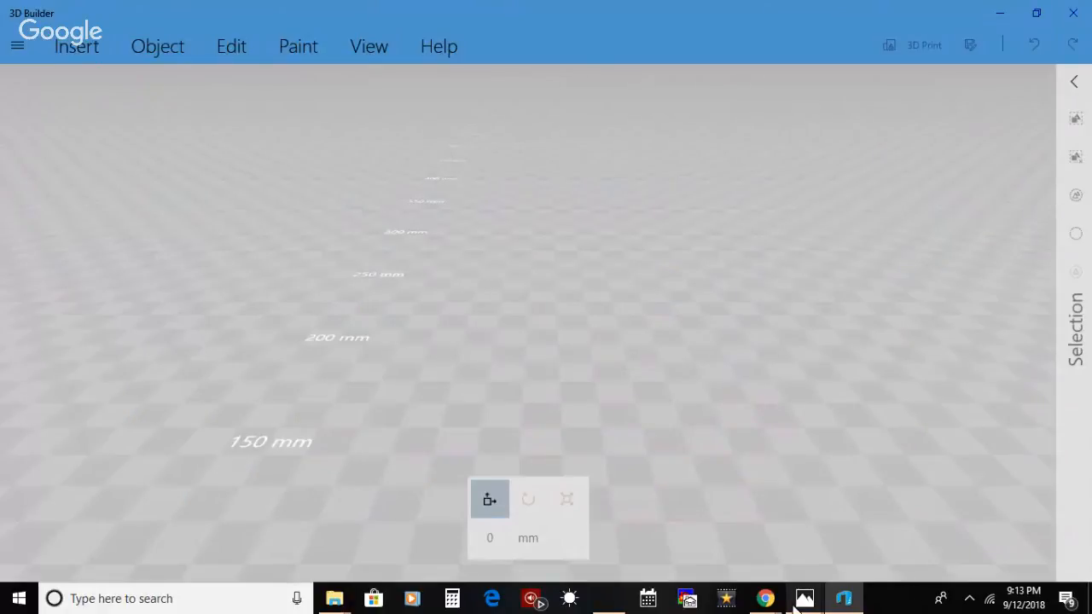
click(793, 602)
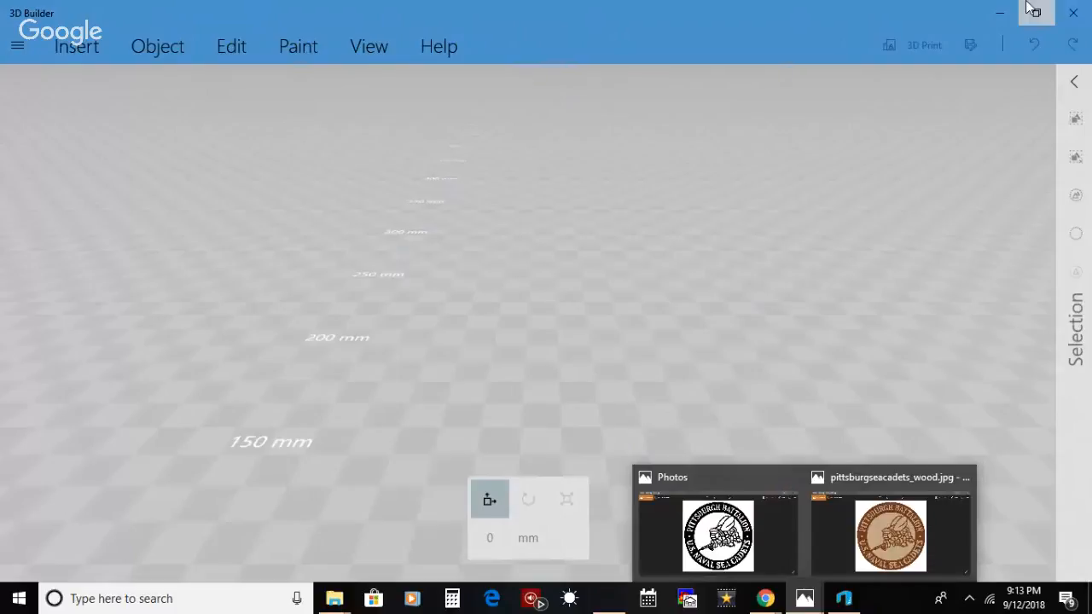
click(999, 13)
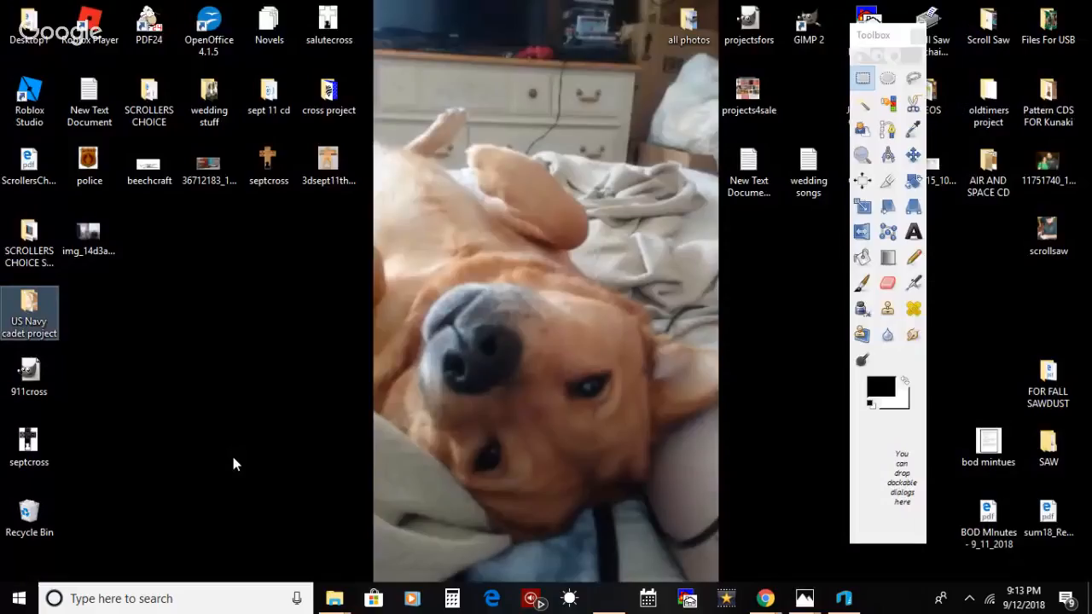
Step: Line up the 911cross and septcross files in the desktop row beside the img_14d3a file and close 3D Builder
drag(29, 375, 148, 238)
drag(52, 449, 231, 242)
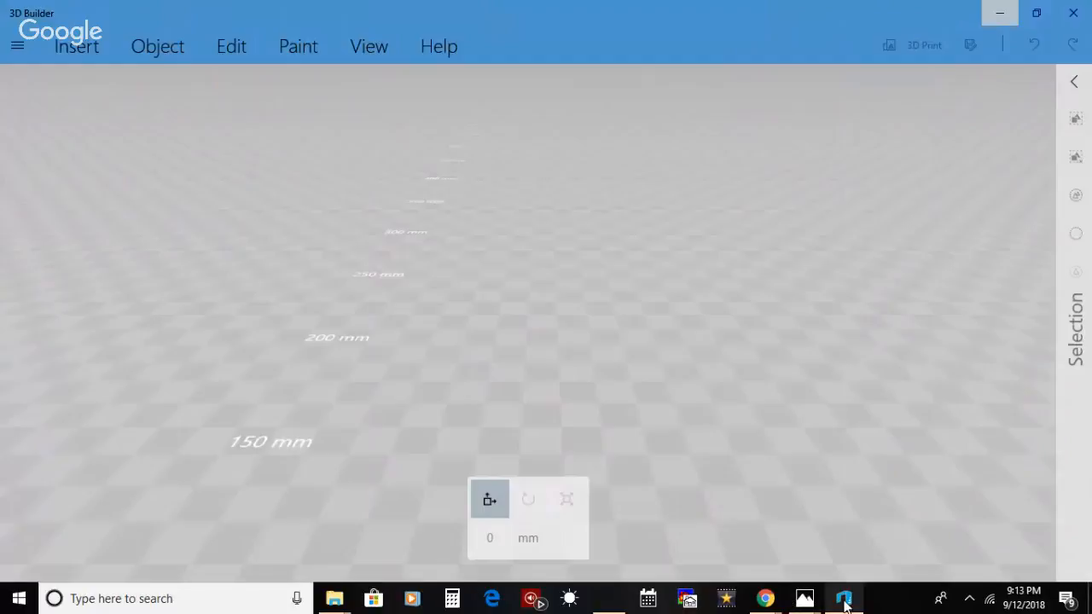
click(843, 599)
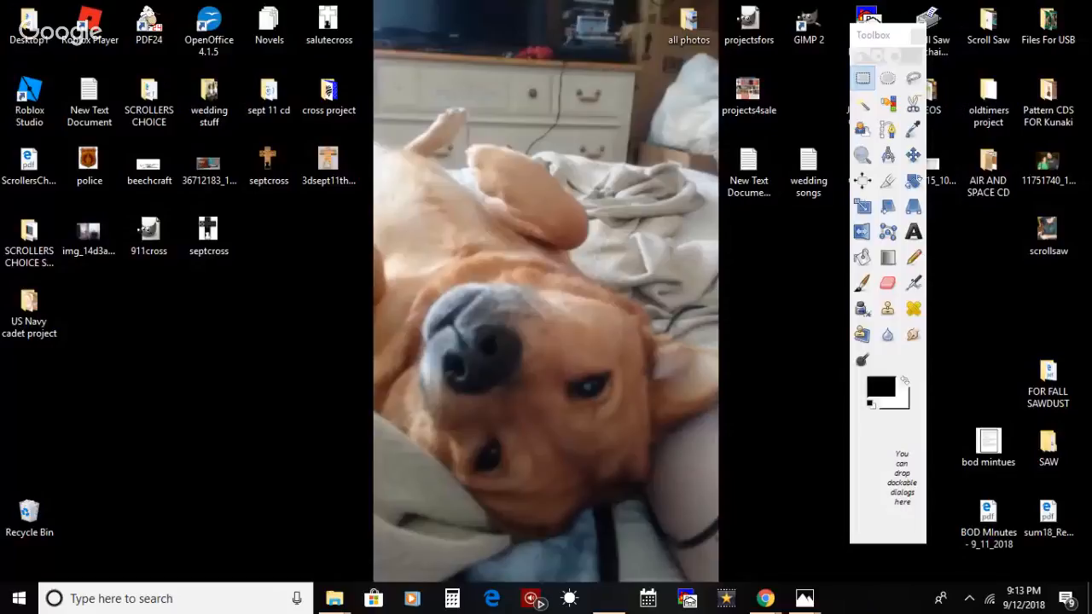
Step: Try to close the leftover Photos window showing the black-and-white pittsburgseacadets.jpg pattern
mouse_move(841, 487)
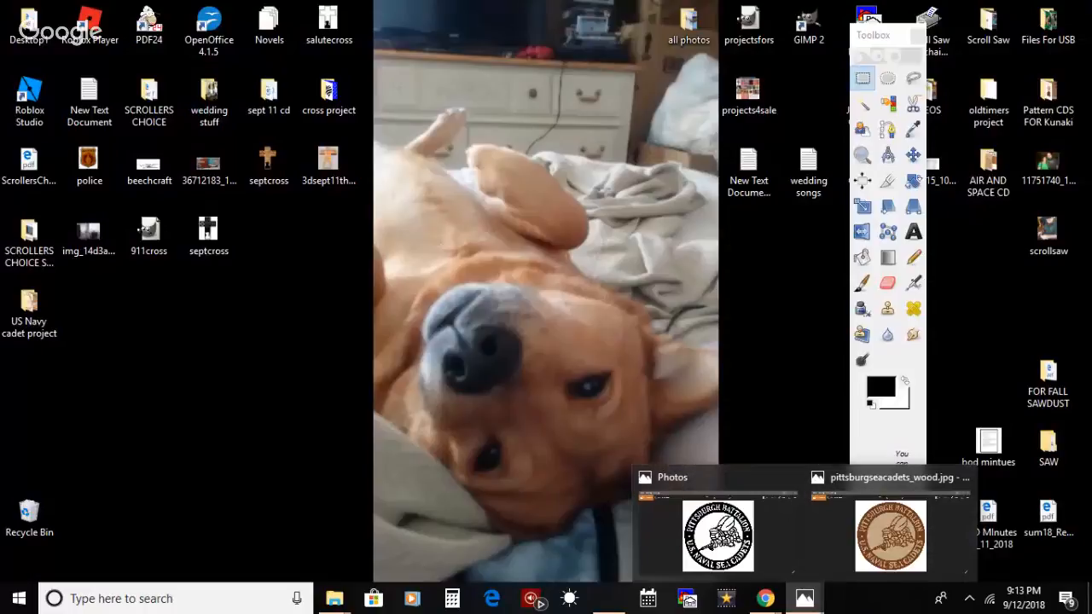
mouse_move(791, 476)
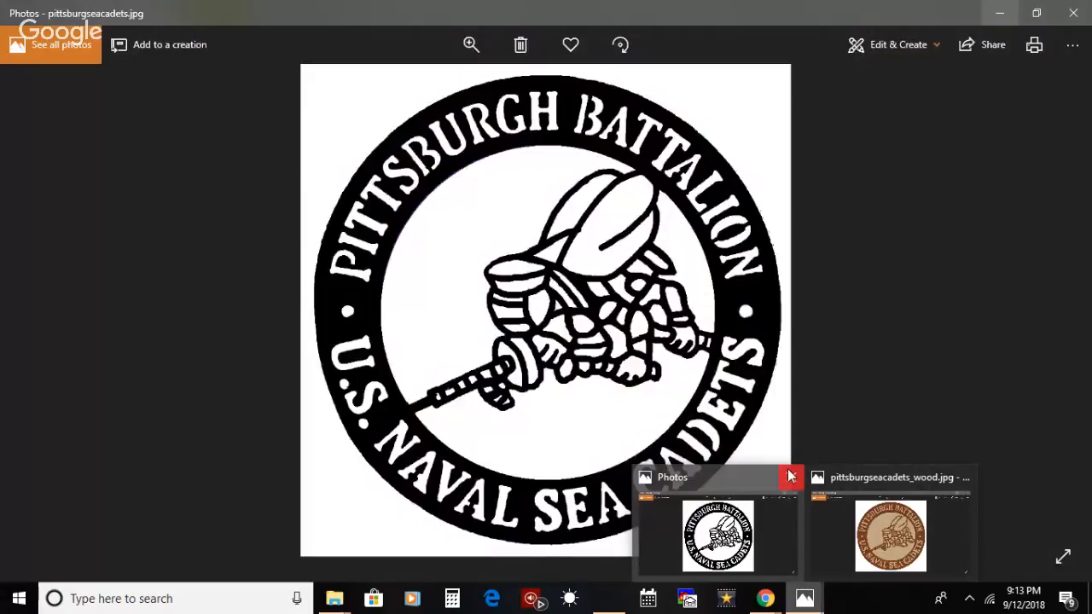
mouse_move(964, 486)
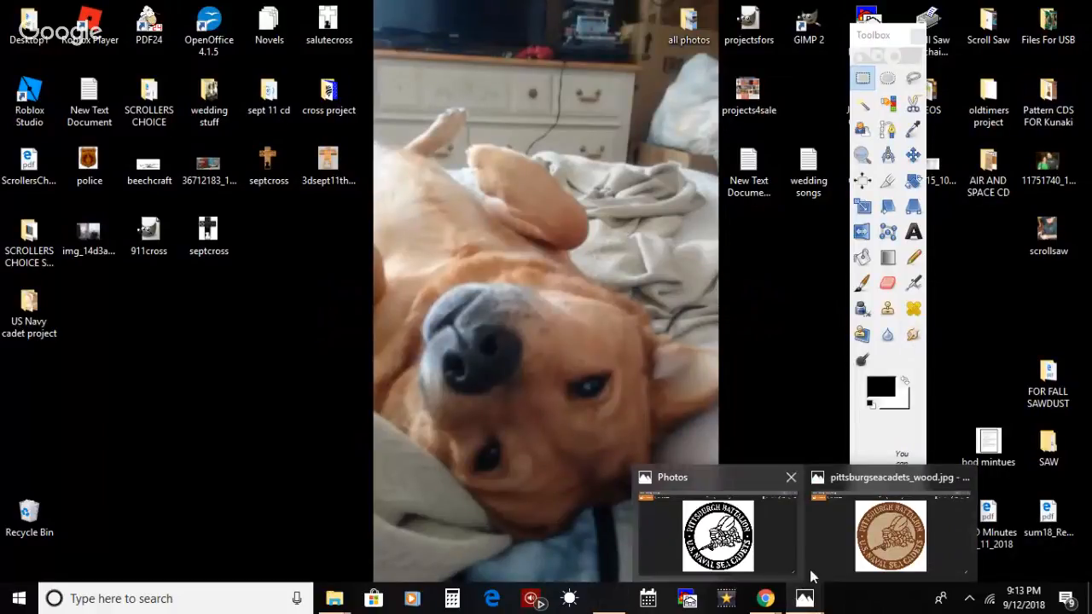
click(790, 479)
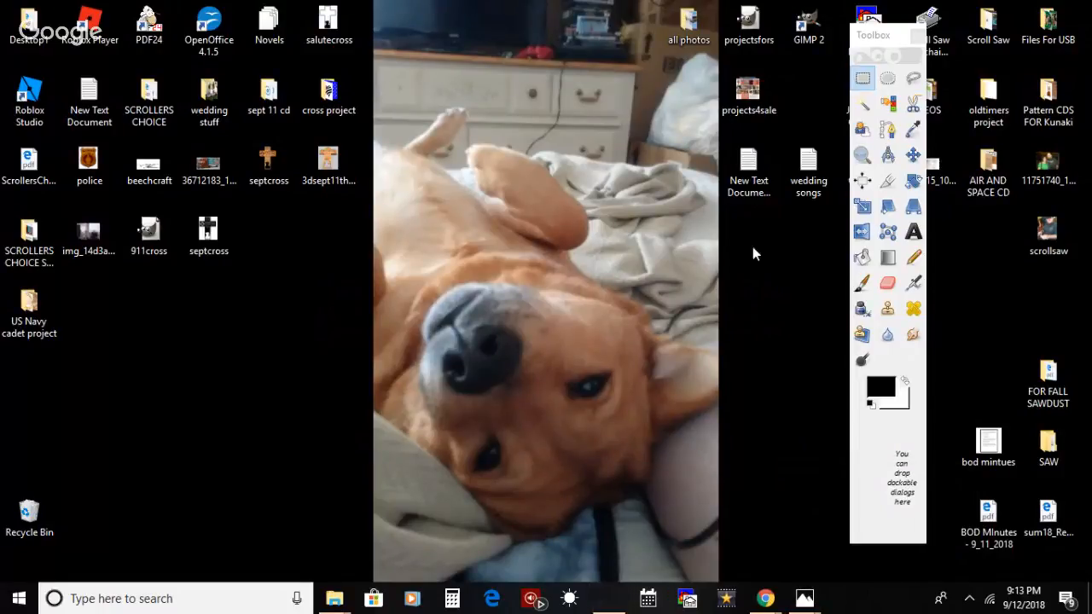
Step: Close the GIMP Toolbox and the empty GIMP image window
click(917, 35)
click(616, 595)
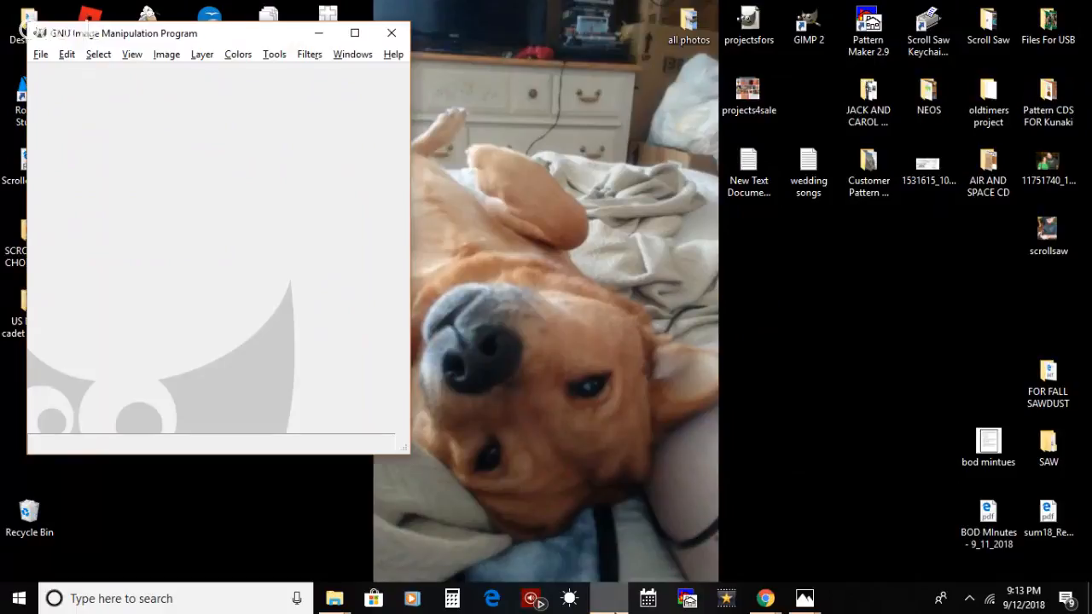
click(391, 33)
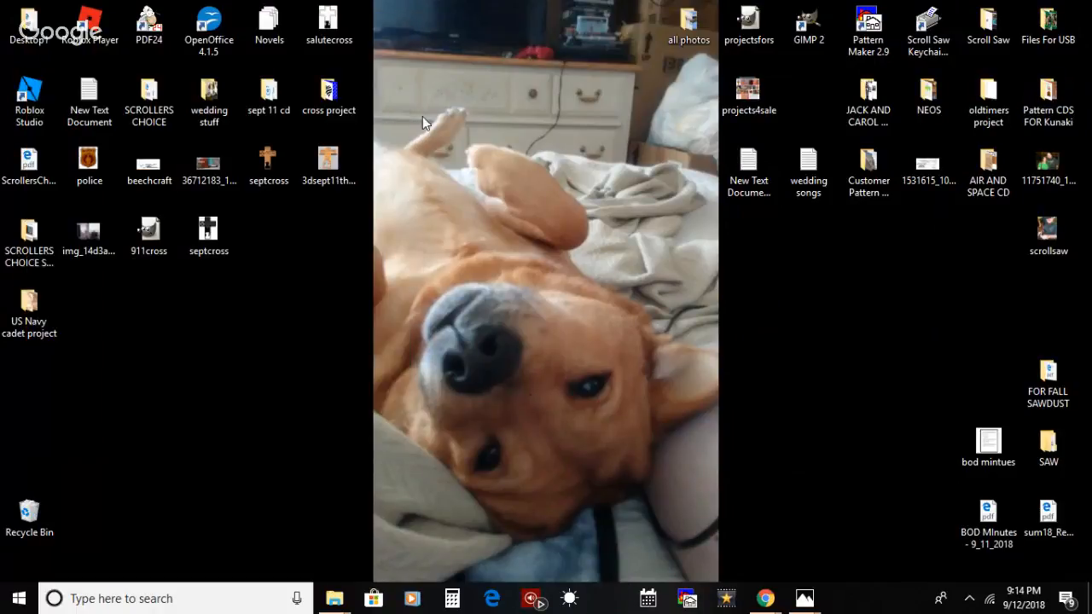
Step: Try to close the leftover Photos window showing pittsburgseacadets_wood.jpg
mouse_move(804, 597)
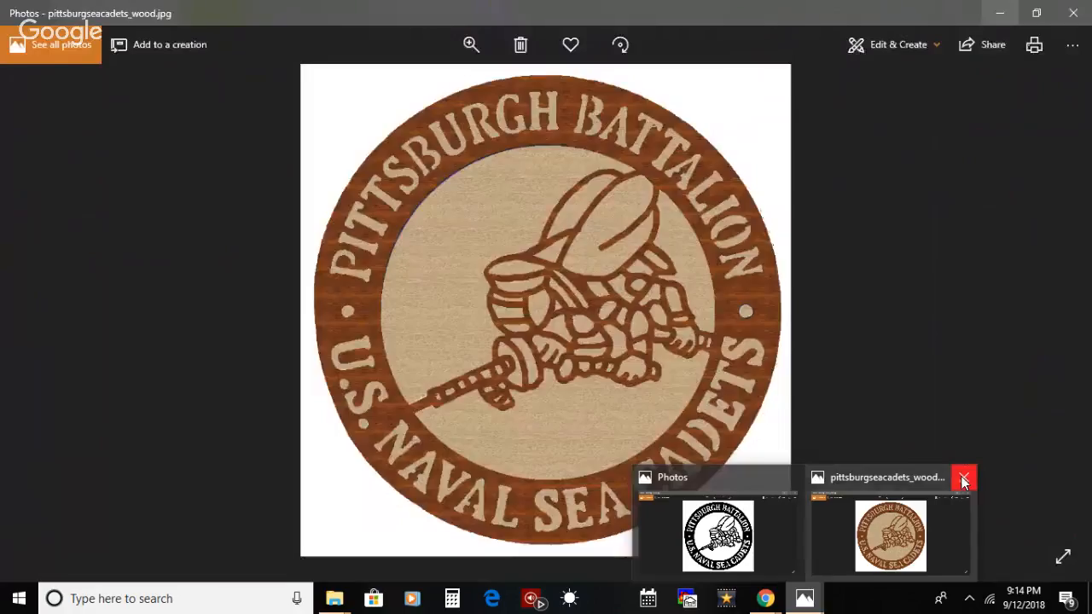
click(964, 478)
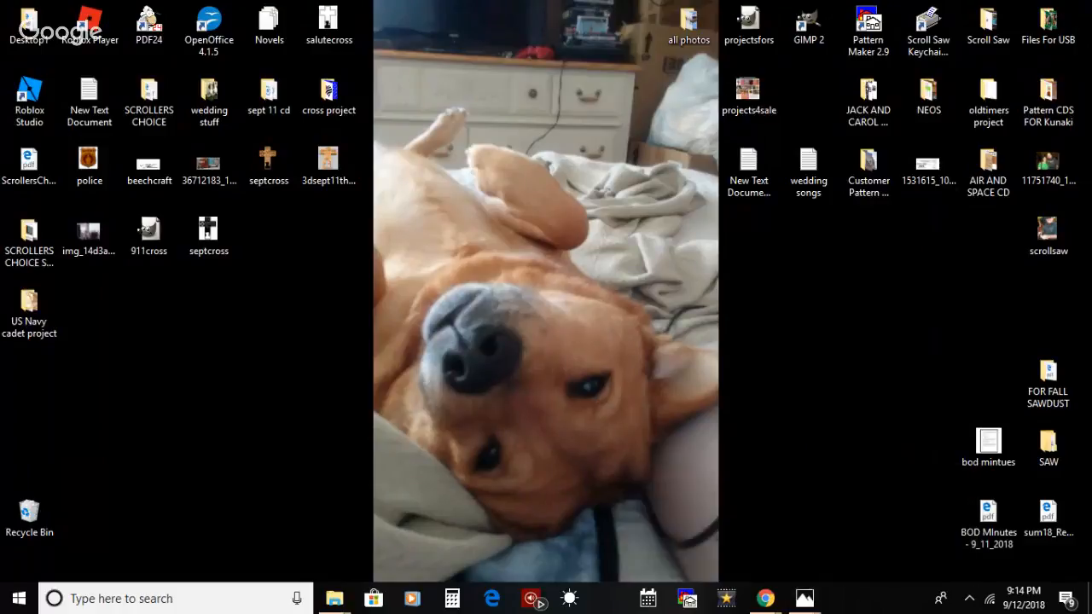
click(810, 596)
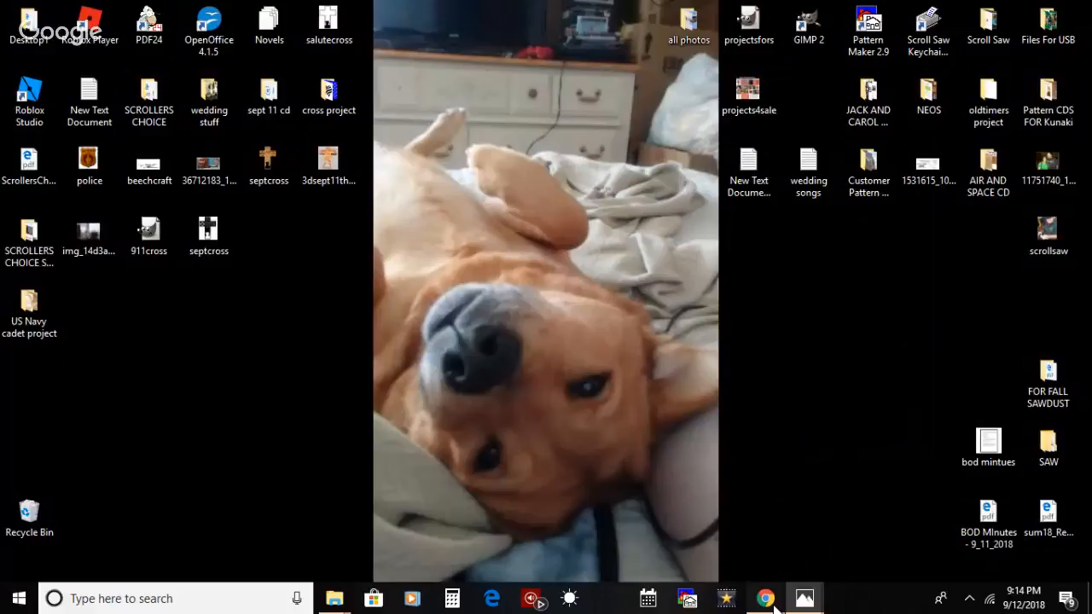
right_click(808, 597)
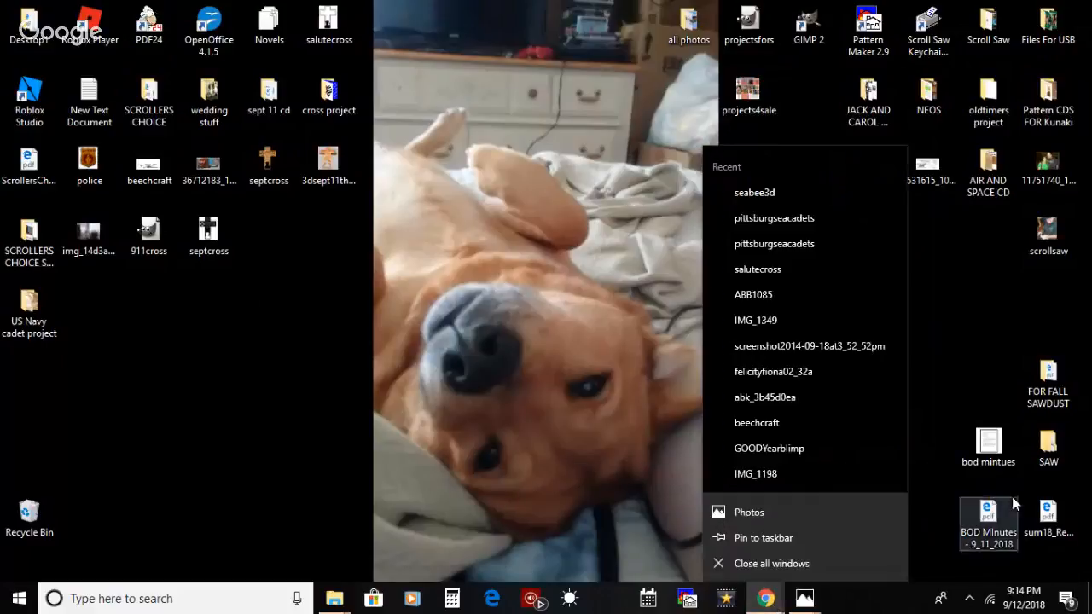
click(817, 602)
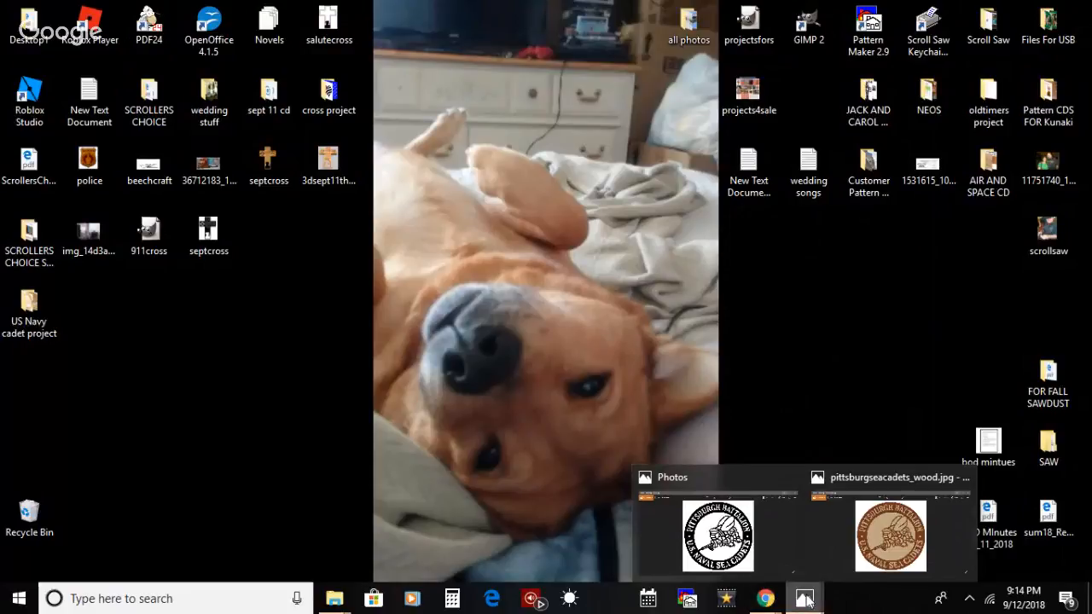
Step: Bring up the Google Hangouts sharing notice and stop sharing the screen
mouse_move(772, 599)
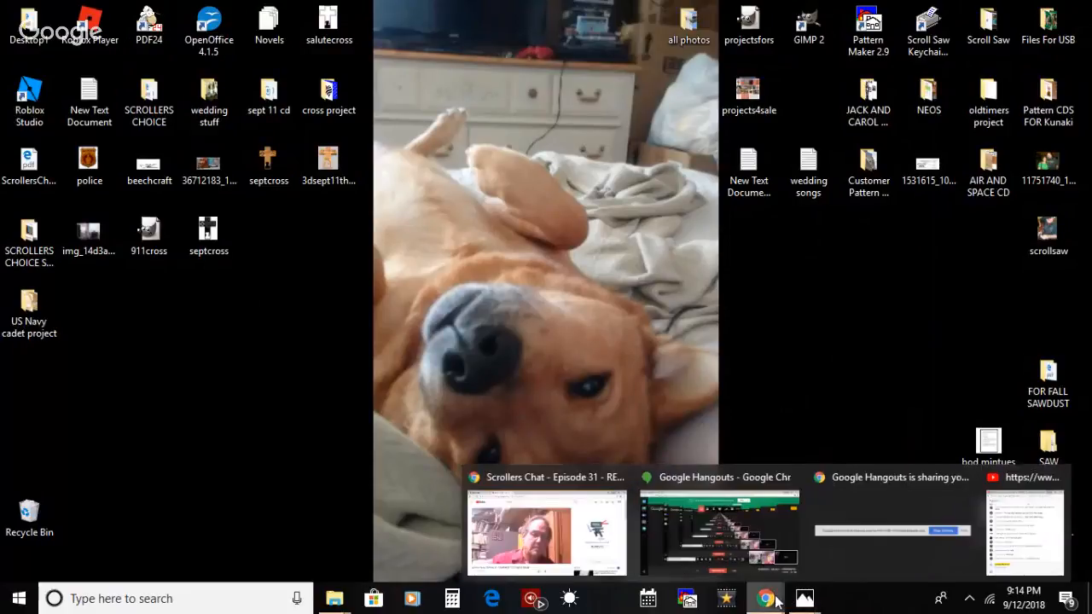
click(880, 534)
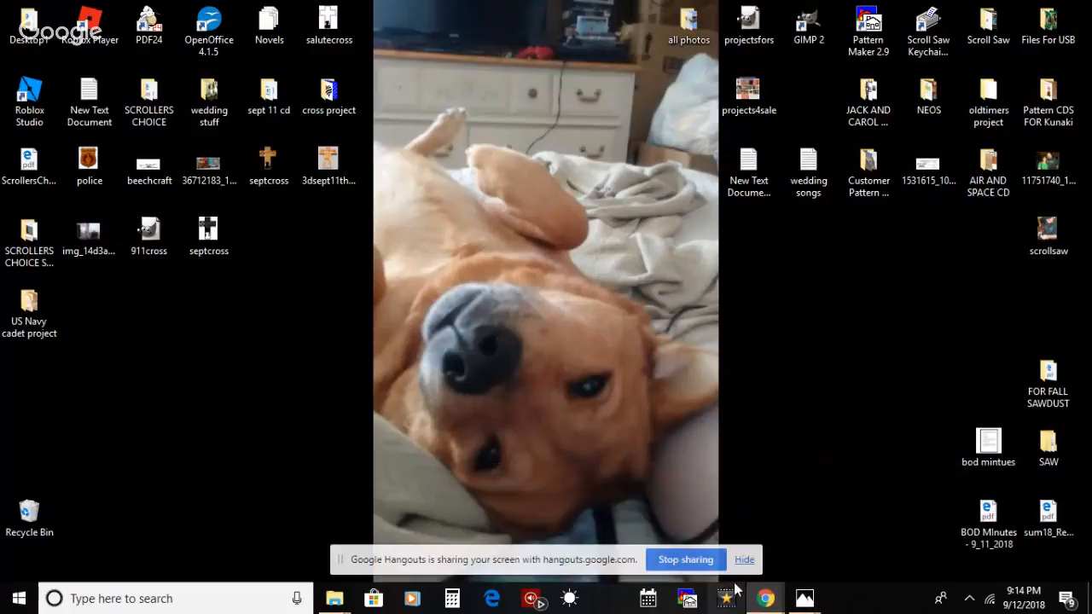
click(686, 560)
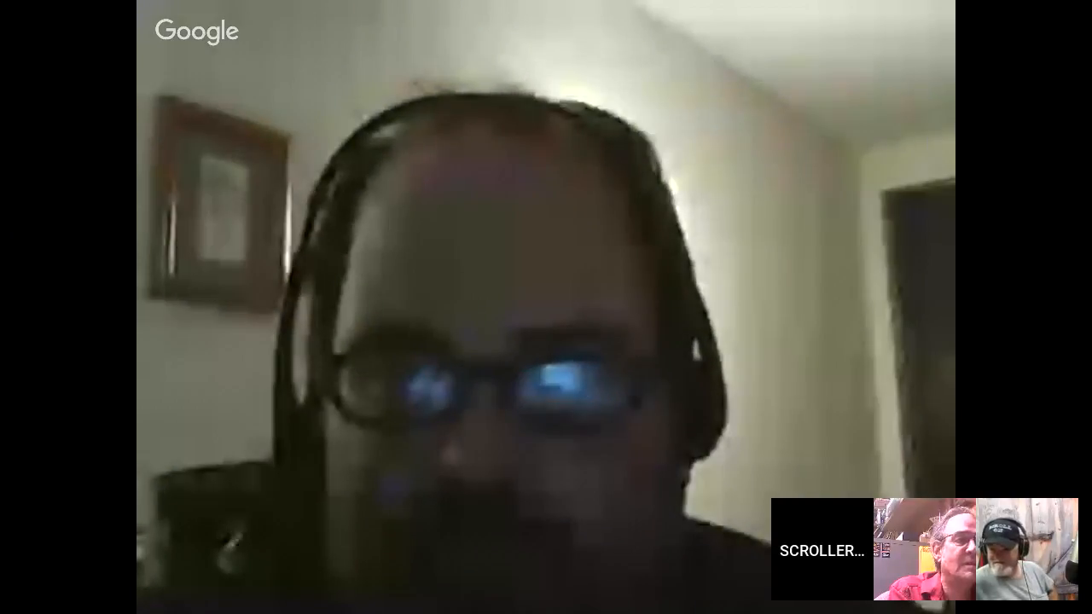